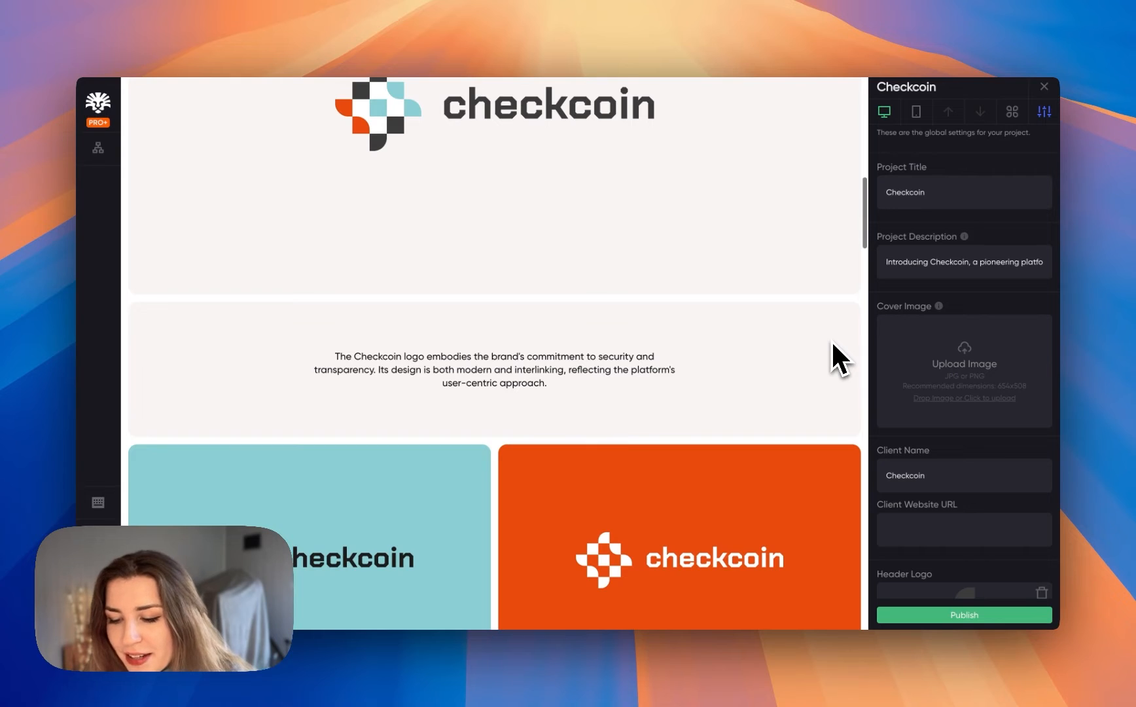
- Look through the existing Checkcoin brand guideline, from logos, colours and typography to patterns, mockups and the walkthrough video
scroll(833, 344, down, 10)
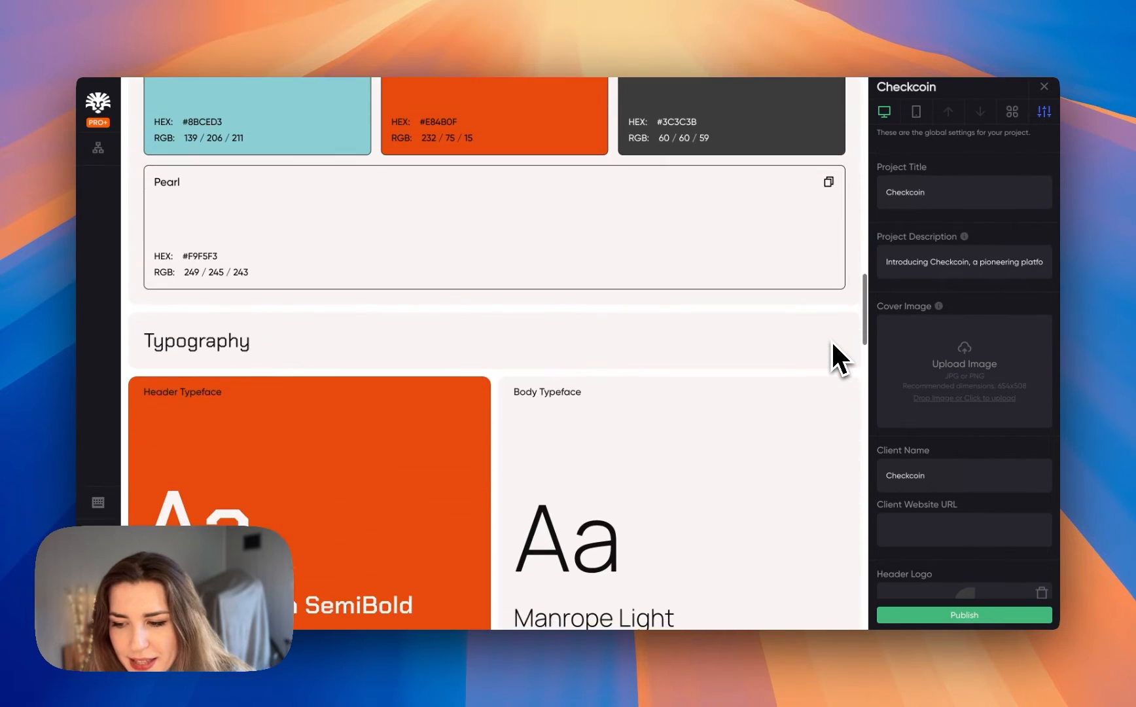
scroll(833, 344, down, 8)
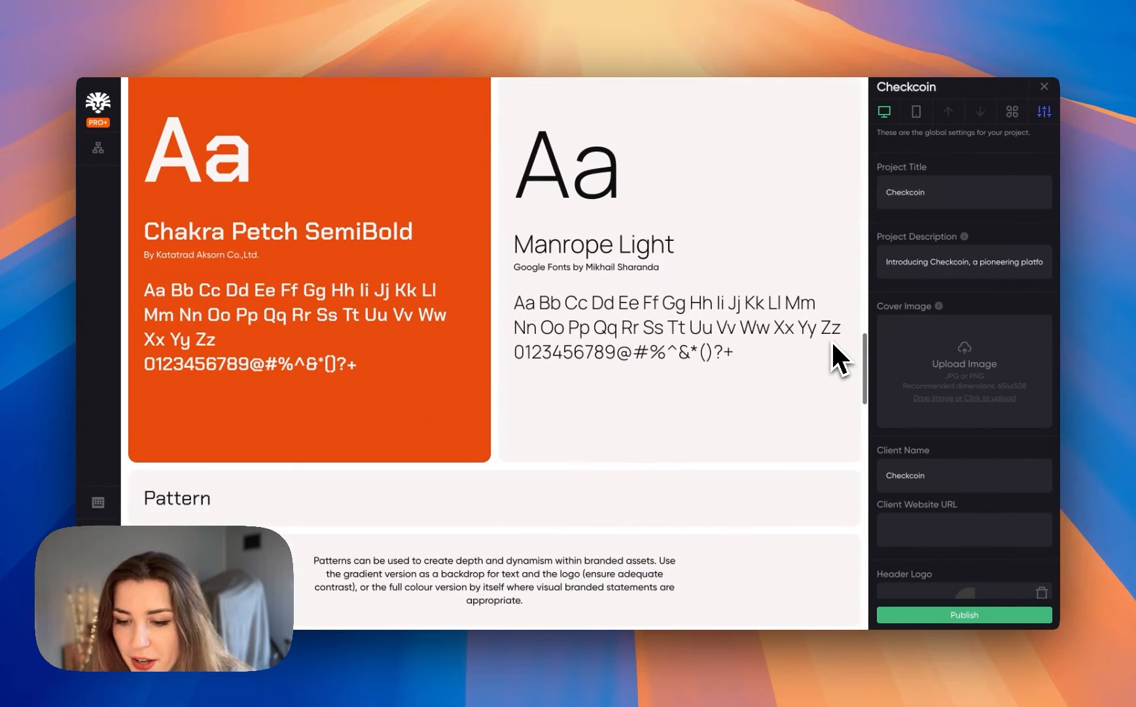
scroll(833, 344, down, 7)
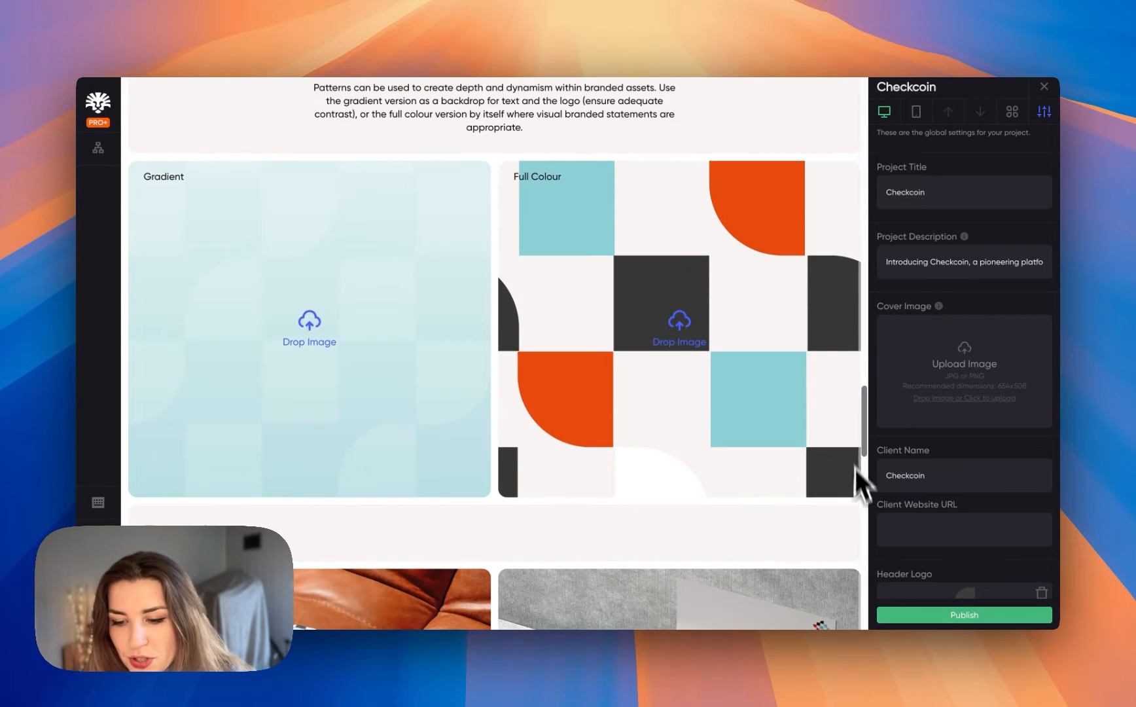
scroll(861, 501, down, 10)
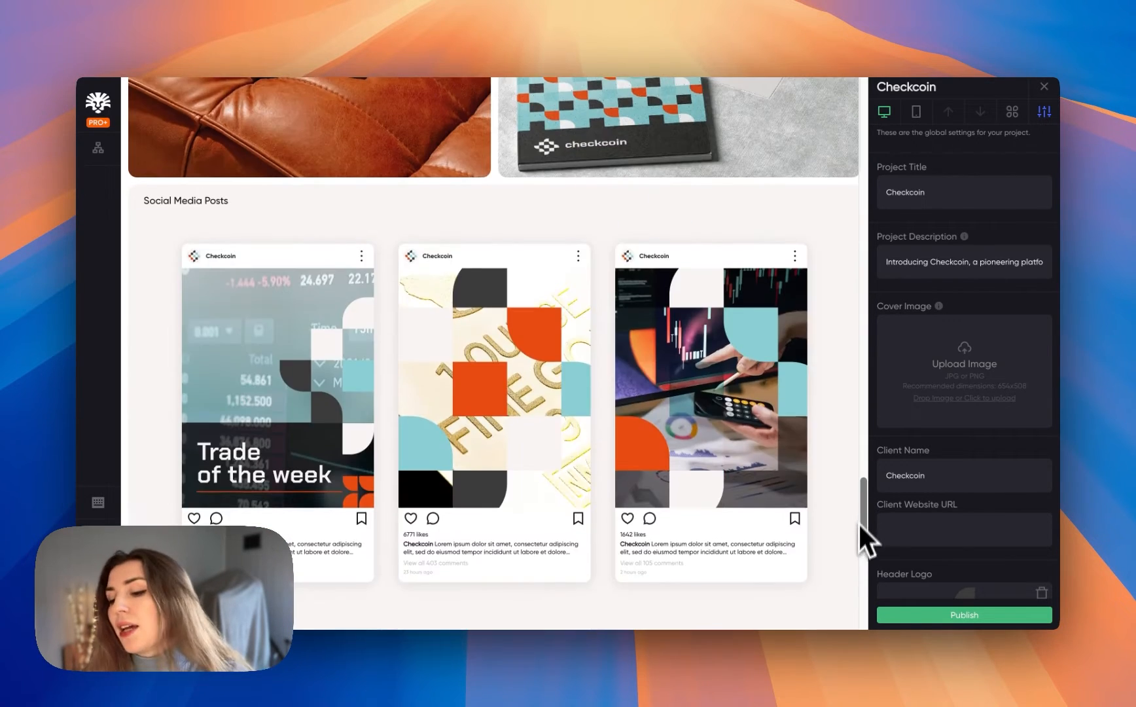
scroll(858, 543, down, 5)
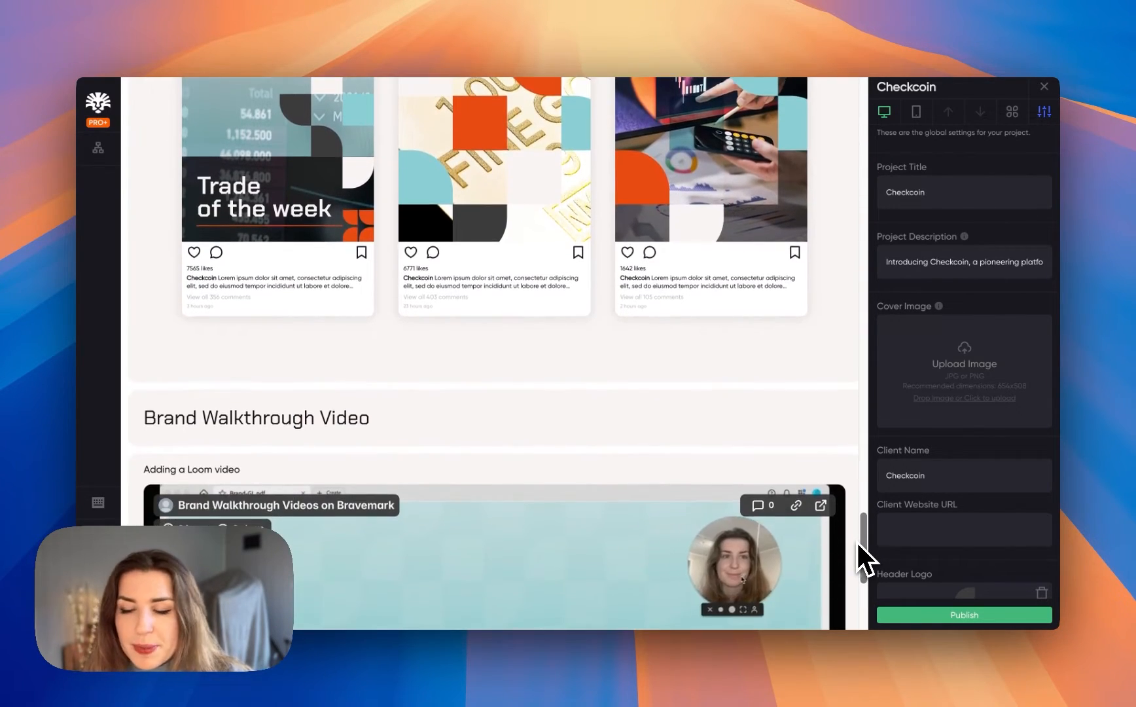
scroll(847, 458, down, 2)
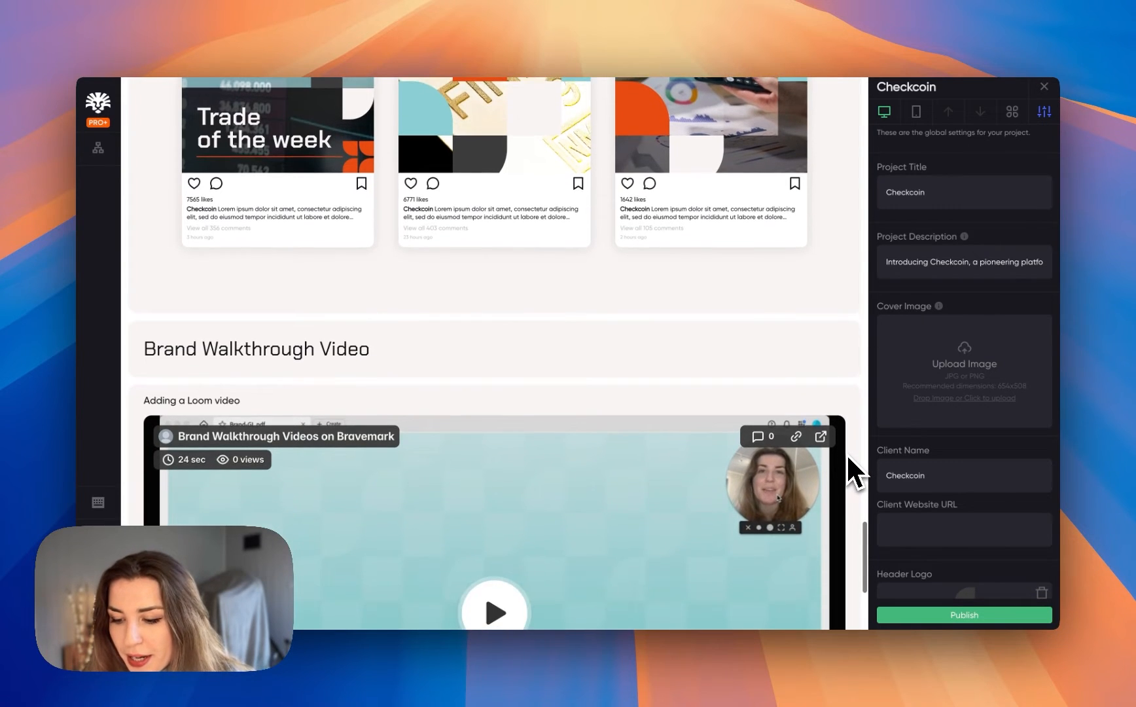
scroll(844, 451, down, 4)
scroll(795, 315, up, 15)
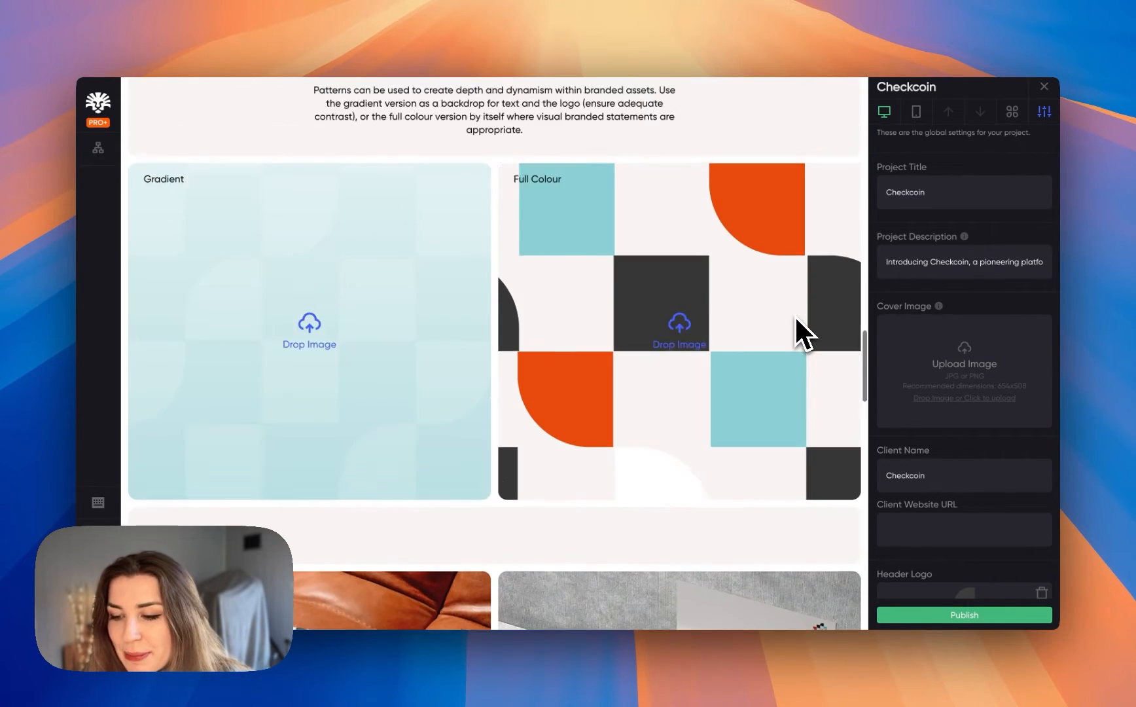
scroll(794, 315, up, 15)
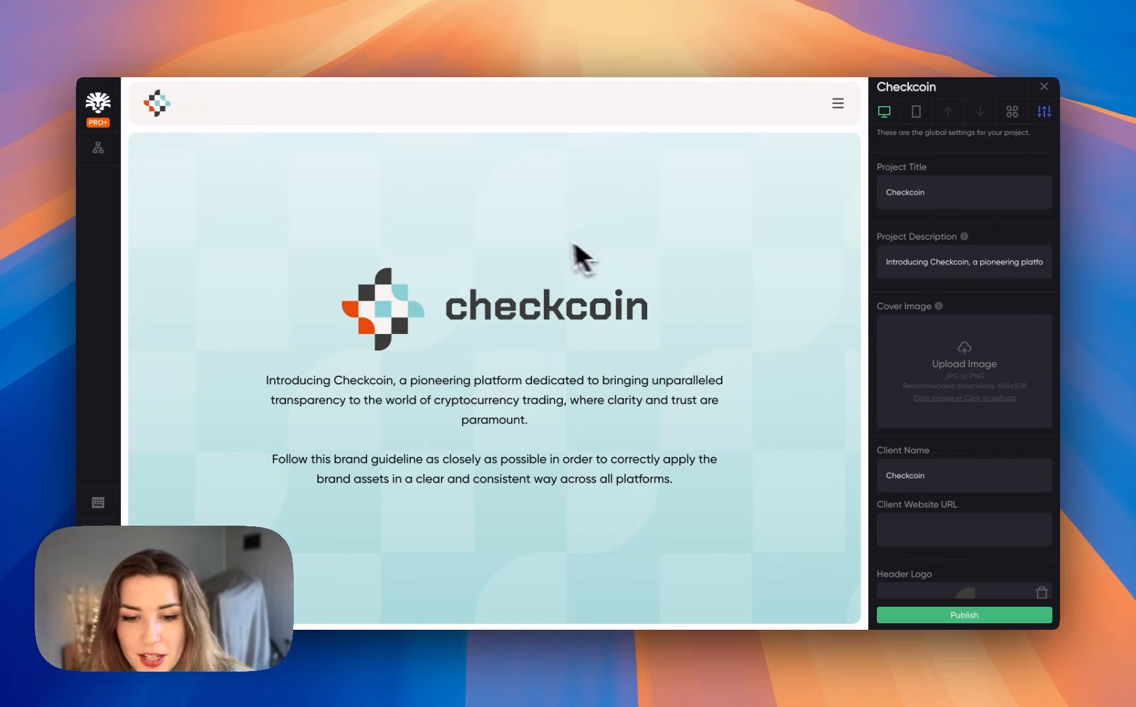
- Start a new project named Checkcoin with Checkcoin as the client name, using the Wizard setup method
click(97, 149)
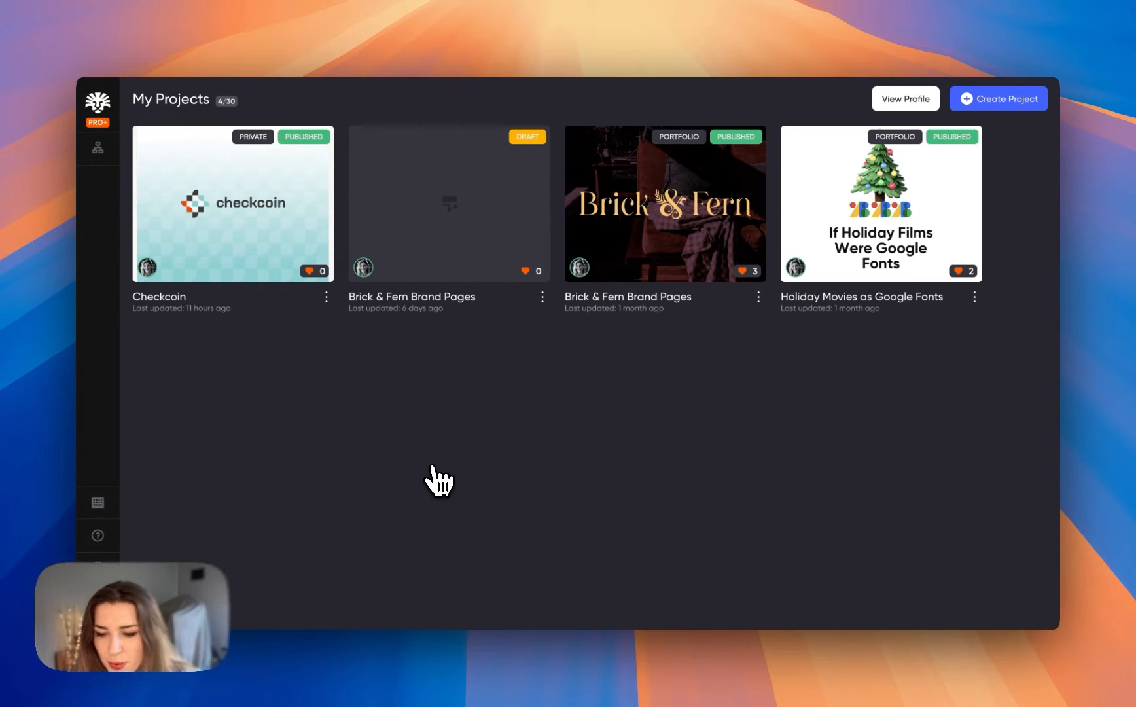
click(1023, 120)
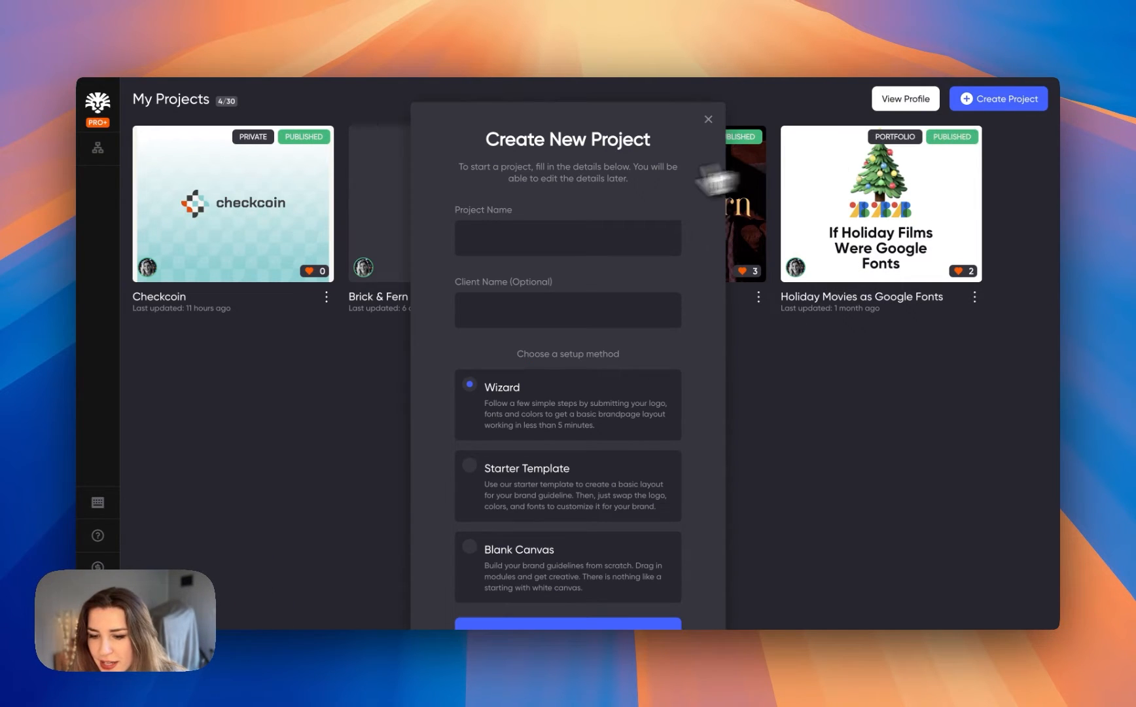
click(596, 248)
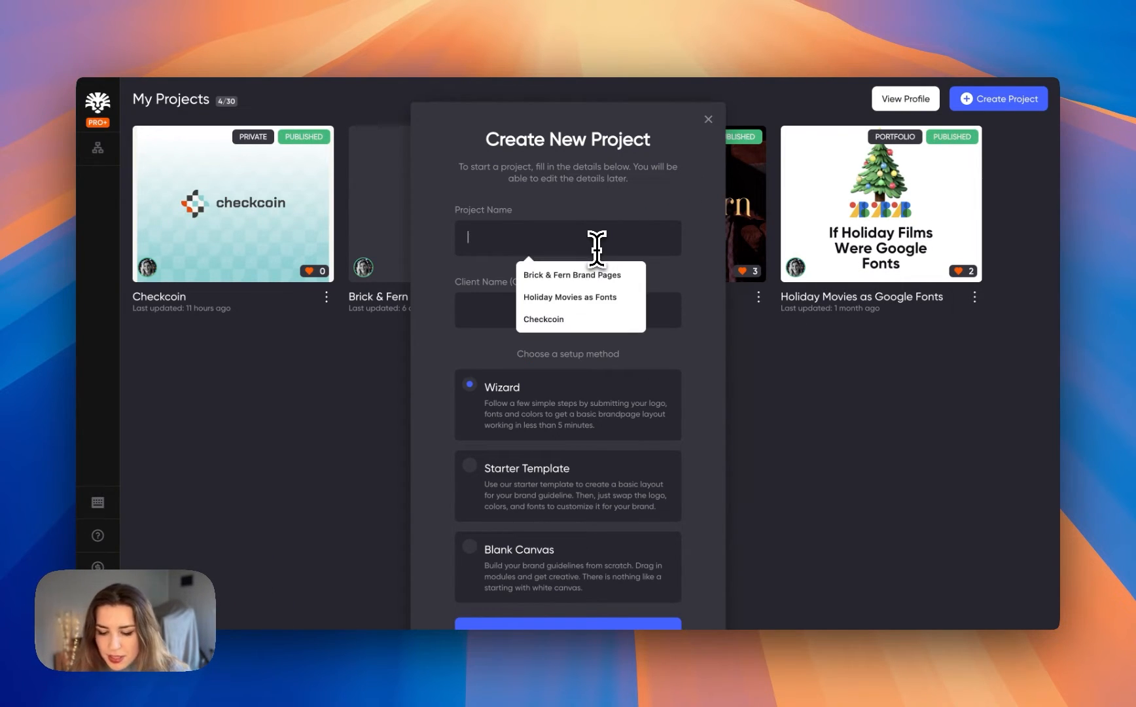
text(Check)
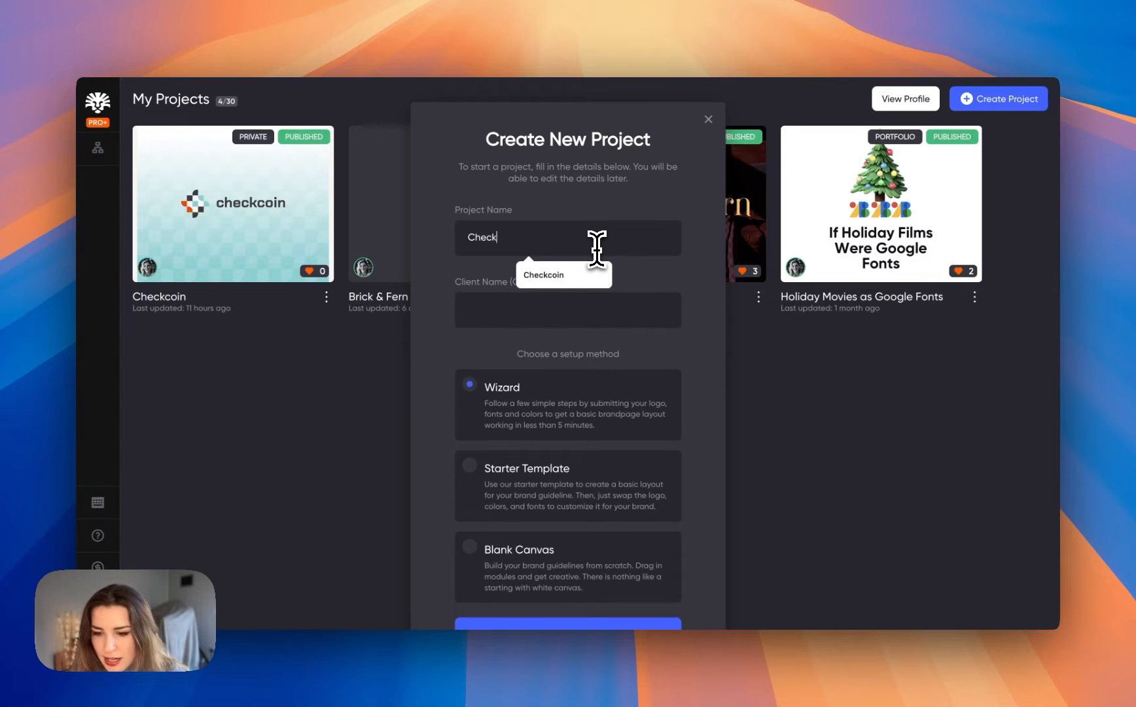
text(coin)
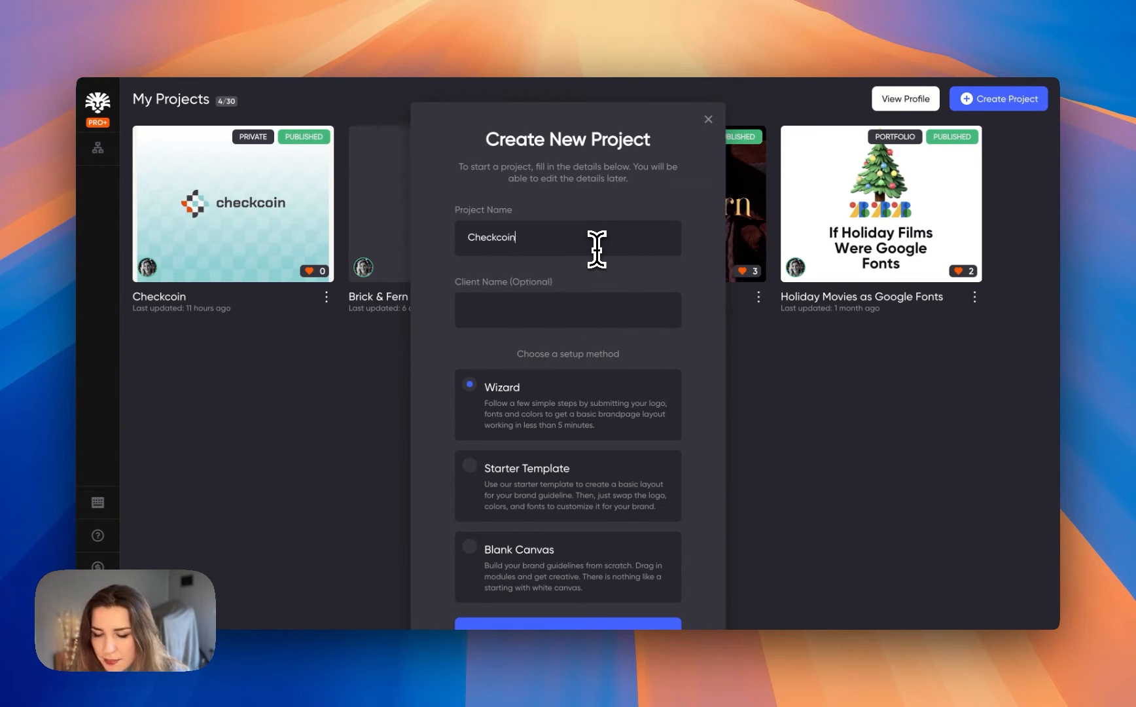
click(586, 309)
click(574, 367)
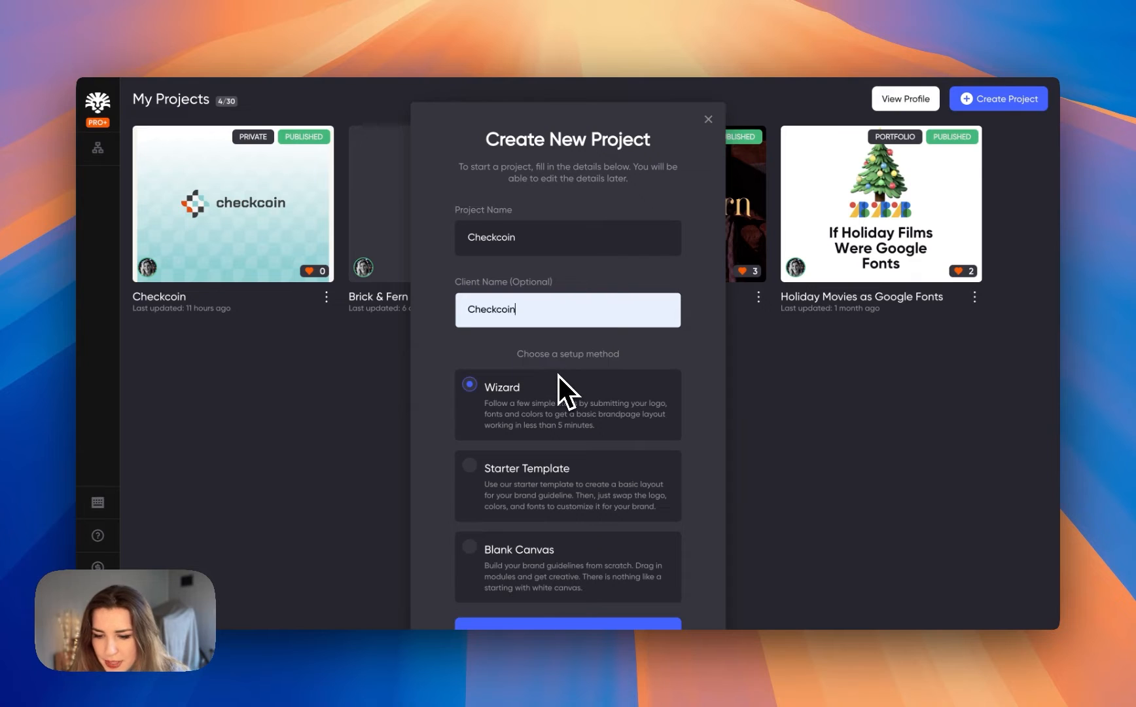
scroll(710, 359, down, 1)
scroll(711, 360, down, 2)
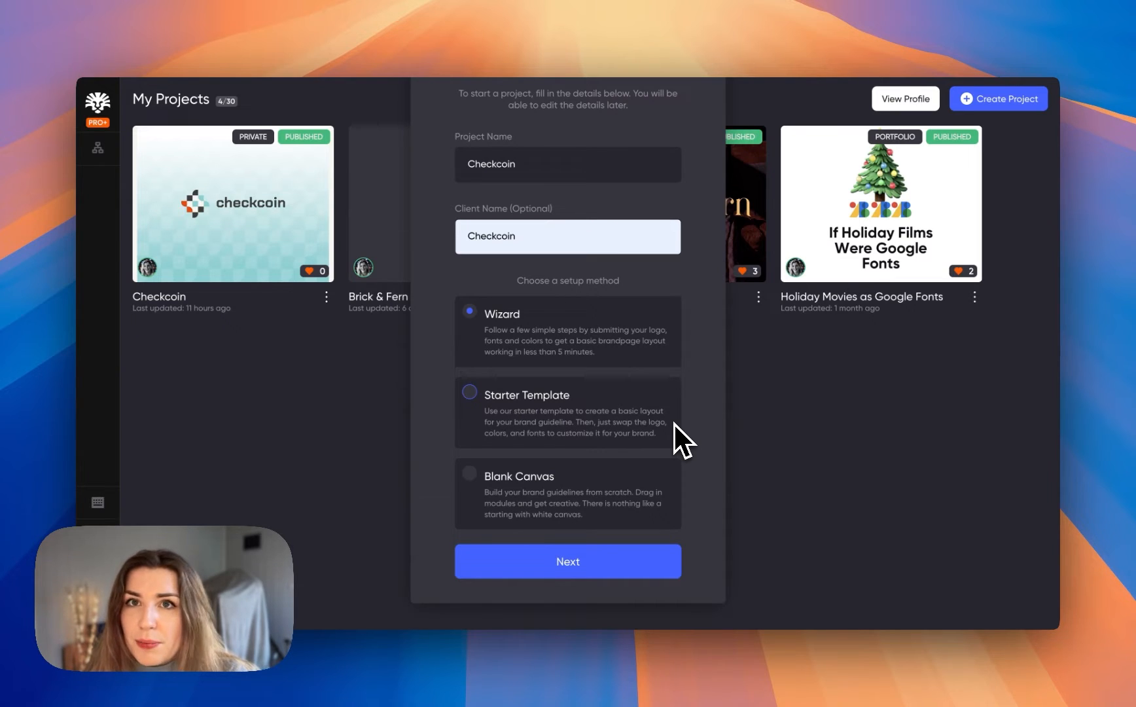
click(633, 567)
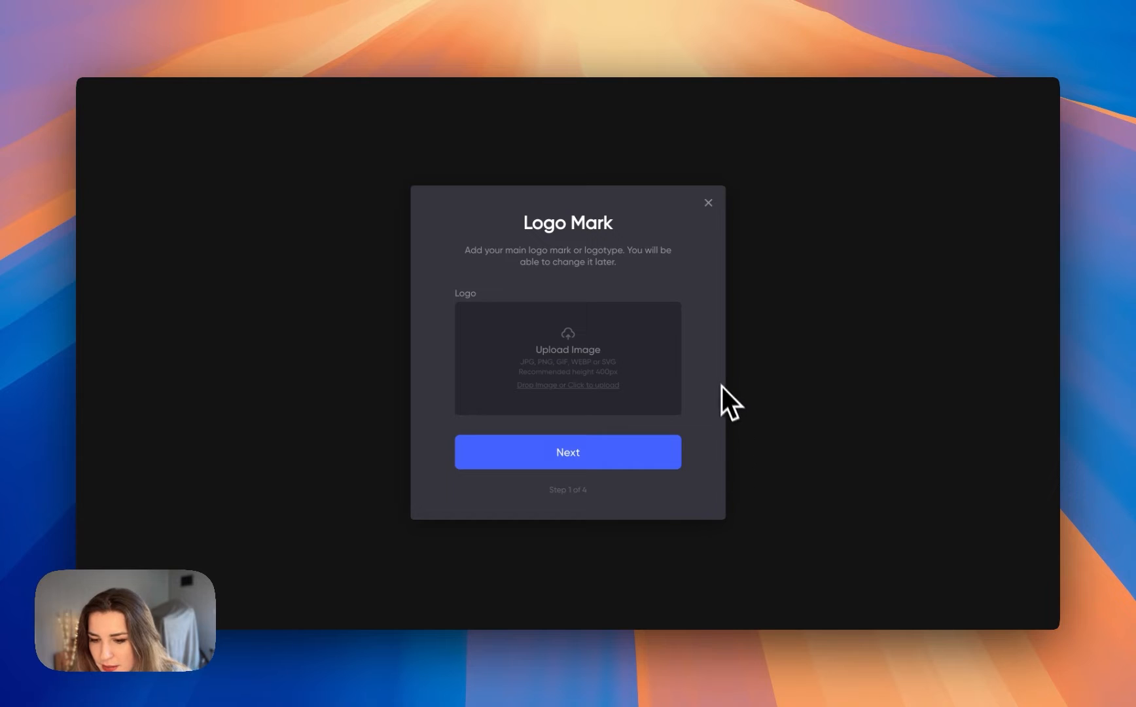
- Upload Checkcoin Logo.svg from the Colour Logo folder as the logo mark and continue to the brand colors
click(576, 346)
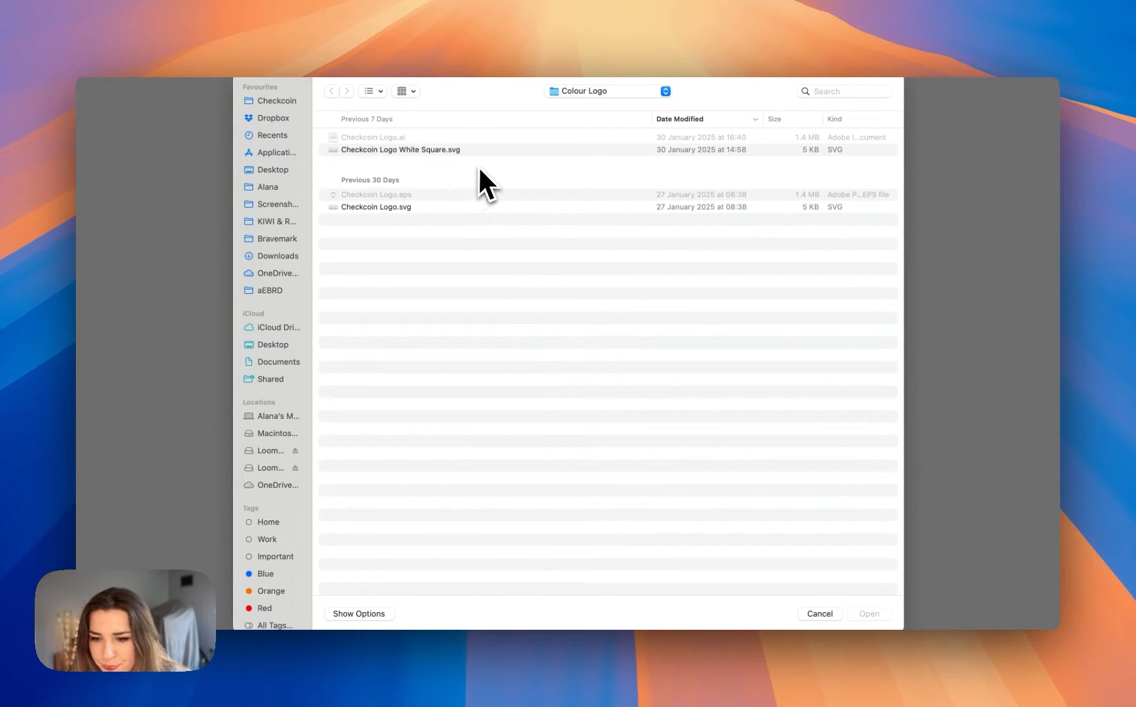
click(501, 206)
click(876, 613)
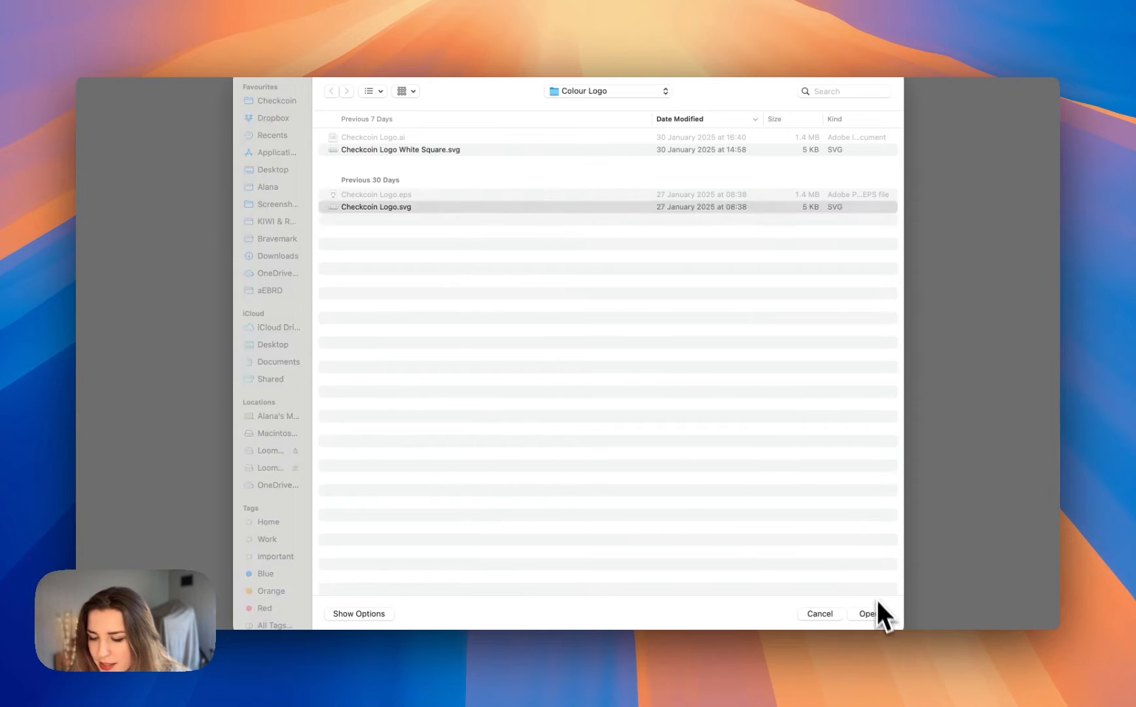
click(597, 453)
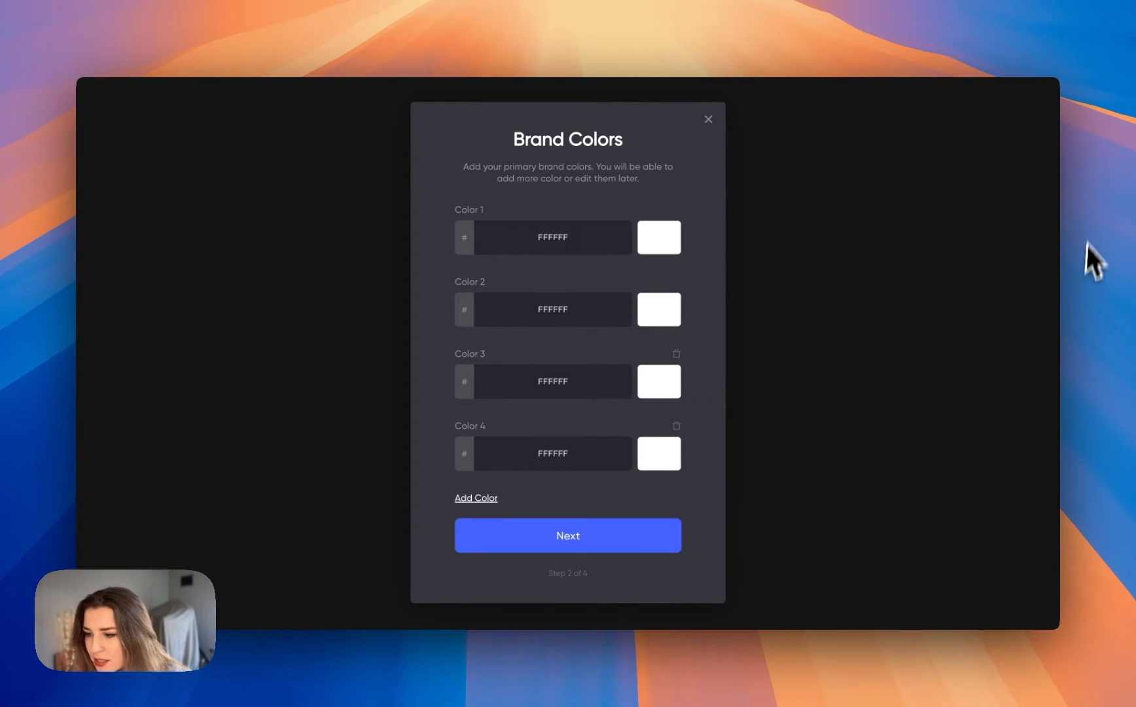
- Set Color 1 to the White Pearl hex value F9F5F3, copied from Checkcoin Colors.rtf
click(1086, 205)
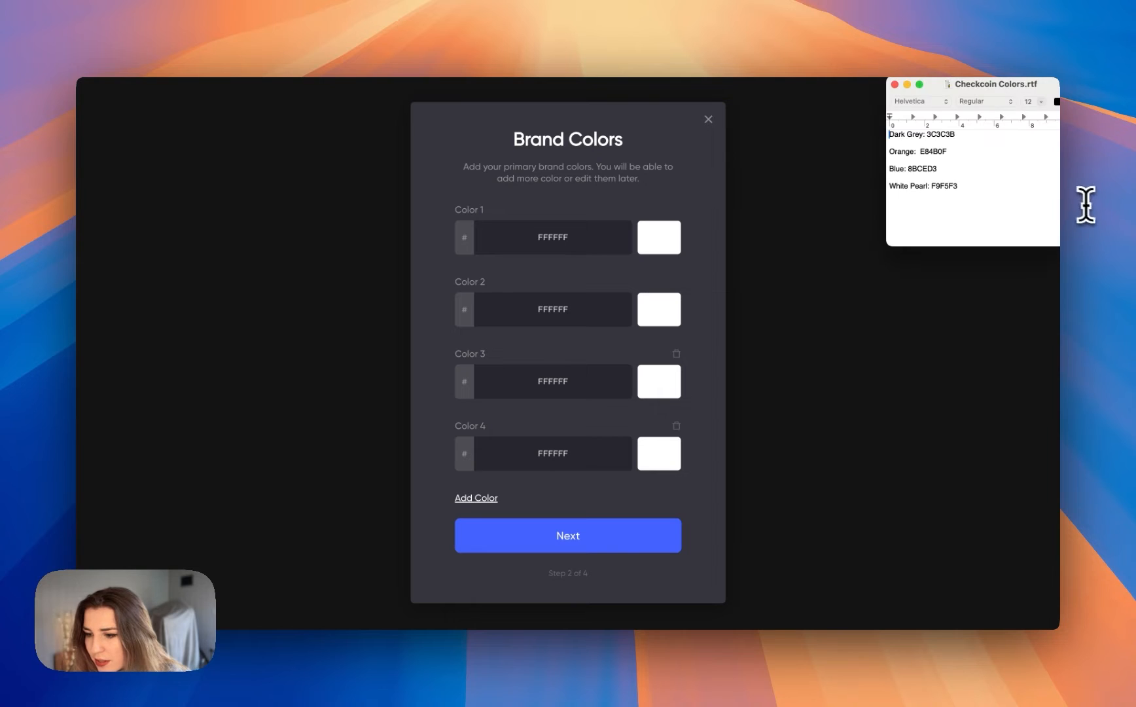
double_click(943, 186)
click(585, 244)
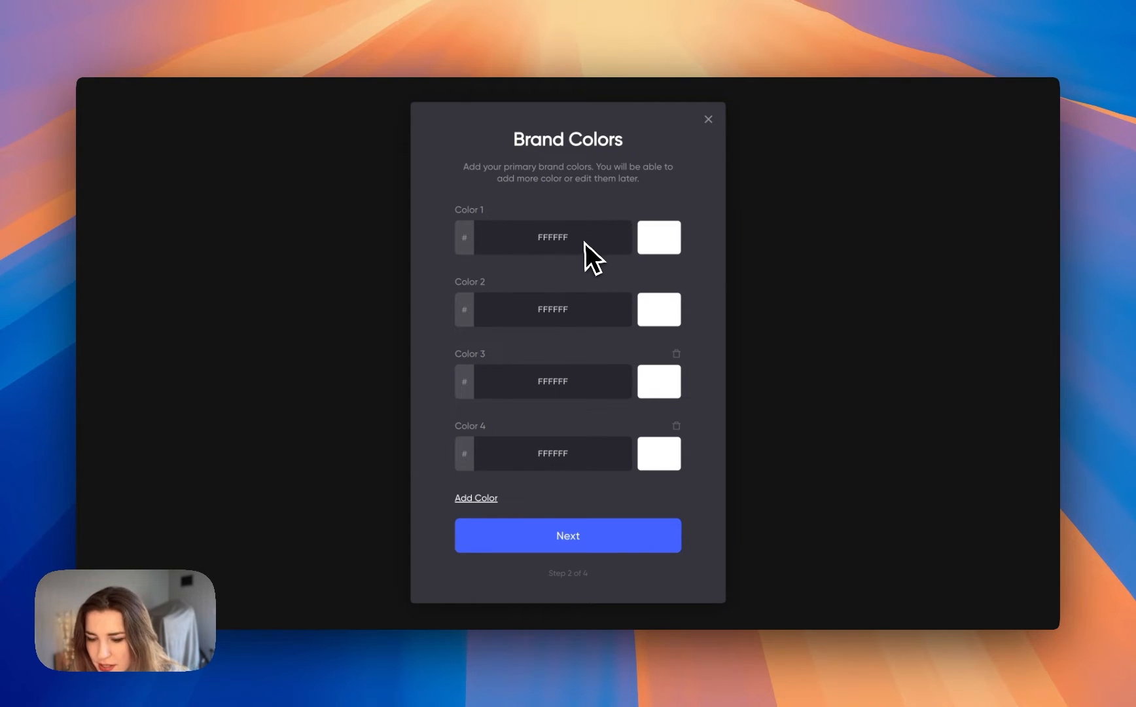
click(575, 238)
drag(576, 237, 501, 237)
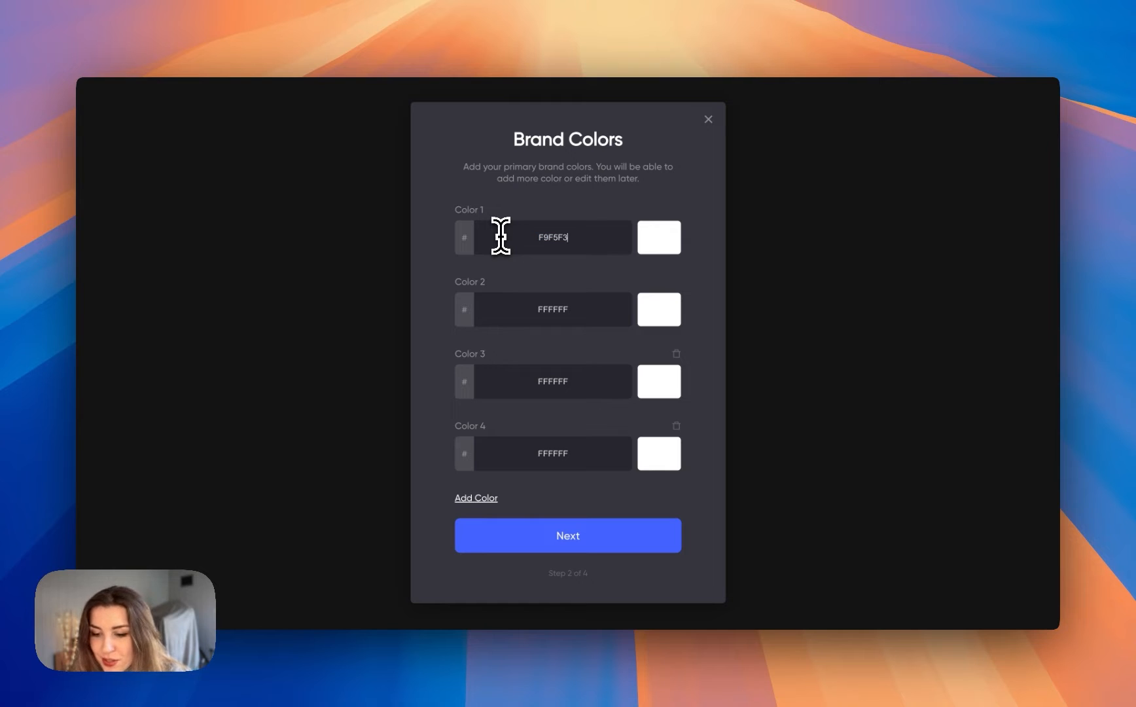
- Set Color 2 to the Blue hex value 8BCED3, copied from Checkcoin Colors.rtf
click(1081, 241)
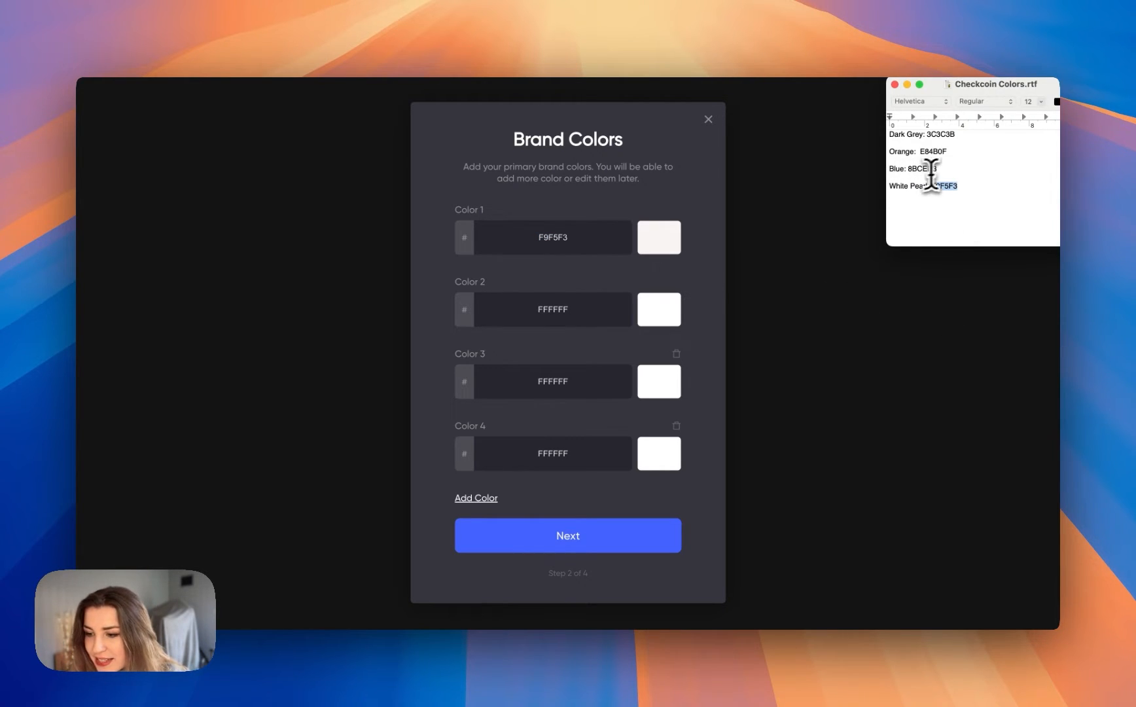
drag(907, 168, 942, 172)
key(super+c)
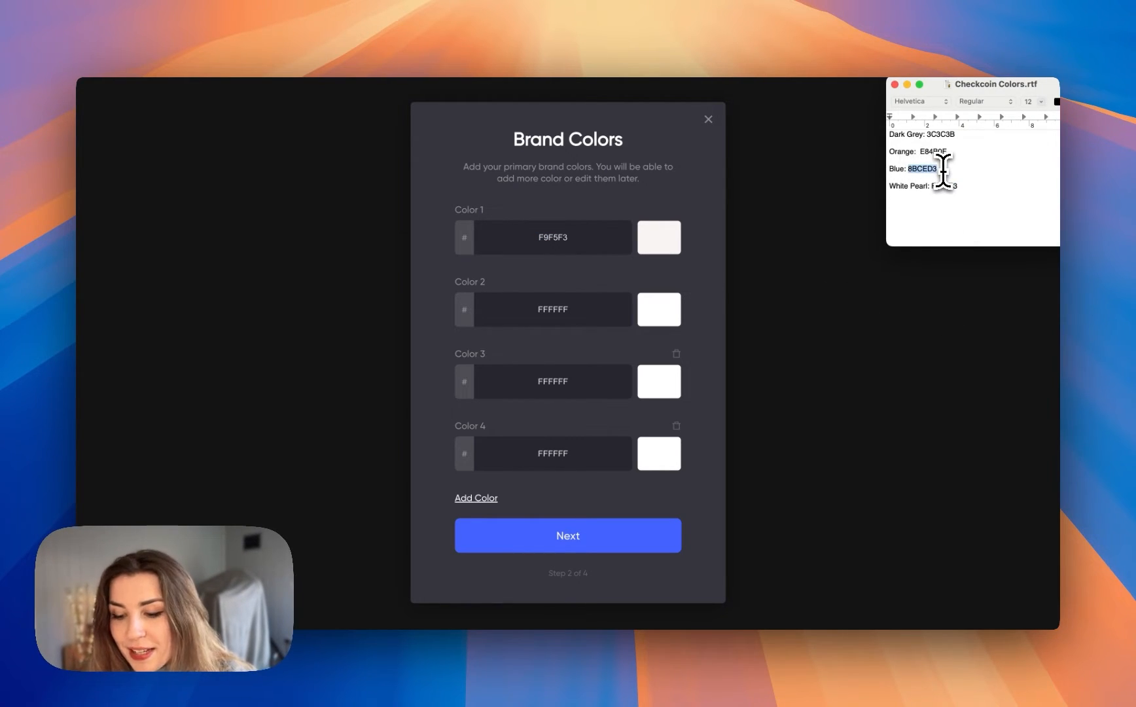
click(542, 310)
double_click(543, 310)
key(super+v)
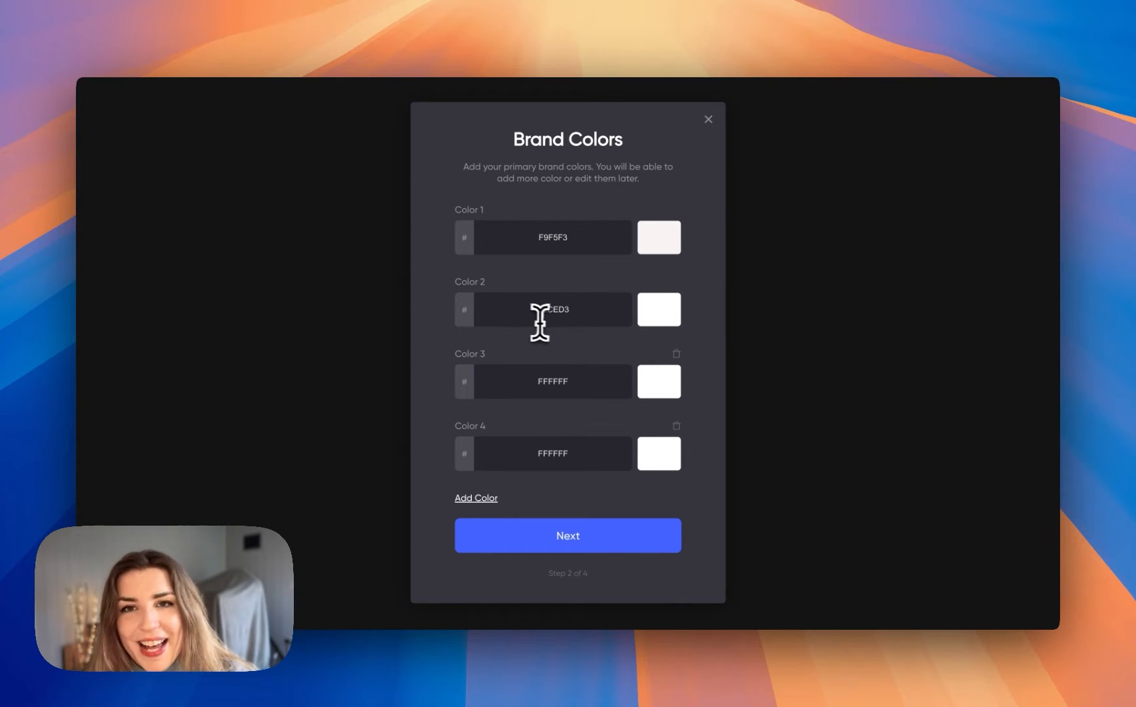
- Set Color 3 to the Orange hex value E84B0F, copied from Checkcoin Colors.rtf
key(super+Tab)
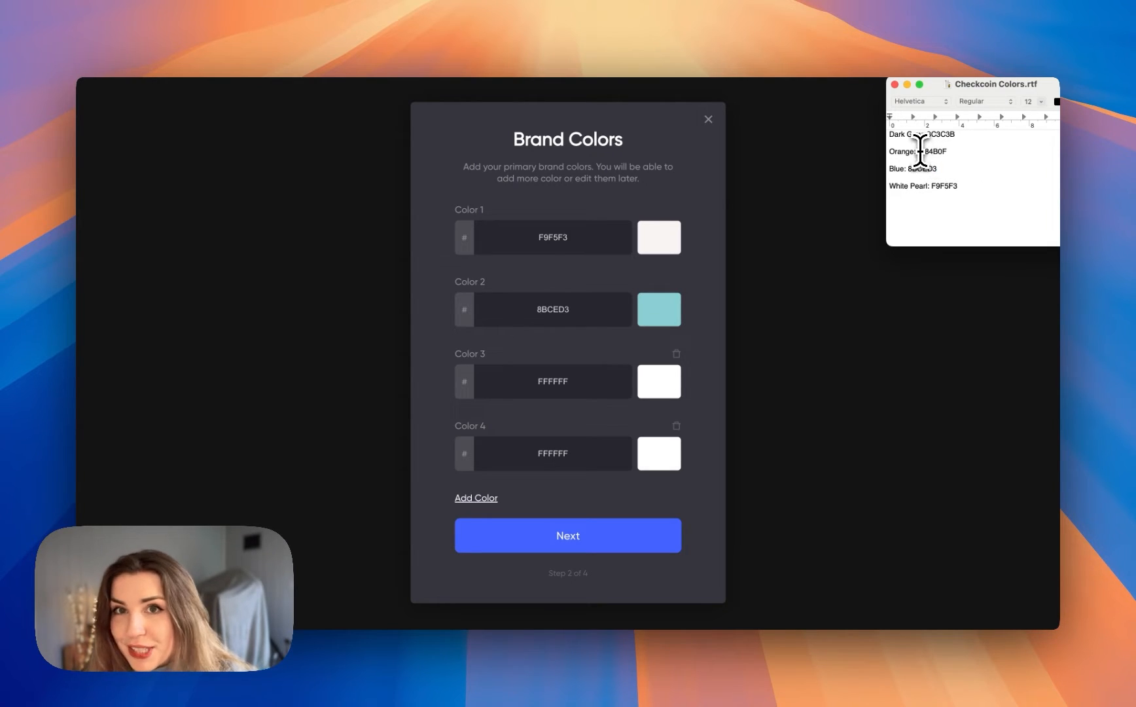
drag(919, 152, 960, 151)
key(super+c)
click(528, 376)
double_click(528, 377)
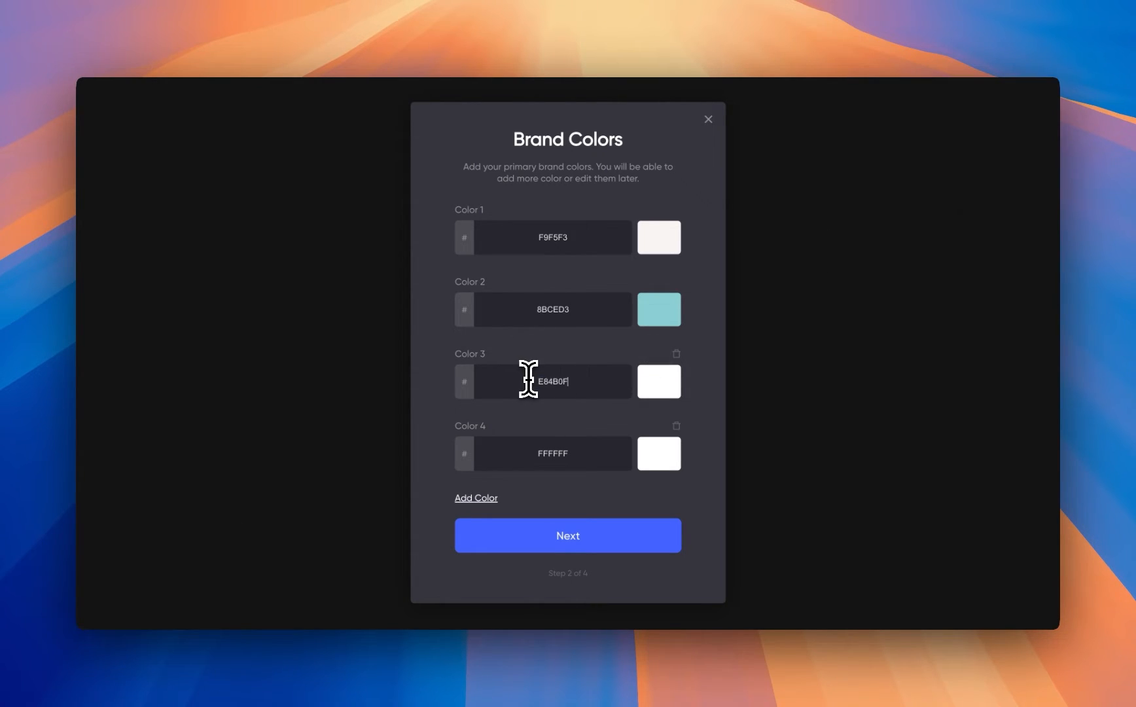
key(super+v)
- Set Color 4 to the Dark Grey hex value 3C3C3B from Checkcoin Colors.rtf and continue to the typography settings
key(super+Tab)
click(945, 178)
drag(926, 134, 956, 134)
key(super+c)
key(super+Tab)
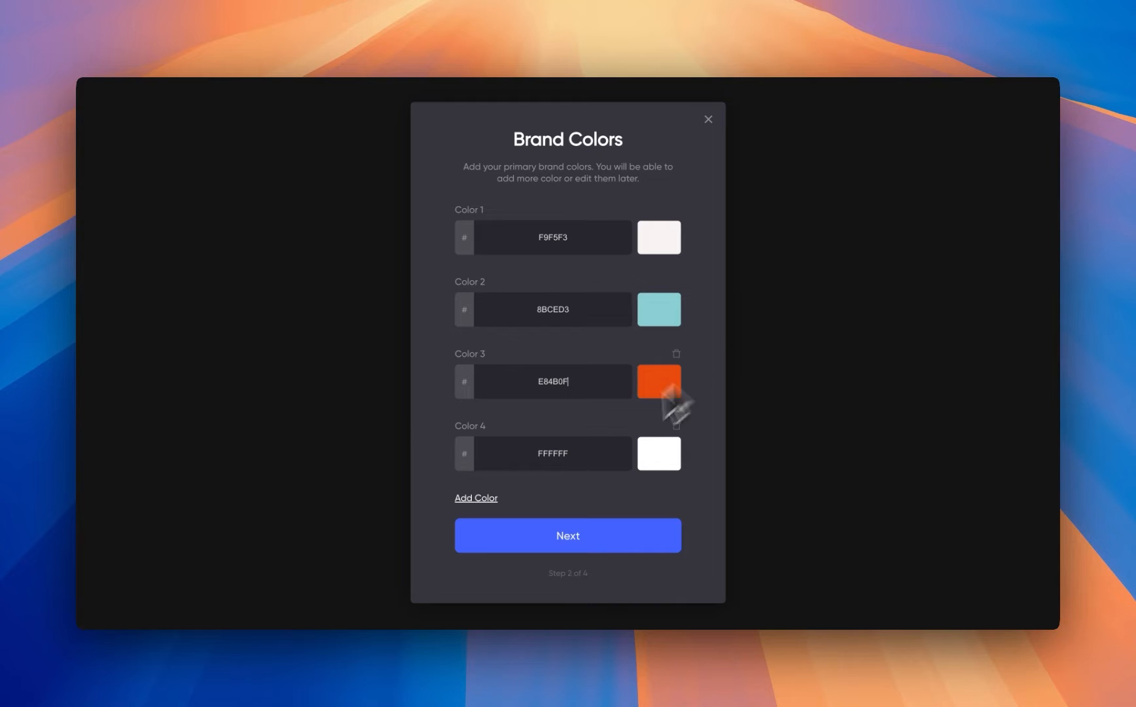
double_click(512, 454)
key(super+v)
click(607, 552)
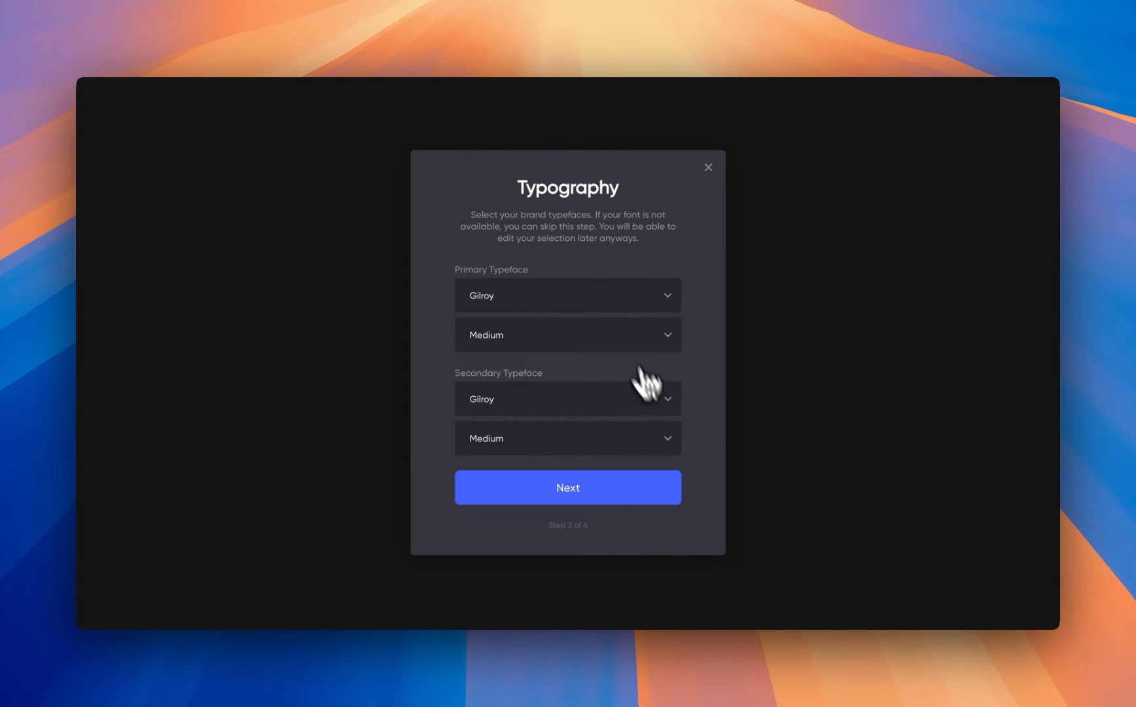
- Upload ChakraPetch-SemiBold.ttf from the Brand folder as a custom font for the primary typeface
click(641, 307)
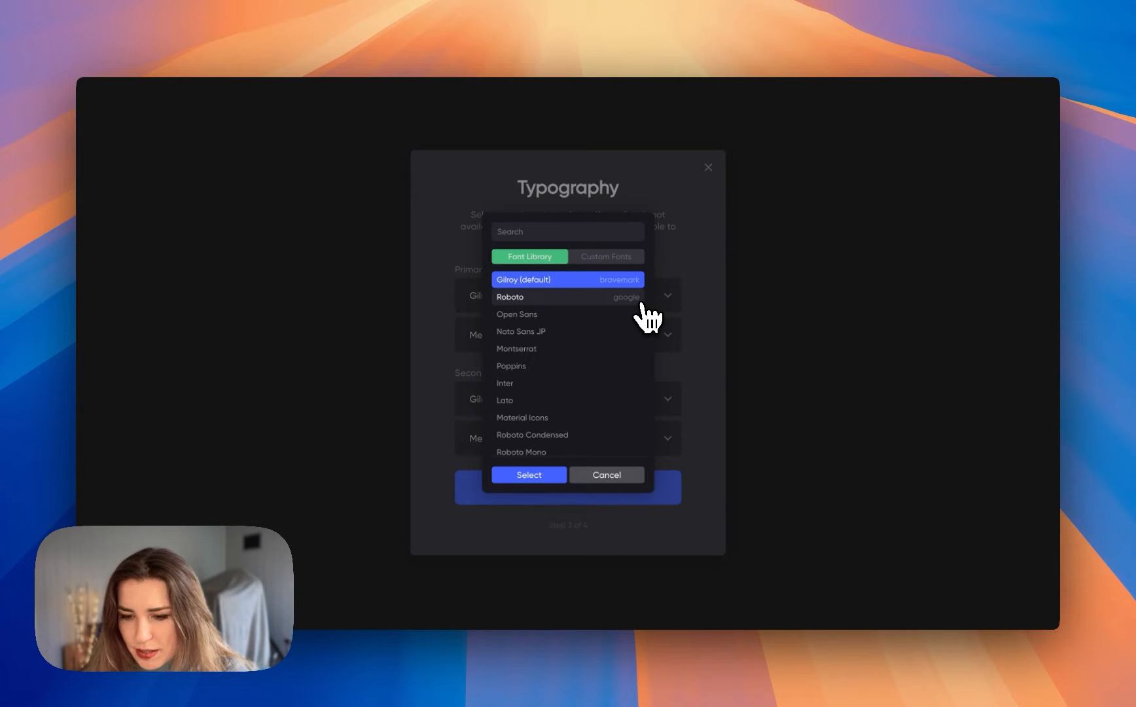
click(625, 256)
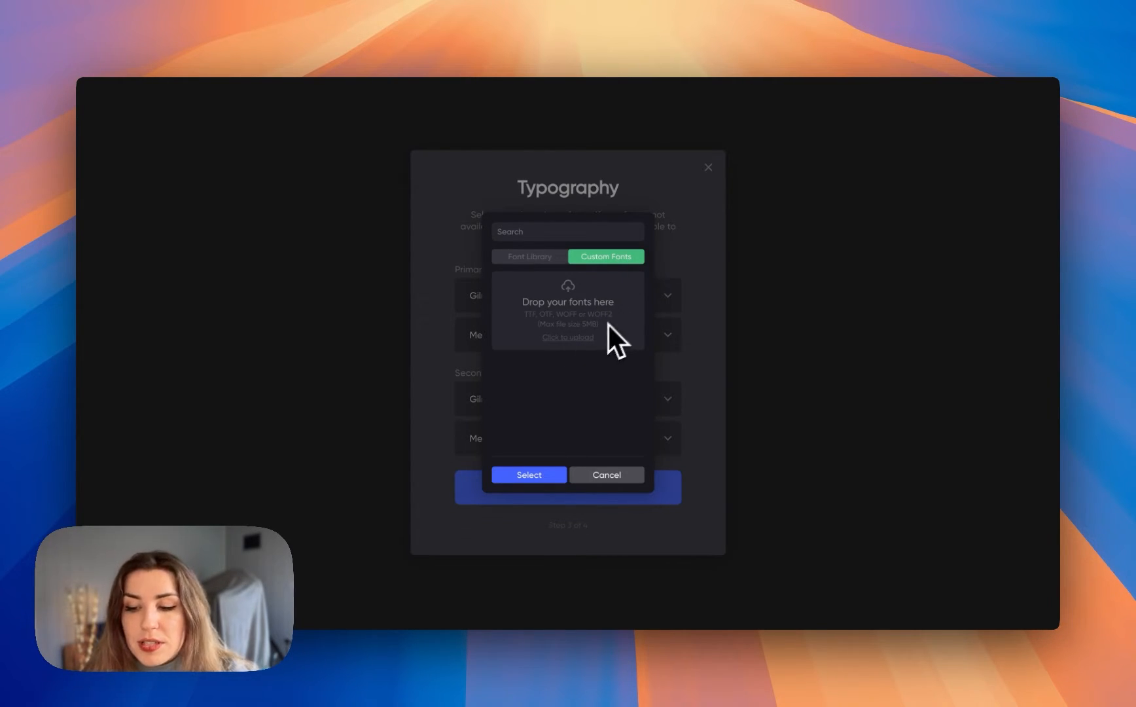
click(590, 282)
click(580, 93)
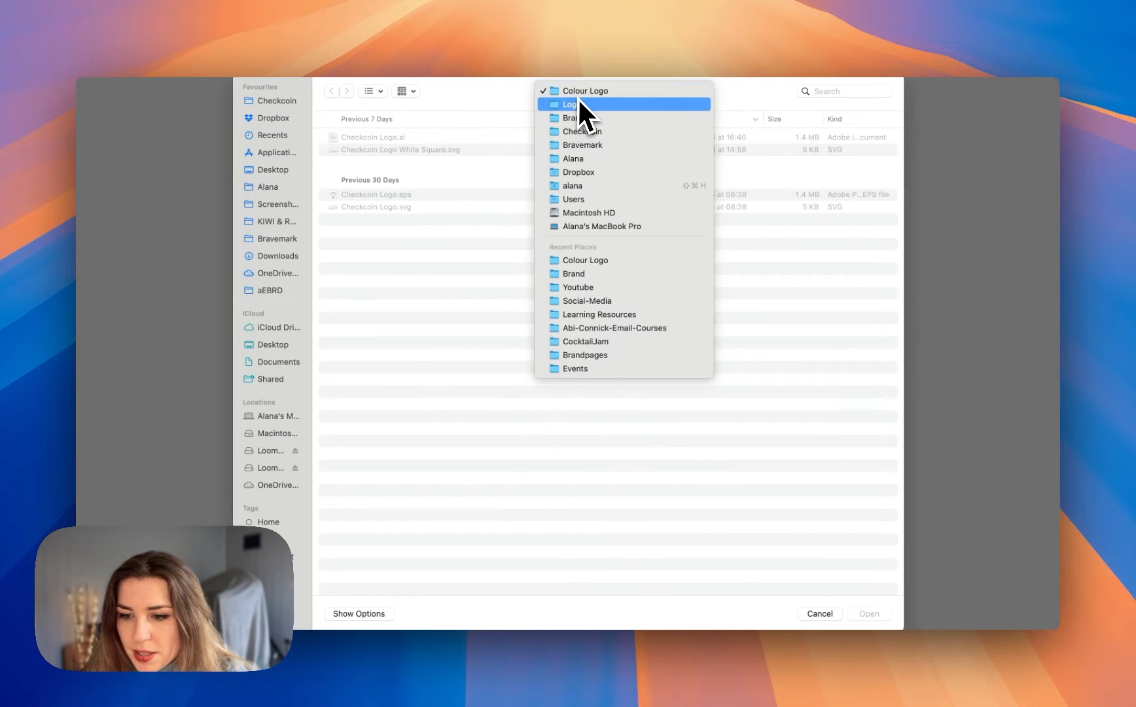
click(583, 118)
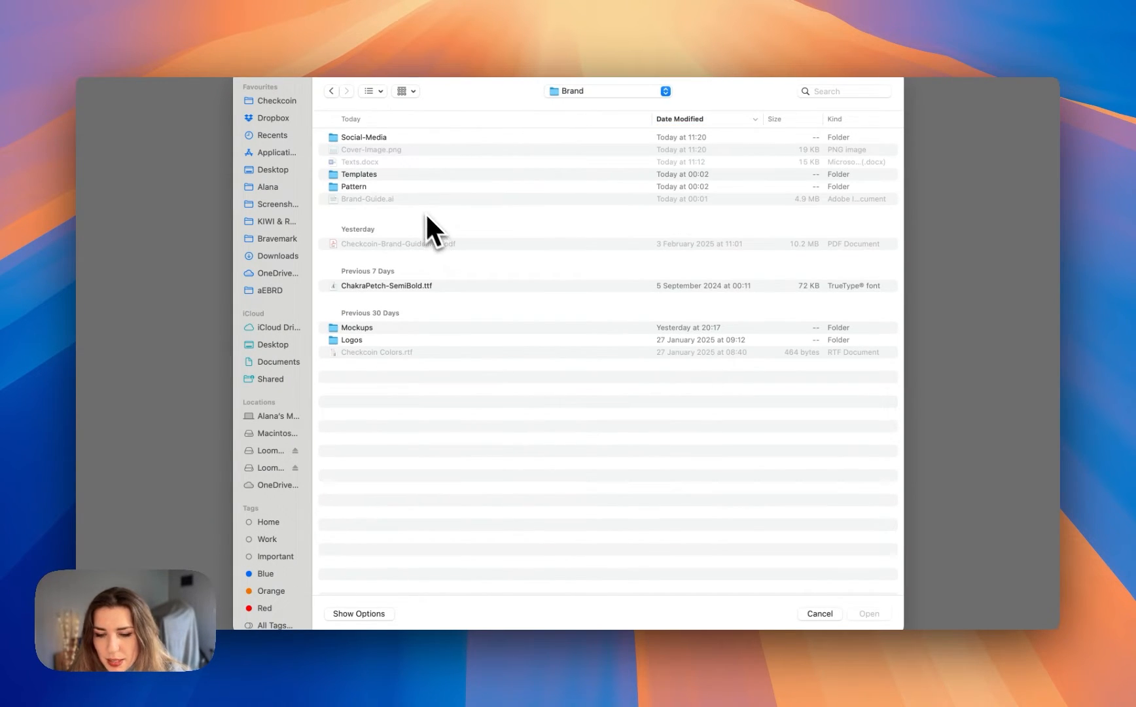
click(385, 286)
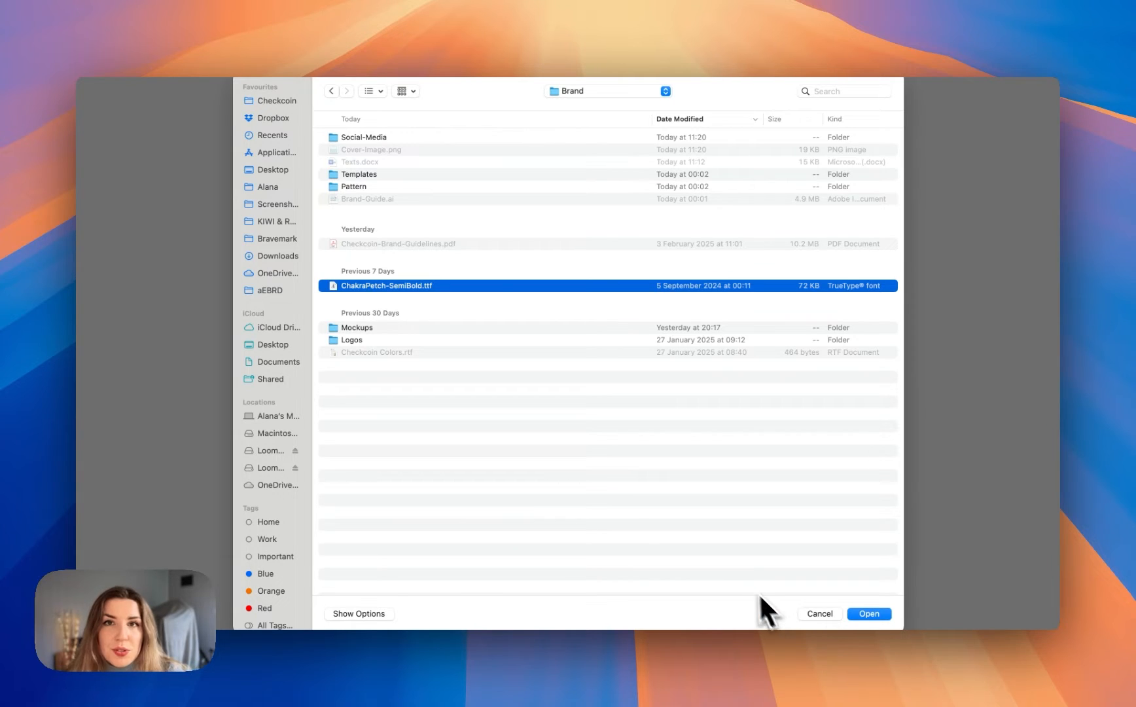
key(Return)
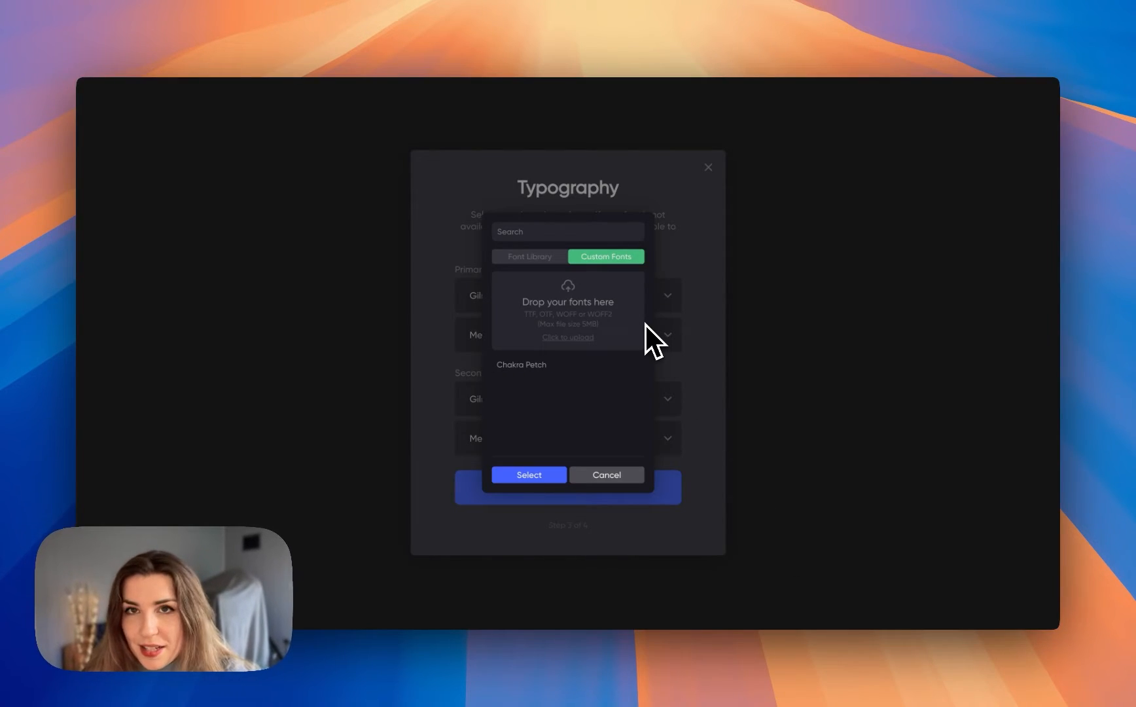
- Set the primary typeface to the custom Chakra Petch font and the secondary typeface to Manrope, and continue to the layout settings
click(570, 365)
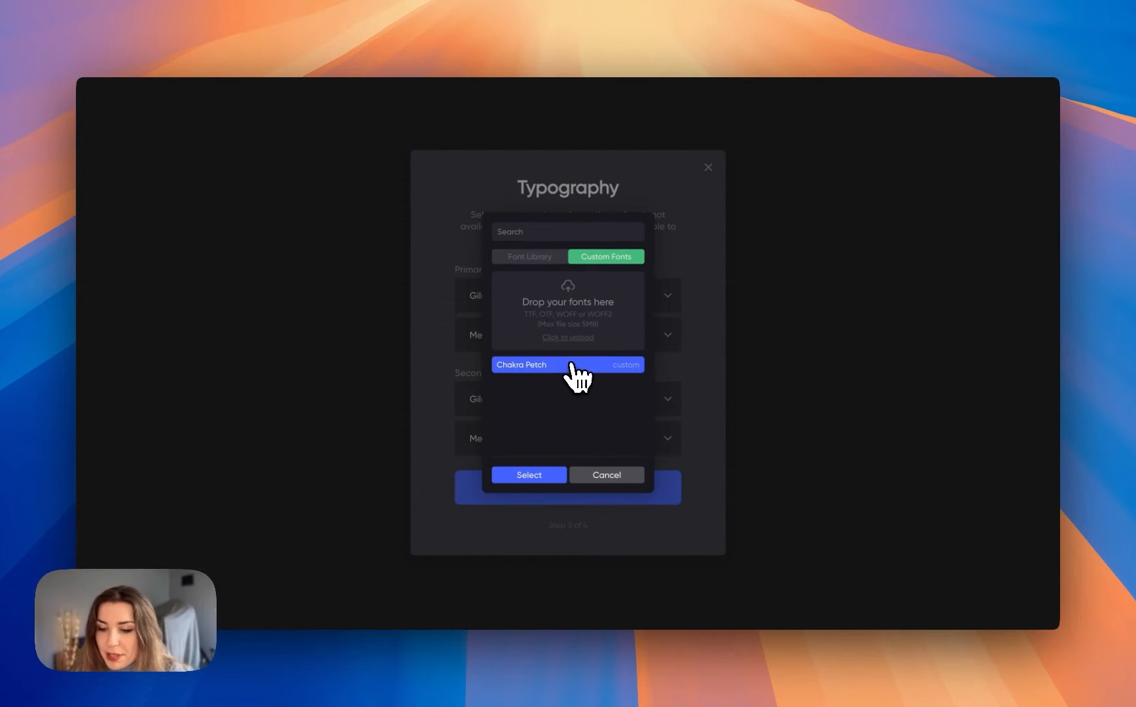
click(529, 476)
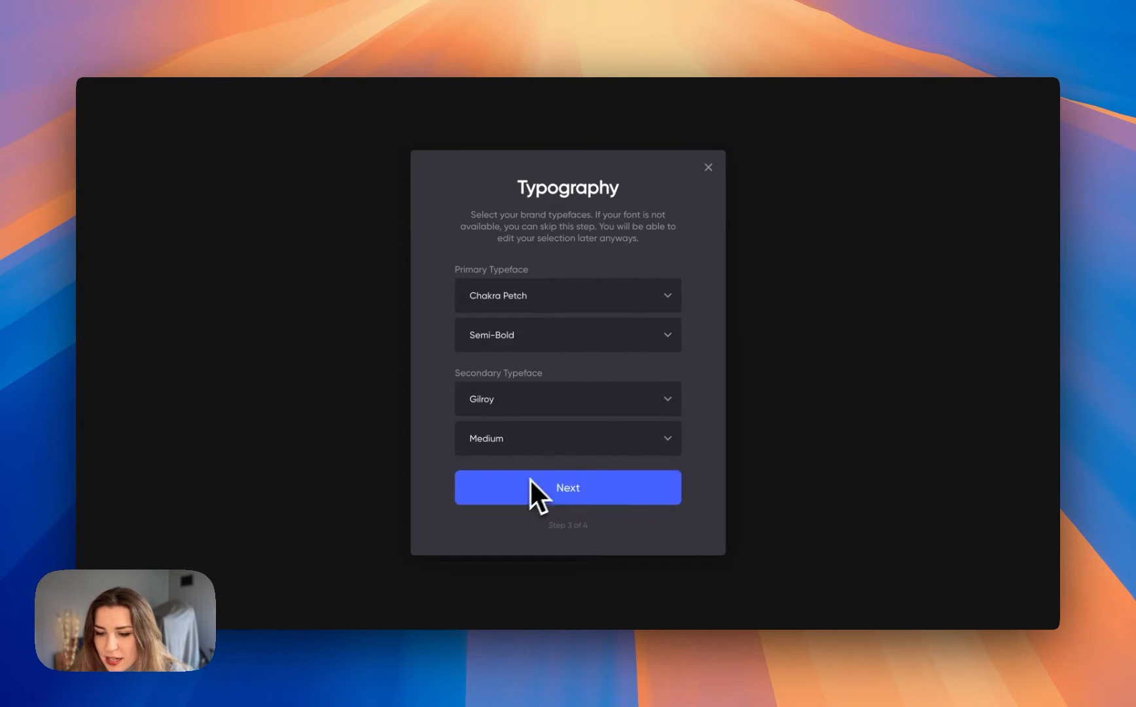
click(594, 407)
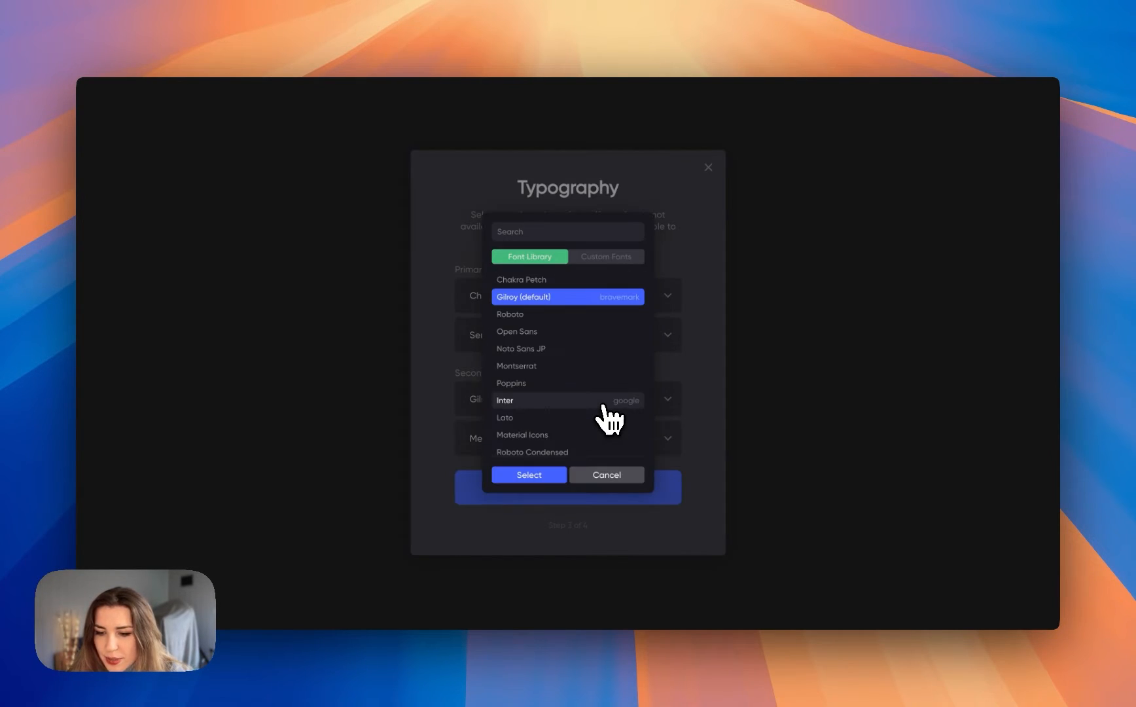
text(Manrope)
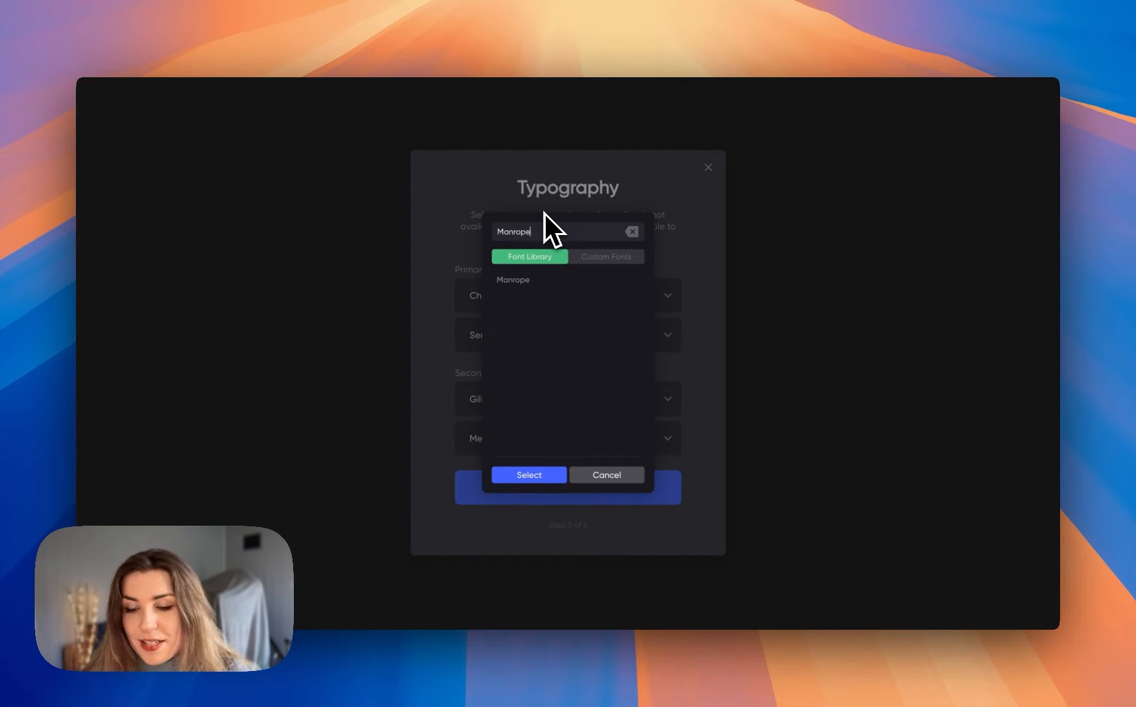
click(545, 279)
click(561, 478)
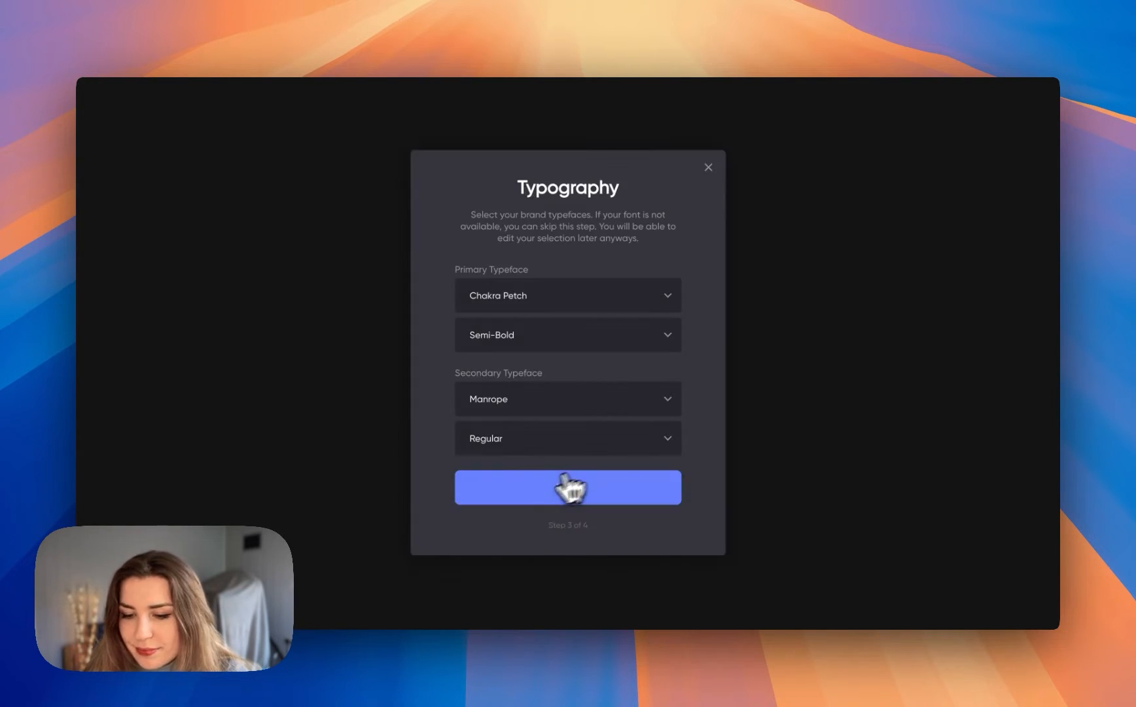
click(582, 494)
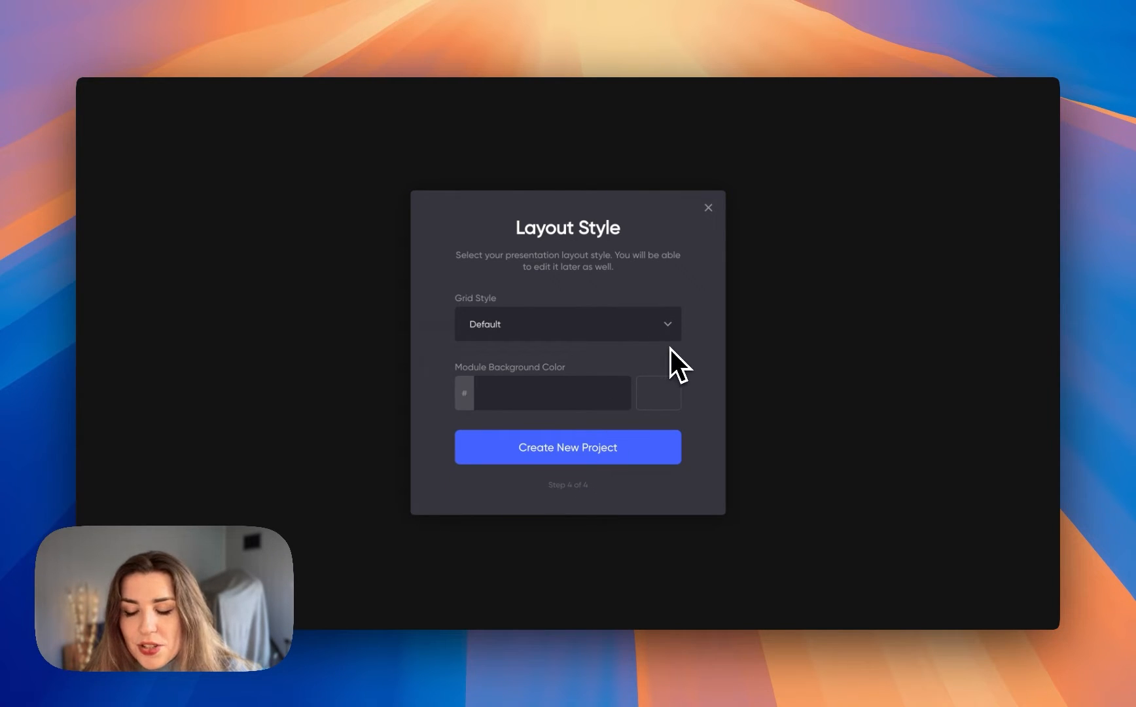
- Keep the Default grid style, set the module background color to brand color F9F5F3, and create the new project
click(661, 318)
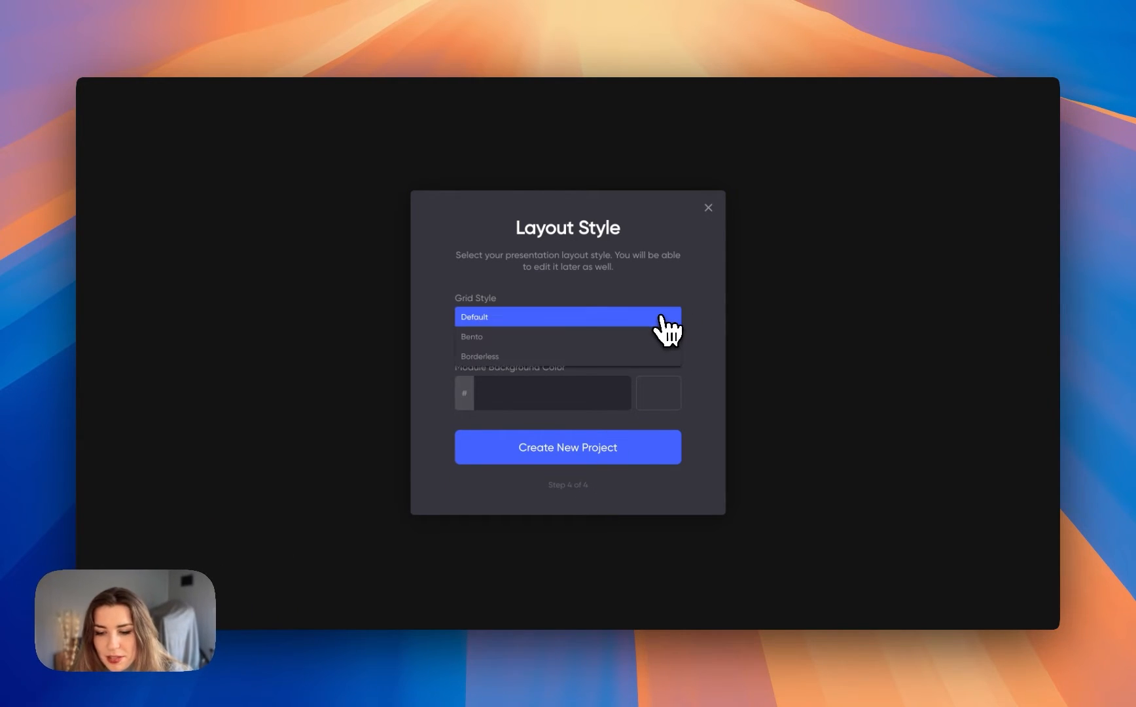
click(661, 318)
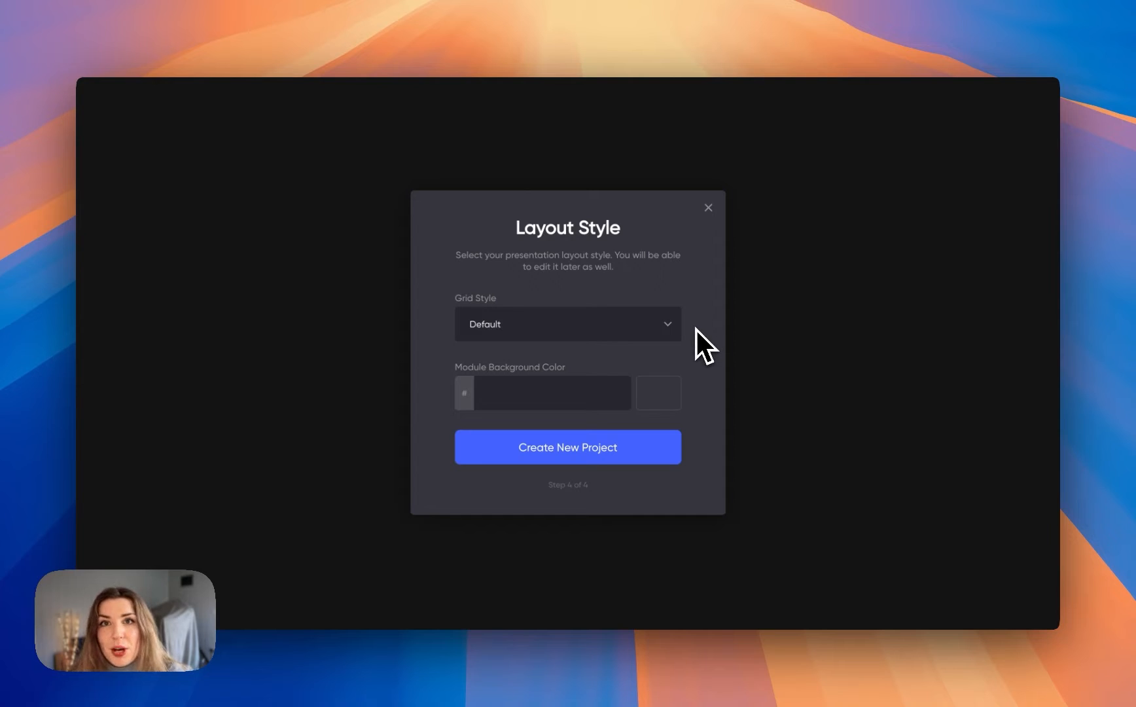
click(667, 389)
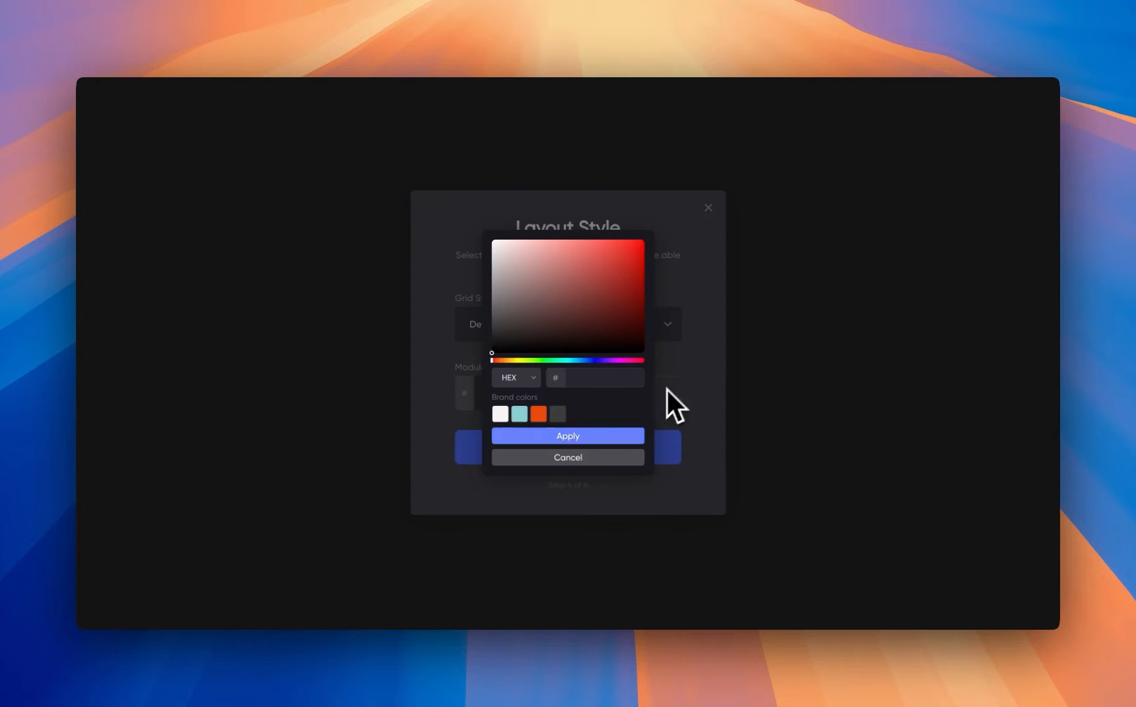
click(500, 414)
click(533, 435)
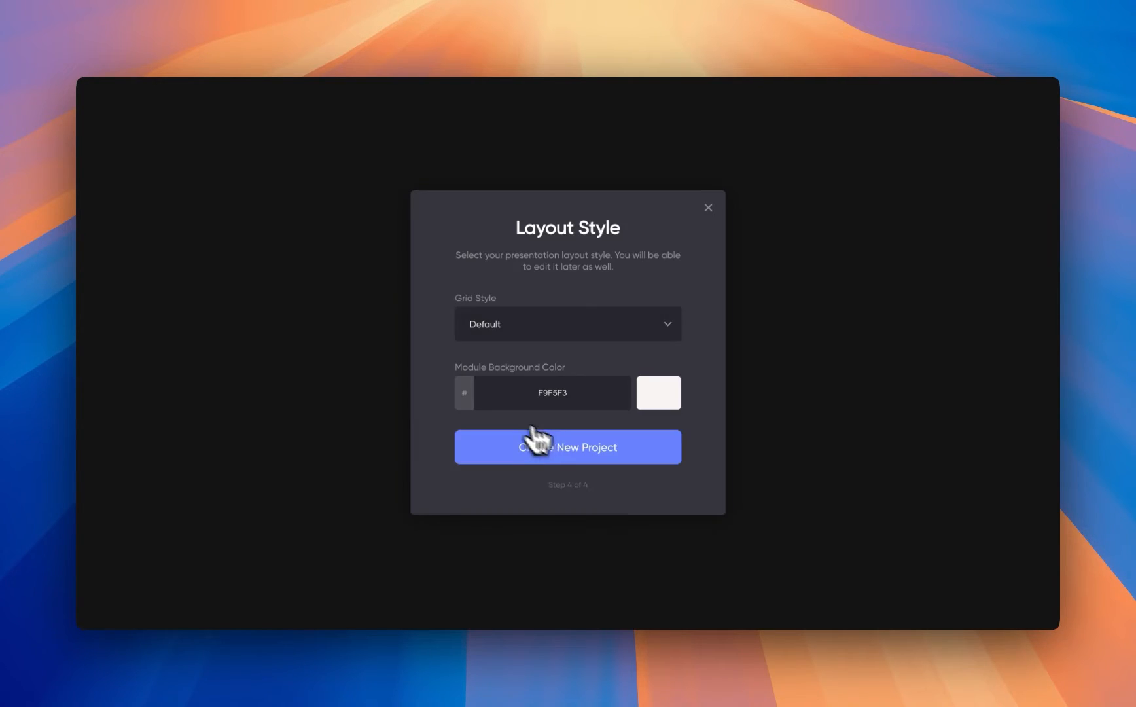
click(660, 457)
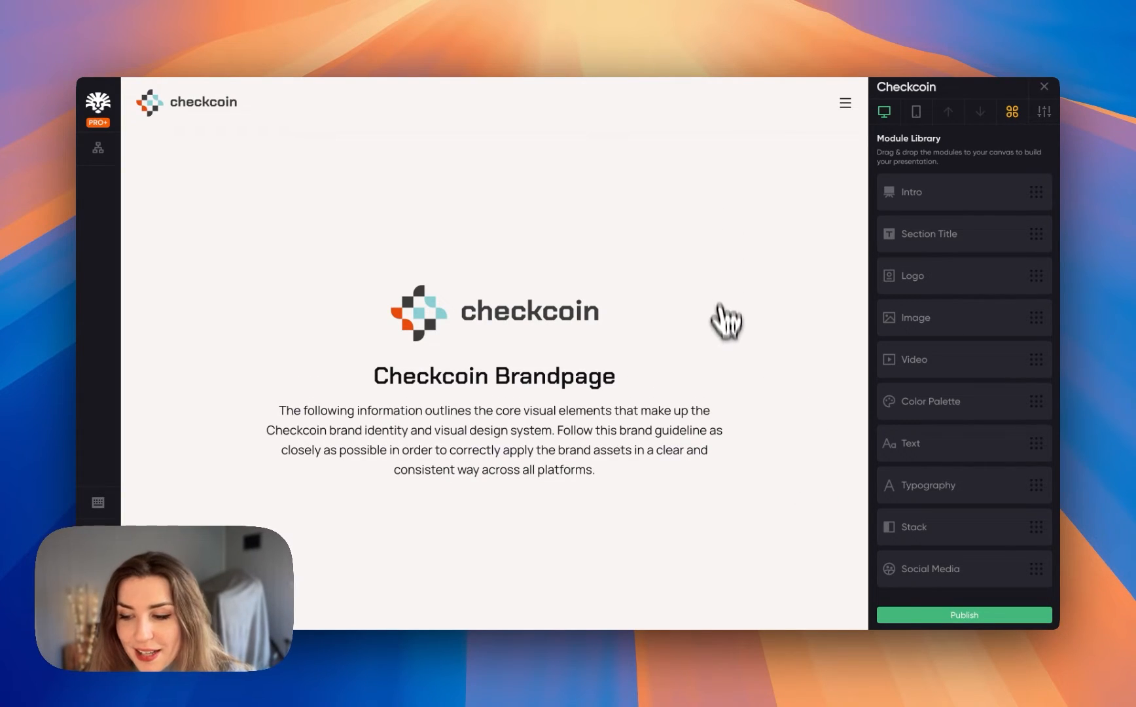
- Review the generated Checkcoin brandpage, examining its logo, color and typography sections
scroll(726, 347, down, 5)
scroll(727, 354, down, 10)
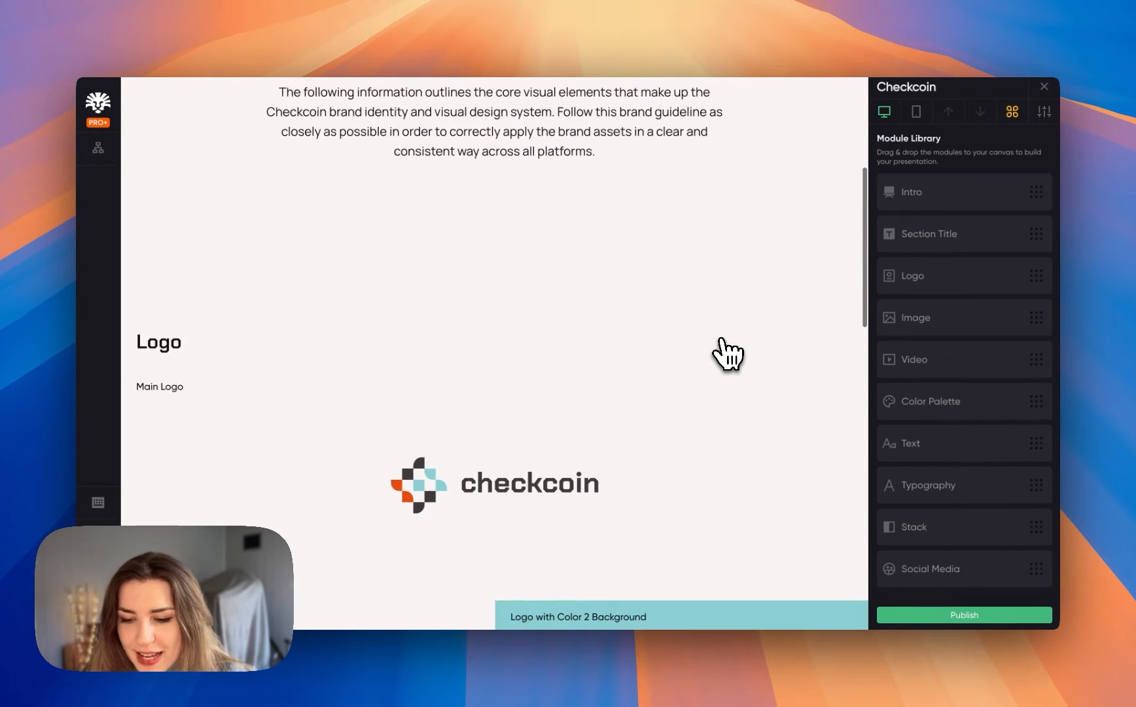
scroll(728, 354, down, 10)
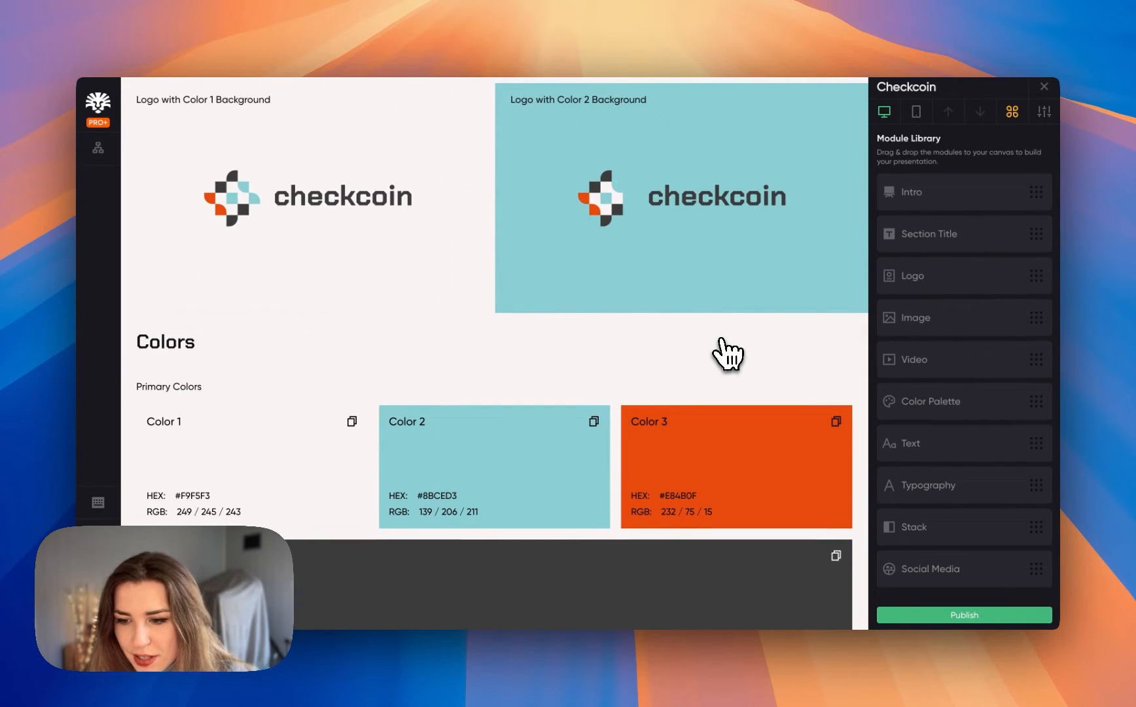
scroll(726, 354, down, 6)
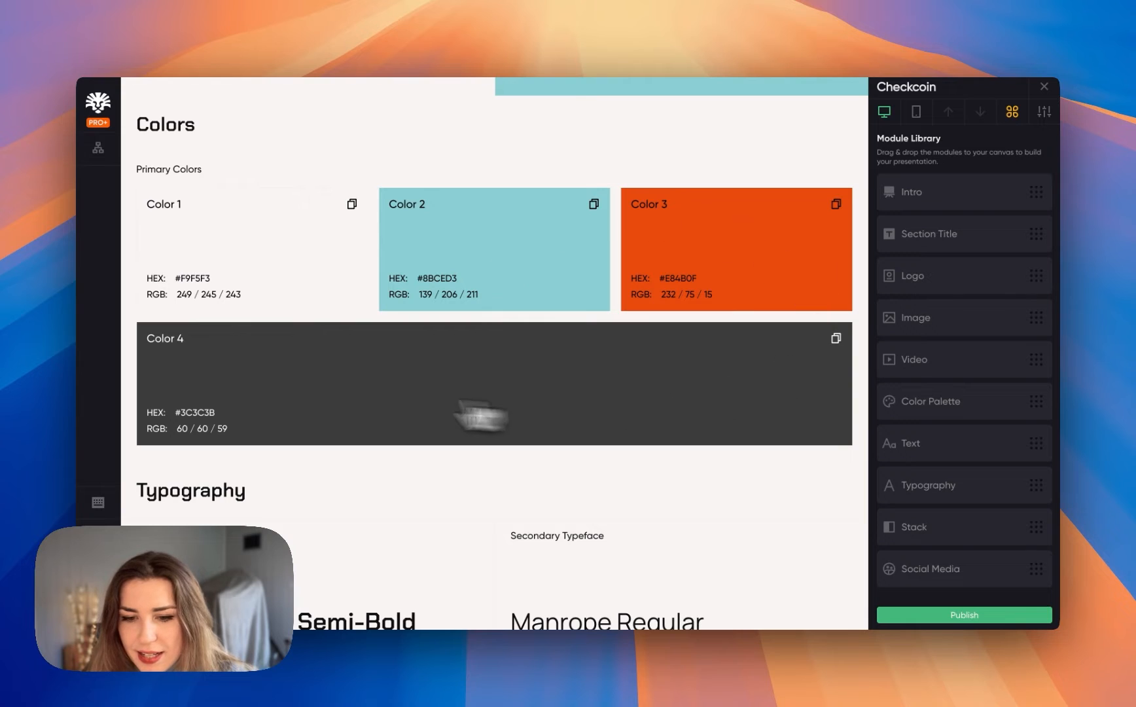
scroll(352, 225, down, 8)
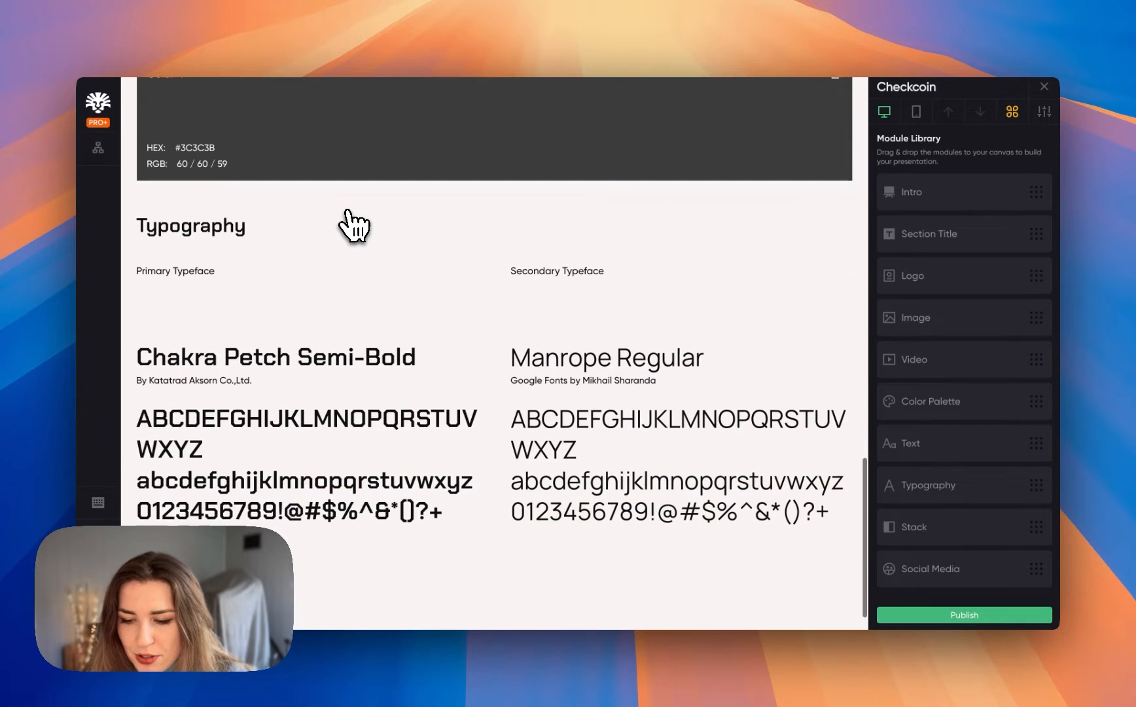
scroll(352, 225, down, 1)
scroll(352, 224, up, 15)
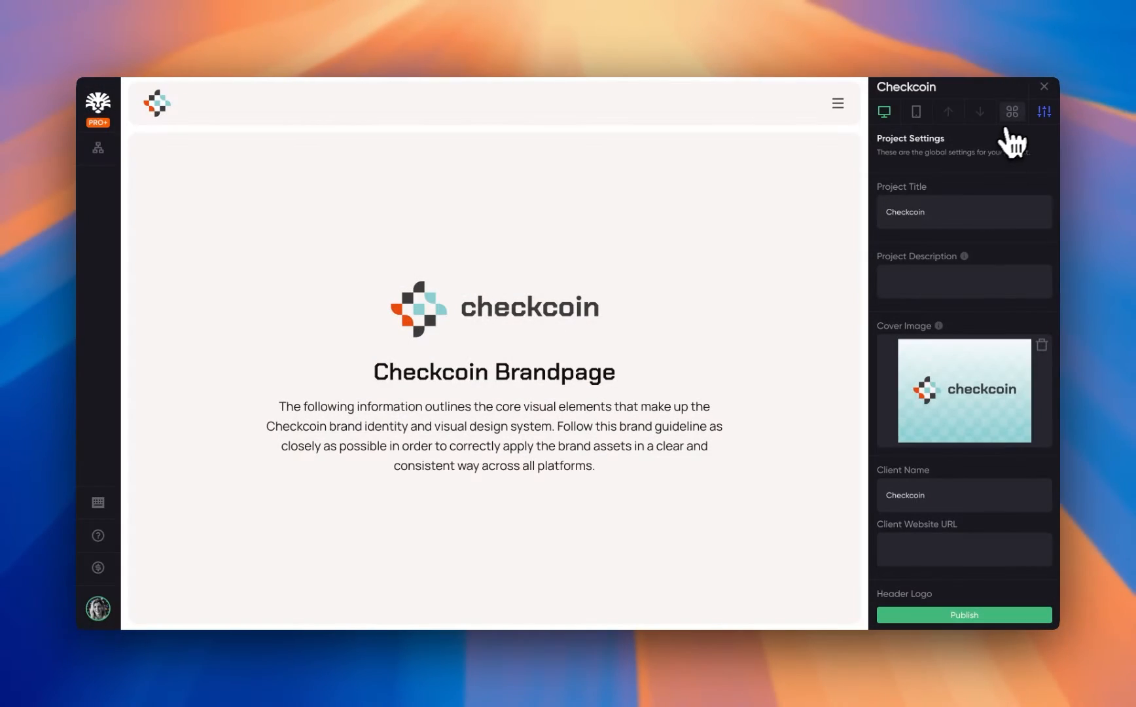
- Try adding an Image module between the intro and the Logo section title, and delete it again
click(1012, 112)
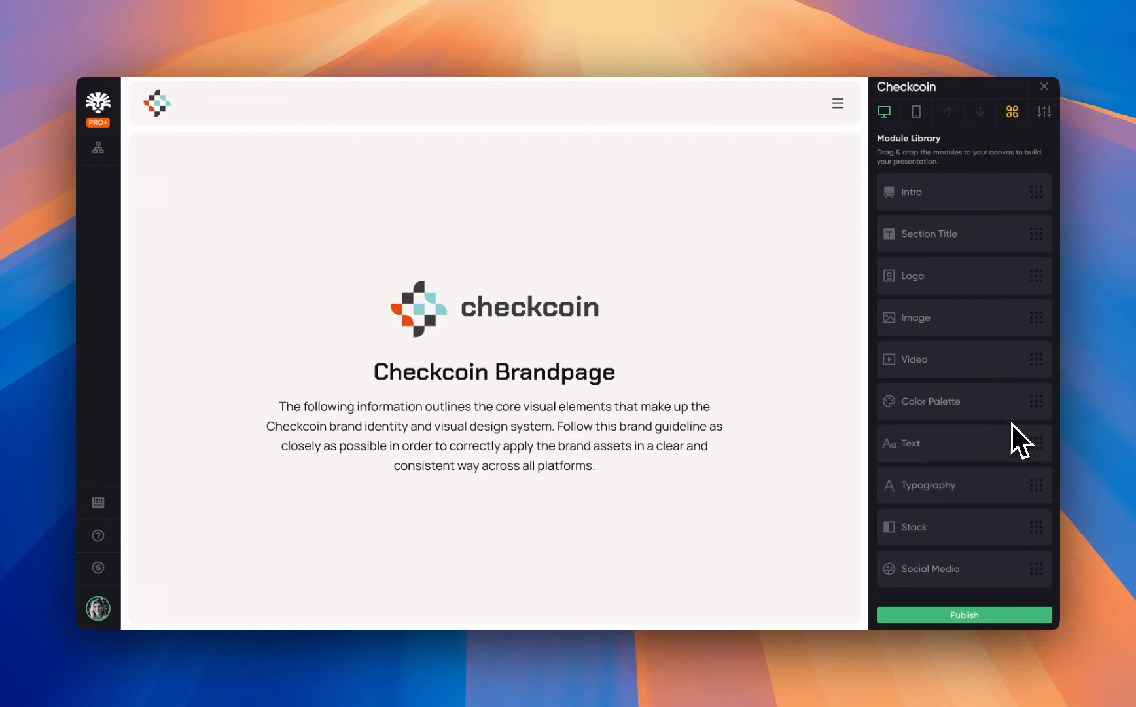
scroll(795, 419, down, 5)
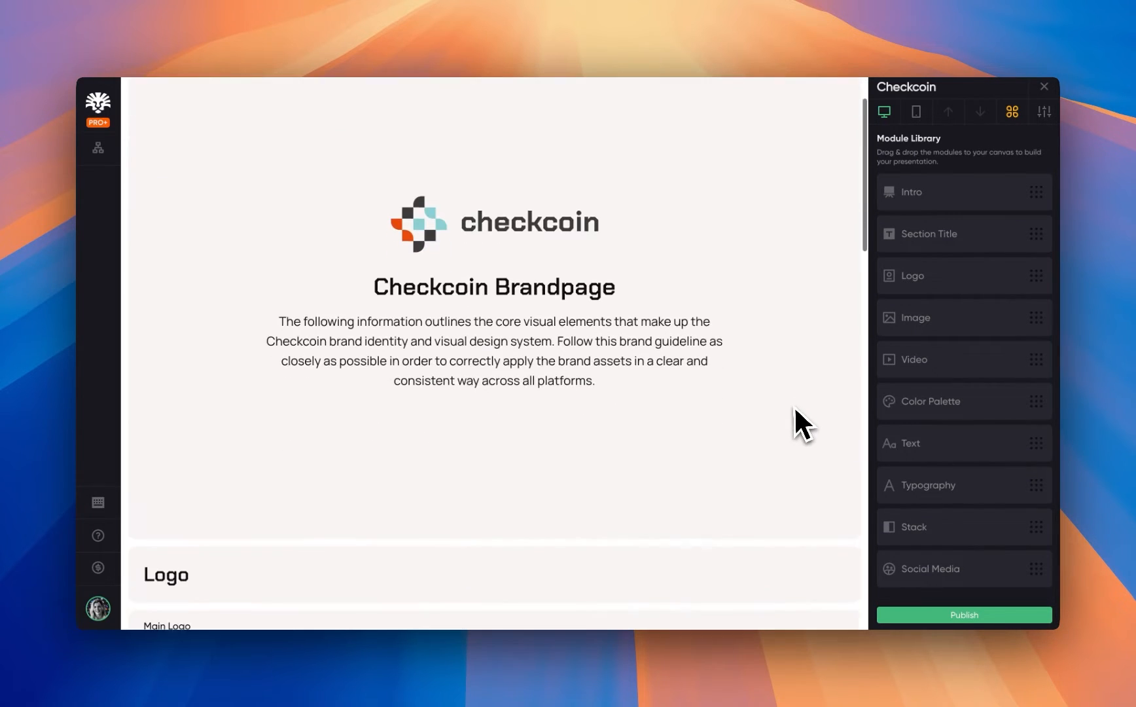
drag(952, 321, 741, 383)
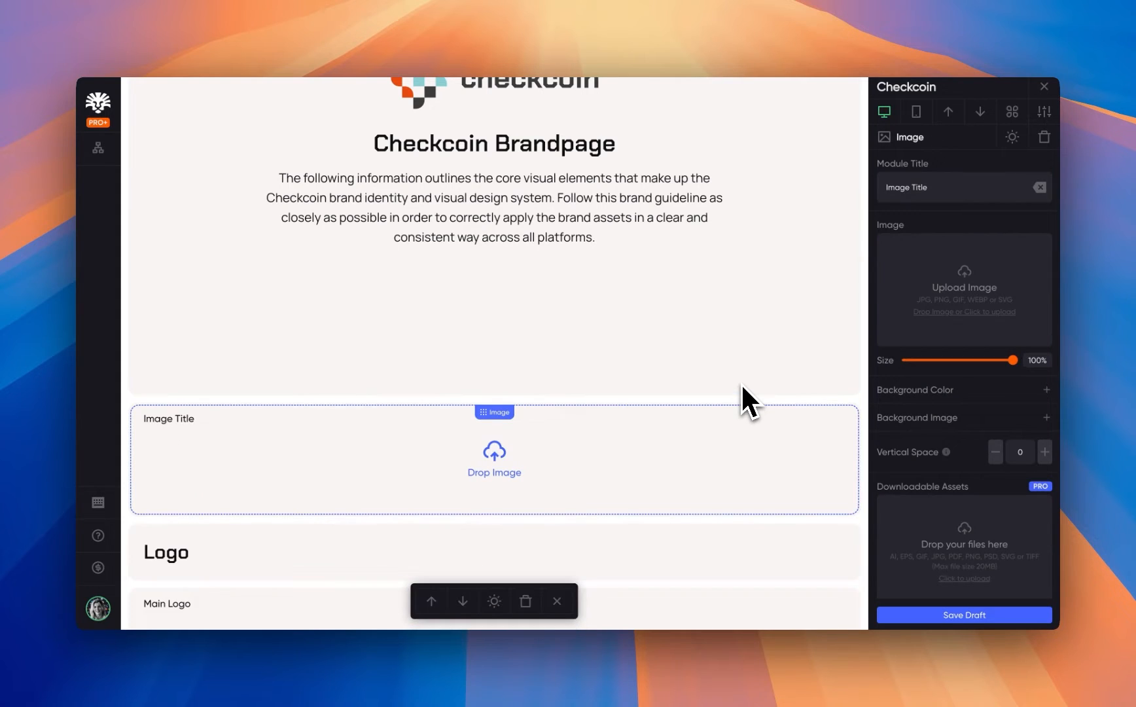
scroll(757, 465, down, 2)
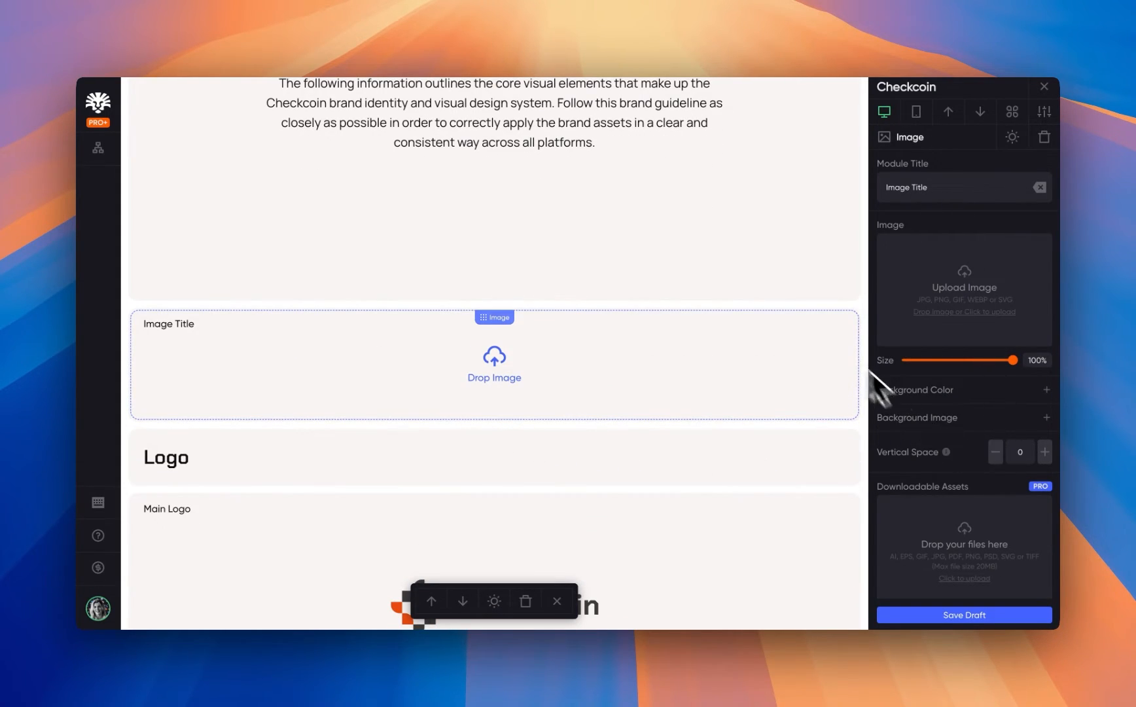
scroll(694, 393, up, 1)
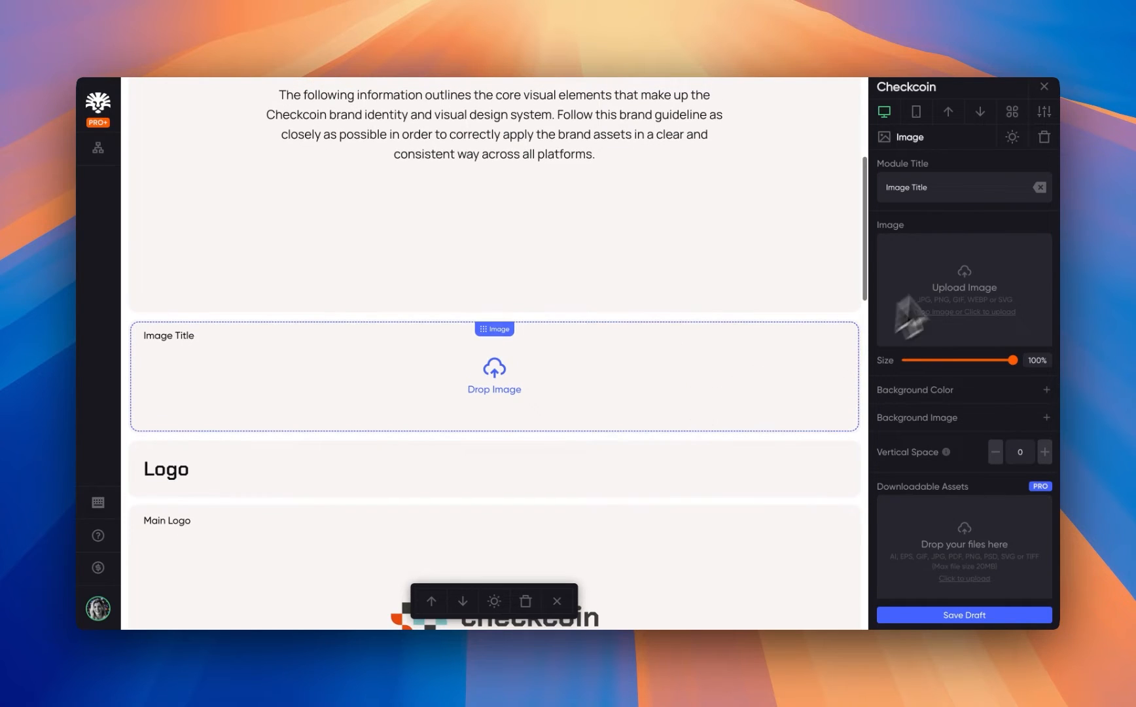
click(1045, 138)
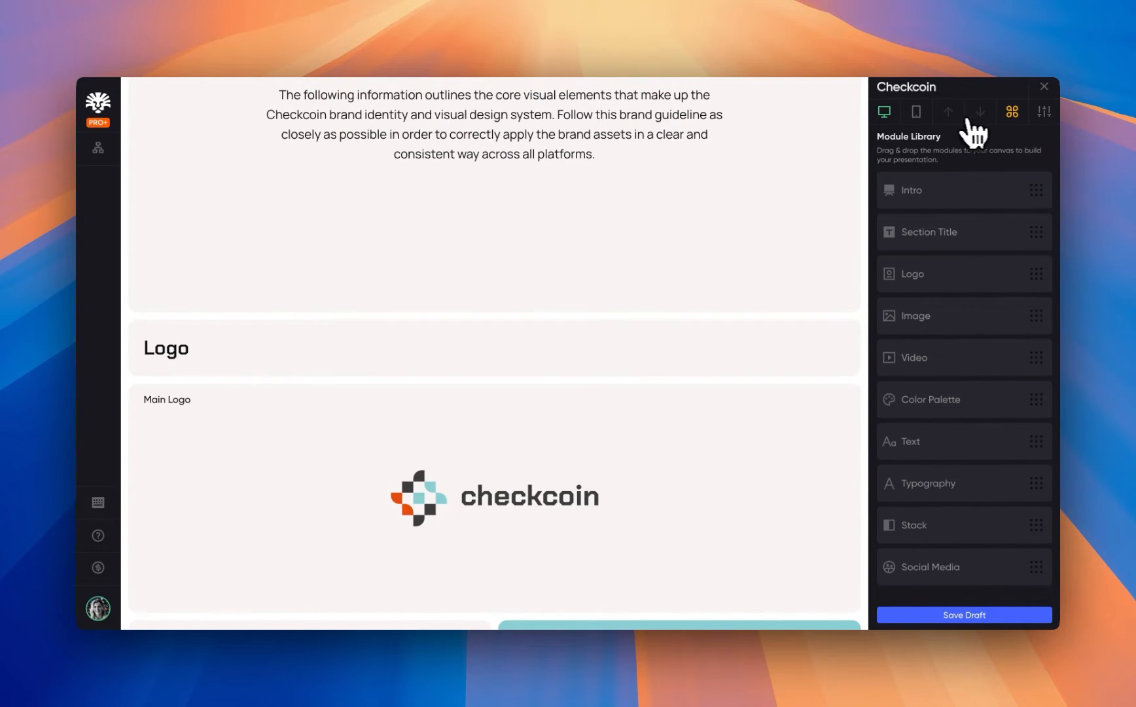
- Move the Main Logo module above the Logo section title and back below it
click(713, 474)
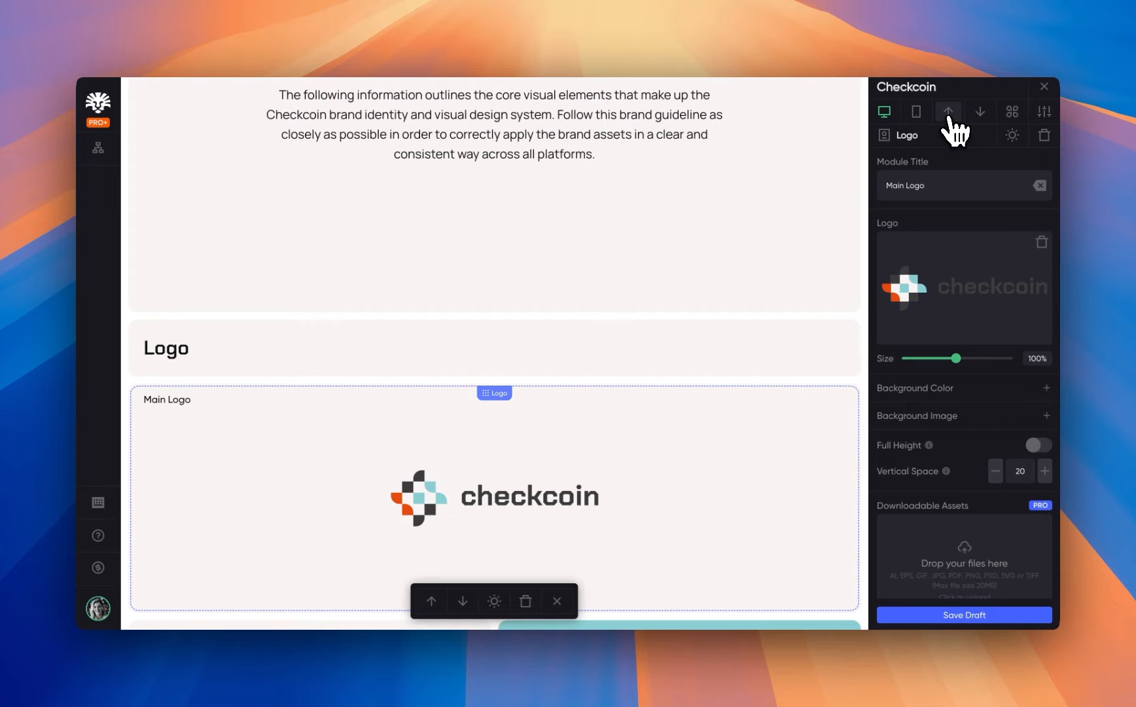
click(948, 112)
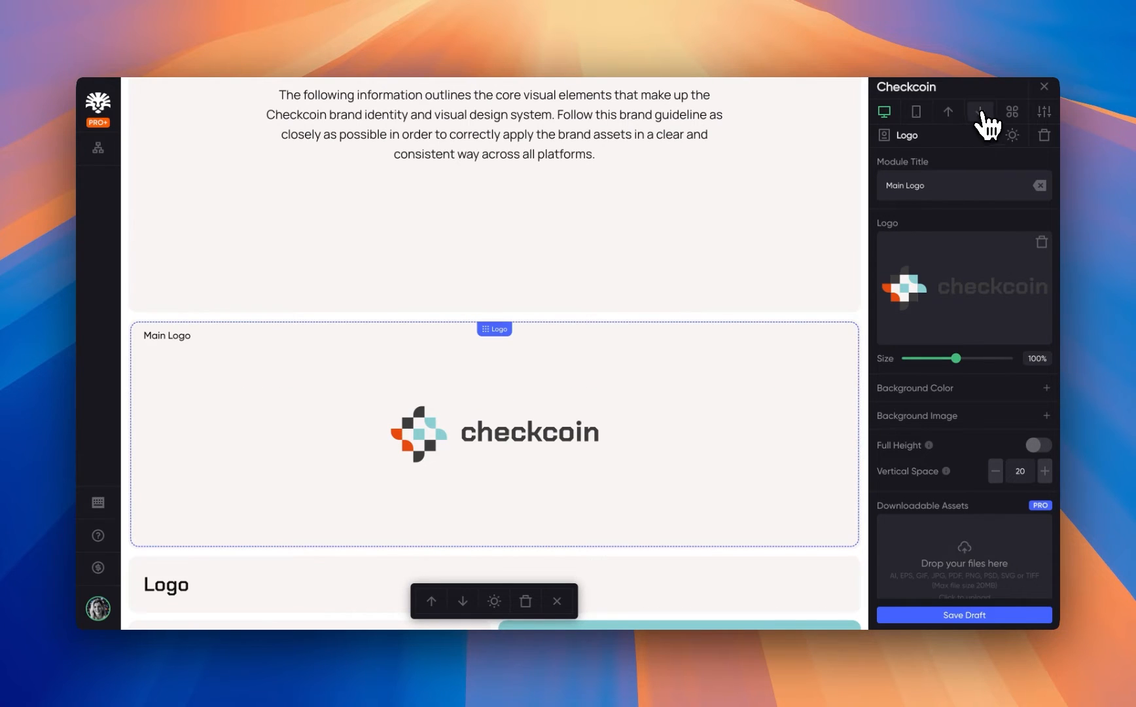
click(980, 113)
scroll(792, 278, down, 2)
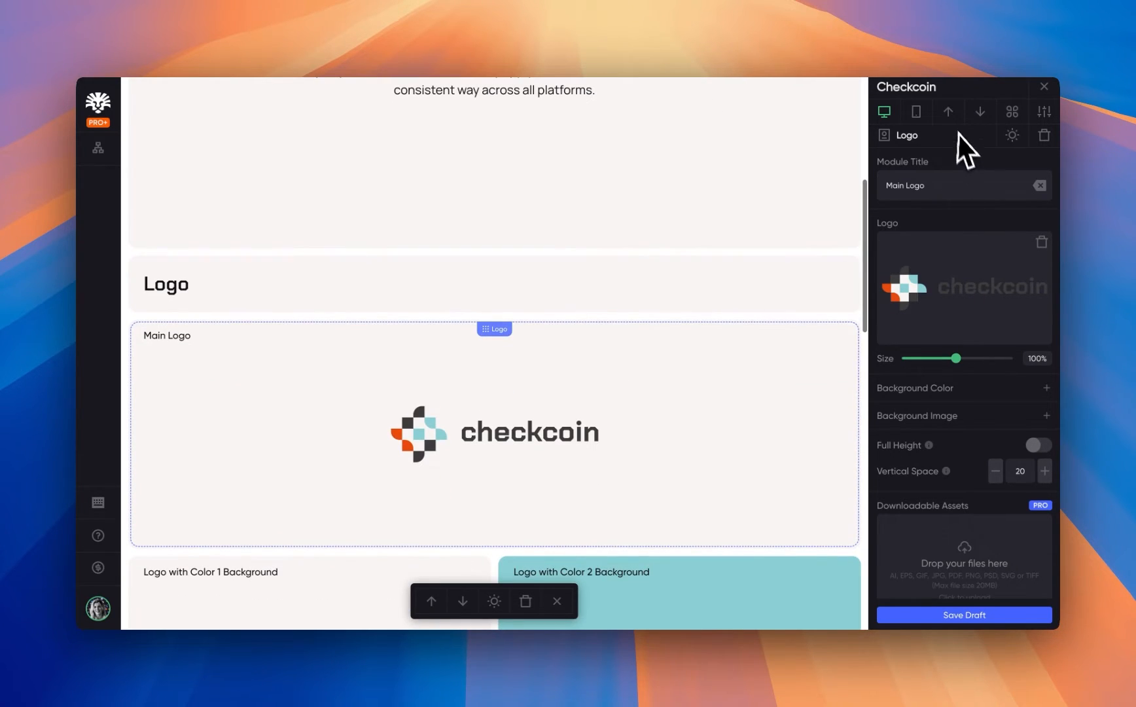
- Try sending the Main Logo module to the very top and the very bottom of the page
key(shift)
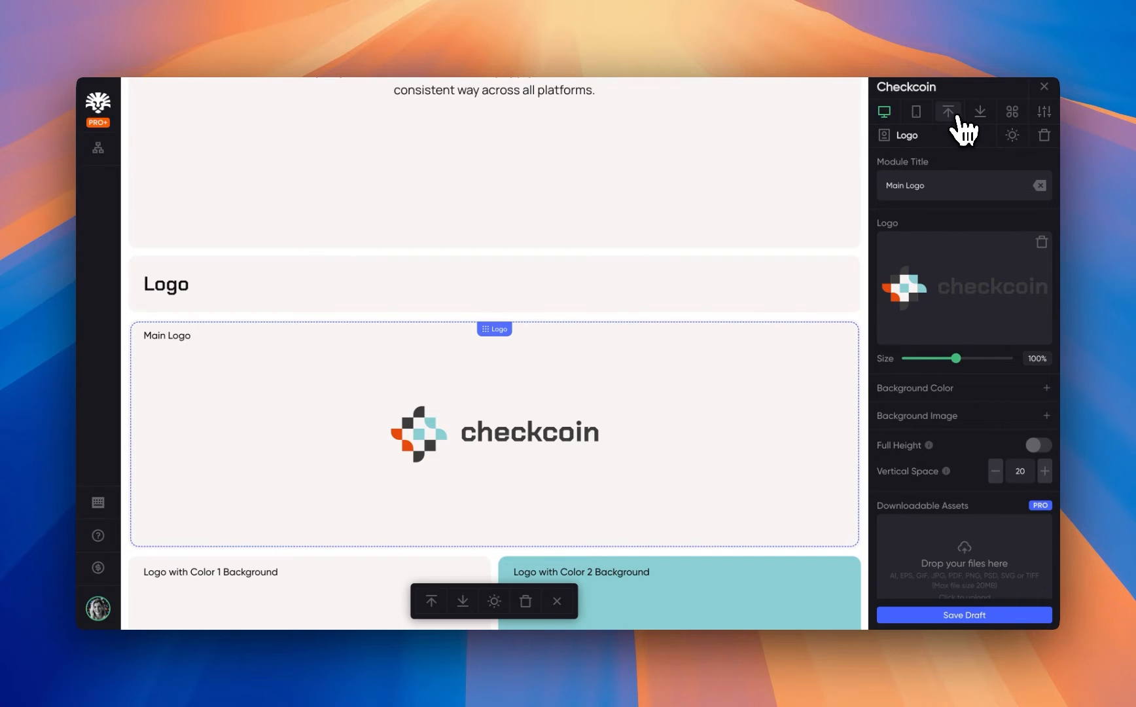
shift+click(956, 114)
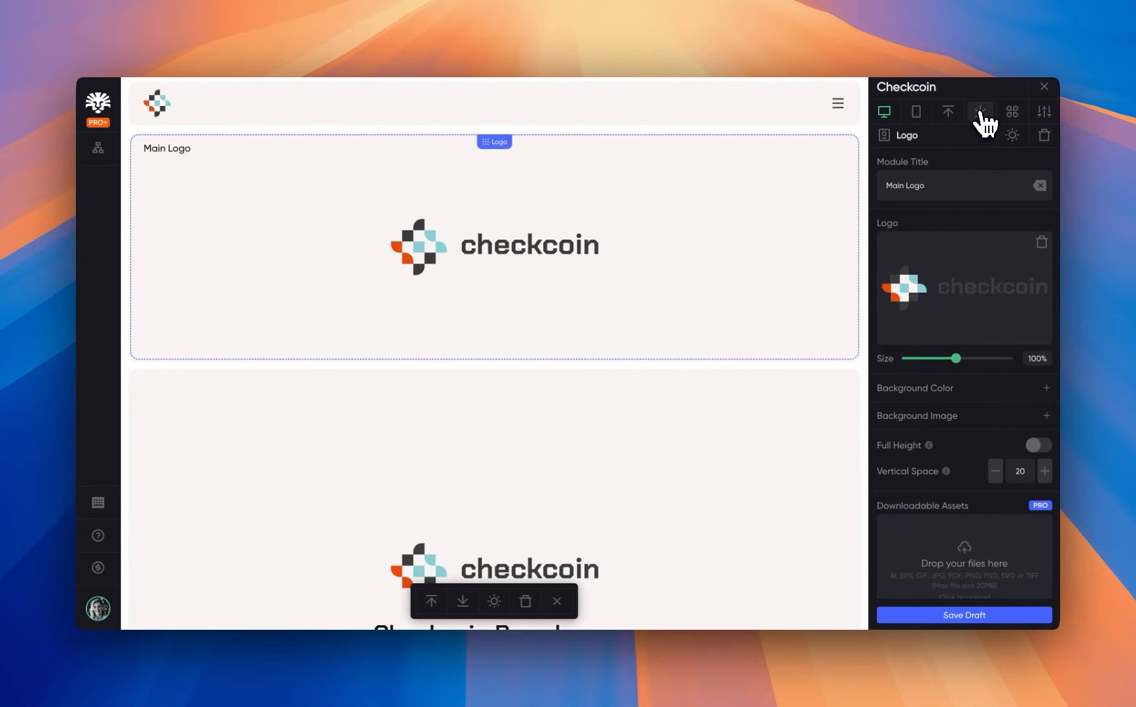
click(980, 113)
scroll(770, 275, down, 10)
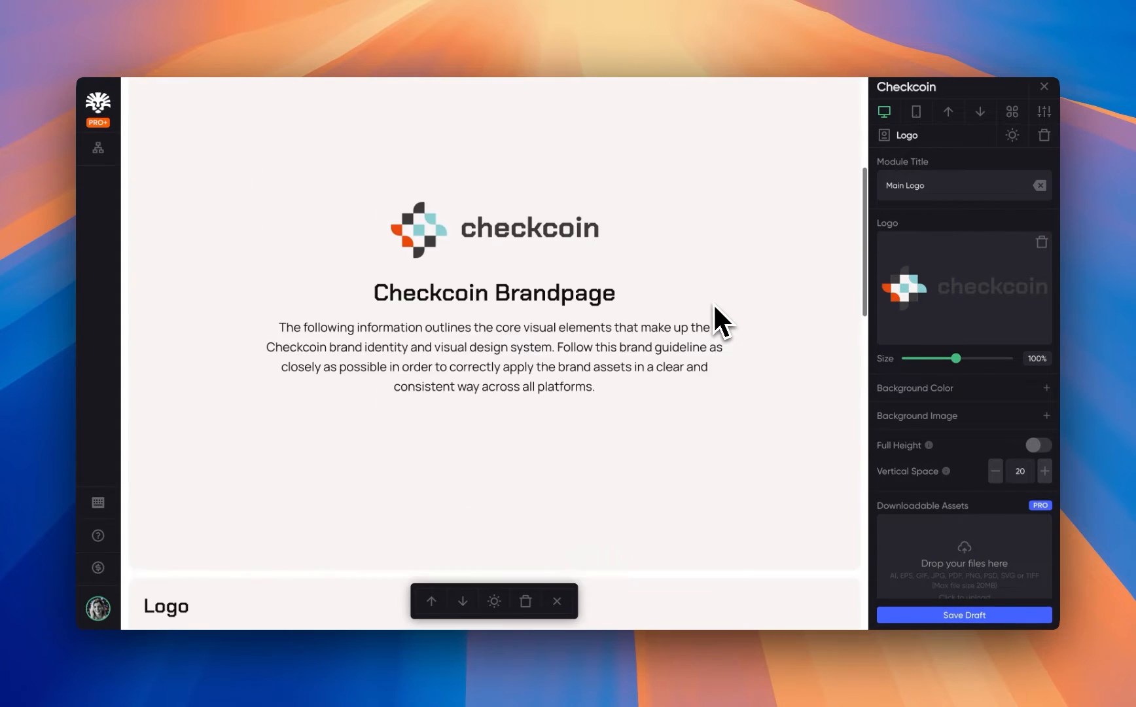
- Reposition the Main Logo module directly below the Logo section title, above the two logos on colored backgrounds
drag(711, 226, 858, 479)
drag(818, 592, 826, 621)
scroll(797, 528, down, 1)
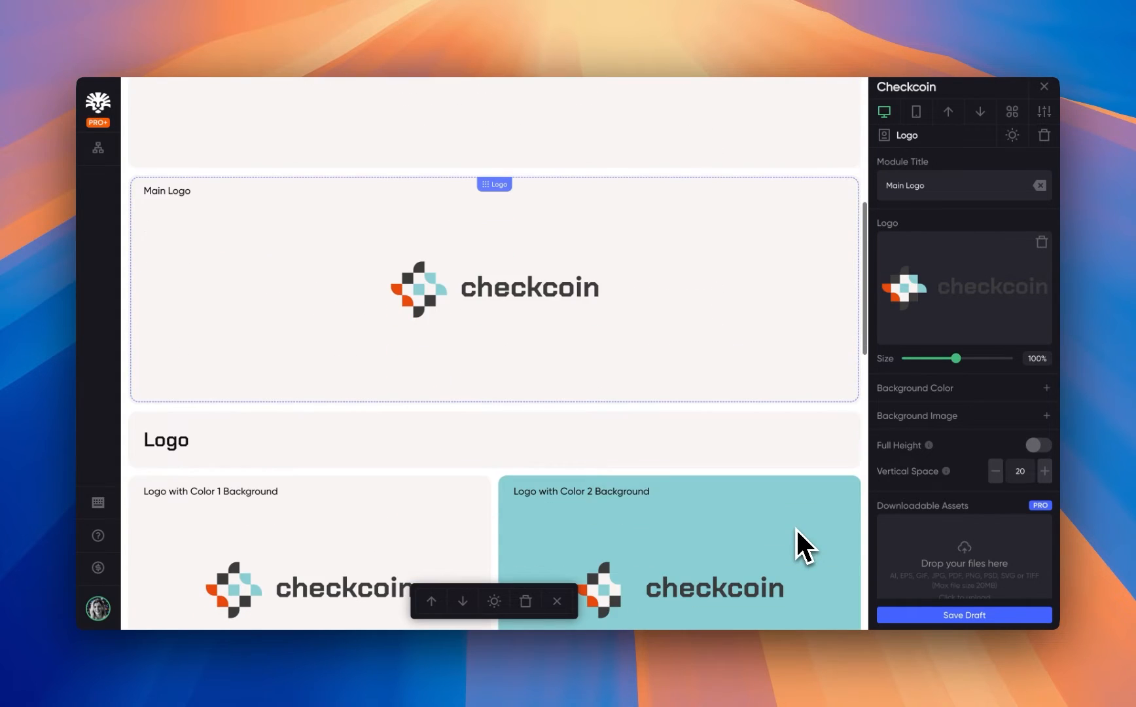
drag(759, 384, 719, 466)
scroll(618, 255, down, 1)
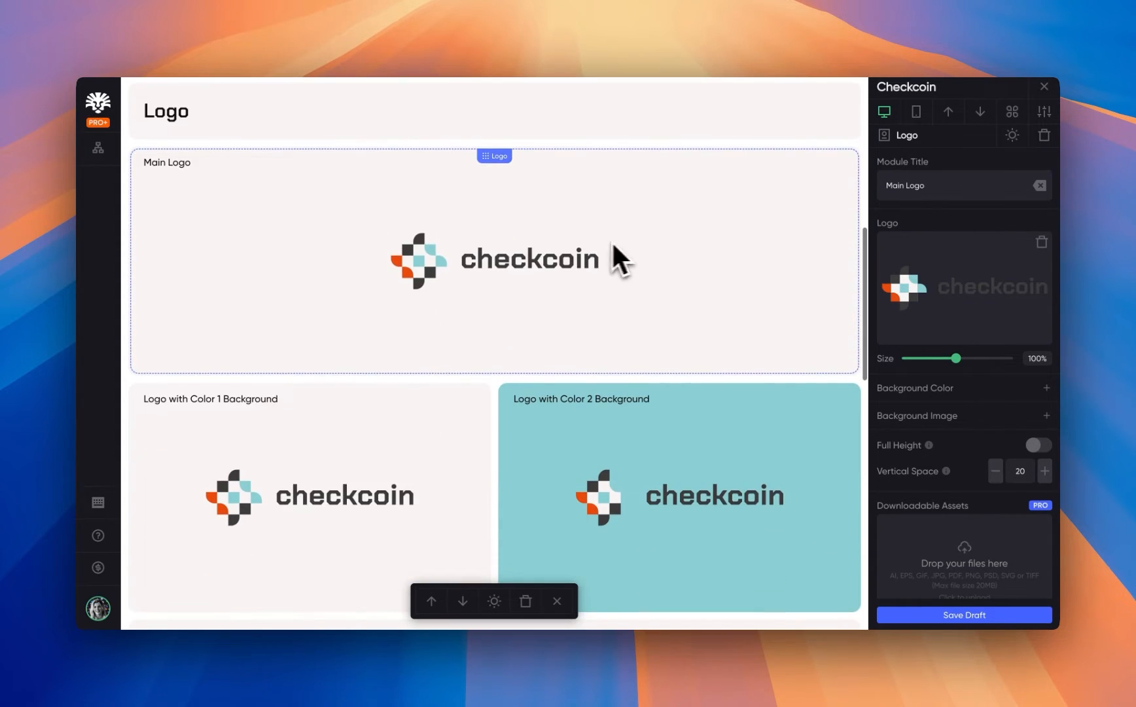
- Preview the brandpage in the mobile view and widen the preview frame to check how the intro layout adapts
click(916, 112)
scroll(458, 255, up, 2)
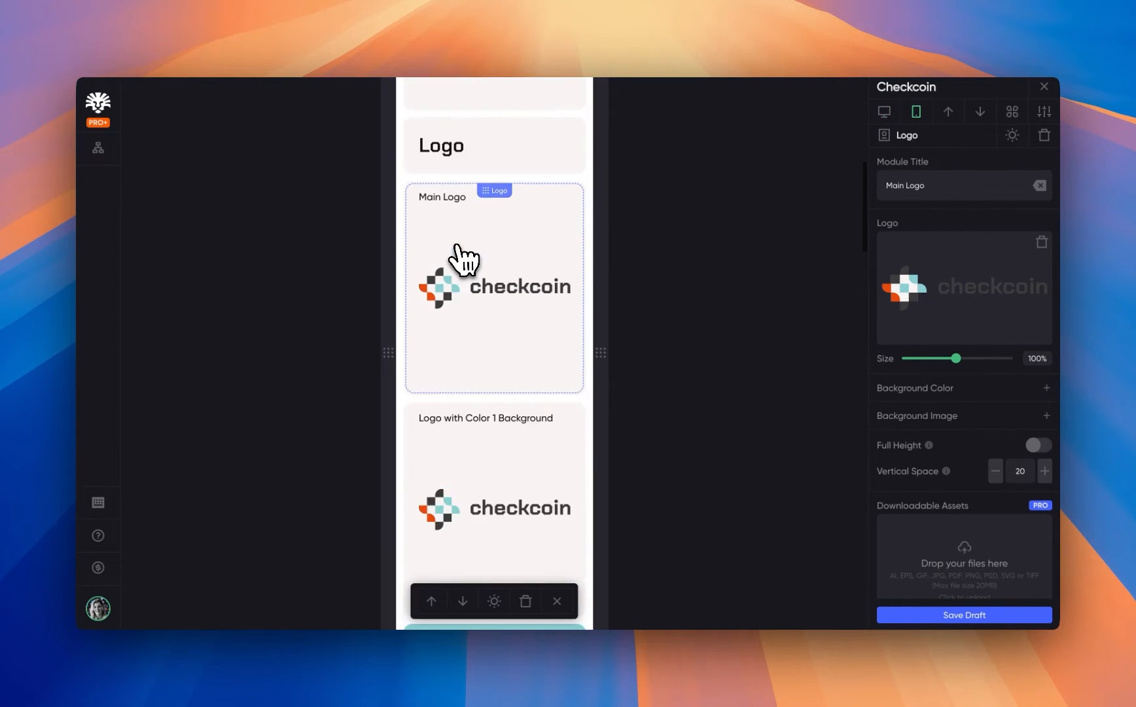
scroll(459, 255, up, 5)
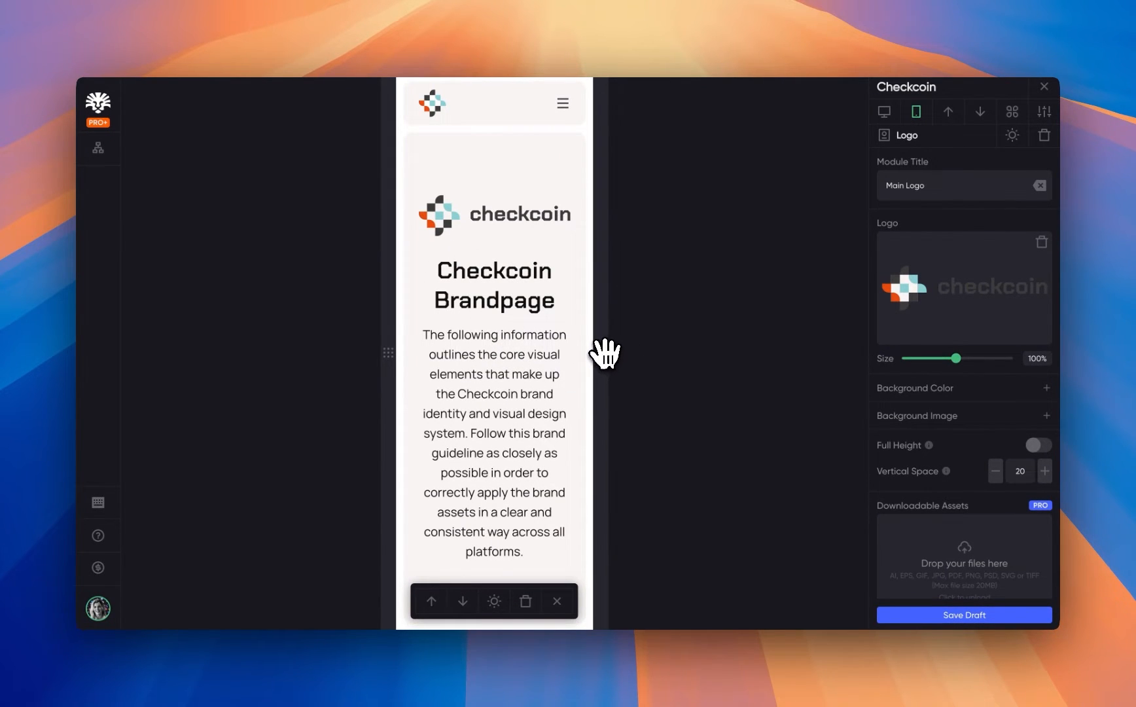
drag(600, 353, 742, 366)
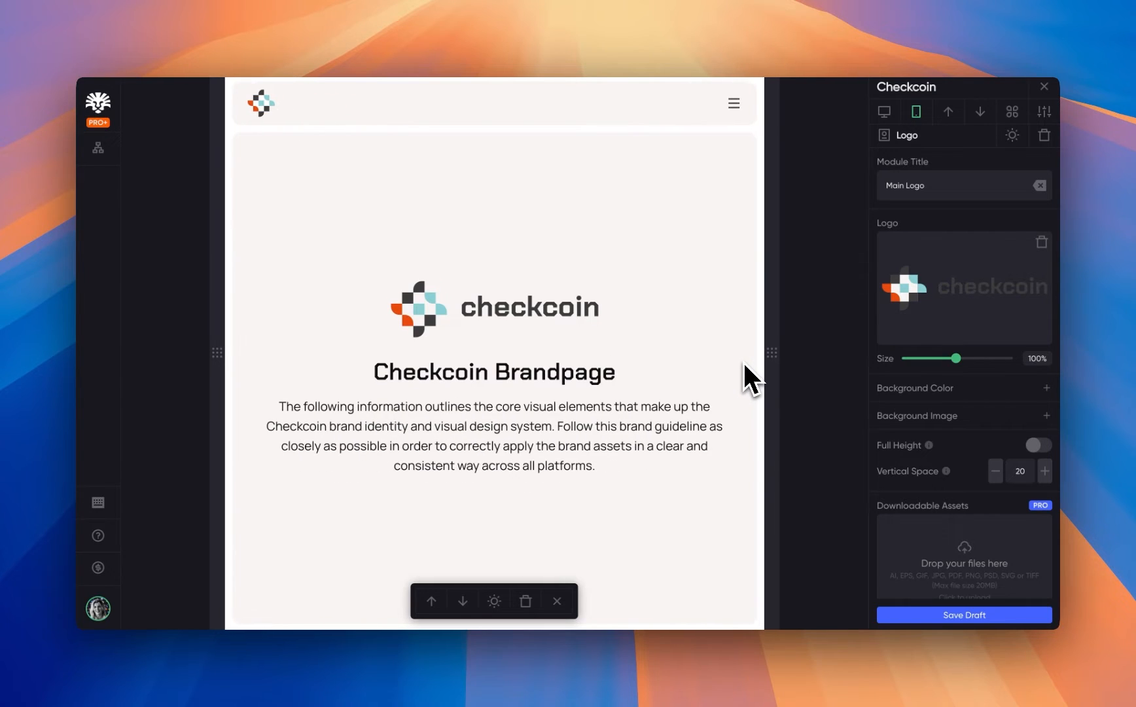
scroll(717, 393, down, 1)
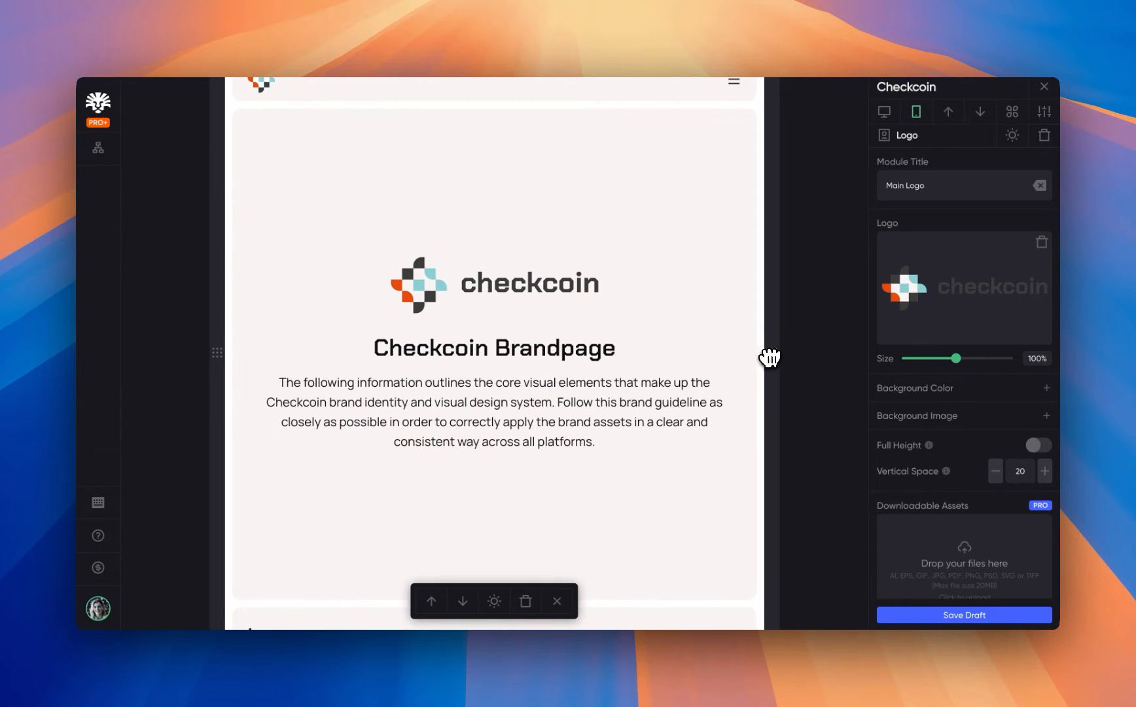
drag(770, 358, 901, 348)
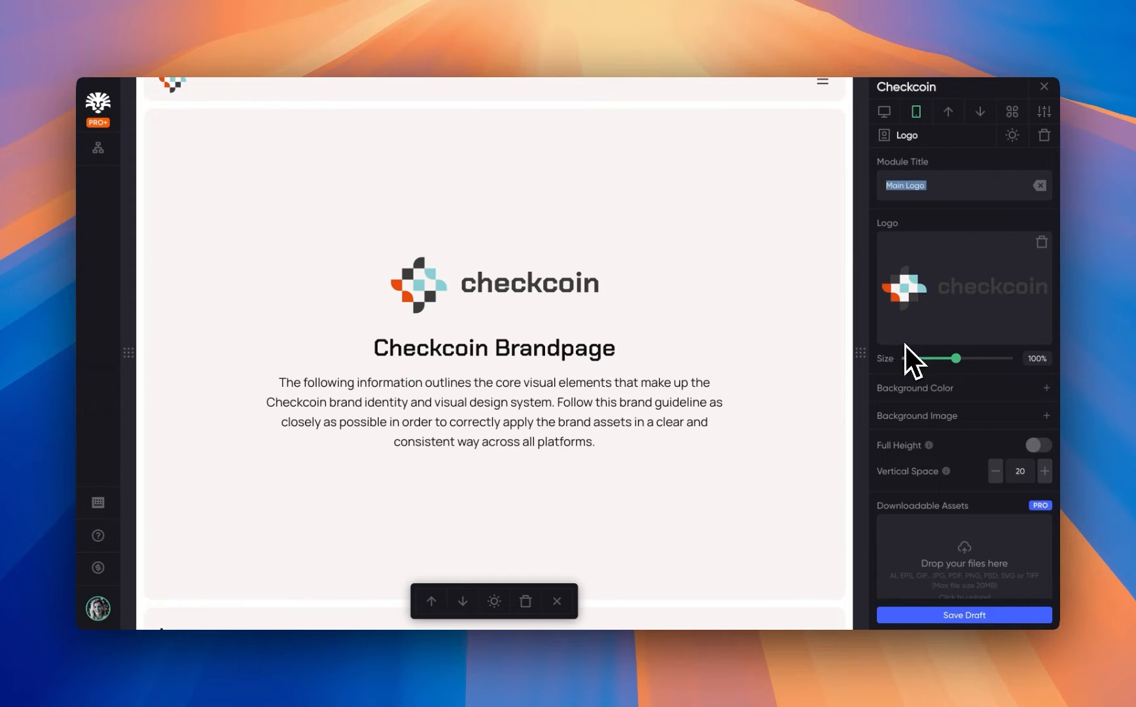
- Review the keyboard shortcuts list and read through the getting-started tips on modules
scroll(749, 473, down, 5)
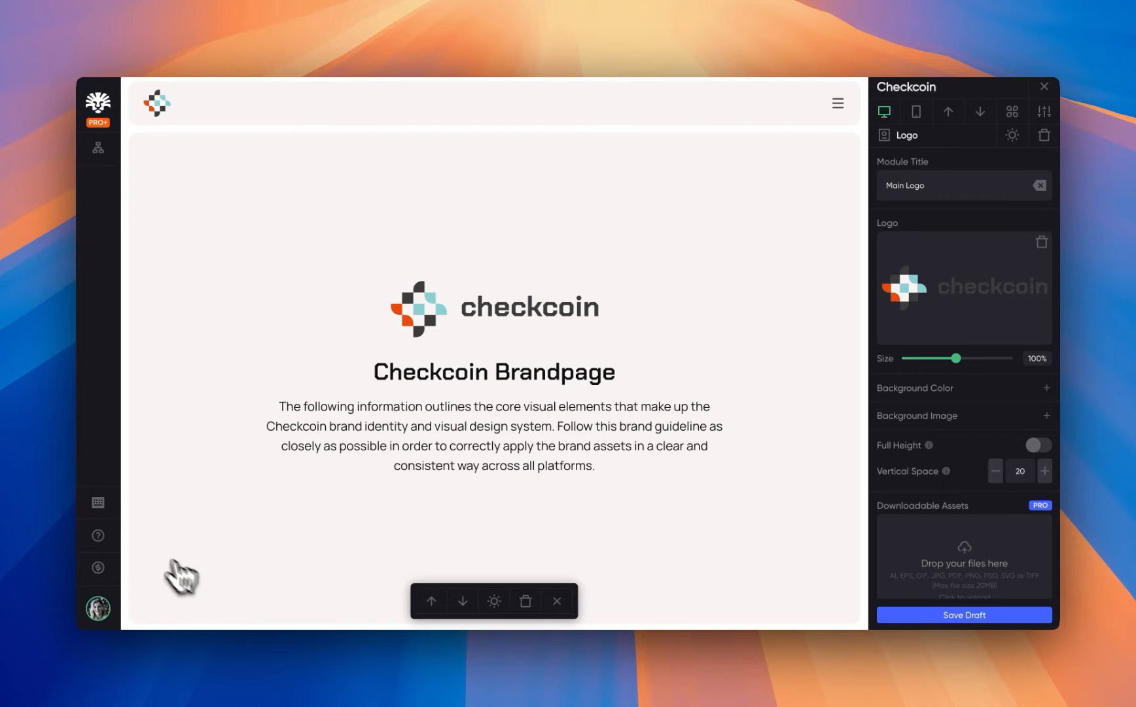
click(98, 502)
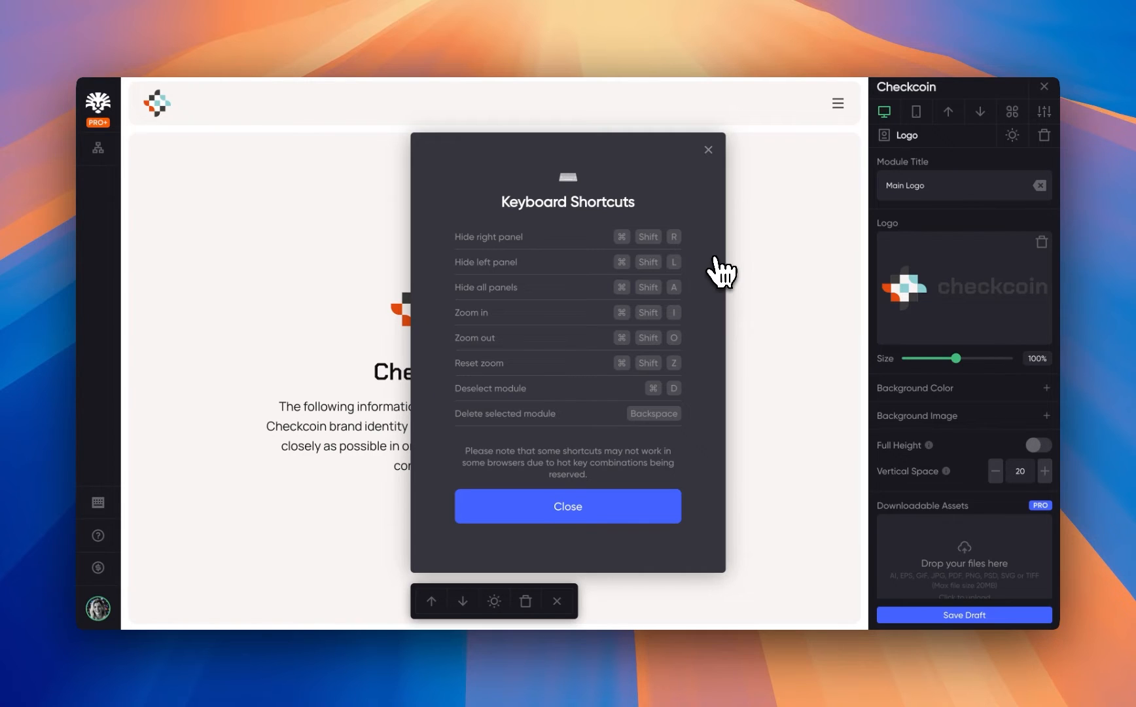
click(729, 262)
click(99, 535)
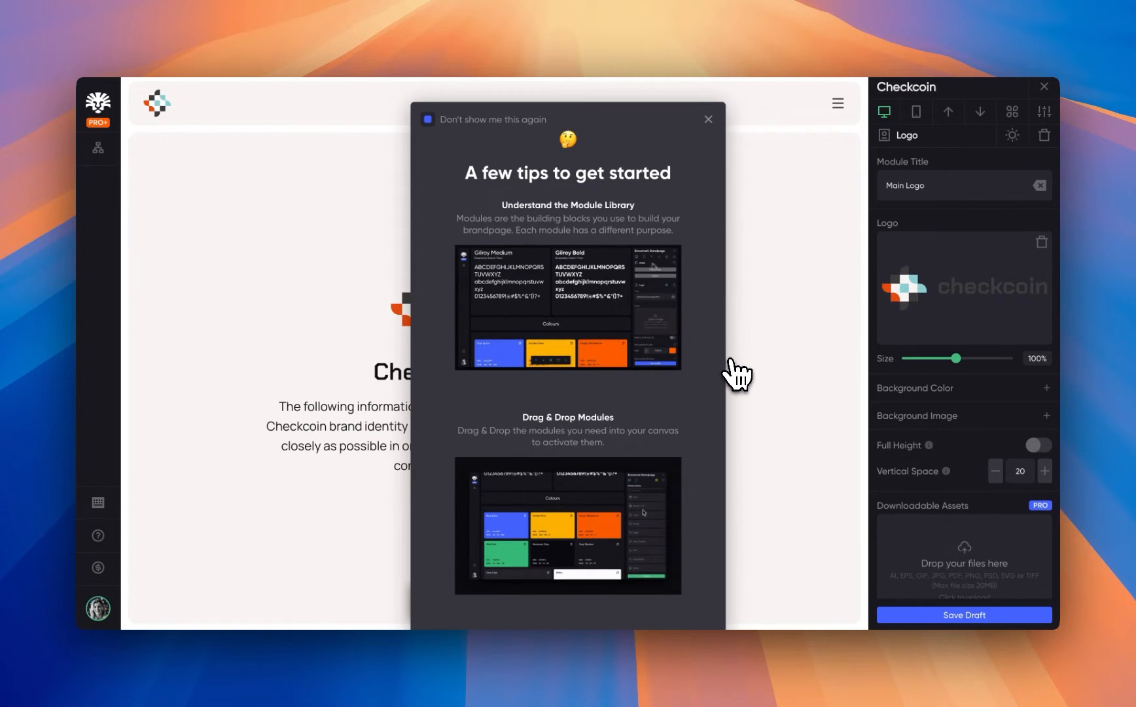
scroll(695, 419, down, 4)
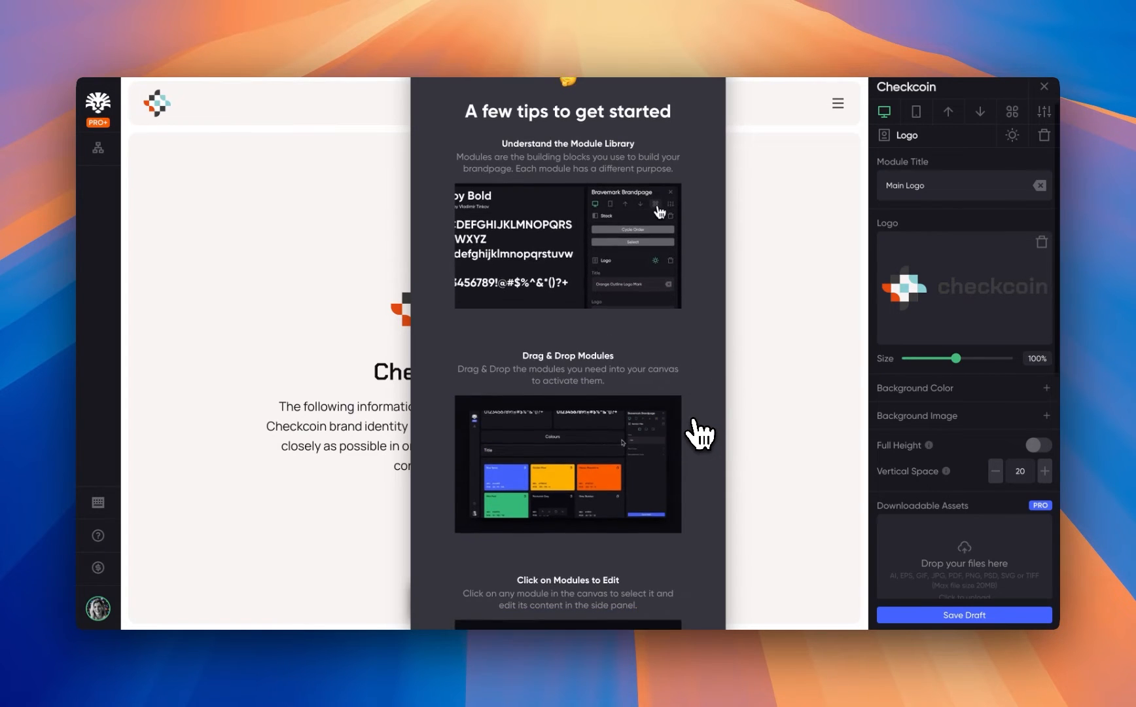
scroll(699, 434, down, 1)
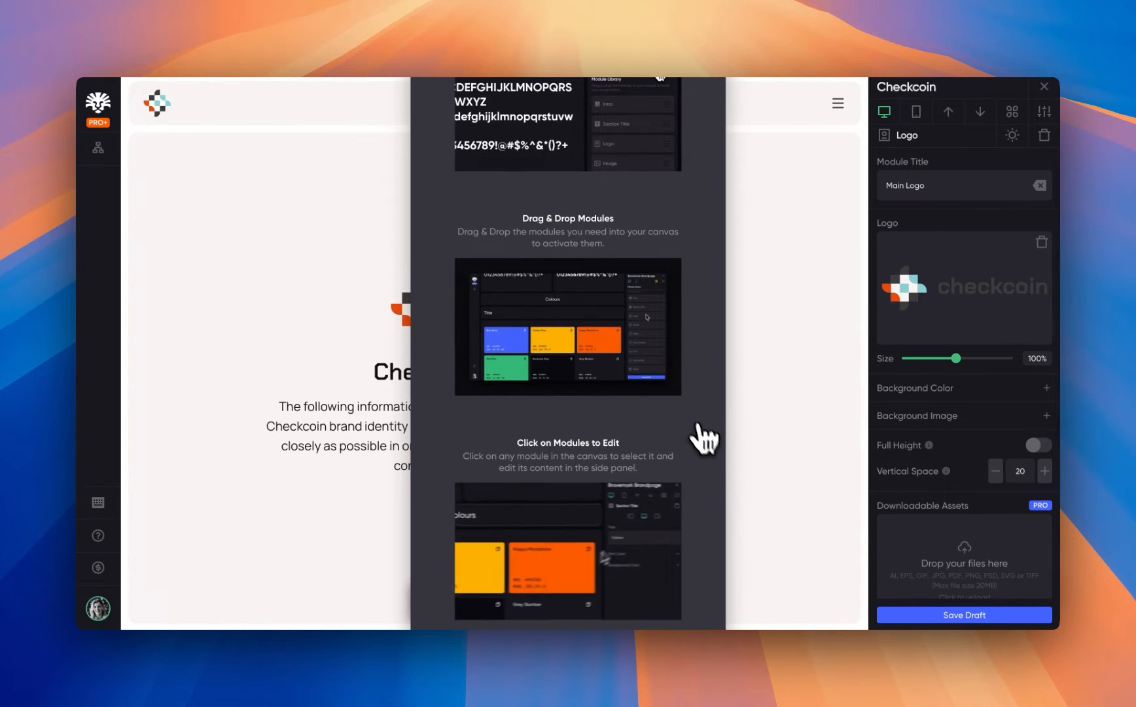
scroll(713, 484, down, 4)
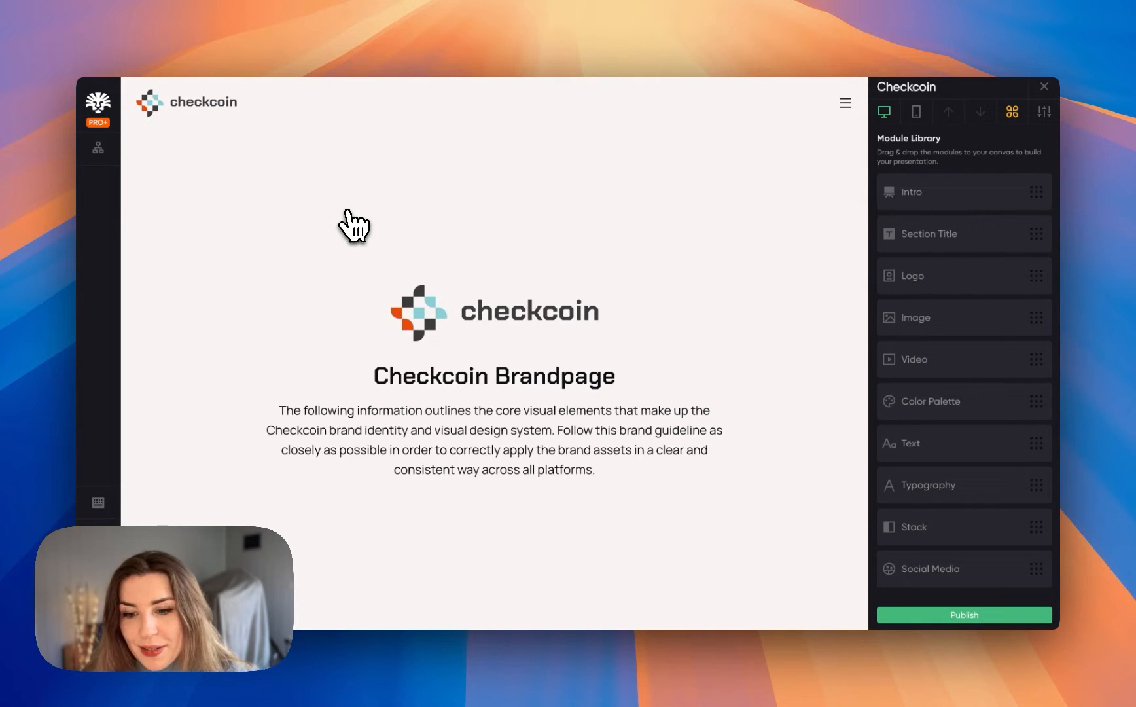
- Upload Cover-Image.png from the Brand folder as the cover image in the project settings
click(1045, 112)
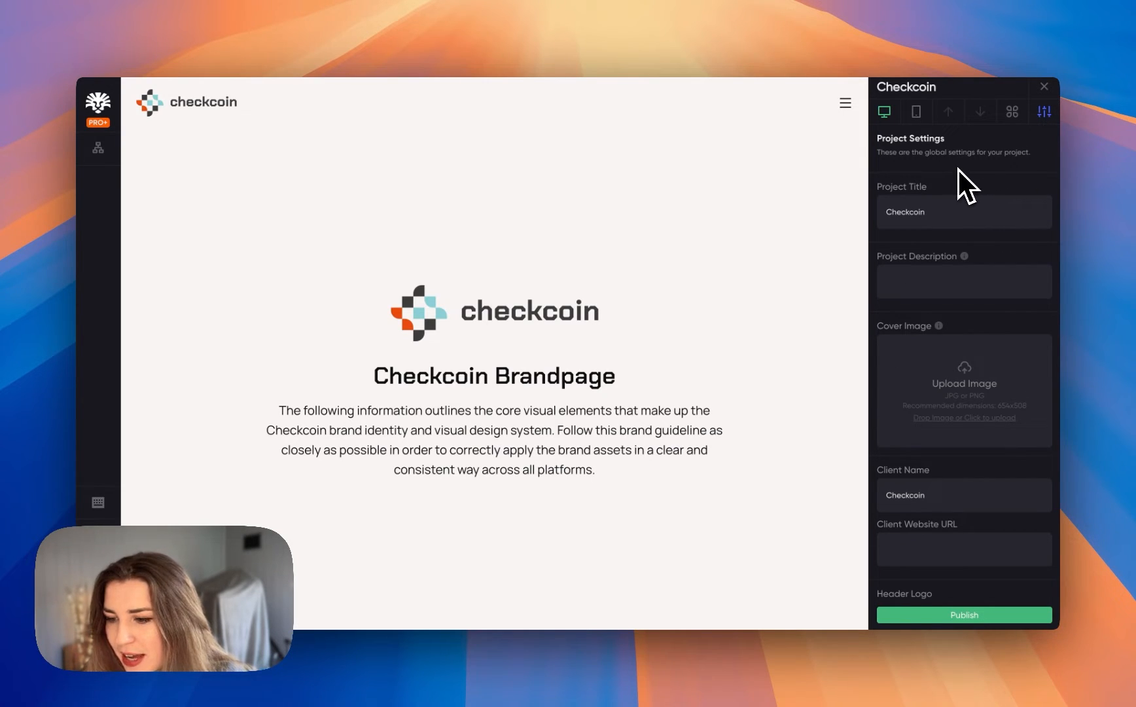
scroll(975, 197, down, 2)
scroll(982, 229, down, 4)
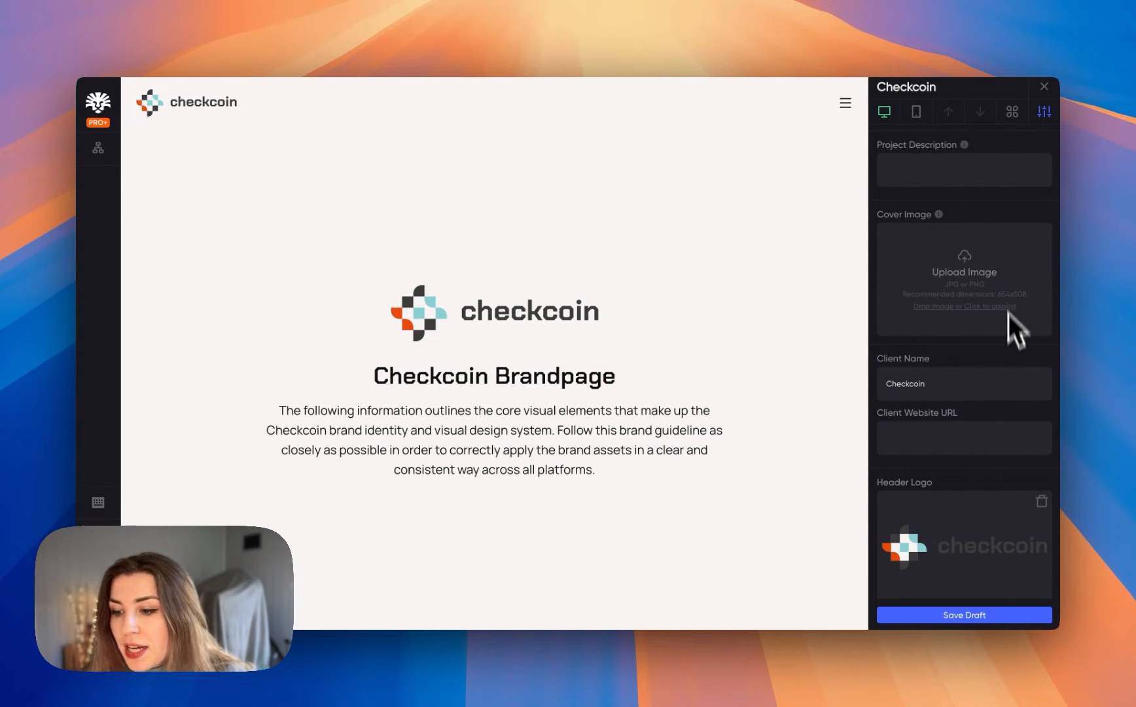
click(969, 286)
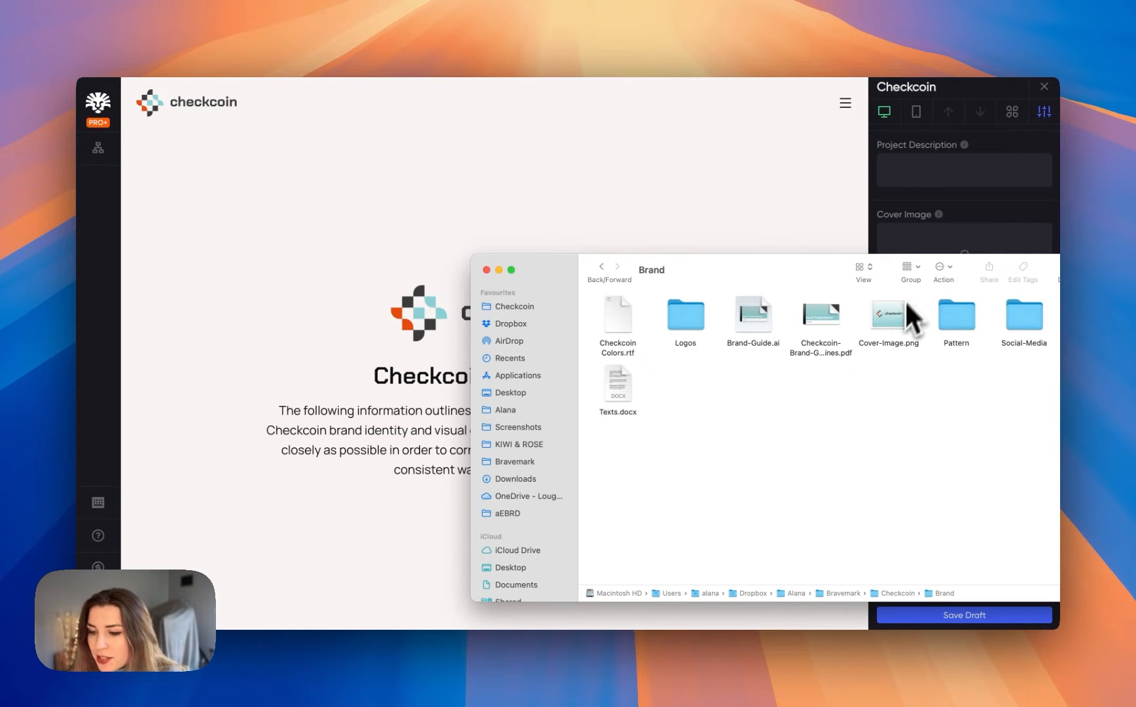
drag(916, 248, 920, 244)
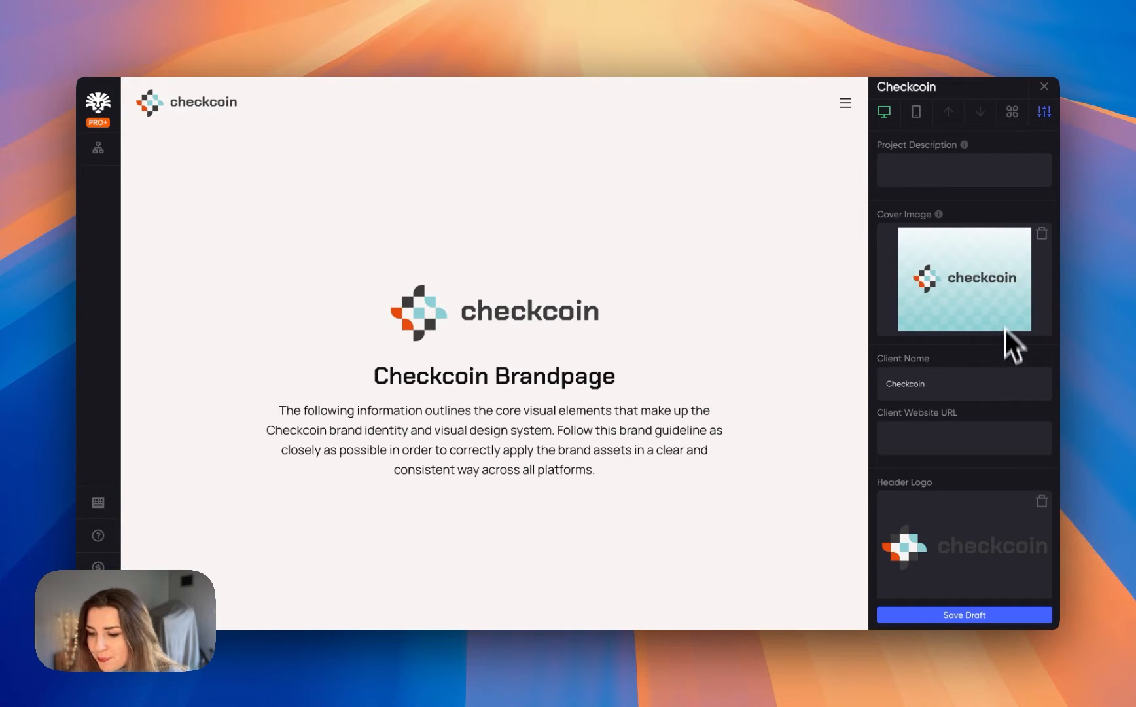
scroll(1000, 466, down, 4)
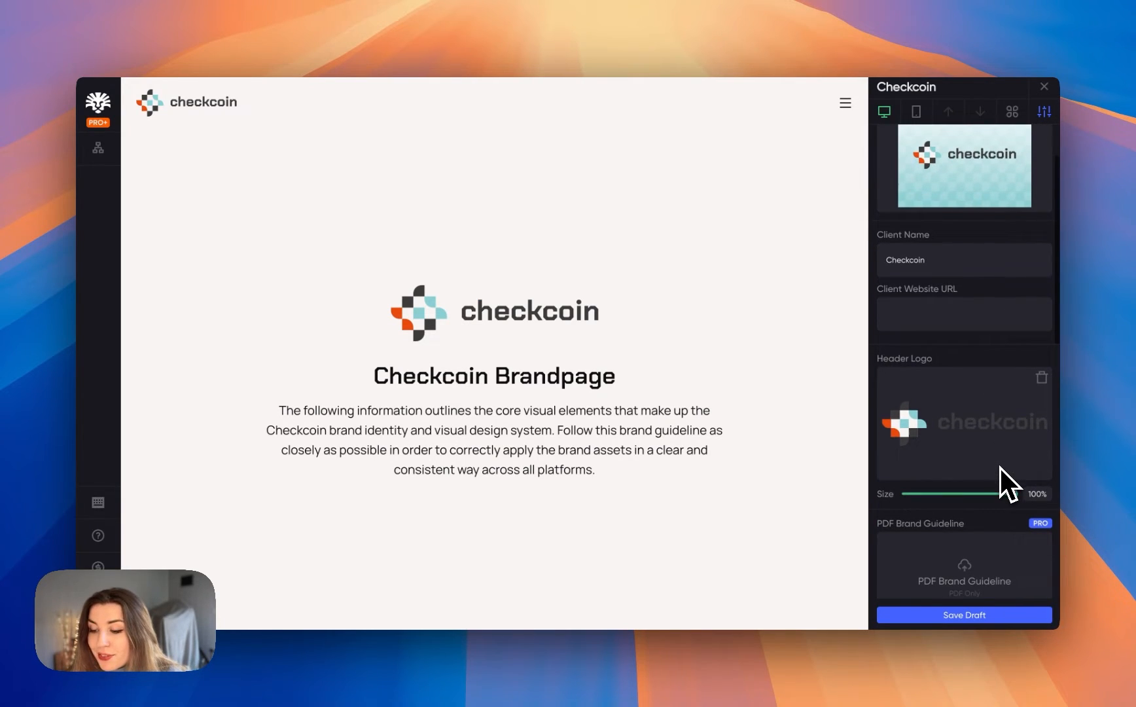
click(937, 317)
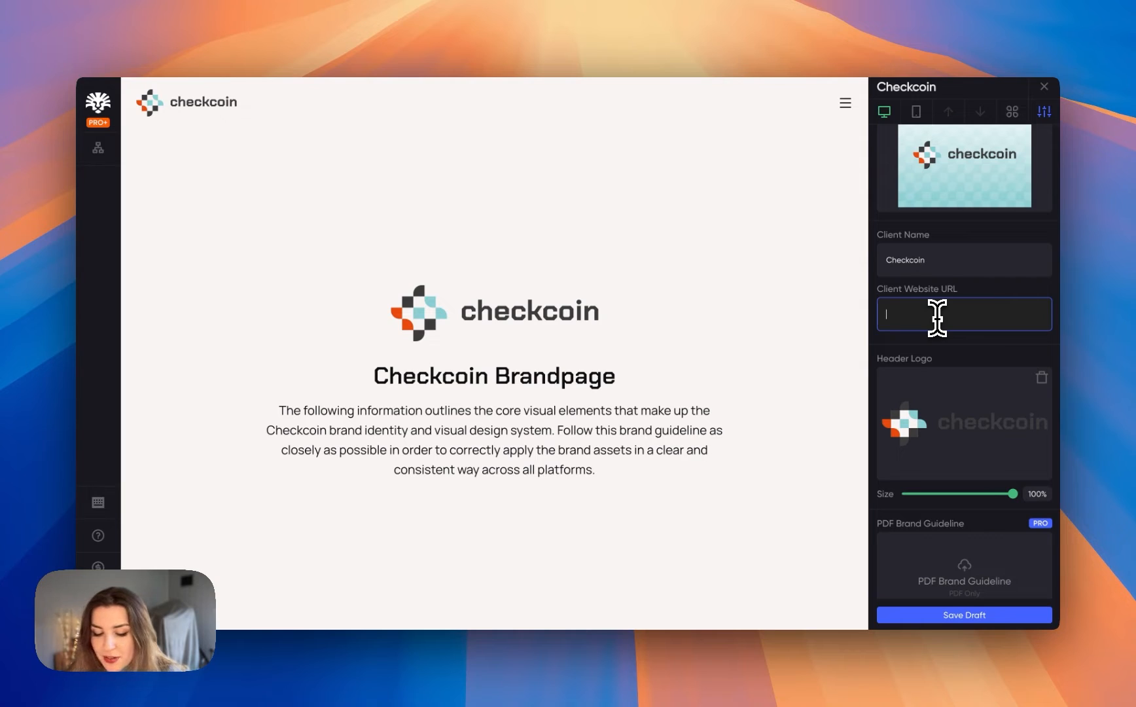
text(www.)
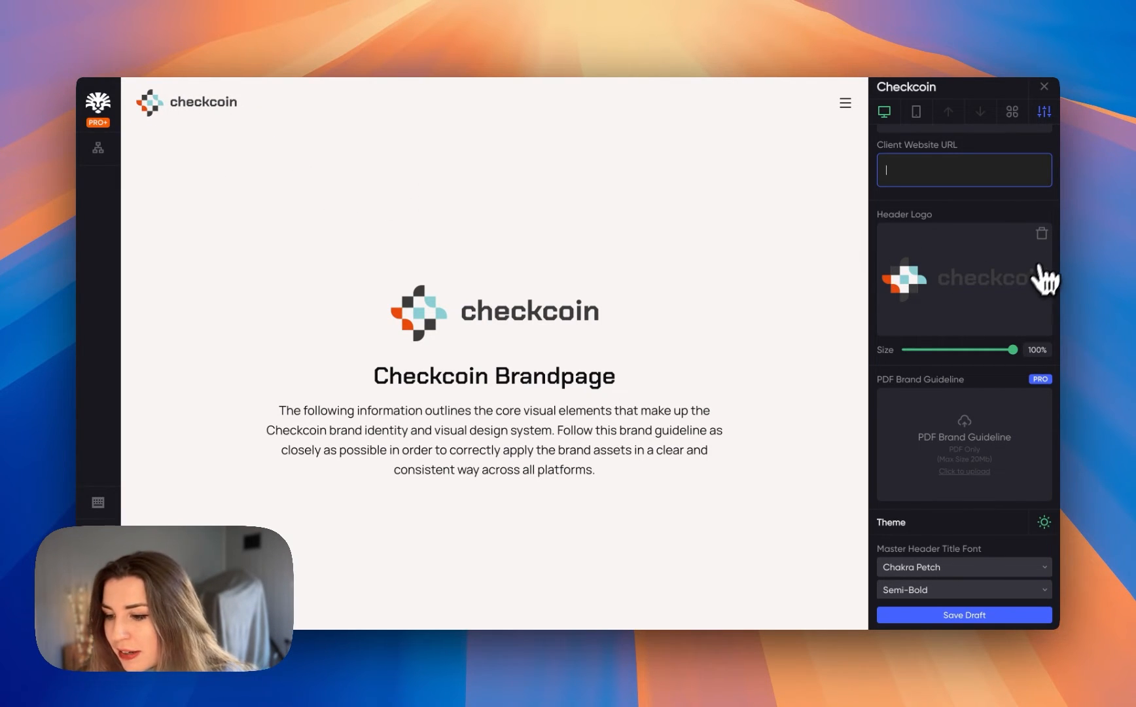
- Replace the header logo with Checkcoin Logo Mark White Square.svg from the Colour Logo Mark folder inside Logos
click(1041, 234)
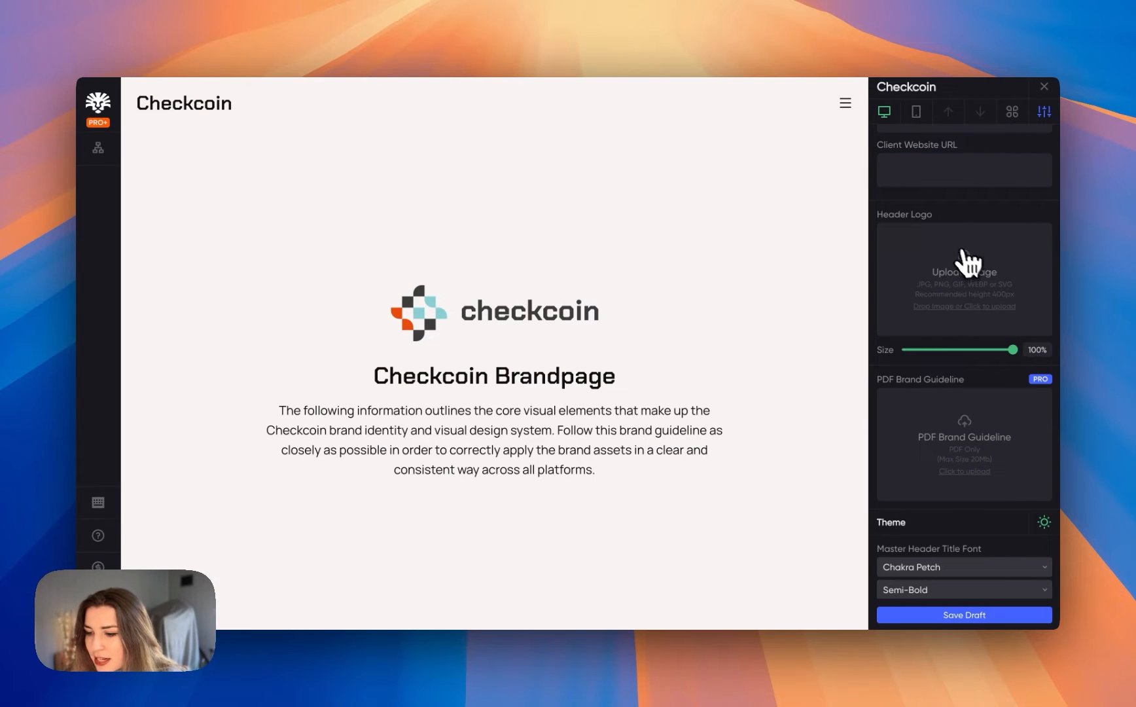
click(955, 248)
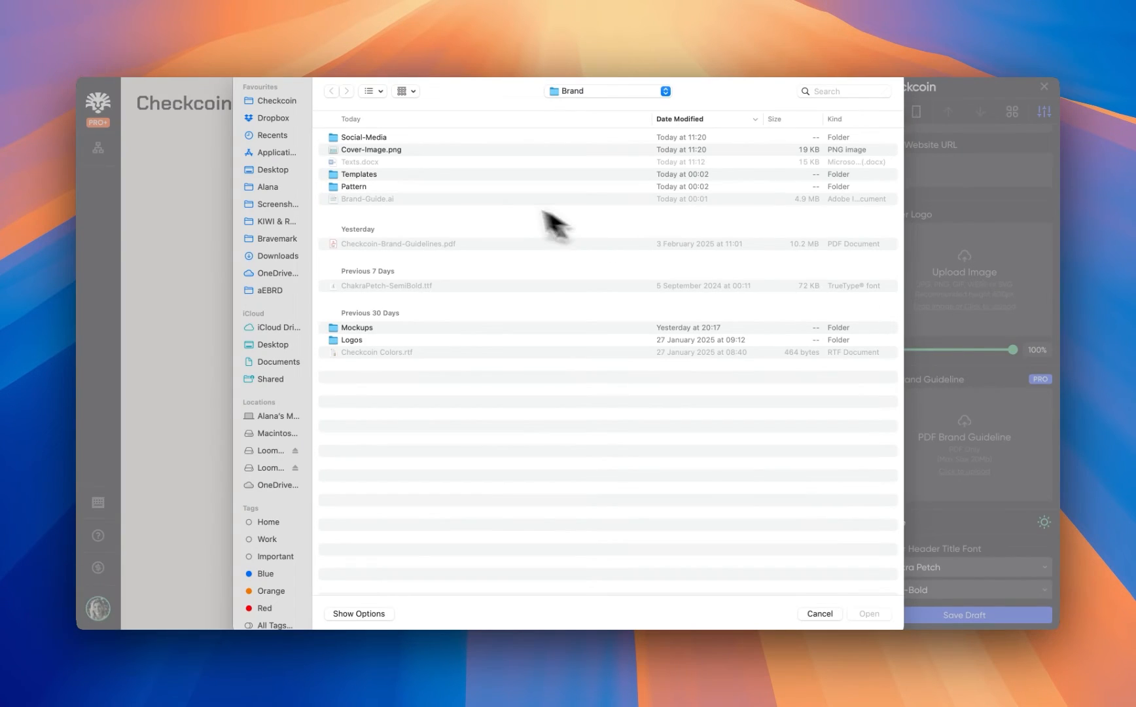
click(385, 339)
double_click(386, 339)
double_click(377, 150)
click(380, 137)
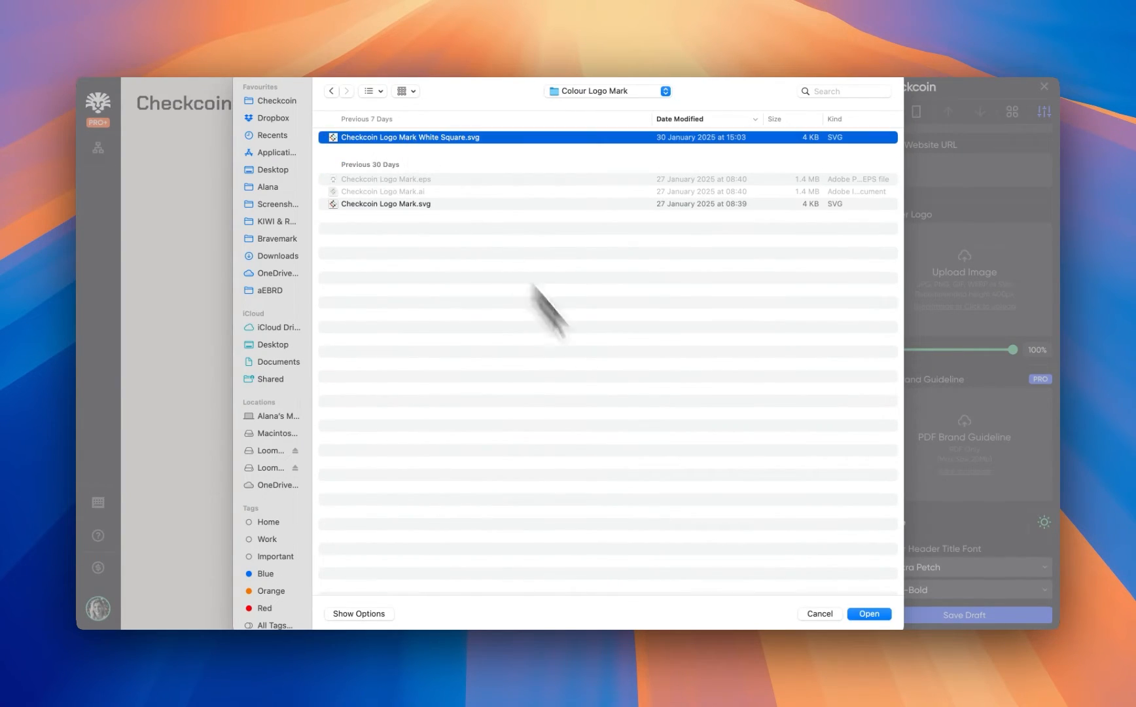
click(880, 614)
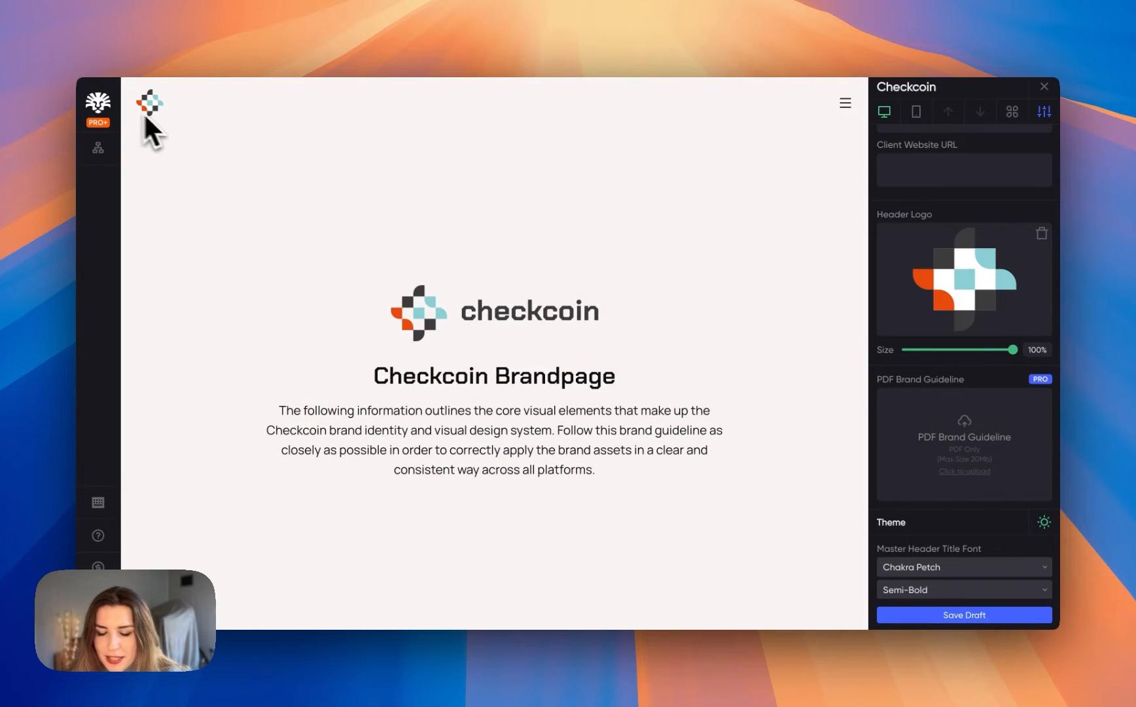
- Upload Checkcoin-Brand-Guidelines.pdf from the Brand folder as the project's PDF Brand Guideline
scroll(968, 366, down, 2)
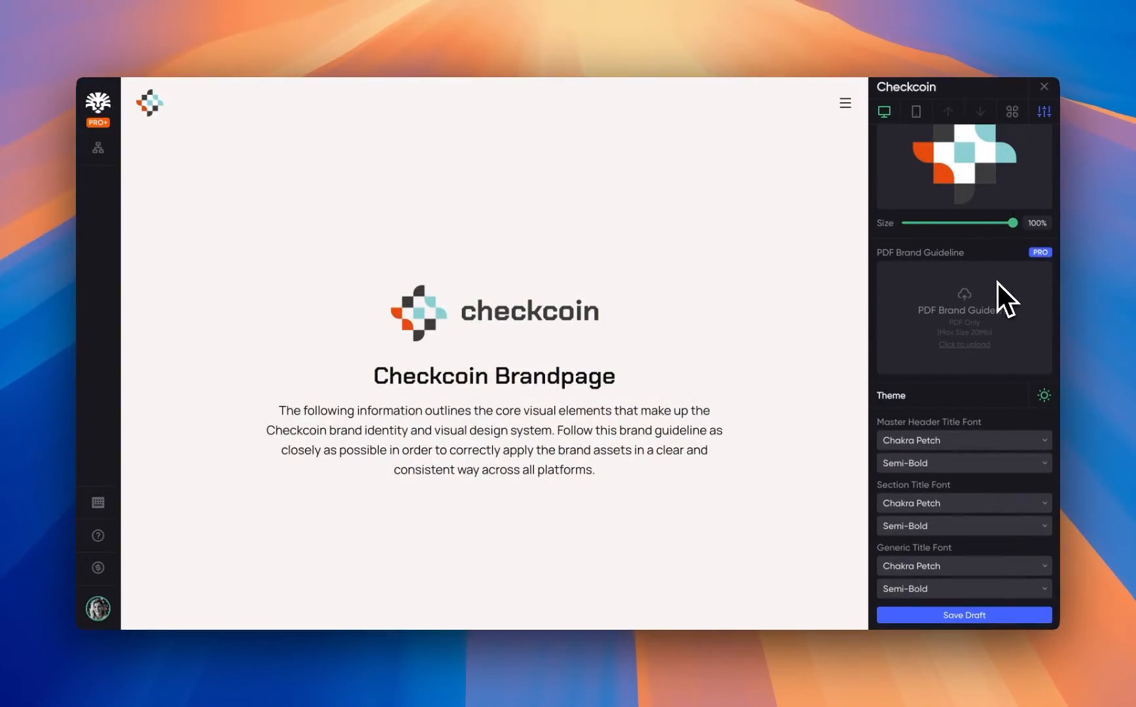
scroll(998, 285, down, 1)
scroll(997, 285, down, 1)
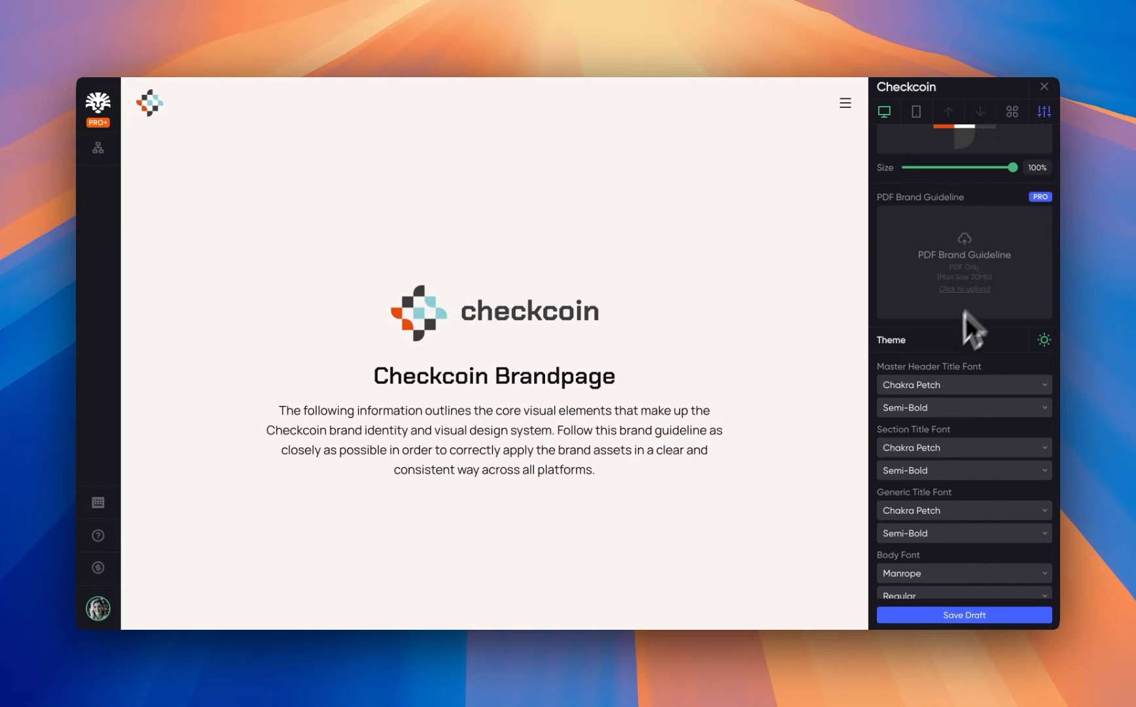
click(981, 231)
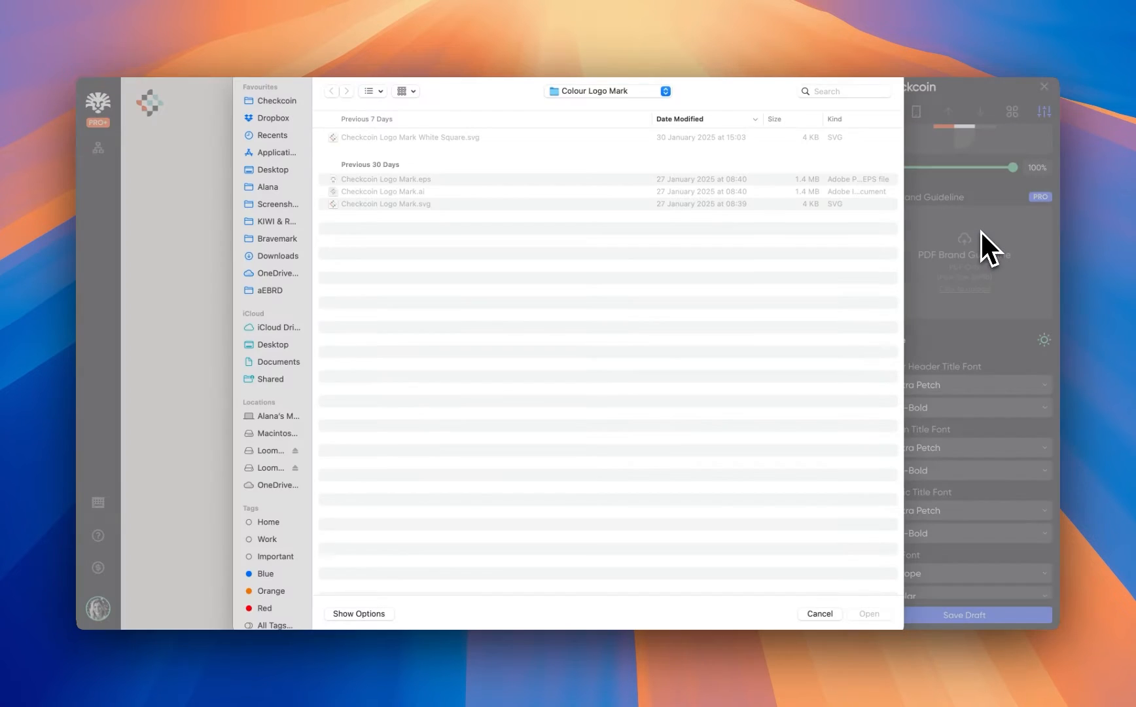
click(405, 243)
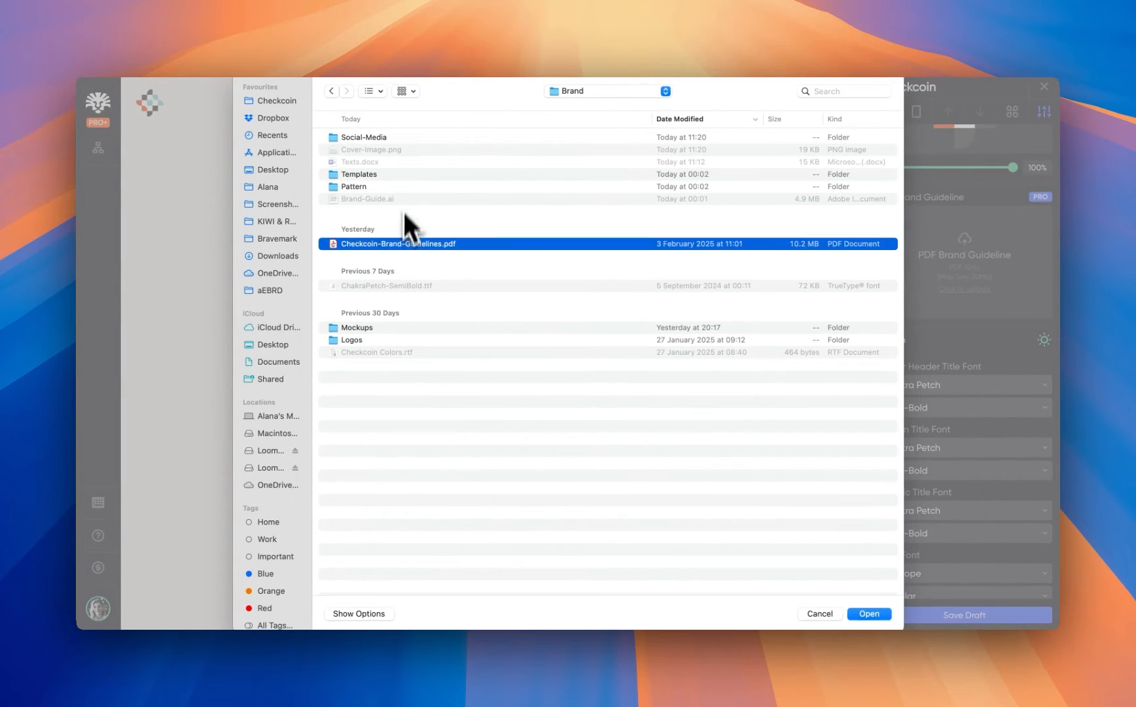
click(869, 613)
- Set the theme's Body Bold Font to Manrope with the Medium weight
scroll(948, 301, down, 5)
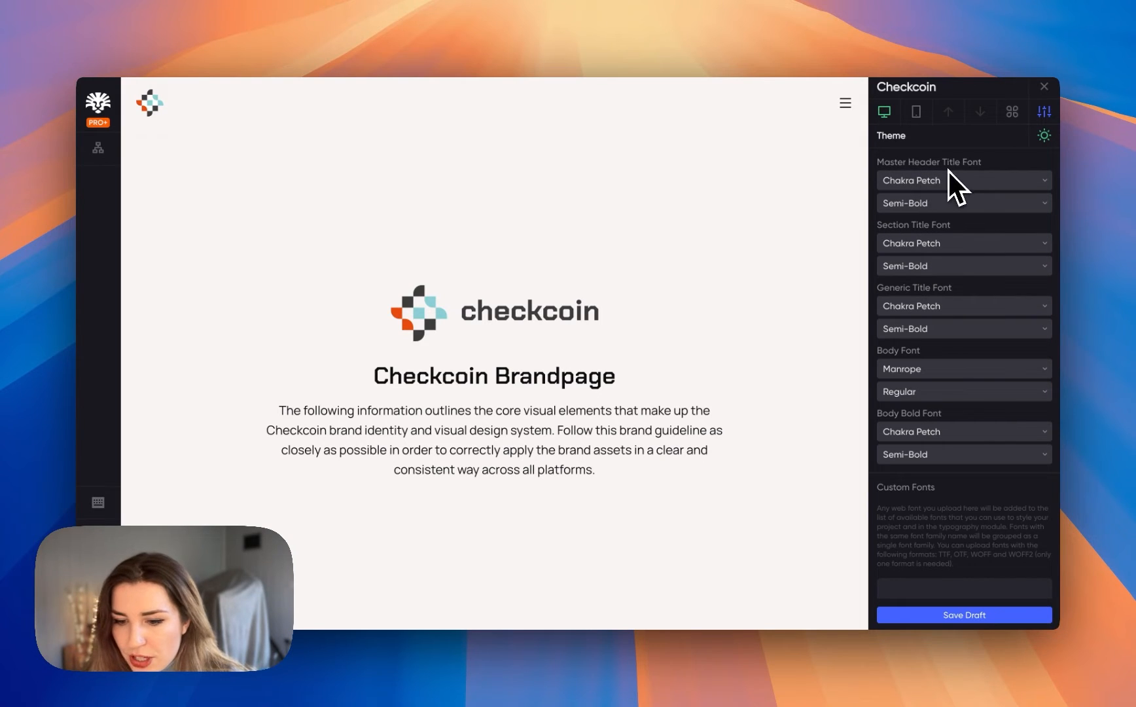
scroll(723, 379, down, 2)
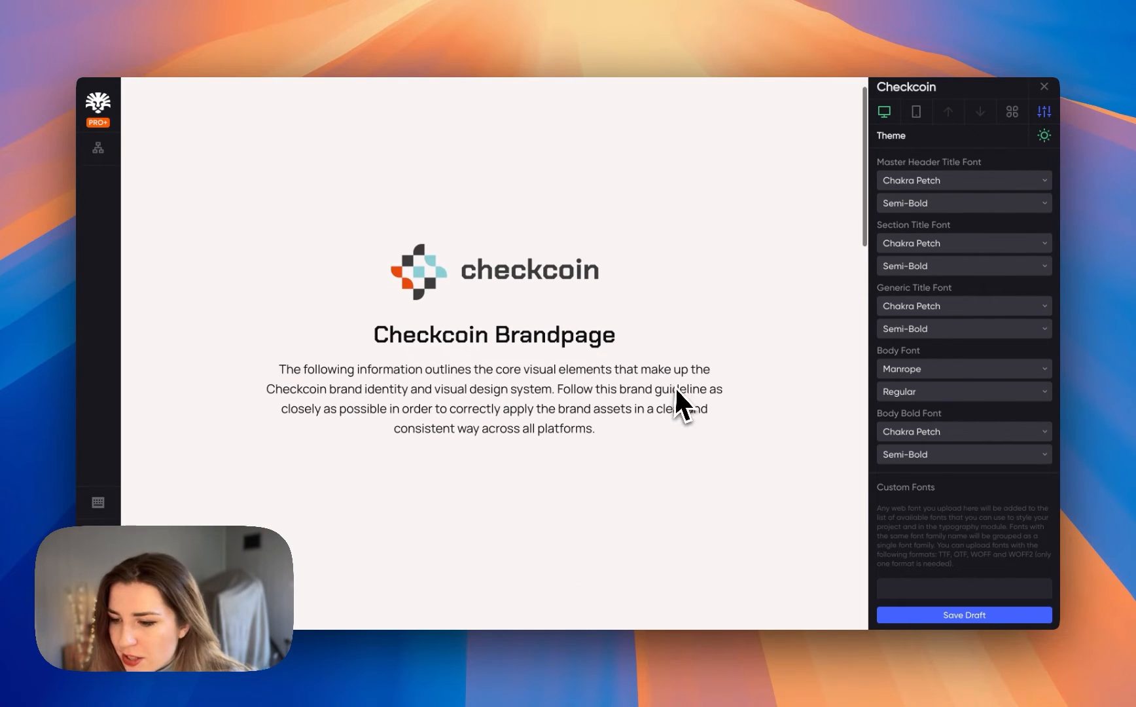
scroll(676, 387, down, 1)
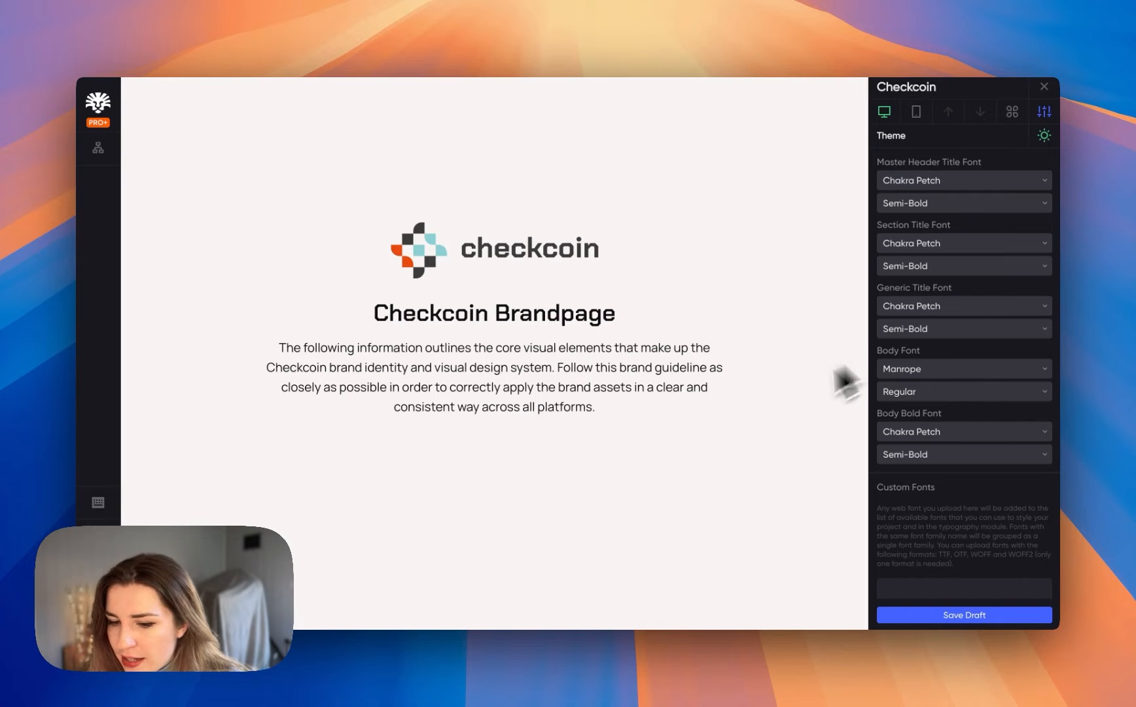
scroll(735, 436, down, 5)
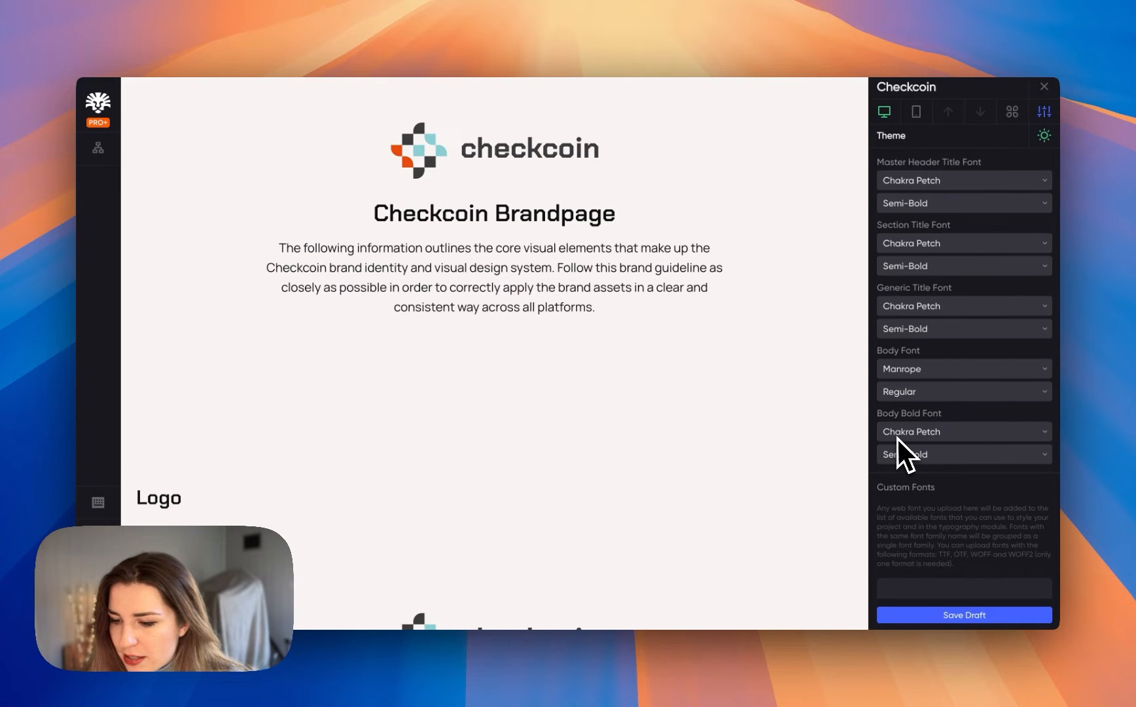
scroll(963, 432, down, 3)
click(953, 379)
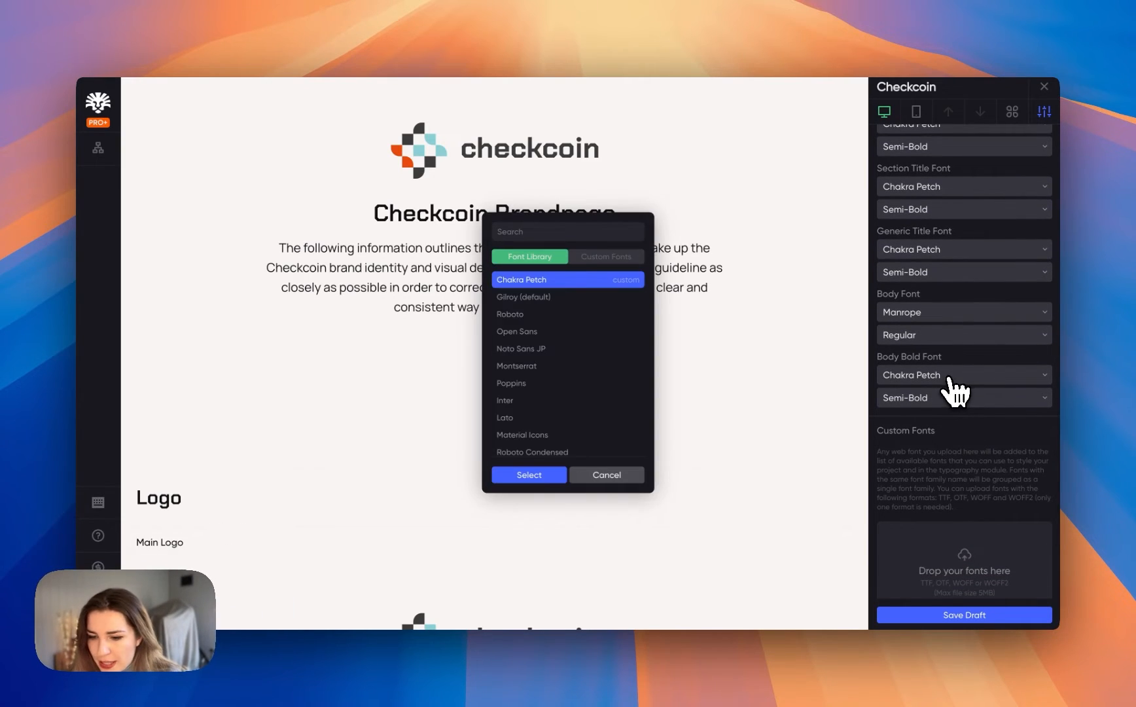
text(man)
click(599, 296)
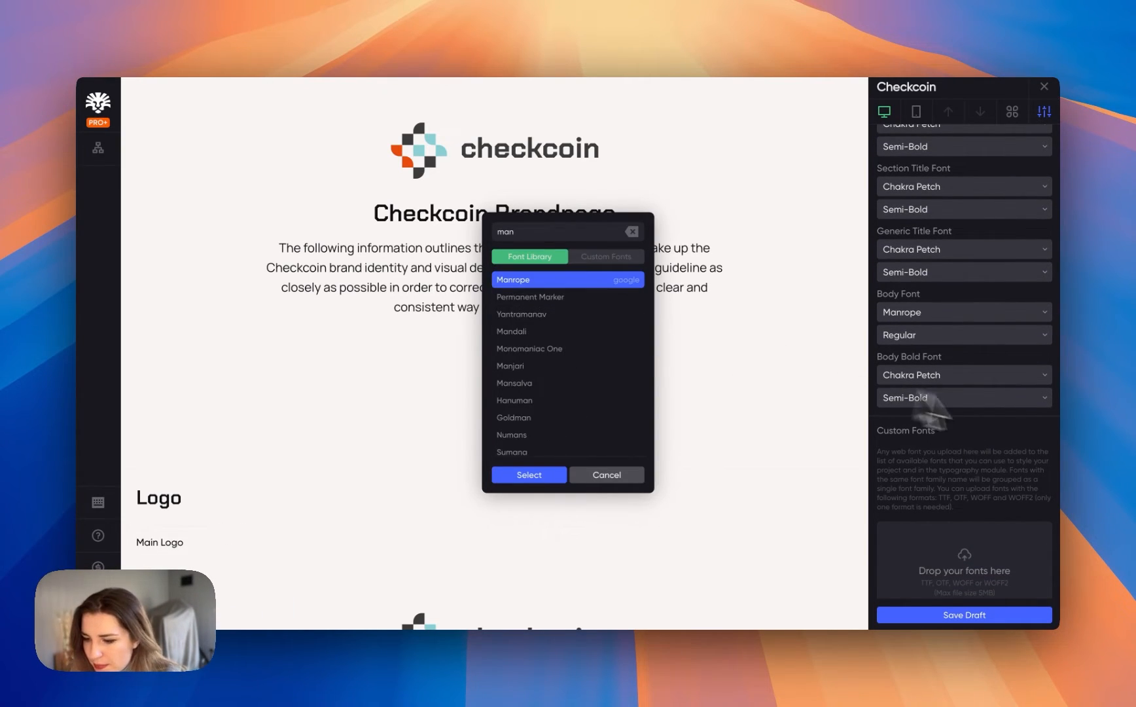
click(529, 474)
click(962, 397)
click(960, 456)
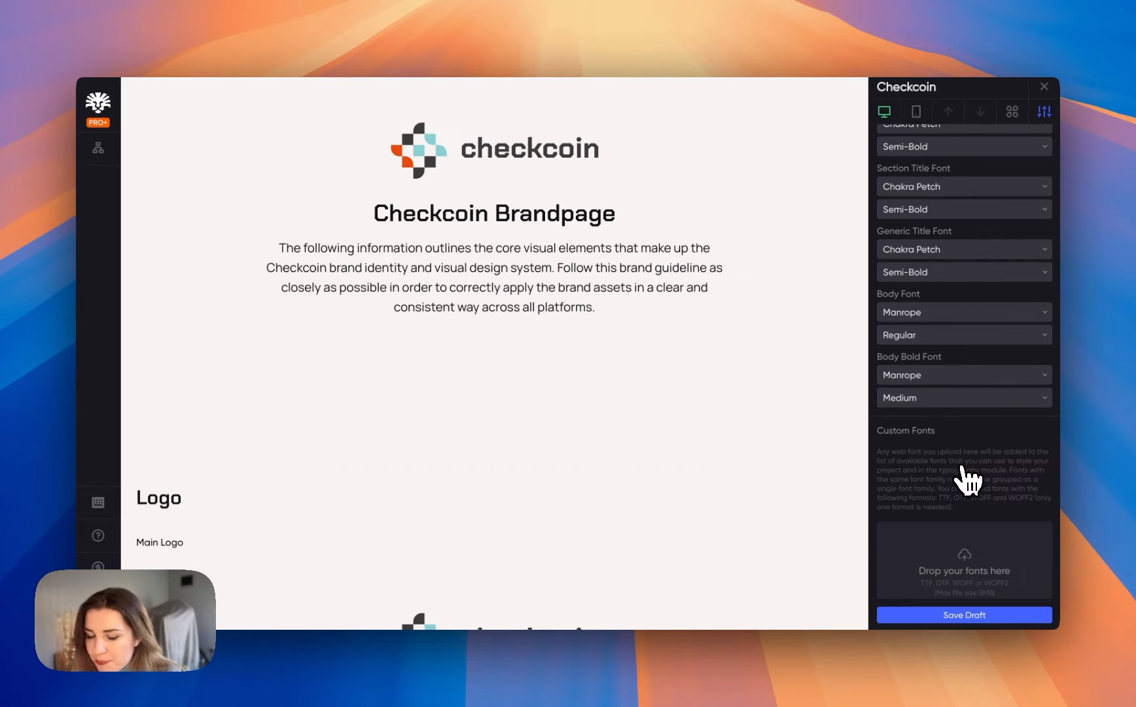
- Try the Bento grid style on the brandpage modules and set the grid style back to Default
scroll(983, 300, down, 5)
scroll(983, 297, down, 3)
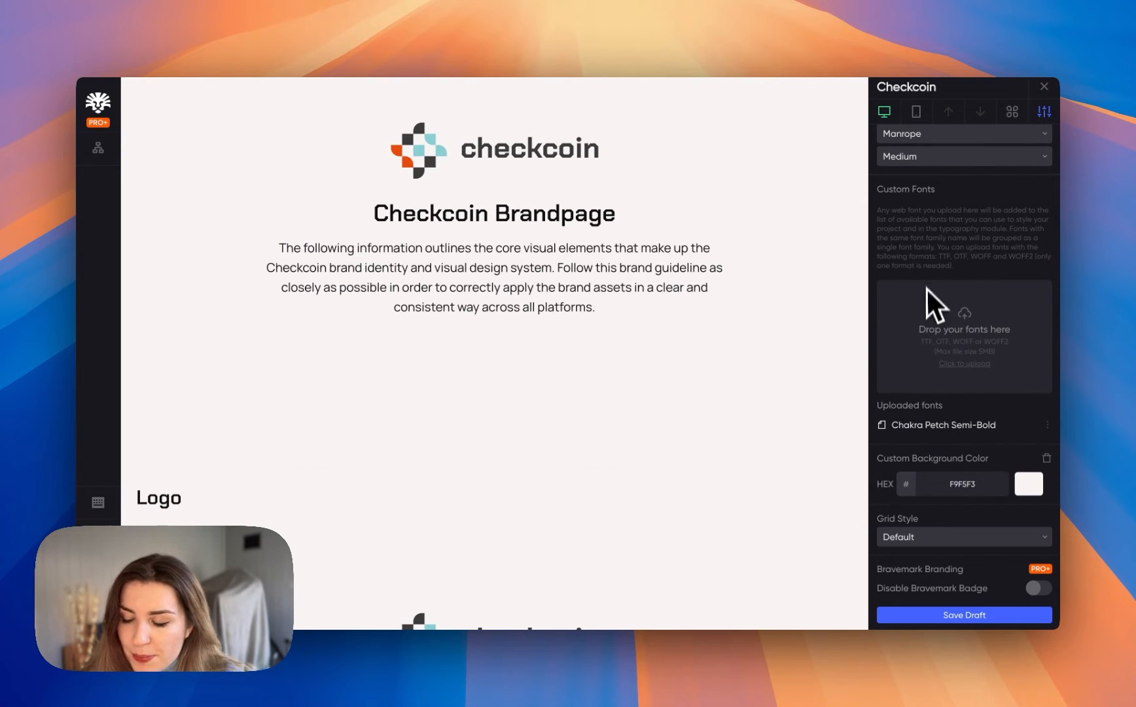
scroll(962, 377, down, 1)
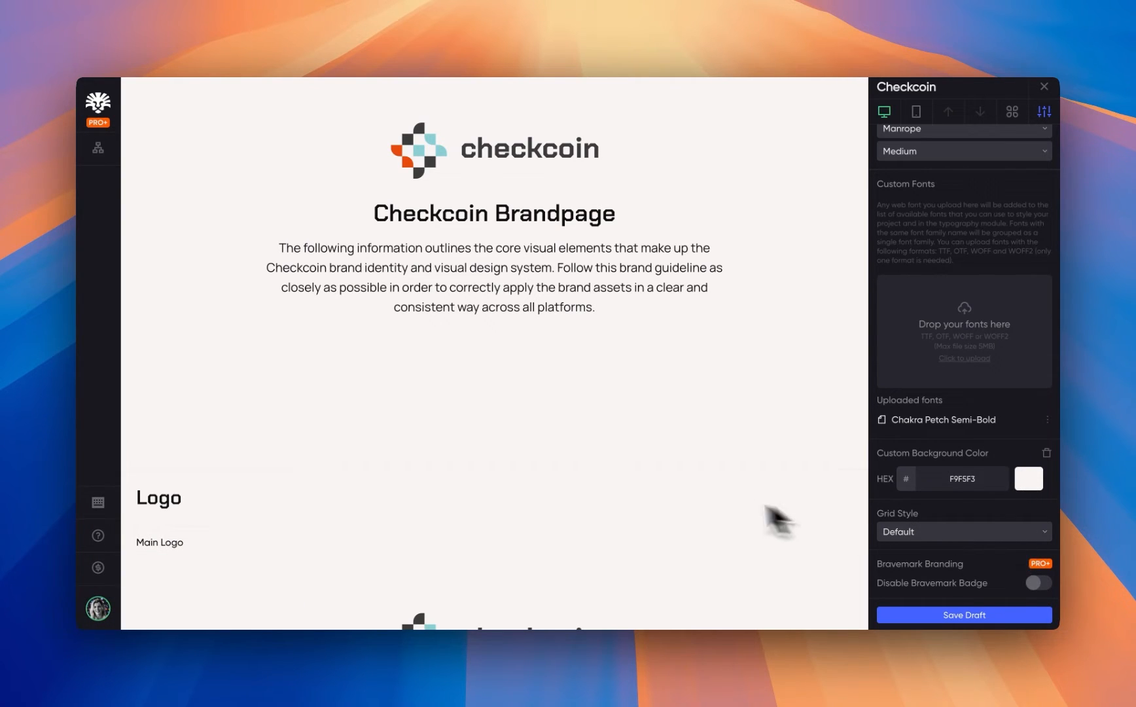
scroll(693, 508, down, 5)
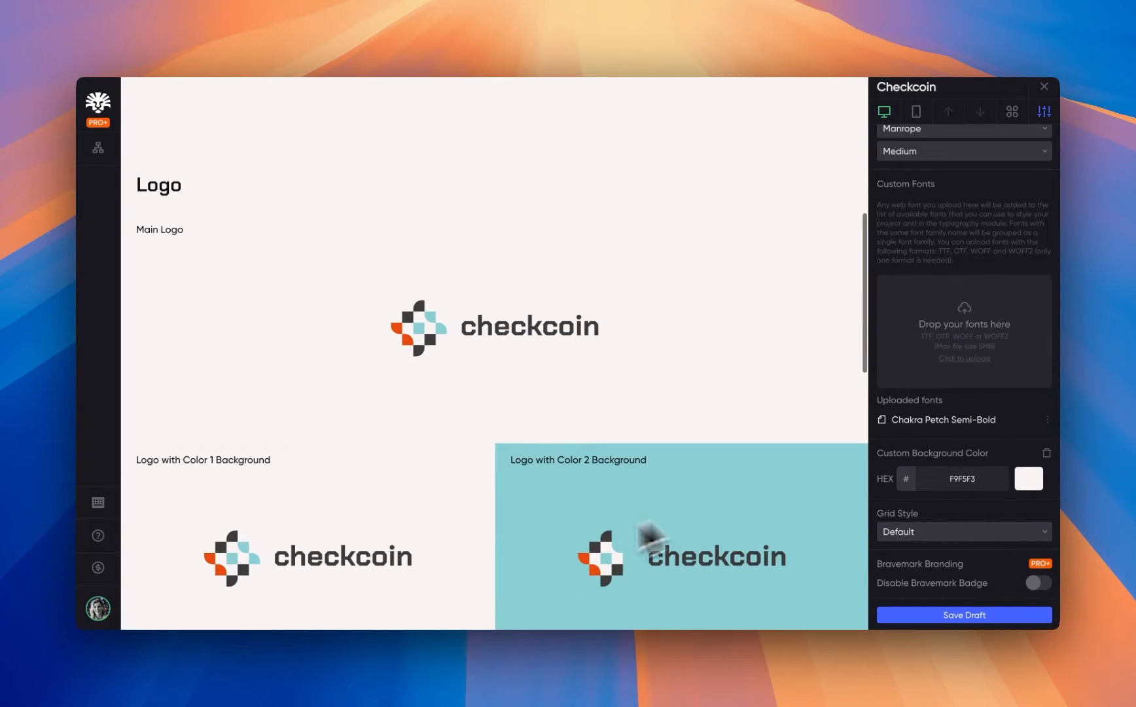
click(926, 531)
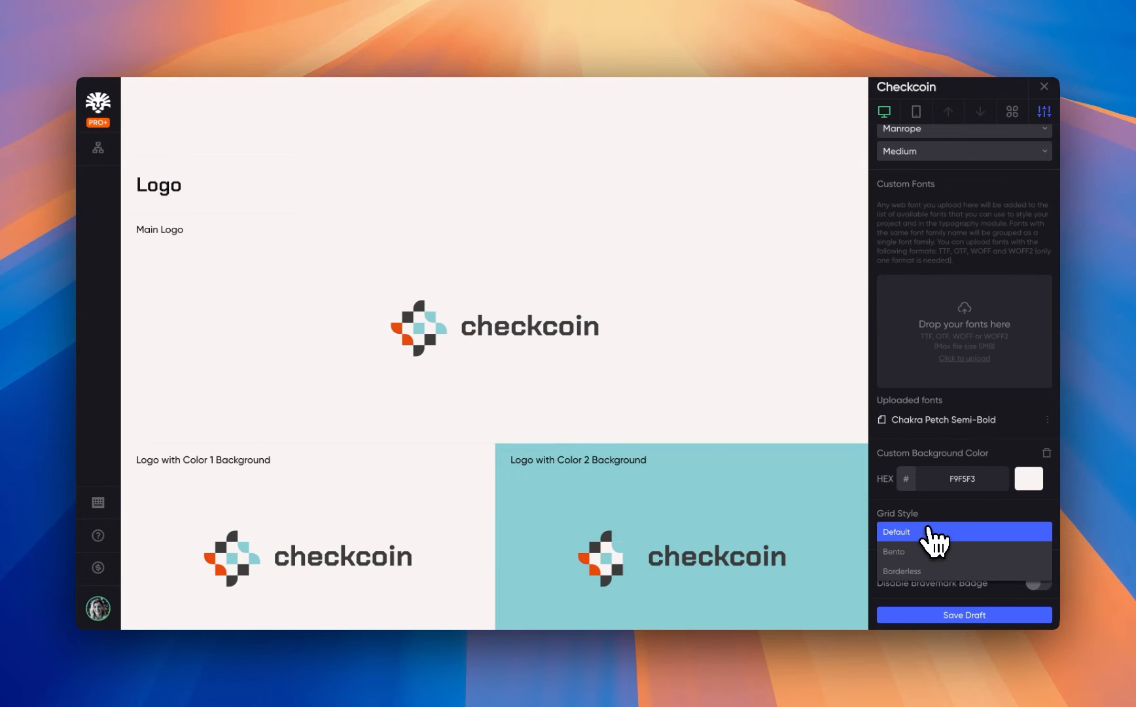
click(929, 552)
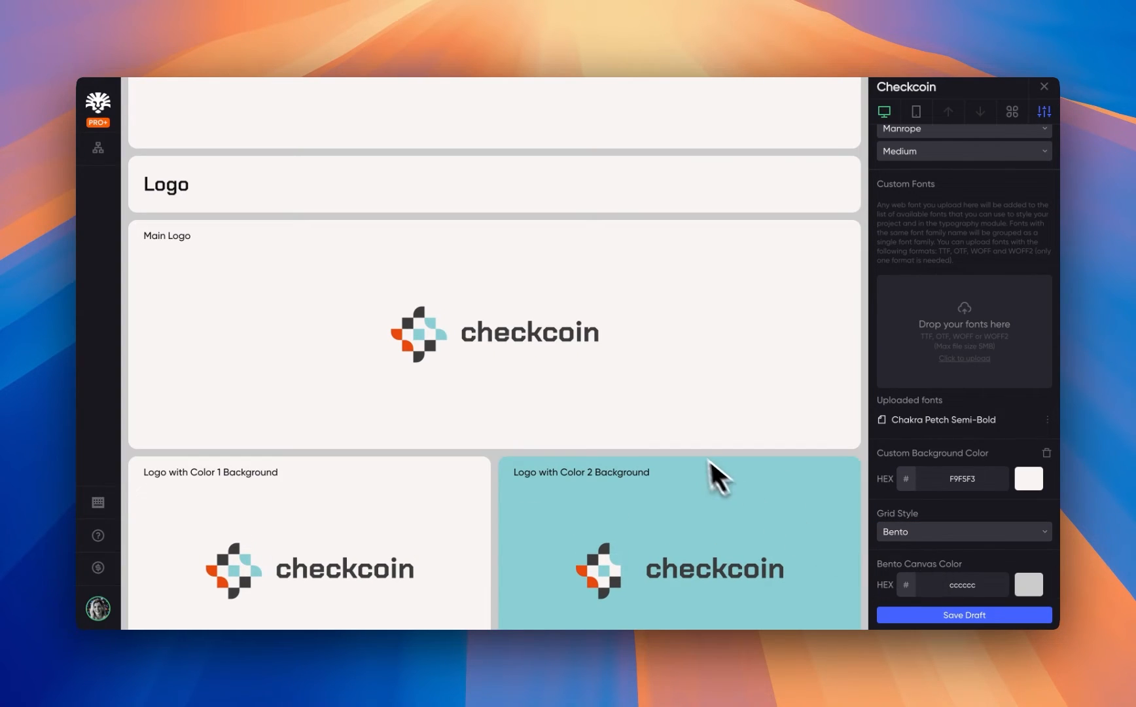
scroll(697, 295, down, 3)
scroll(696, 288, down, 1)
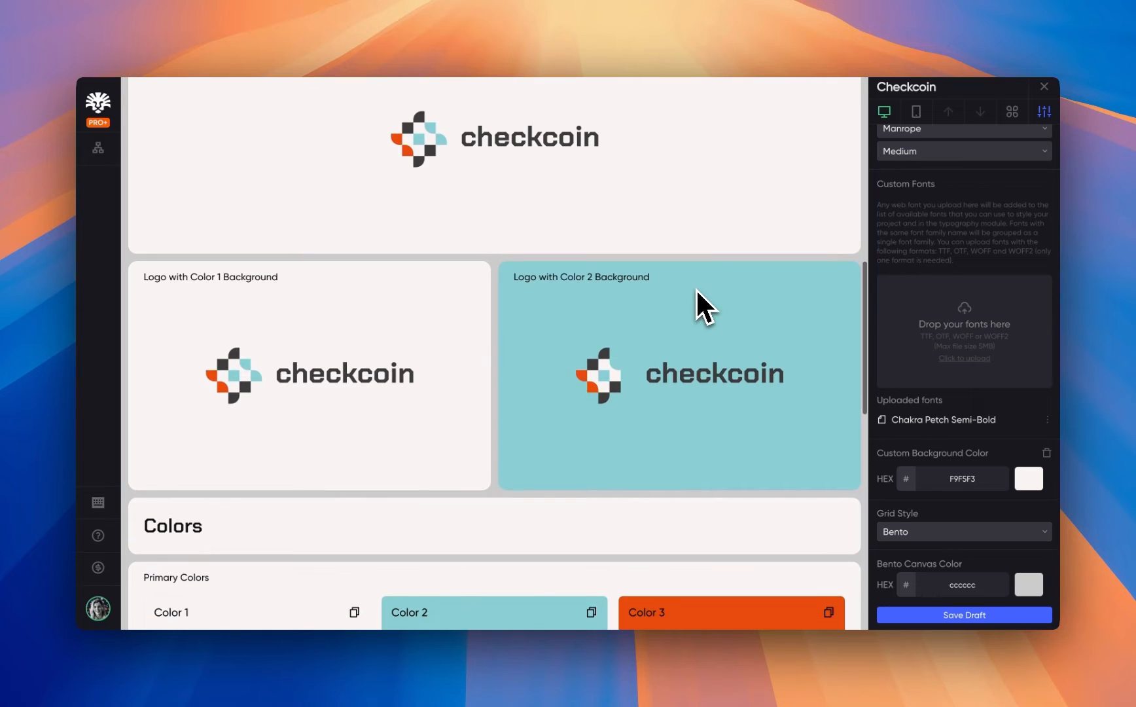
click(952, 531)
click(952, 571)
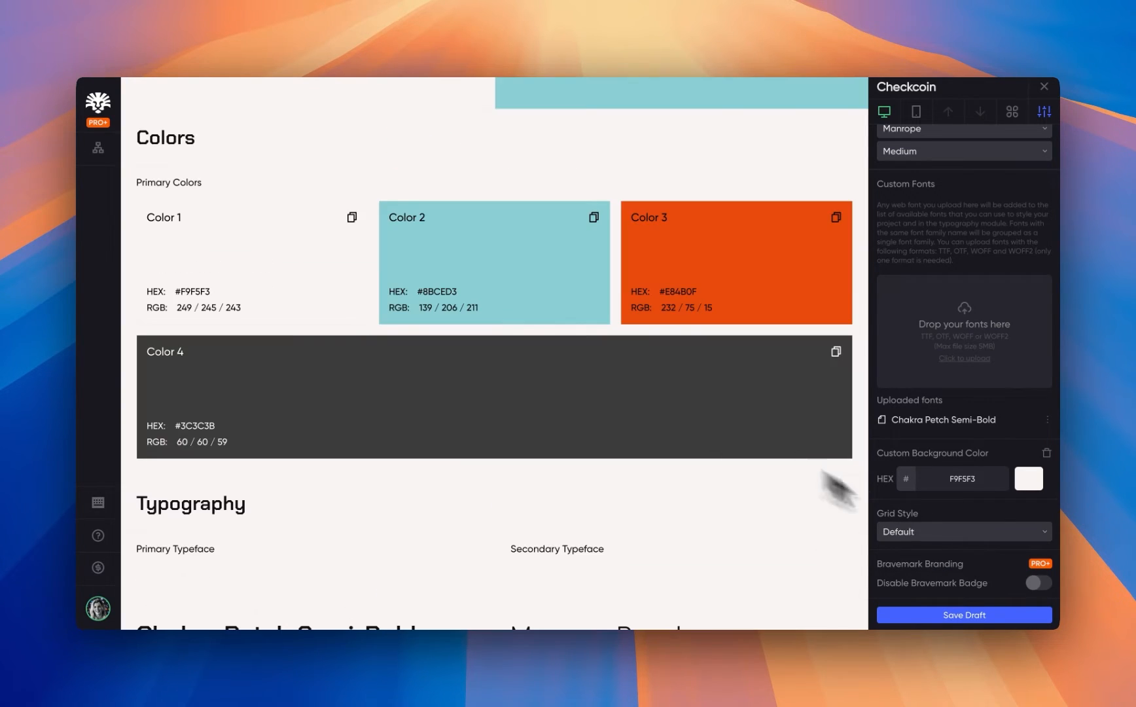
- Set the project's grid style to Bento with the canvas color FFFFFF
click(962, 531)
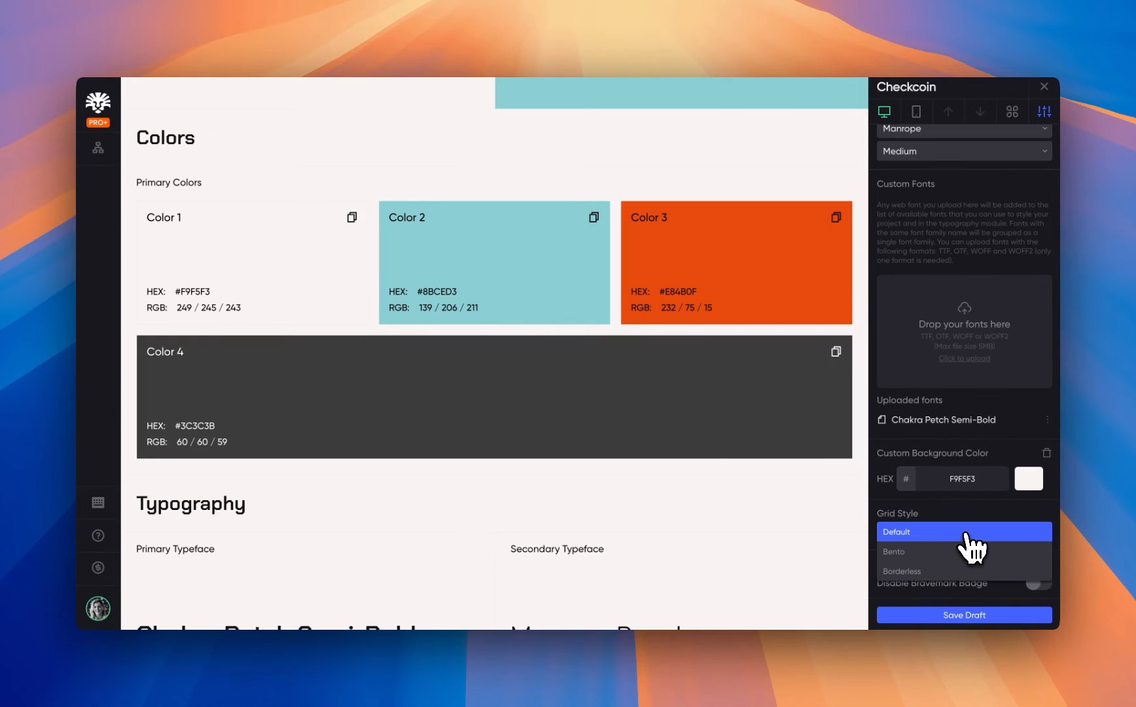
click(949, 552)
scroll(957, 542, down, 2)
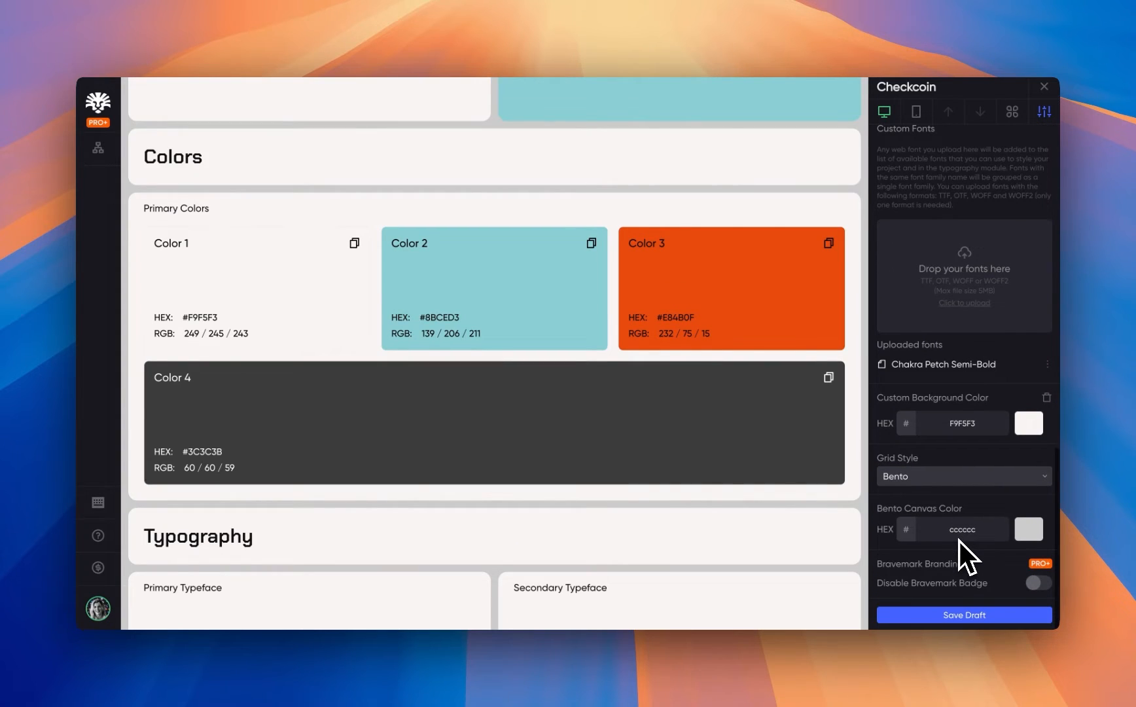
click(1030, 531)
drag(523, 283, 465, 209)
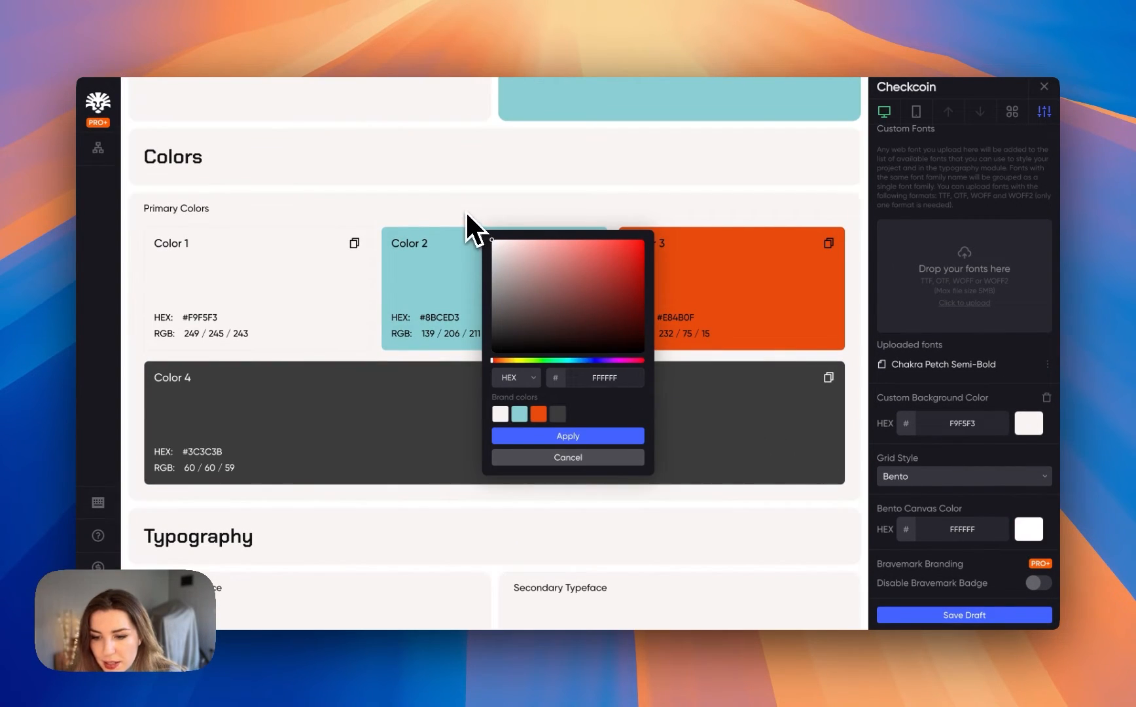
click(550, 439)
- Disable the Bravemark badge and upload Checkcoin Logo White Square.svg from the Colour Logo folder inside Logos as the footer logo
scroll(654, 448, down, 3)
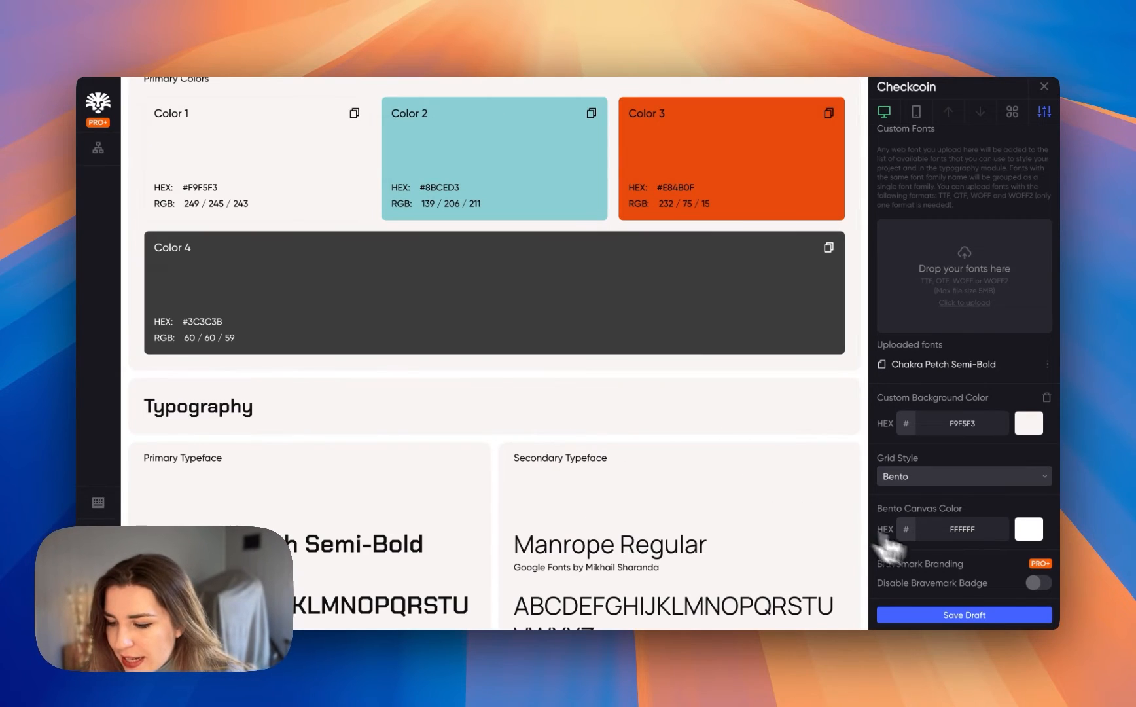
scroll(769, 540, down, 5)
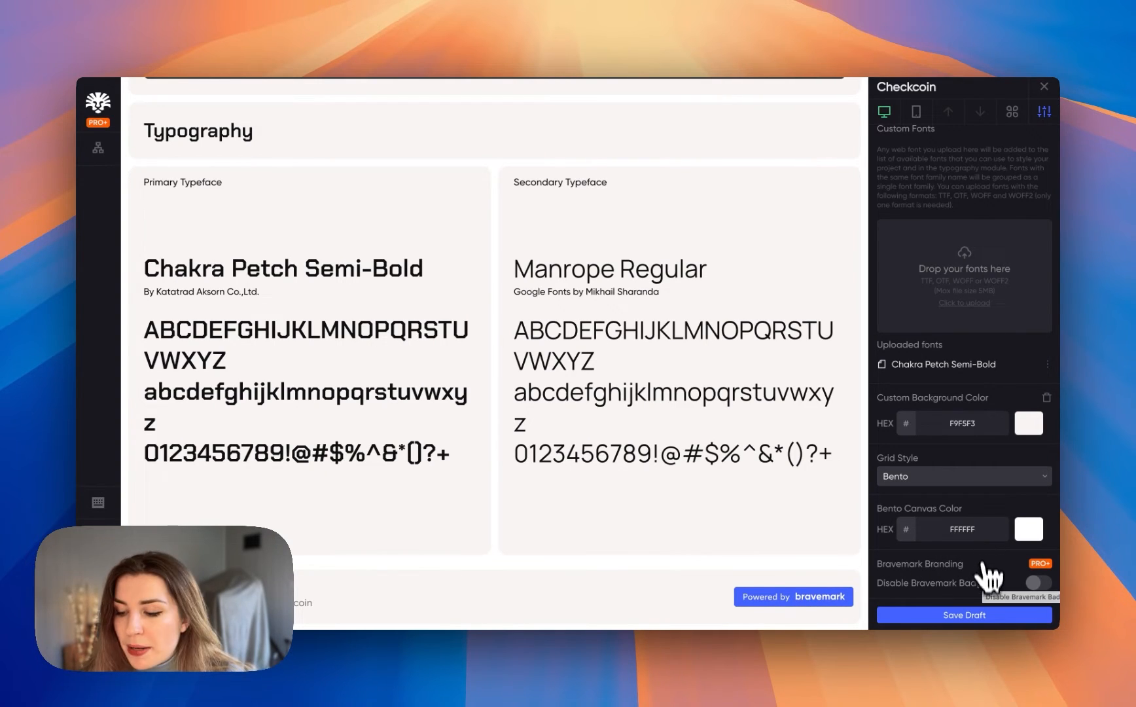
click(1044, 584)
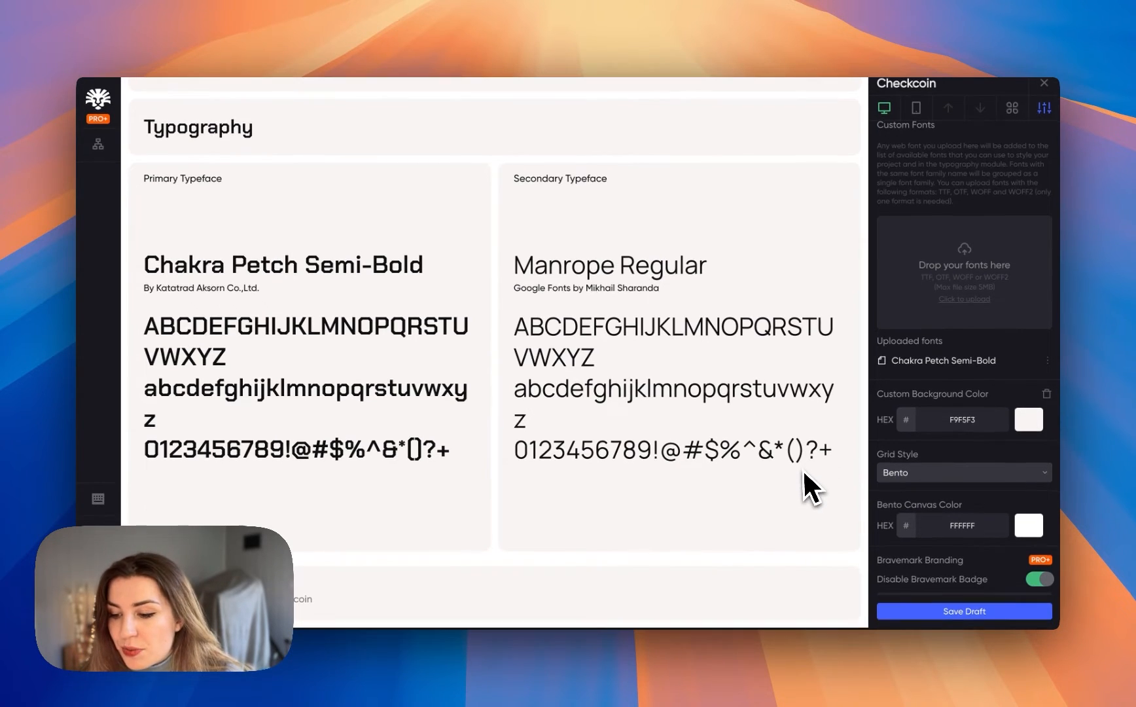
scroll(923, 503, down, 3)
click(943, 515)
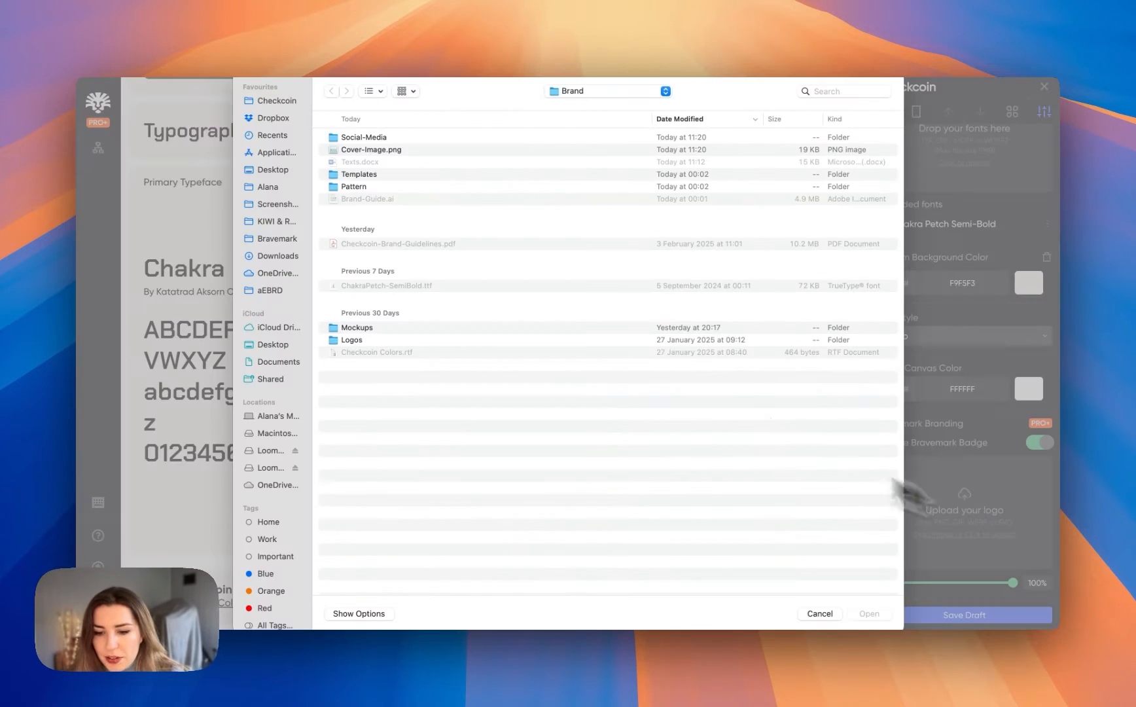
double_click(406, 339)
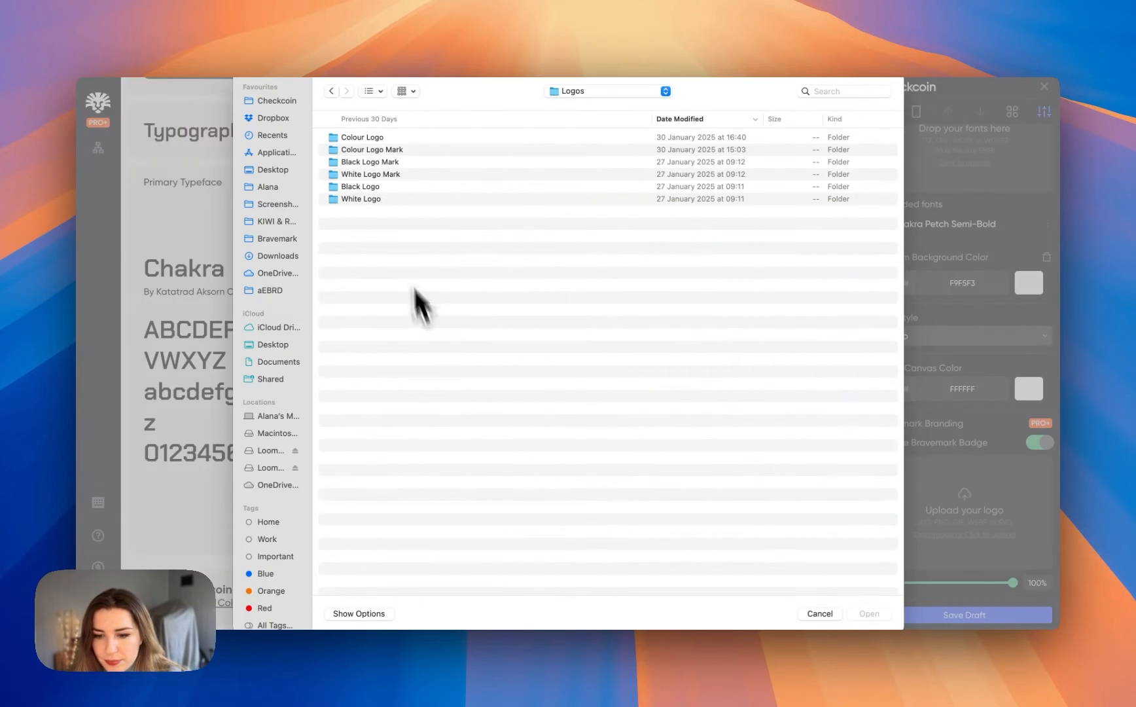
double_click(405, 150)
click(413, 145)
click(869, 613)
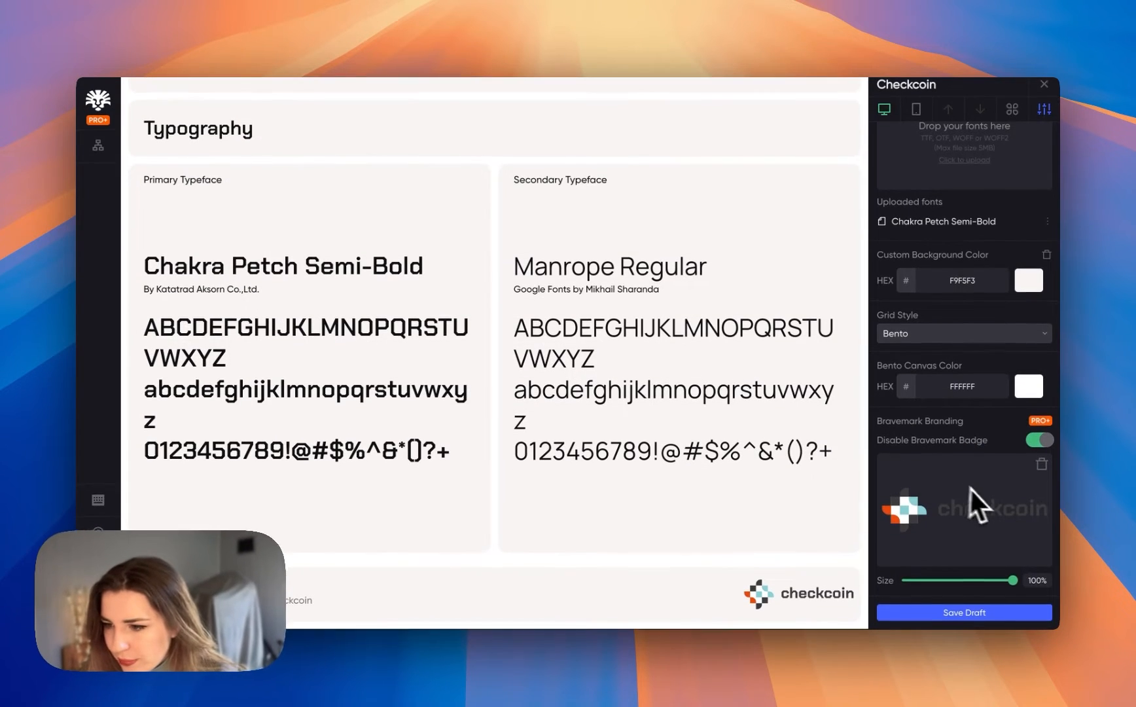
- Save the project settings as a draft and continue branding
scroll(970, 489, up, 10)
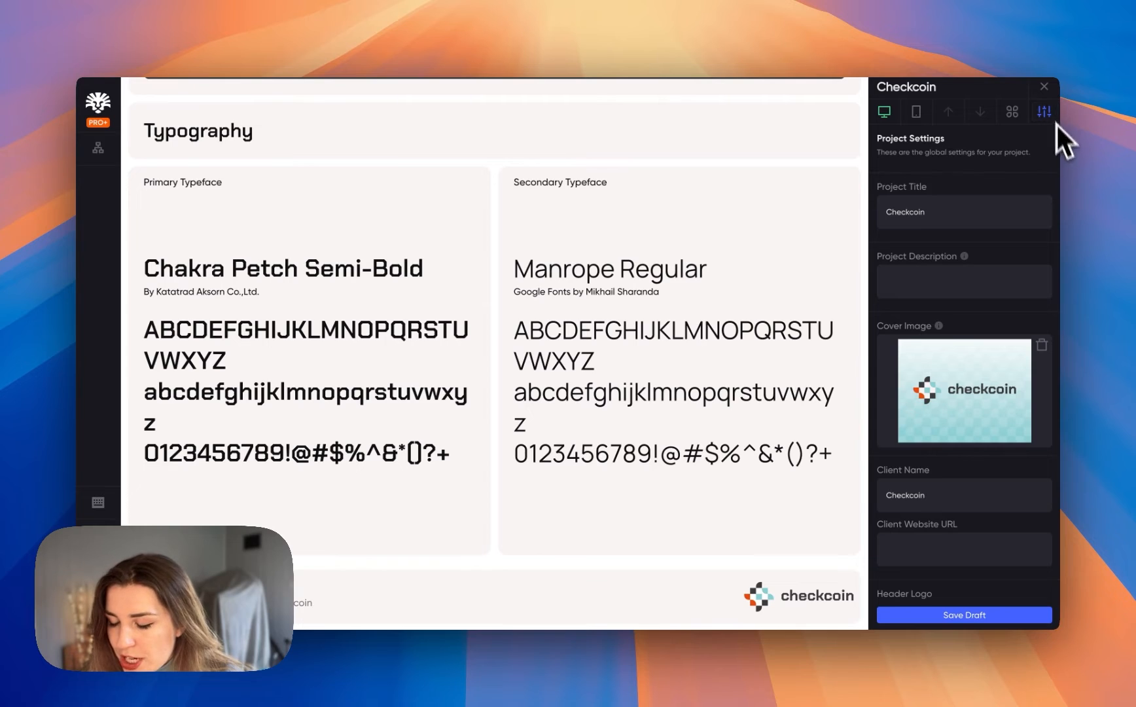
click(969, 618)
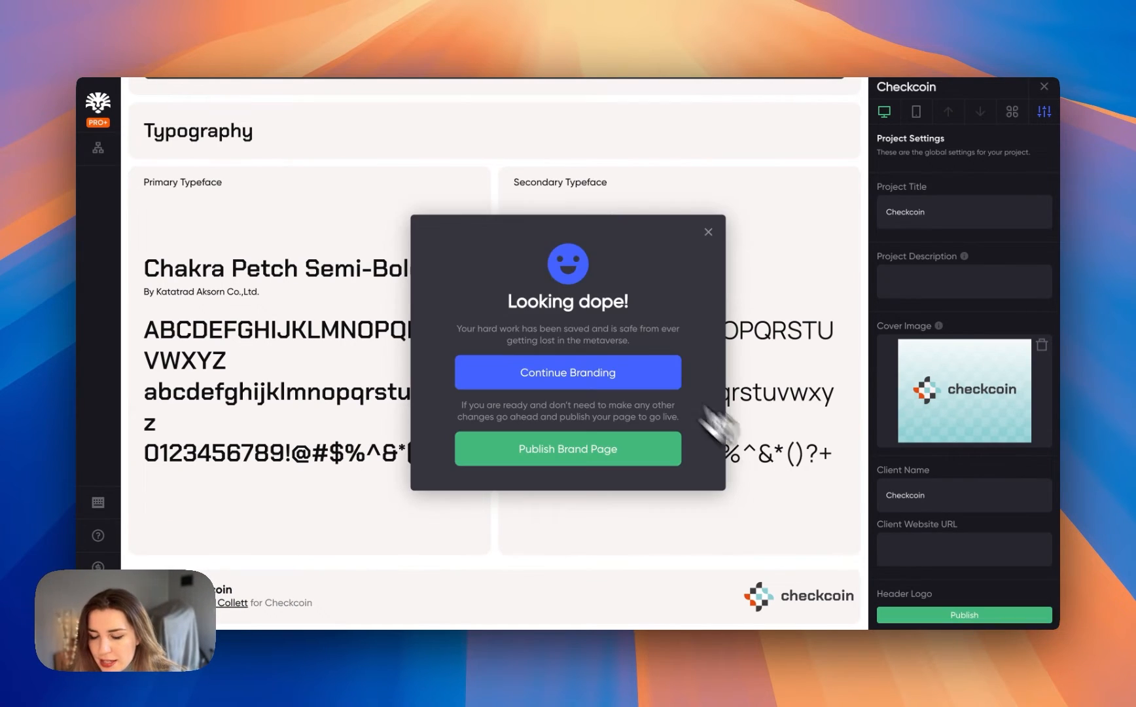
click(626, 377)
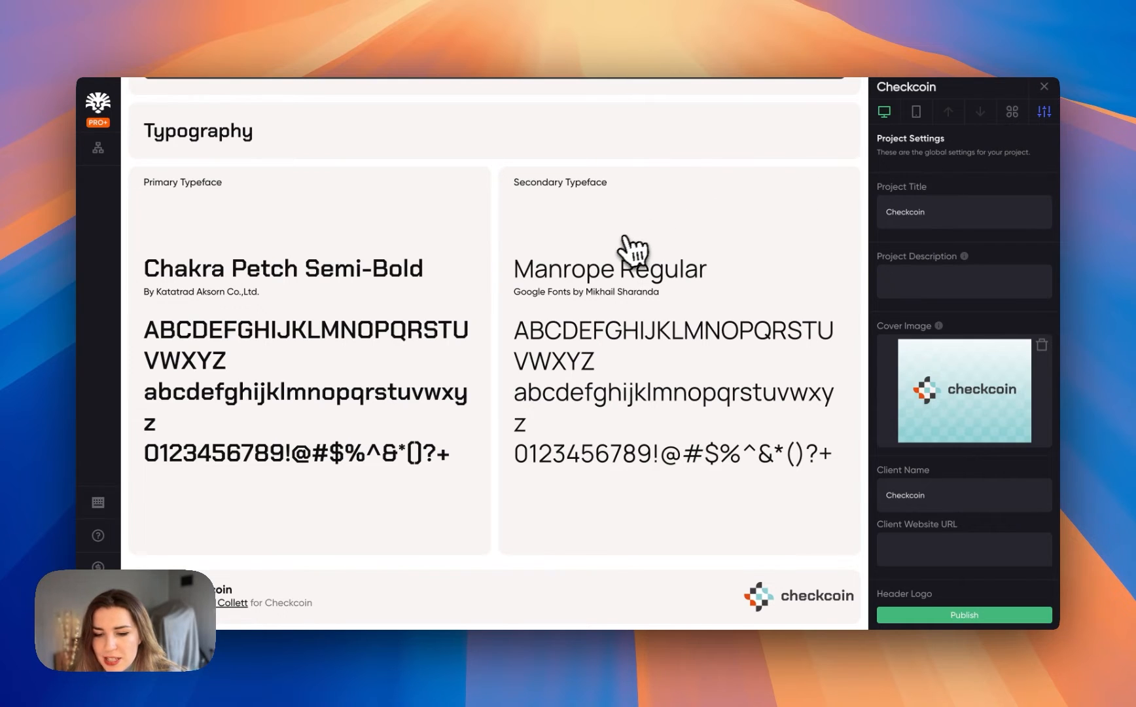
- Replace the Intro module's text with the copy starting "Introducing Checkcoin, a pioneering platform" and separate its two paragraphs with a blank line
scroll(664, 210, up, 3)
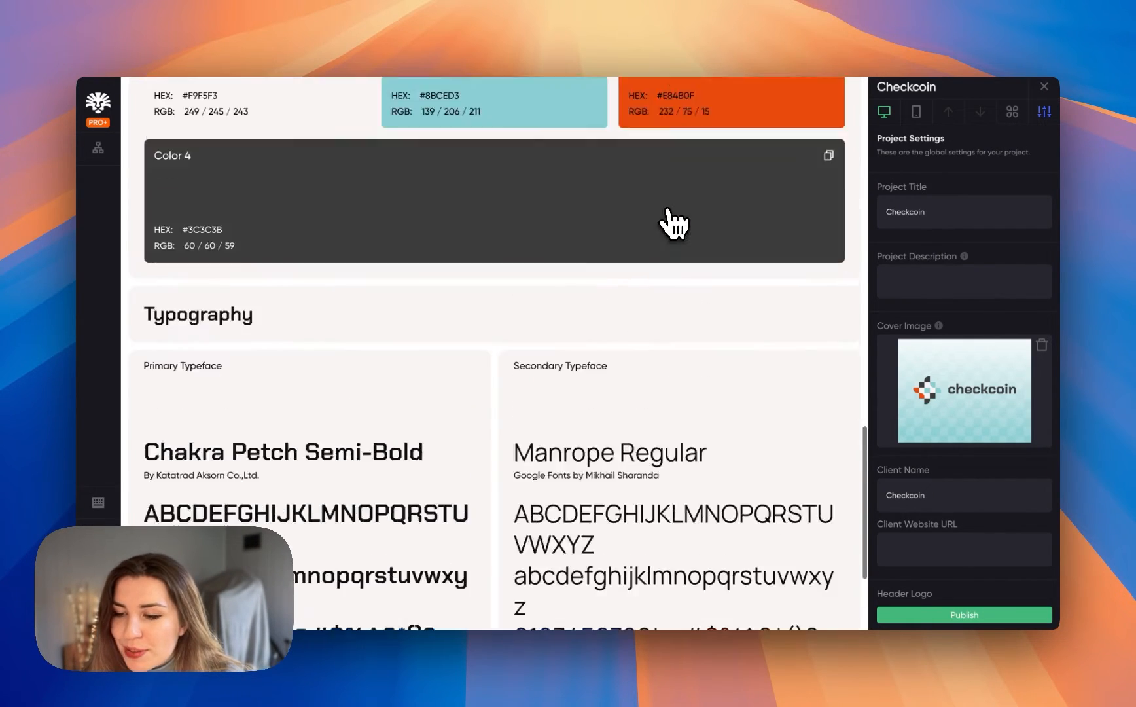
scroll(672, 223, up, 15)
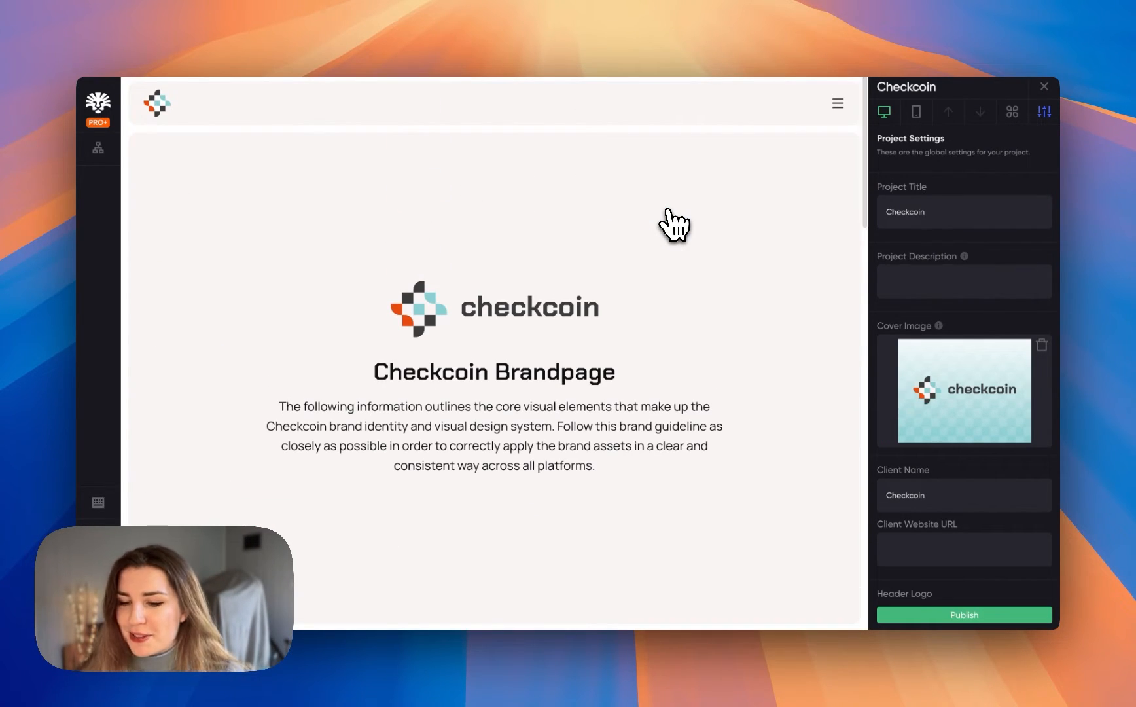
click(668, 211)
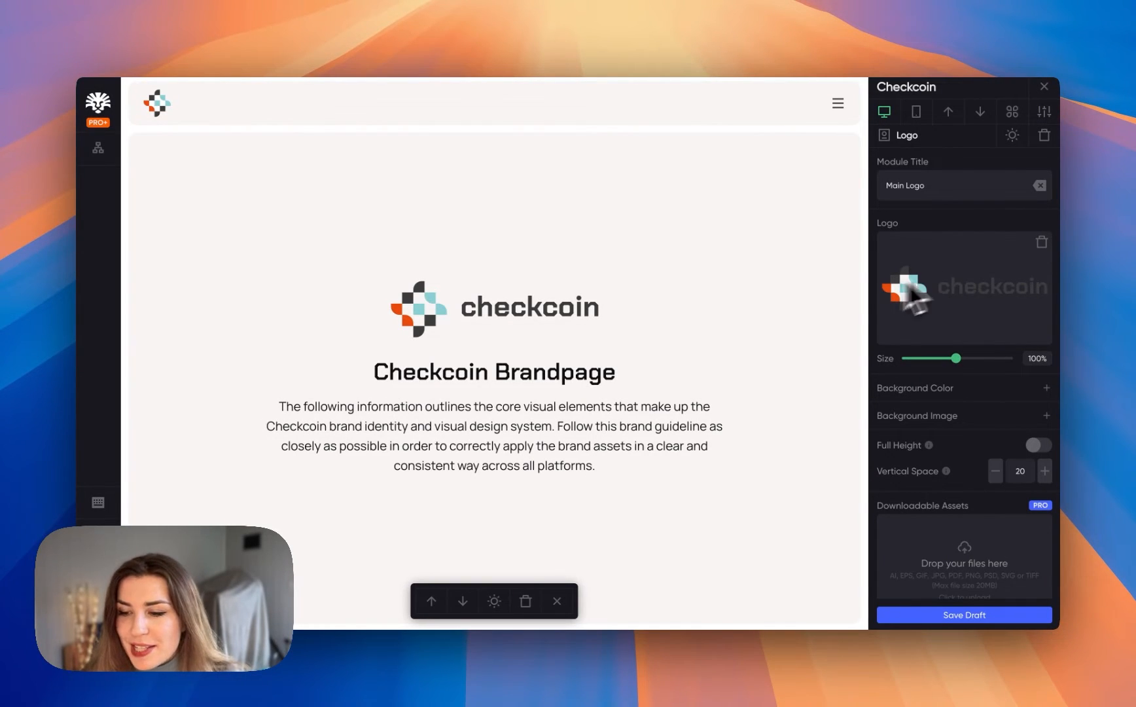
click(785, 249)
scroll(801, 275, down, 2)
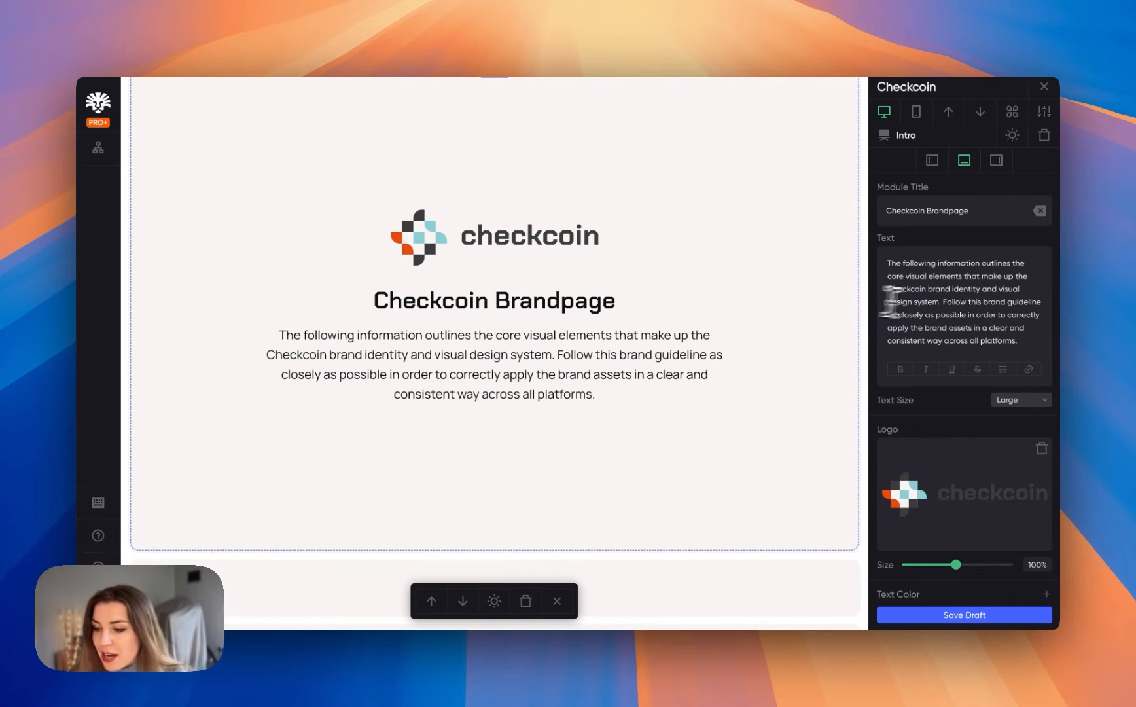
drag(889, 289, 1018, 341)
key(super+a)
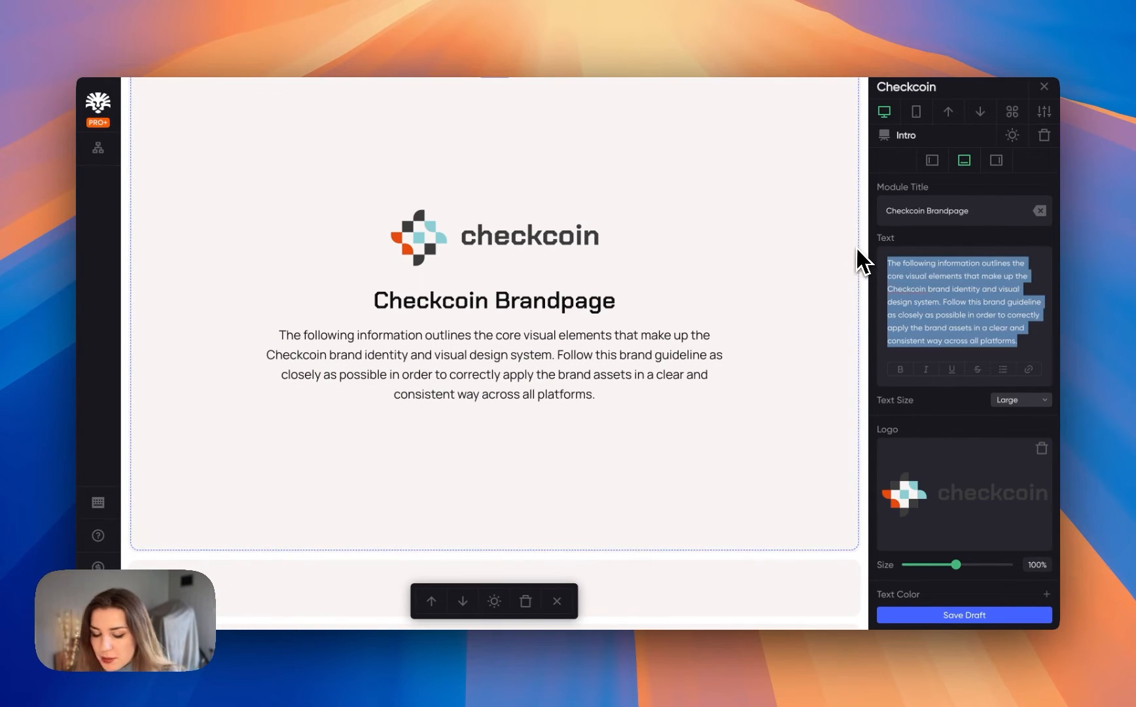
text(Introducing Checkcoin, a pioneering platform dedicated to bringing unparalleled transparency to the world of cryptocurrency trading, where clarity and trust are paramount. Follow this brand guideline as closely as possible in order to correctly apply the brand assets in a clear and consistent way across all platforms.)
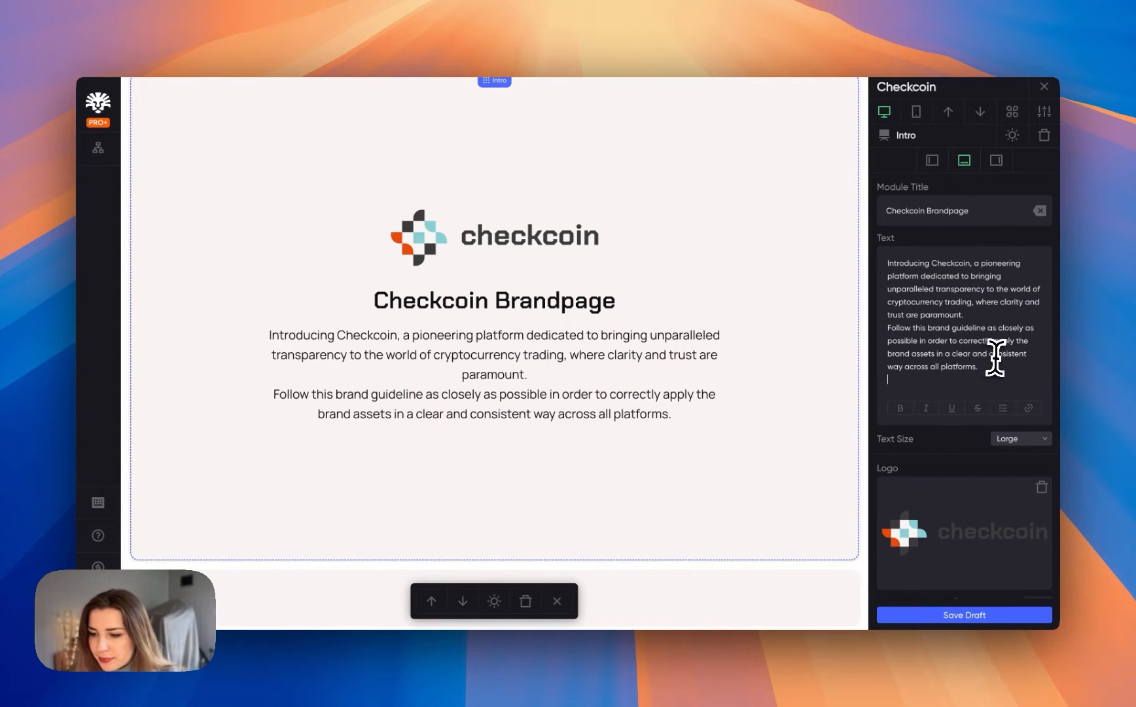
click(964, 316)
key(Return)
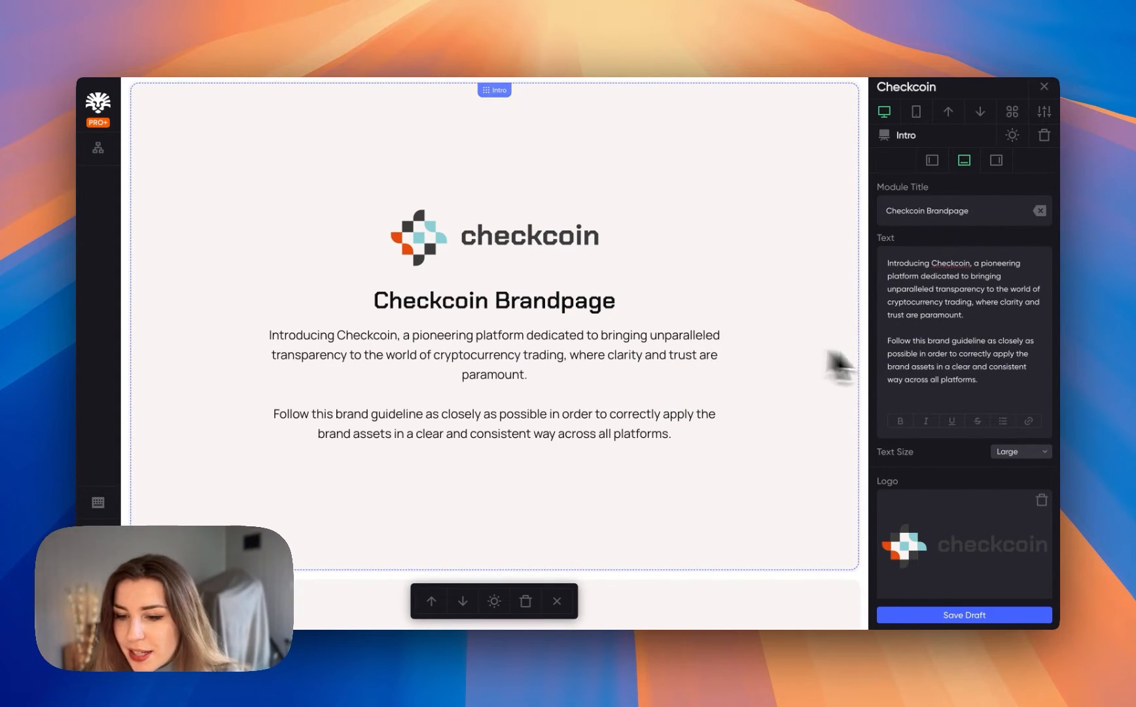
- Add a background color to the Intro module
scroll(809, 367, up, 2)
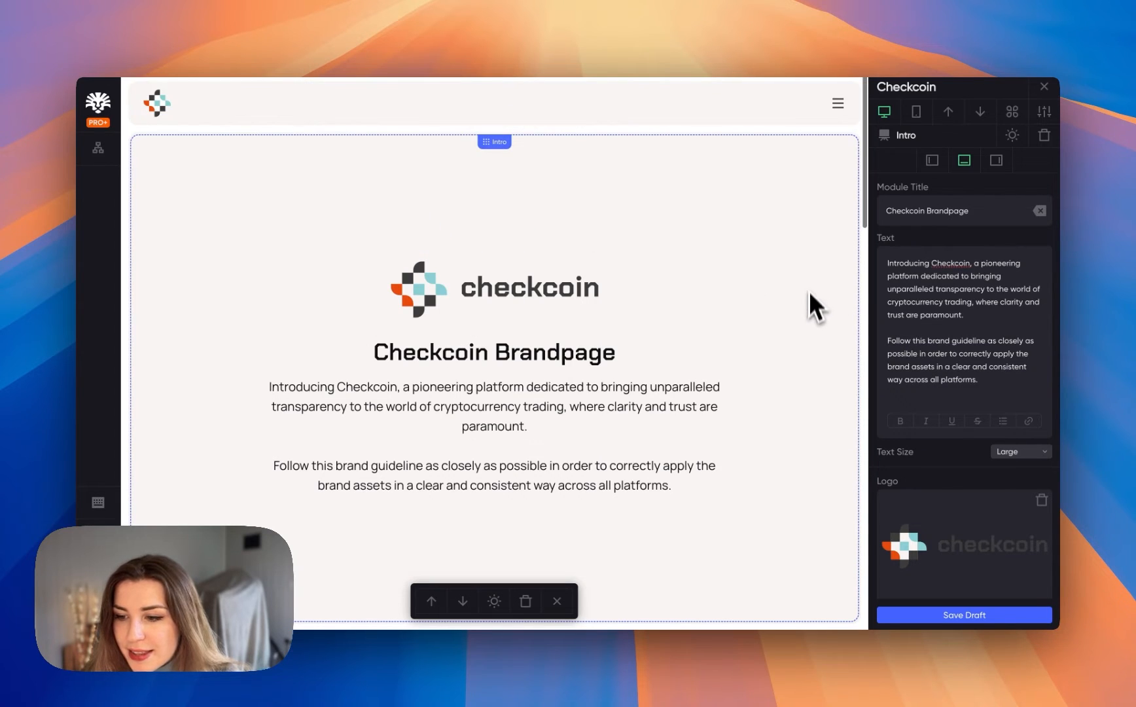
scroll(995, 393, down, 3)
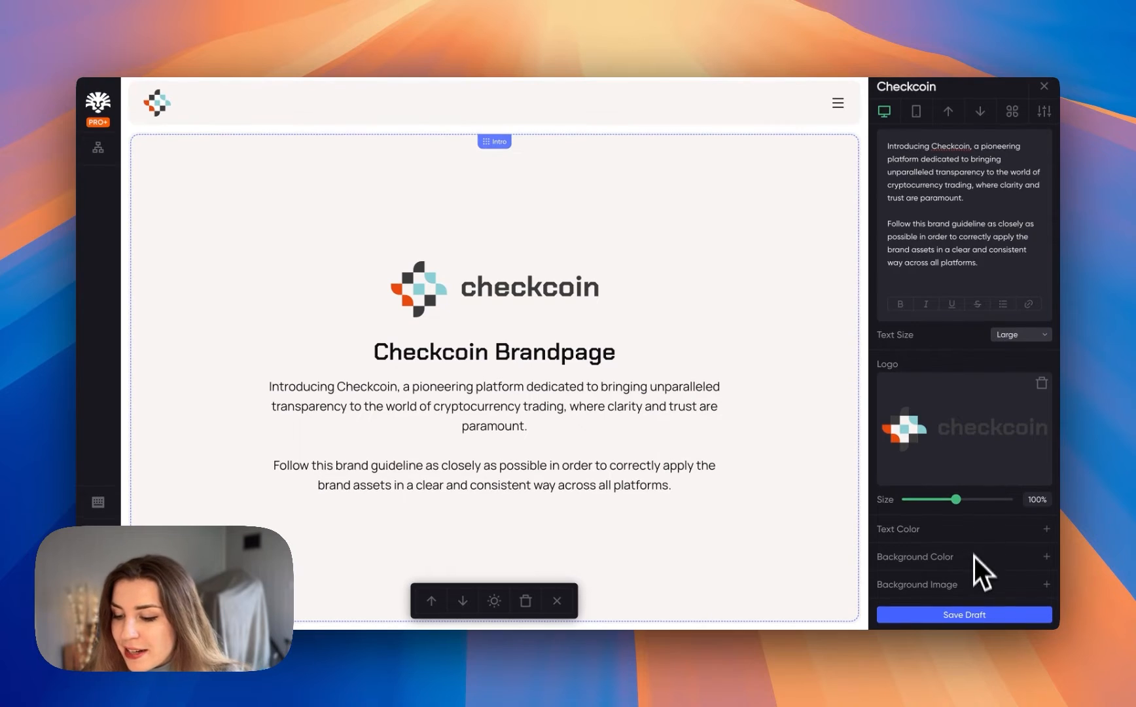
click(1046, 557)
scroll(969, 451, down, 1)
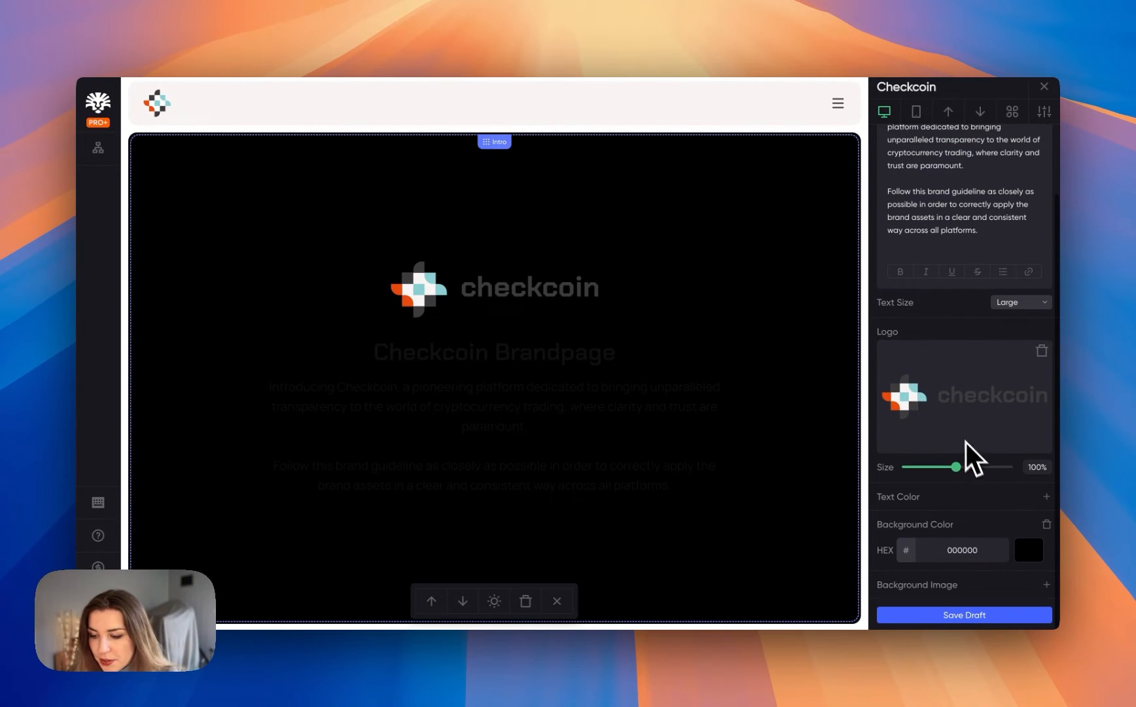
- Try the orange brand color E84B0F as the Intro module's background color without applying it
click(1034, 551)
click(553, 300)
click(595, 272)
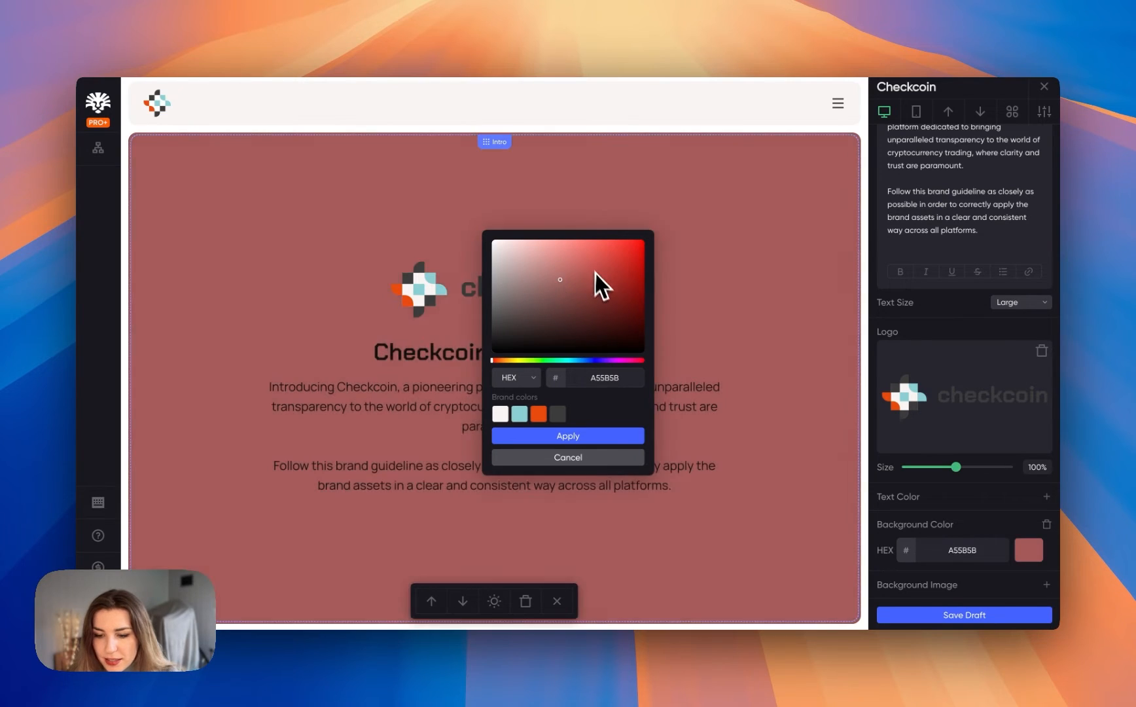
click(539, 413)
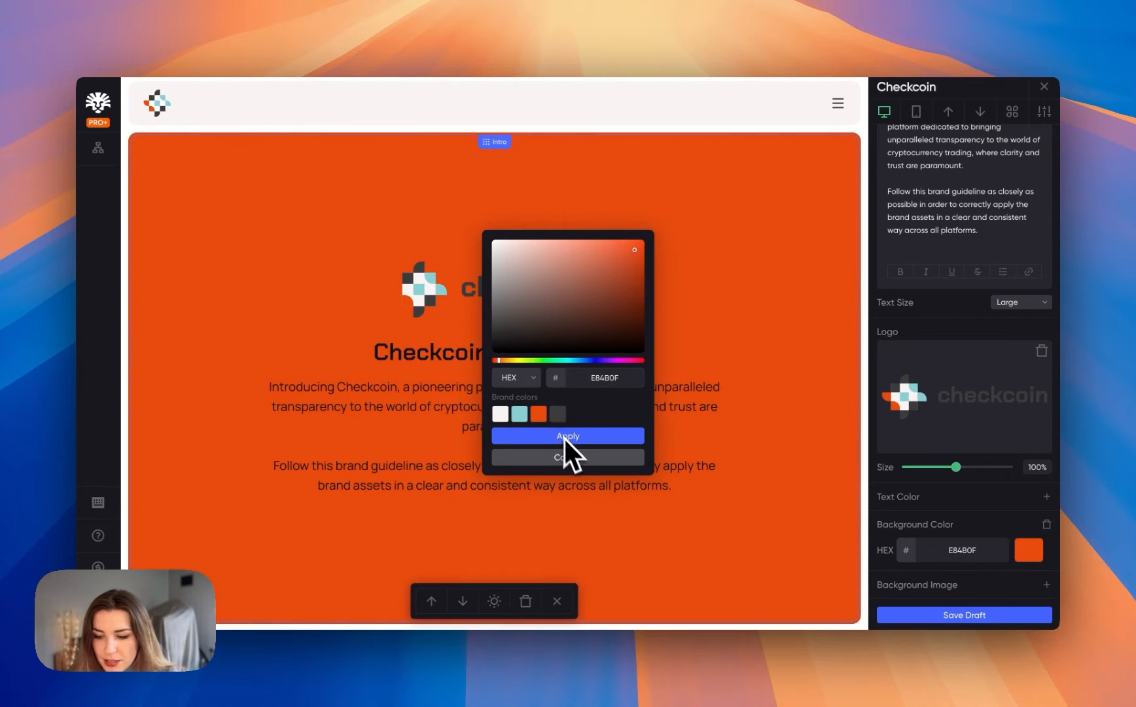
click(575, 457)
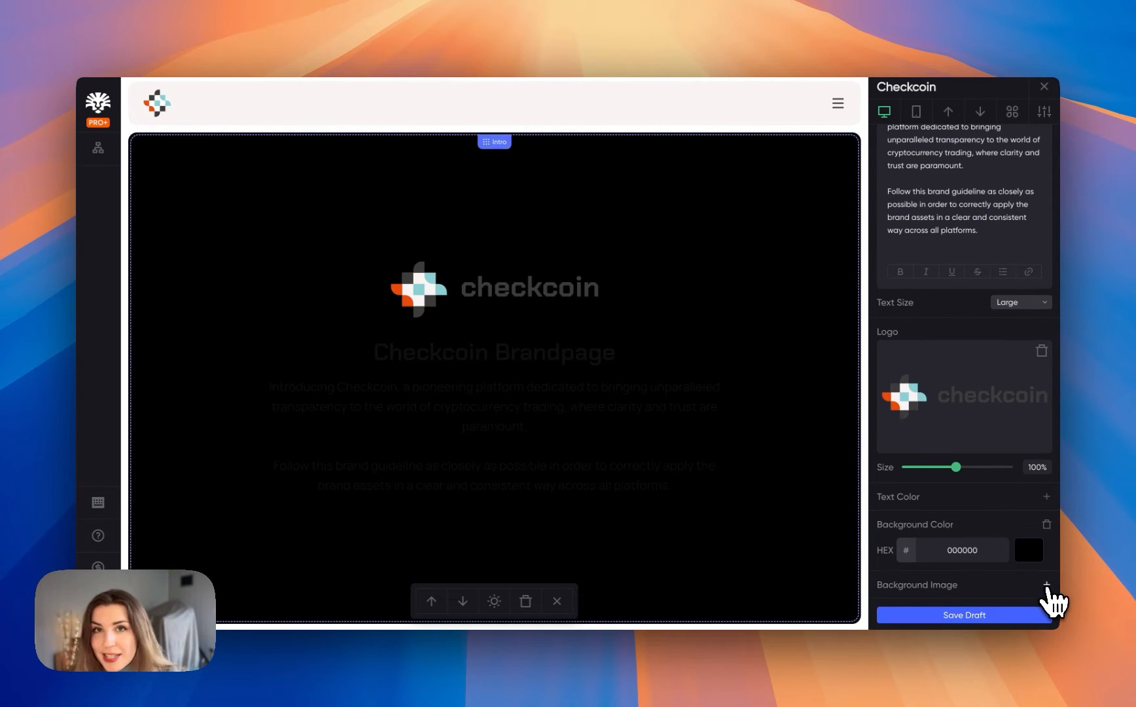
- Add a background image to the Intro module, using Brand gradient.png from the Pattern folder inside Brand
click(1047, 586)
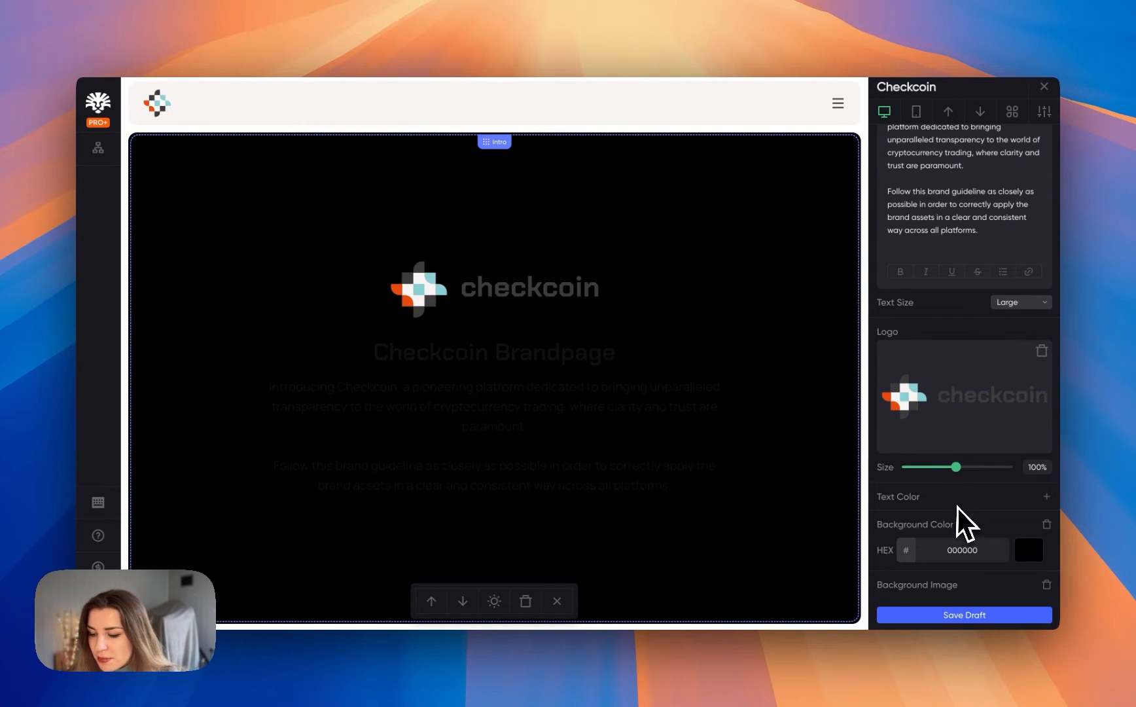
scroll(962, 511, down, 5)
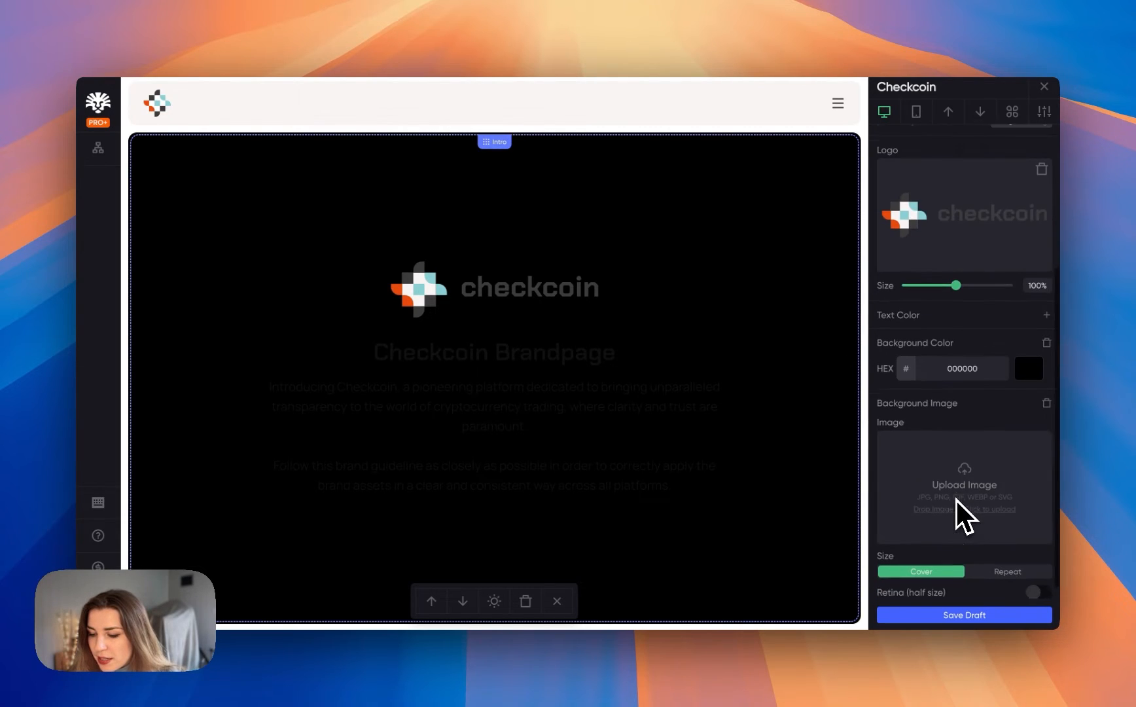
click(991, 455)
click(602, 92)
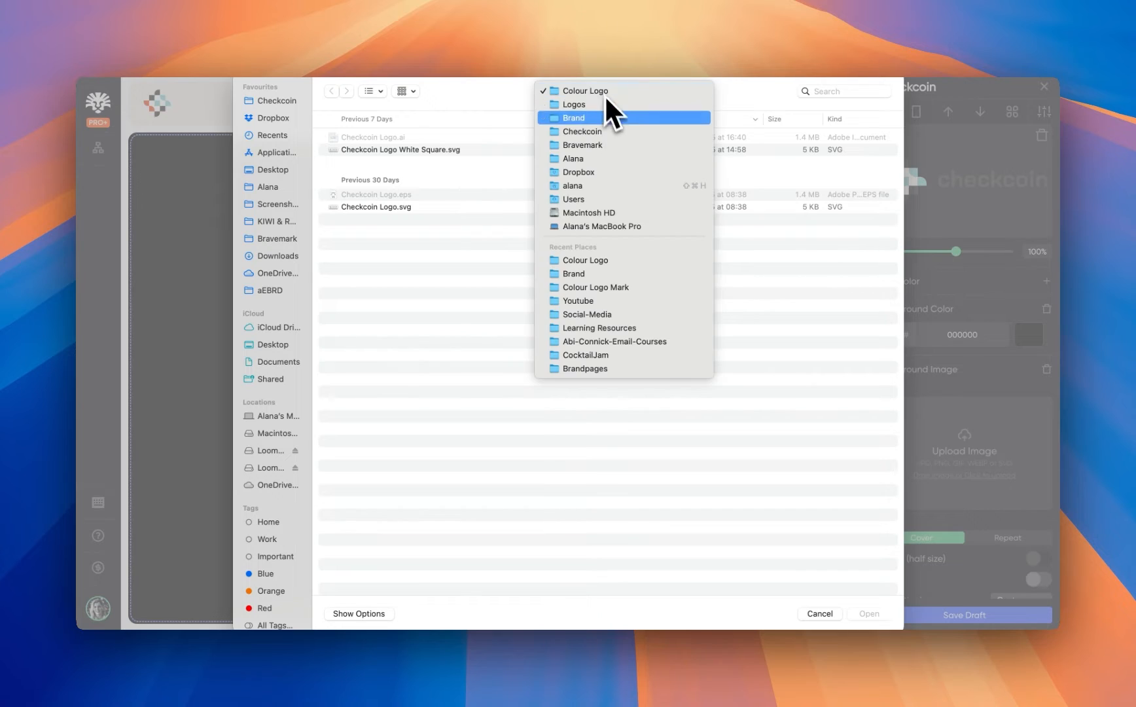
click(605, 118)
double_click(402, 184)
key(Down)
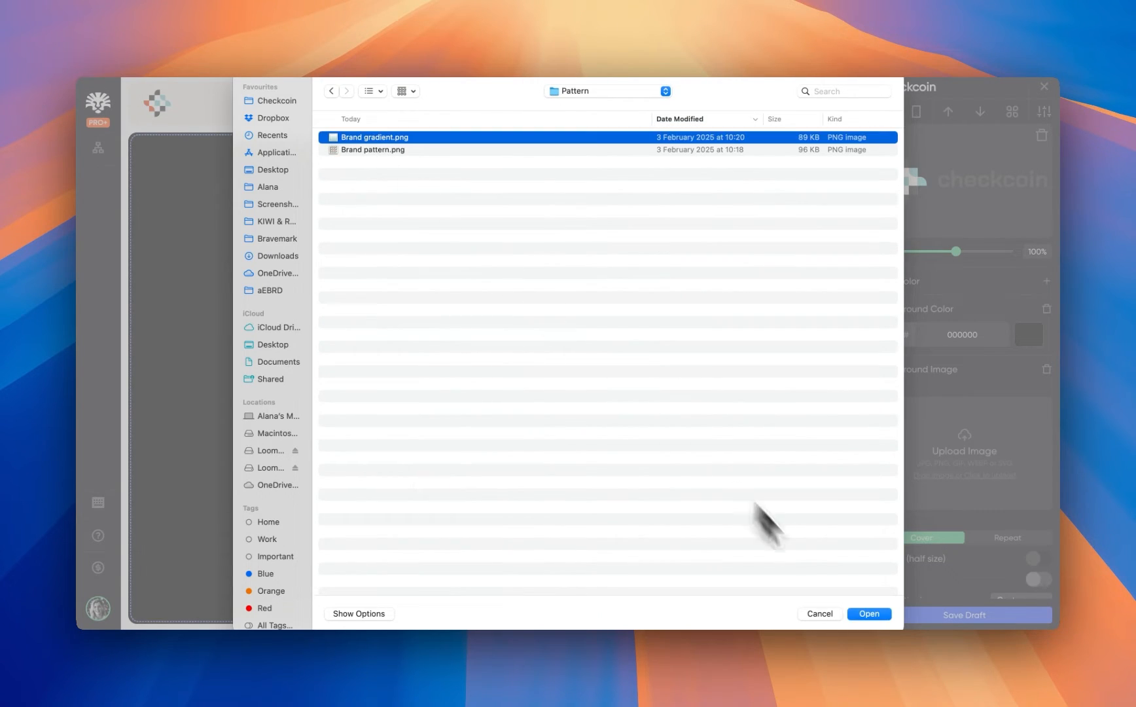
key(Return)
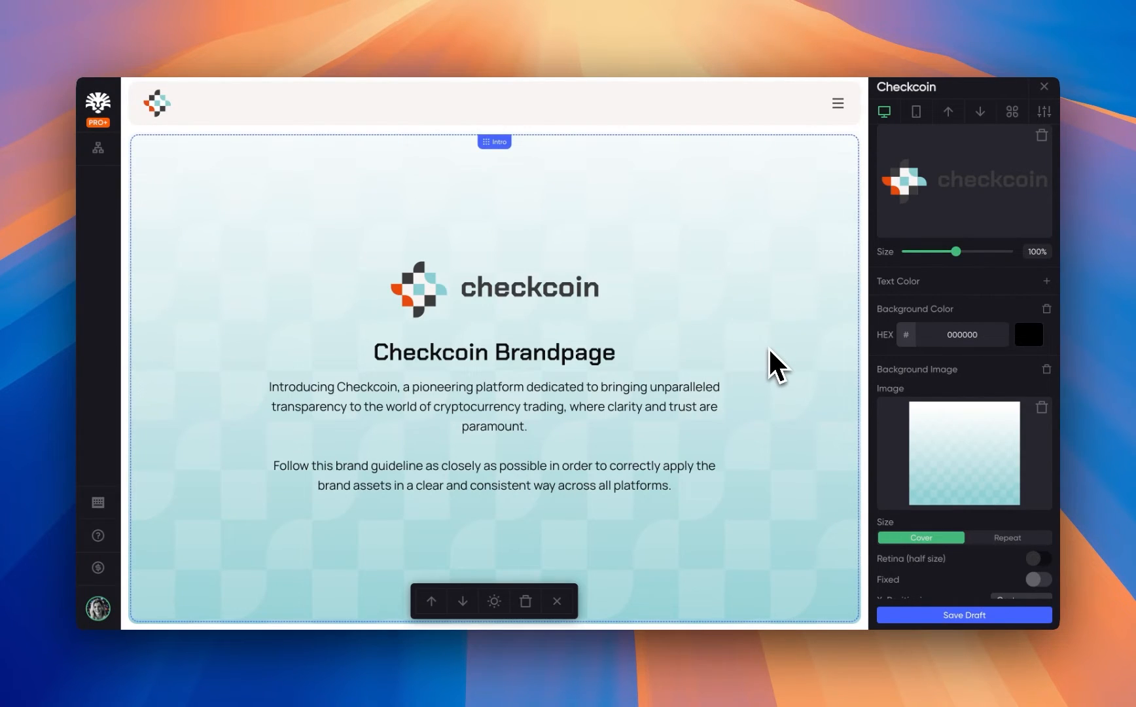
- Set the size of the Intro module's background image to Repeat
scroll(770, 351, down, 2)
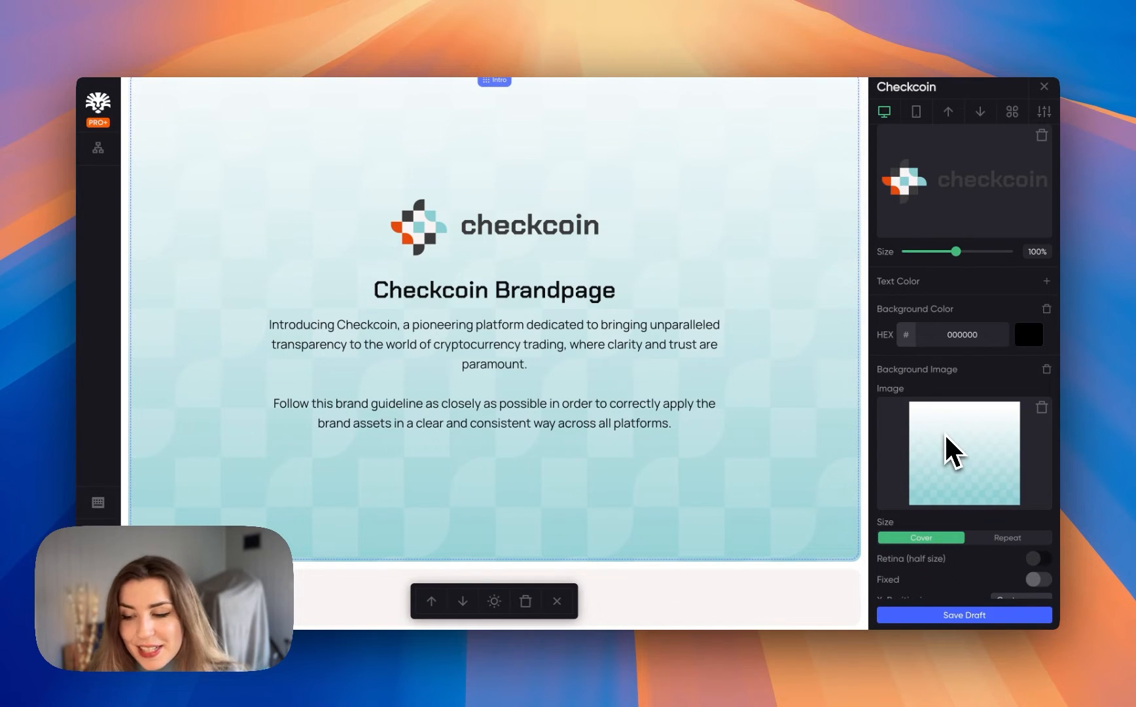
scroll(785, 337, up, 1)
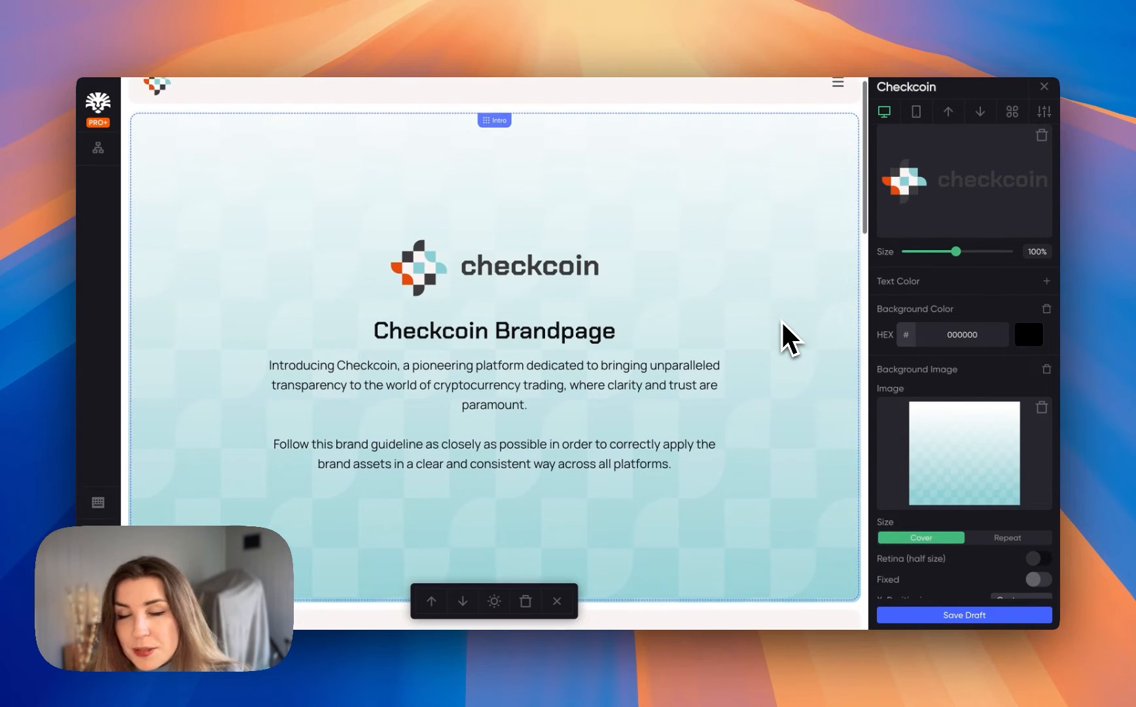
scroll(956, 358, down, 2)
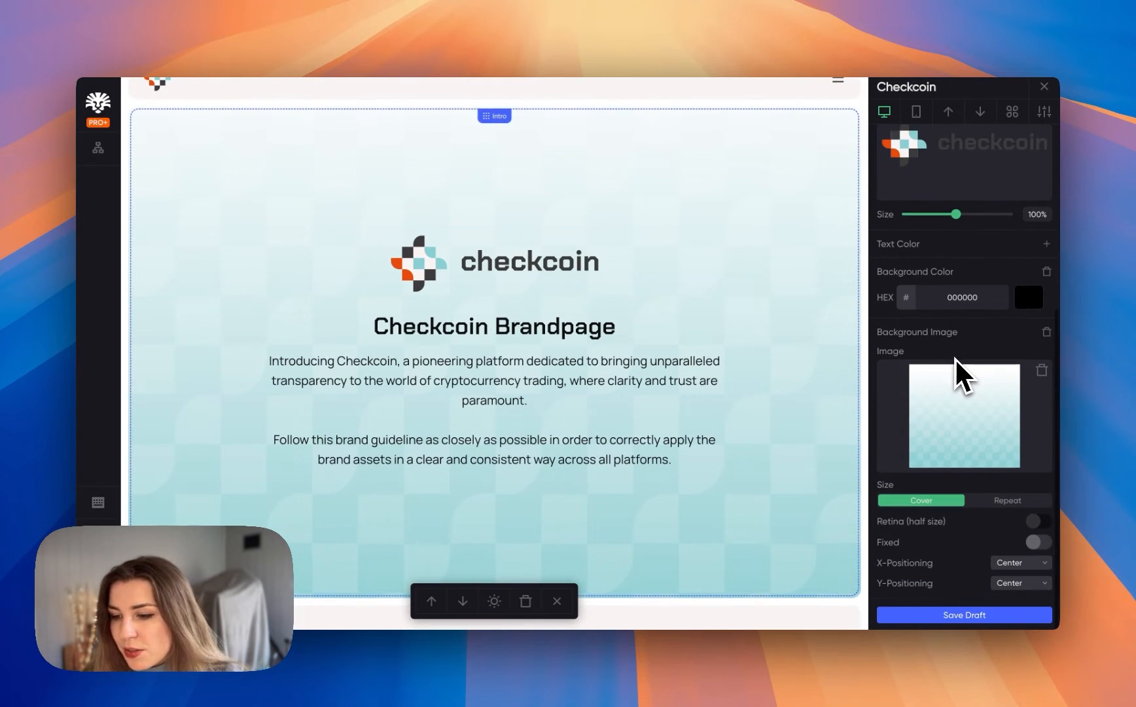
click(1008, 501)
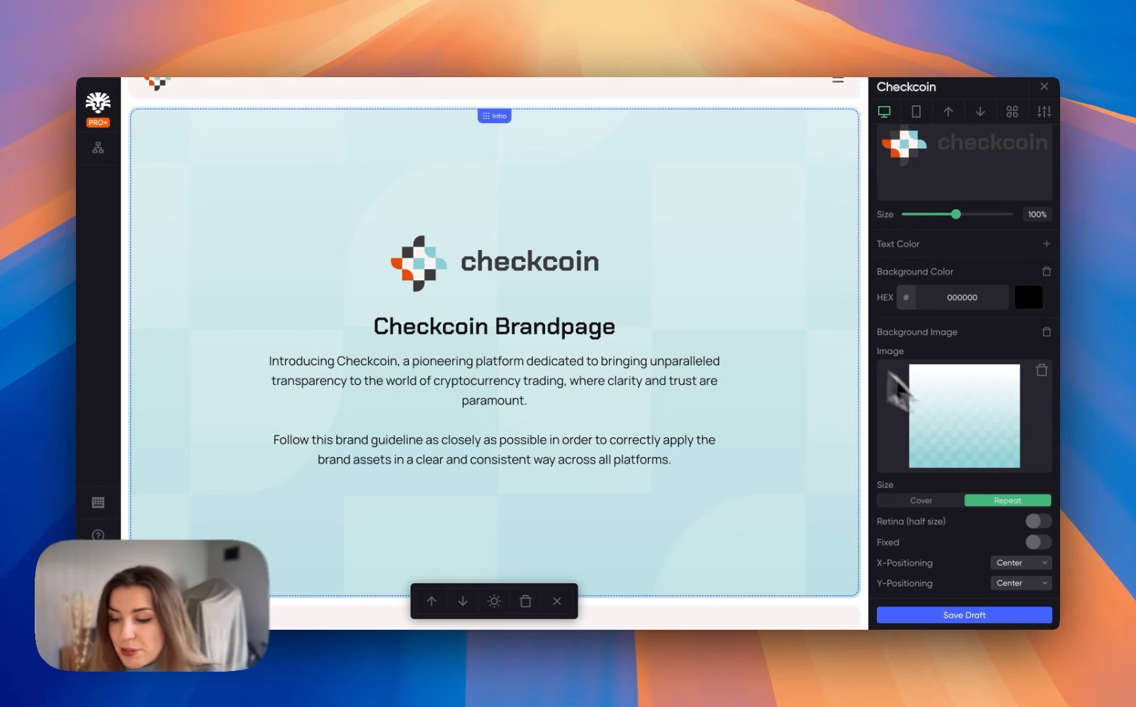
scroll(998, 435, down, 1)
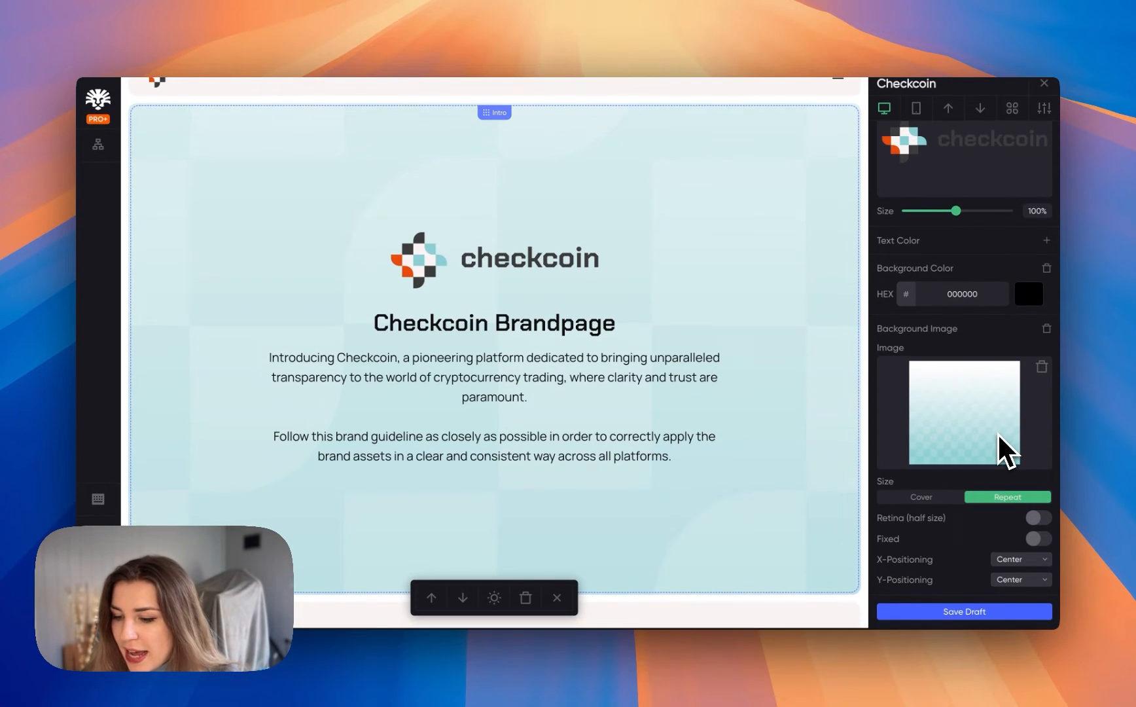
- Enable Retina (half size) and Fixed for the Intro module's background image
click(1041, 524)
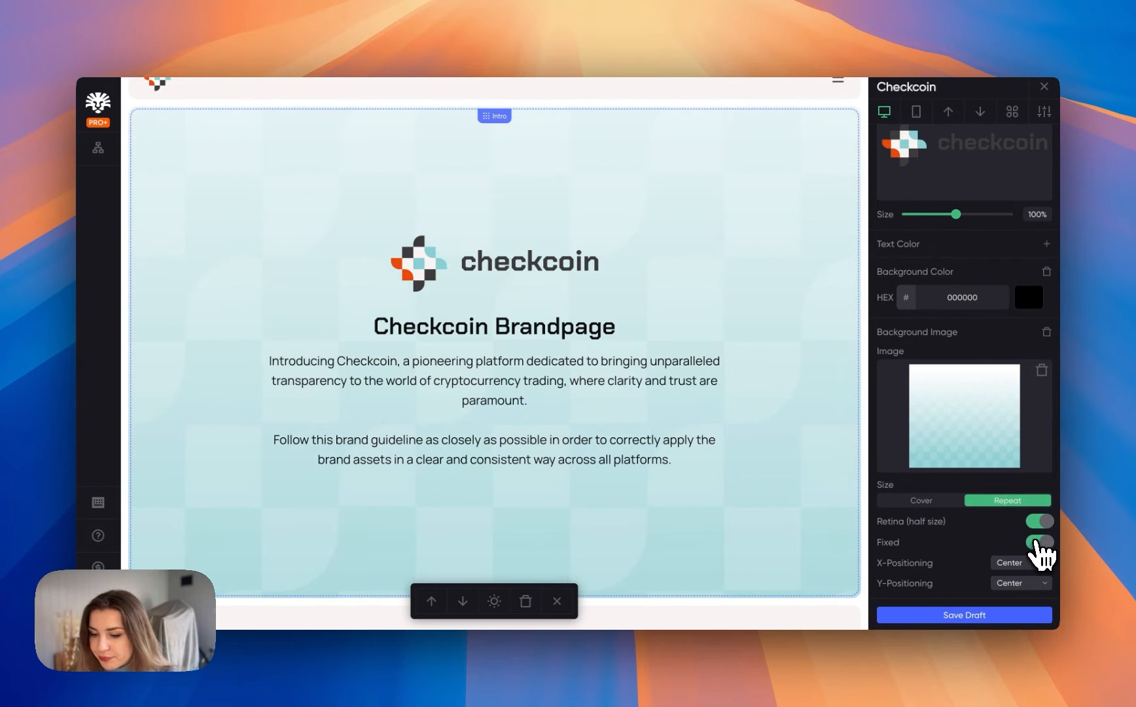
scroll(805, 434, down, 3)
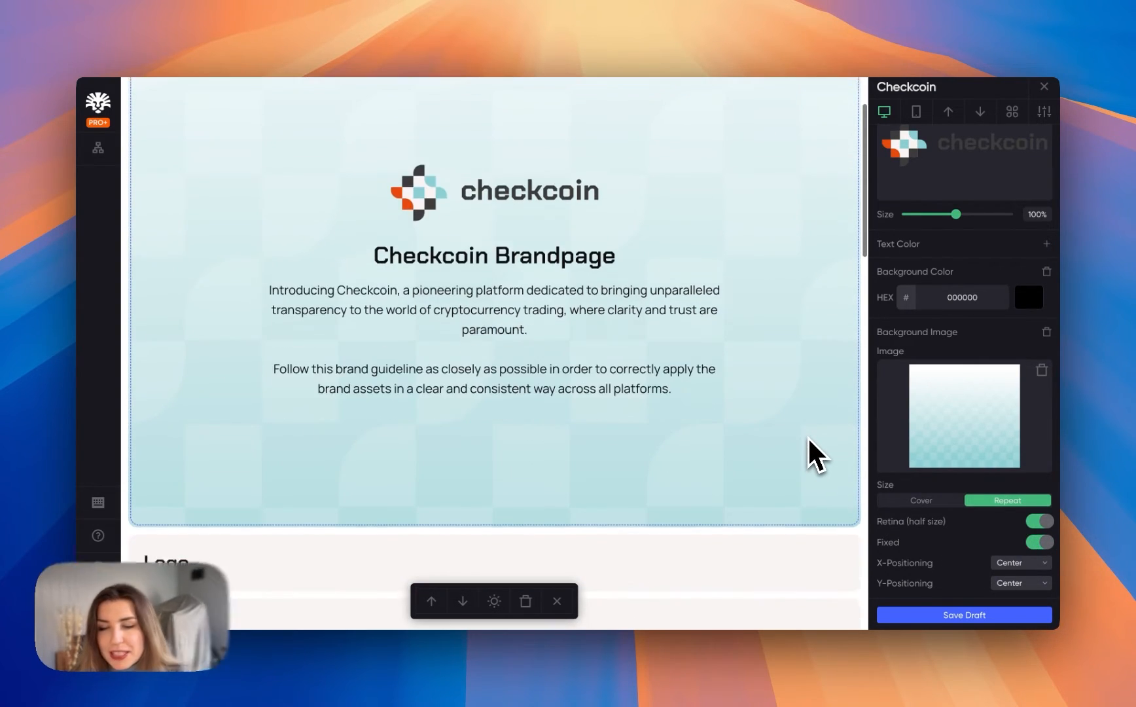
scroll(809, 437, up, 4)
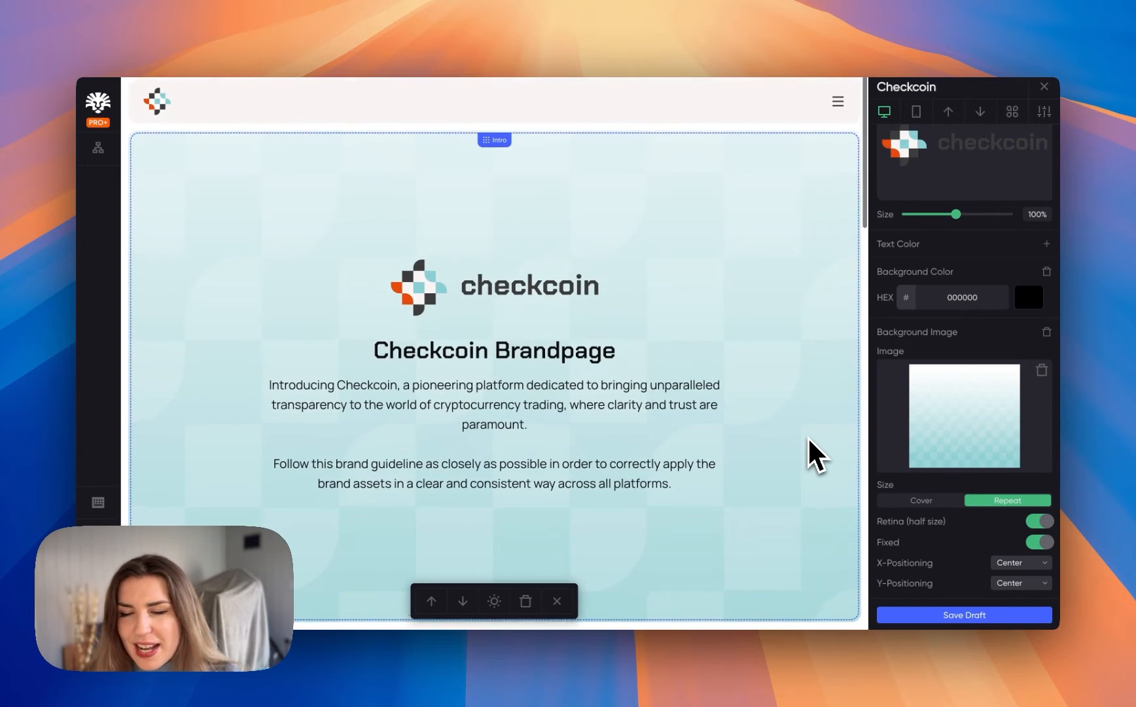
scroll(771, 350, down, 1)
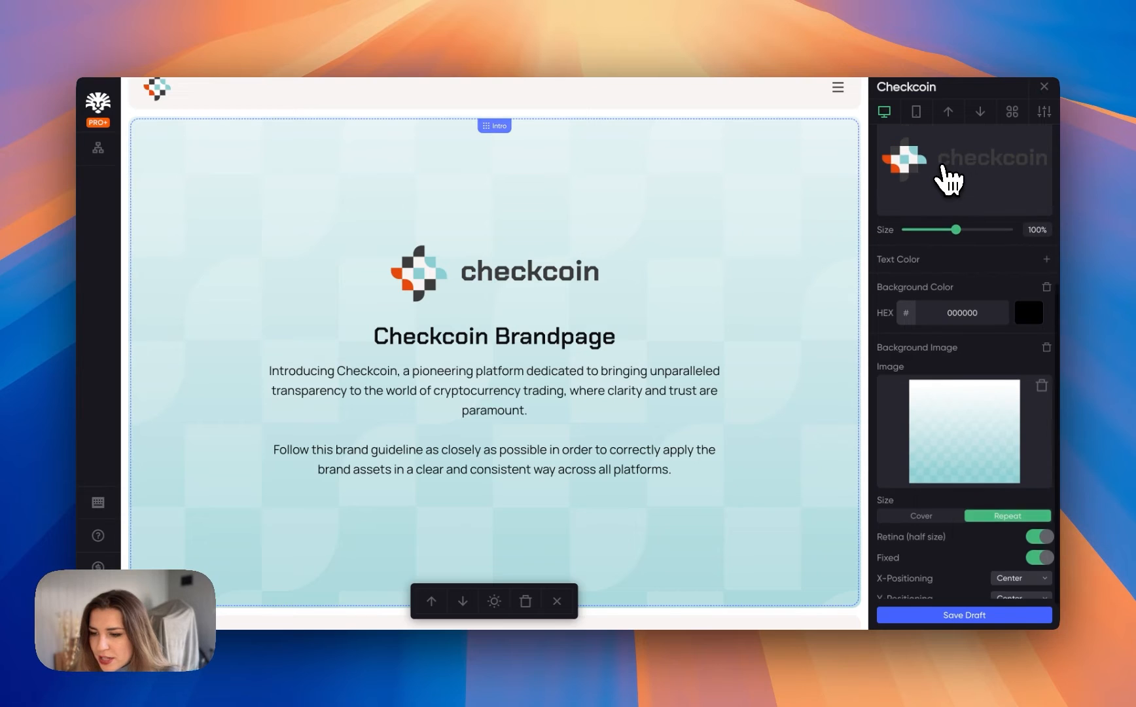
- Enlarge the Intro module's logo to 140% and clear its module title
scroll(943, 173, up, 2)
drag(957, 282, 979, 282)
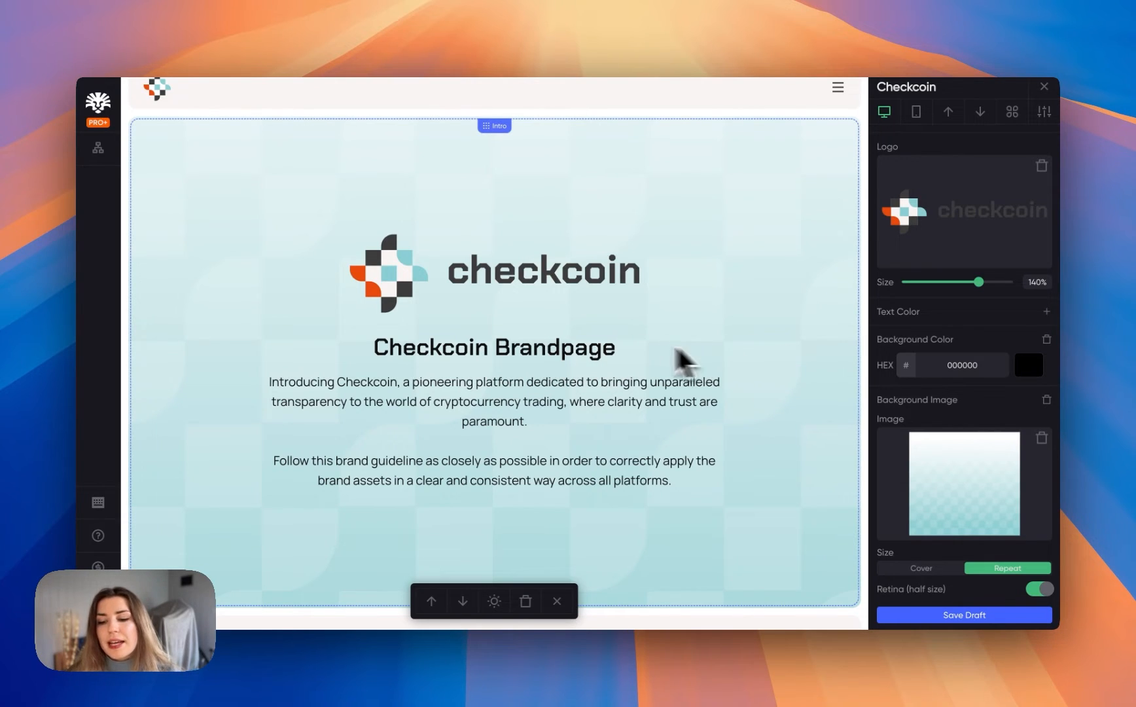
scroll(972, 226, up, 2)
scroll(981, 249, up, 4)
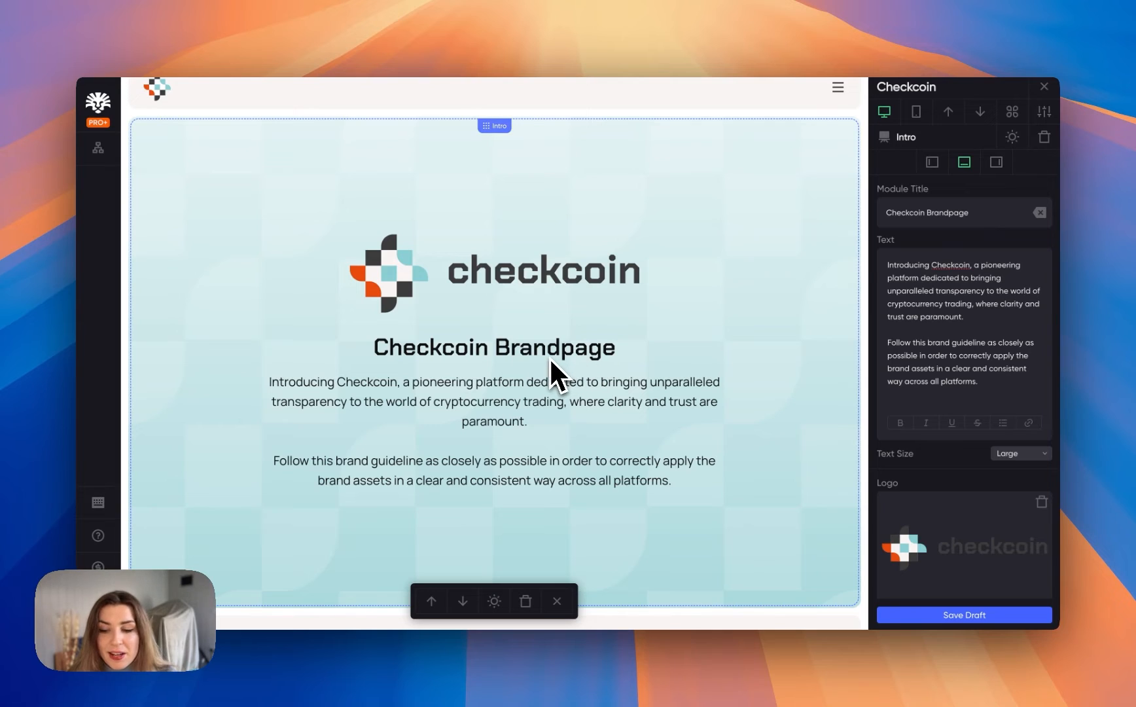
click(1040, 214)
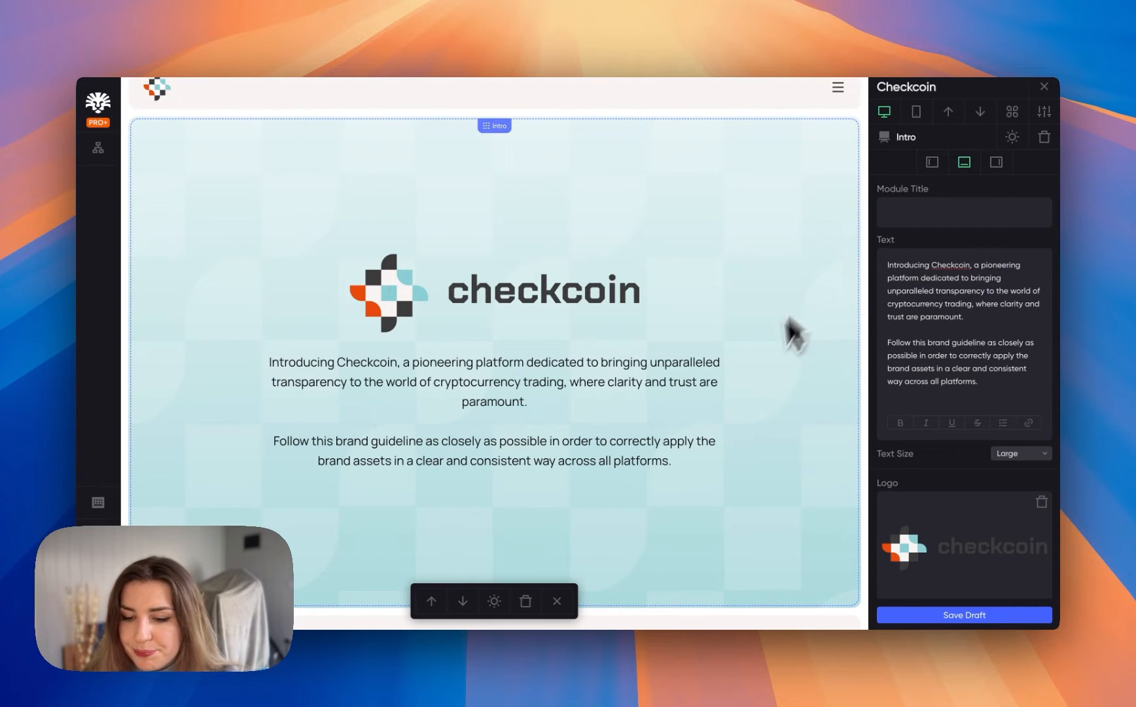
- Try the X-Large and XX-Large sizes on the Intro module's text and restore the Large size
scroll(787, 324, down, 1)
scroll(880, 471, down, 1)
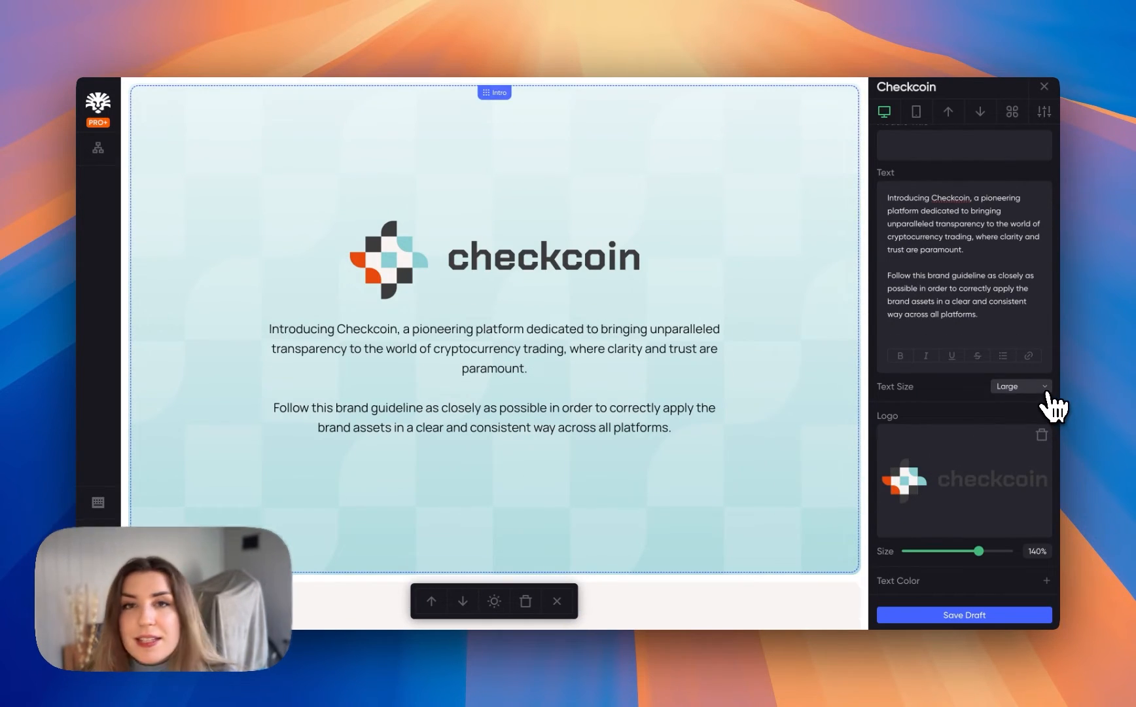
click(1047, 391)
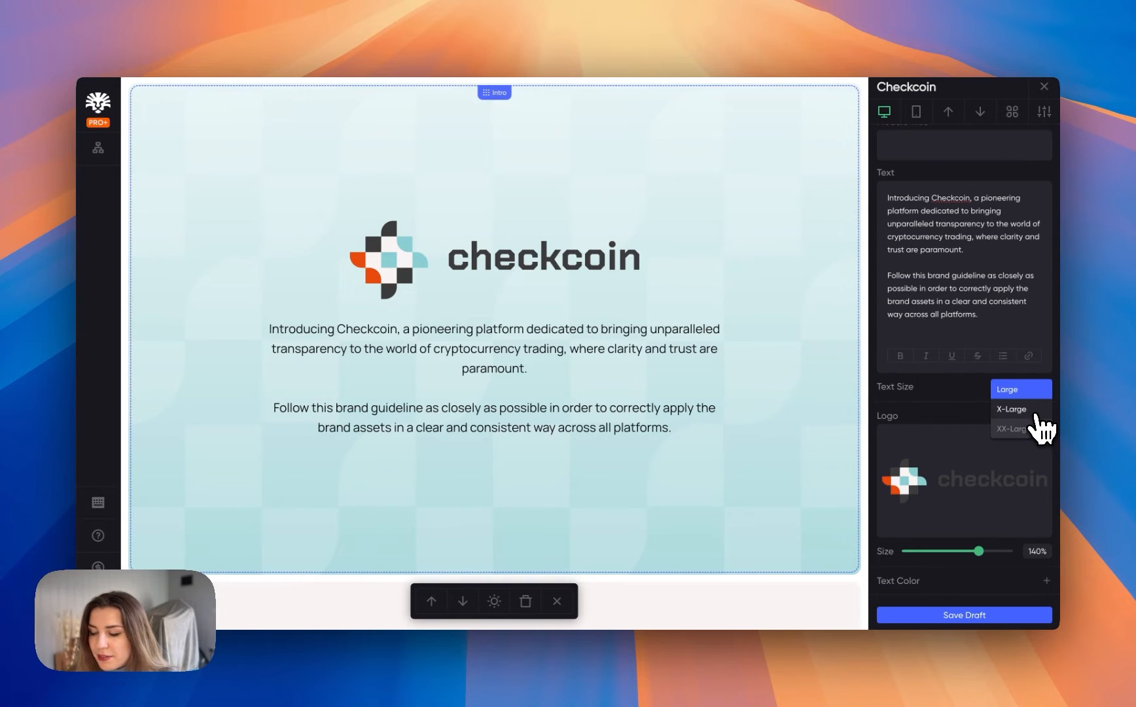
click(1037, 424)
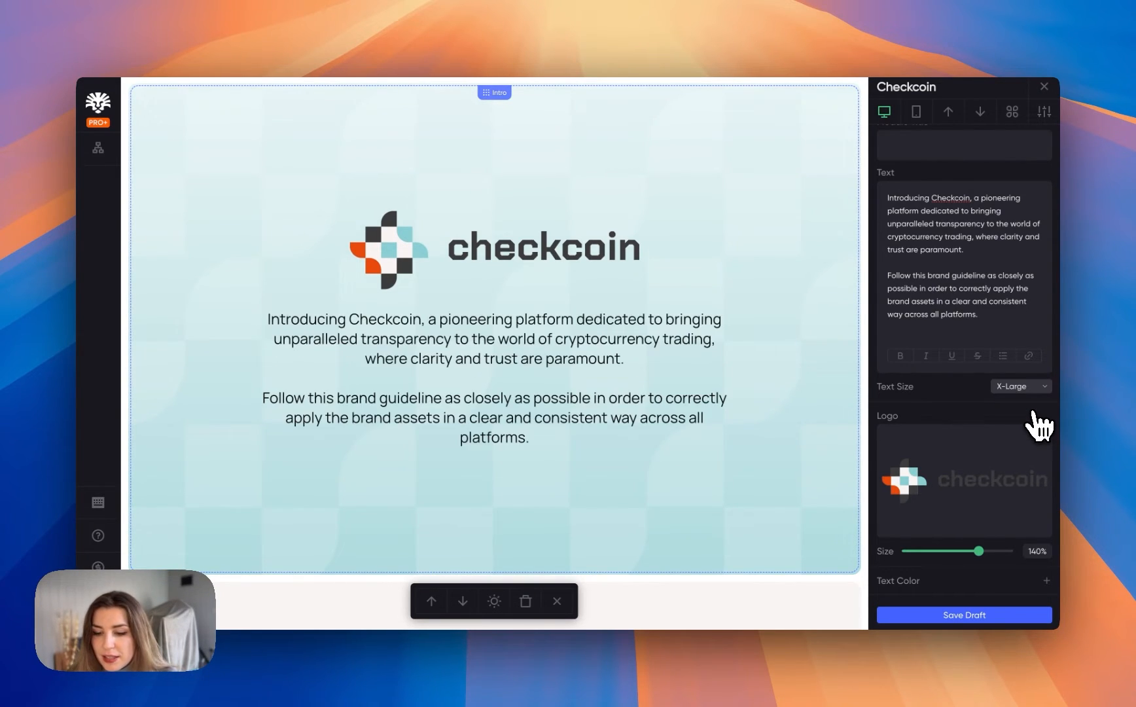
click(1038, 393)
click(1036, 431)
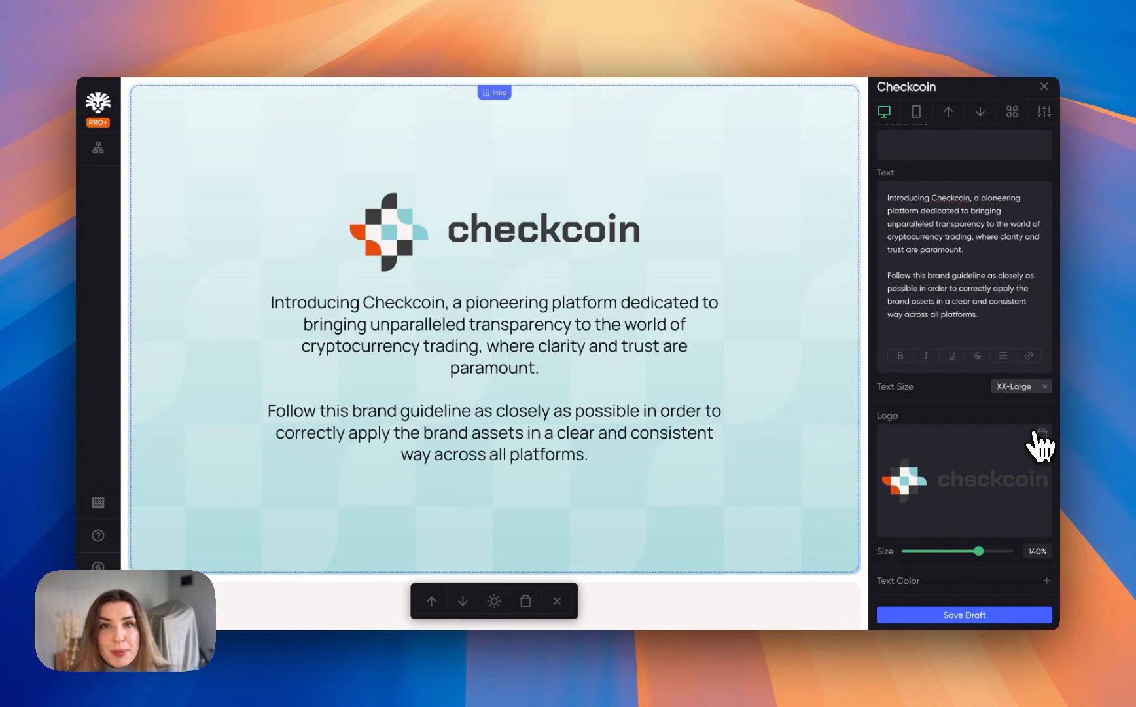
click(1042, 406)
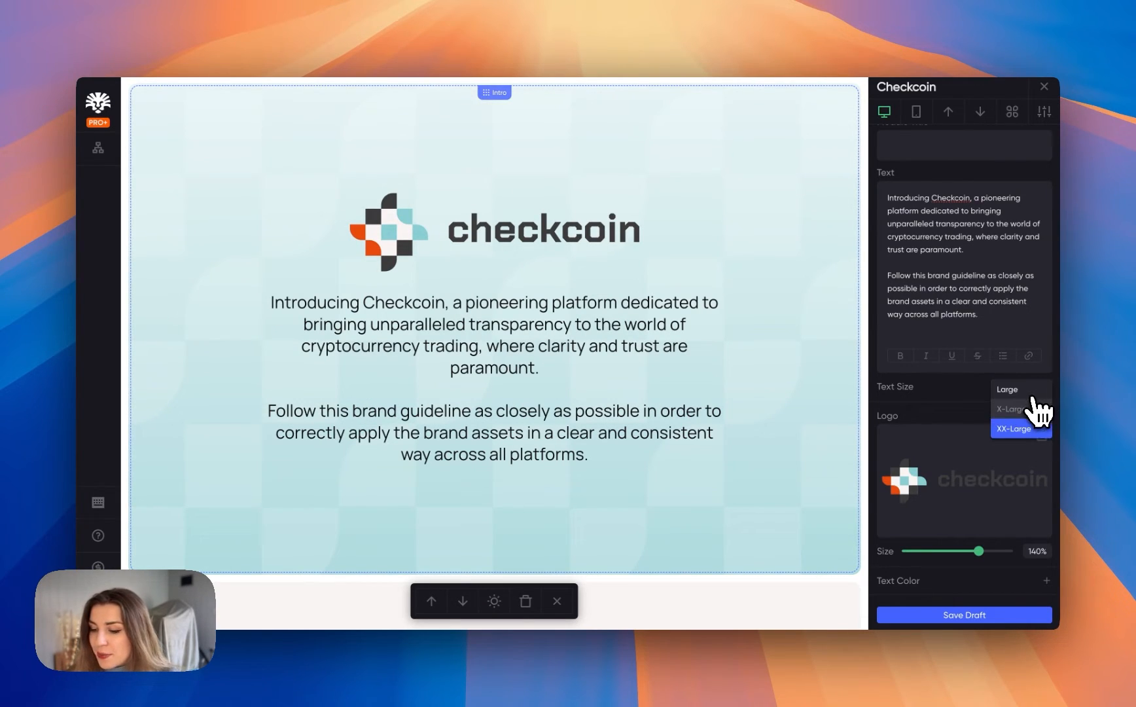
click(1011, 389)
- Add a text color to the Intro module and apply the dark grey brand color 3C3C3B
scroll(967, 416, down, 3)
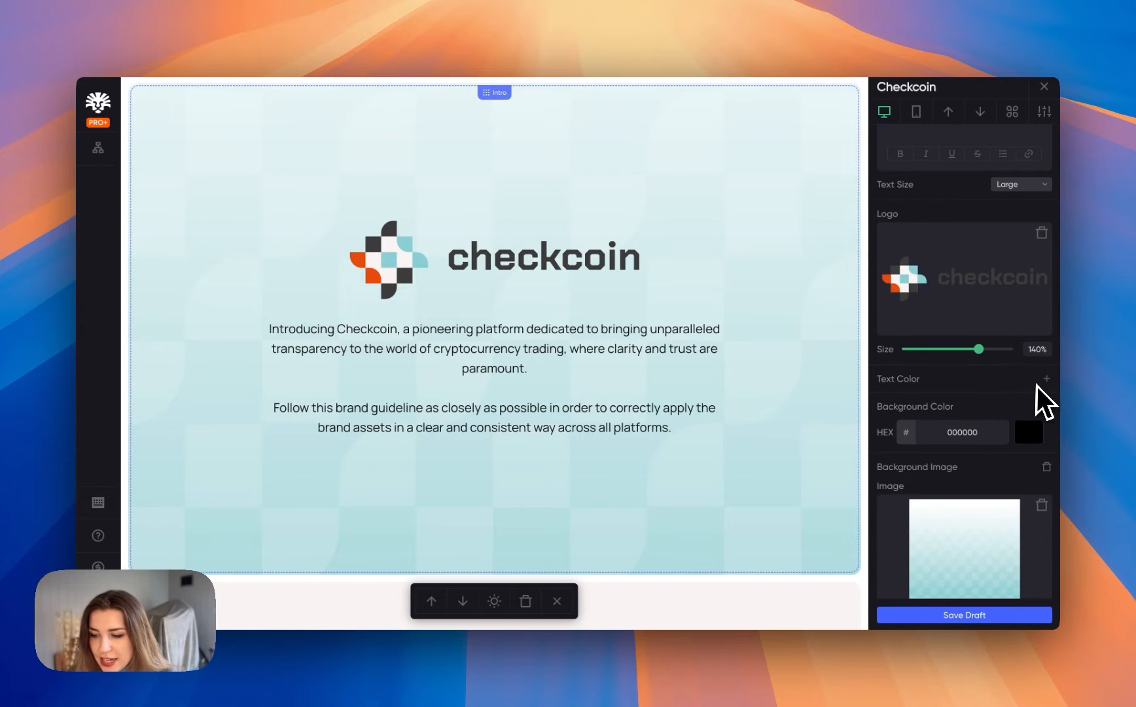
click(1046, 379)
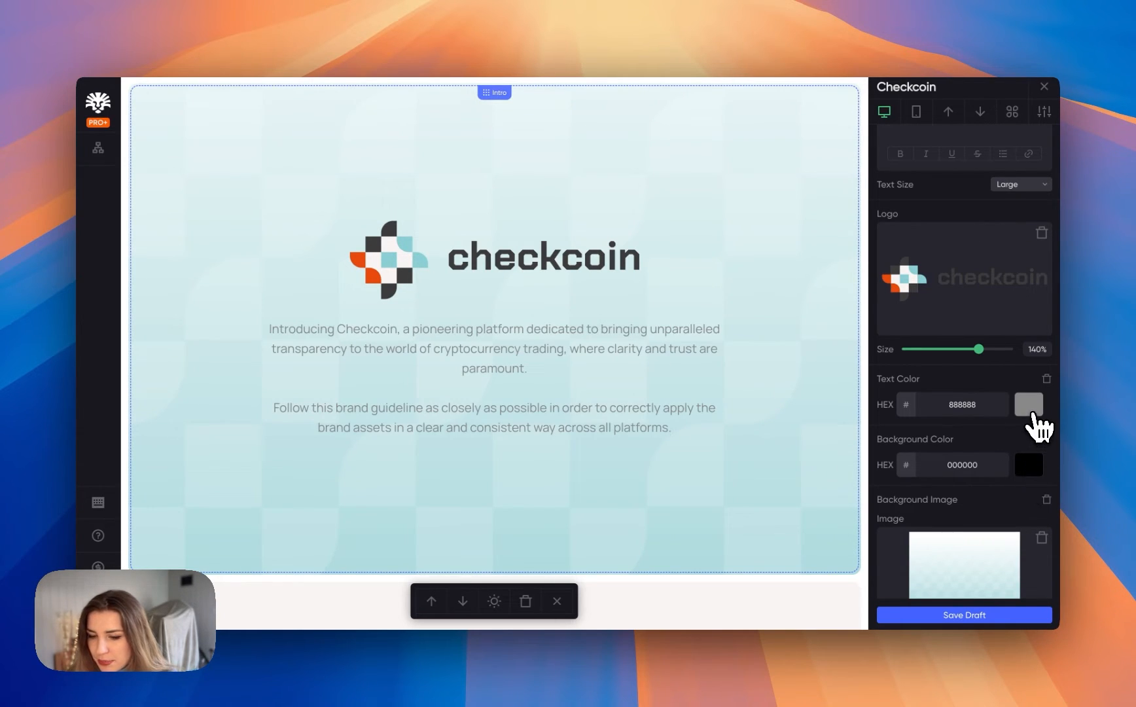
click(1031, 409)
click(557, 414)
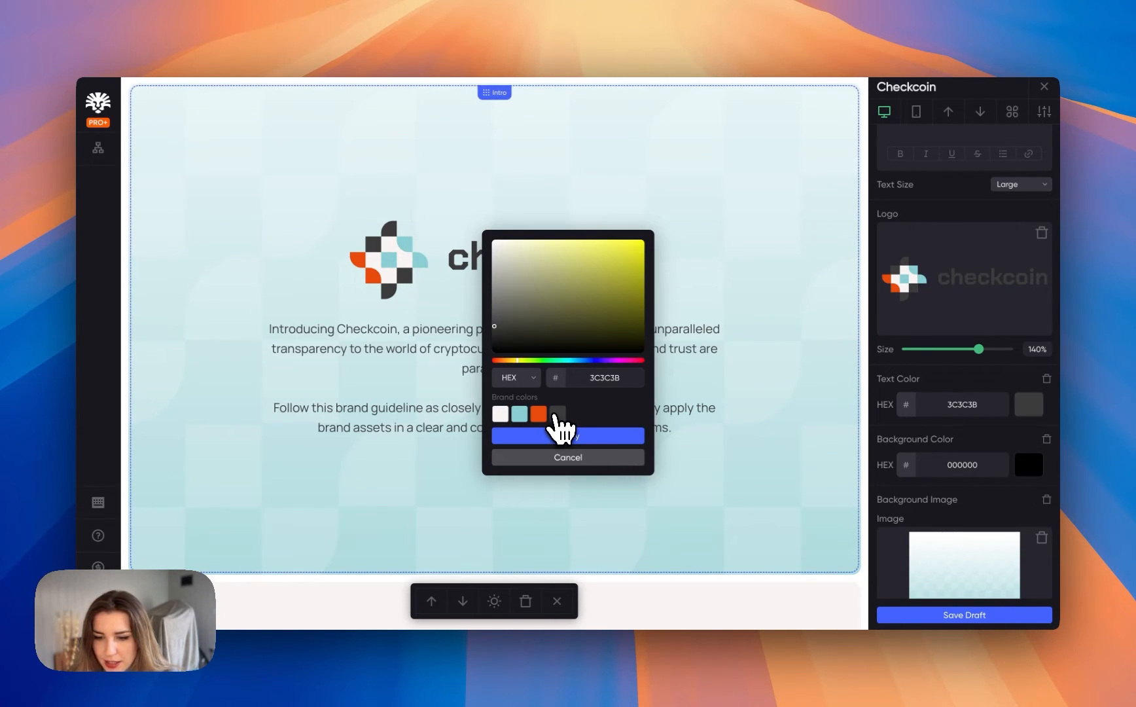
click(568, 437)
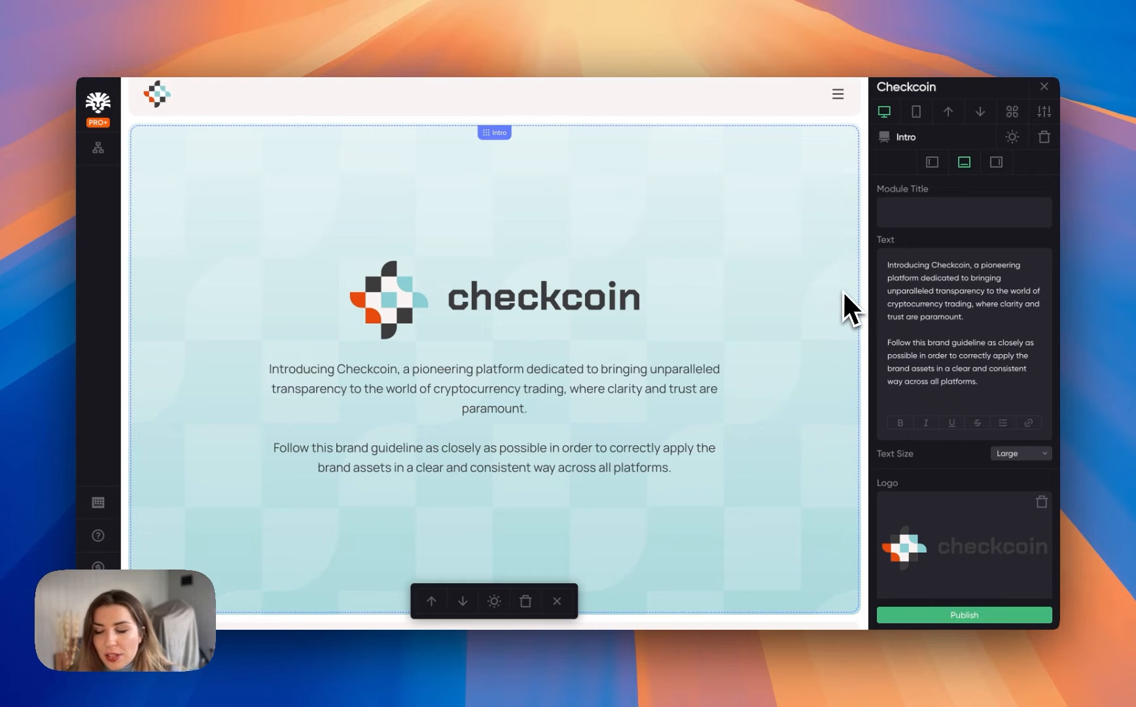
- Try the Intro layouts with the logo left and right of the text, and restore the centered layout
click(933, 162)
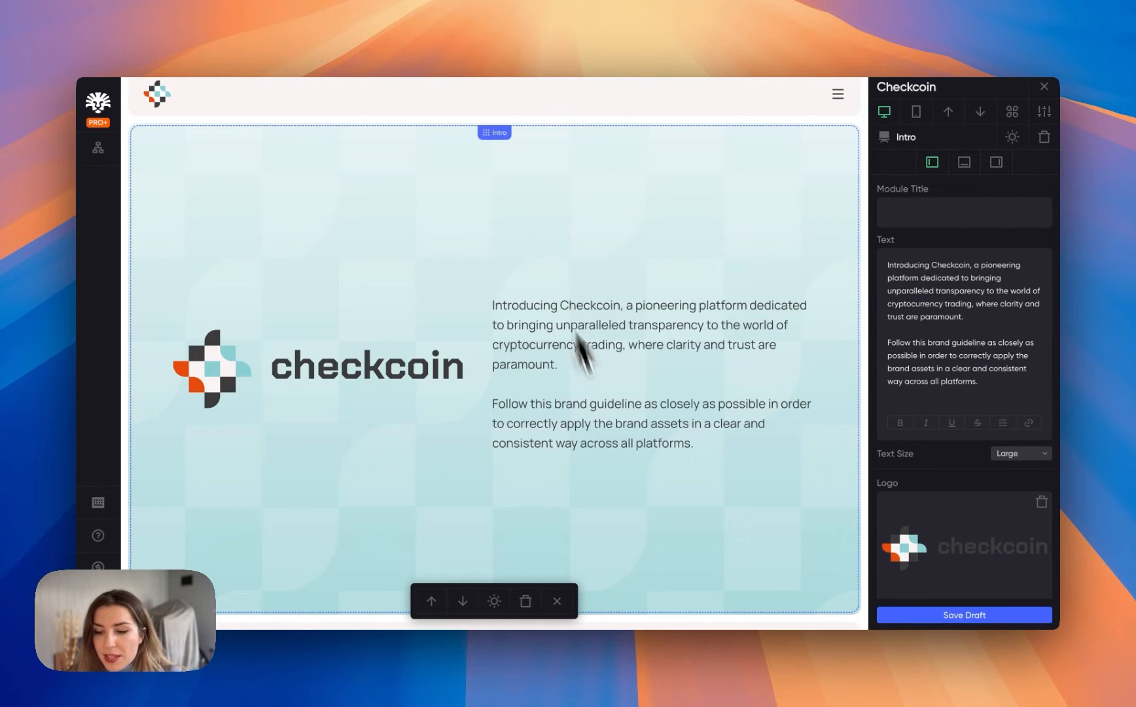
click(996, 162)
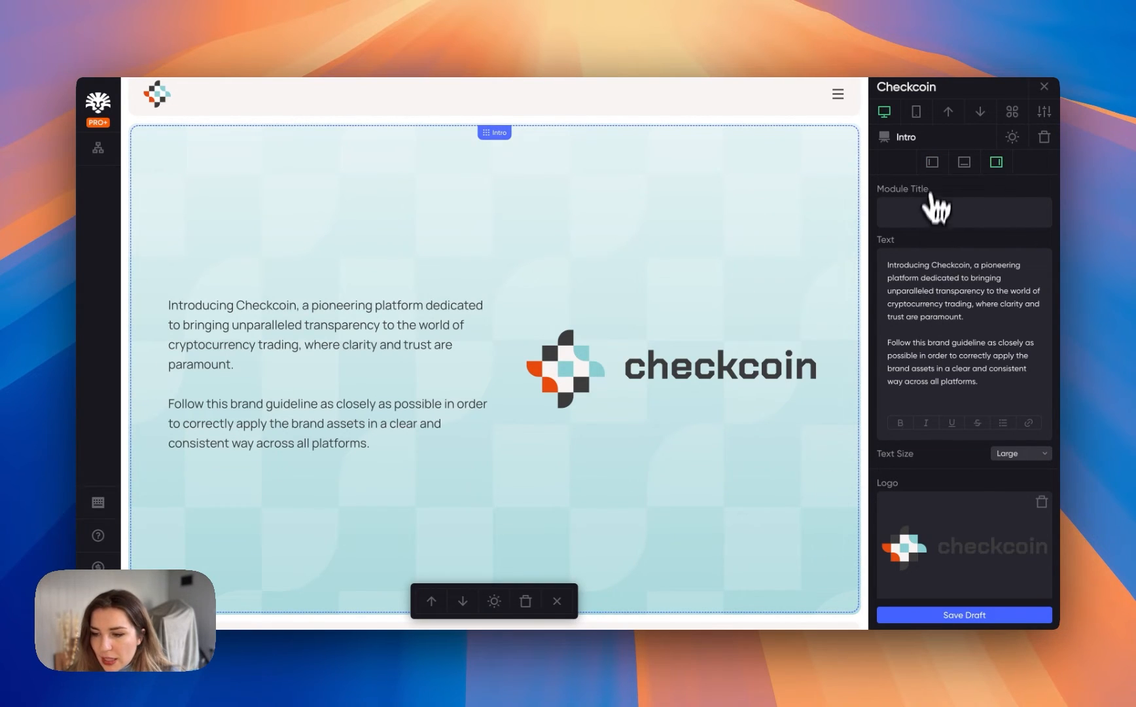
click(964, 163)
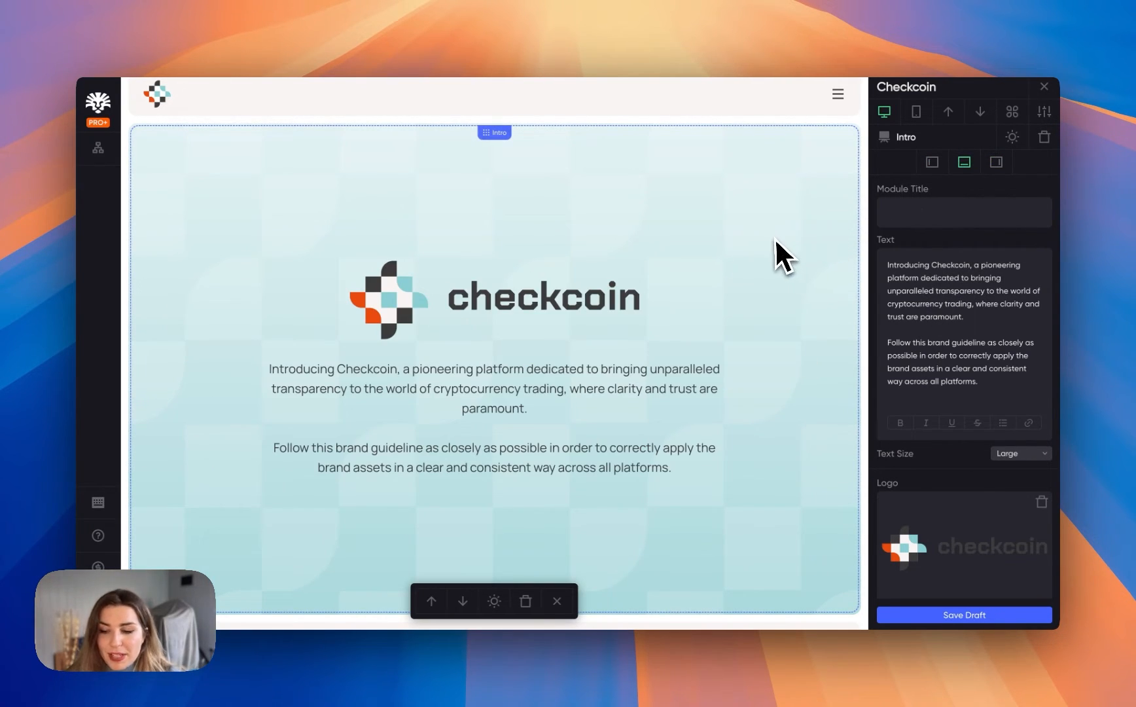
- Enlarge the logo in the Main Logo module to 140%
scroll(784, 311, down, 5)
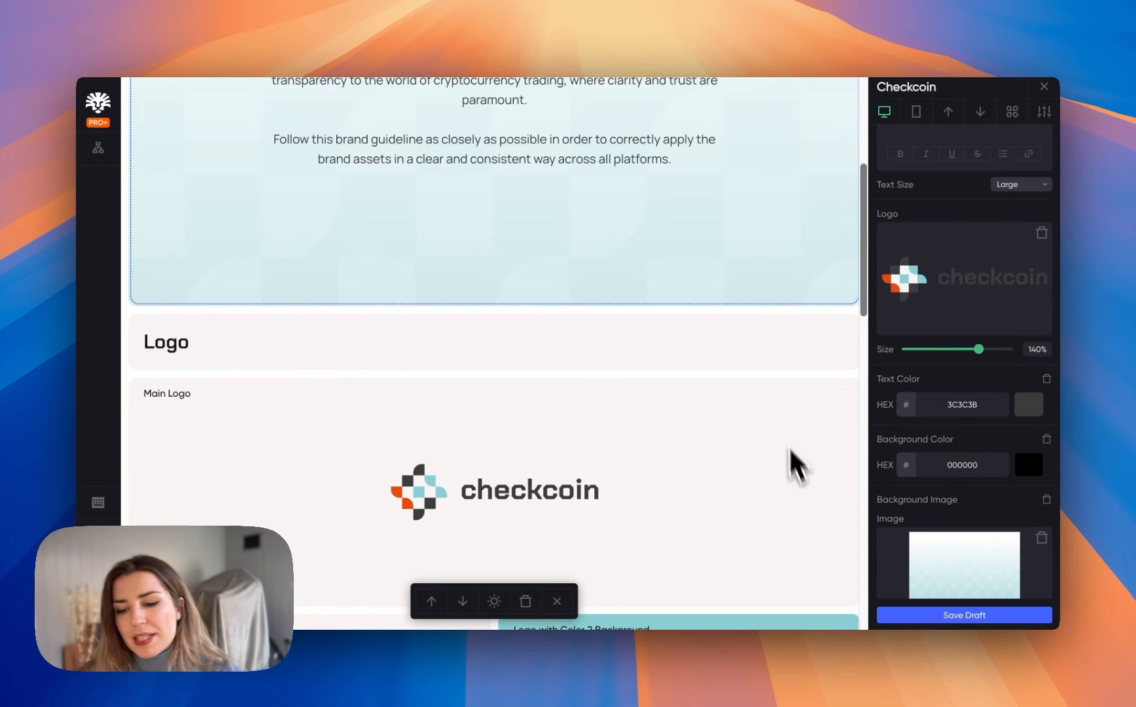
scroll(748, 329, down, 3)
click(460, 241)
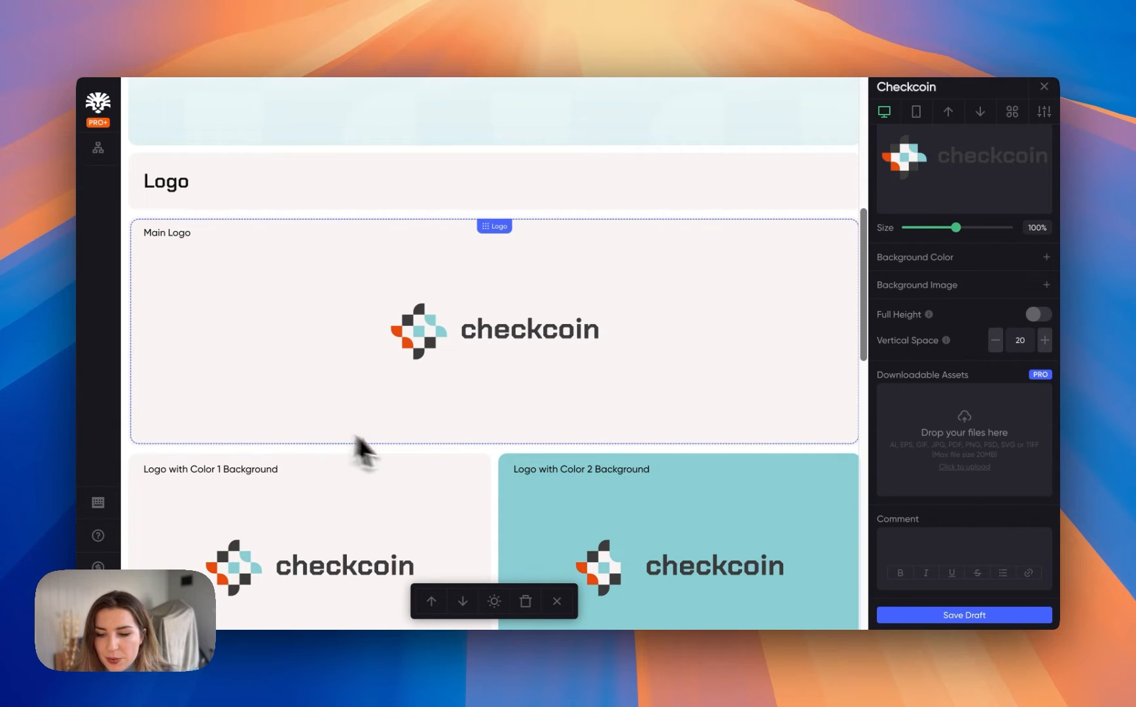
scroll(749, 333, down, 1)
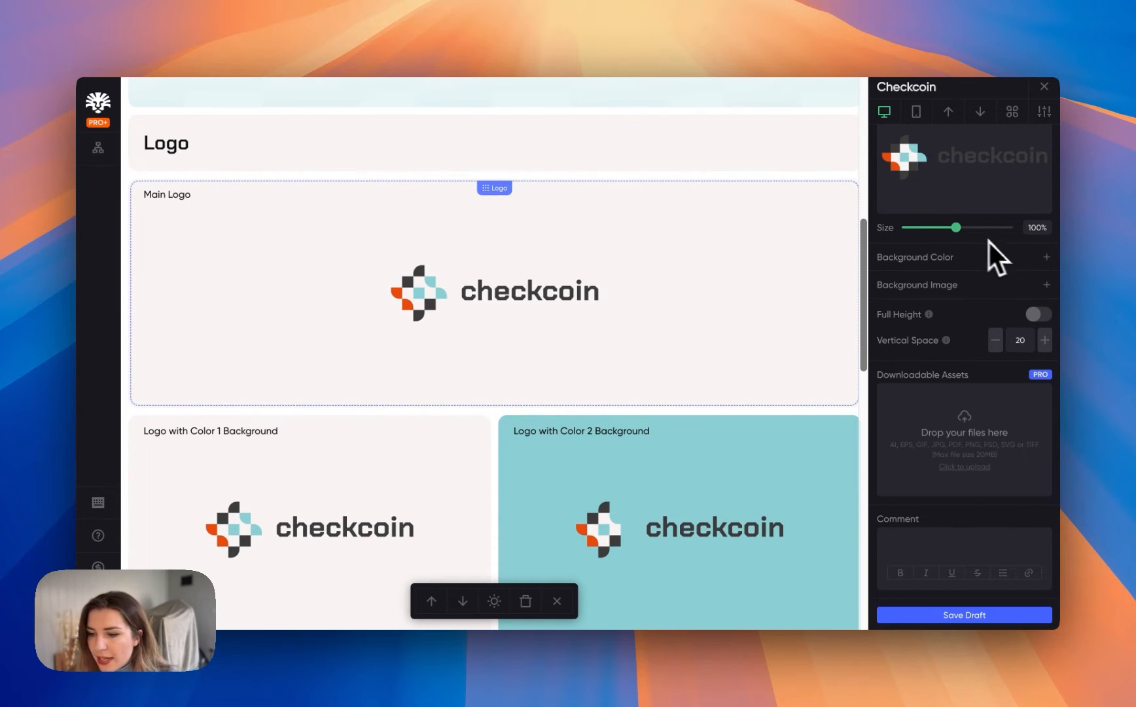
drag(957, 227, 979, 225)
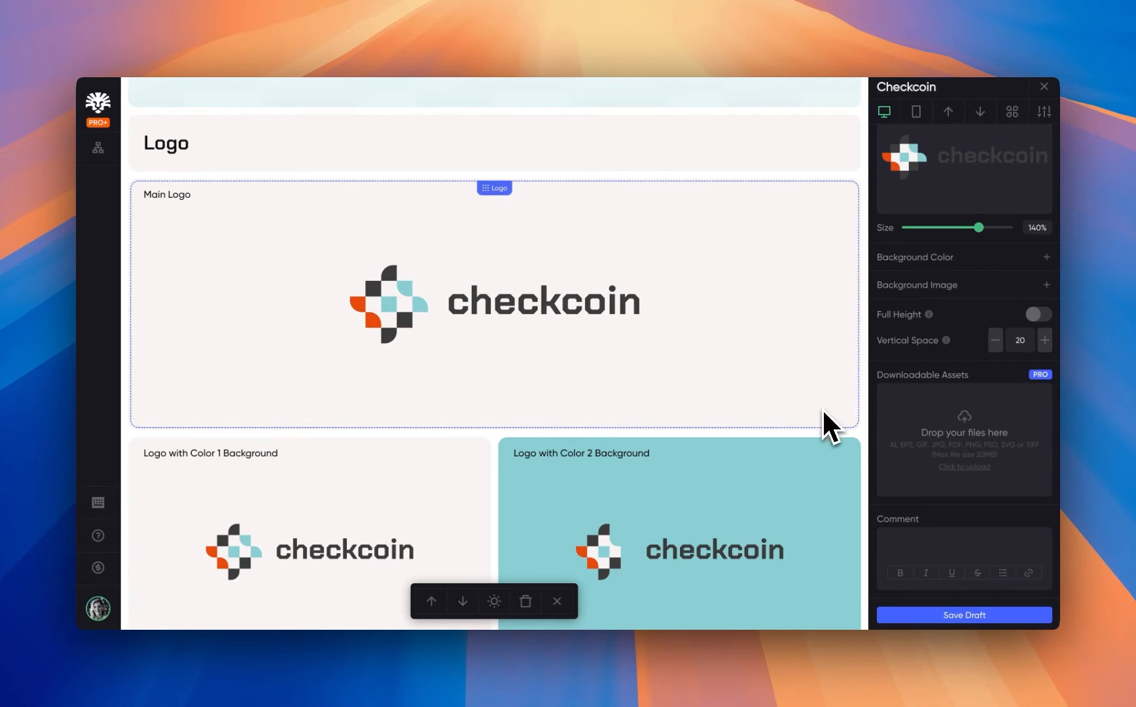
- Try Full Height on the Main Logo module and turn it back off
click(1039, 314)
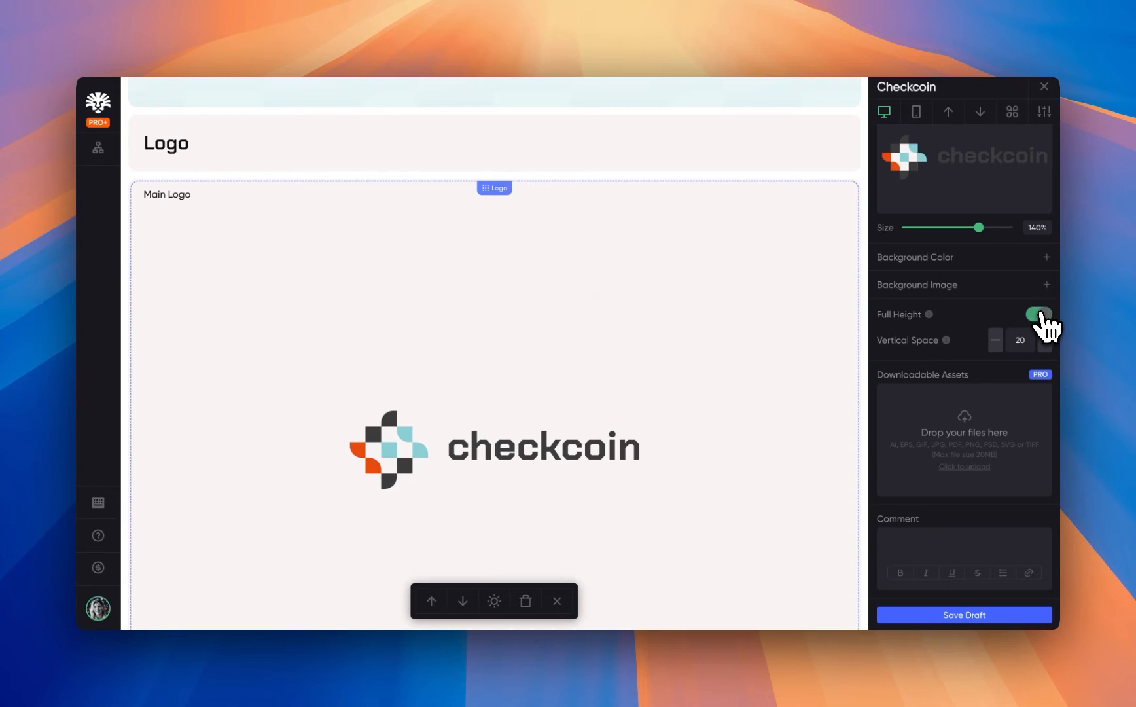
scroll(842, 419, down, 5)
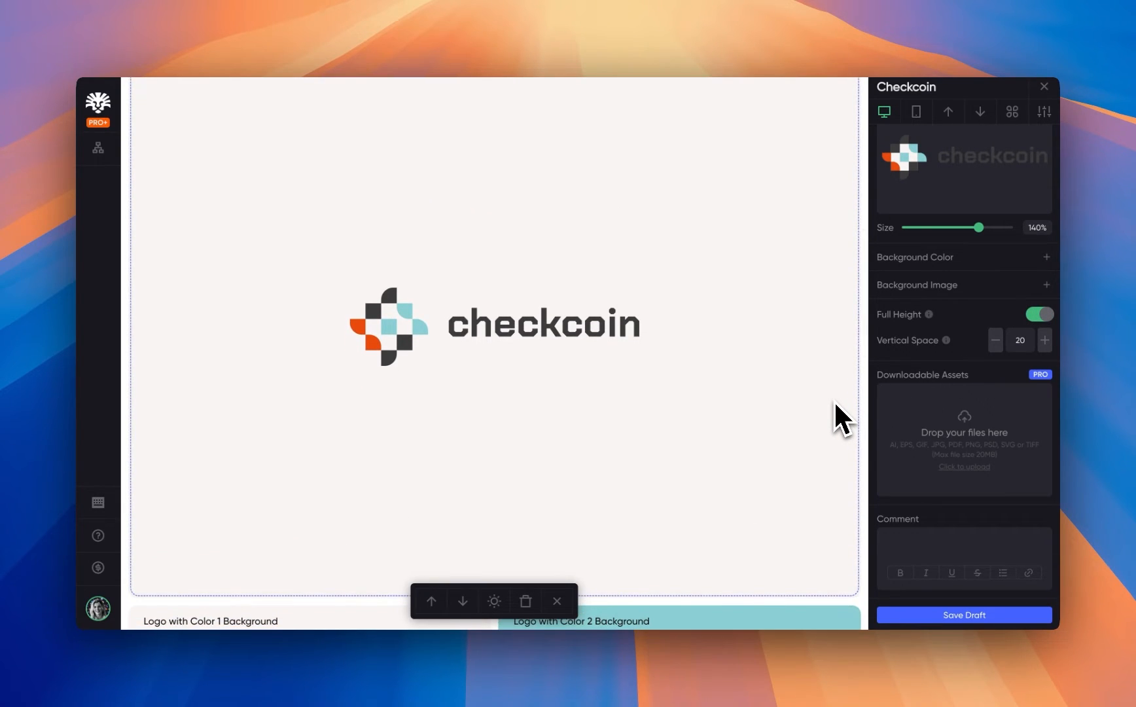
scroll(840, 419, up, 1)
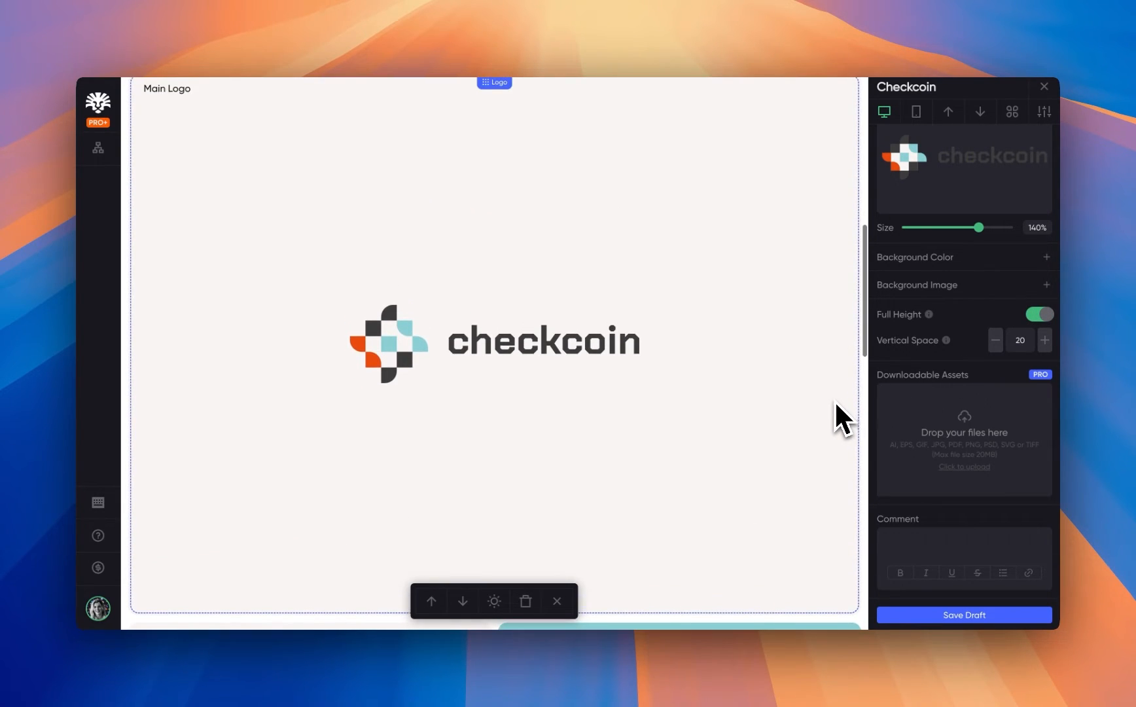
click(1040, 315)
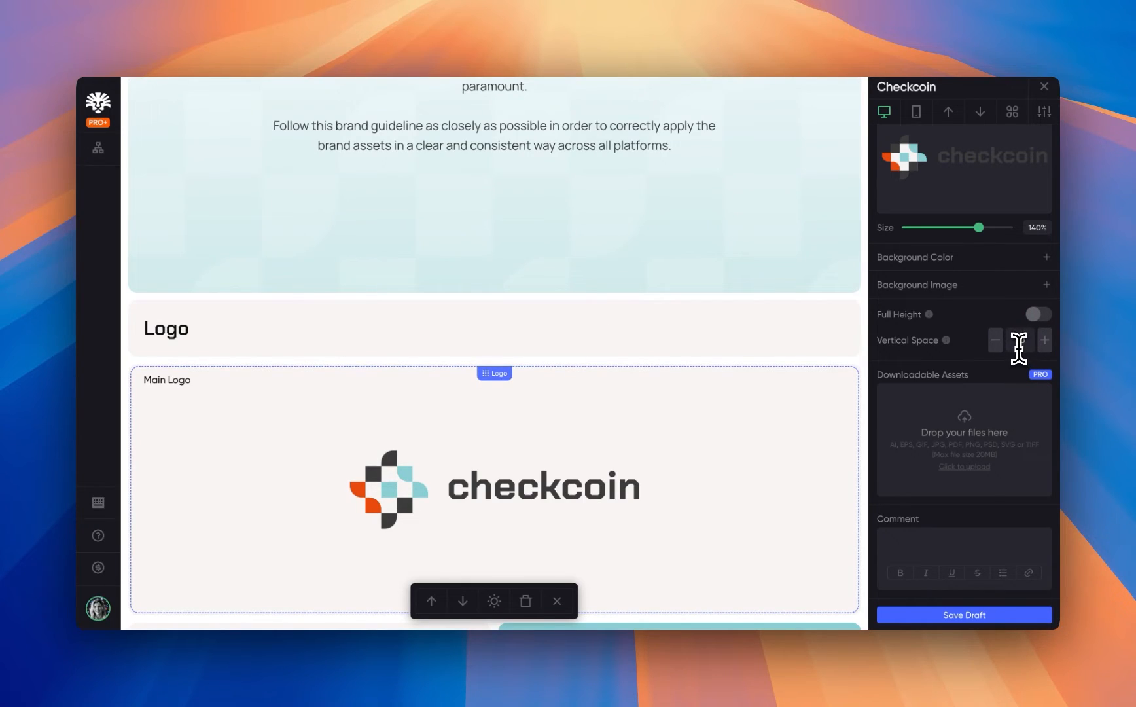
- Set the Main Logo module's vertical space to 60
text(6)
key(Return)
scroll(856, 390, down, 3)
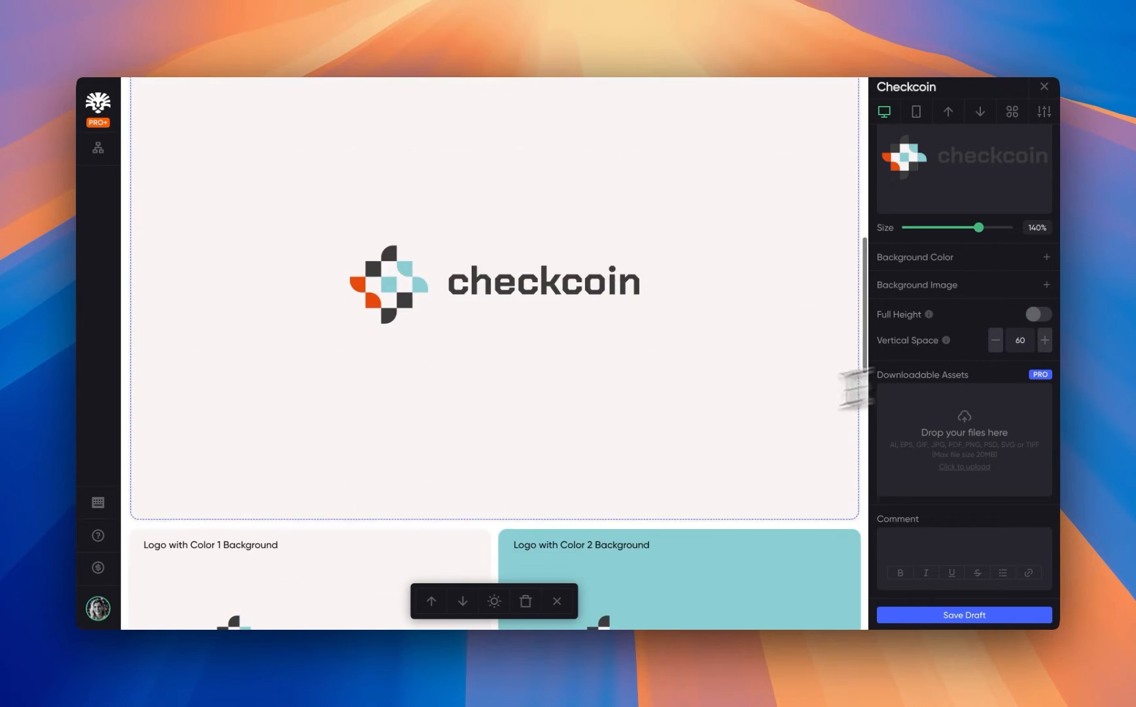
- Set the vertical space of the Color 1 and Color 2 background logo modules to 40
scroll(708, 426, down, 5)
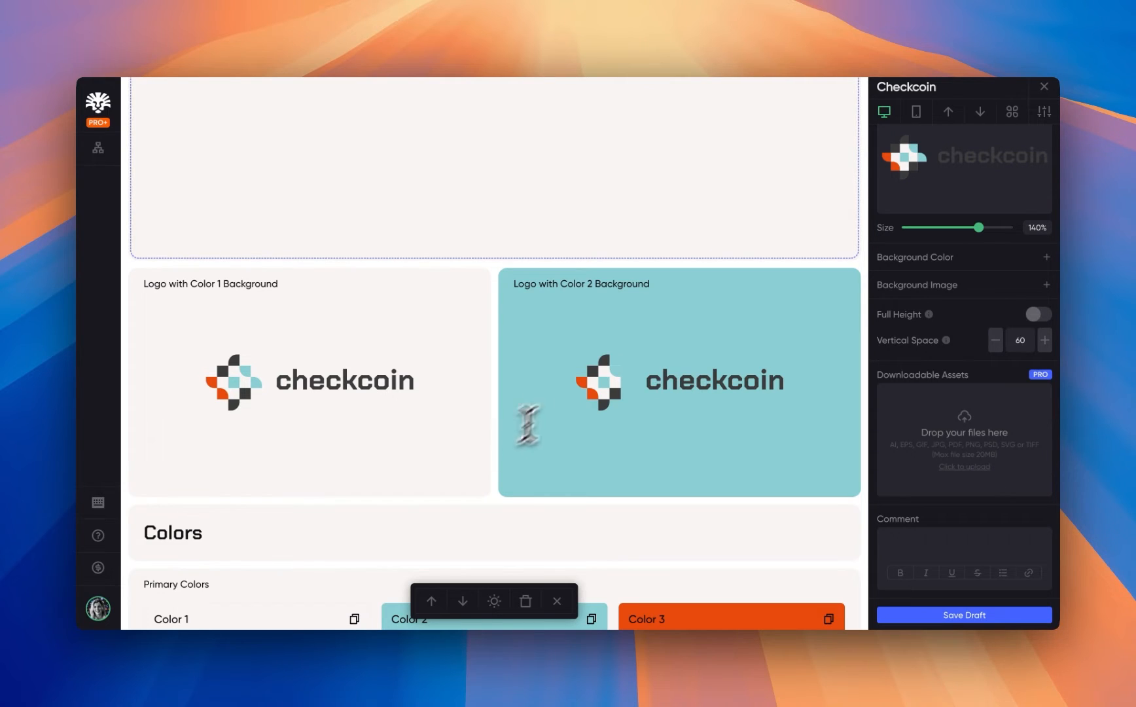
click(648, 347)
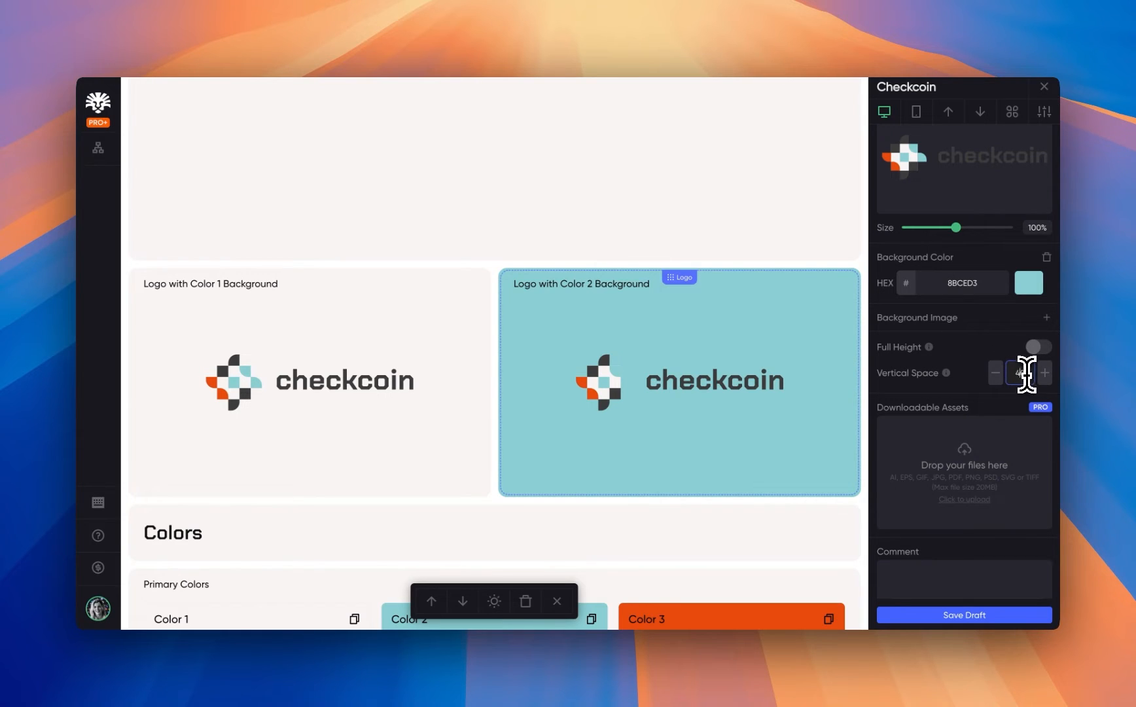
click(451, 448)
double_click(1019, 375)
text(40)
click(807, 395)
click(809, 219)
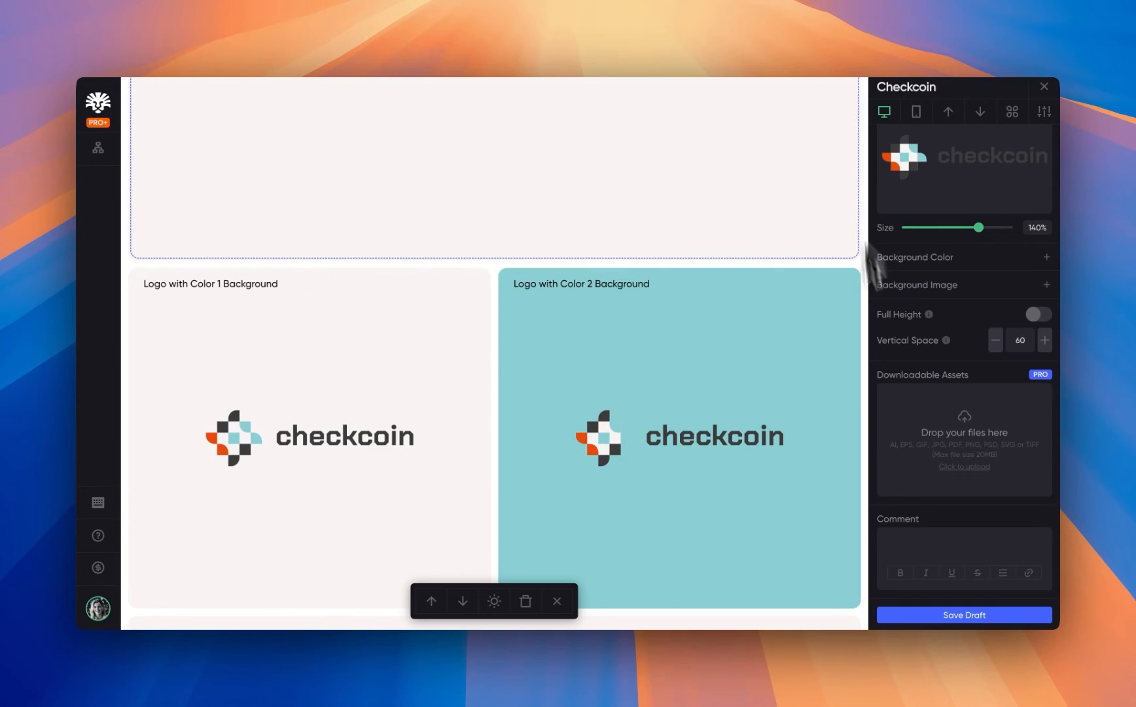
scroll(763, 185, up, 3)
scroll(759, 262, down, 5)
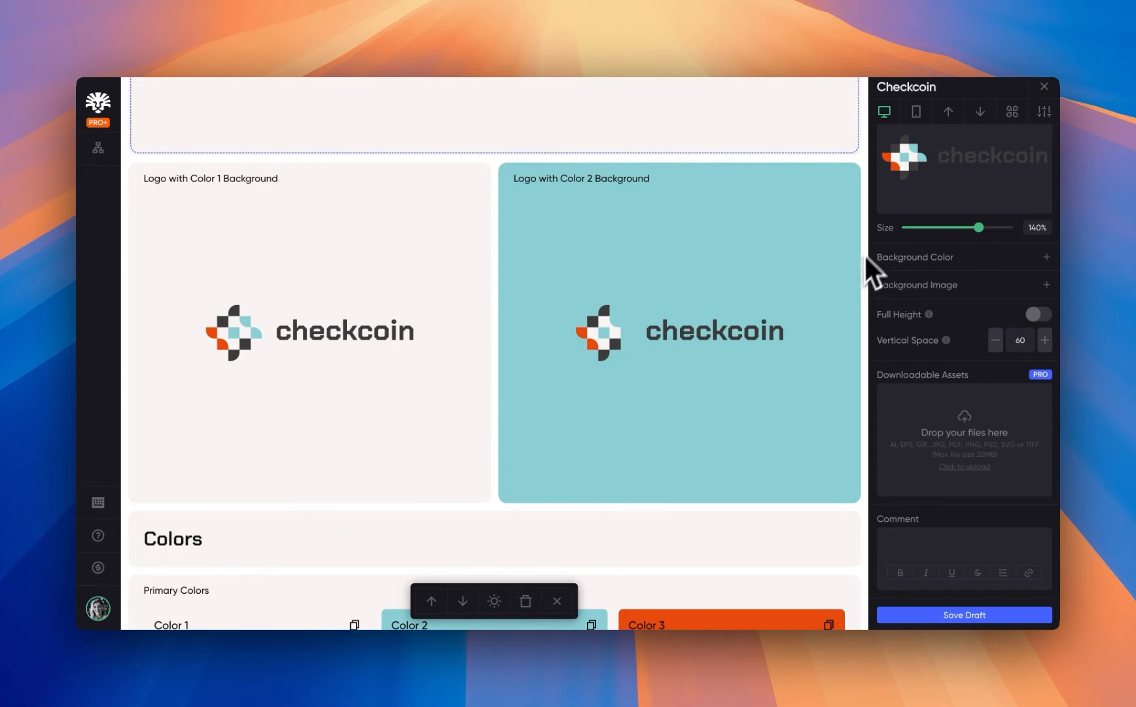
- Add a Stack module between the two colored-background logos and the Colors section title
scroll(837, 418, down, 1)
click(1012, 112)
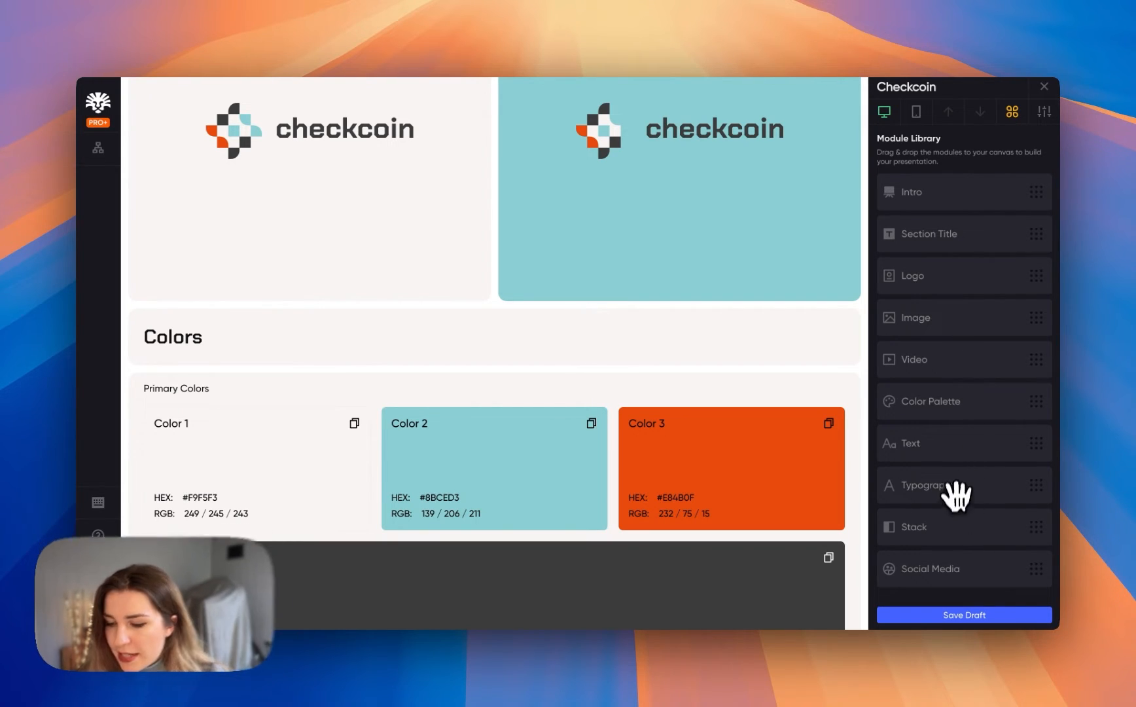
drag(958, 528, 713, 307)
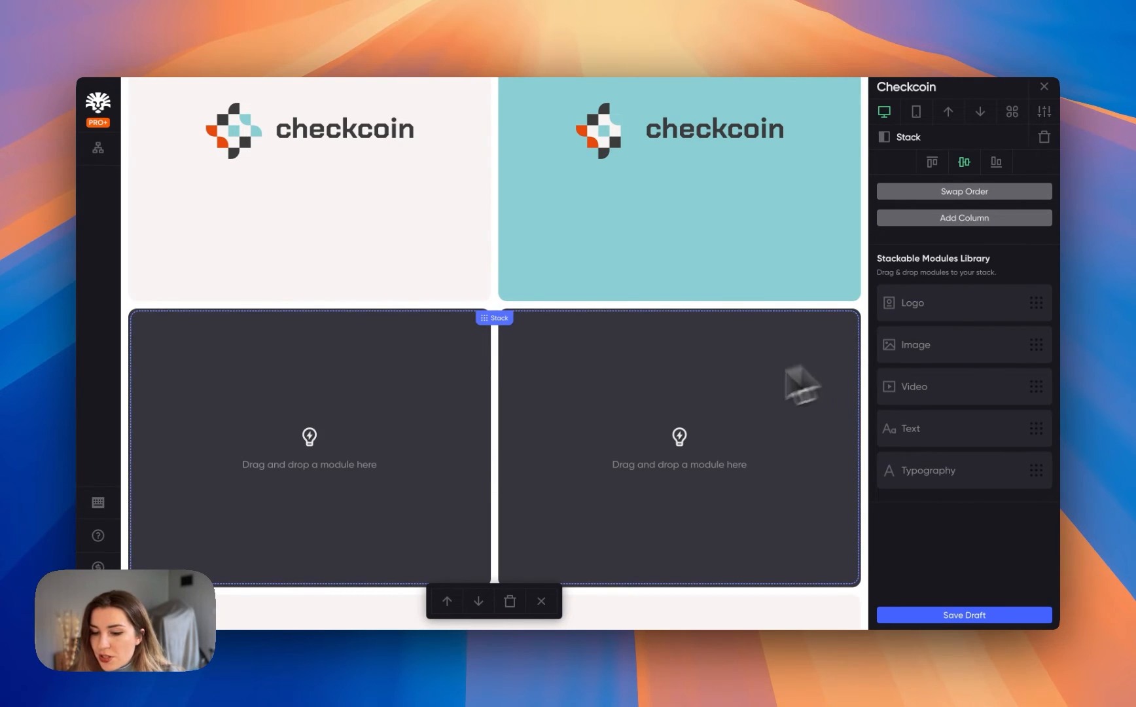
- Fill the new stack with a Text module in the first column and a Logo module in the second
drag(966, 302, 744, 382)
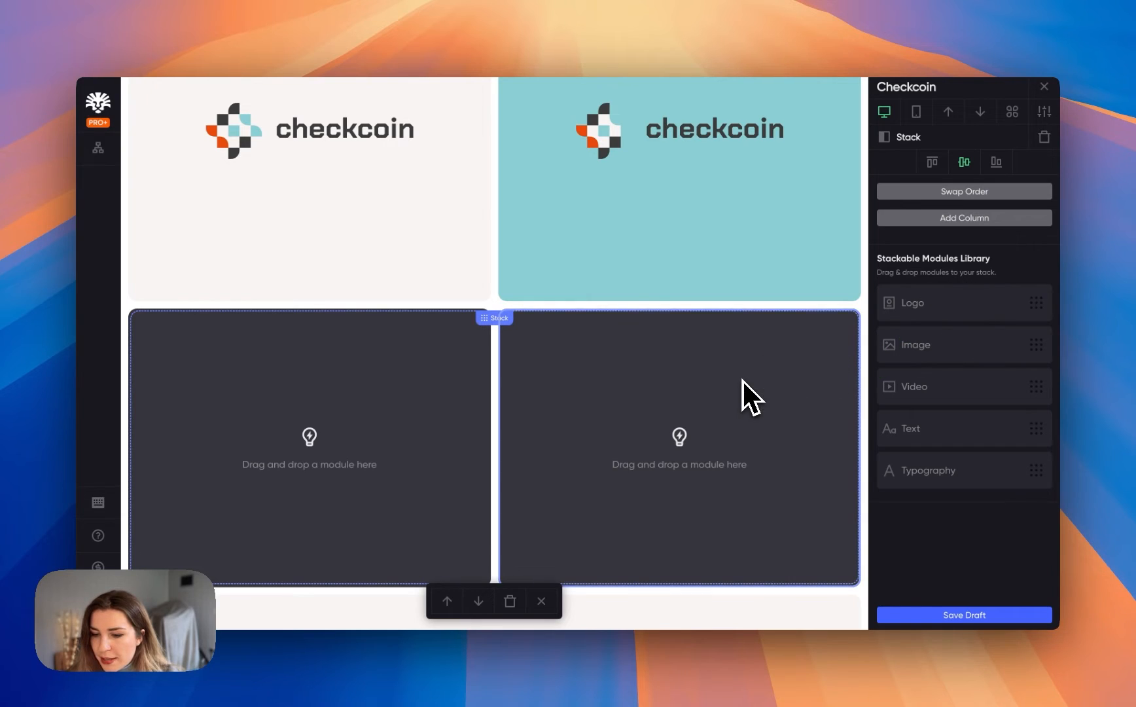
drag(985, 441, 433, 463)
- Set the background of the "Logo with Color 2 Background" module to the orange brand color E84B0F
scroll(527, 337, up, 4)
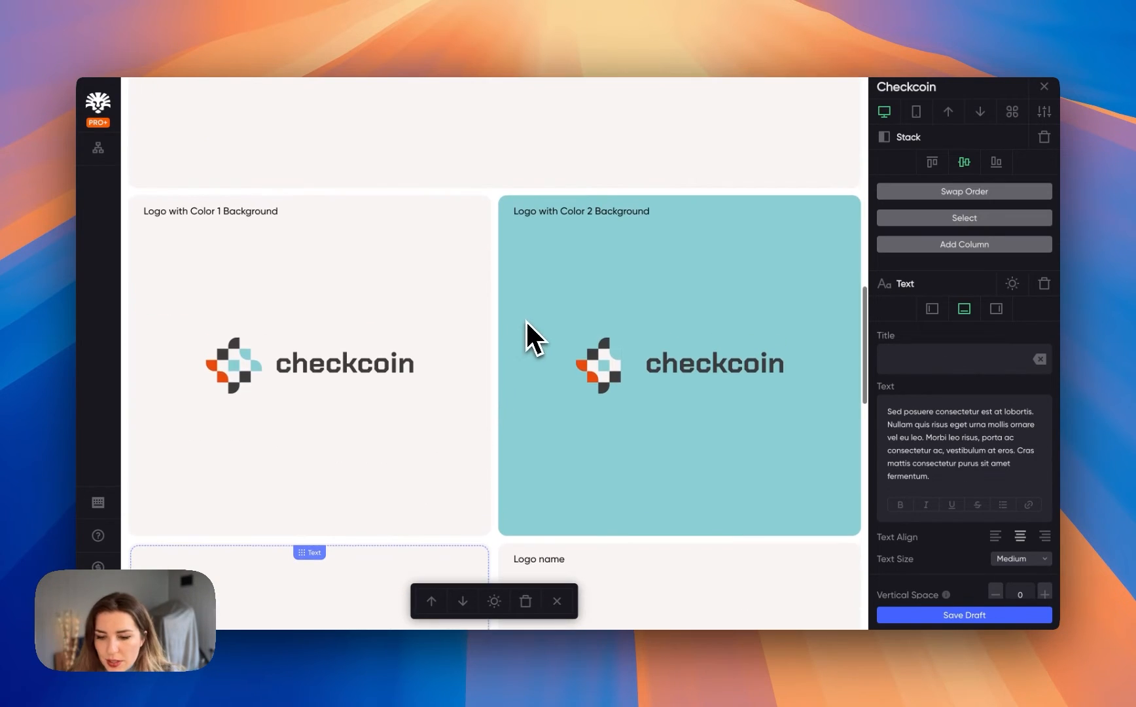
click(682, 303)
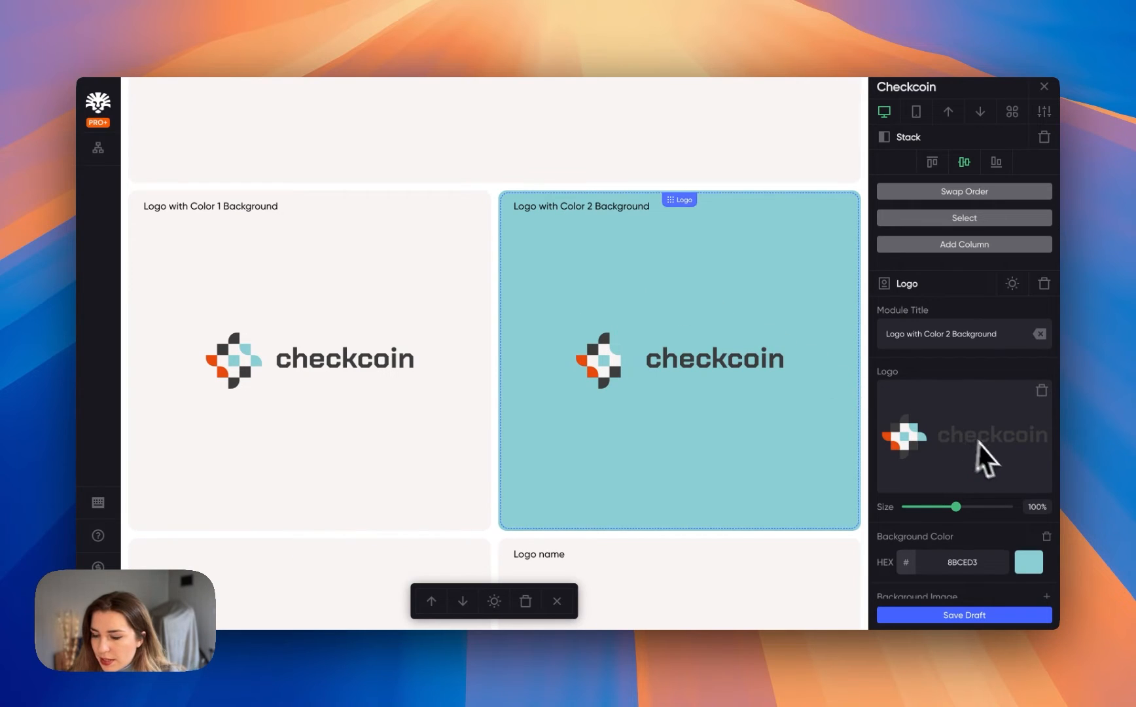
scroll(988, 503, down, 1)
scroll(990, 504, down, 1)
click(1029, 511)
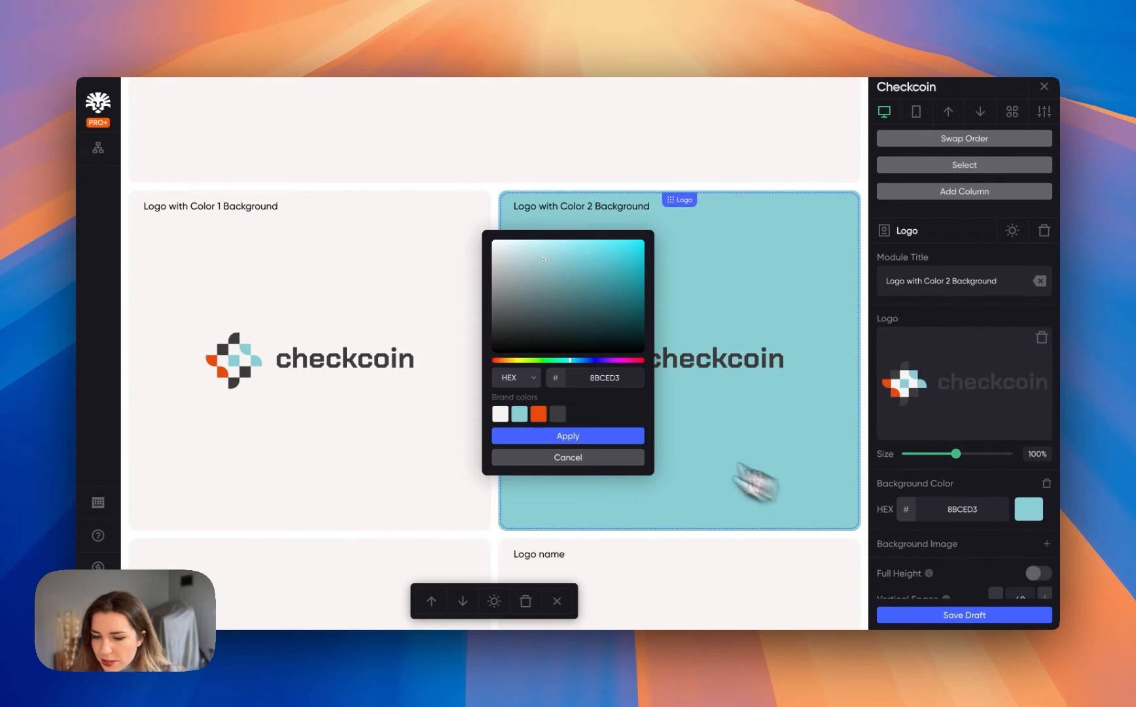
click(539, 414)
click(545, 435)
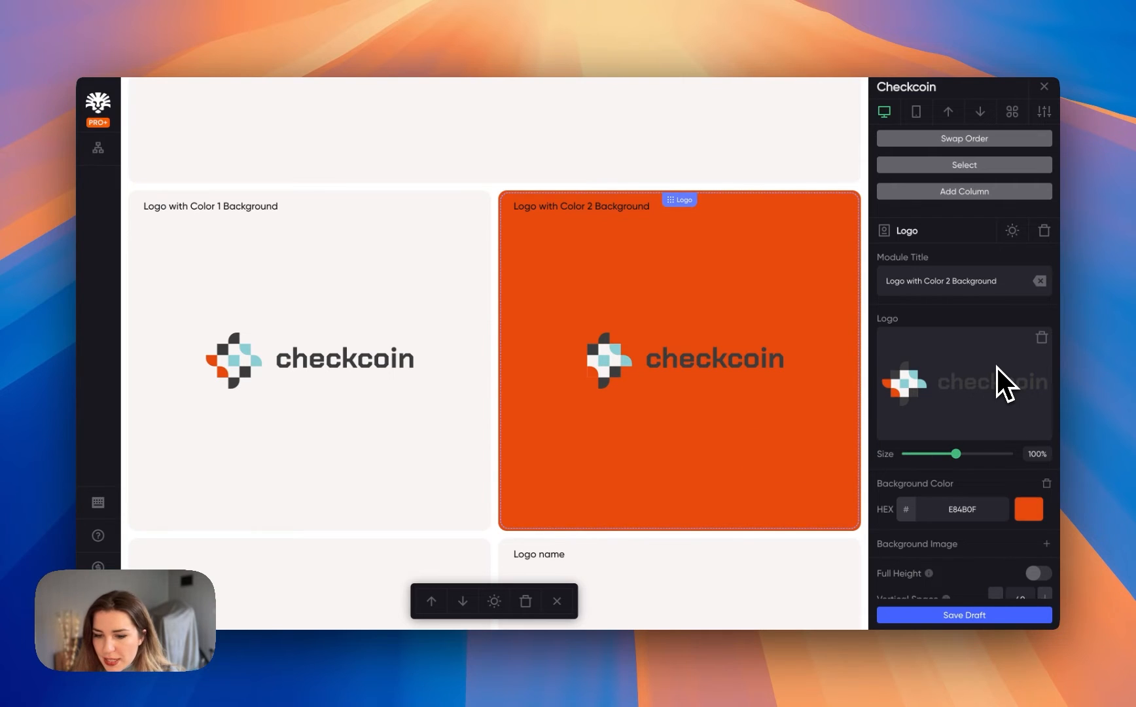
- Set the background of the "Logo with Color 1 Background" module to the teal brand color 8BCED3
click(464, 272)
click(1029, 510)
click(519, 414)
click(531, 437)
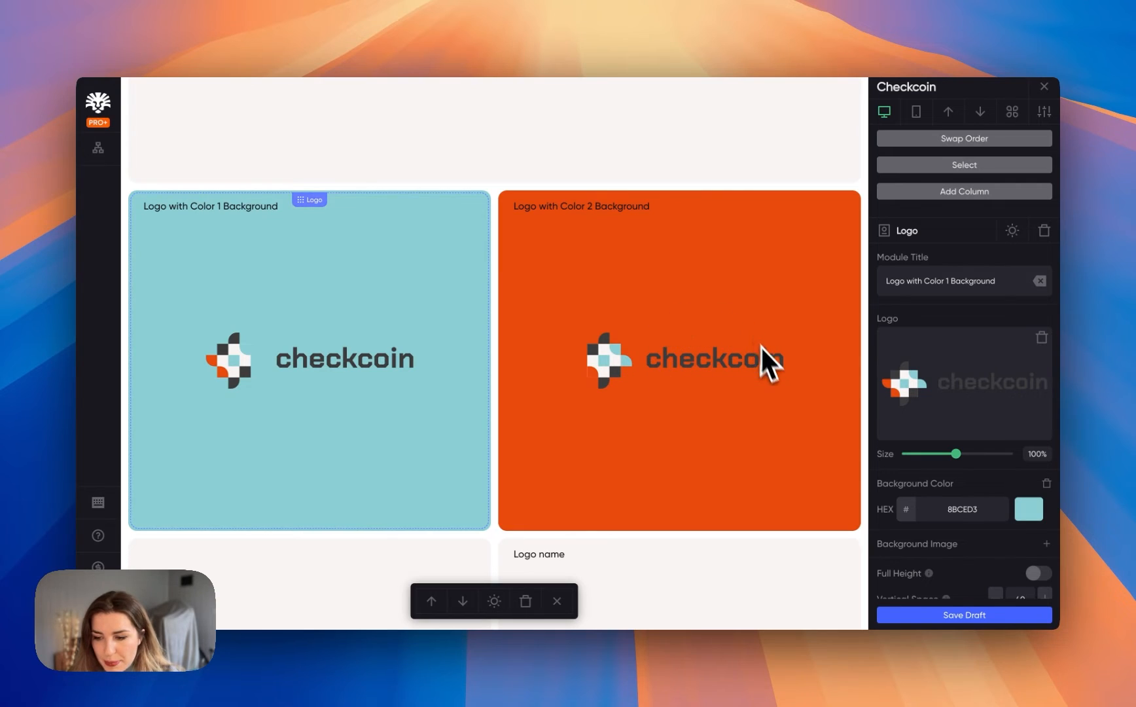
- Replace the logo on the orange background with Checkcoin Logo Black.svg from the Brand > Logos > Black Logo folder
click(765, 357)
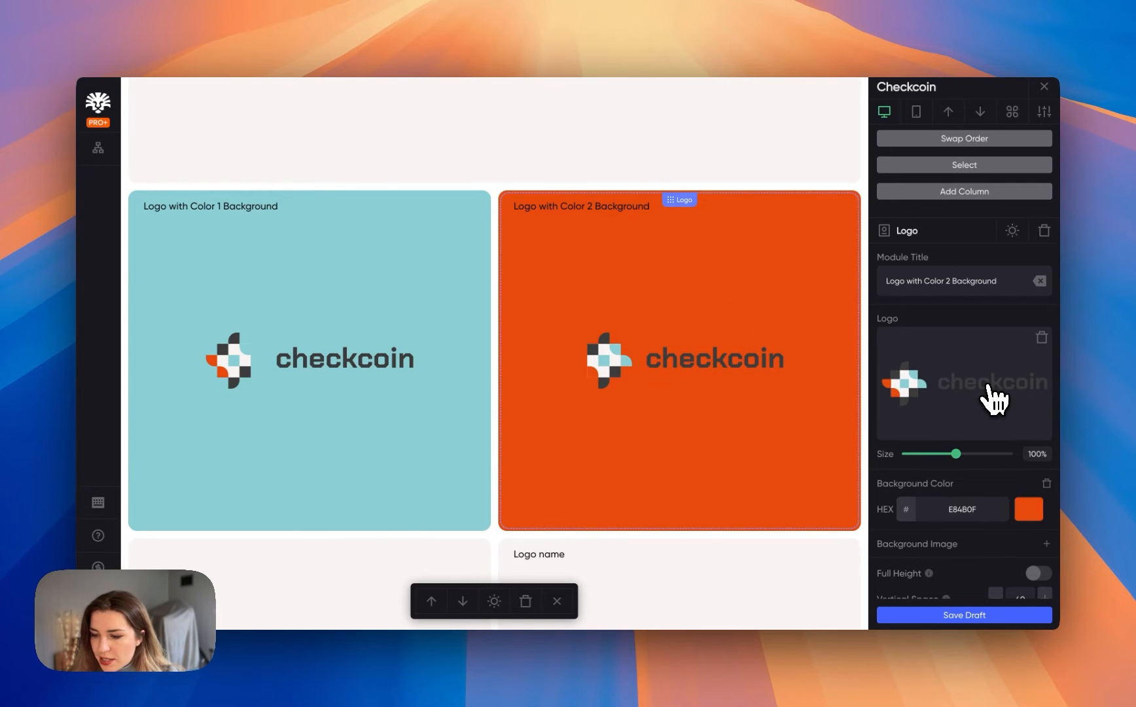
click(1037, 345)
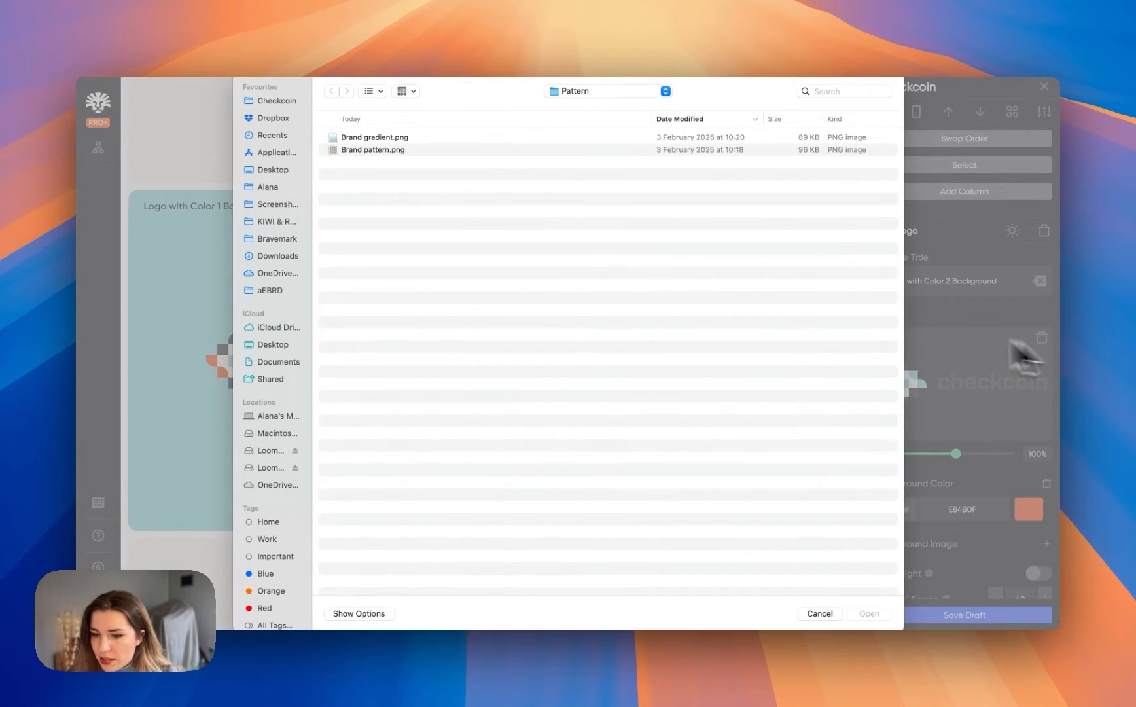
click(666, 91)
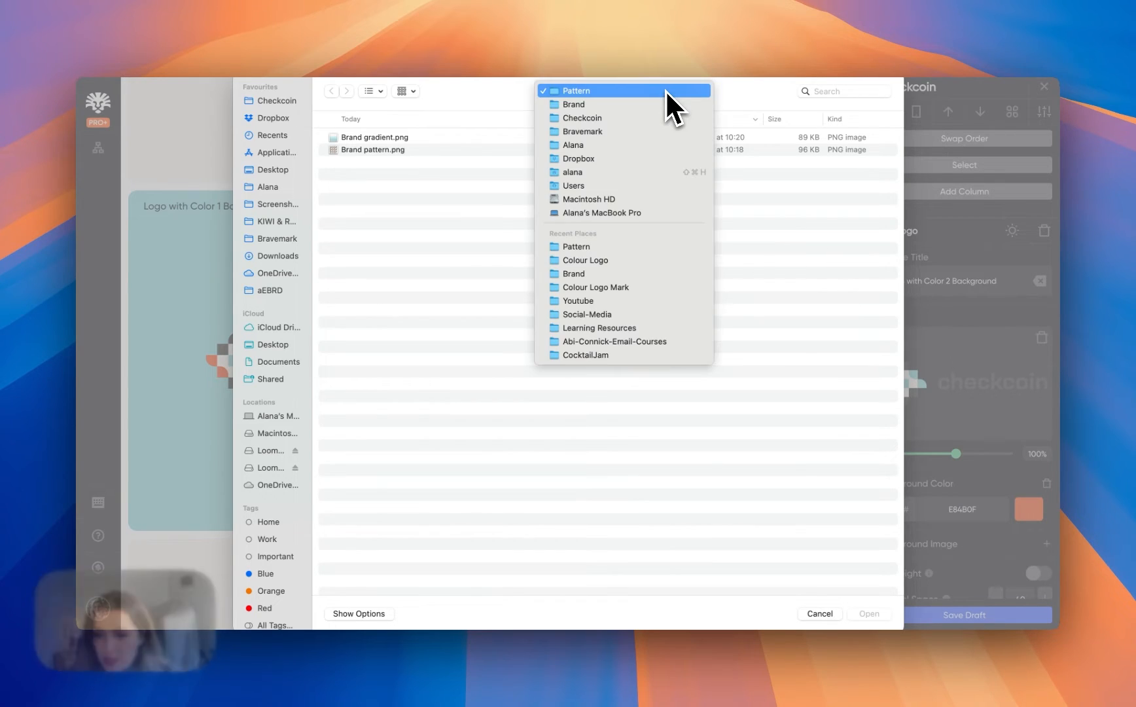
click(618, 105)
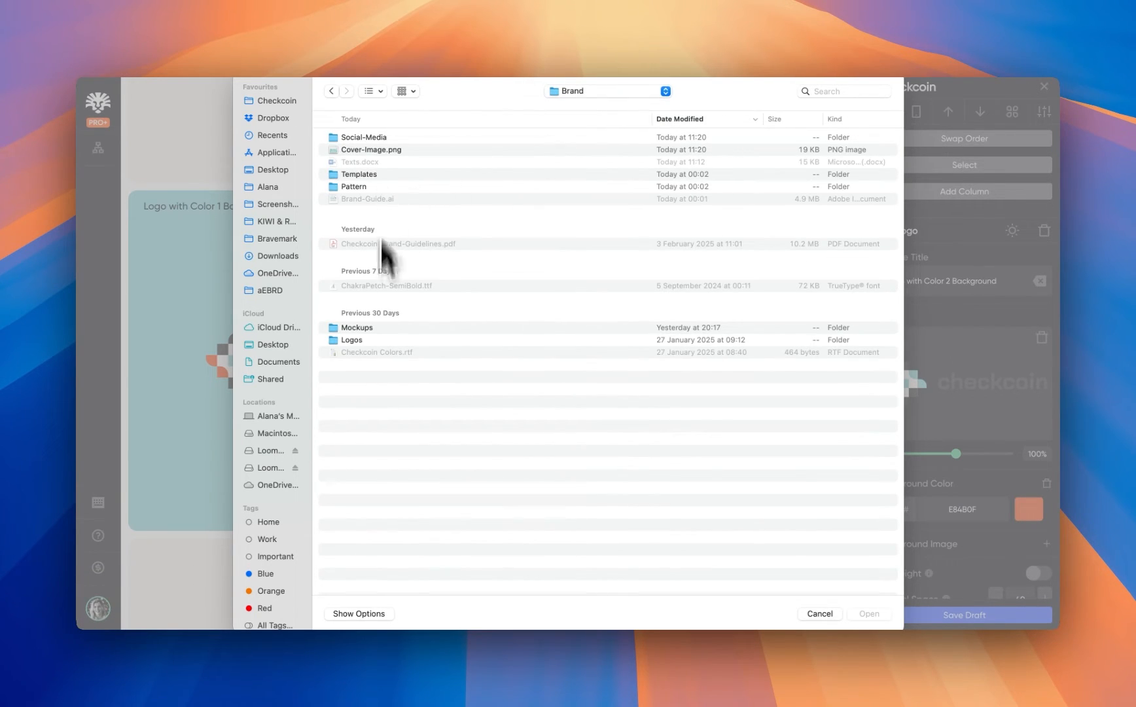
double_click(449, 339)
double_click(385, 187)
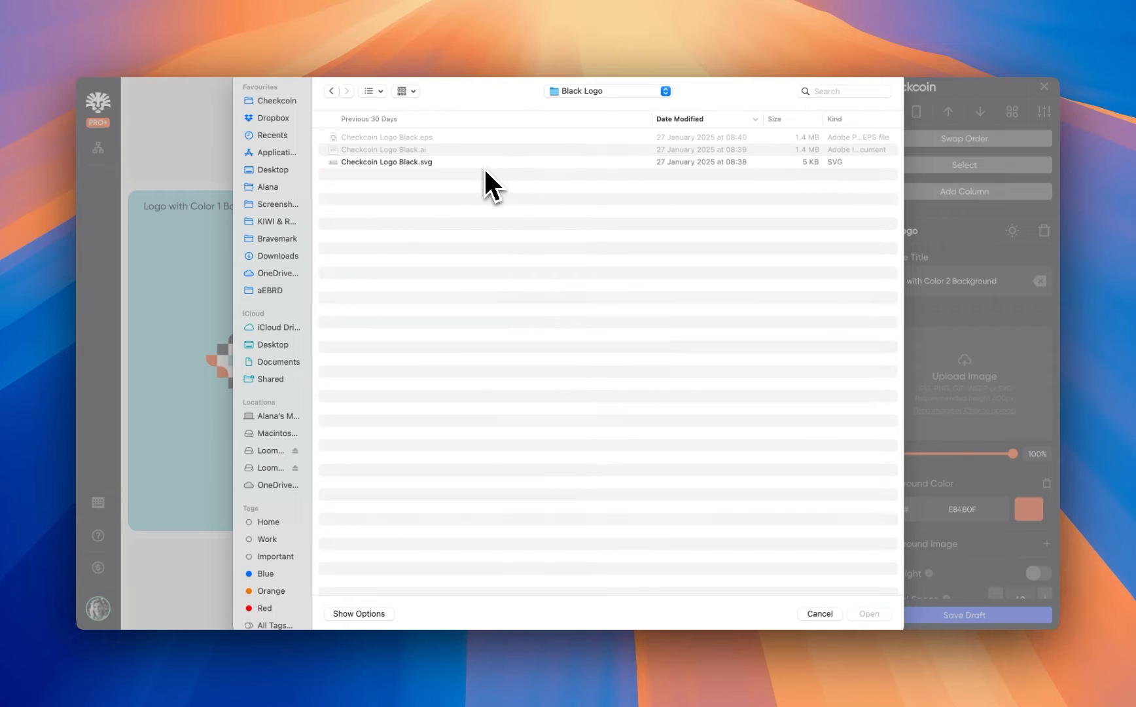
click(485, 164)
click(870, 613)
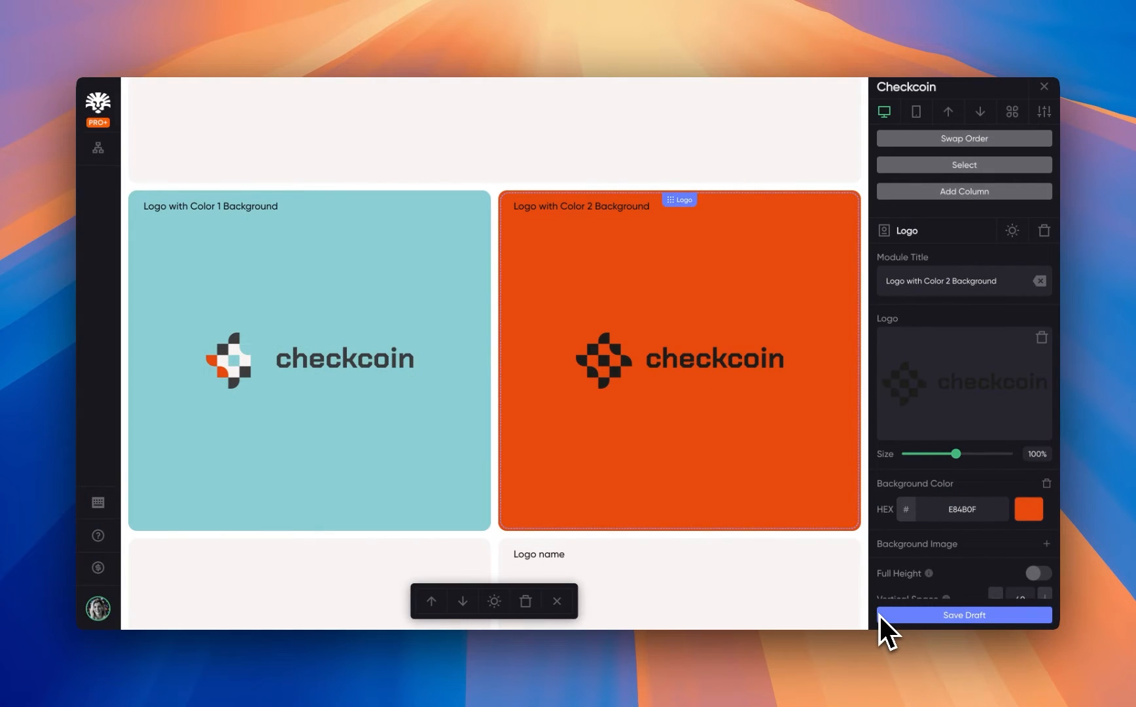
- Replace the logo on the teal background with Checkcoin Logo White.svg from the White Logo folder
click(340, 343)
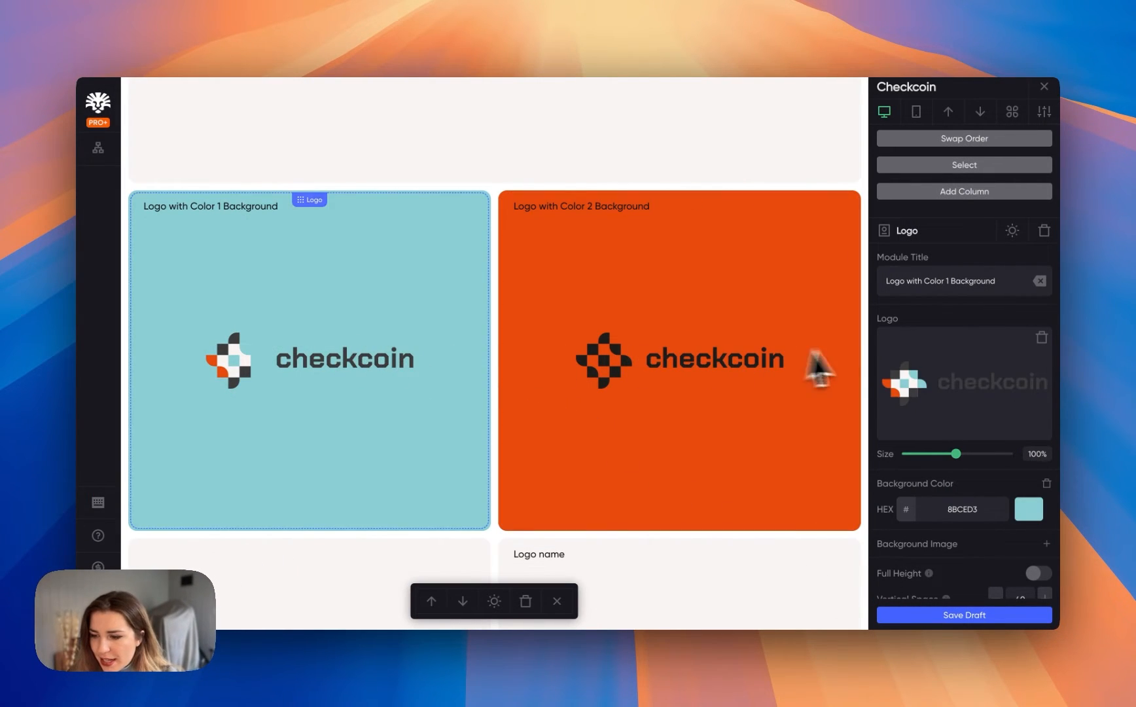
click(1043, 339)
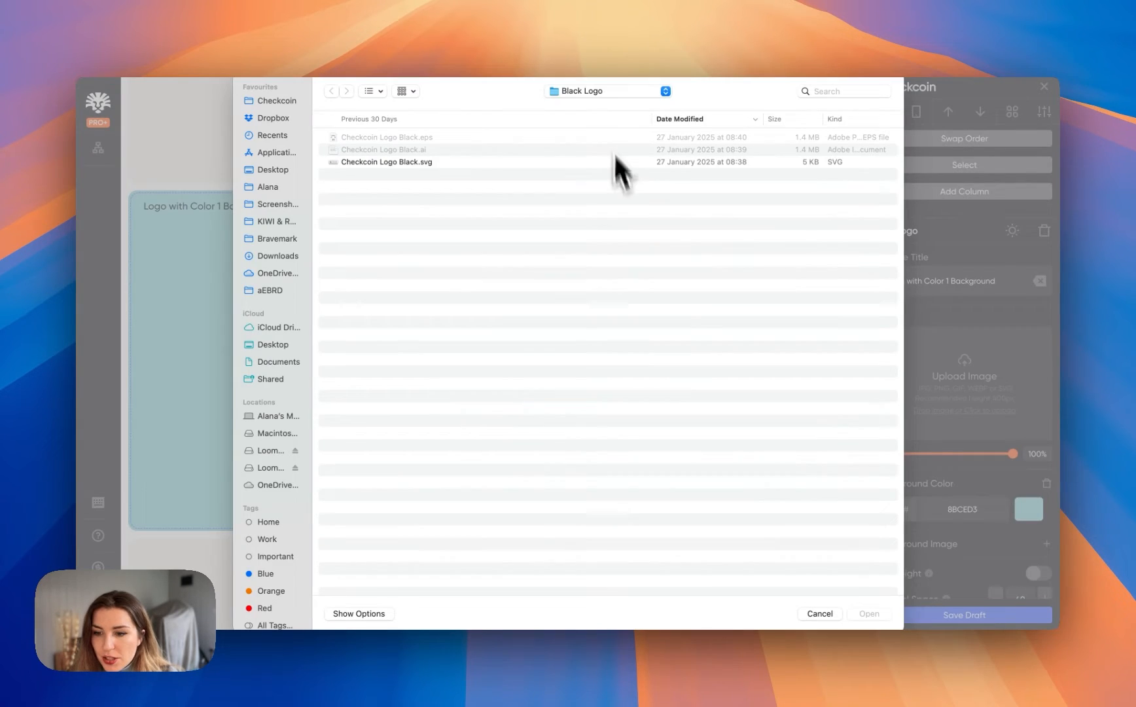
click(602, 92)
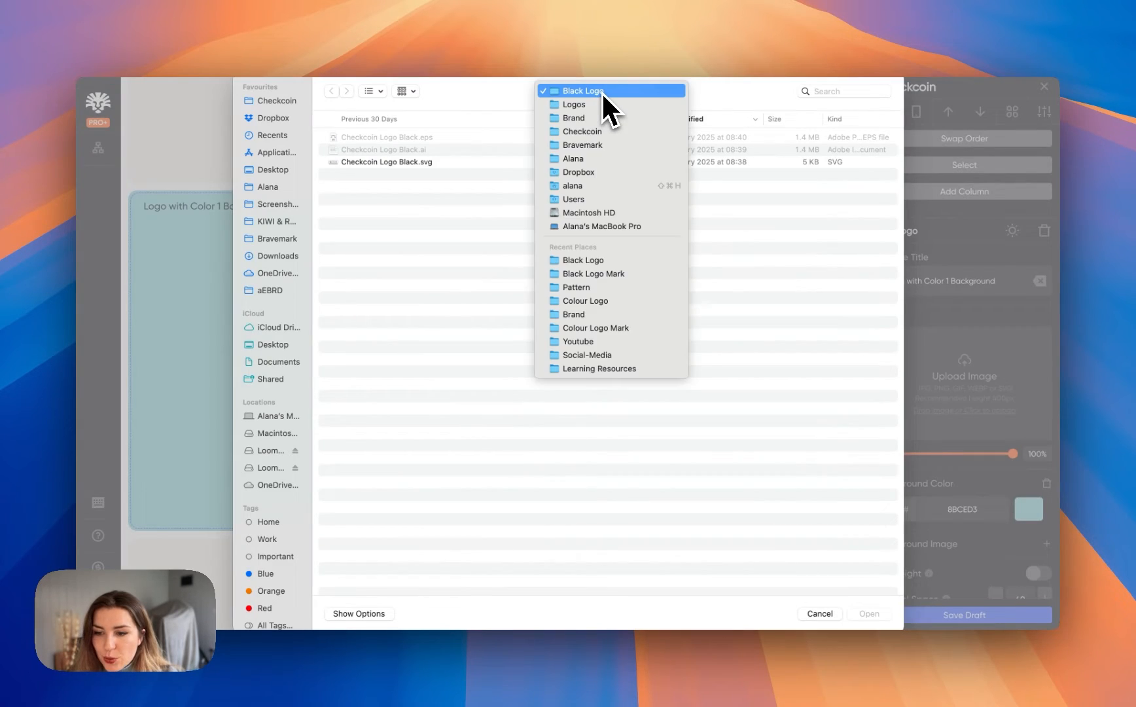
click(597, 102)
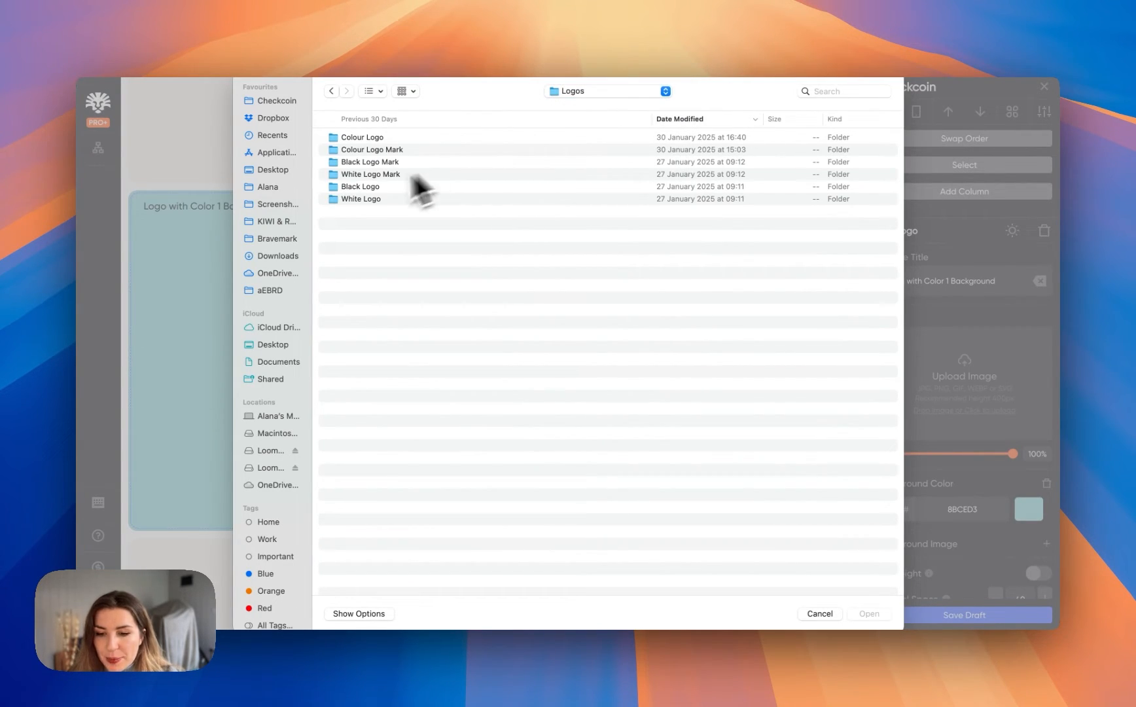
double_click(378, 200)
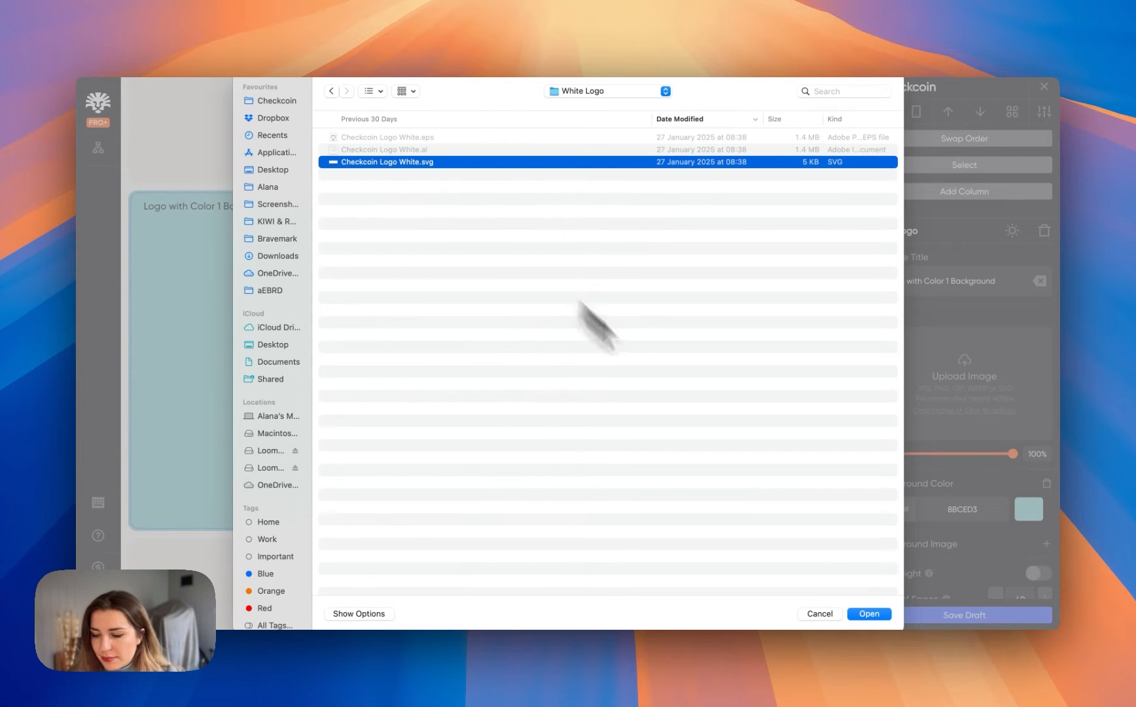
click(869, 613)
- Change the module title of the teal-background logo to "Logo White"
scroll(726, 273, up, 3)
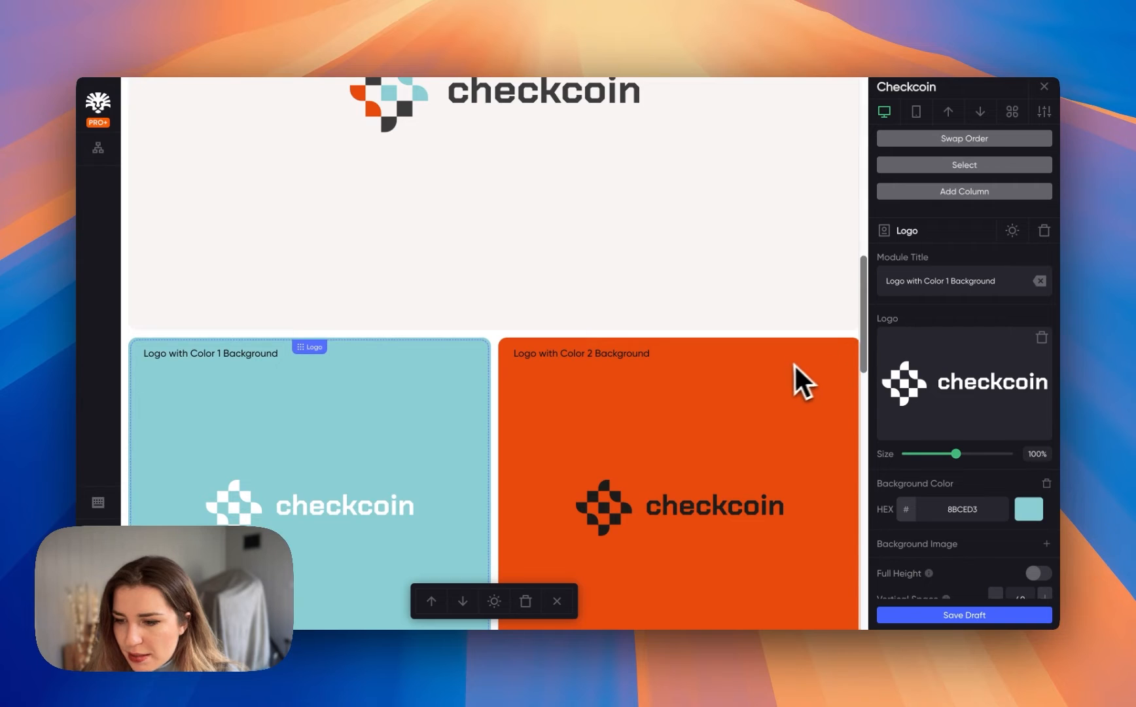
click(963, 280)
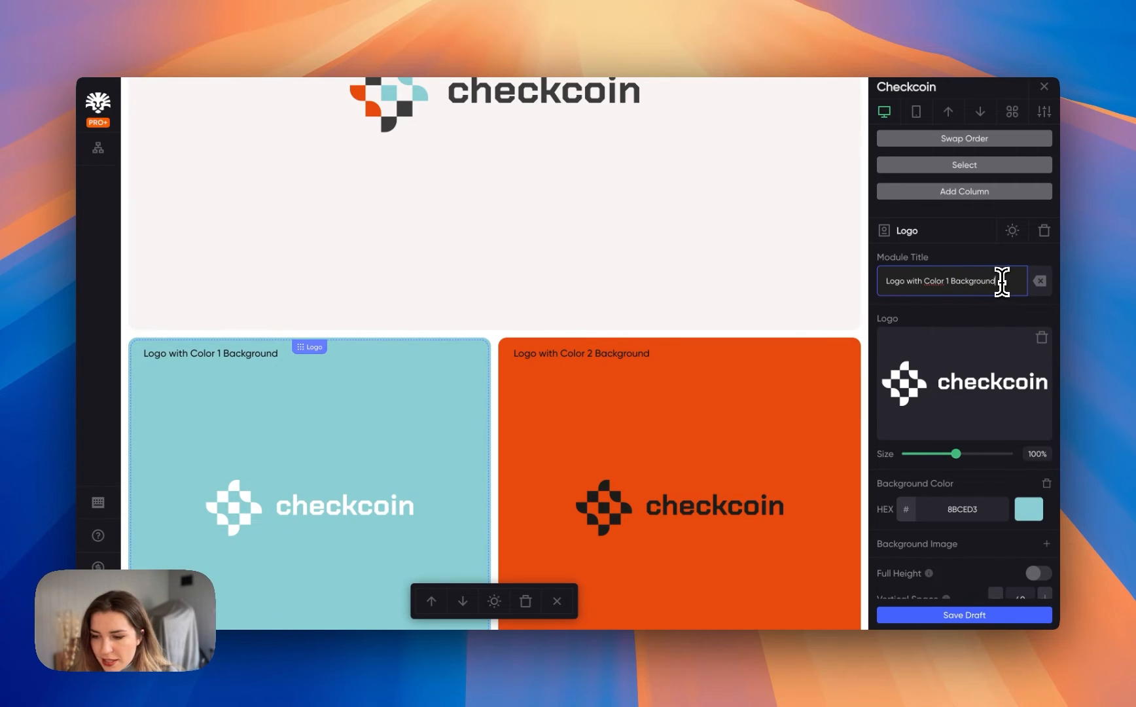
drag(1001, 281, 871, 274)
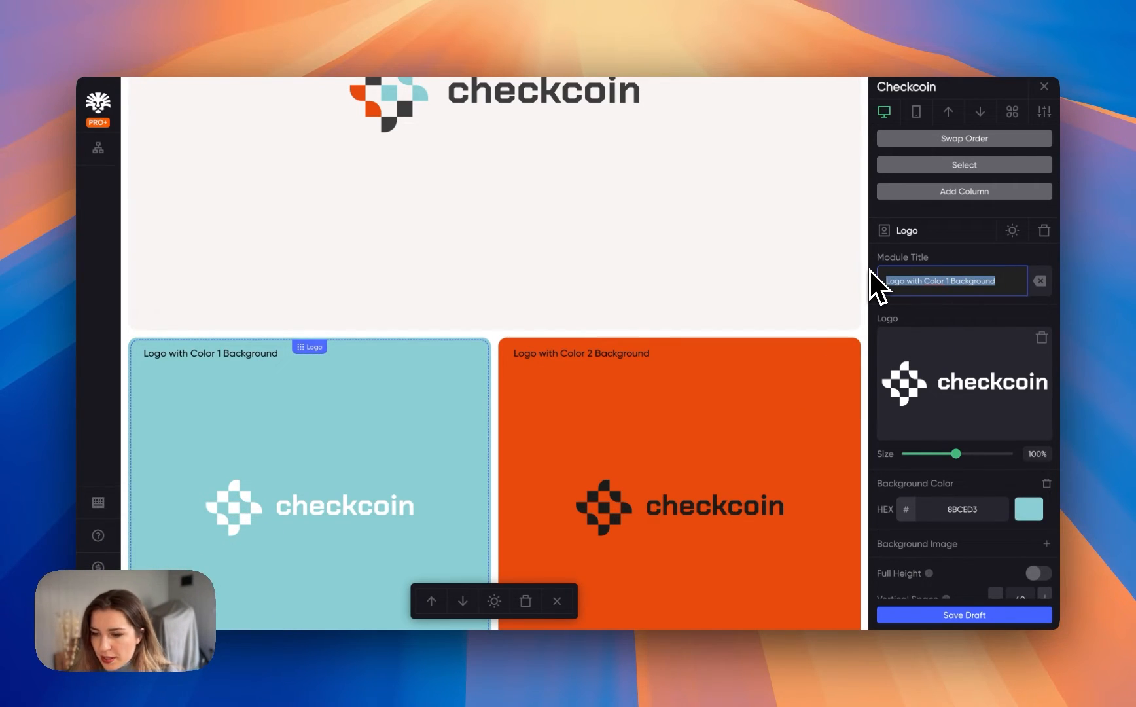
click(1040, 281)
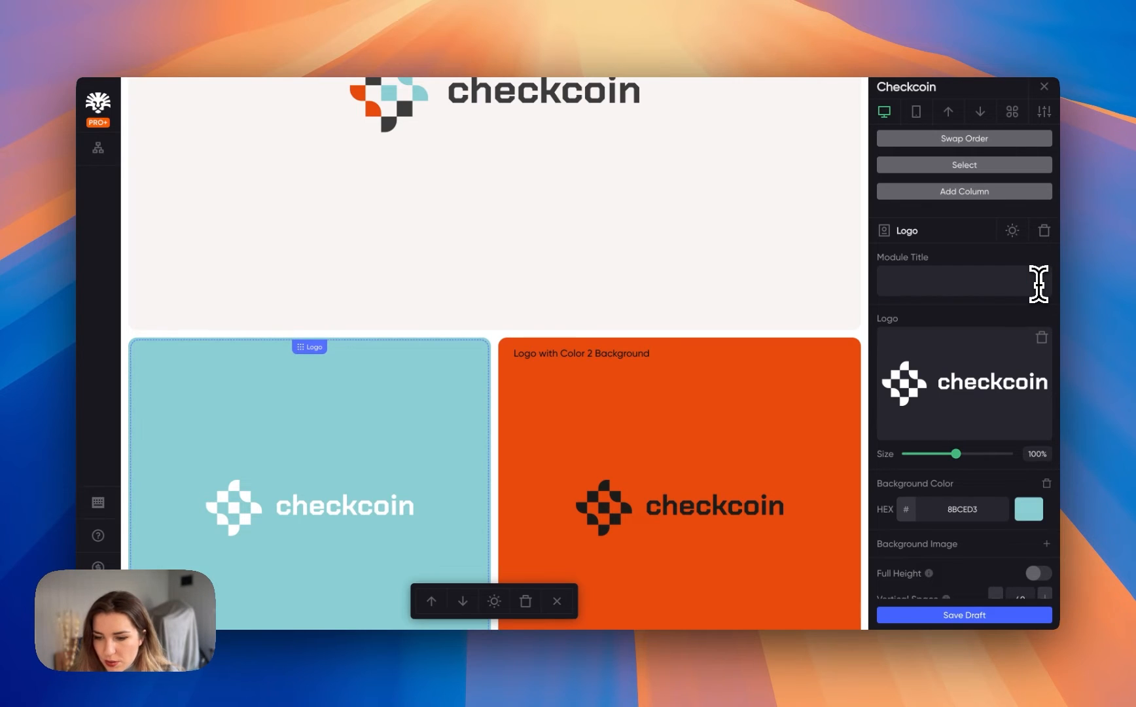
click(958, 288)
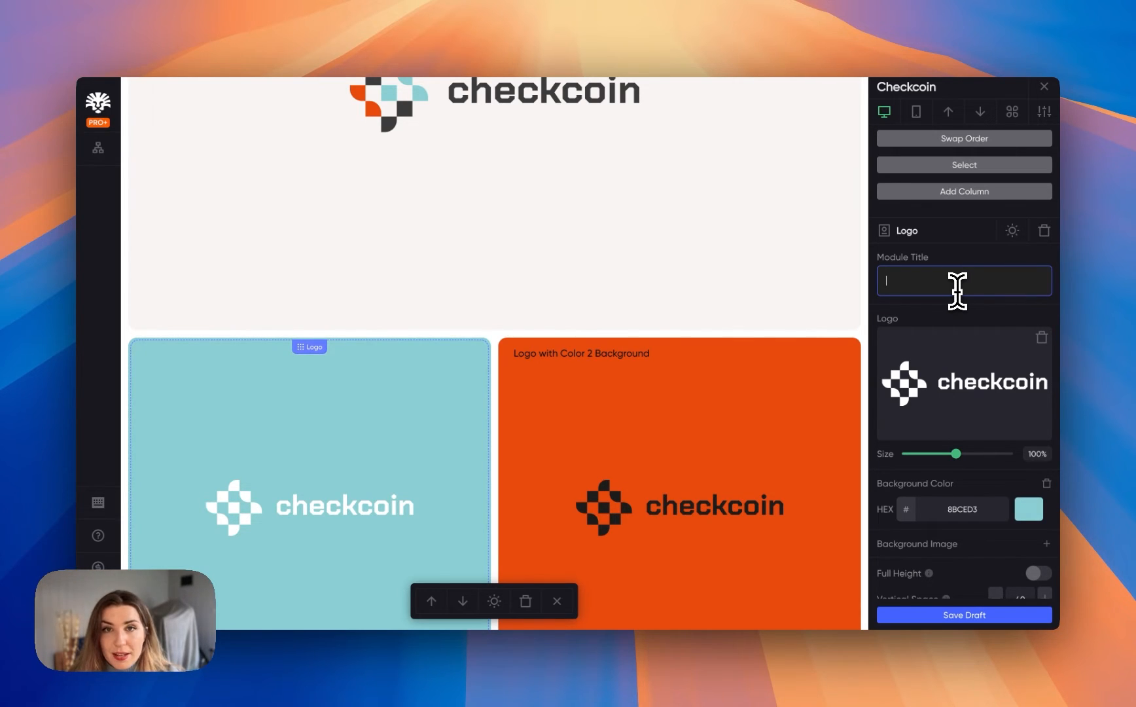
text(Logo Whit)
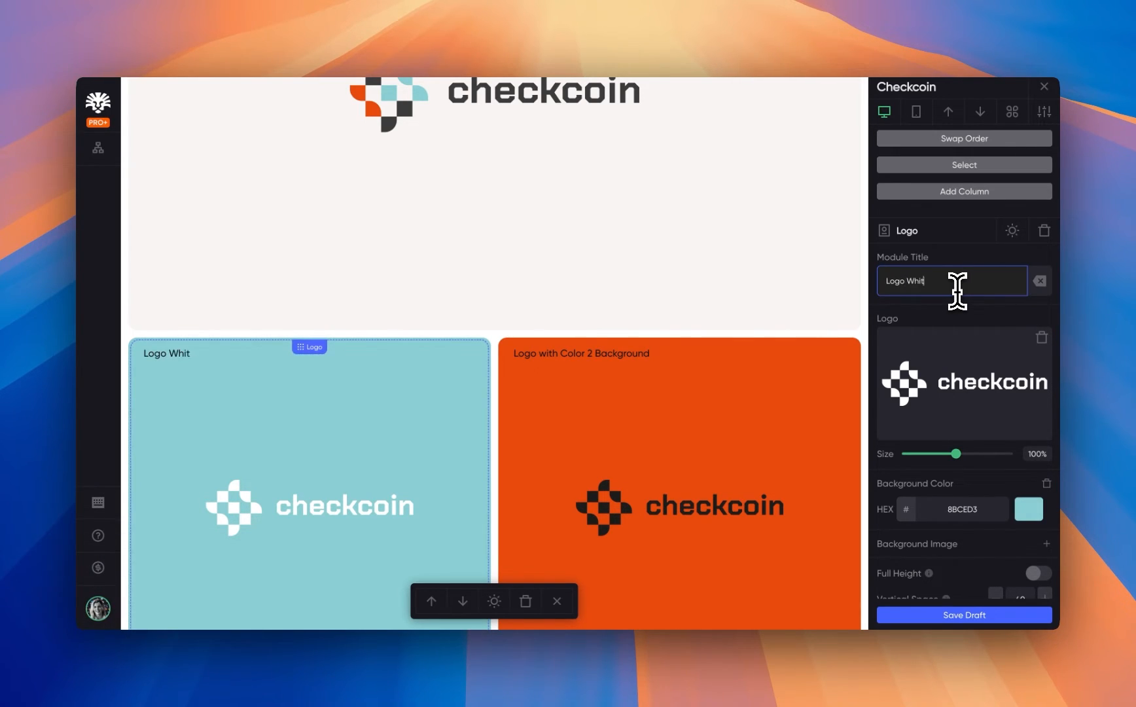
text(e)
- Change the module title of the orange-background logo to "Logo Black"
click(793, 392)
triple_click(1020, 281)
text(Logo Black)
- Rename the main logo module to "Full Colour Logo"
scroll(711, 340, up, 2)
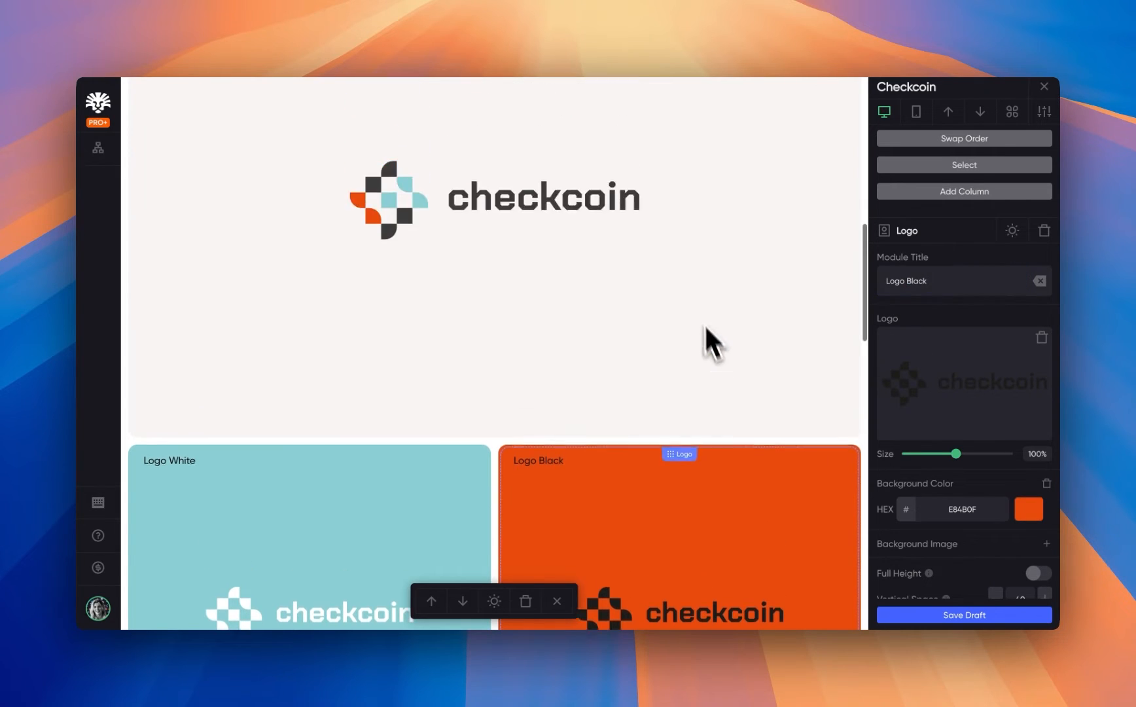
click(710, 340)
drag(905, 188, 856, 188)
text(Full Co)
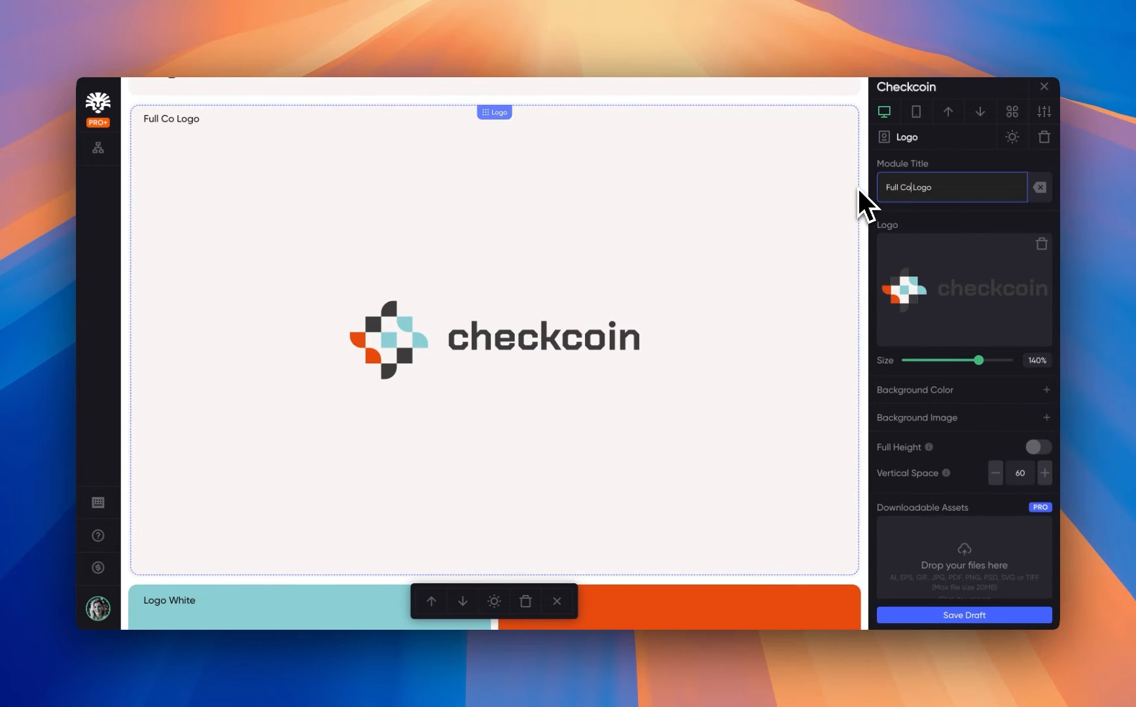
text(lour)
- Place a colour logo mark SVG from the Logos > Colour Logo Mark folder into the empty Logo module above the Colors section
scroll(835, 331, down, 10)
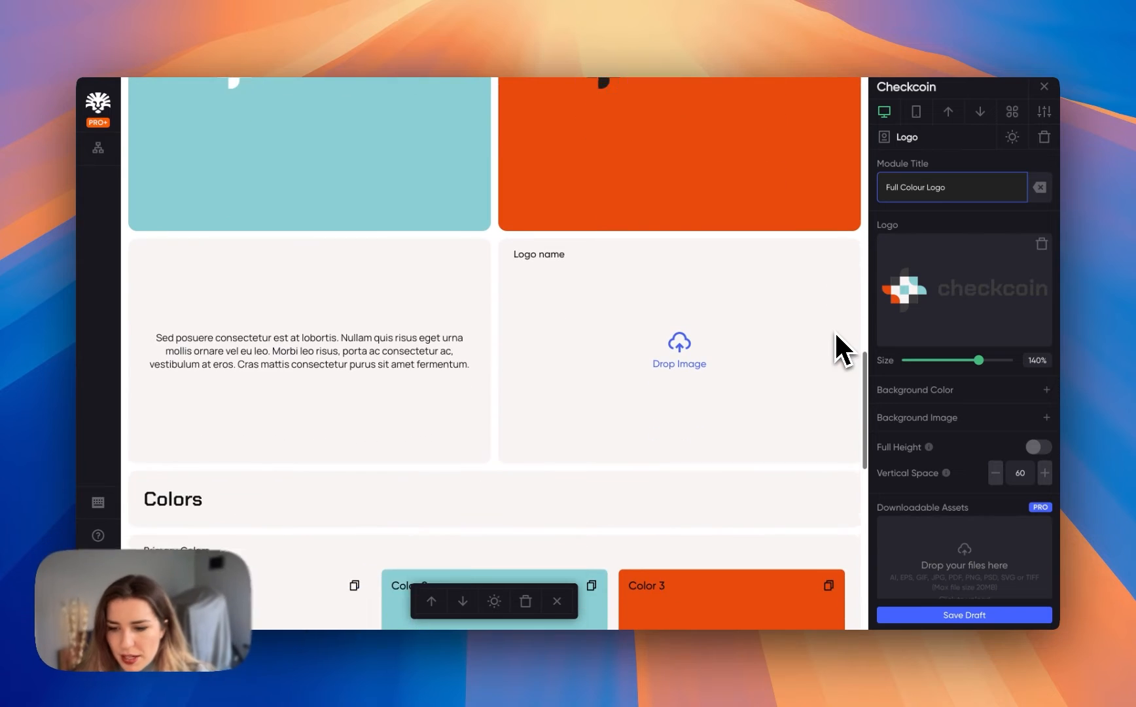
scroll(836, 333, down, 1)
click(788, 288)
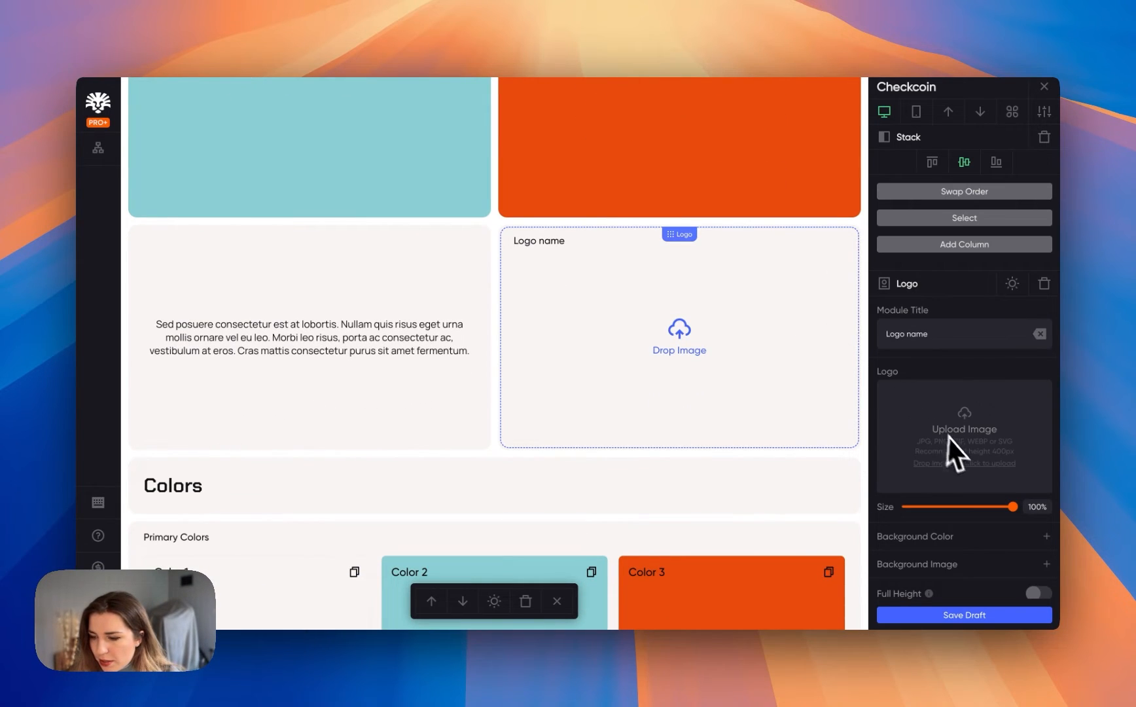
click(1085, 429)
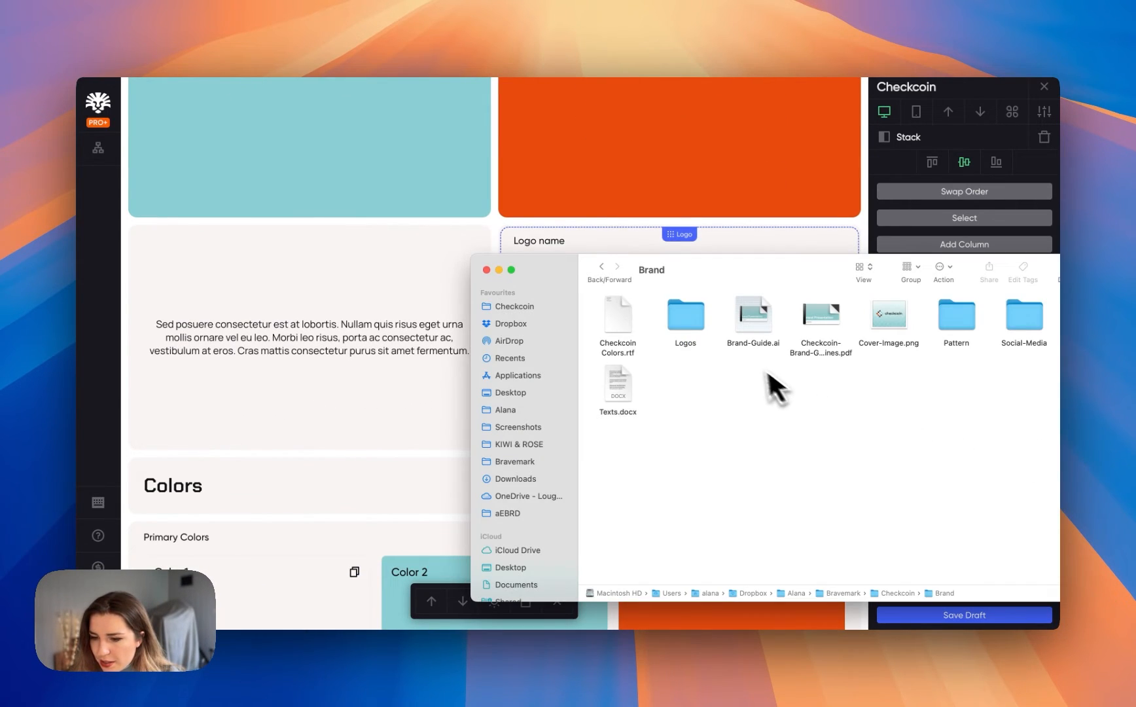
double_click(685, 331)
drag(833, 273, 423, 264)
double_click(412, 310)
click(411, 314)
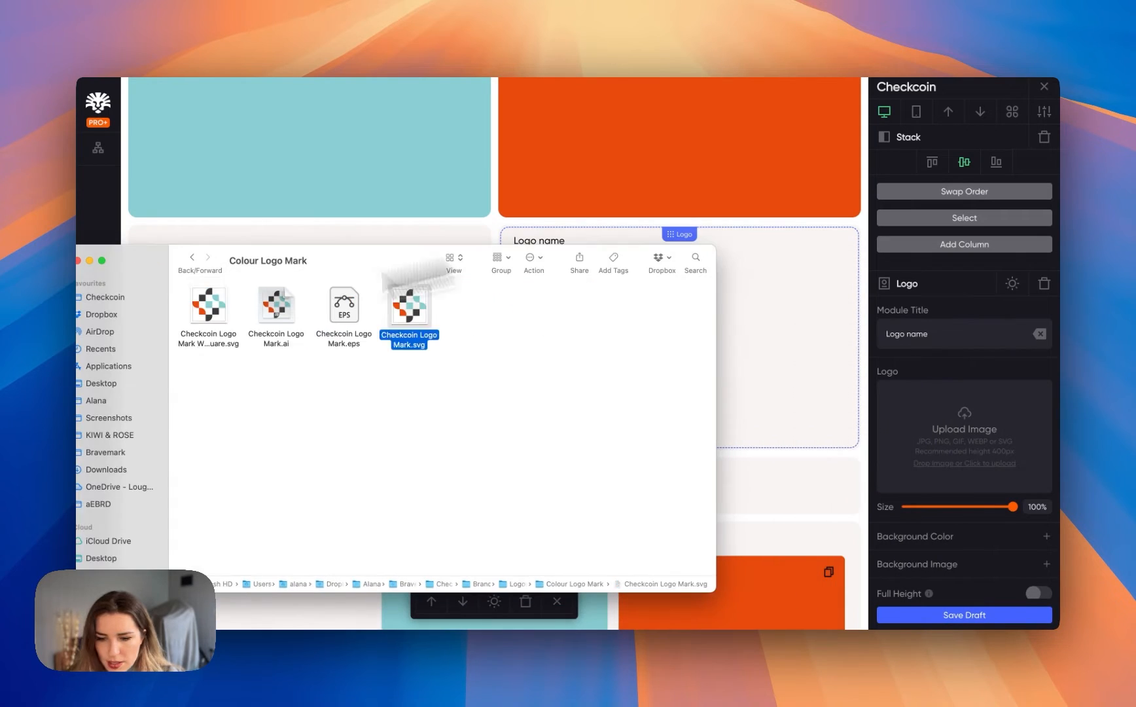
drag(215, 316, 793, 357)
click(793, 357)
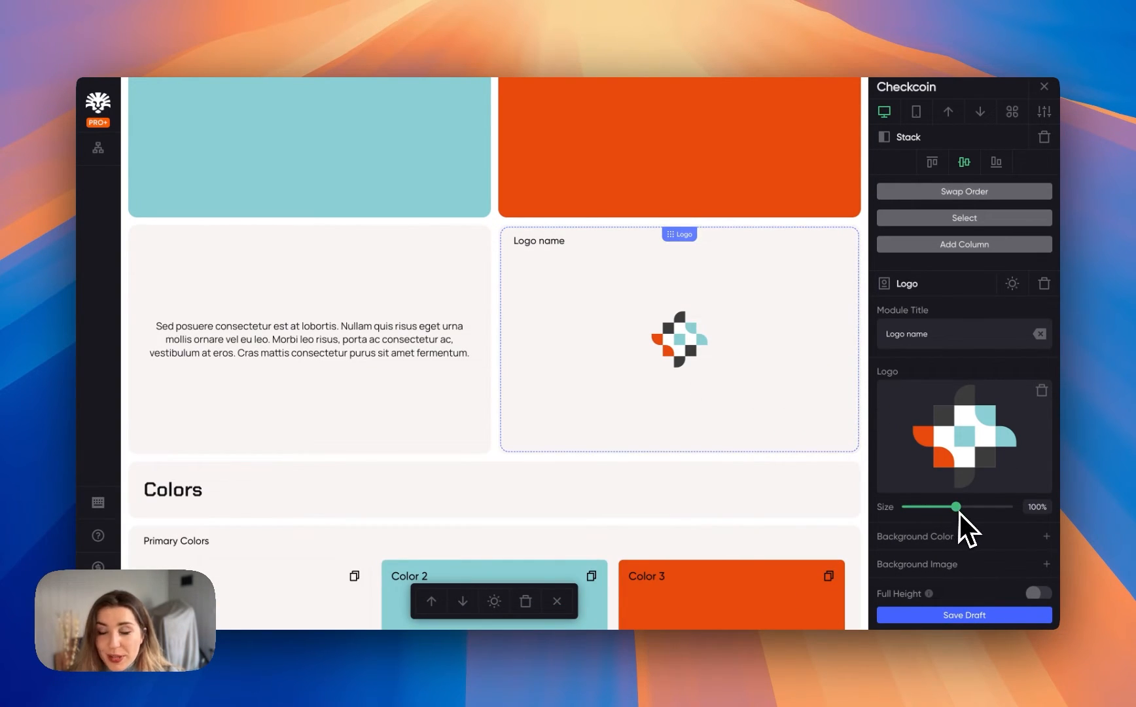
- Enlarge the logo mark beside the placeholder text to a size of 200%
drag(958, 508, 1028, 509)
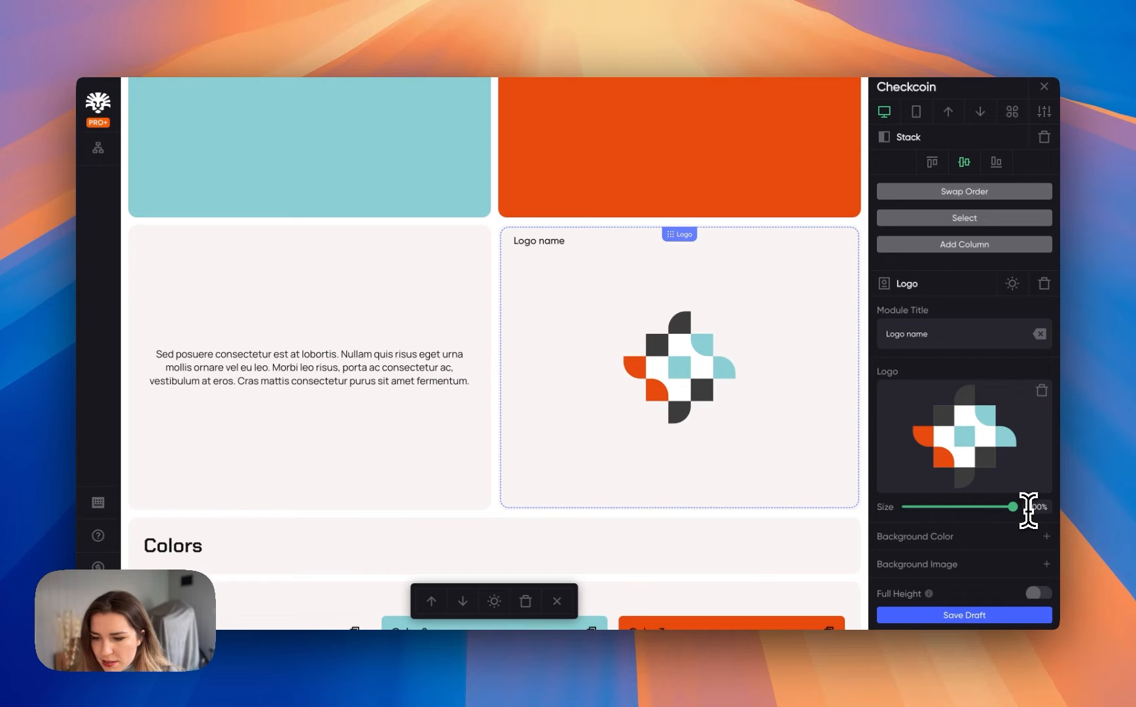
scroll(744, 446, up, 2)
scroll(723, 449, down, 3)
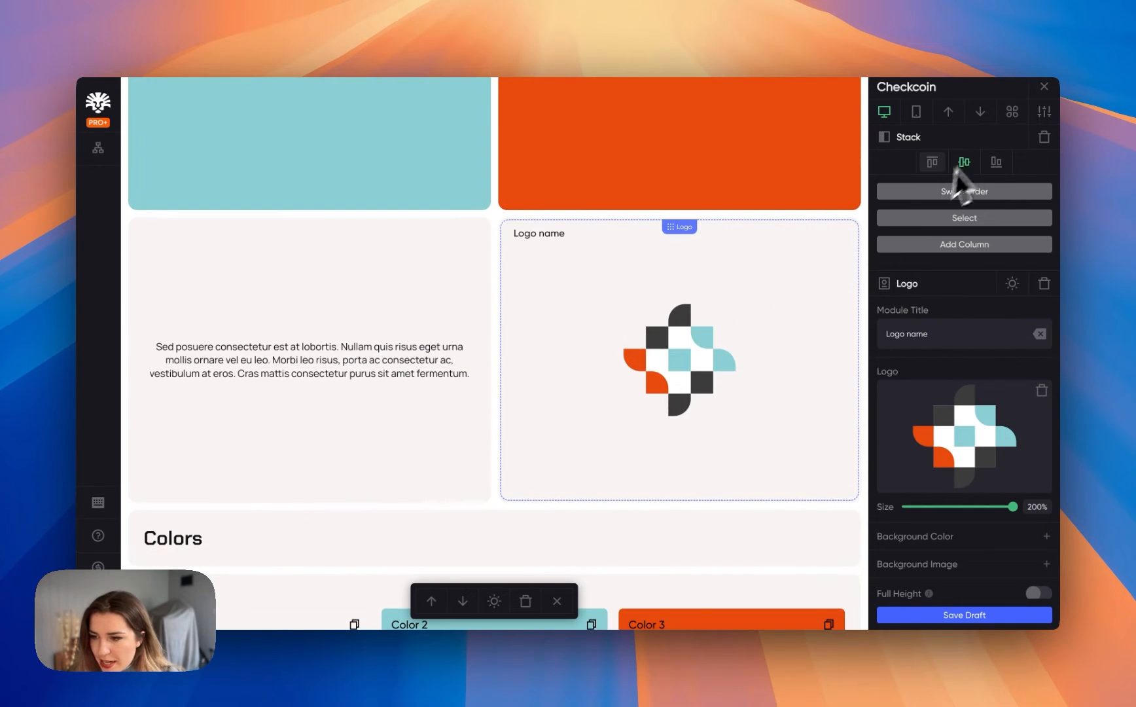
- Add a Logo module between the placeholder text and the colour logo mark, and place the white logo mark SVG in it at 200% size
click(1009, 116)
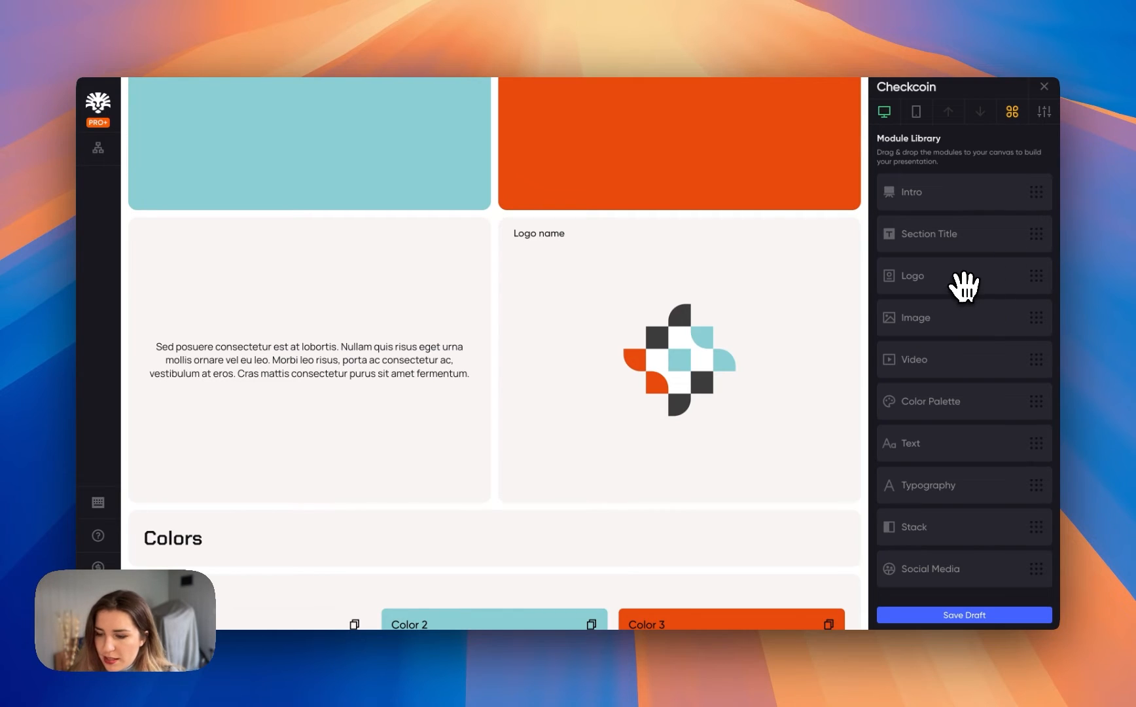
drag(964, 285, 509, 359)
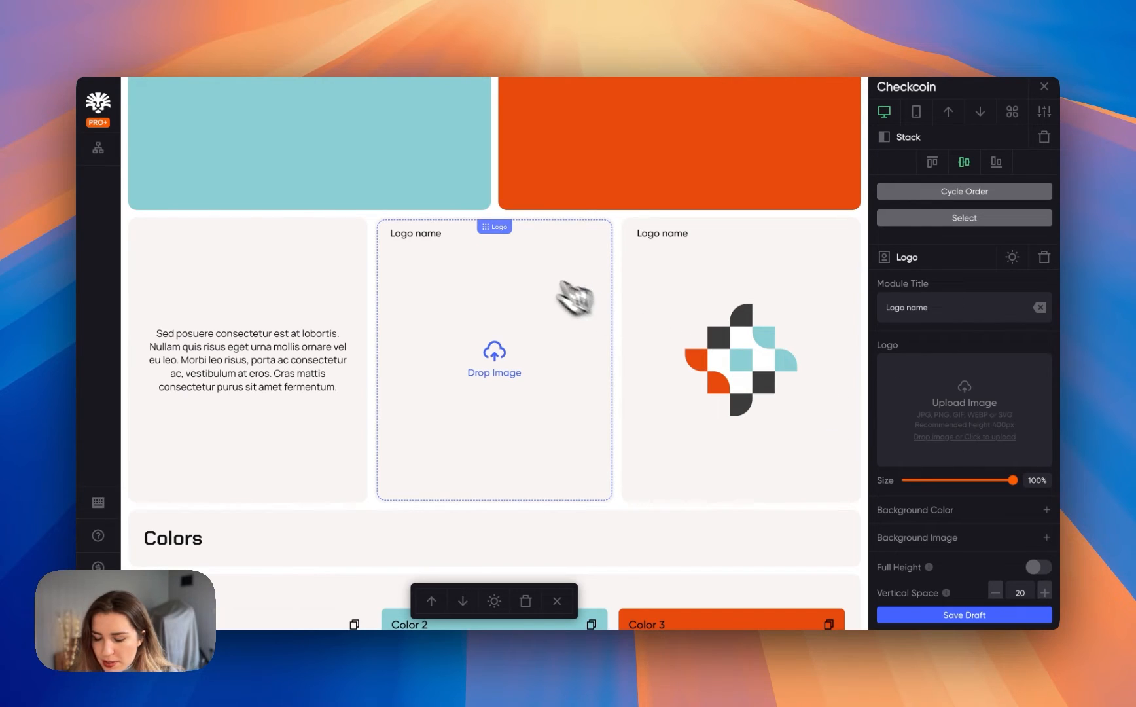
click(979, 386)
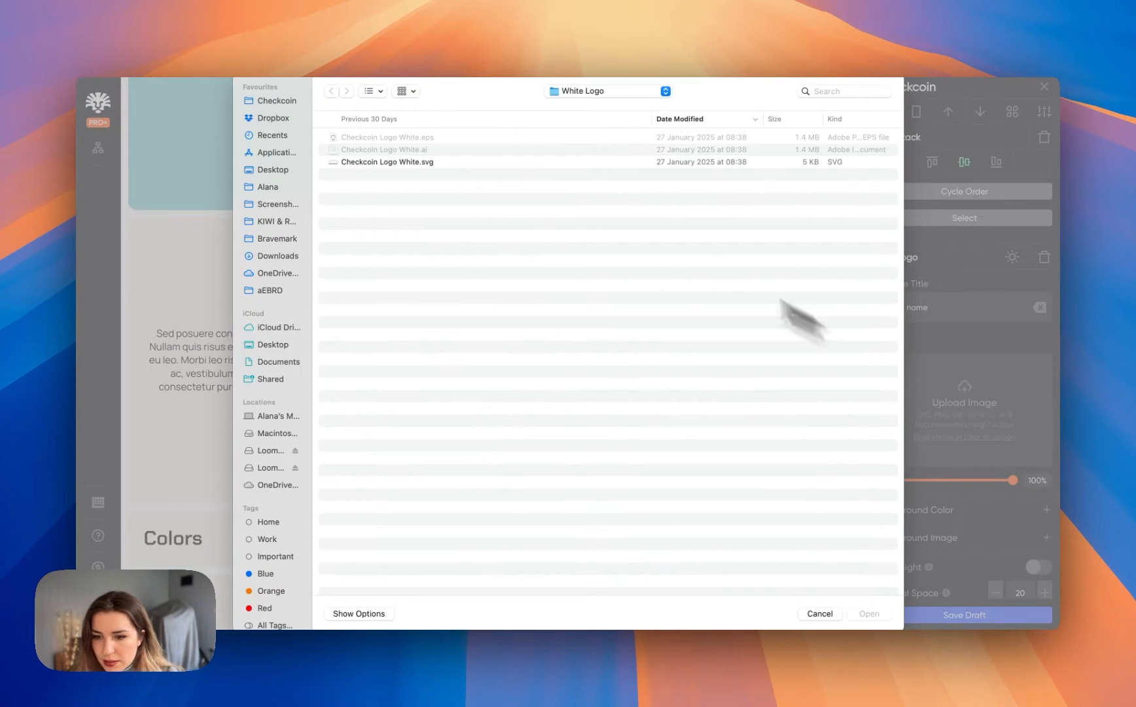
click(571, 98)
double_click(406, 188)
click(869, 614)
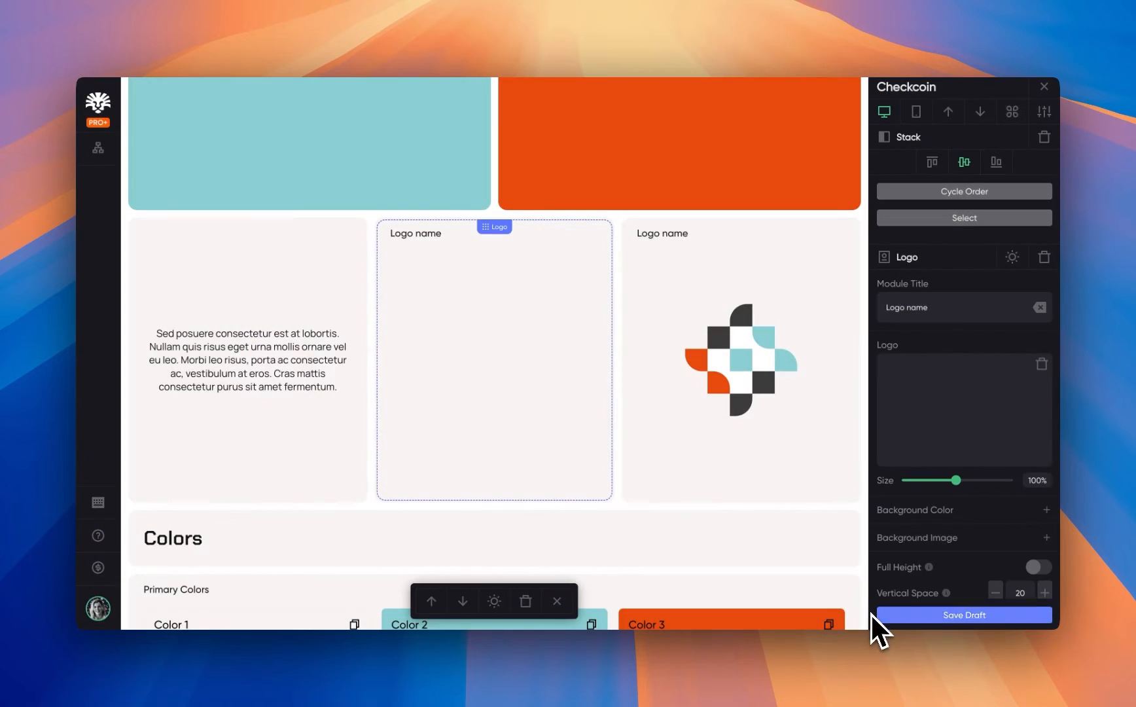
drag(941, 479, 1061, 473)
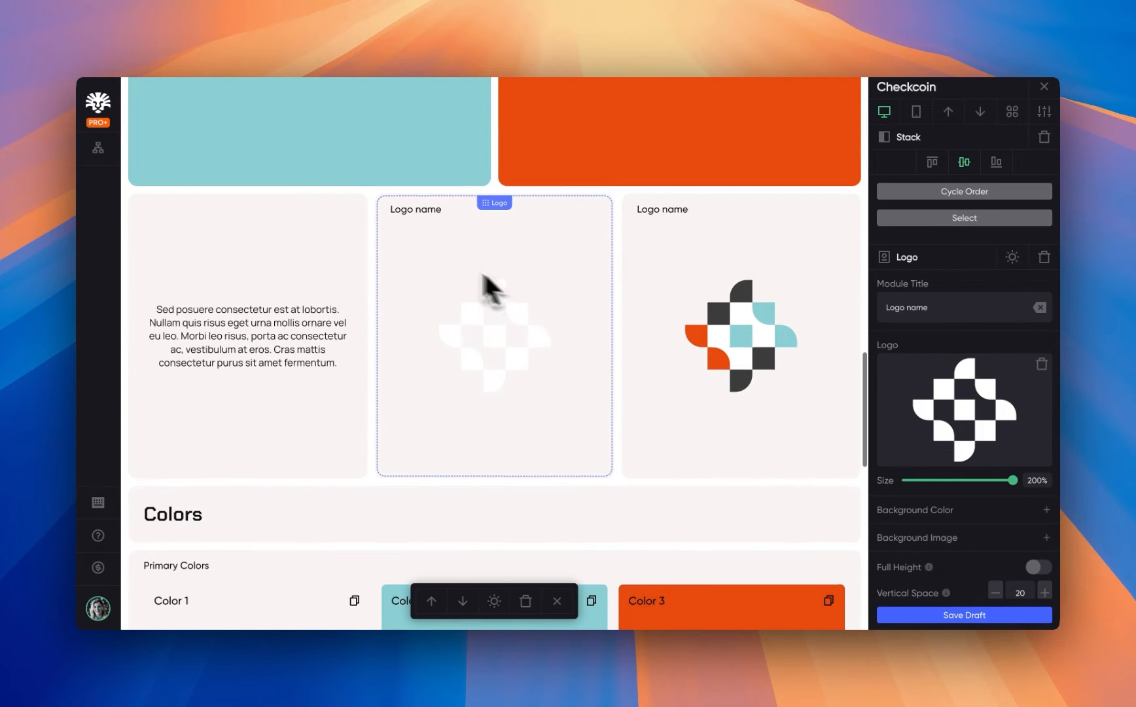
- Left-align the text module beside the logo marks and replace its placeholder with "At smaller scales, use the Logo Mark version instead."
click(322, 299)
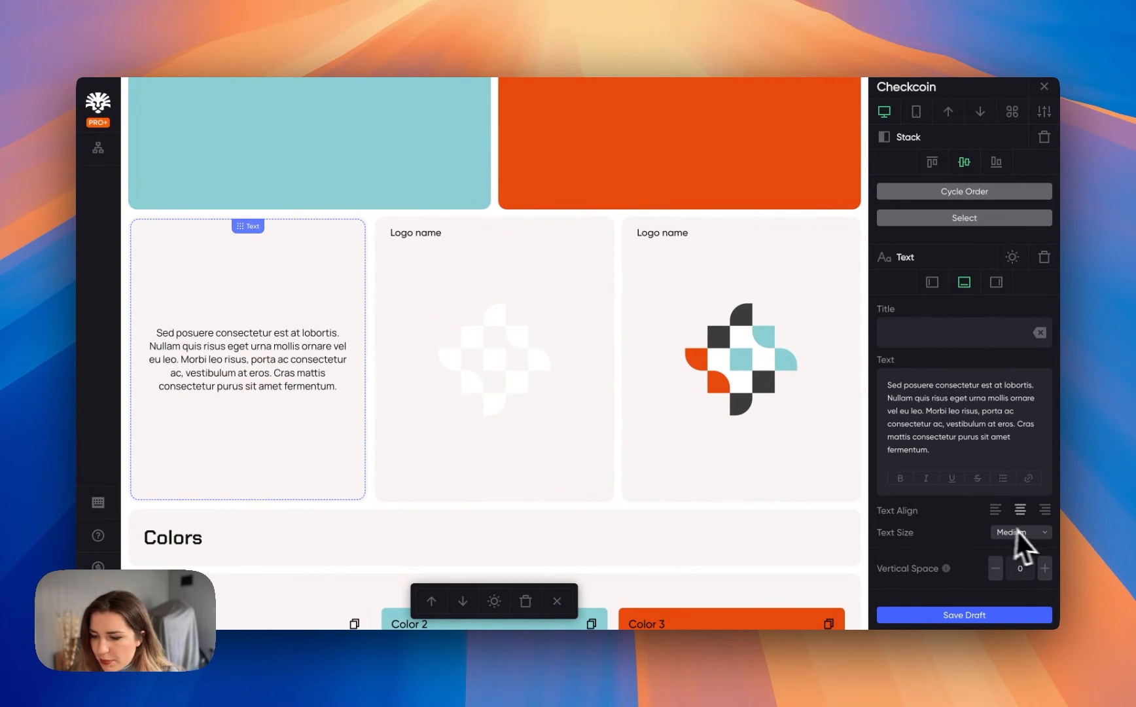
click(996, 510)
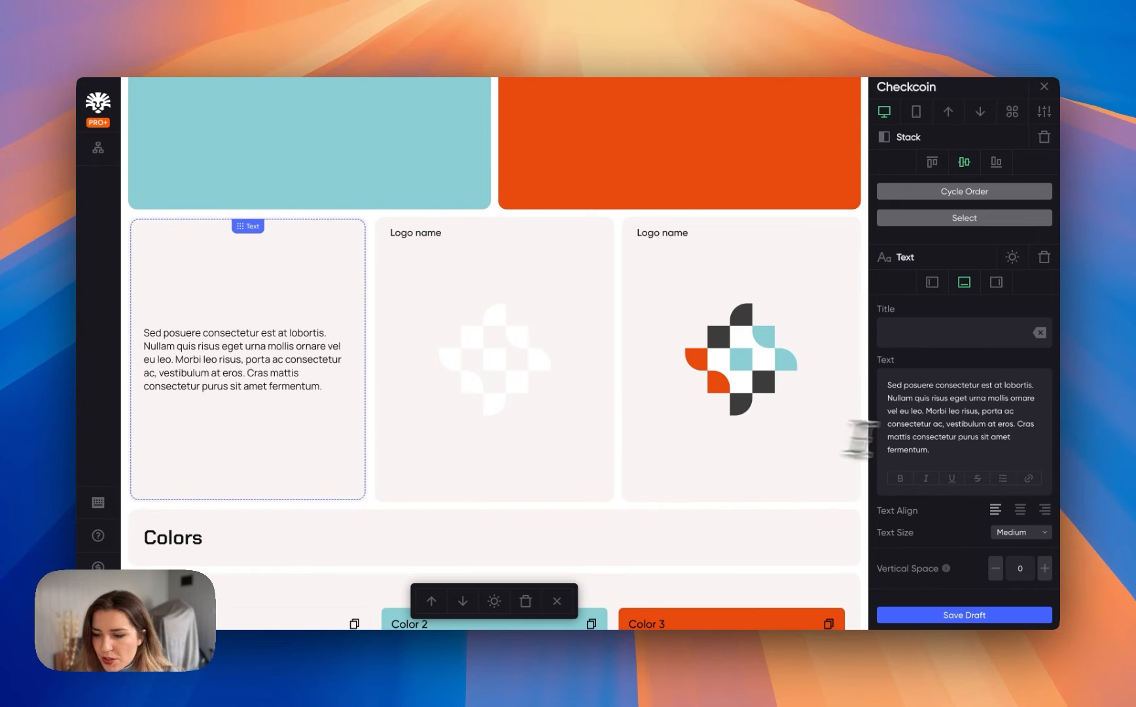
drag(950, 449, 880, 393)
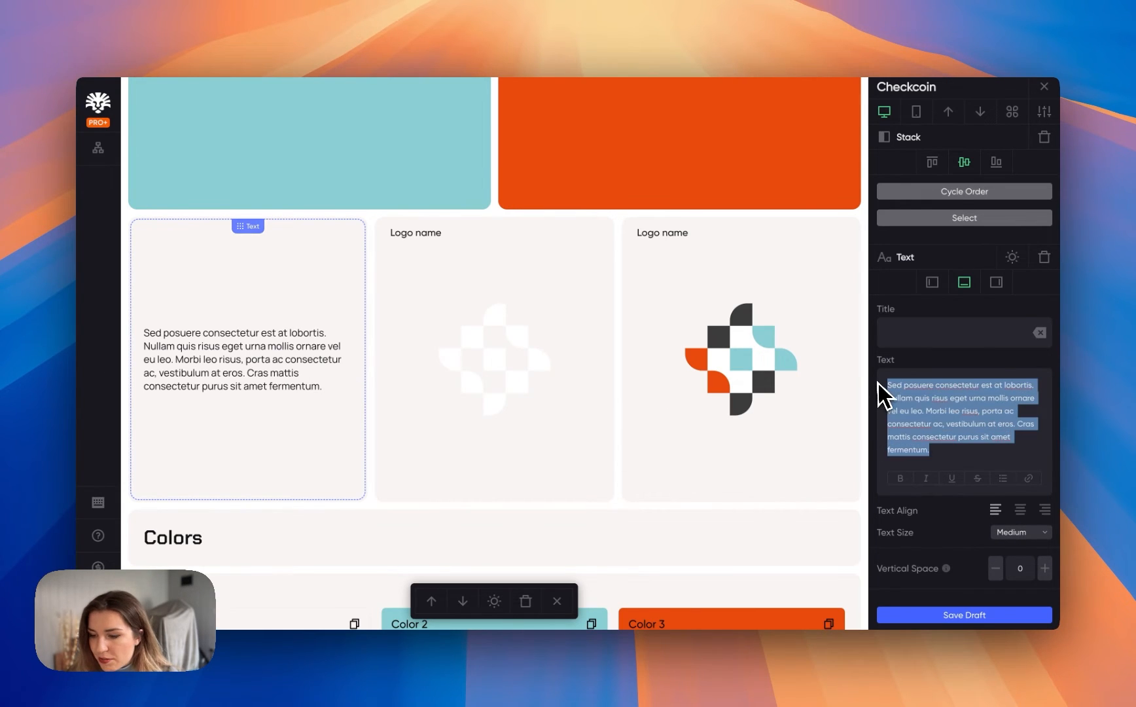
text(At smaller scales, use the Logo Mark)
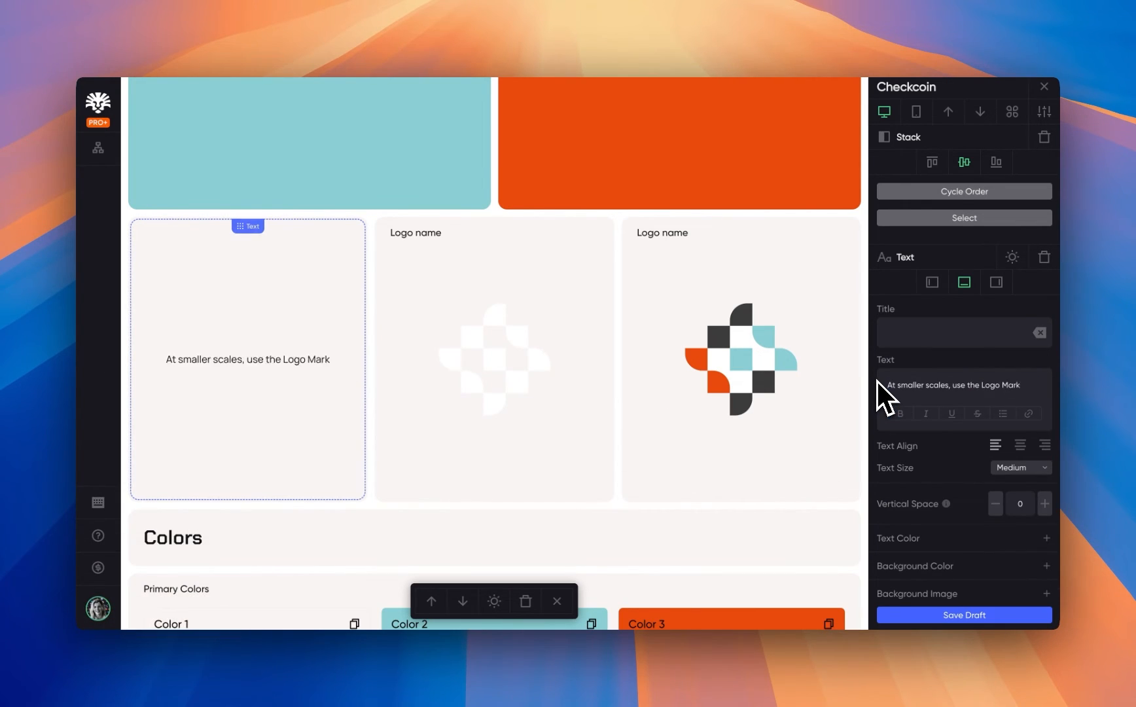
text( version insste.)
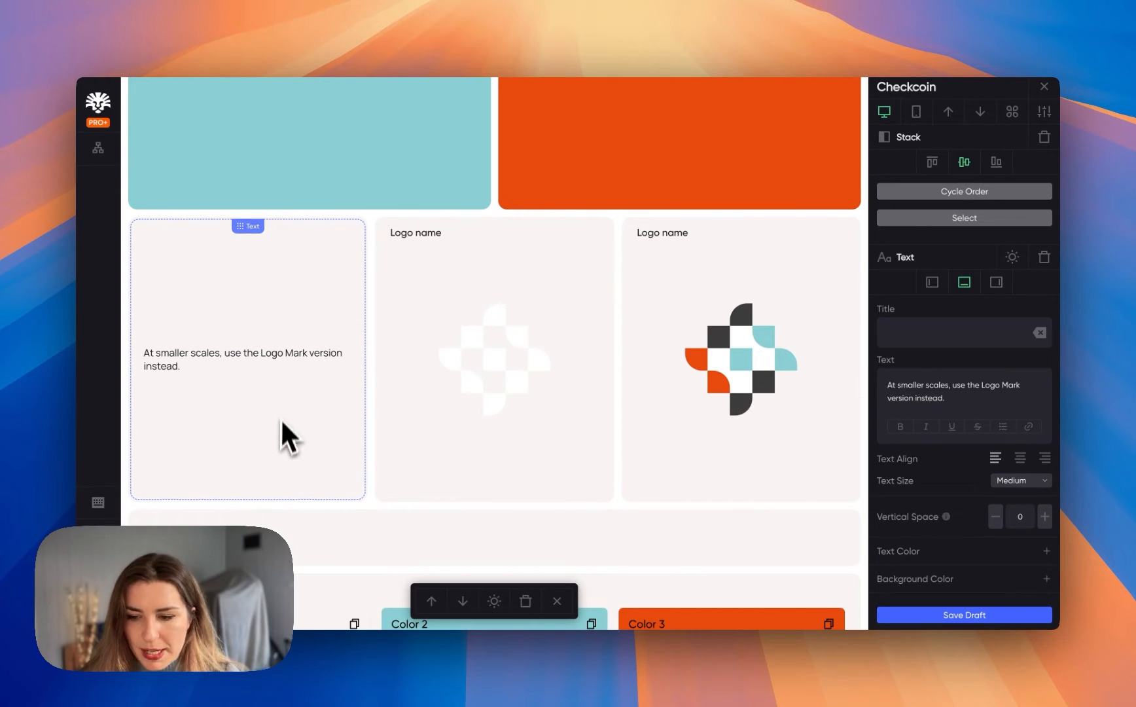
- Copy the text module's sentence into the comments of both the colour and the white logo mark modules, opening the colour one's comment
drag(947, 398, 881, 381)
key(super+c)
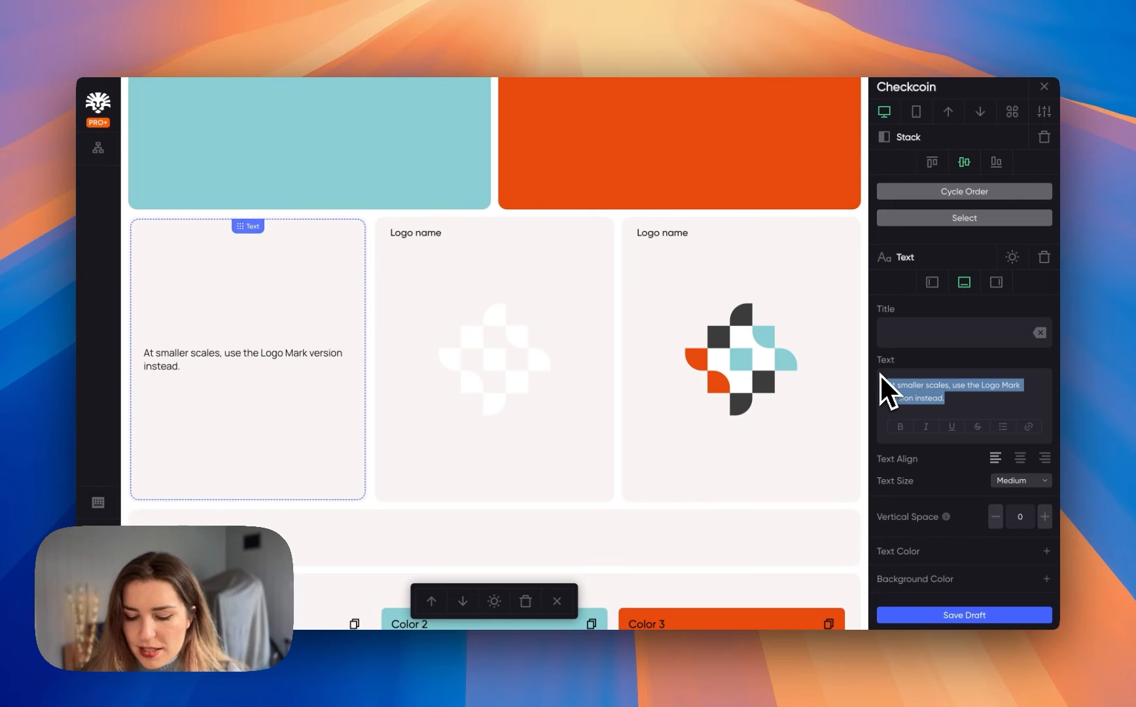
click(800, 274)
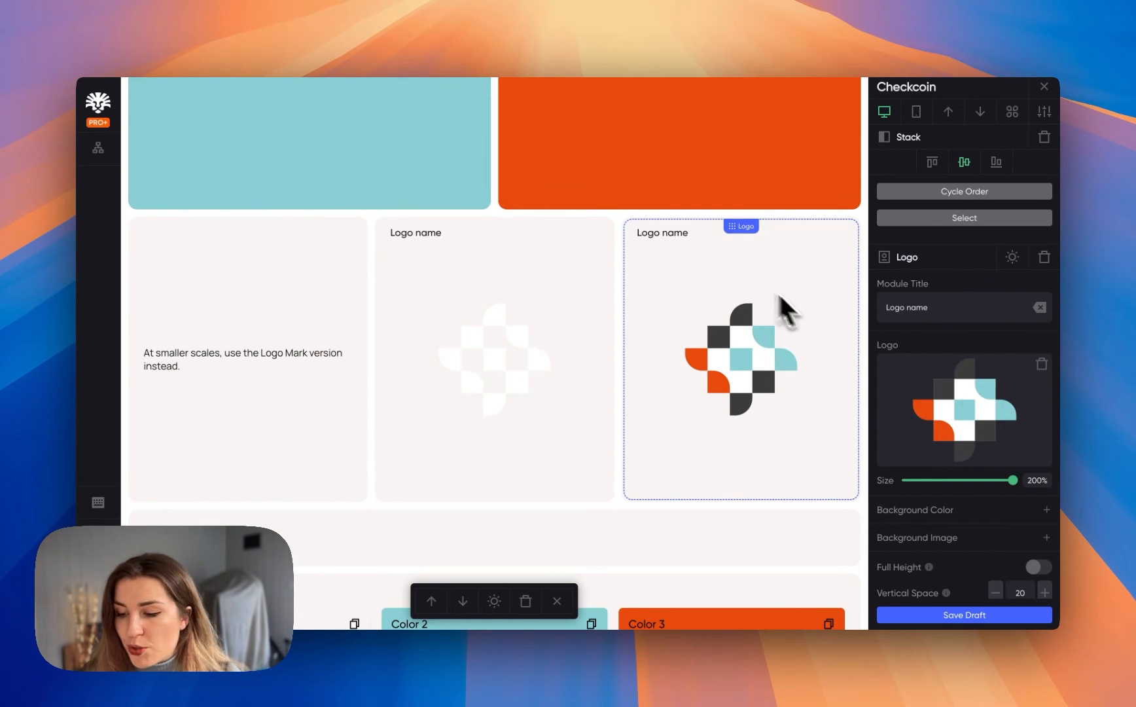
scroll(977, 333, down, 5)
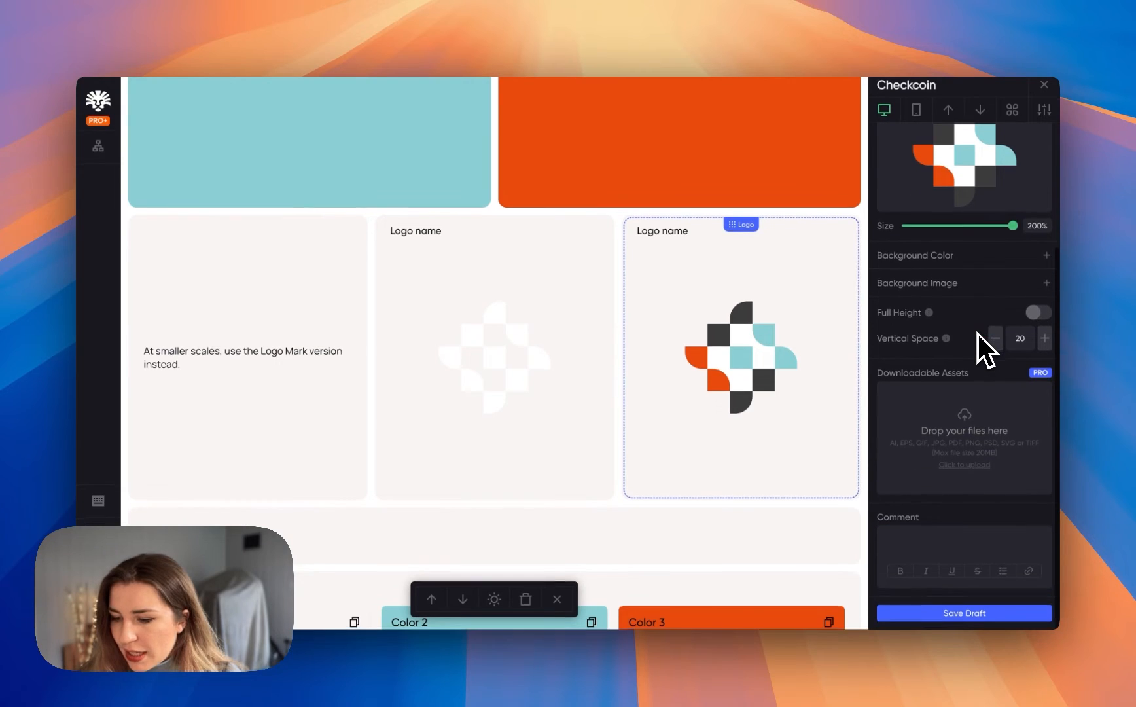
click(916, 545)
key(super+v)
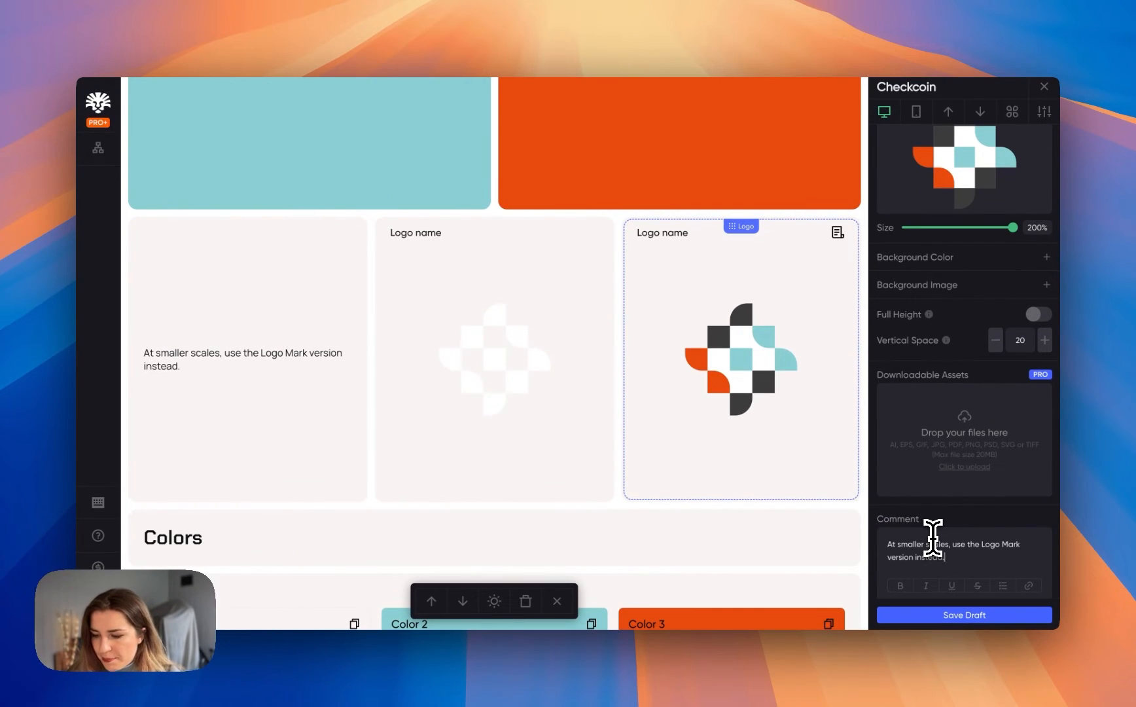
click(838, 235)
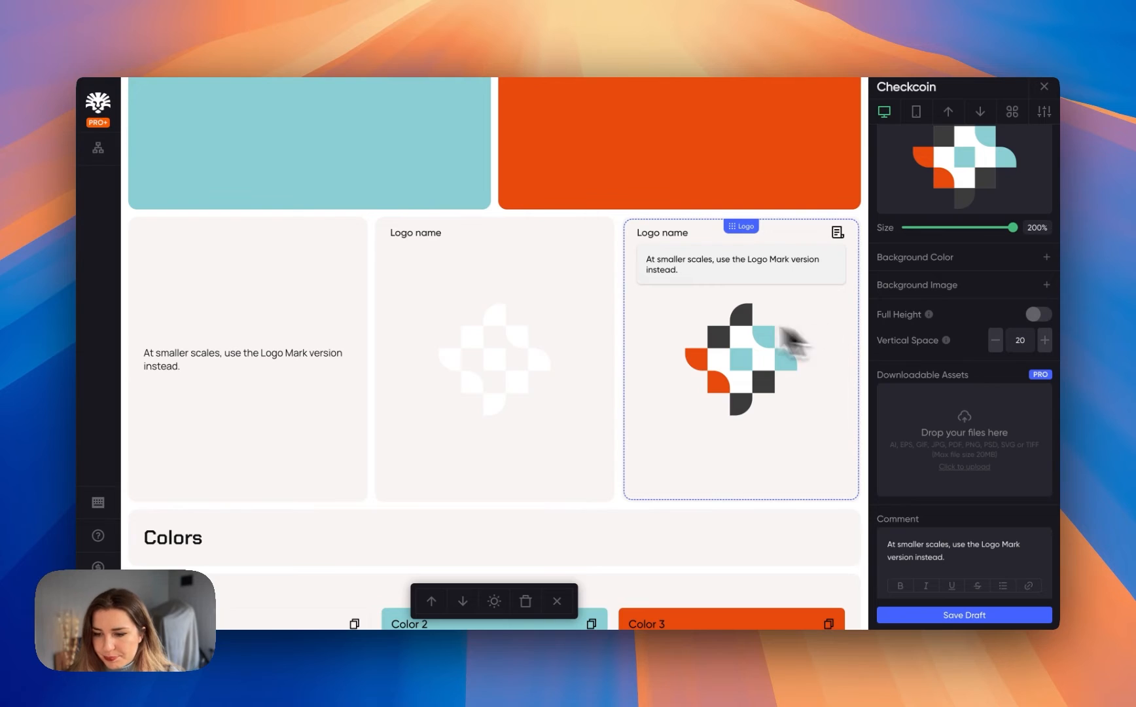
click(563, 287)
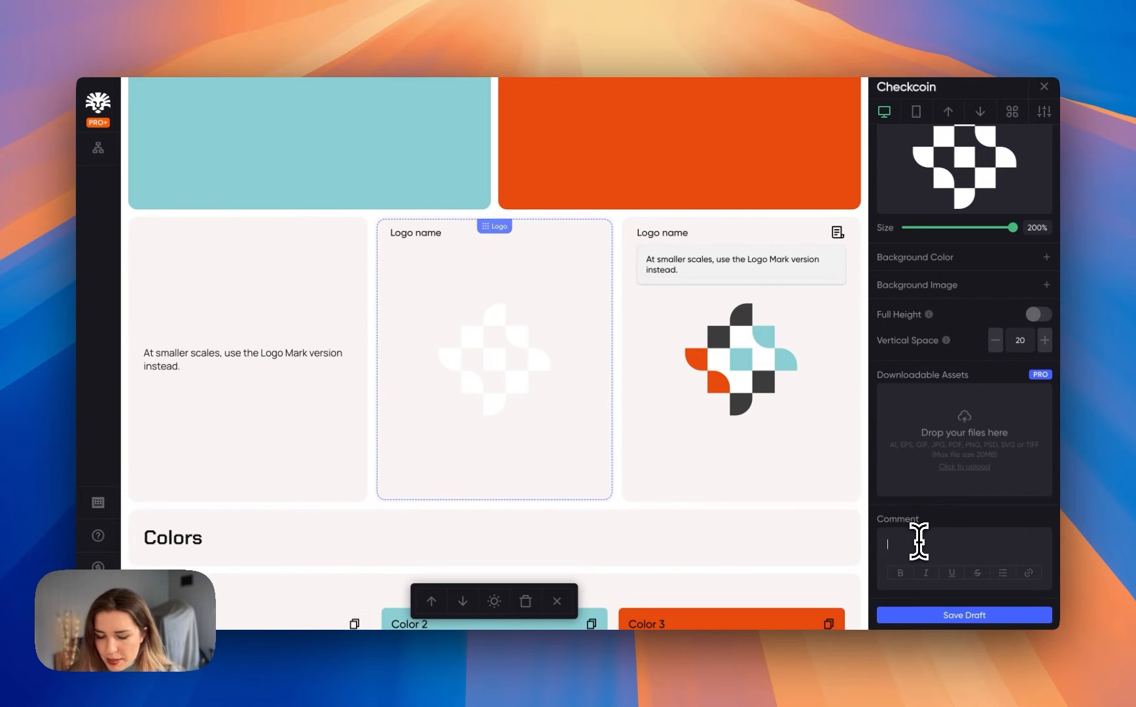
key(cmd+v)
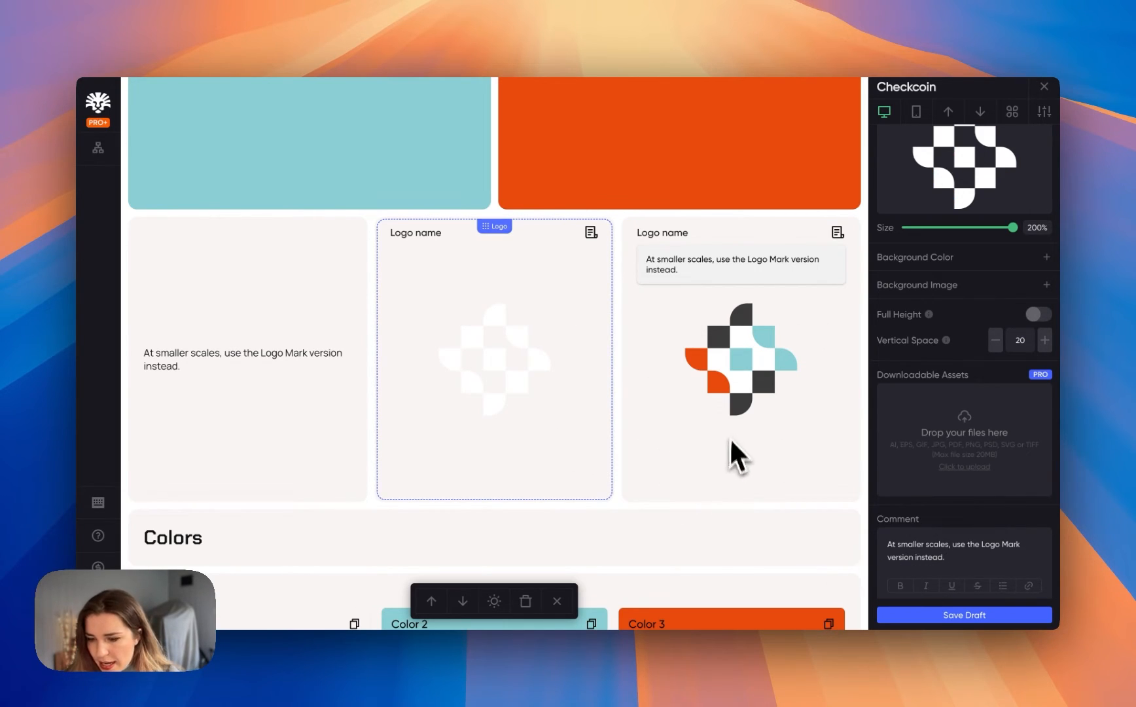
- Delete the text module and put a Logo module in its place with the black logo mark SVG at 200% size
click(253, 323)
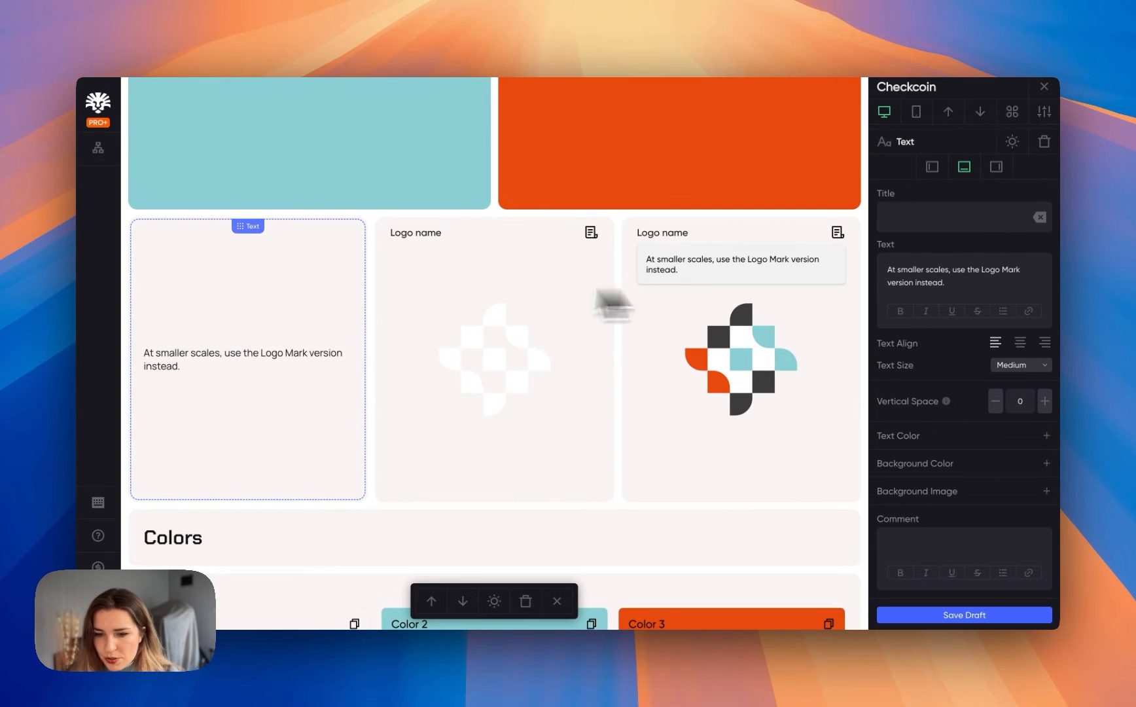
click(1044, 142)
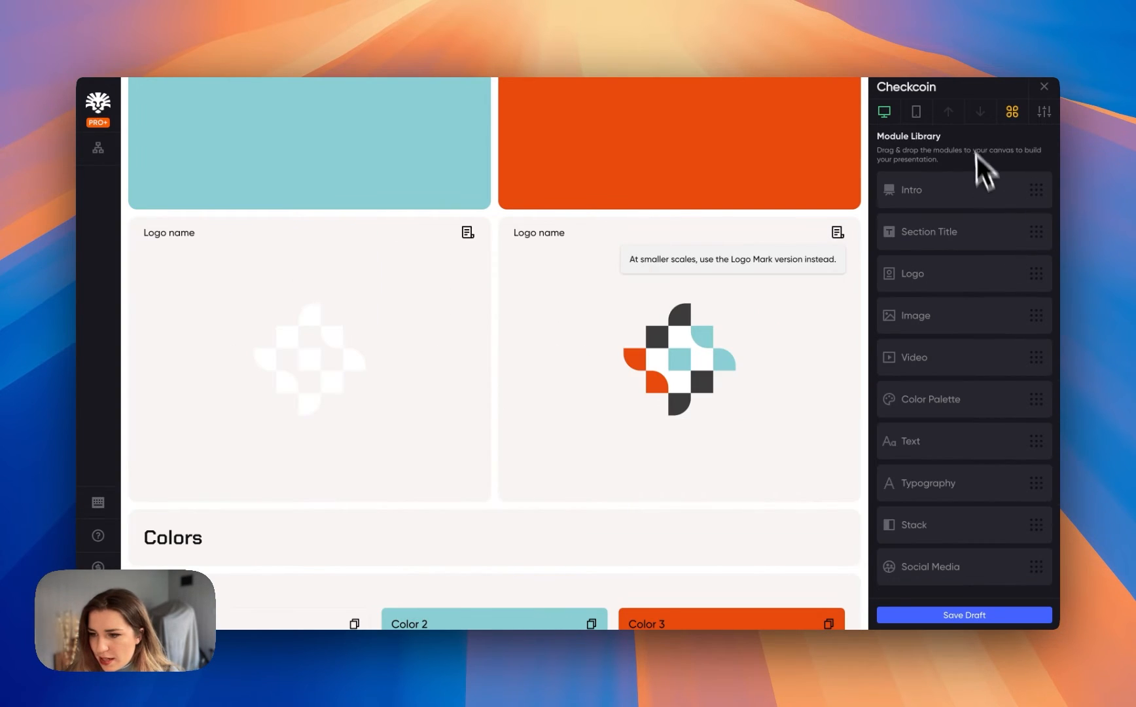
drag(956, 273, 148, 354)
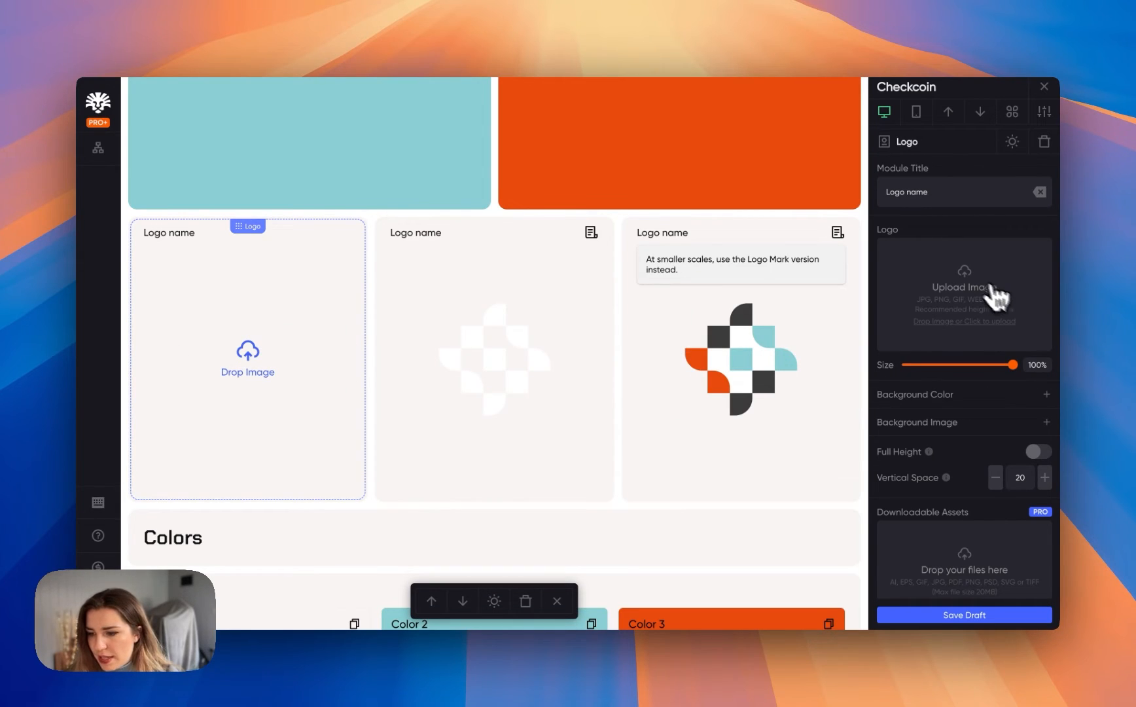
click(960, 282)
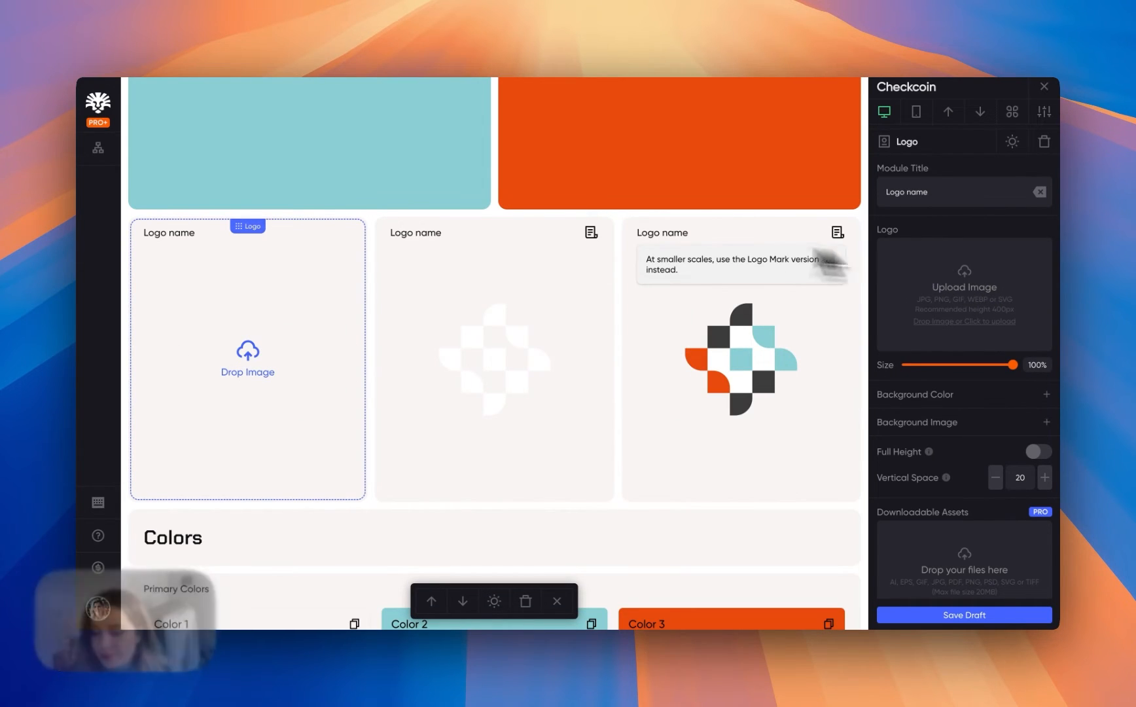
click(589, 91)
click(628, 301)
double_click(438, 161)
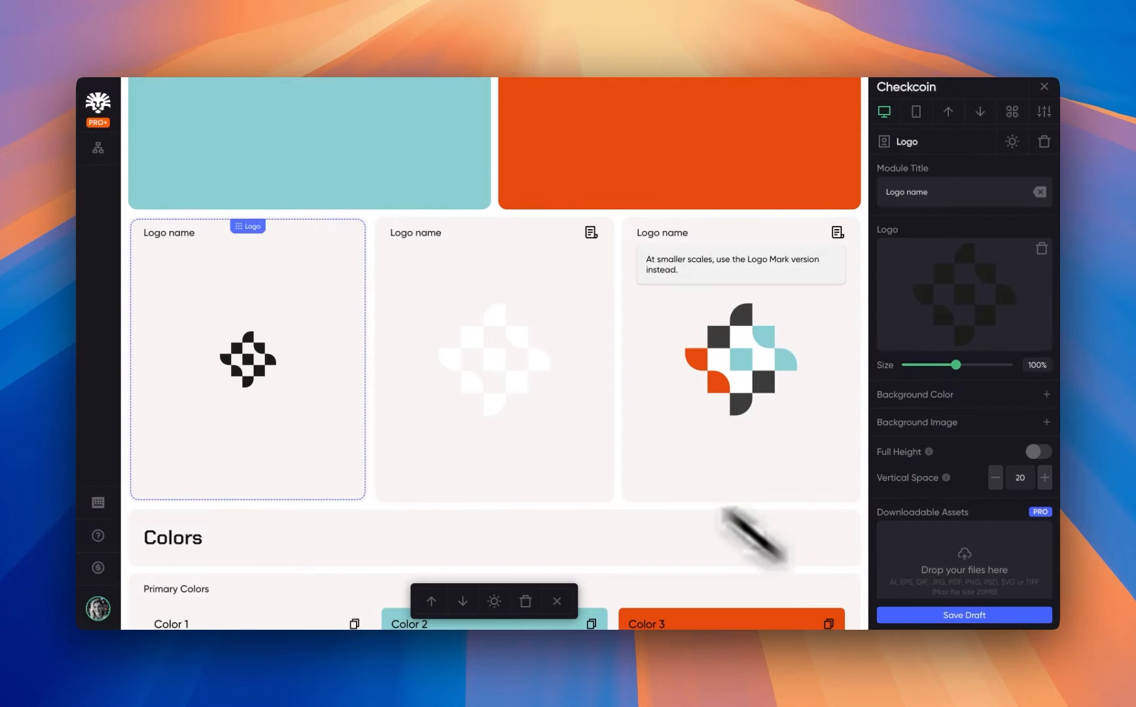
scroll(359, 290, up, 3)
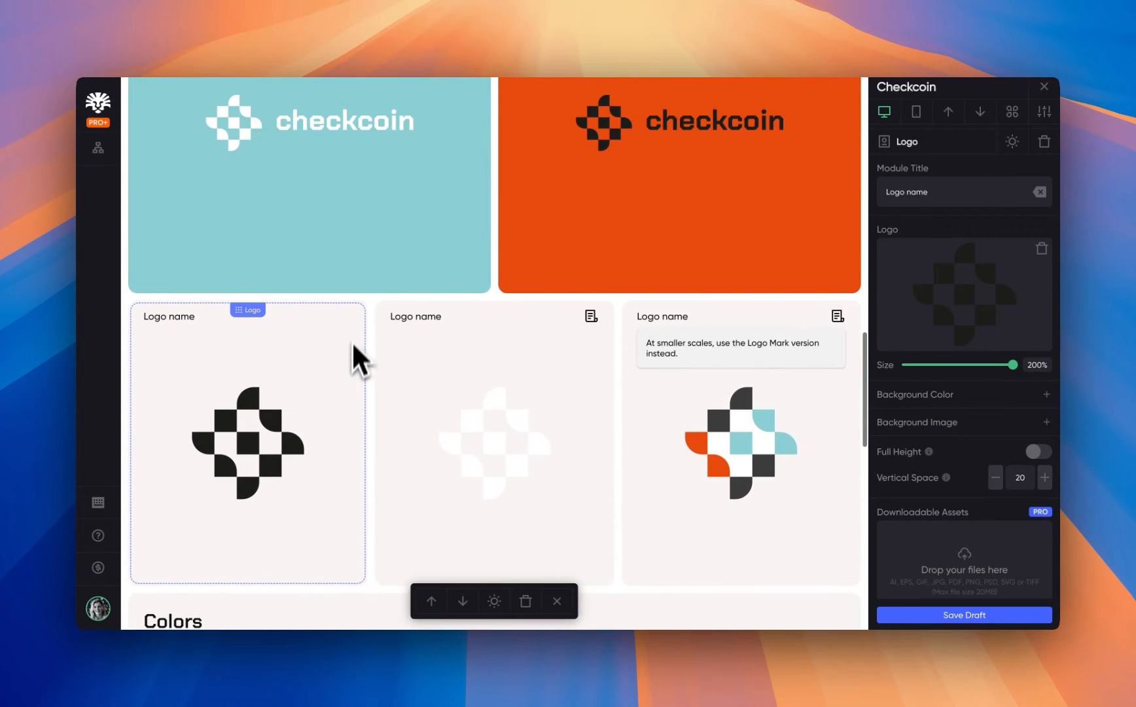
- Give the white logo mark module the dark grey brand colour 3C3C3B as its background
click(422, 383)
scroll(961, 405, down, 1)
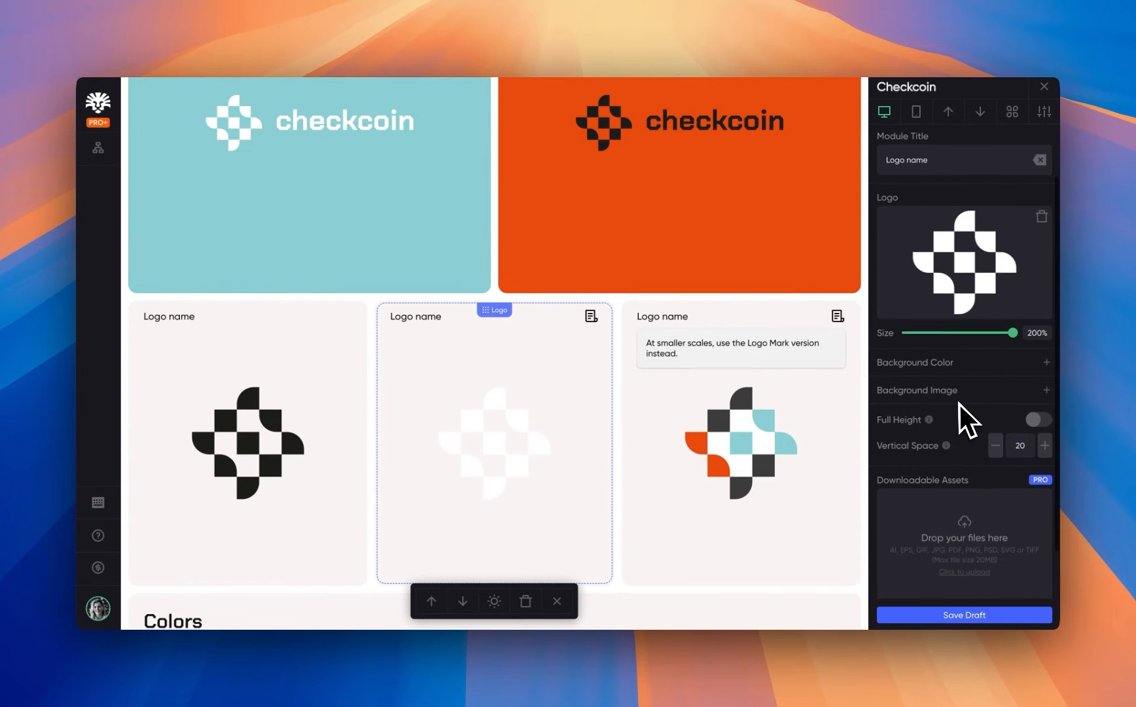
click(1047, 360)
click(1028, 386)
click(558, 413)
click(620, 436)
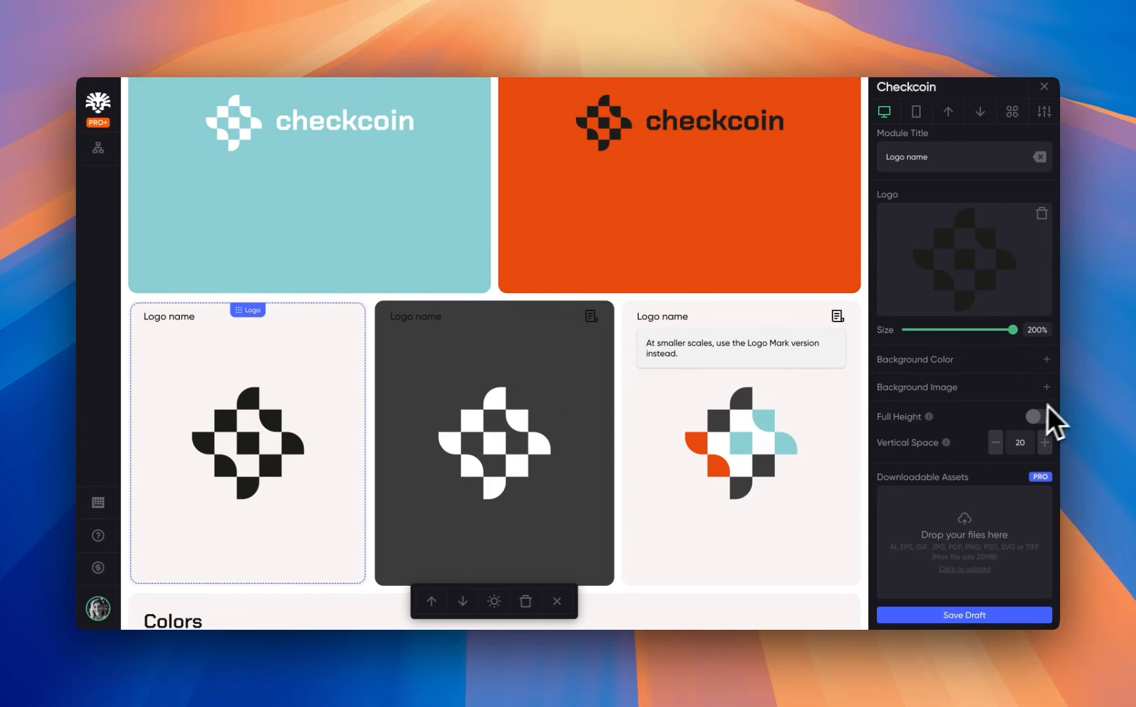
- Set the black logo mark module's background to the light blue brand colour 8BCED3
click(1046, 360)
click(1028, 385)
click(539, 413)
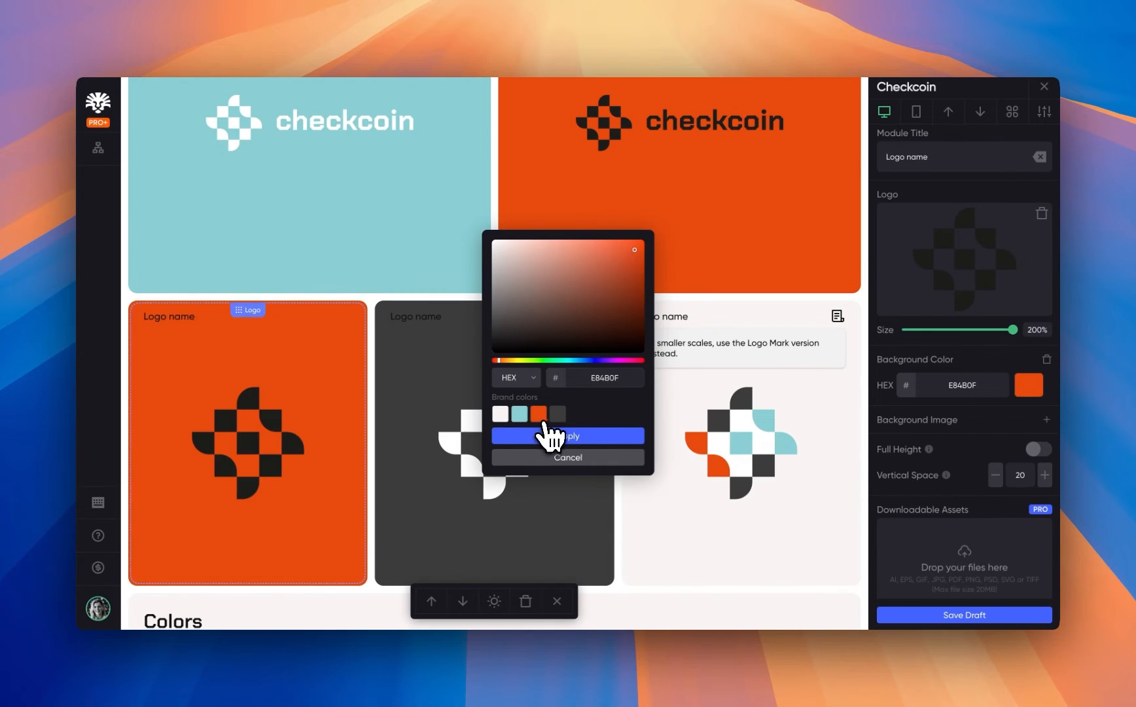
click(520, 414)
click(531, 436)
- Reorder the logo mark row so the full-colour mark comes first, the white mark second and the black mark last
scroll(640, 396, up, 1)
scroll(644, 399, down, 1)
drag(694, 409, 158, 404)
drag(653, 353, 477, 431)
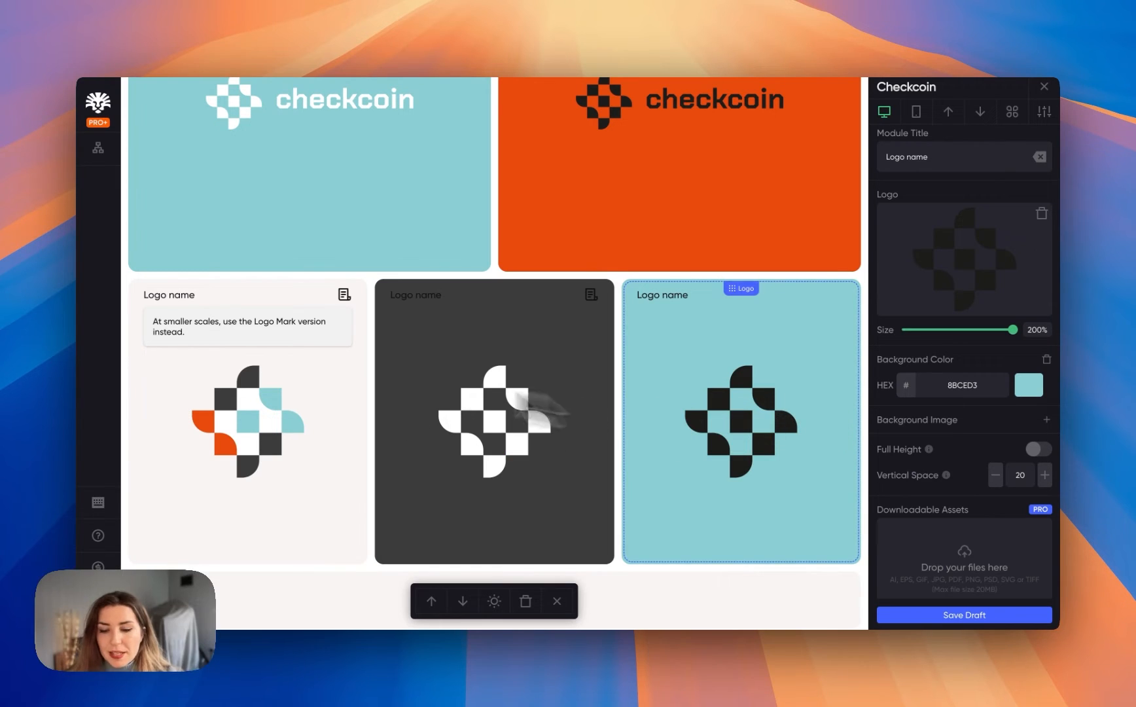
- Switch the dark grey white-logo-mark module to light title text and icon
click(583, 353)
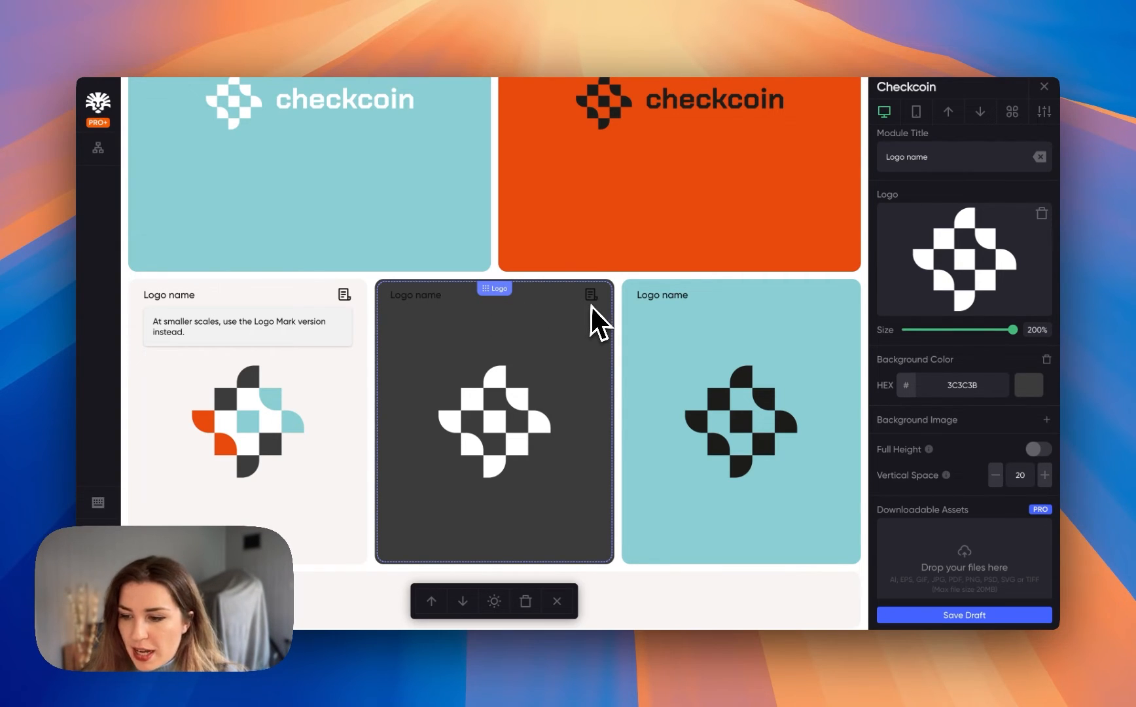
scroll(993, 288, up, 4)
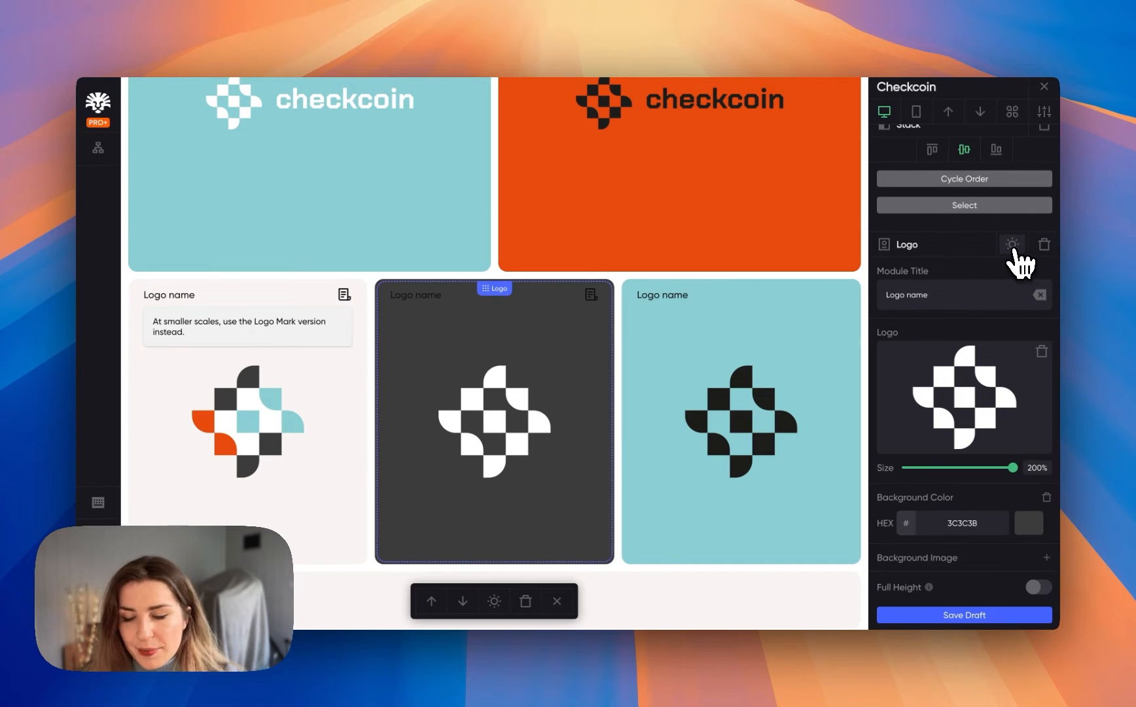
click(1012, 245)
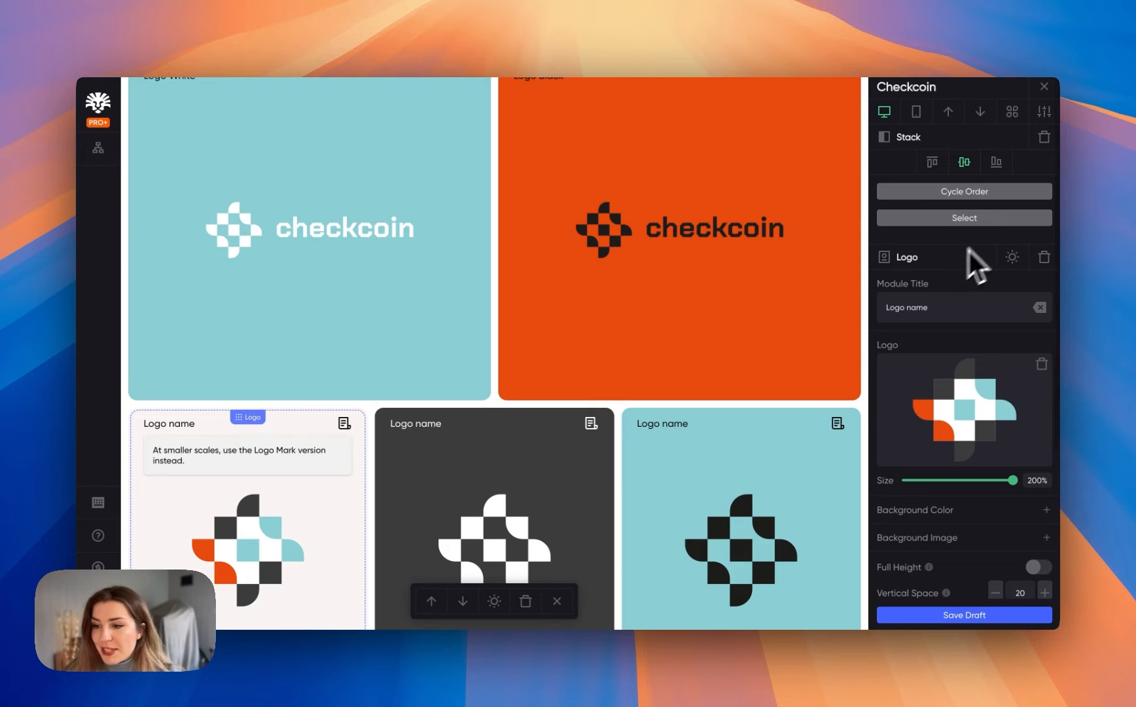
- Title the three logo mark modules "Logo Mark Full Colour", "Logo Mark White" and "Logo Mark Black", in row order
double_click(918, 307)
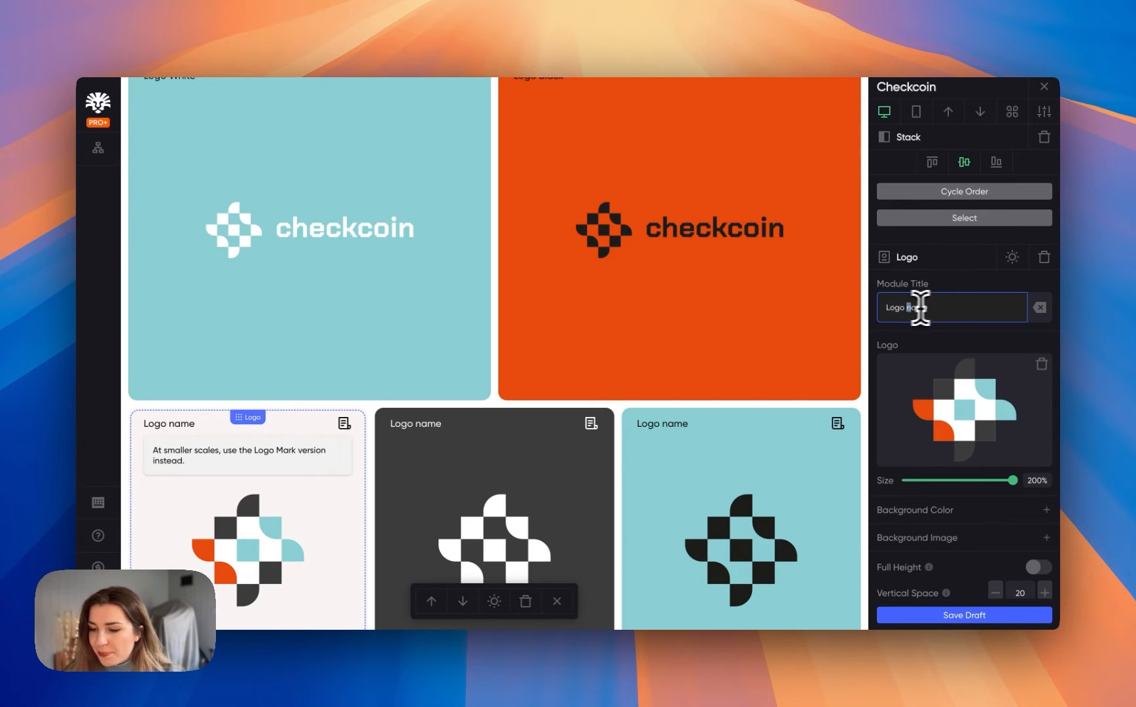
text(Mark Full Colour)
click(494, 497)
double_click(918, 307)
text(Mark Full)
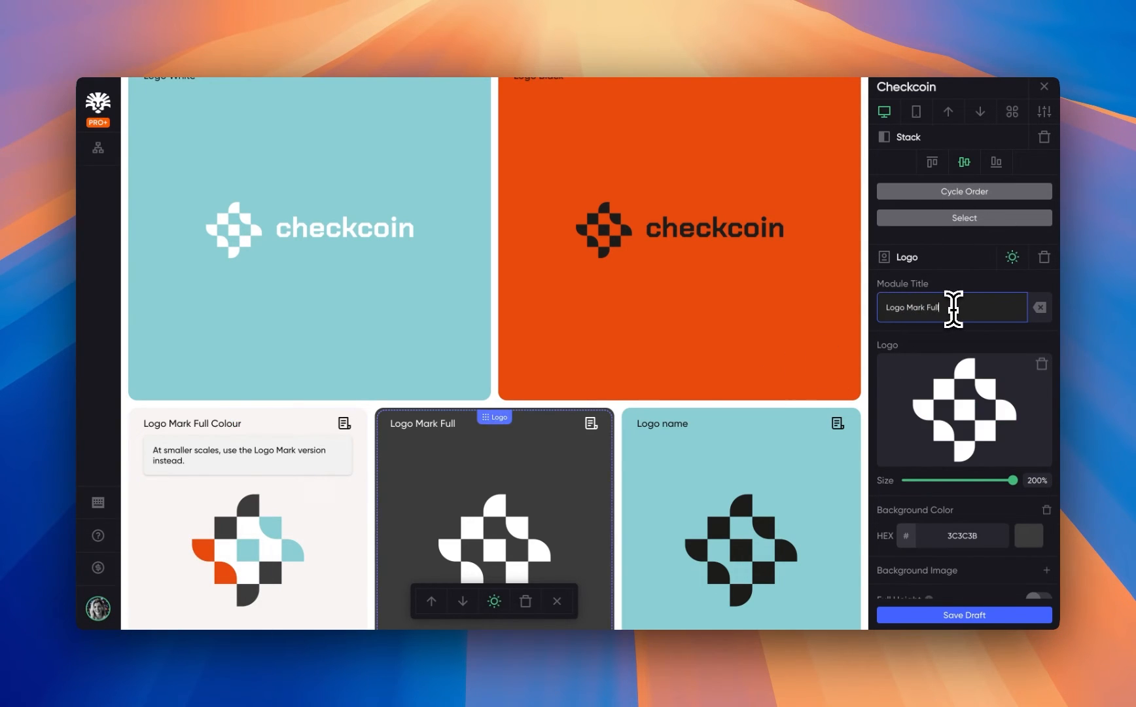
text( Colour)
click(844, 411)
double_click(918, 307)
text(Mark Full Colour)
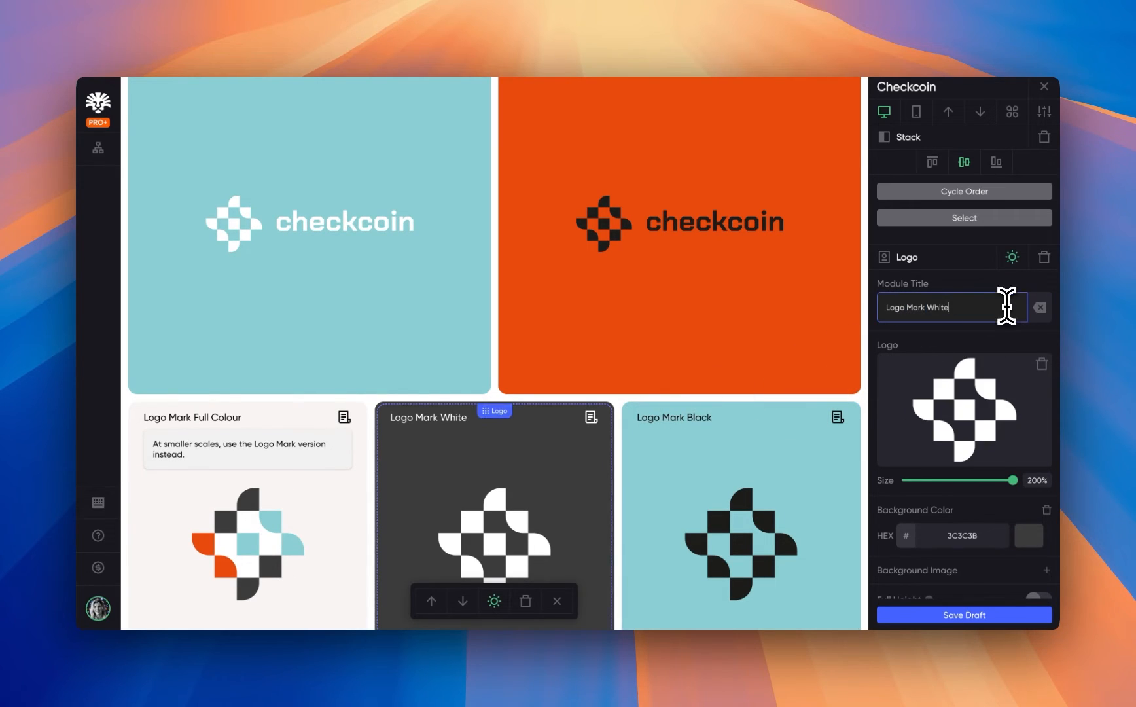
- Review the logo section's layout, from the main full-colour logo through the white and black logos to the three logo marks
scroll(765, 431, down, 2)
scroll(484, 295, up, 8)
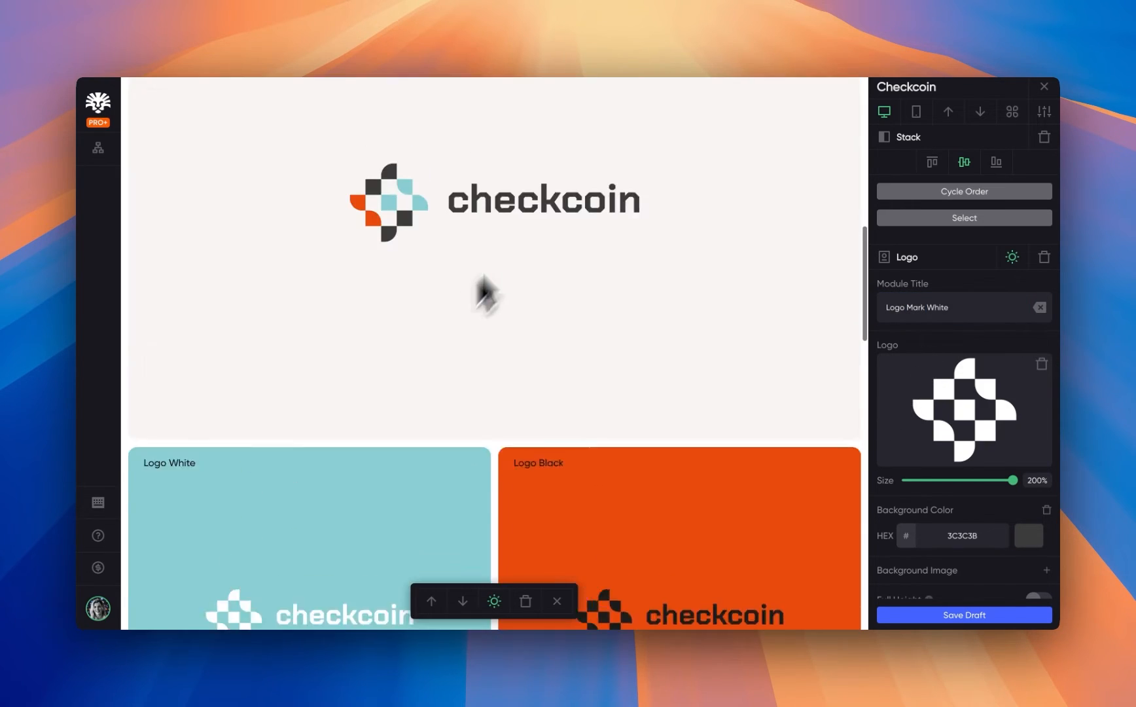
scroll(484, 281, up, 2)
click(548, 207)
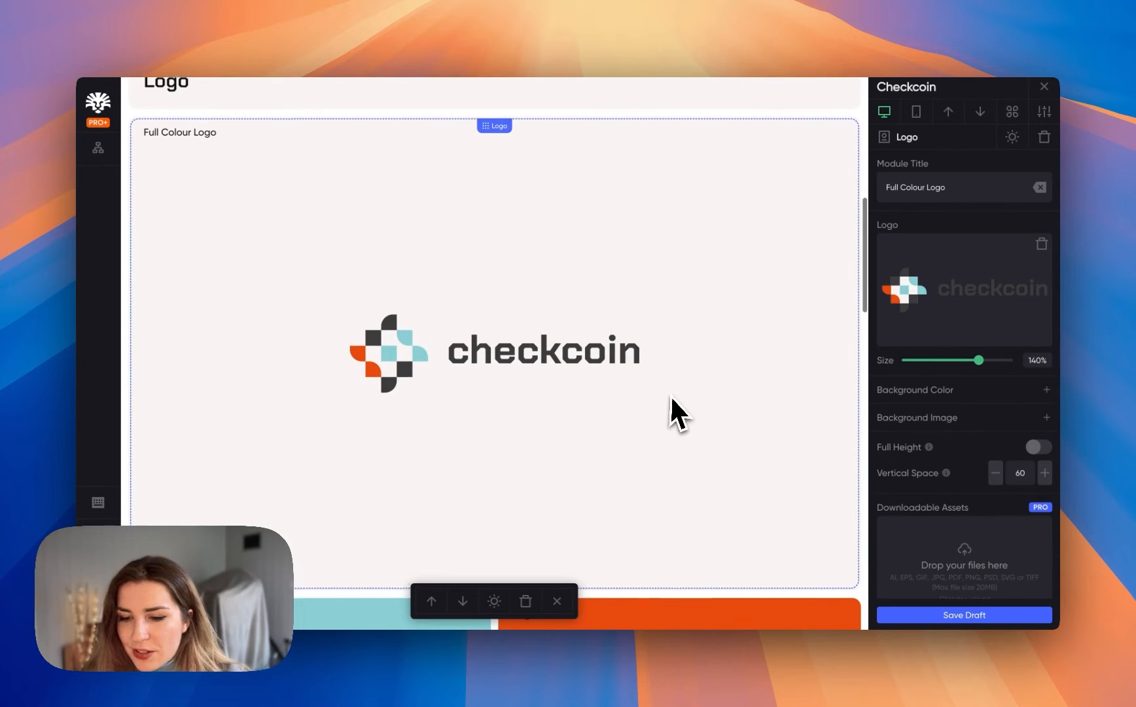
scroll(672, 399, down, 8)
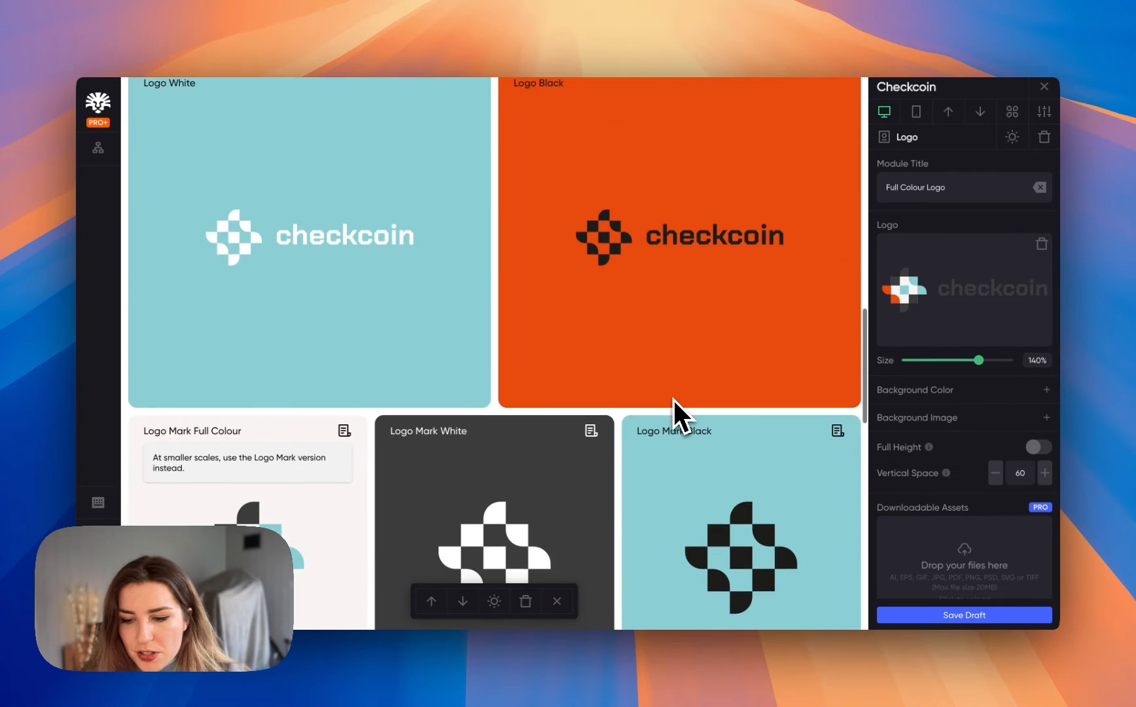
scroll(673, 398, down, 3)
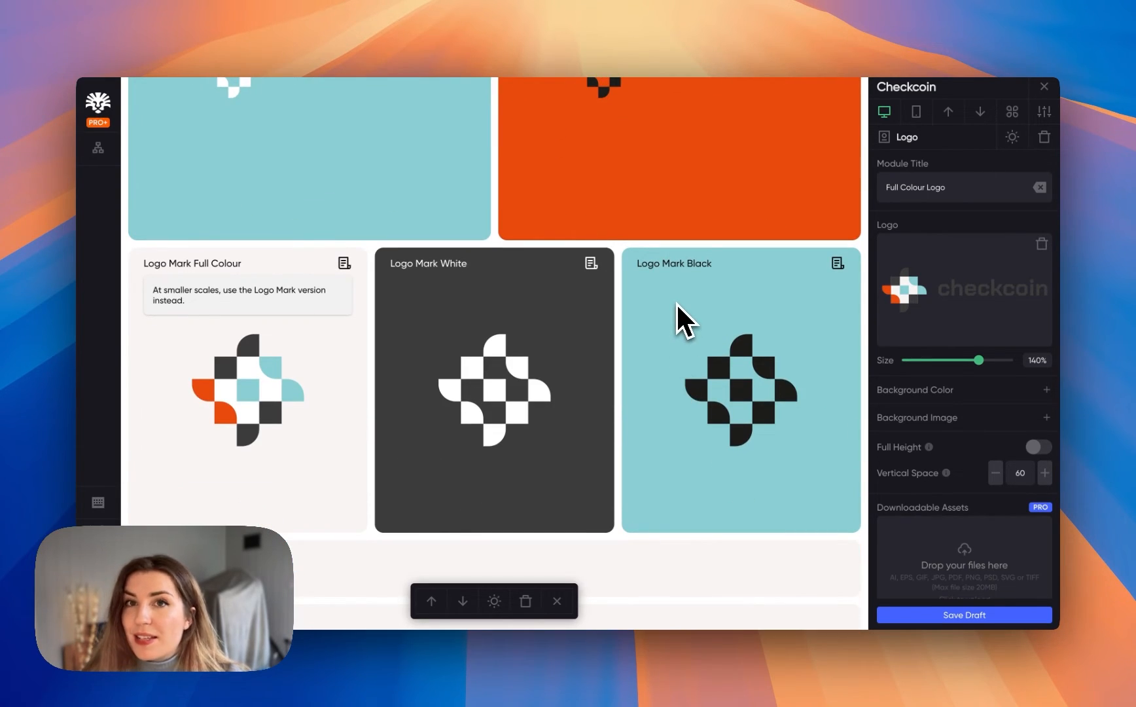
scroll(672, 152, up, 4)
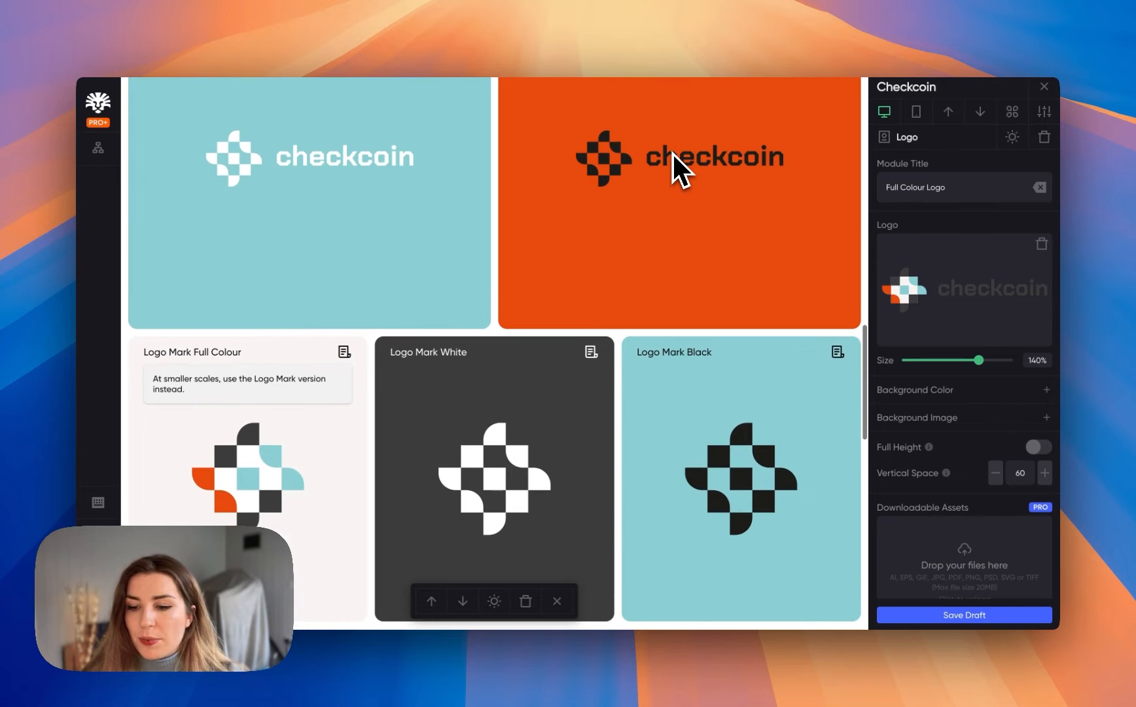
scroll(673, 152, up, 2)
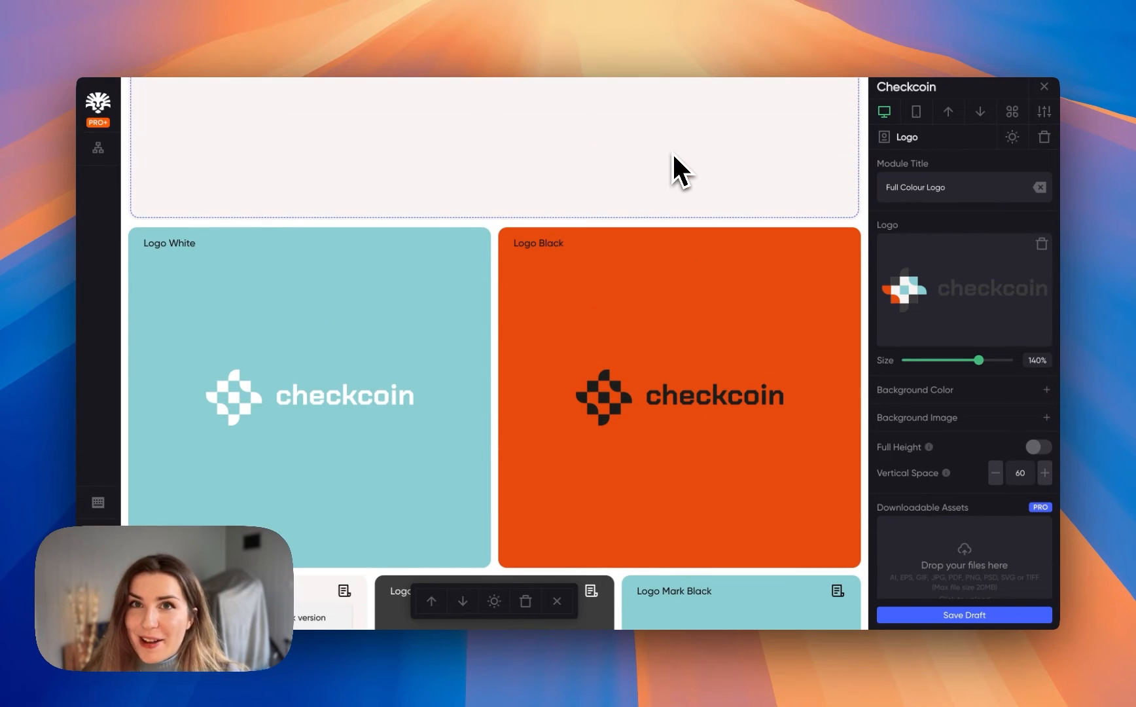
scroll(700, 150, up, 5)
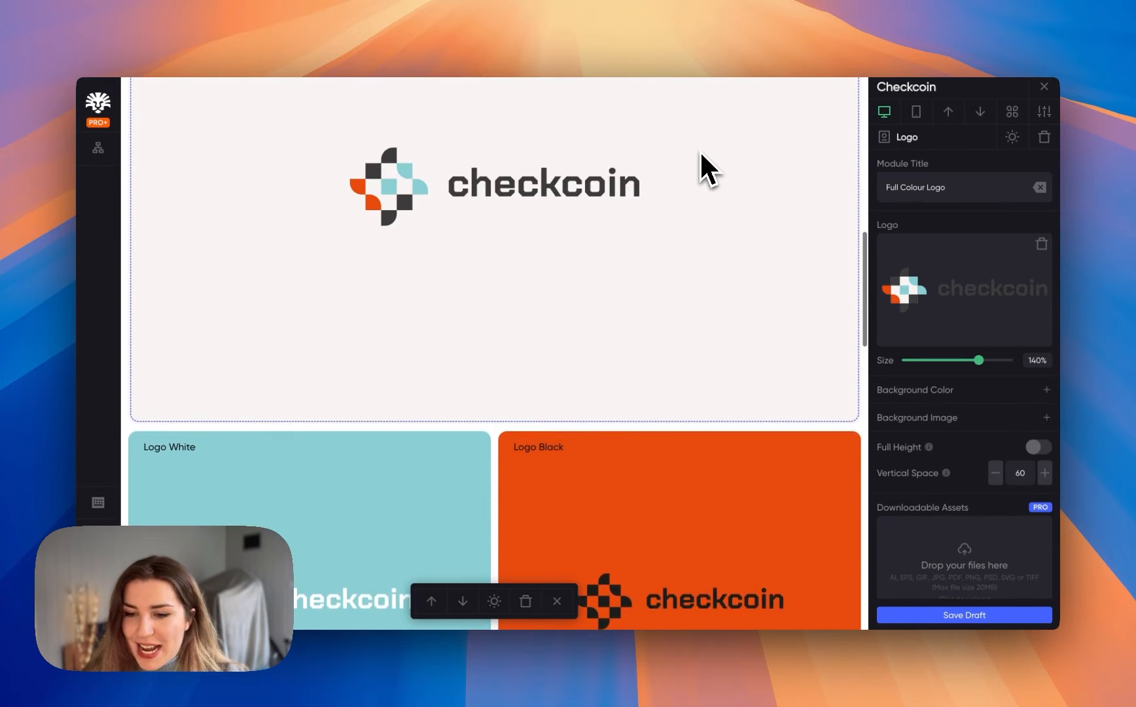
- Upload the Checkcoin Logo AI, EPS and SVG files plus the white square SVG as downloadable assets of the Full Colour Logo module
scroll(700, 150, up, 2)
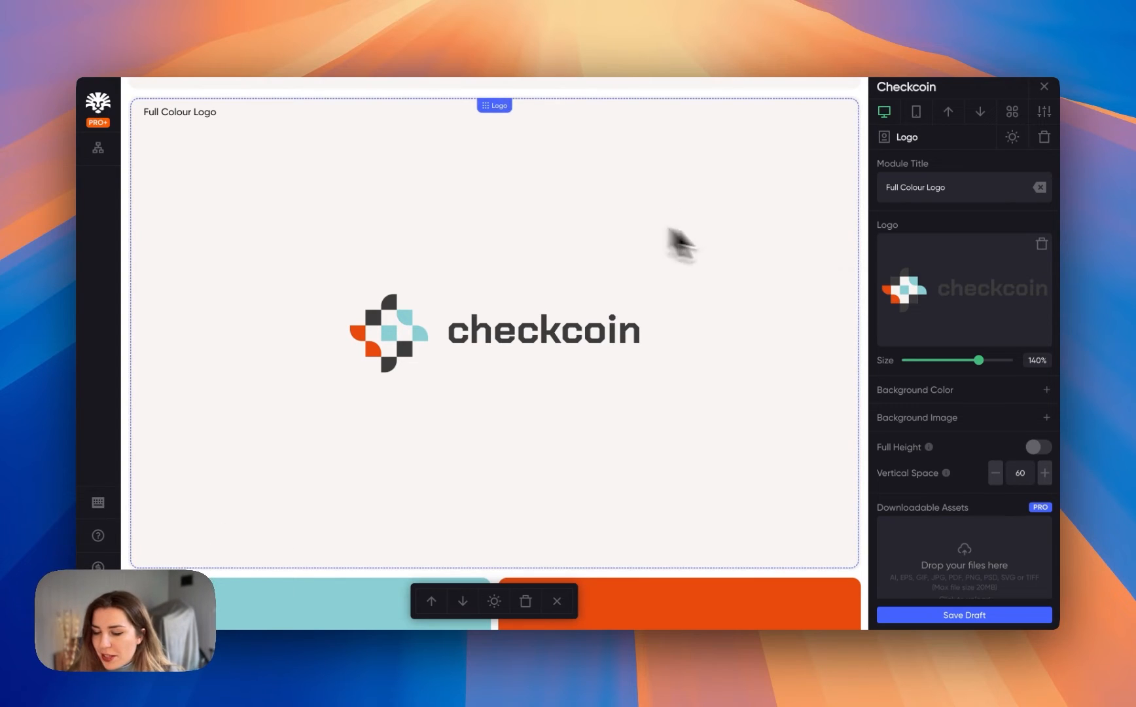
scroll(922, 284, down, 4)
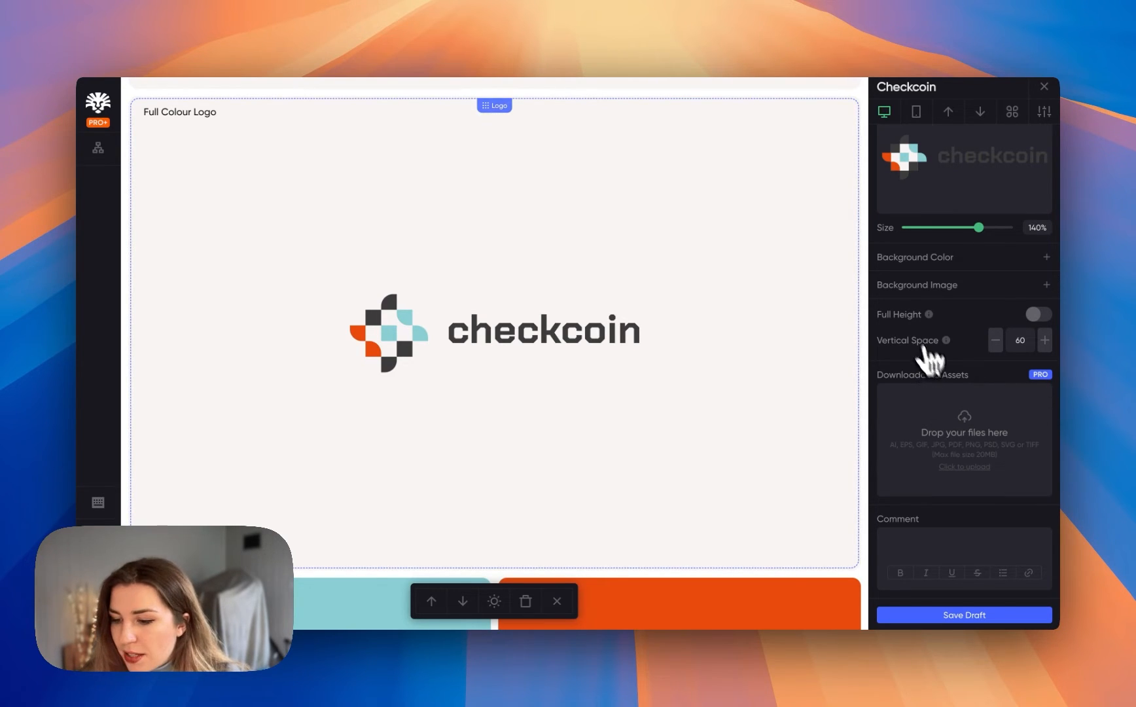
click(973, 426)
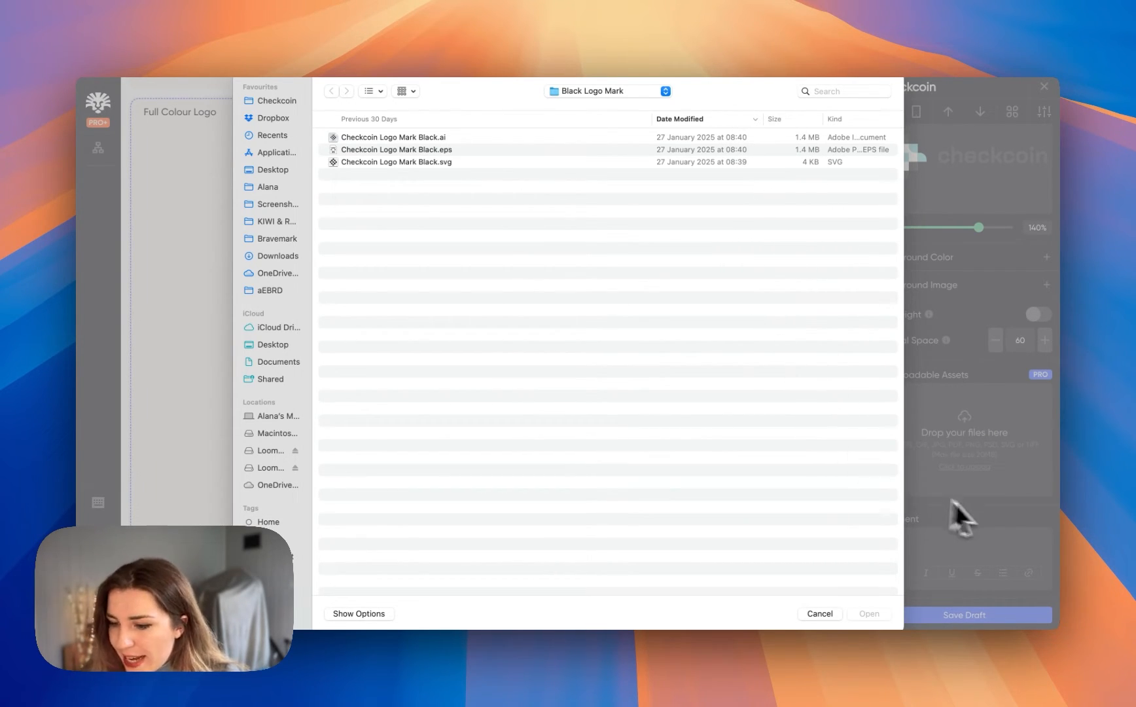
click(636, 93)
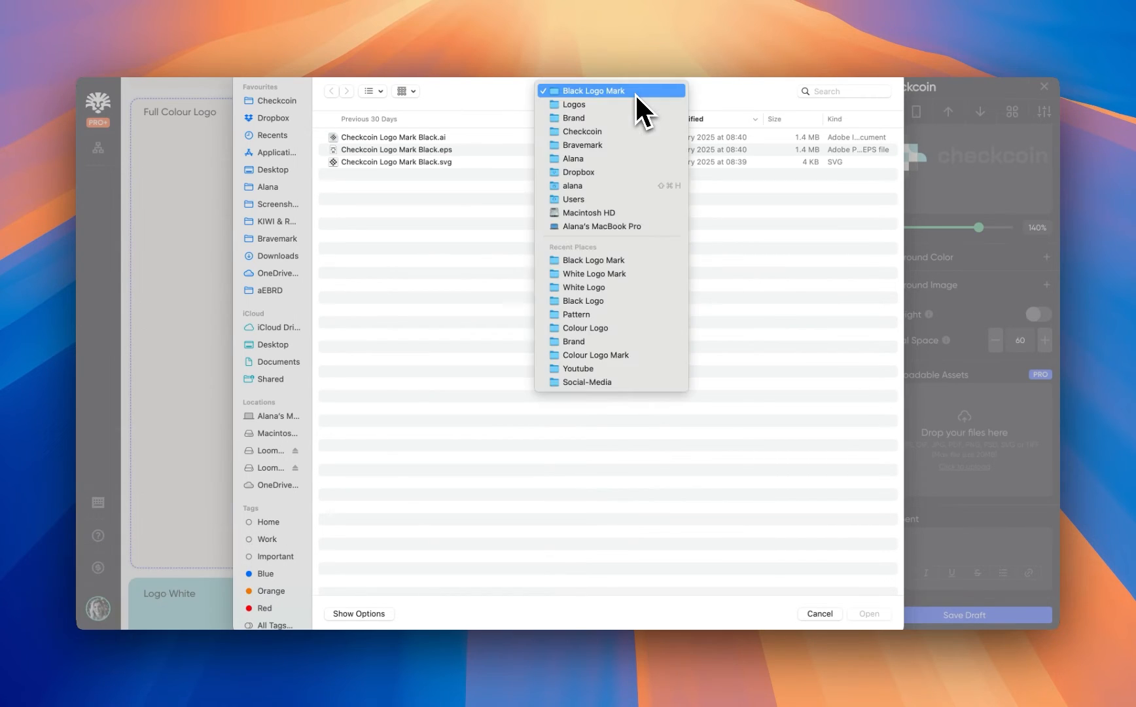
click(627, 104)
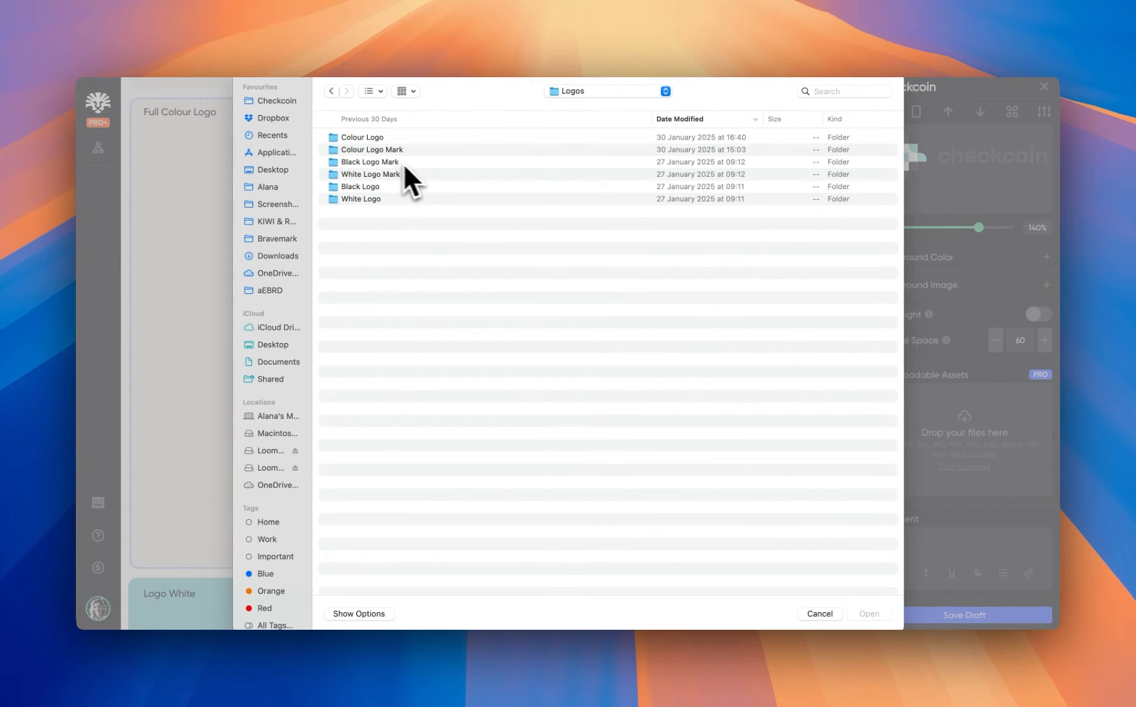
double_click(396, 150)
click(445, 140)
click(869, 613)
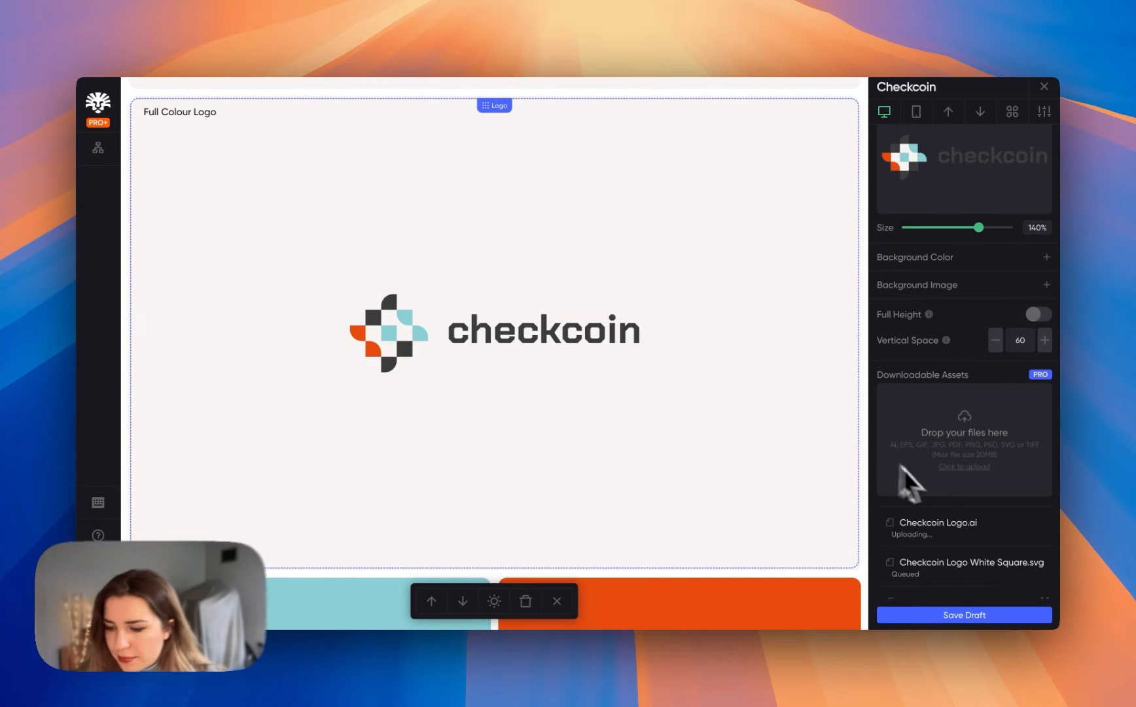
- Attach the files from the White Logo folder as downloadable assets of the Logo White module
scroll(943, 490, down, 3)
scroll(681, 393, down, 5)
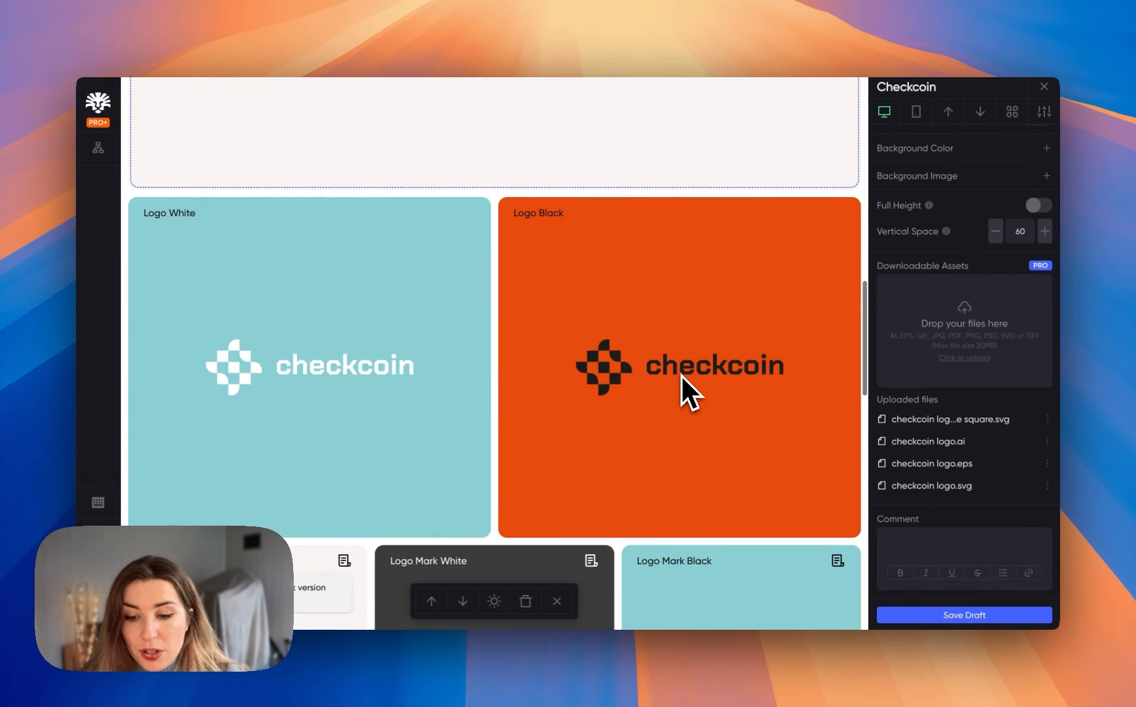
click(378, 330)
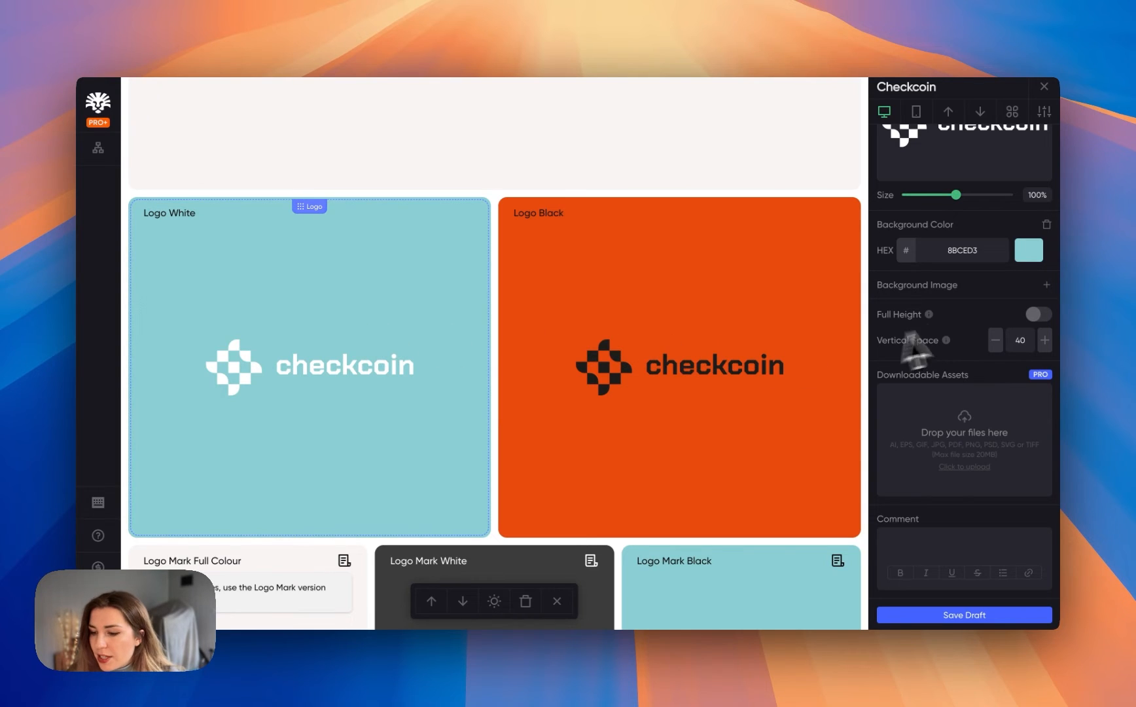
click(1013, 422)
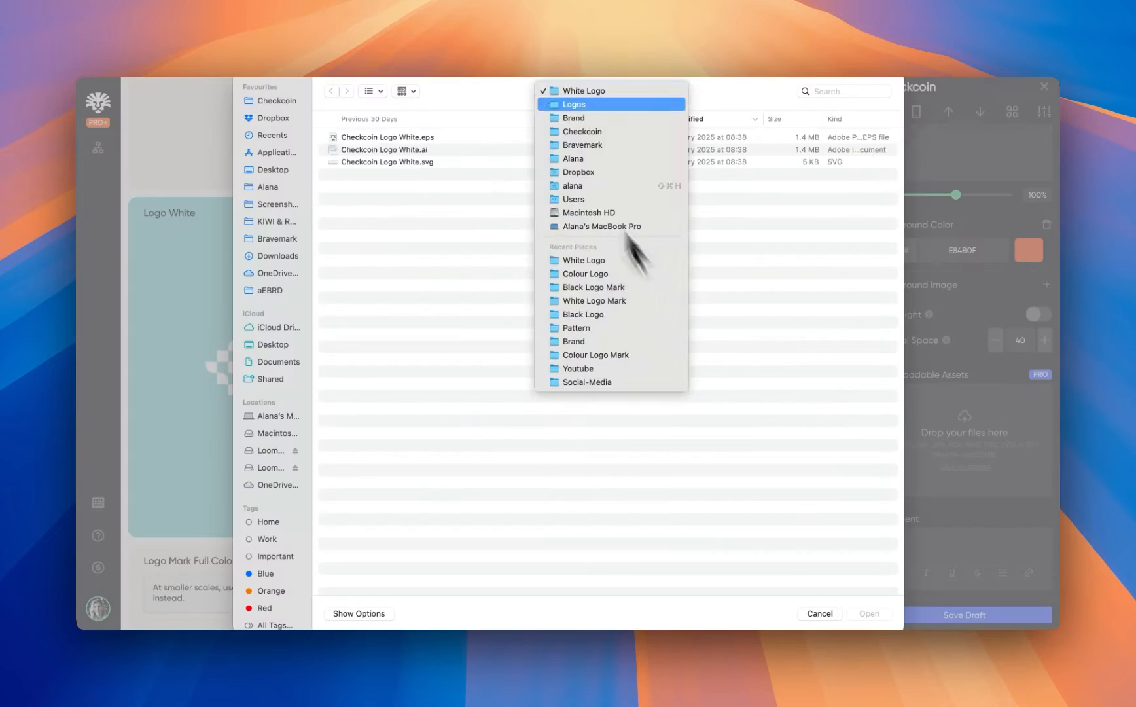
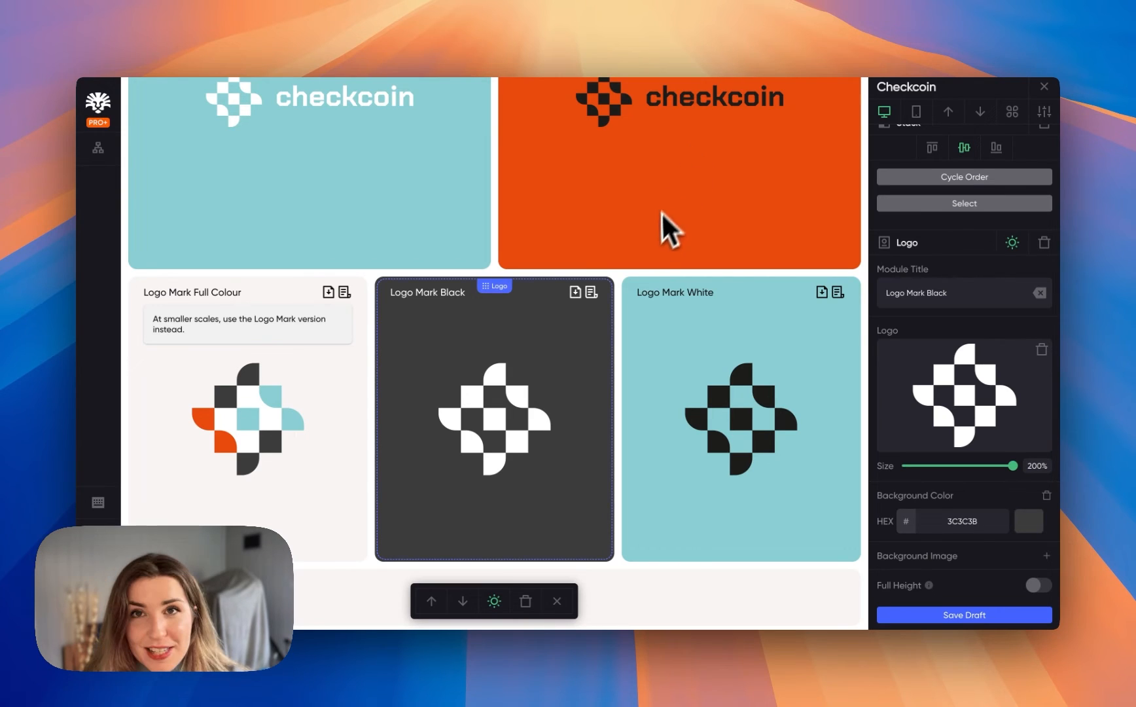
- Review the logo and logo mark modules for their downloadable files, down to the Colors section
scroll(552, 178, up, 1)
scroll(552, 180, up, 3)
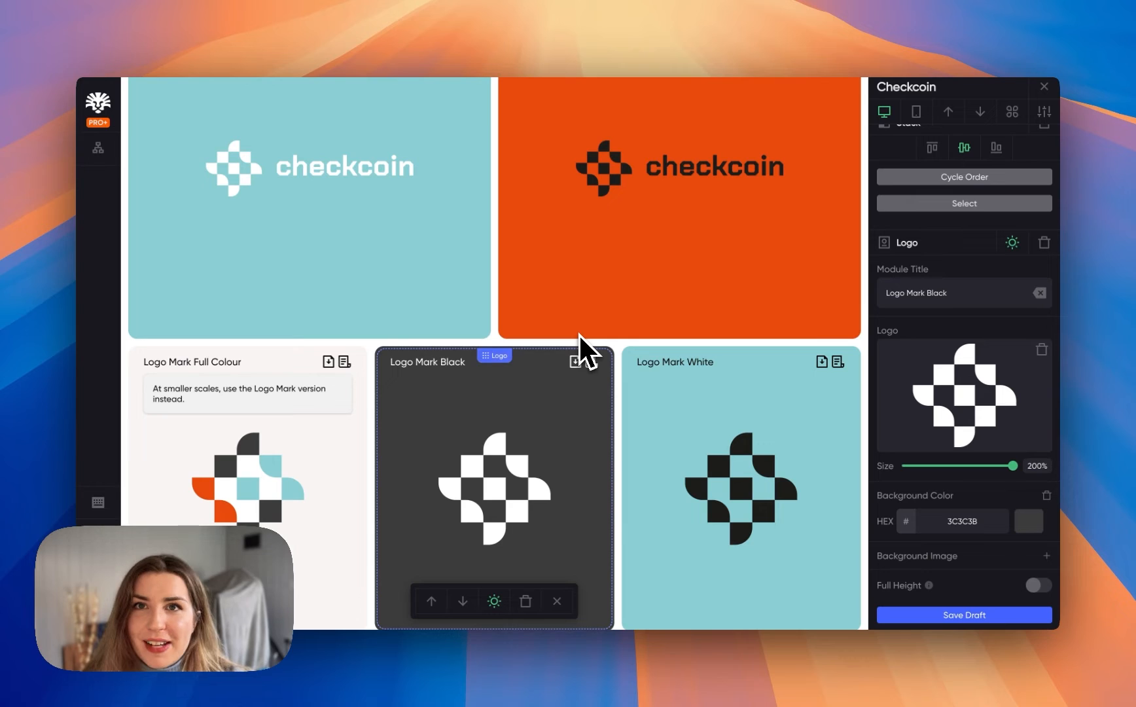
scroll(621, 223, up, 10)
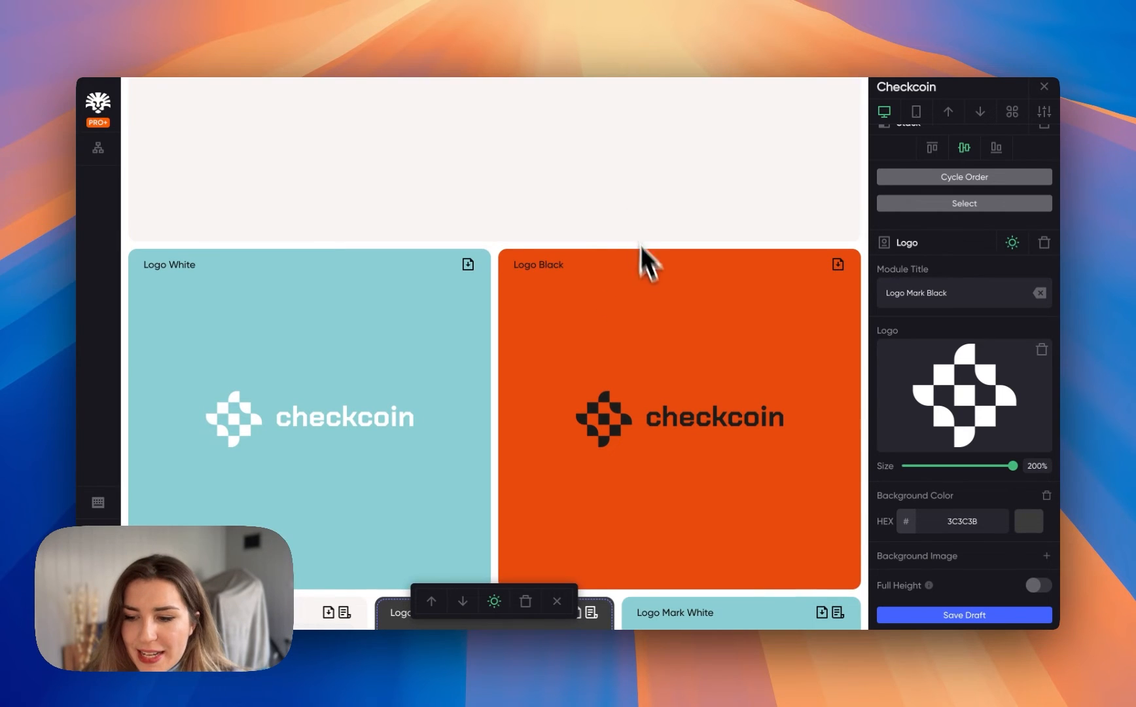
click(655, 297)
scroll(777, 275, down, 6)
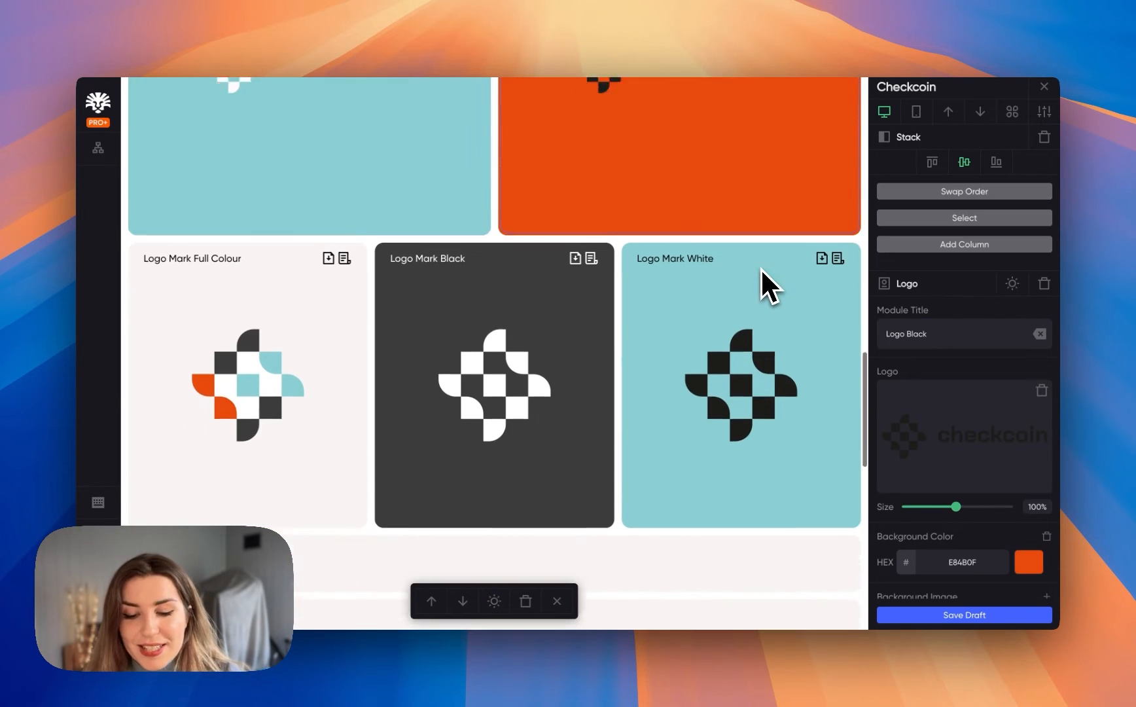
scroll(760, 268, down, 10)
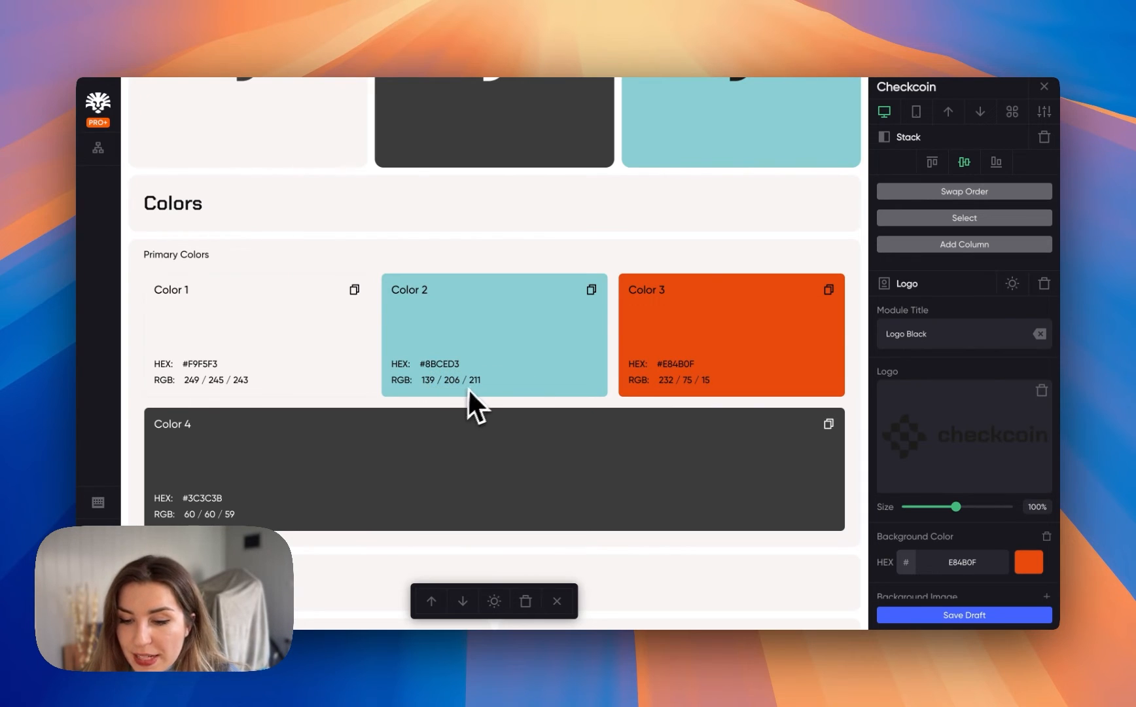
- Add CMYK, Pantone and a 50% palette proportion to the Color 1 swatch
click(365, 321)
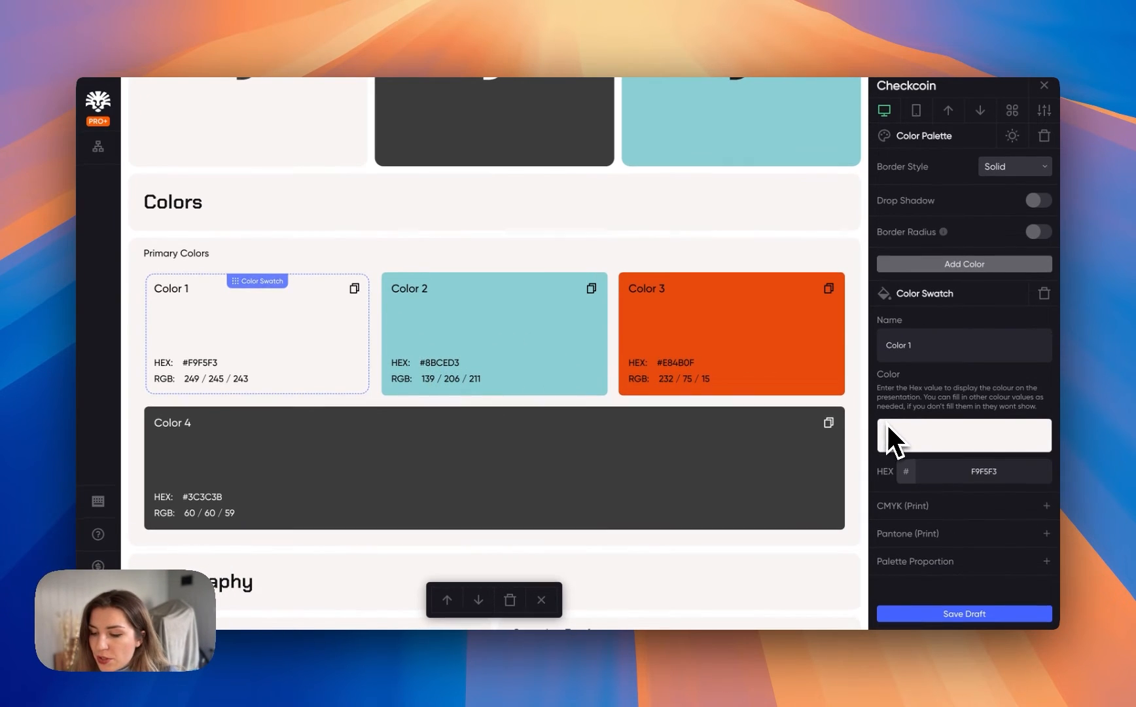
click(1047, 507)
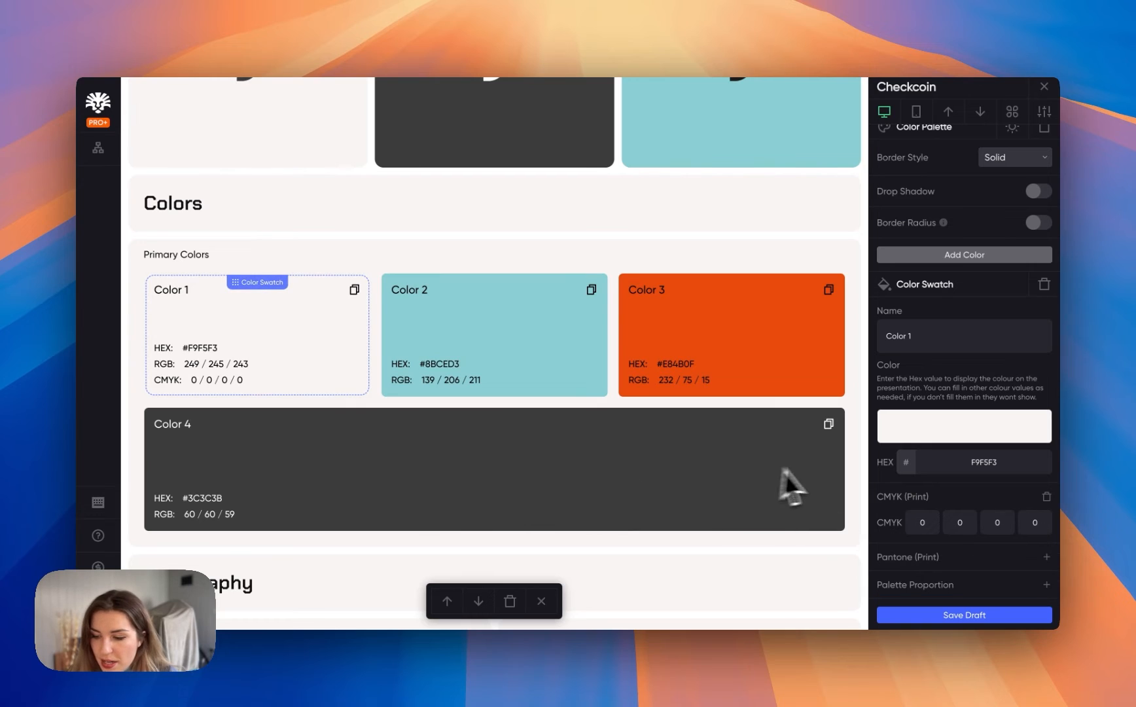
click(1047, 557)
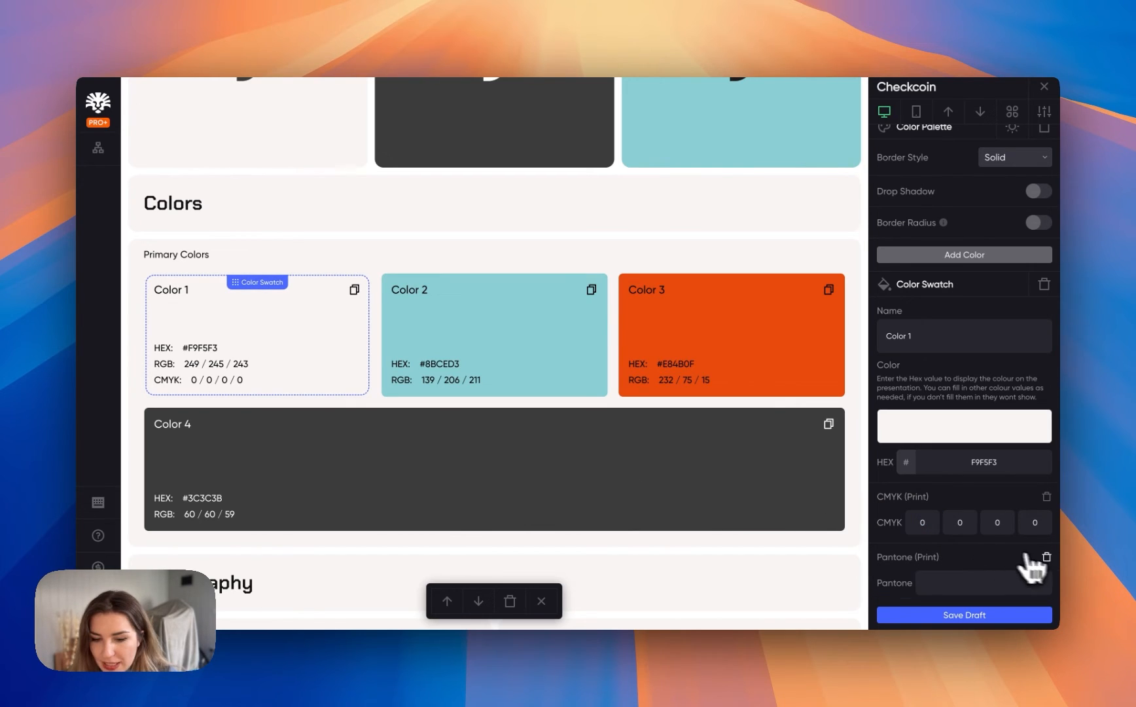
scroll(982, 510, down, 1)
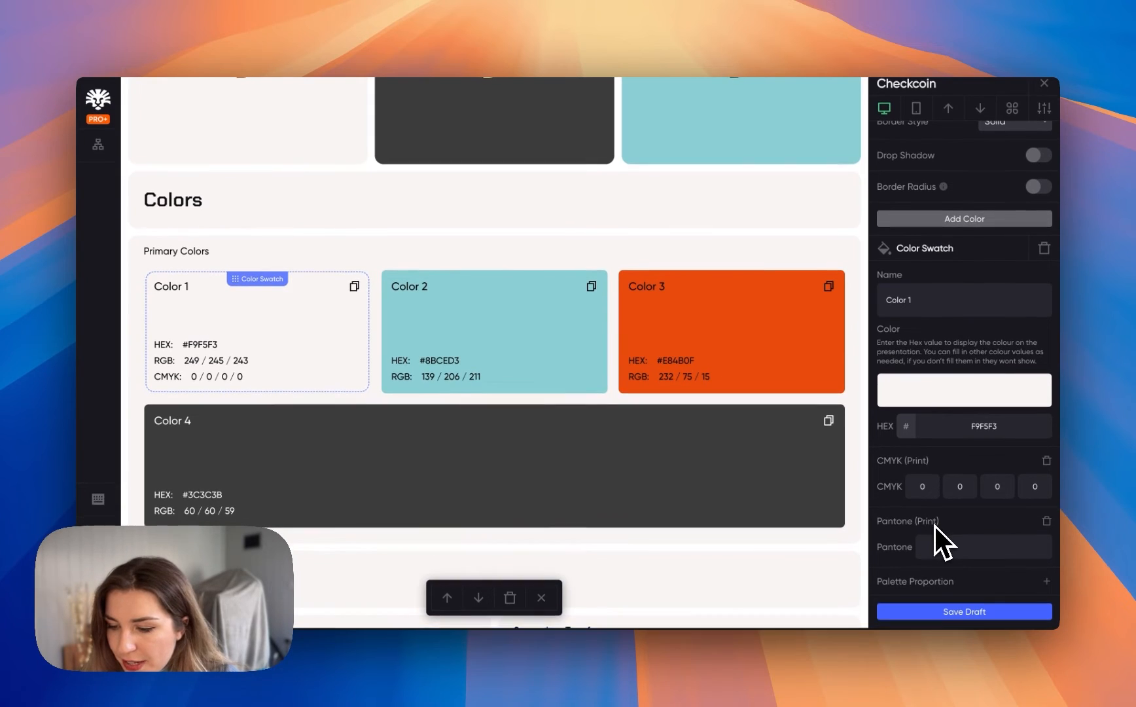
click(1046, 584)
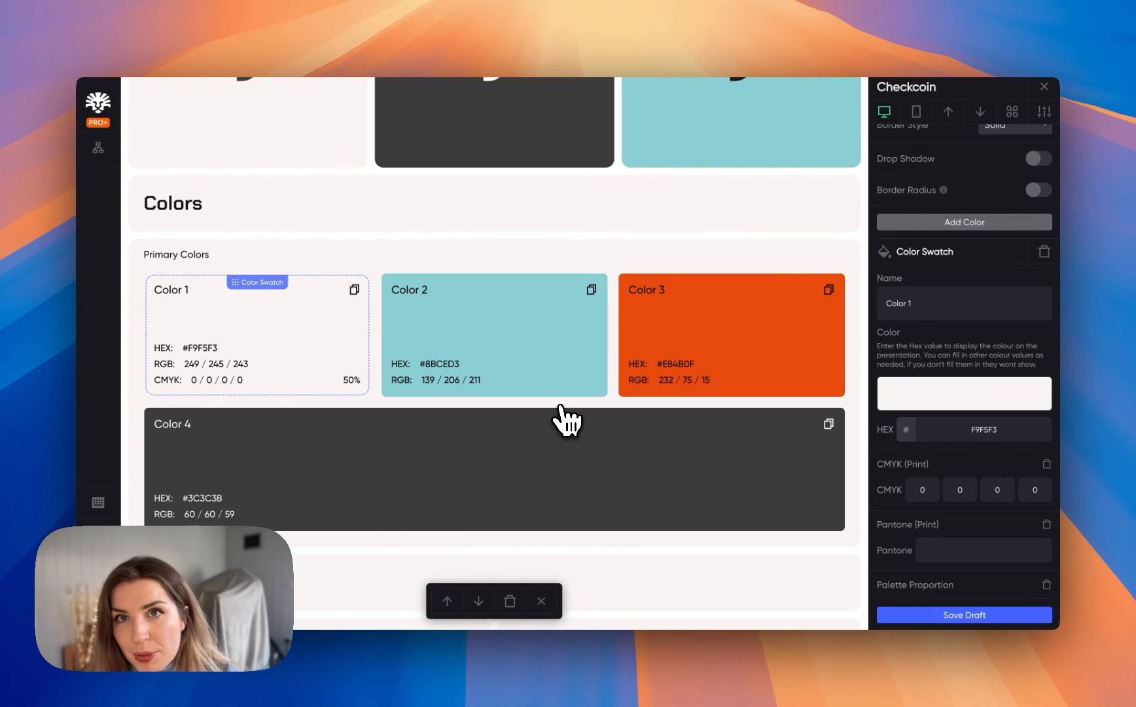
scroll(978, 534, down, 2)
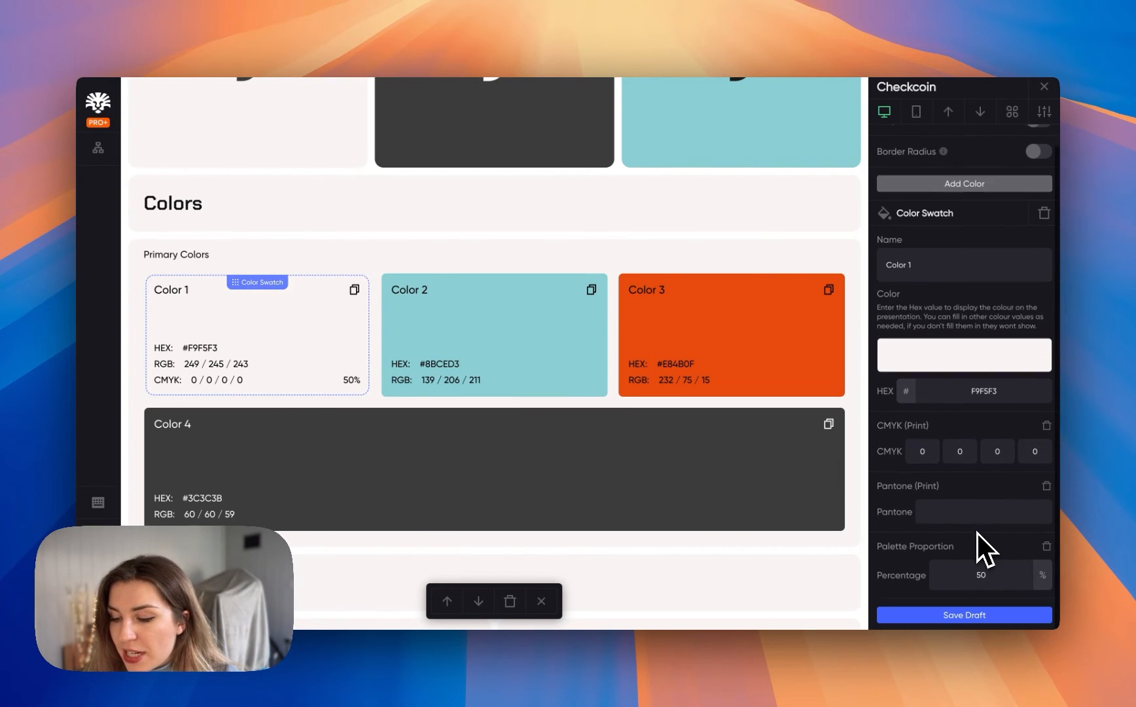
- Remove the CMYK and Pantone entries from the Color 1 swatch
click(510, 357)
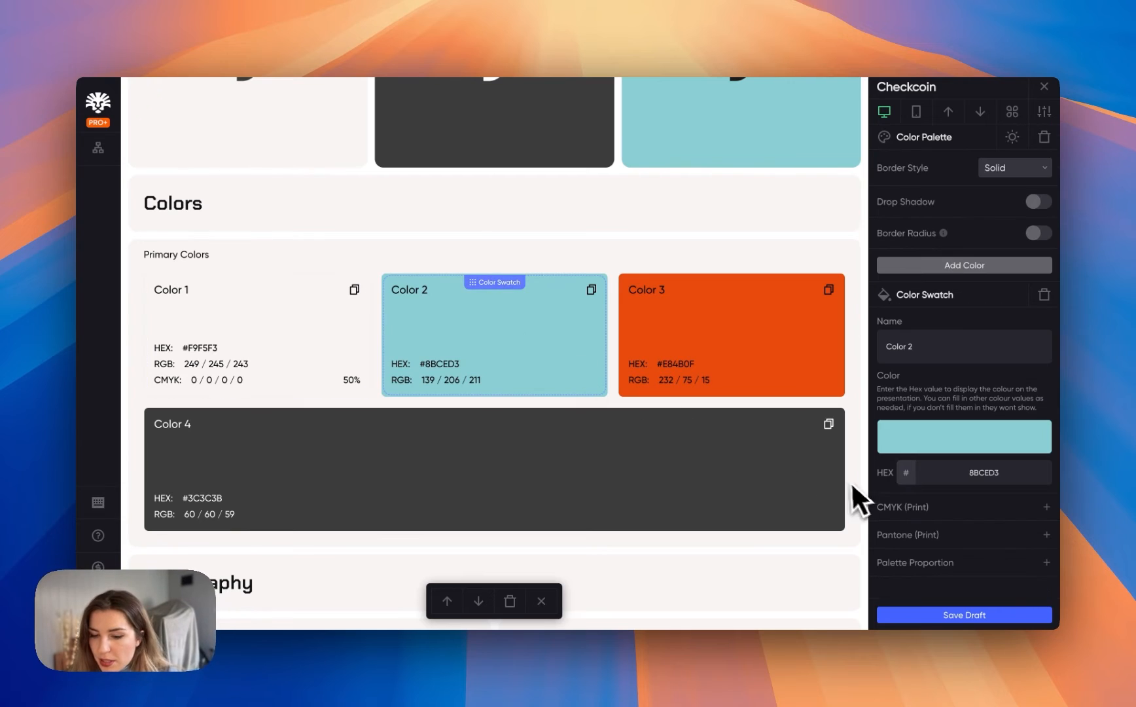
click(264, 371)
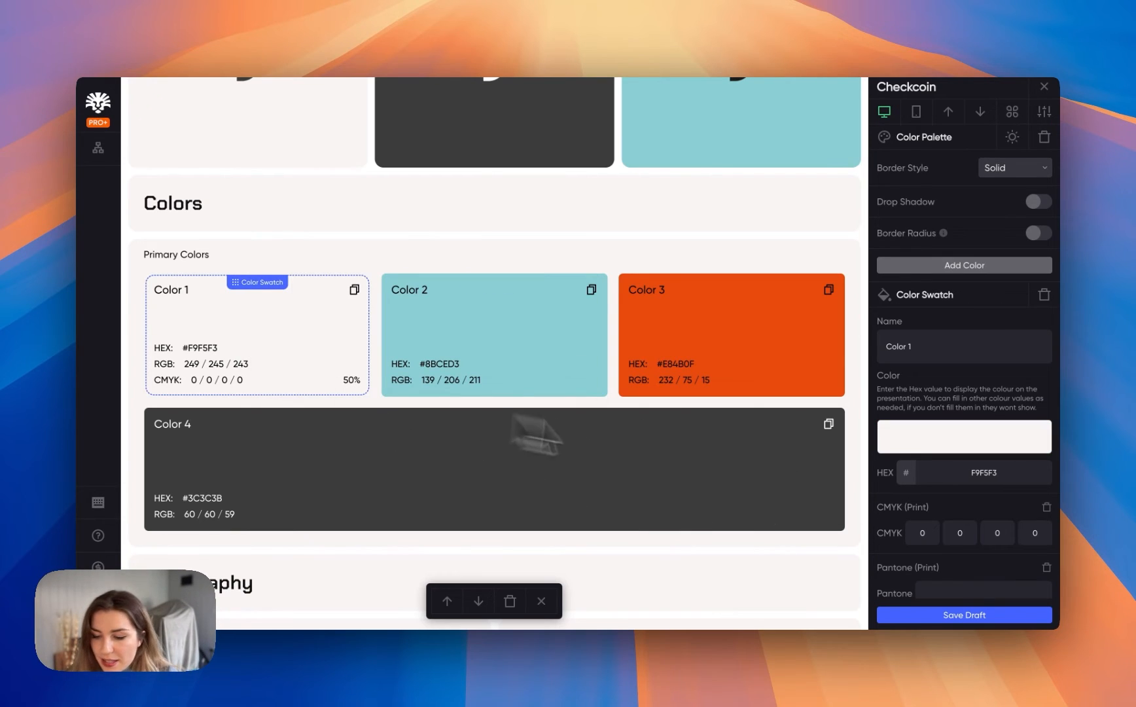
click(1046, 534)
click(1046, 534)
- Give the Color 2 and Color 3 swatches a palette proportion of 20% each
click(537, 366)
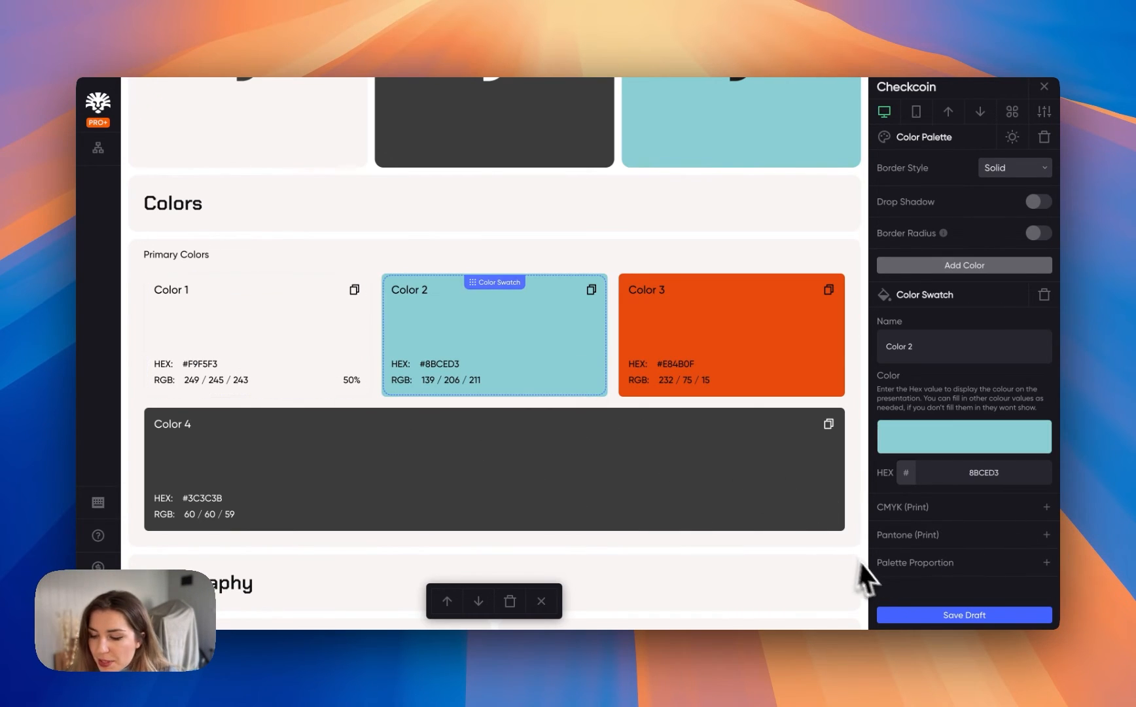
click(1046, 563)
scroll(970, 534, down, 1)
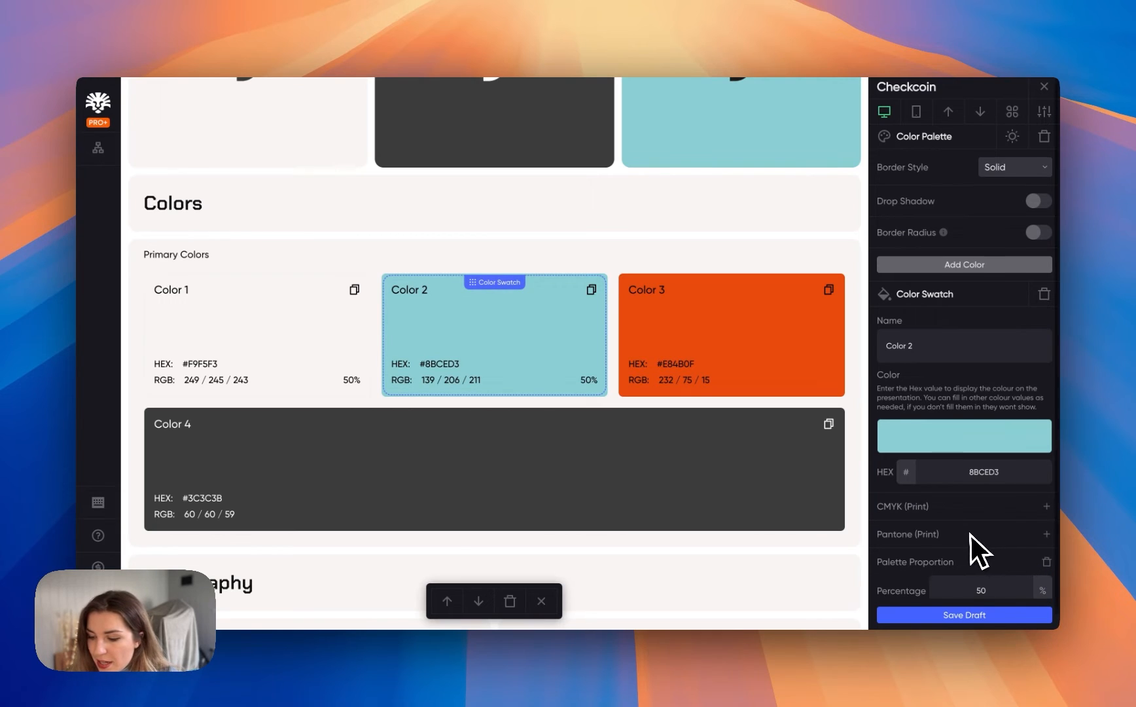
click(983, 576)
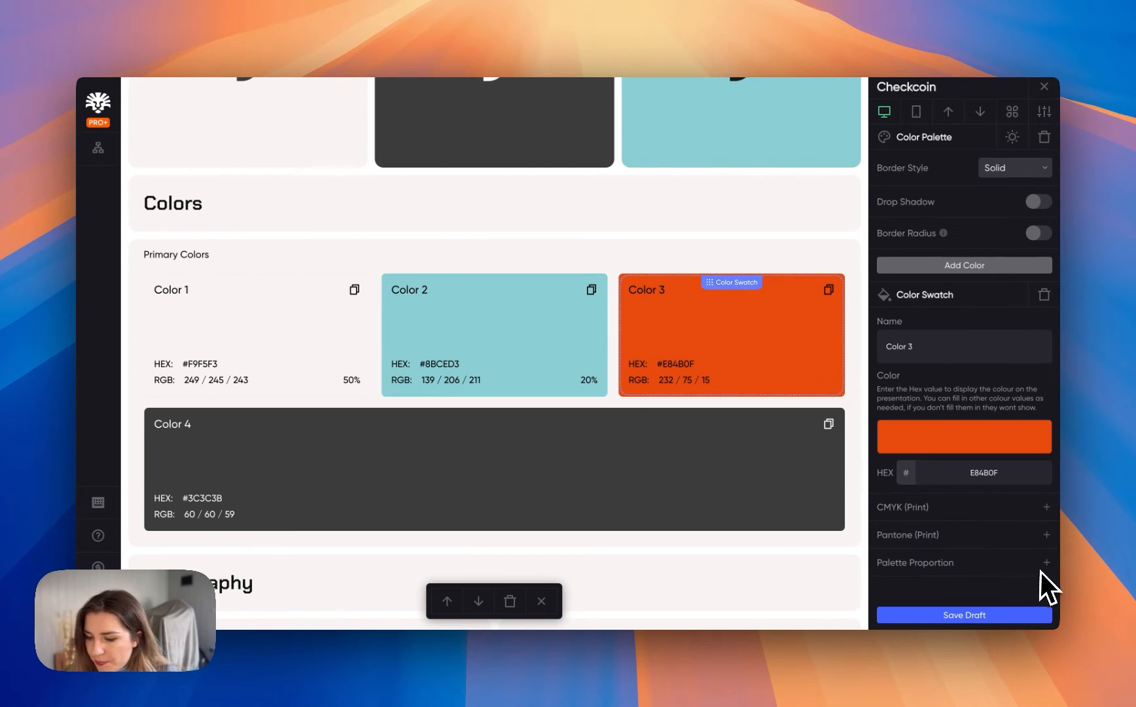
click(983, 591)
text(20)
- Add a palette proportion of 10% to the Color 4 swatch
click(679, 525)
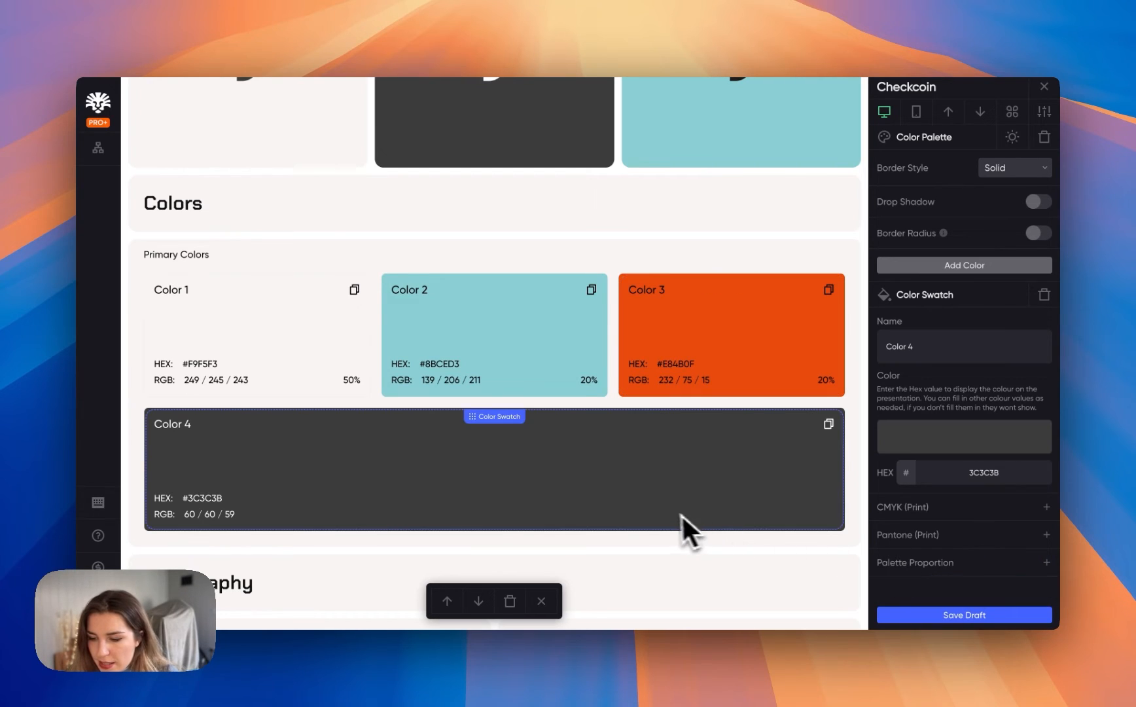
click(1046, 562)
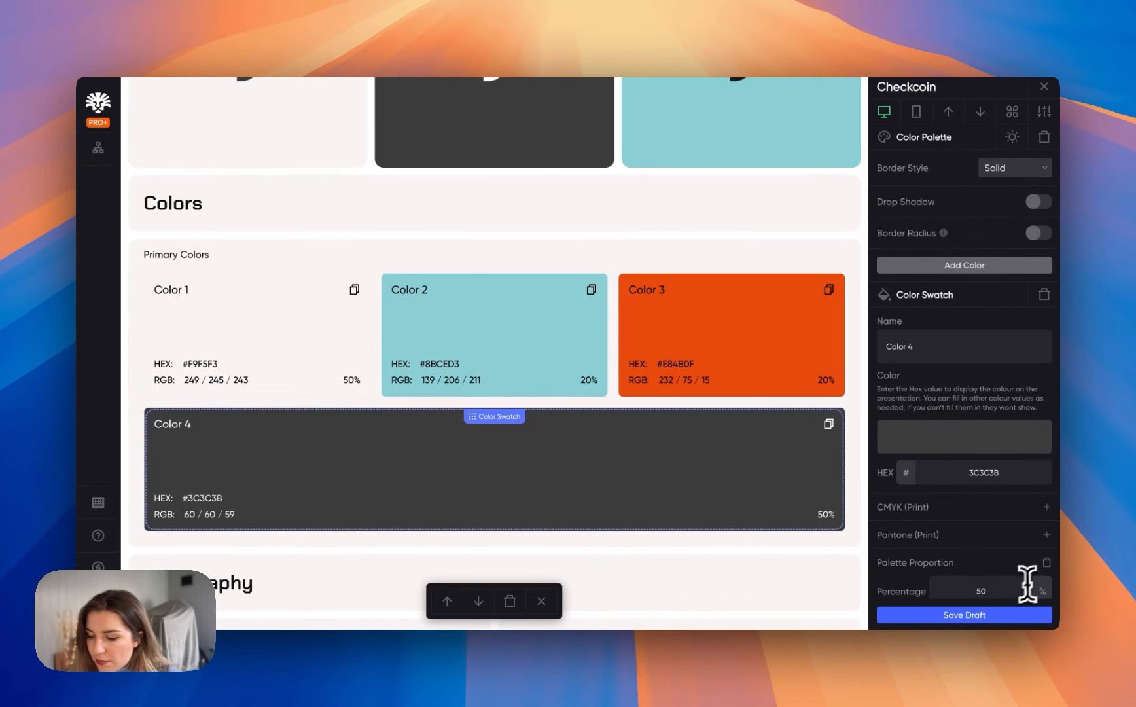
click(979, 592)
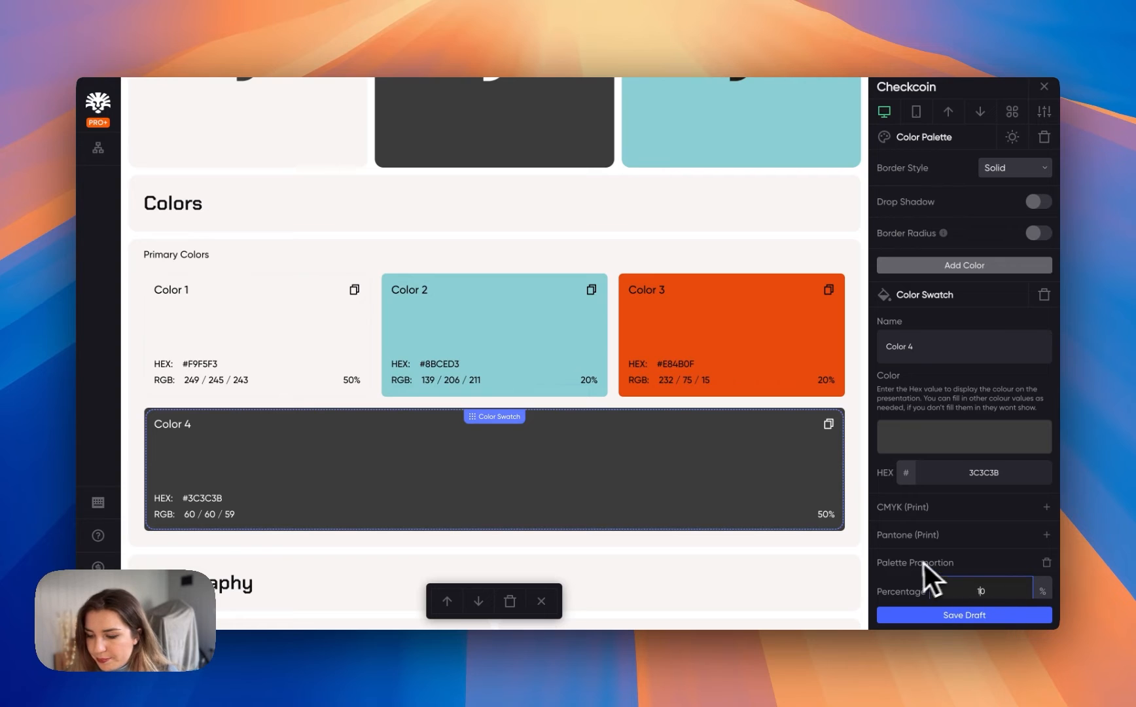
click(812, 523)
- Rename the Color 1 swatch to Pearl White and the Color 2 swatch to Turquoise
scroll(760, 436, up, 1)
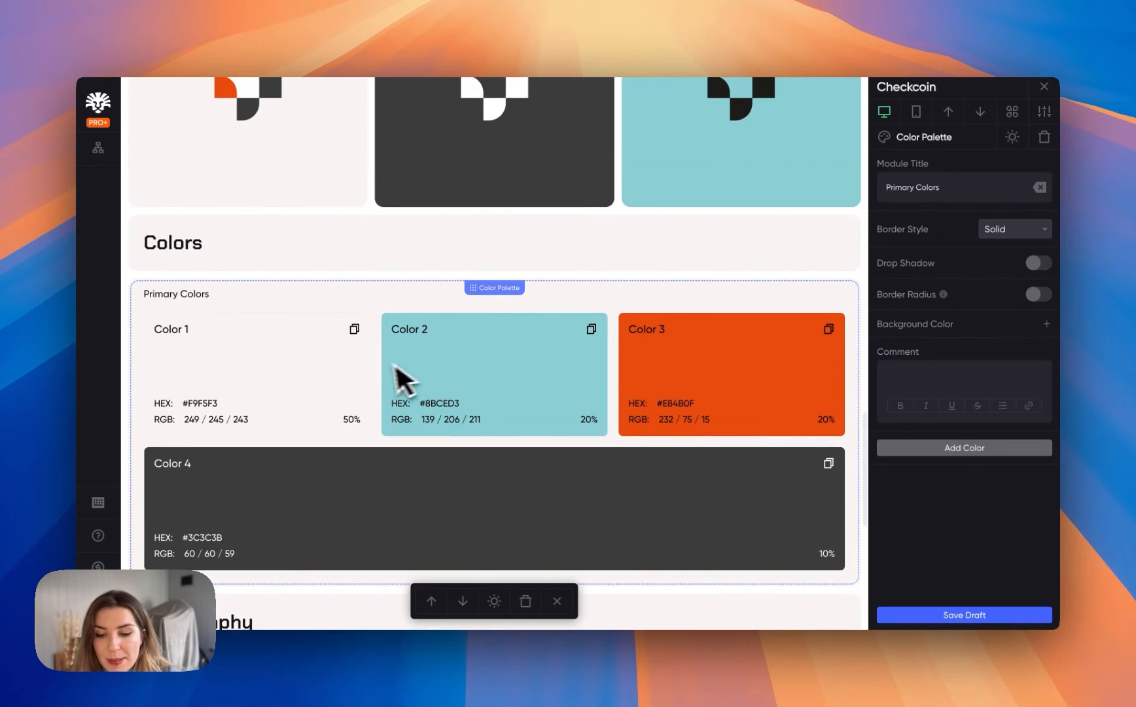
click(344, 343)
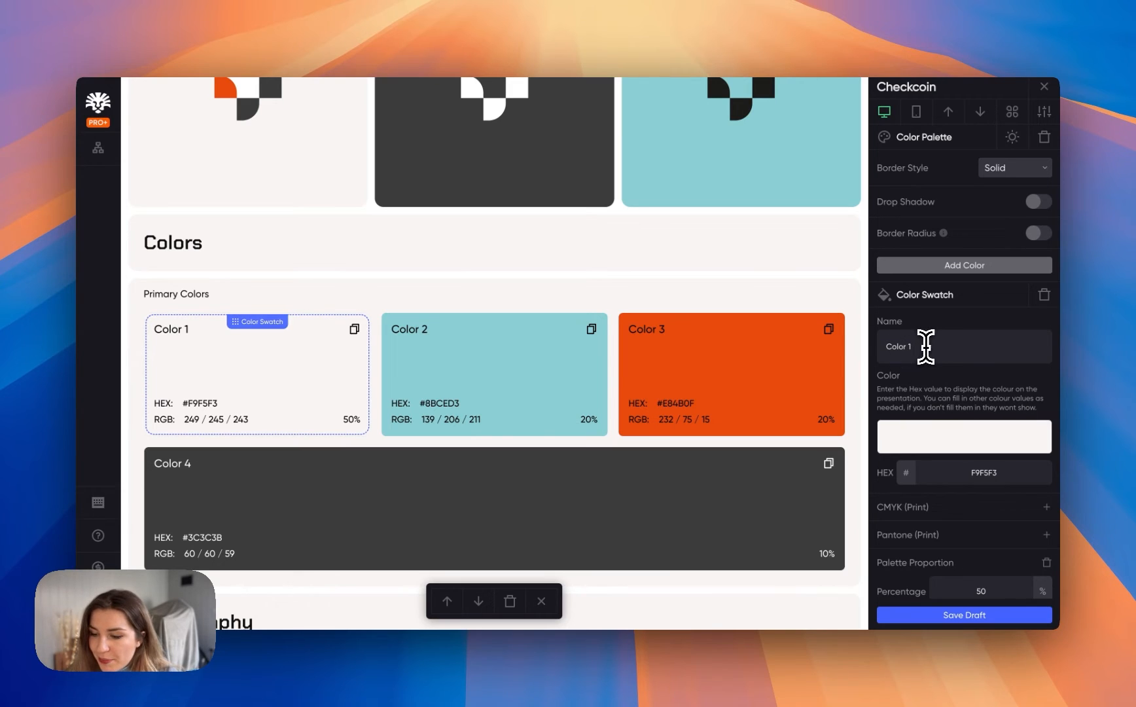
triple_click(925, 346)
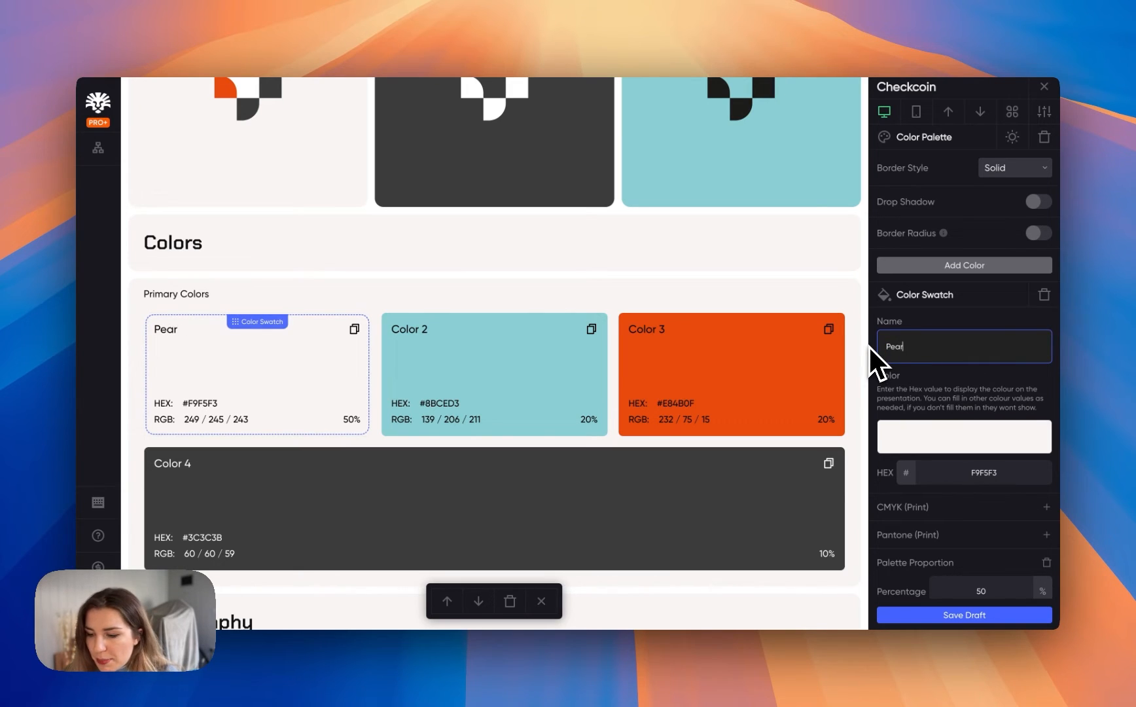
click(586, 383)
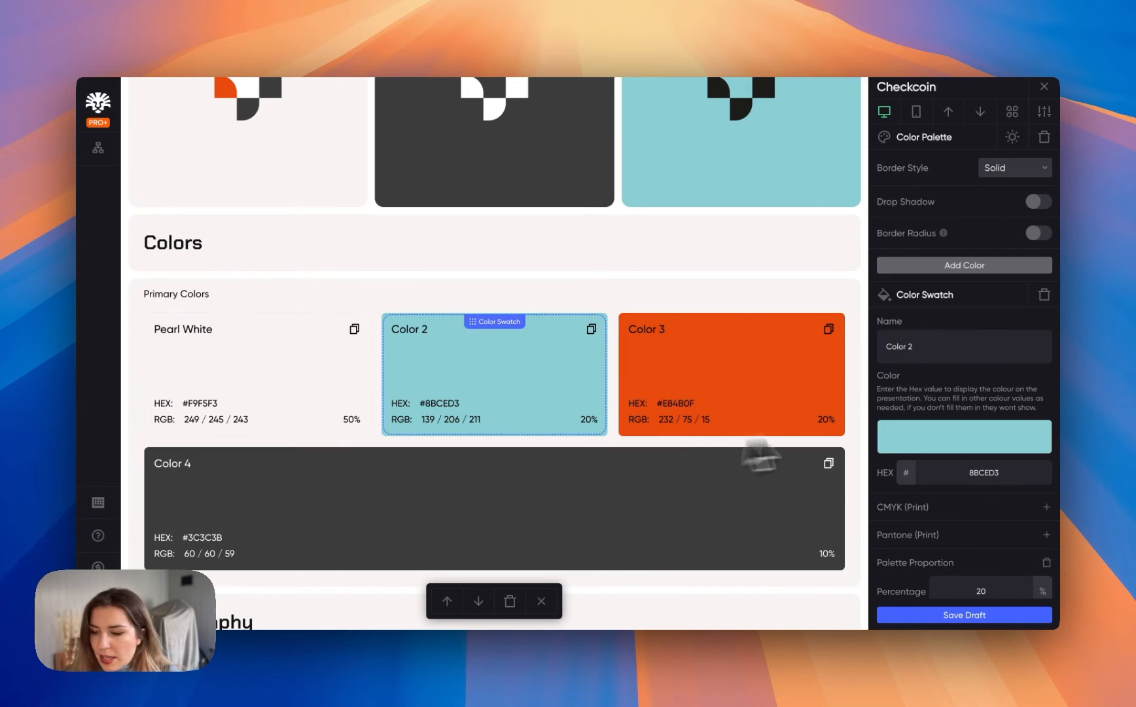
triple_click(944, 349)
text(Turquoise)
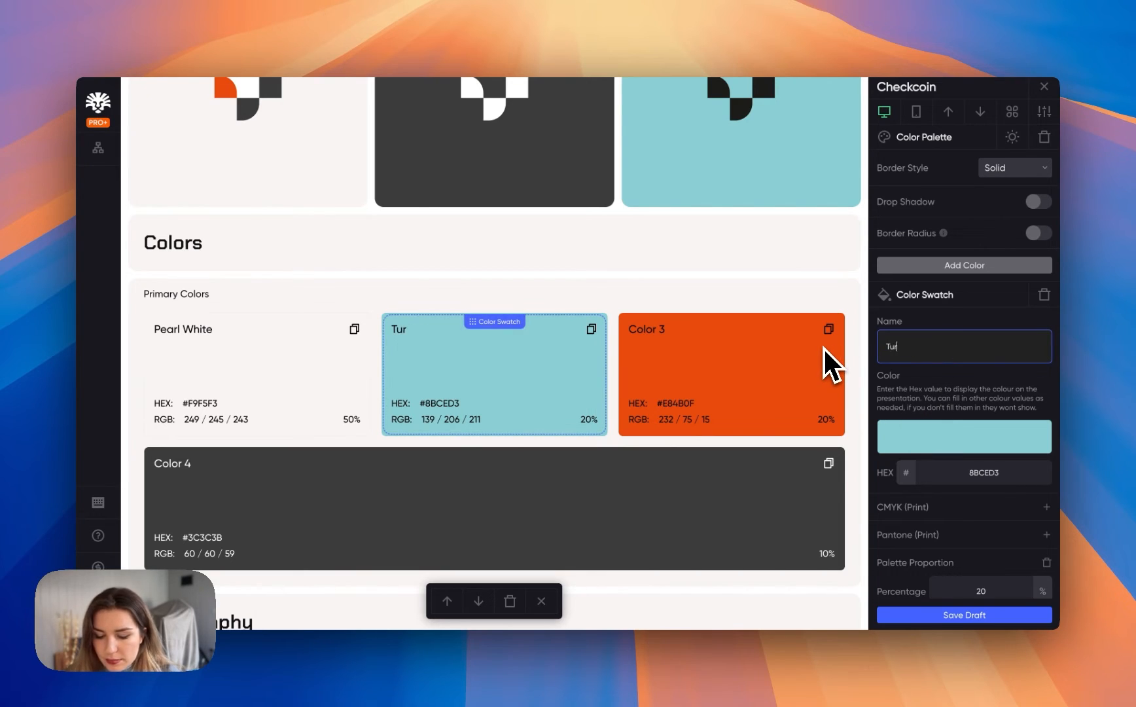
- Rename the Color 3 swatch to Orange and the Color 4 swatch to Dark Grey
click(756, 366)
triple_click(876, 346)
text(orange)
click(792, 475)
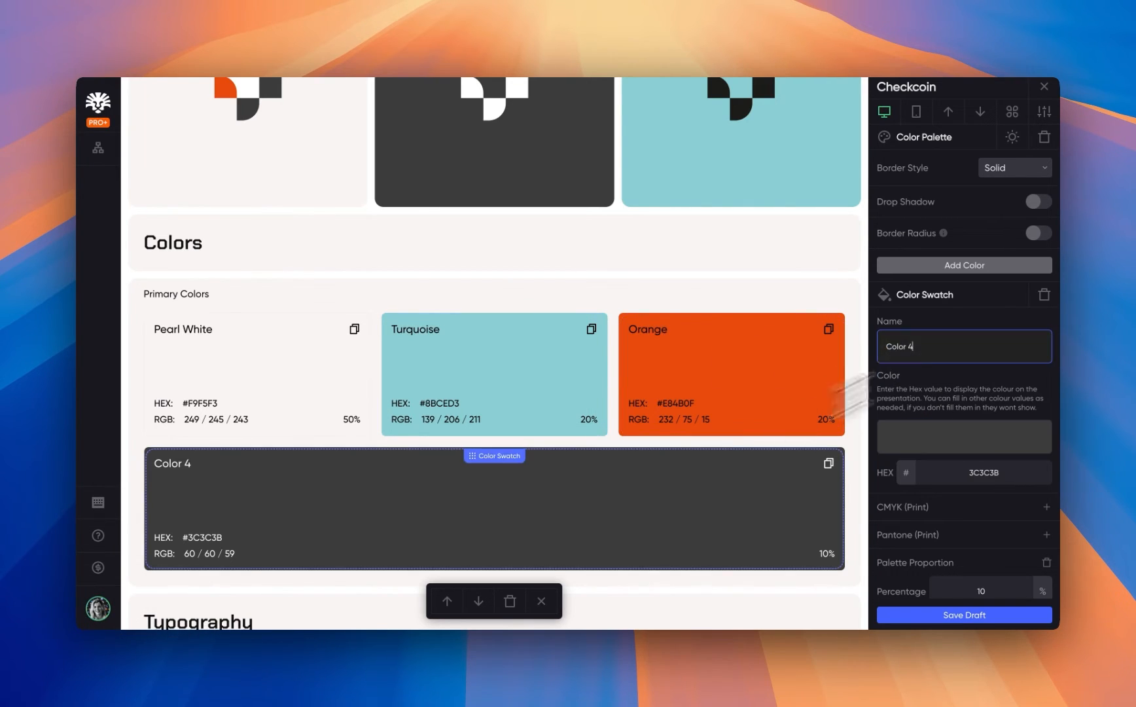
drag(922, 346, 871, 346)
key(BackSpace)
text(Dark Grey)
click(850, 364)
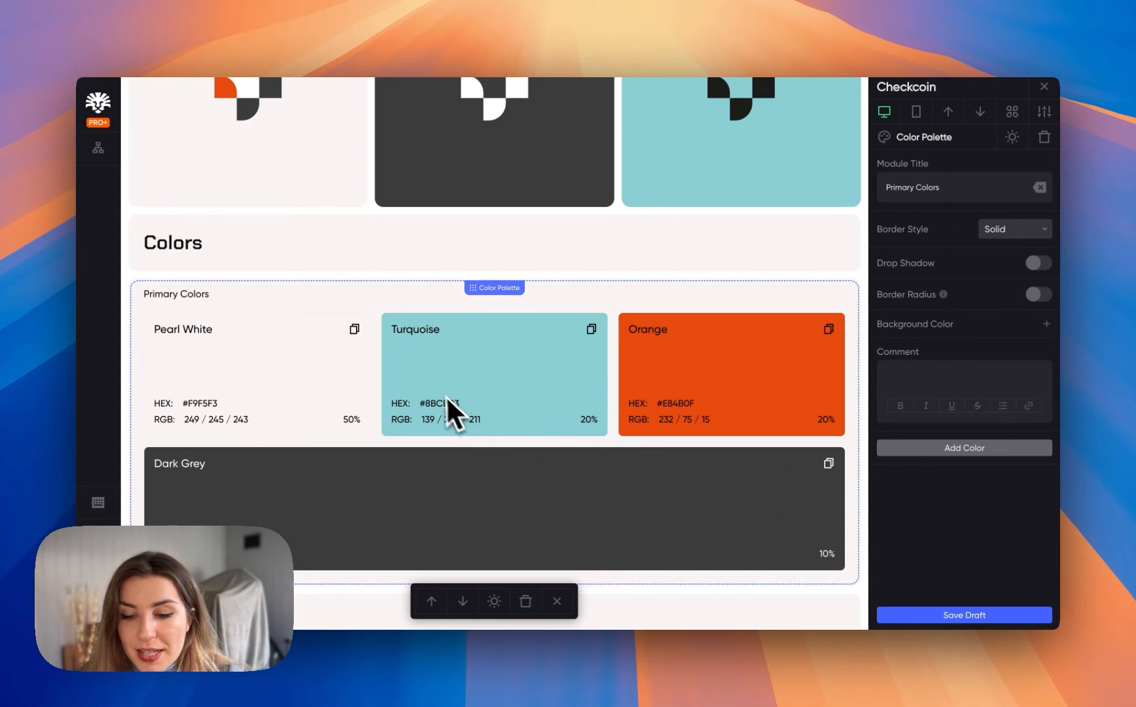
- Copy the Pearl White color value and move the Pearl White swatch to the end of the palette, after Dark Grey
click(354, 328)
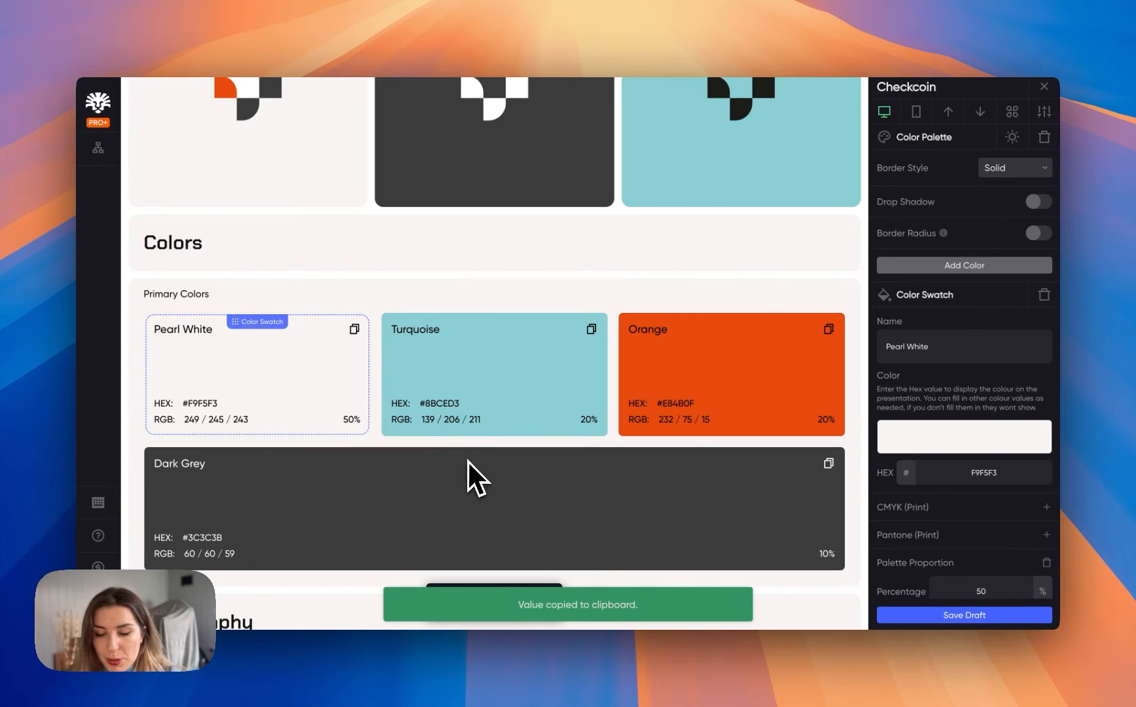
click(517, 272)
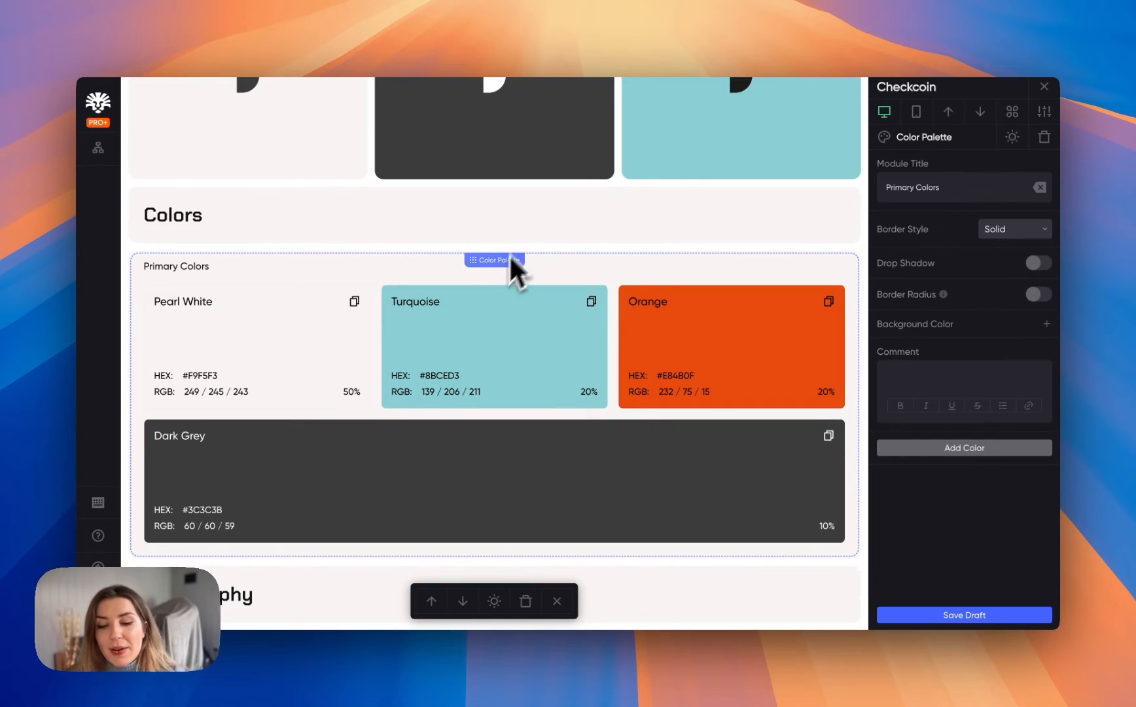
click(331, 354)
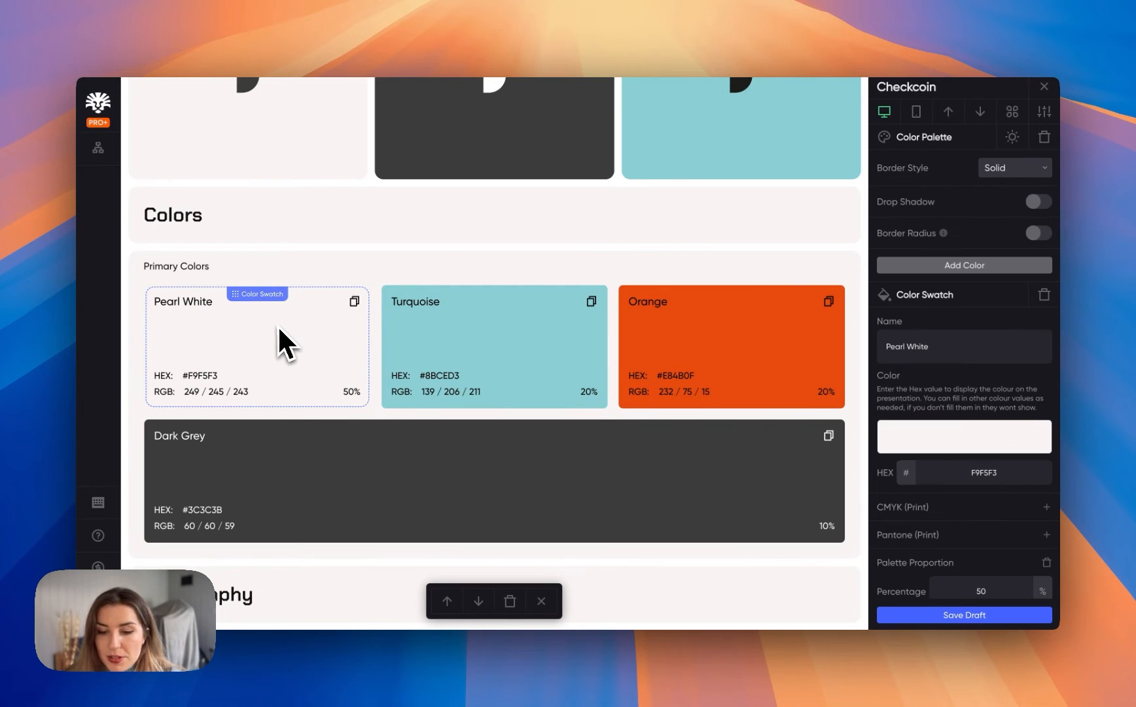
drag(278, 327, 836, 475)
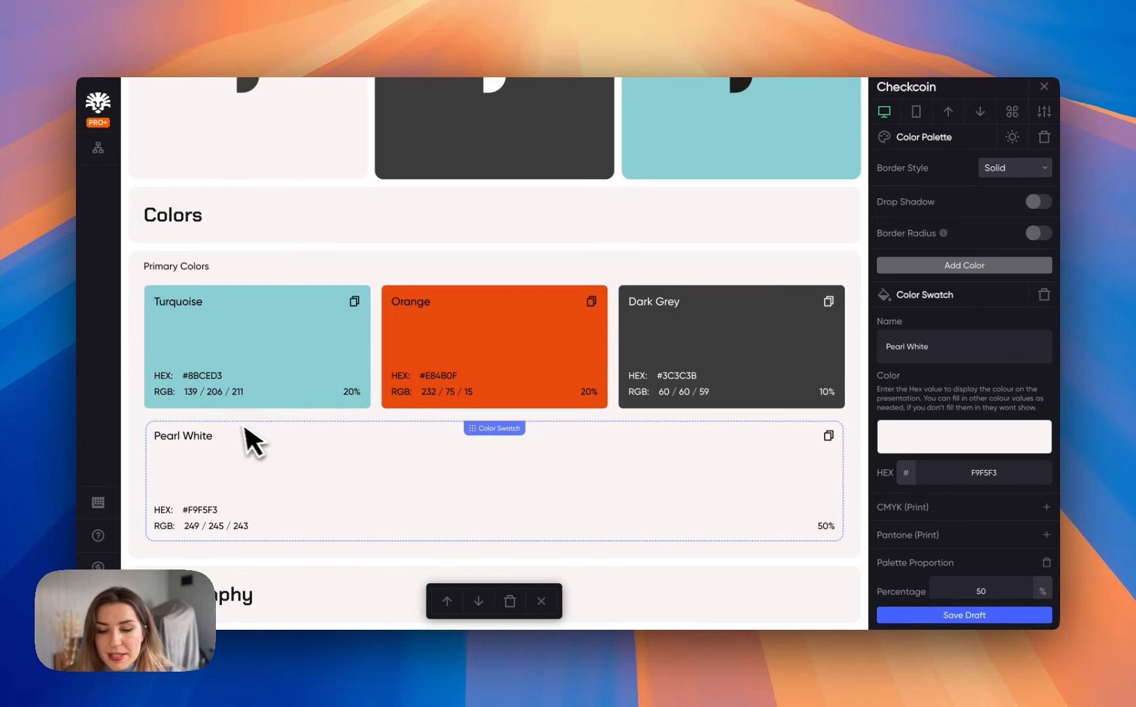
- Preview the color palette in the mobile layout, check how the swatches stack, and widen the preview back to desktop size
scroll(749, 516, down, 2)
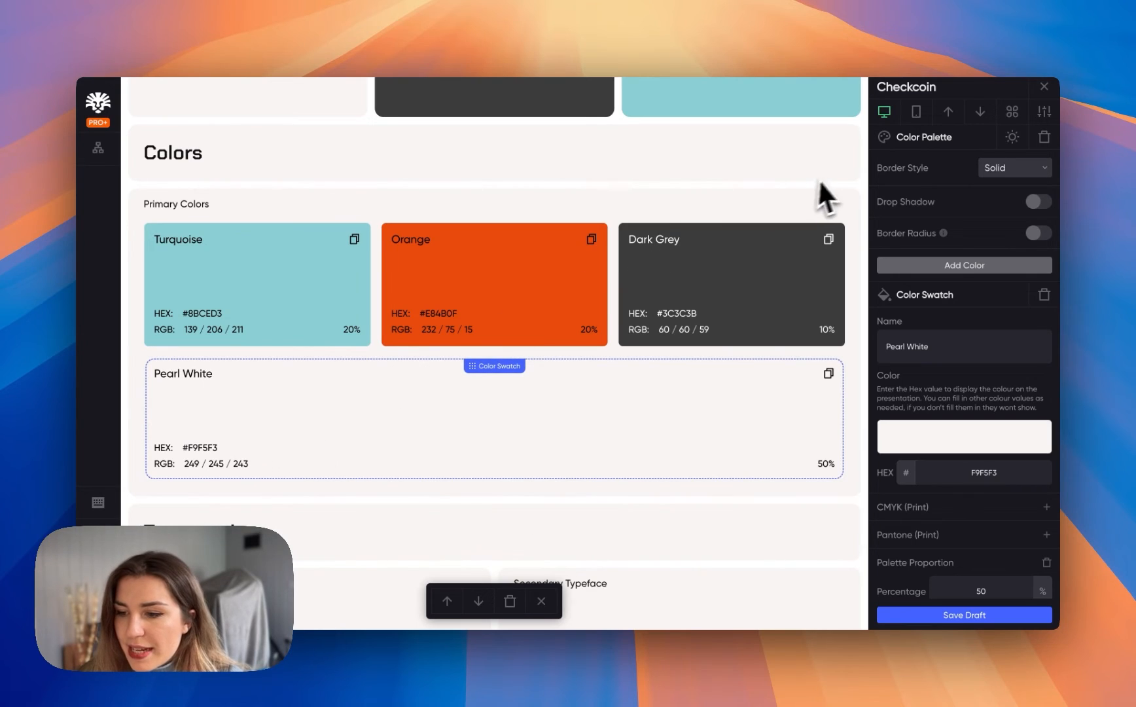
click(916, 112)
scroll(509, 337, down, 15)
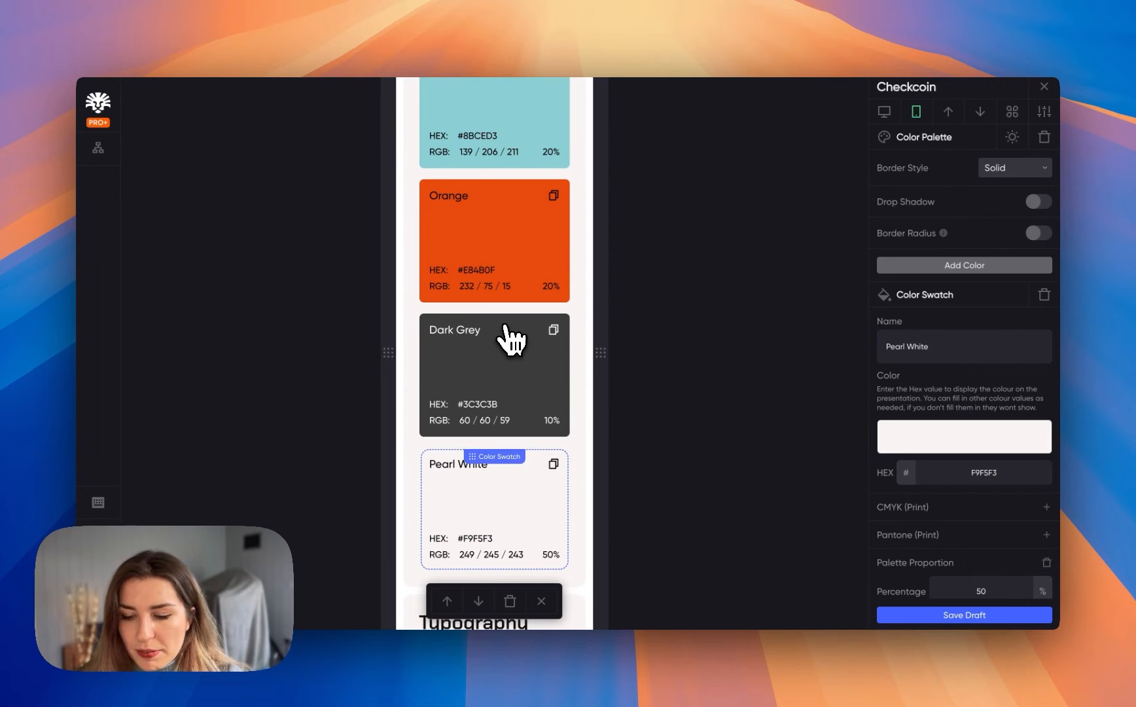
scroll(514, 383, up, 3)
scroll(515, 388, down, 3)
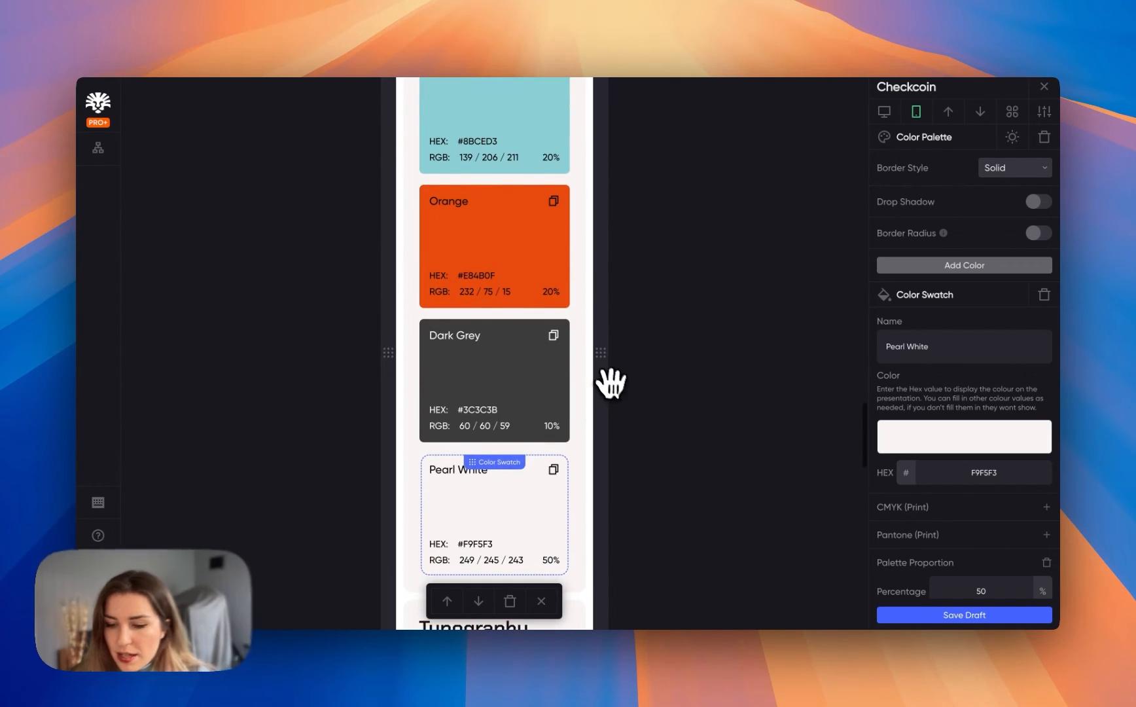
drag(601, 354, 861, 354)
- Turn on the drop shadow for the Primary Colors palette, and try a black background color before removing it
click(709, 265)
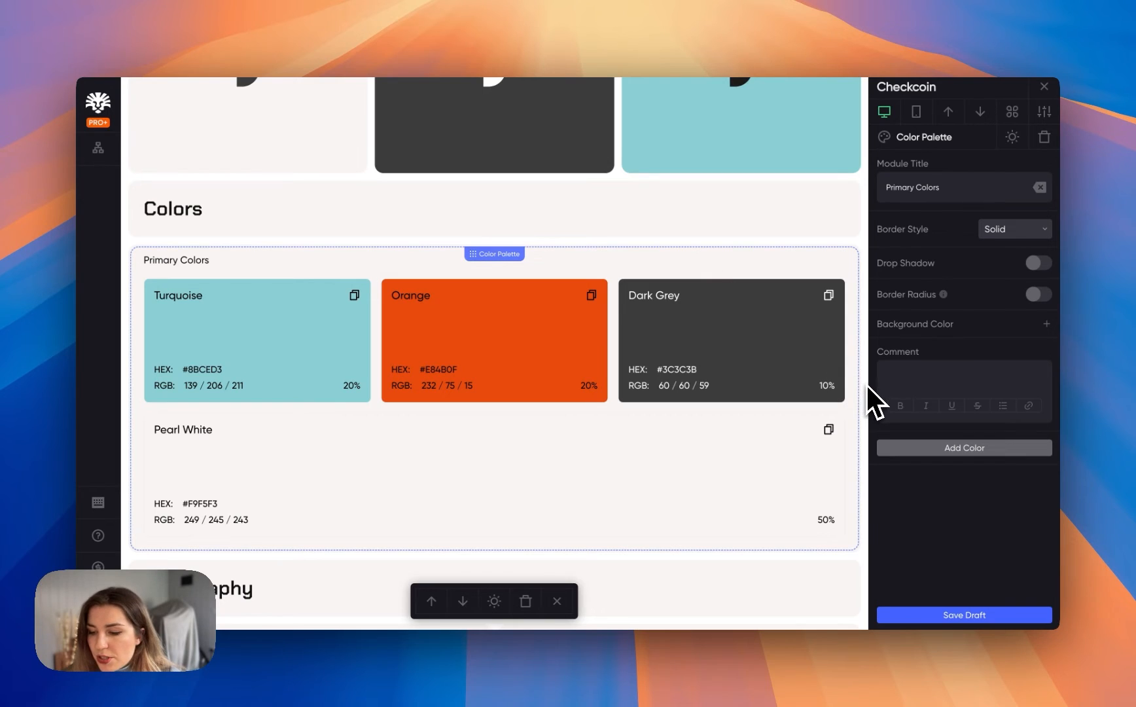
click(1039, 263)
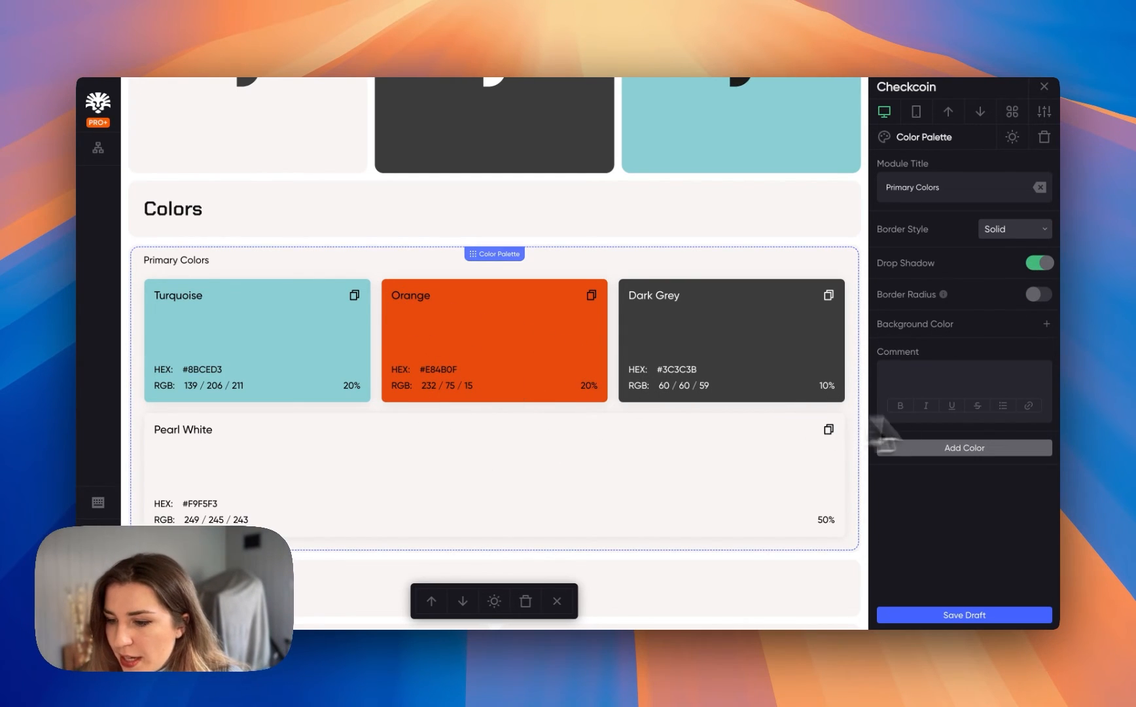
click(1045, 324)
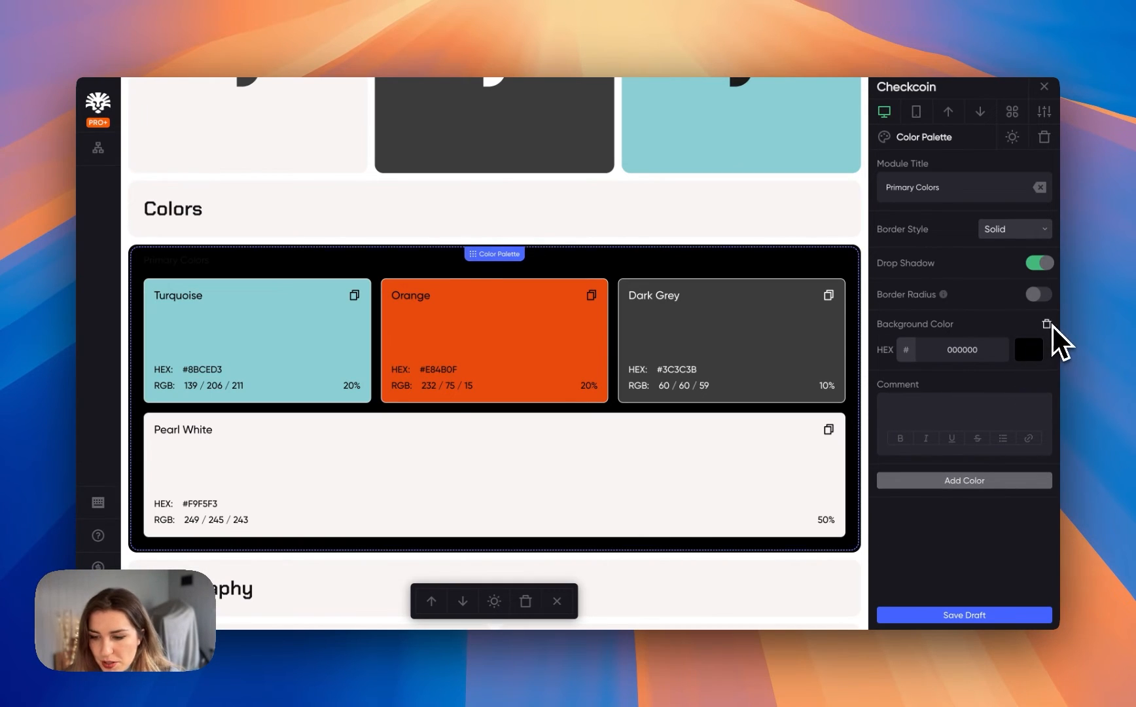
click(1046, 324)
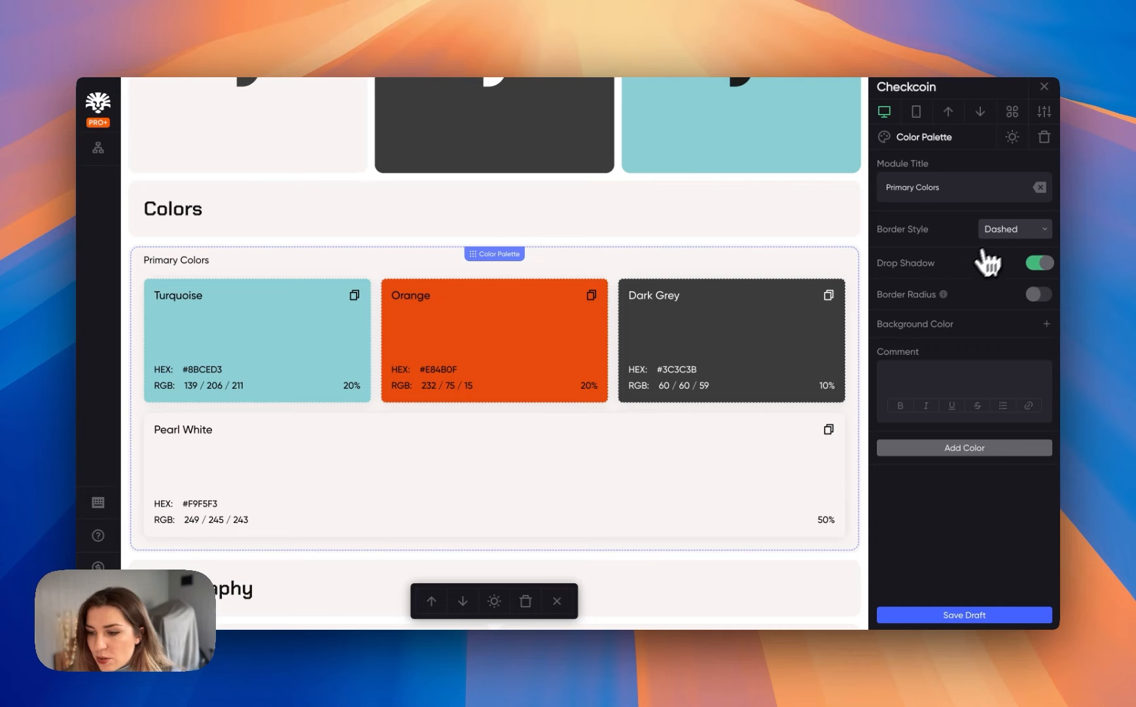
- Try the Dashed, None and Solid border styles and the alternate light/dark appearance on the color palette
click(1011, 231)
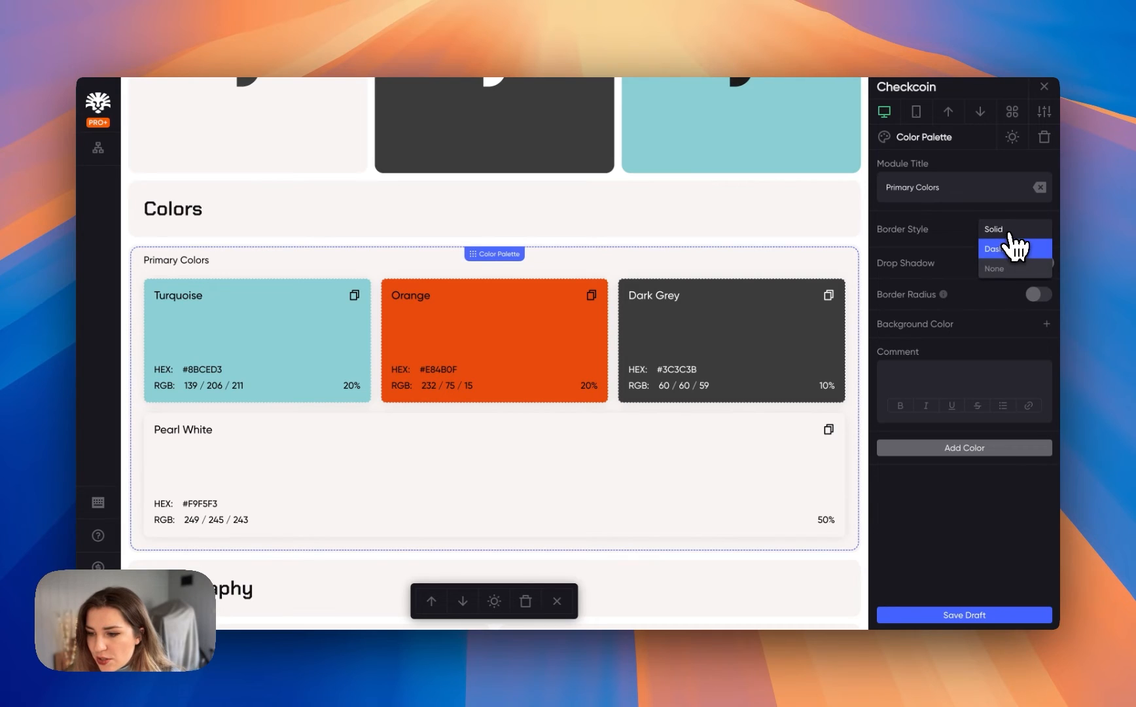
click(1009, 231)
click(1014, 232)
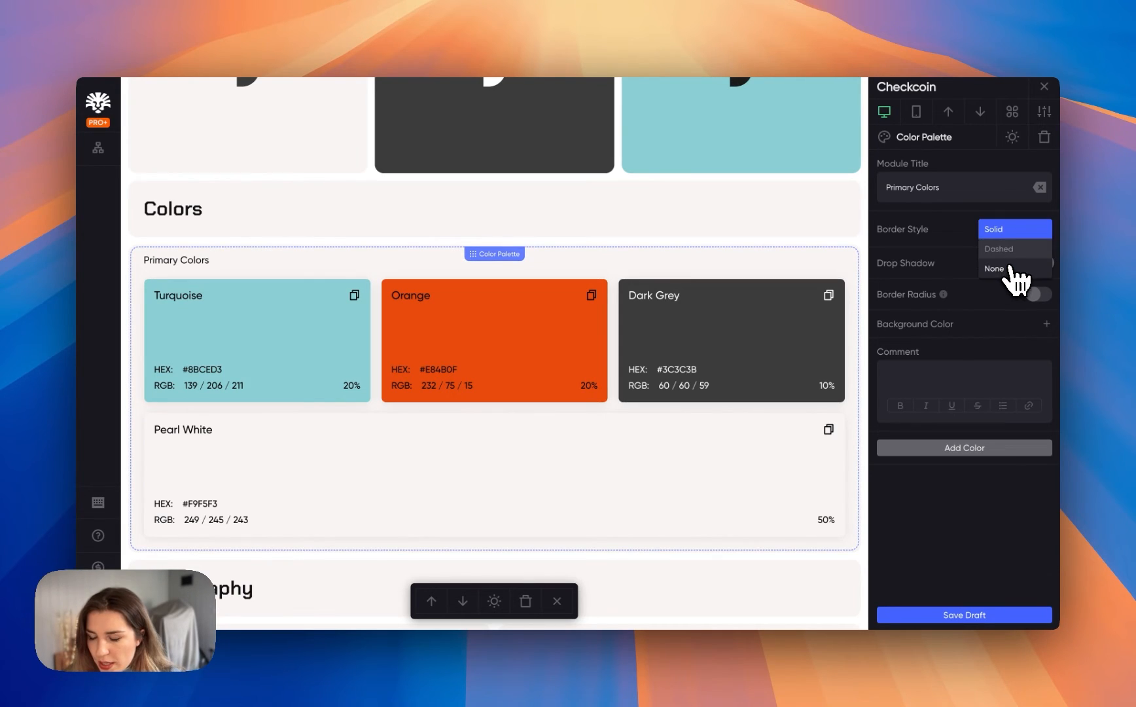
click(1008, 268)
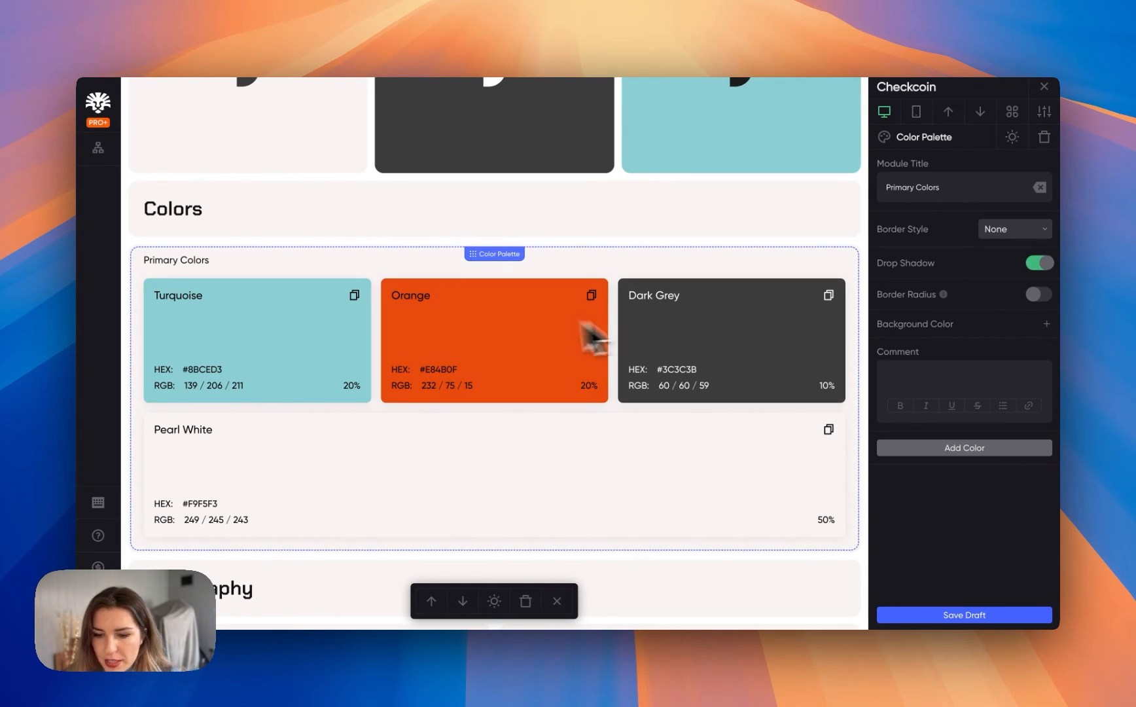
click(1014, 229)
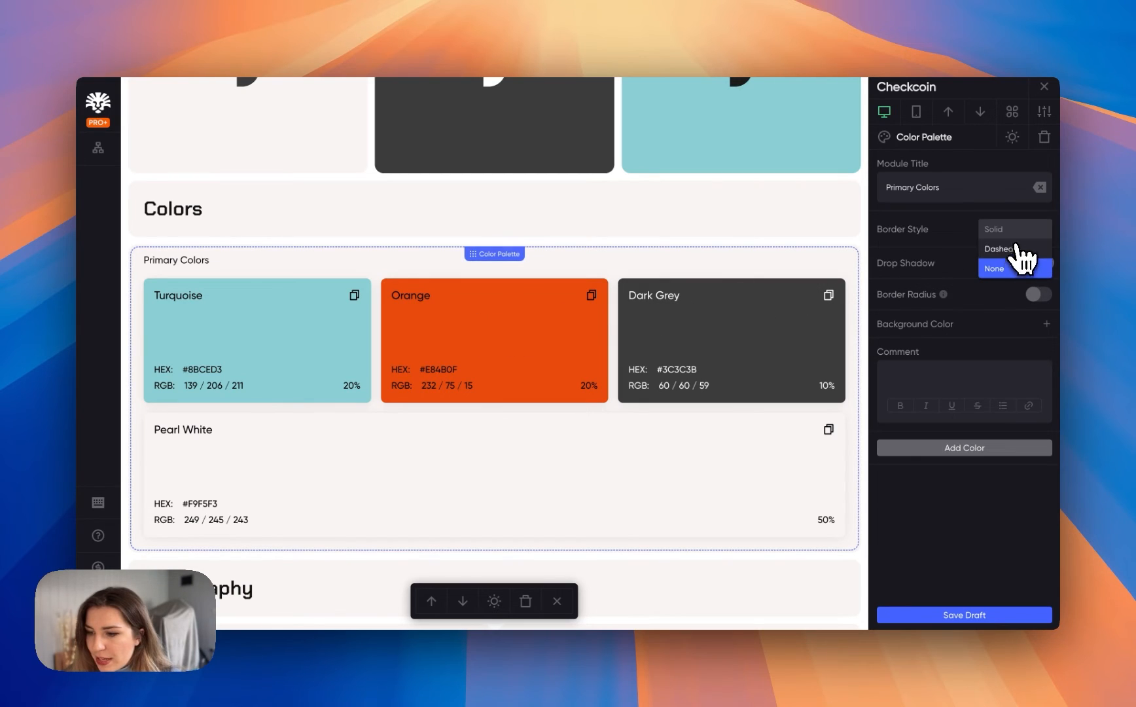
click(1017, 232)
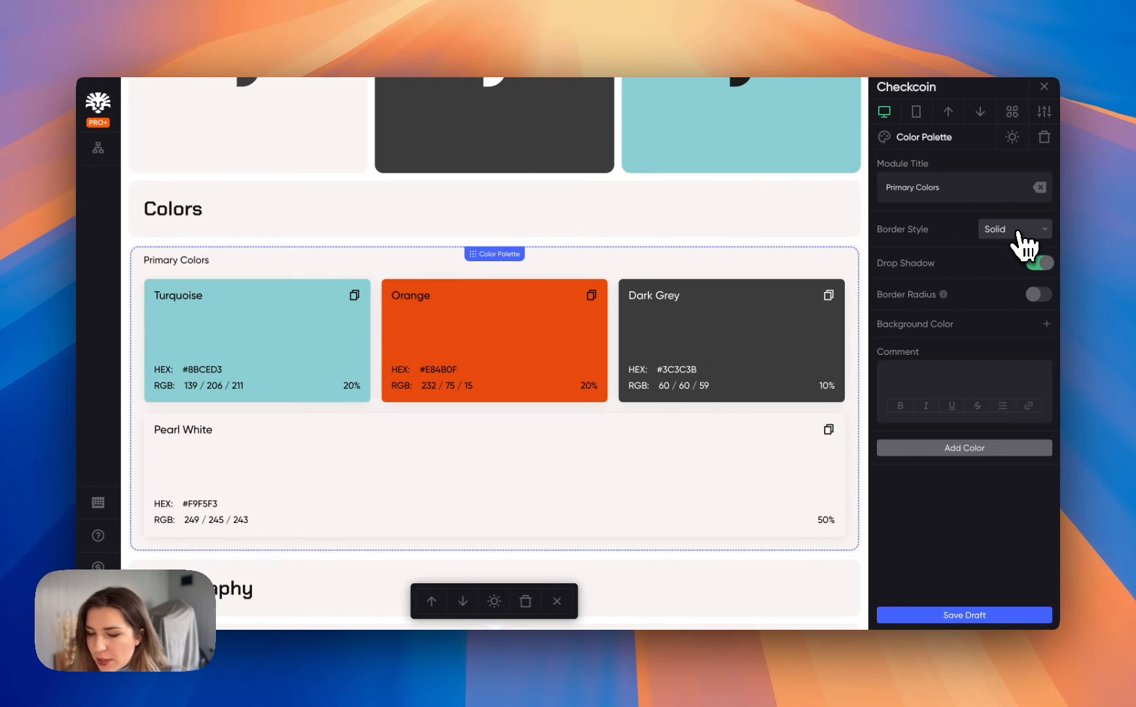
click(1013, 137)
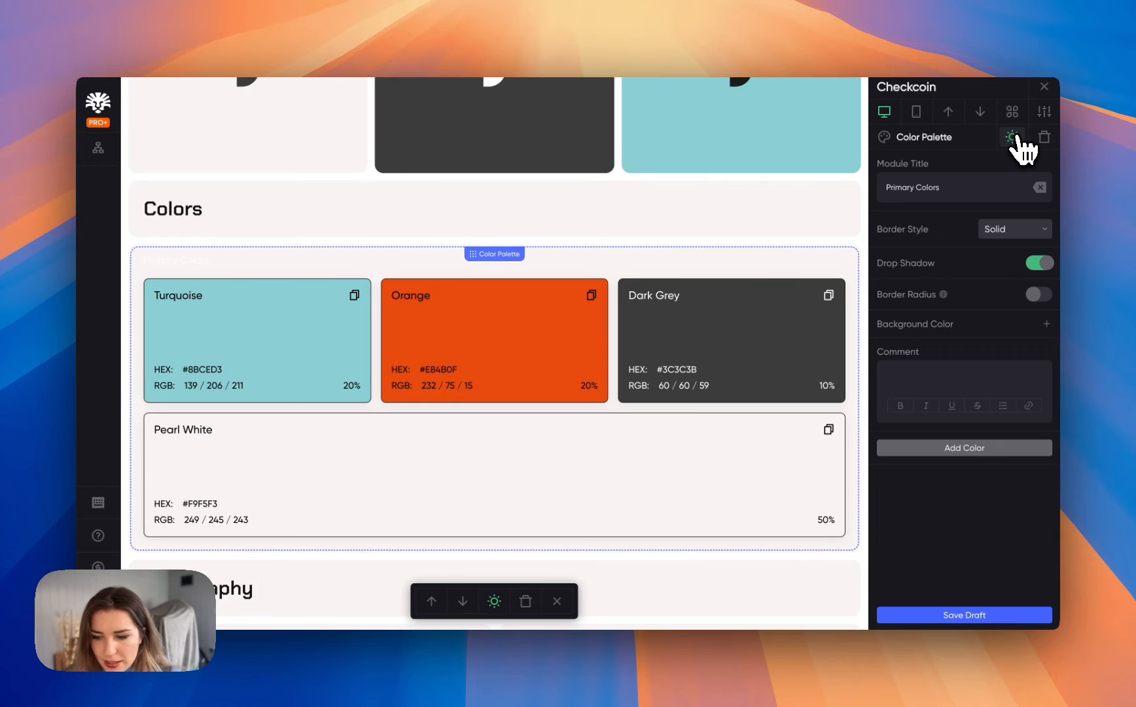
click(1013, 137)
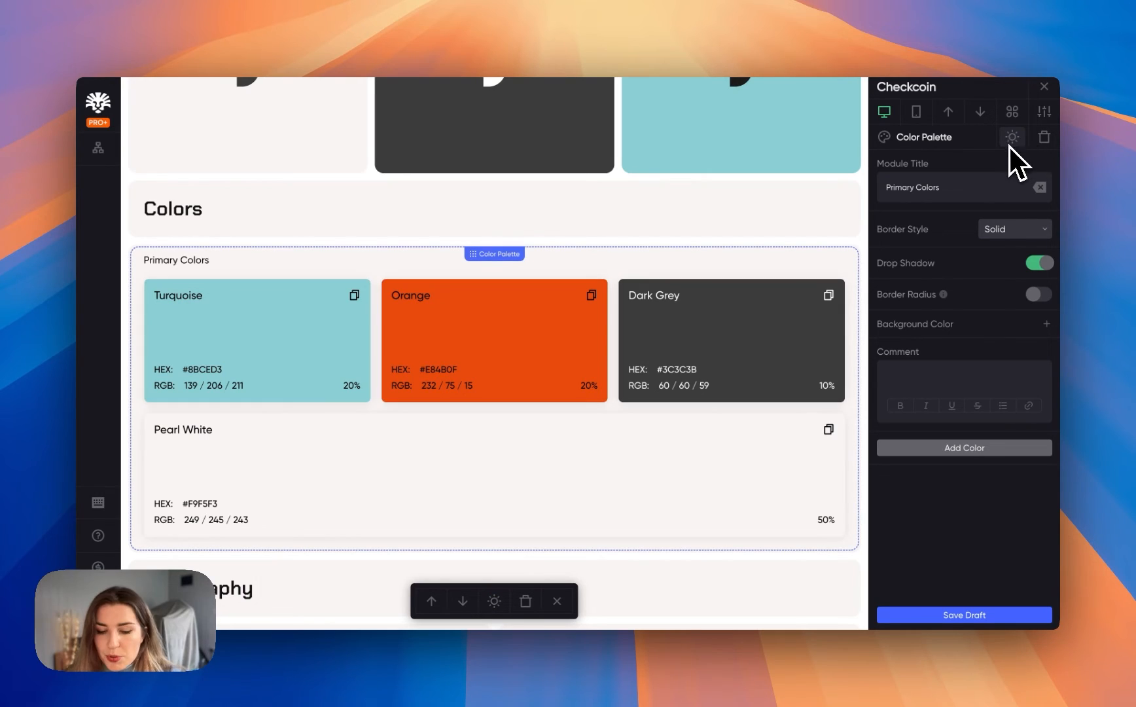
- Set the color palette's border style to None and clear its Primary Colors module title
click(1038, 242)
click(1023, 276)
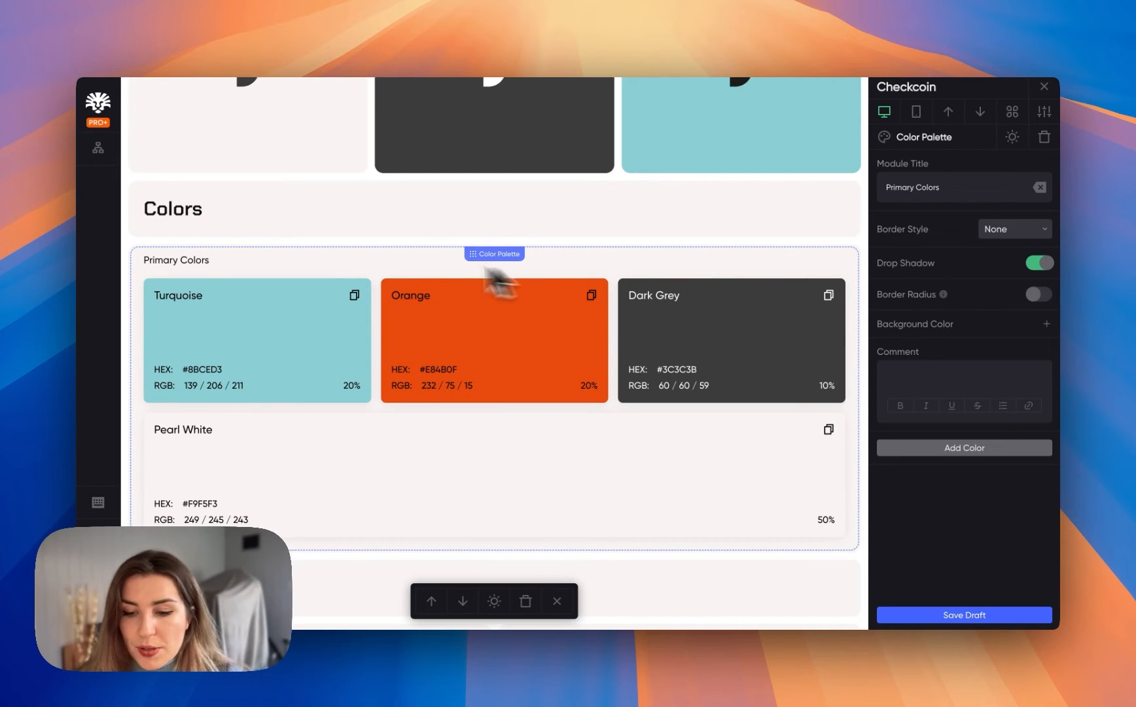
click(1039, 188)
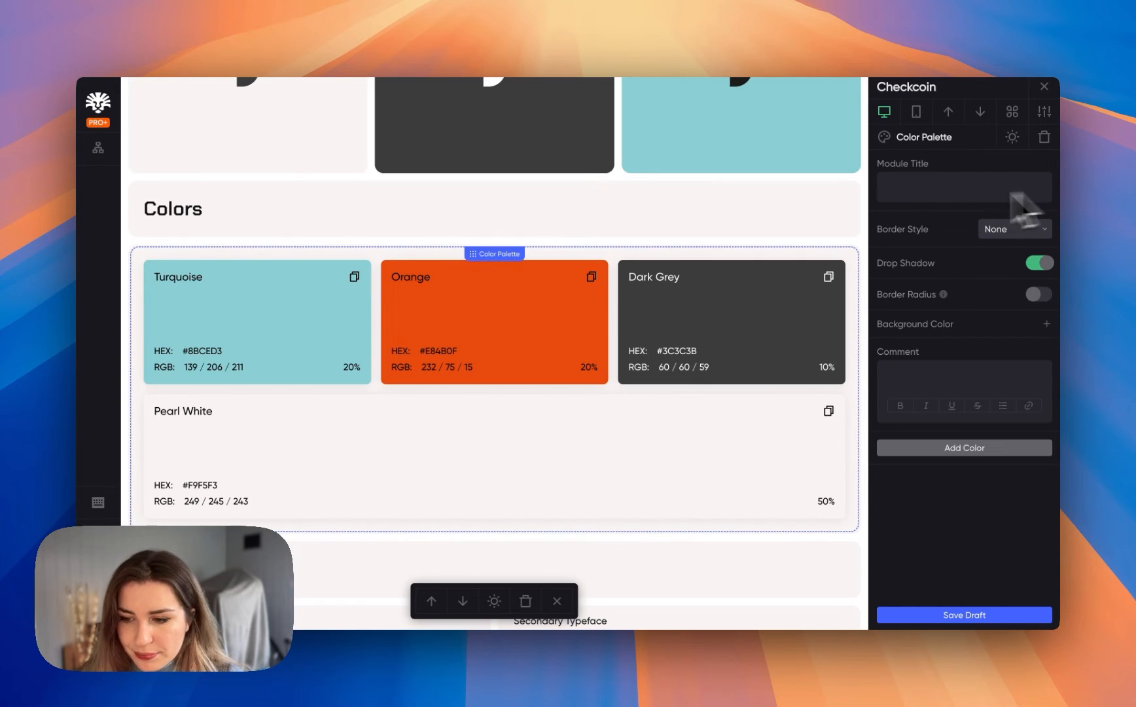
click(684, 225)
- Set the background color of the Primary Typeface module in the Typography section to the brand orange E84B0F
scroll(660, 359, down, 8)
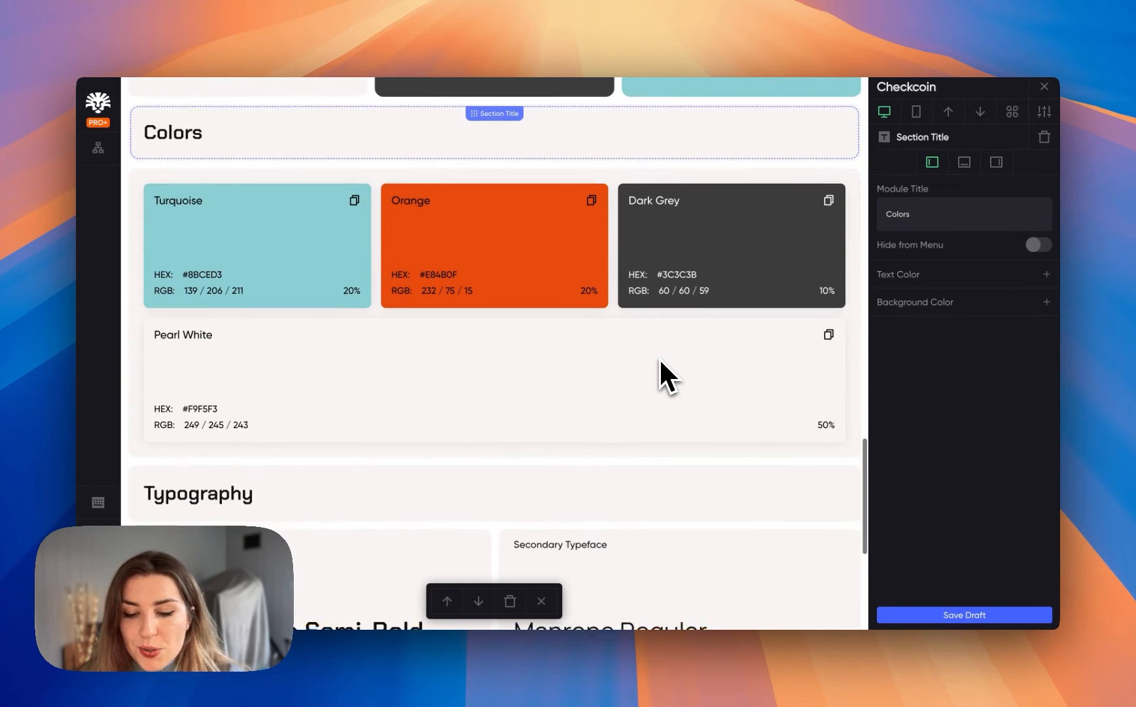
scroll(659, 358, down, 2)
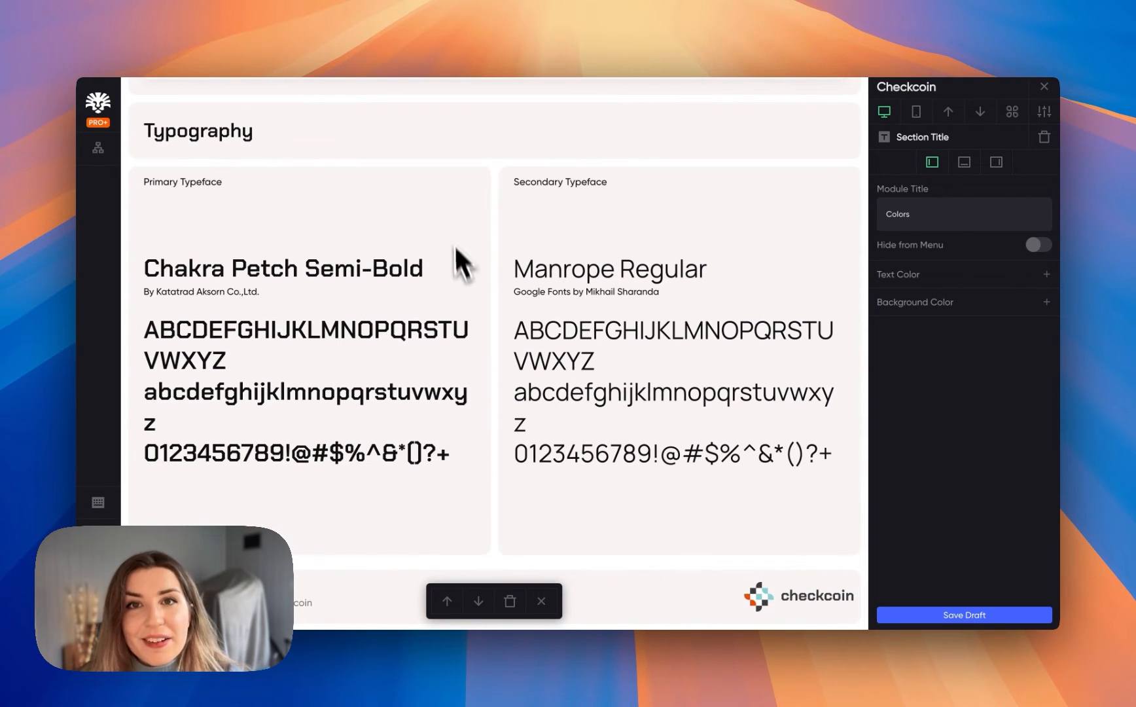
click(388, 235)
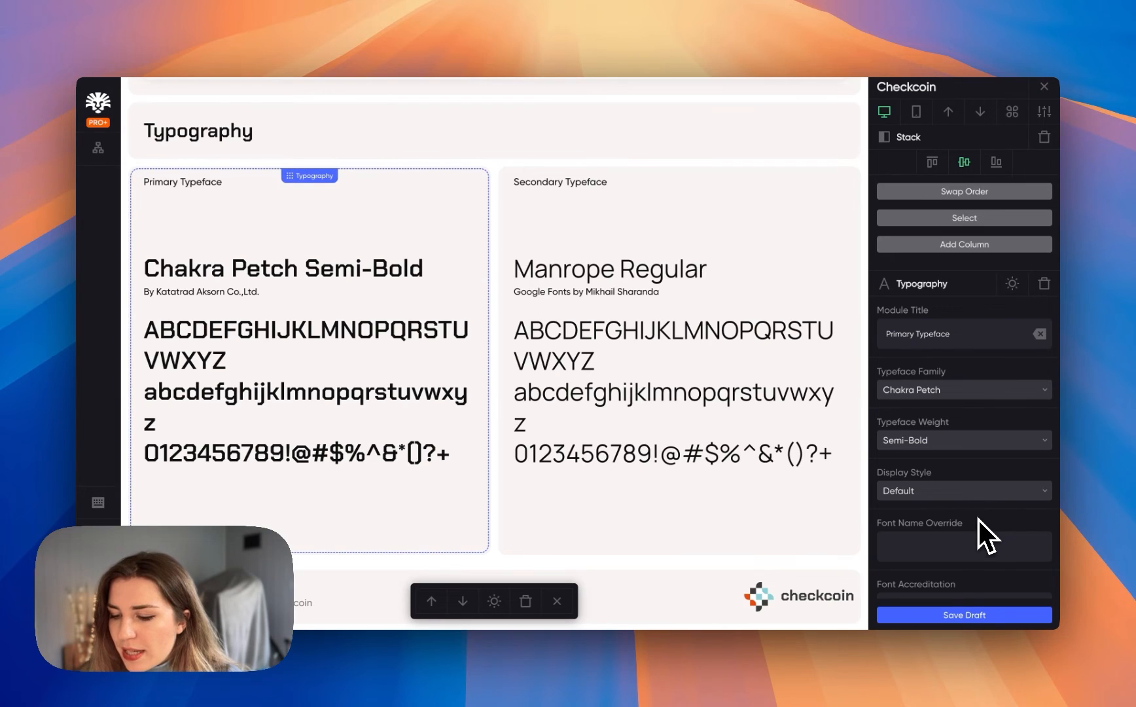
scroll(978, 519, down, 6)
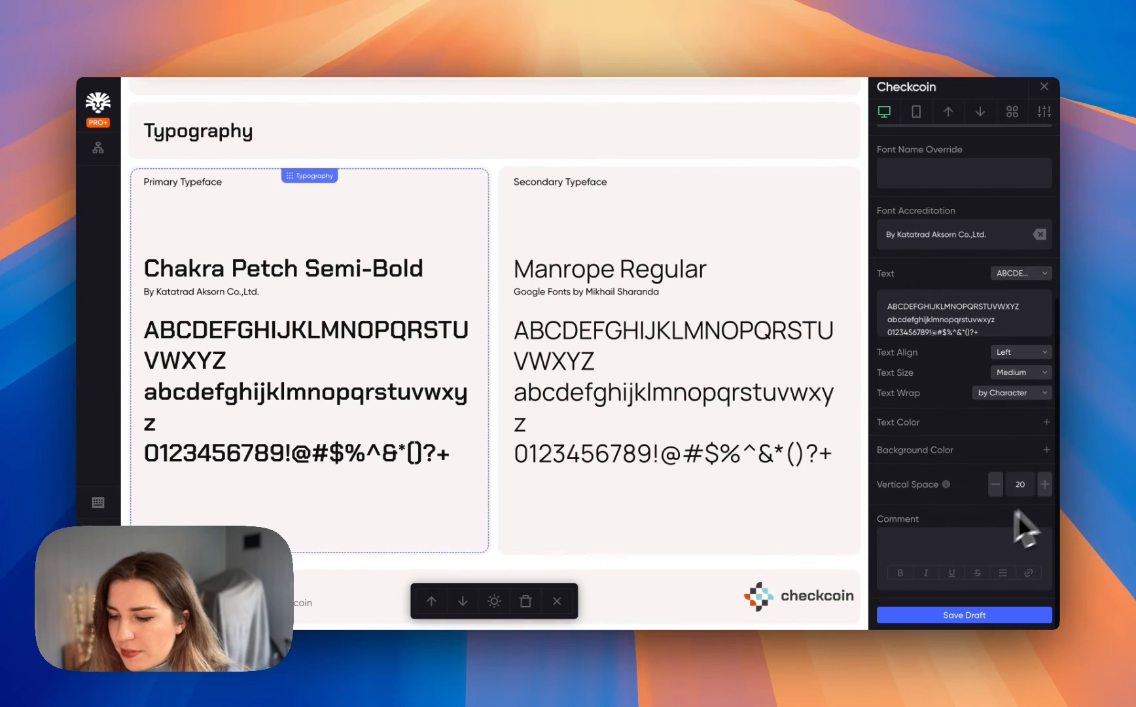
click(1046, 450)
click(1037, 483)
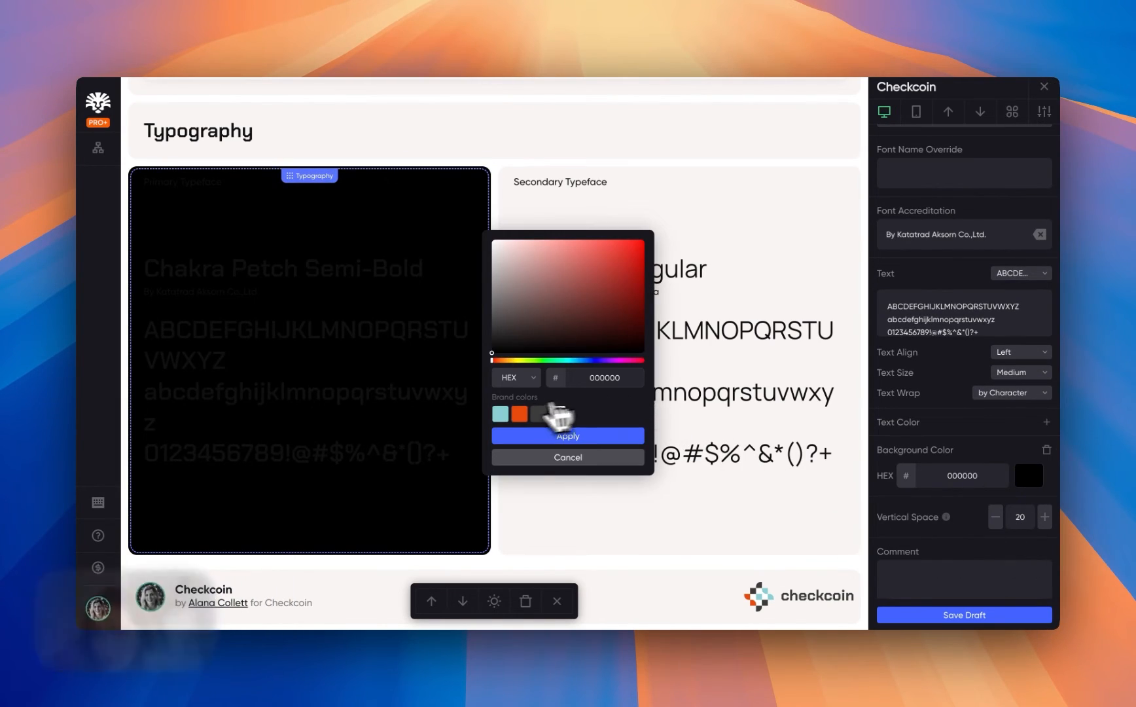
click(519, 414)
click(534, 435)
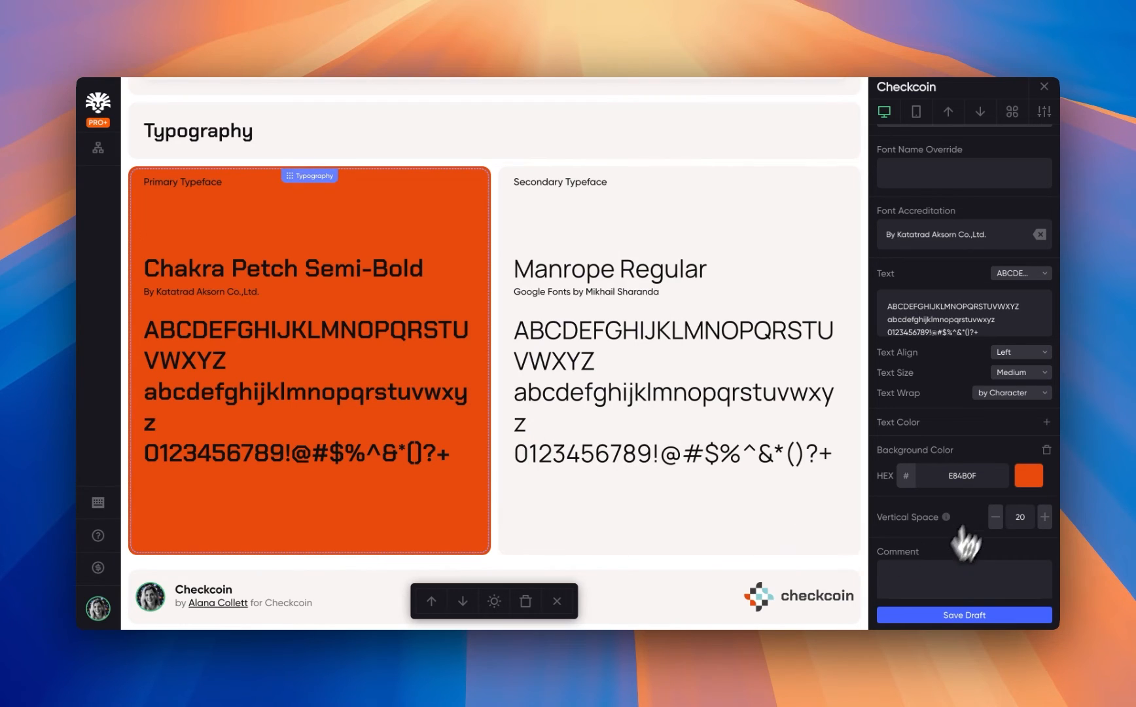
- Add a text color to the Primary Typeface module using the brand pearl white F9F5F3
click(1047, 421)
click(1031, 448)
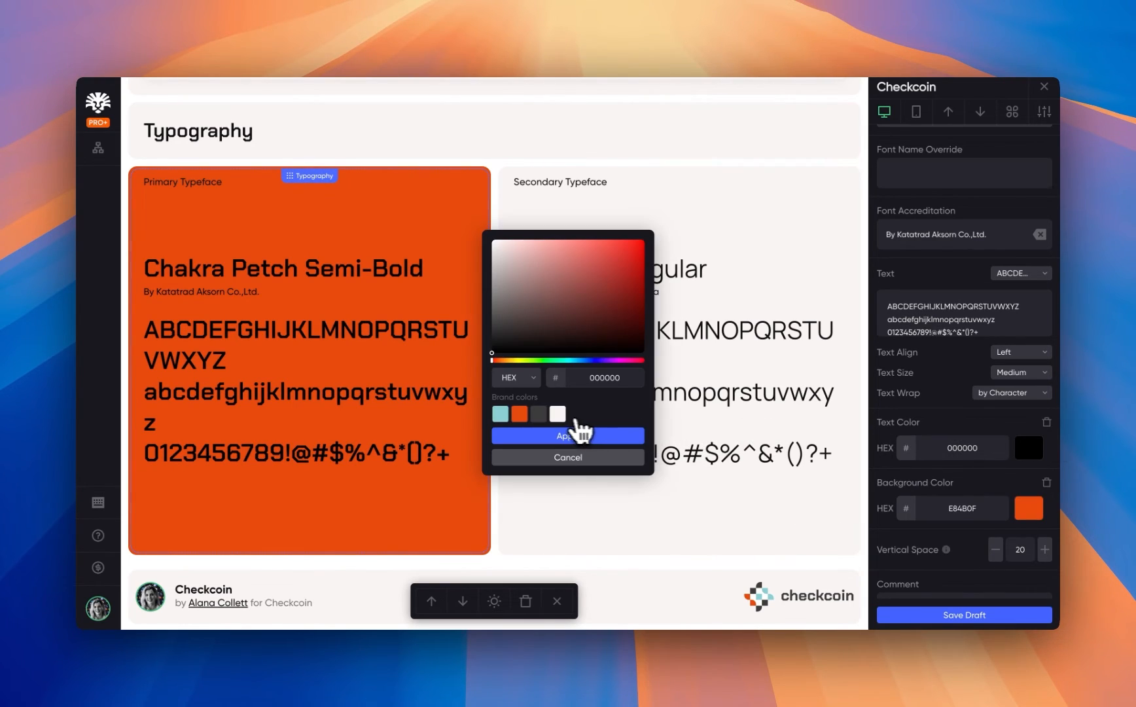
click(558, 413)
click(565, 437)
- Rename the Primary Typeface module to Logo Typeface
scroll(927, 293, up, 6)
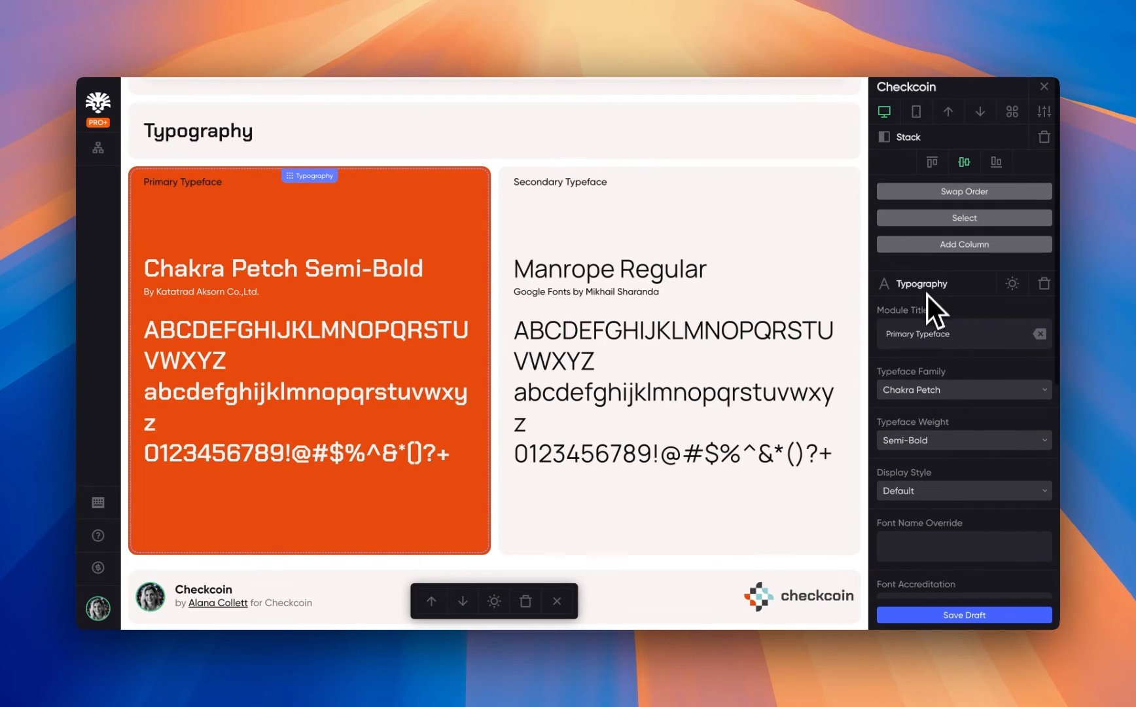
double_click(910, 334)
text(Logo)
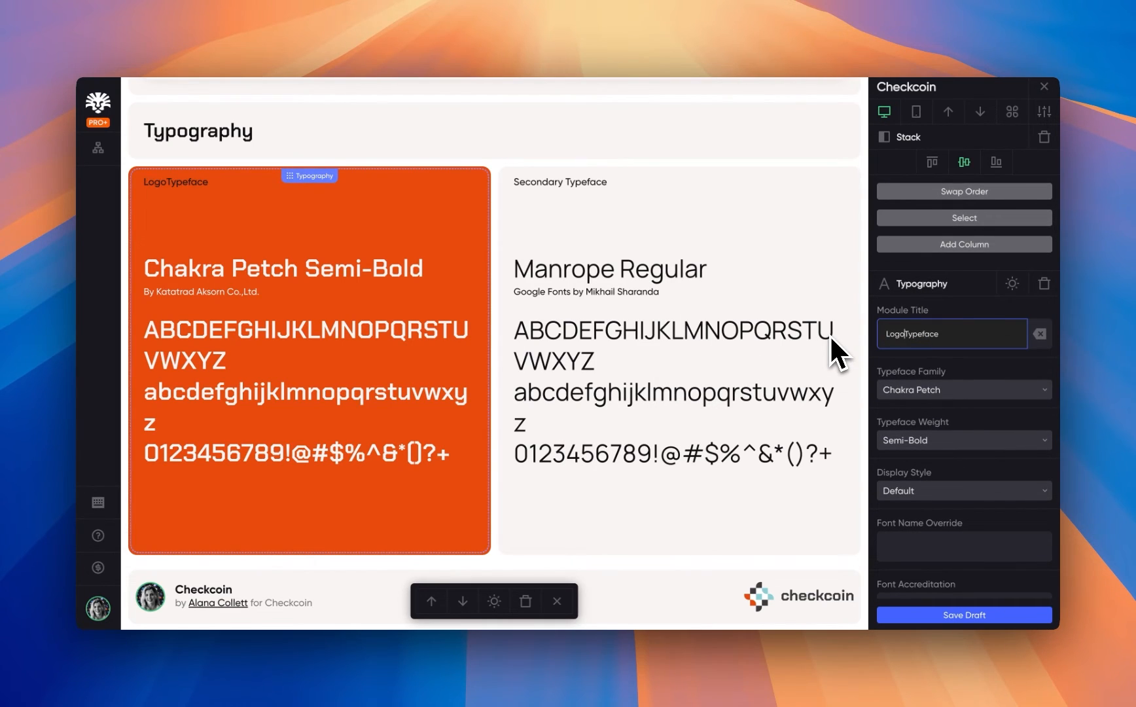
- Add the comment "Use for headers and bold standout text only" to the Logo Typeface module
scroll(952, 465, down, 10)
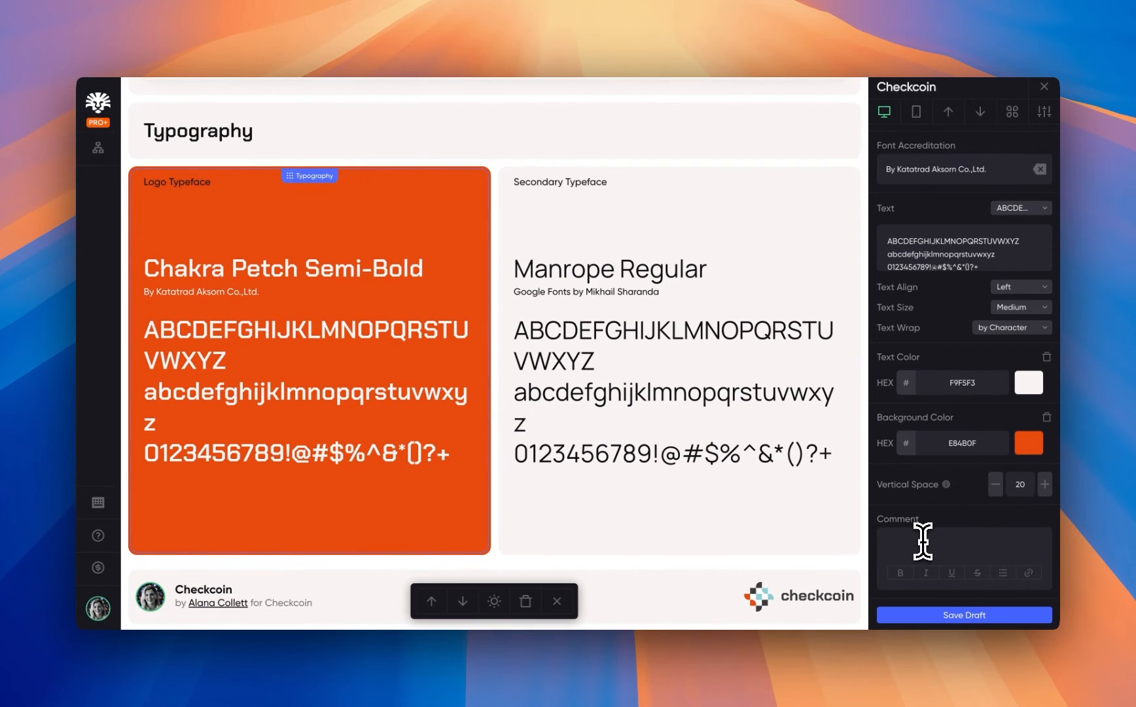
click(923, 541)
text(Use for head)
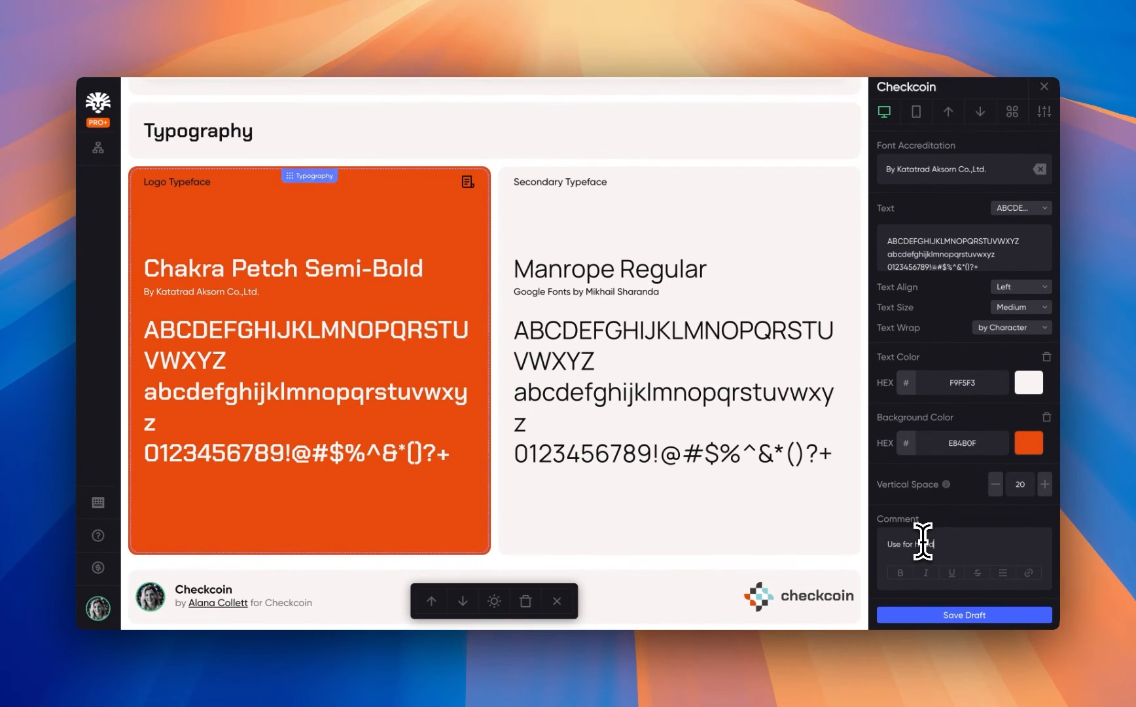
text(ers and bold standout text only)
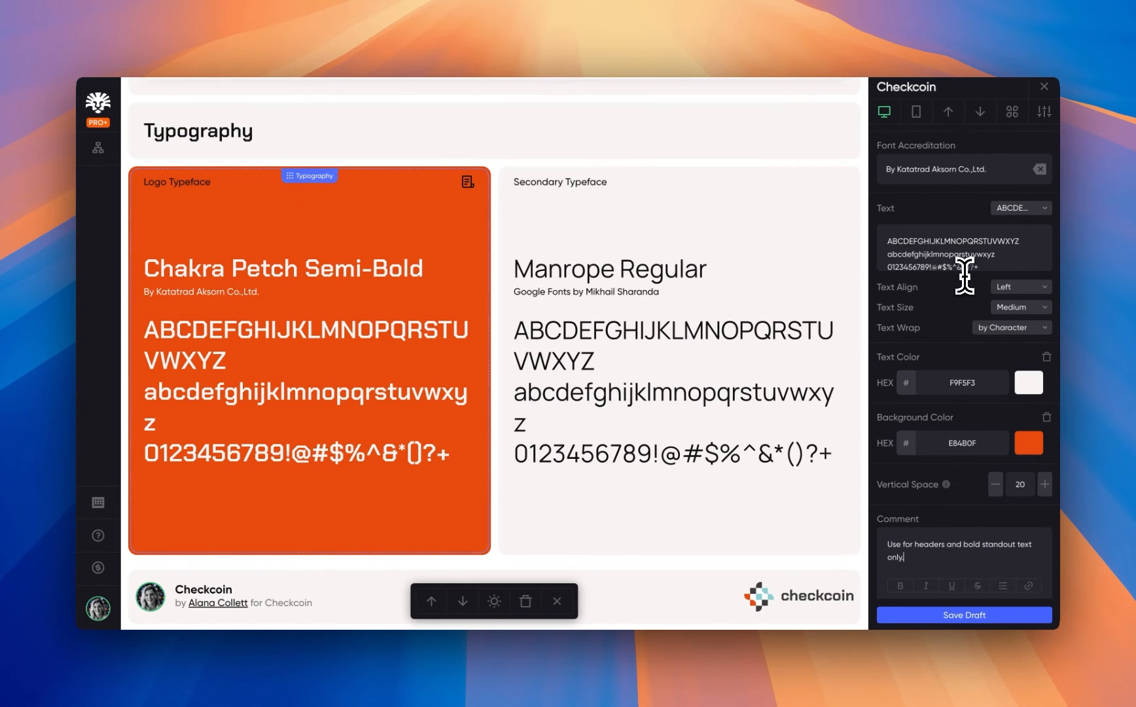
- Switch the Logo Typeface module's title and comment icon to the light appearance
scroll(963, 272, up, 10)
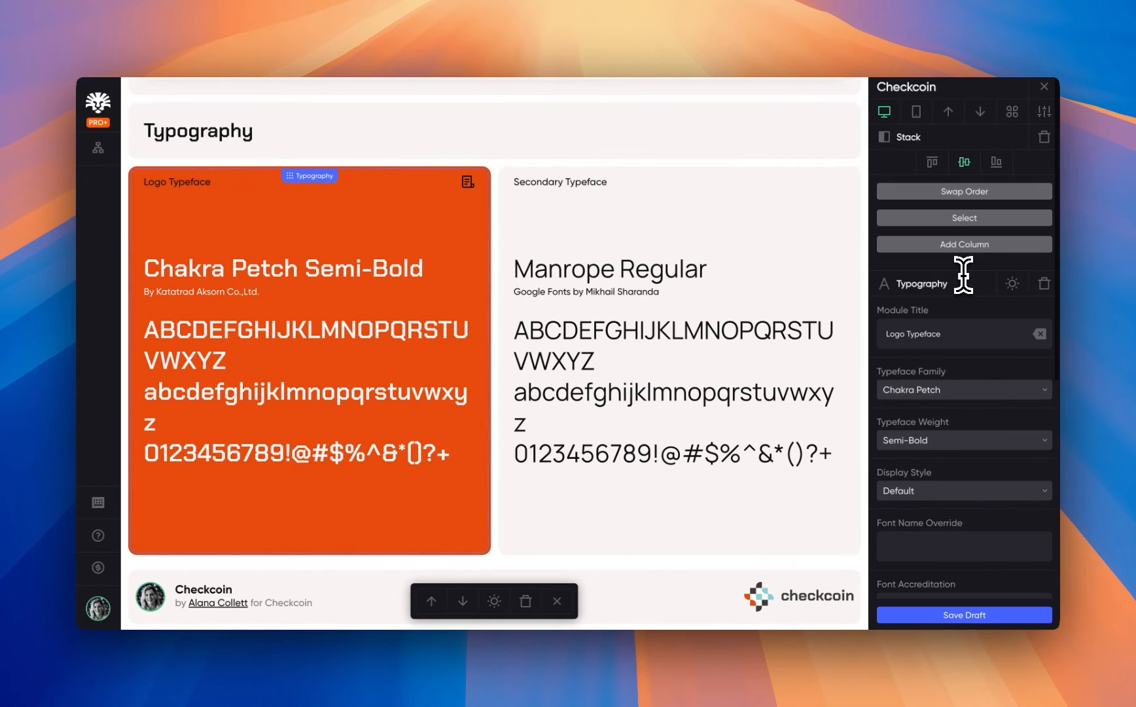
click(1012, 285)
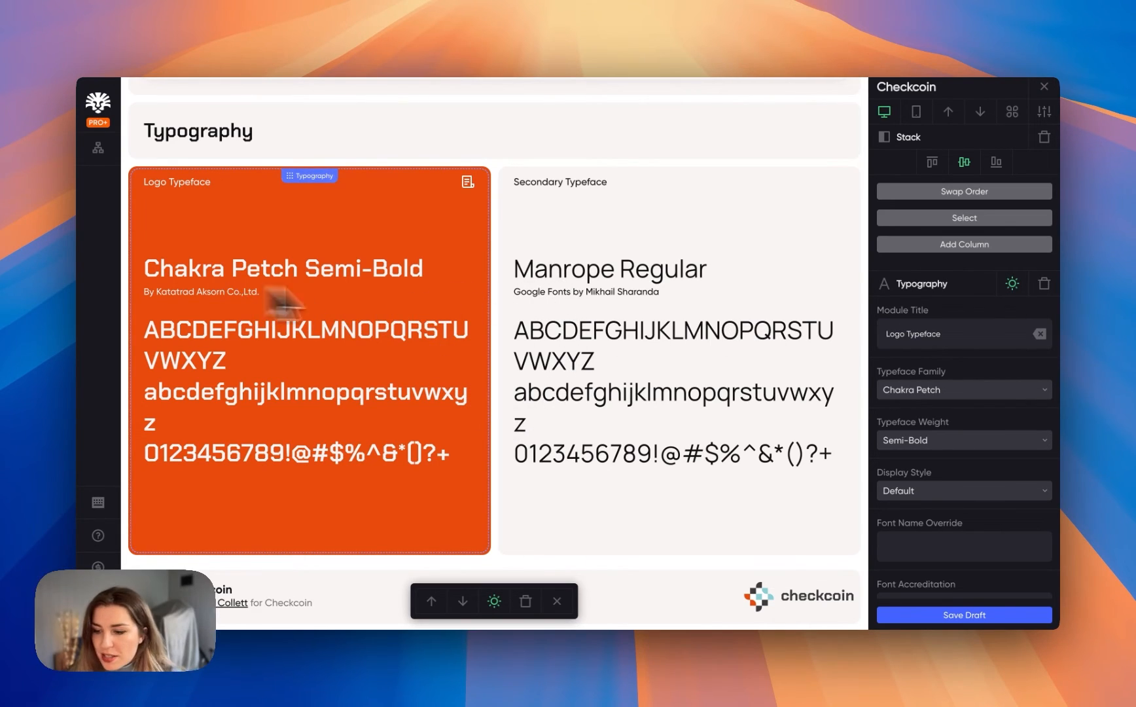
scroll(982, 458, down, 2)
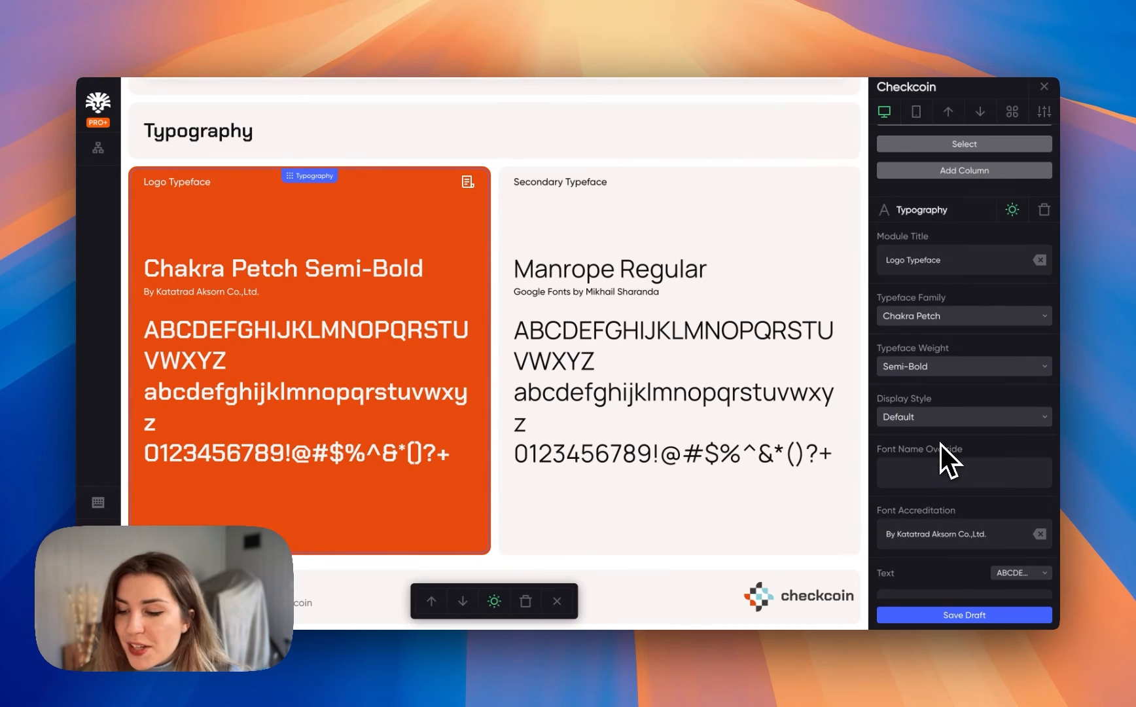
- Set the Logo Typeface module's display style to Dropcap
click(943, 416)
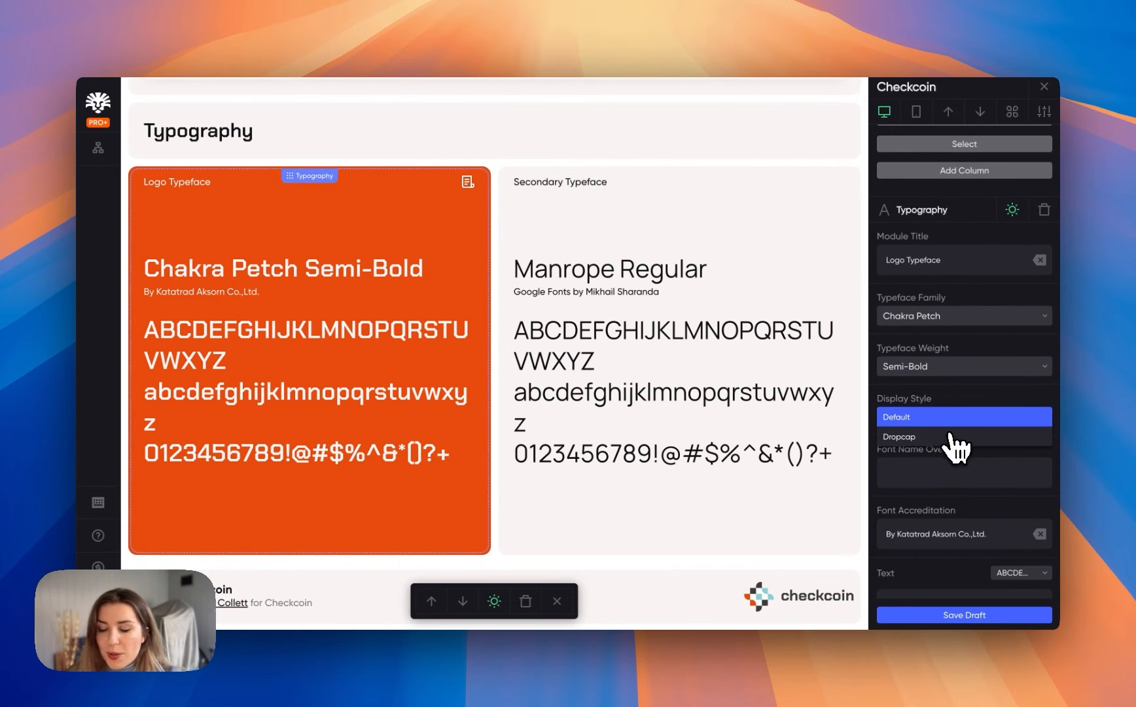
click(952, 437)
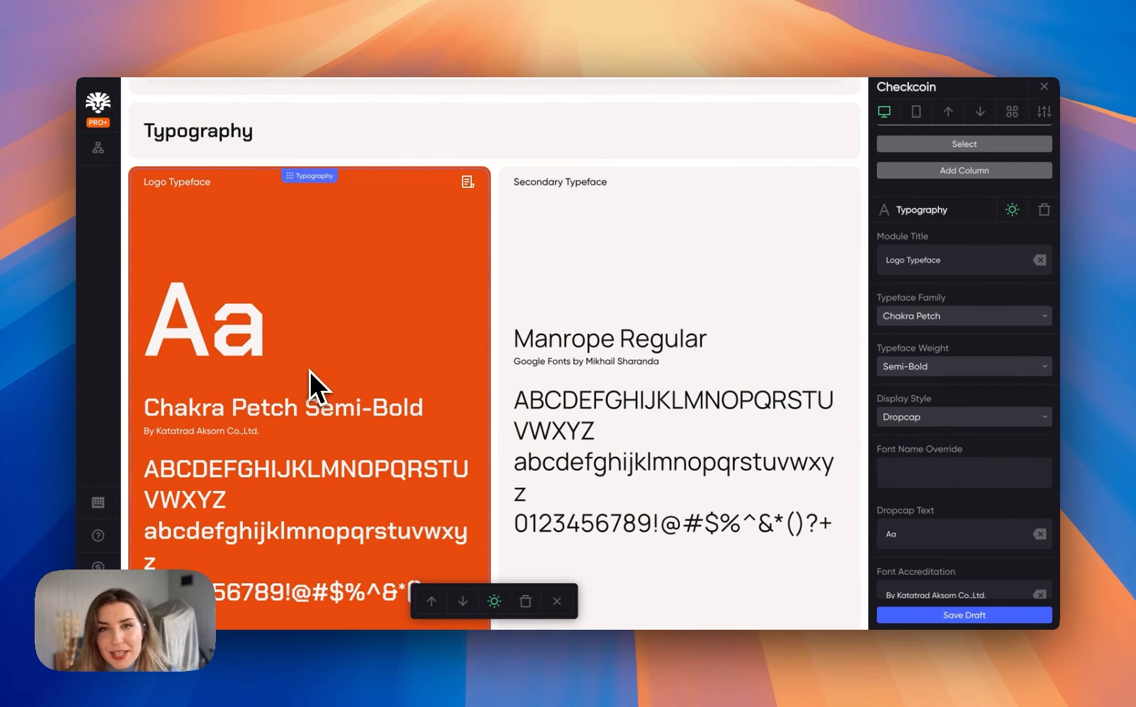
scroll(376, 358, down, 3)
scroll(376, 354, down, 1)
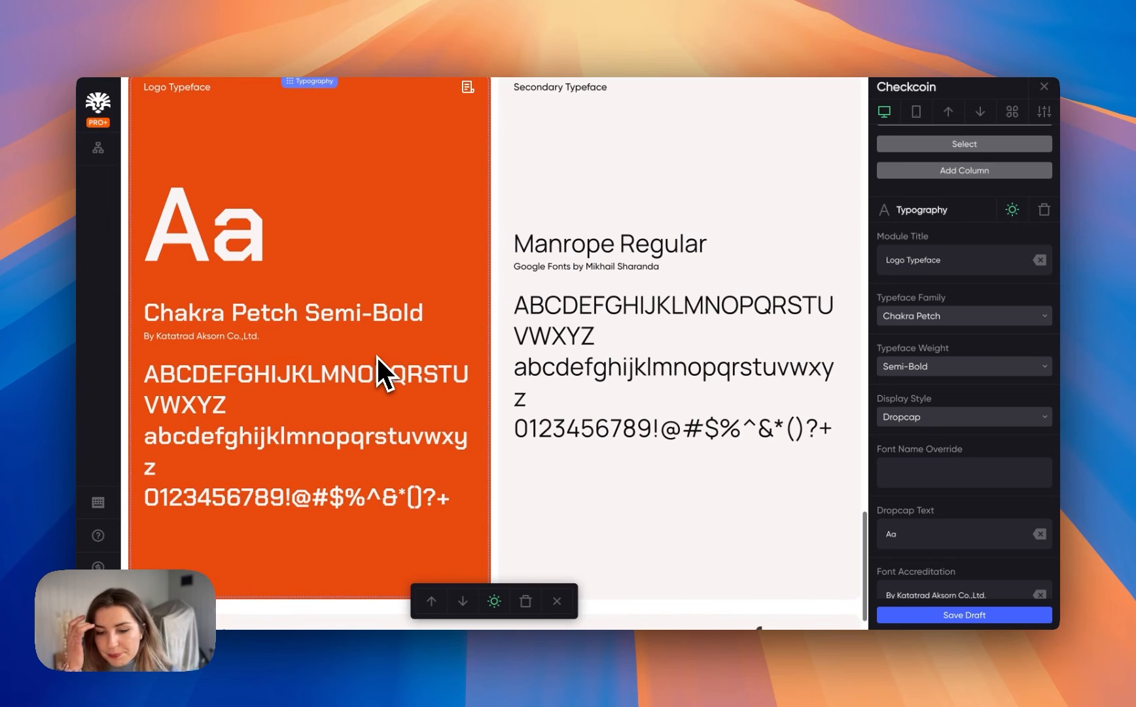
- Set the Logo Typeface module's font name override to "Header Text"
scroll(905, 416, down, 2)
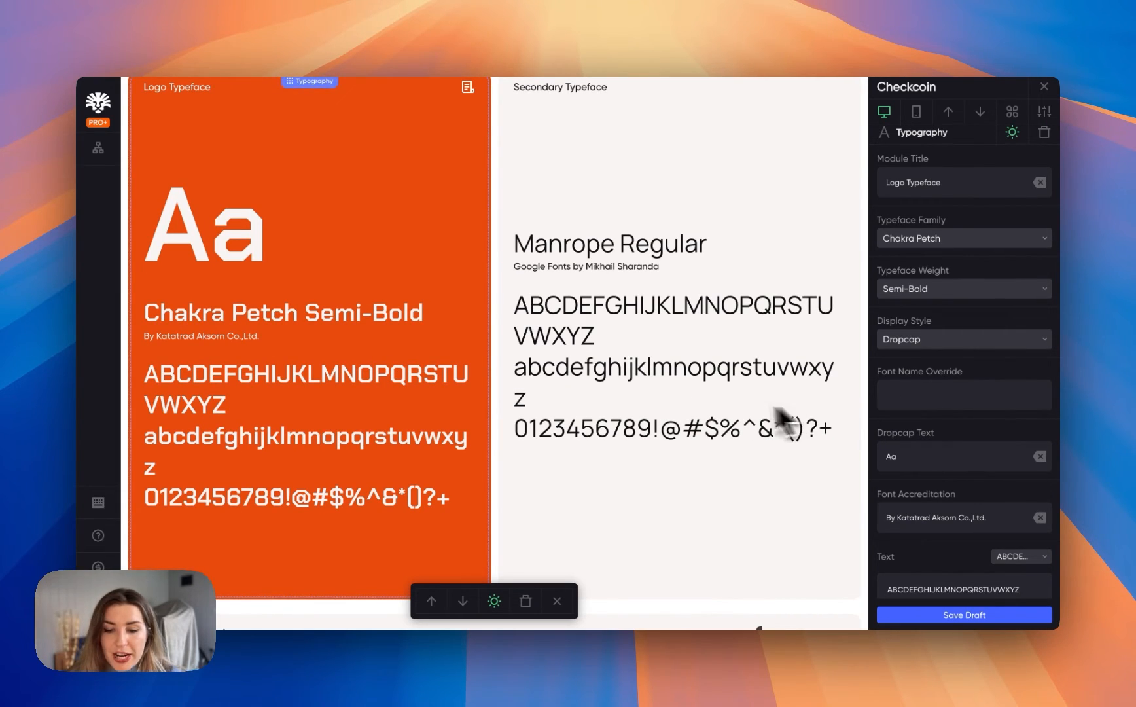
click(929, 397)
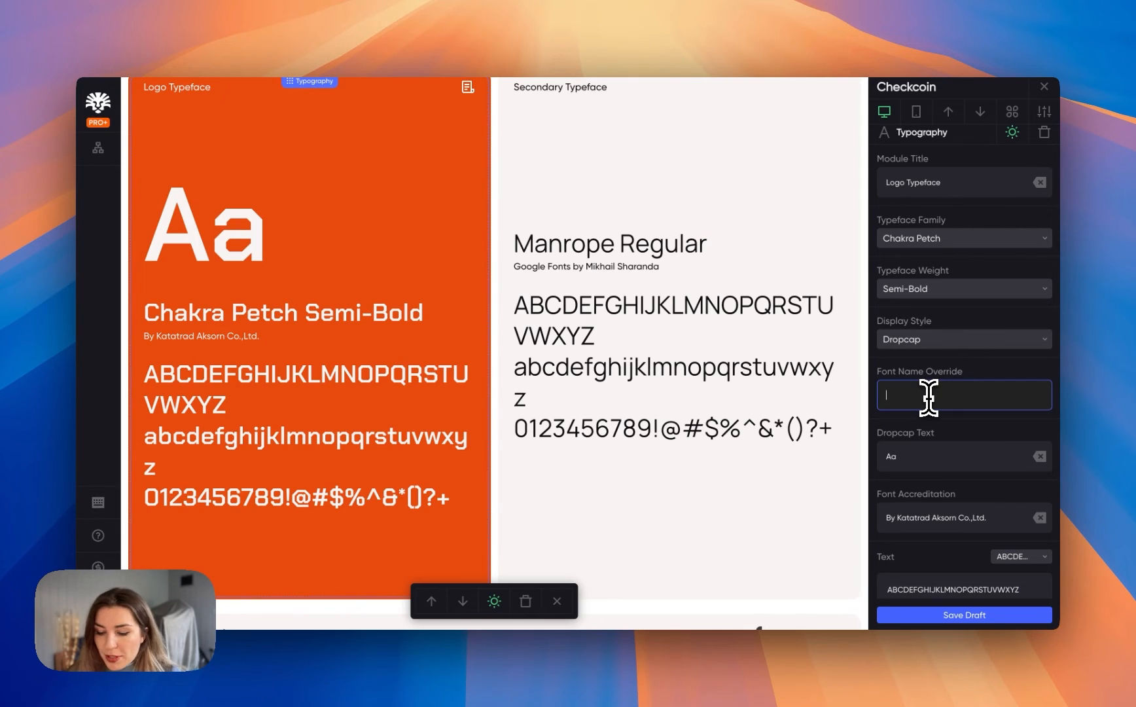
text(Header Text)
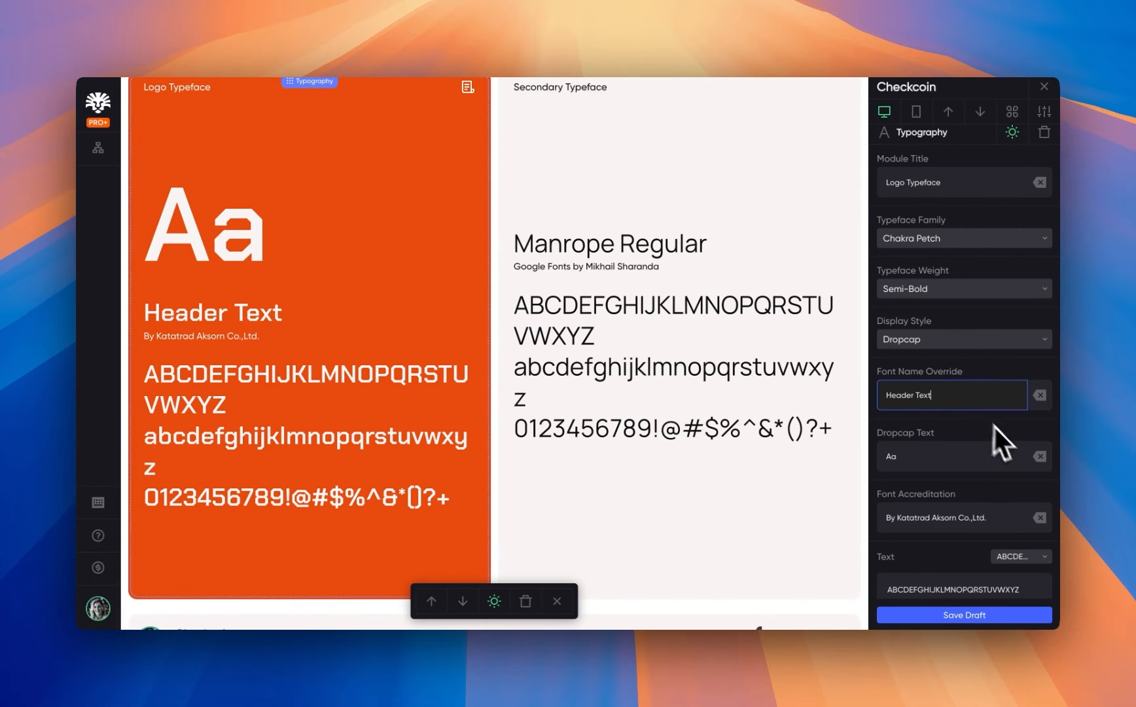
scroll(975, 458, down, 3)
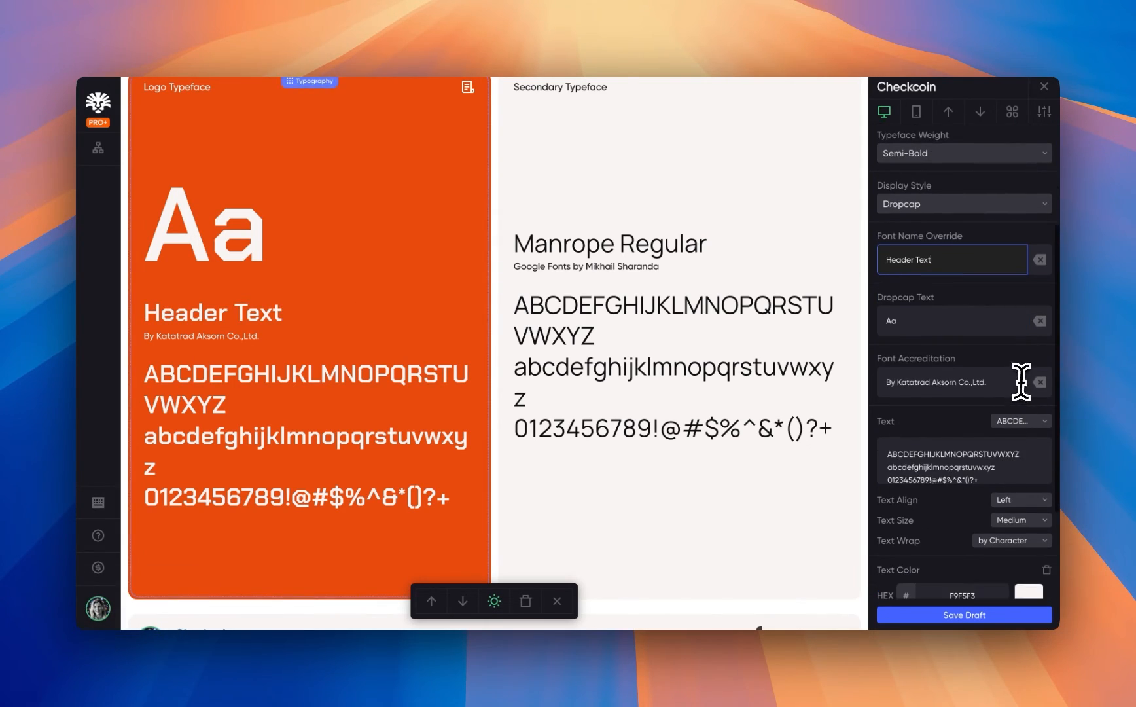
click(989, 383)
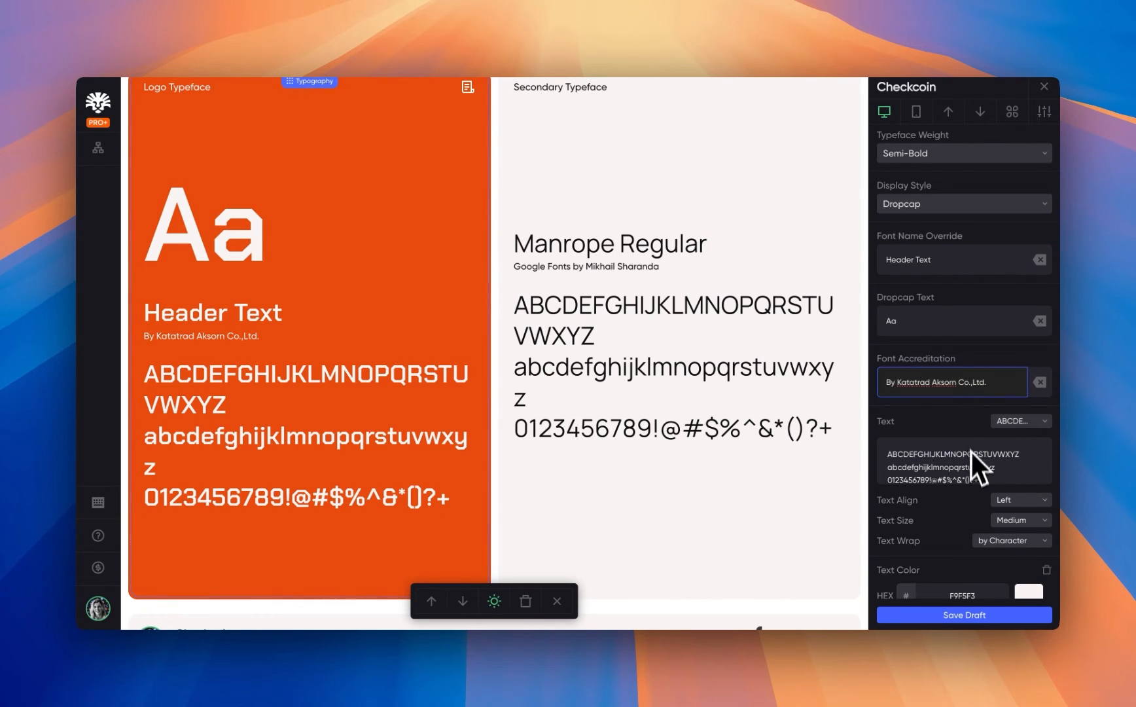
- Switch the Logo Typeface module's sample text to the "Ab Bb Cc..." preset
scroll(967, 446, down, 1)
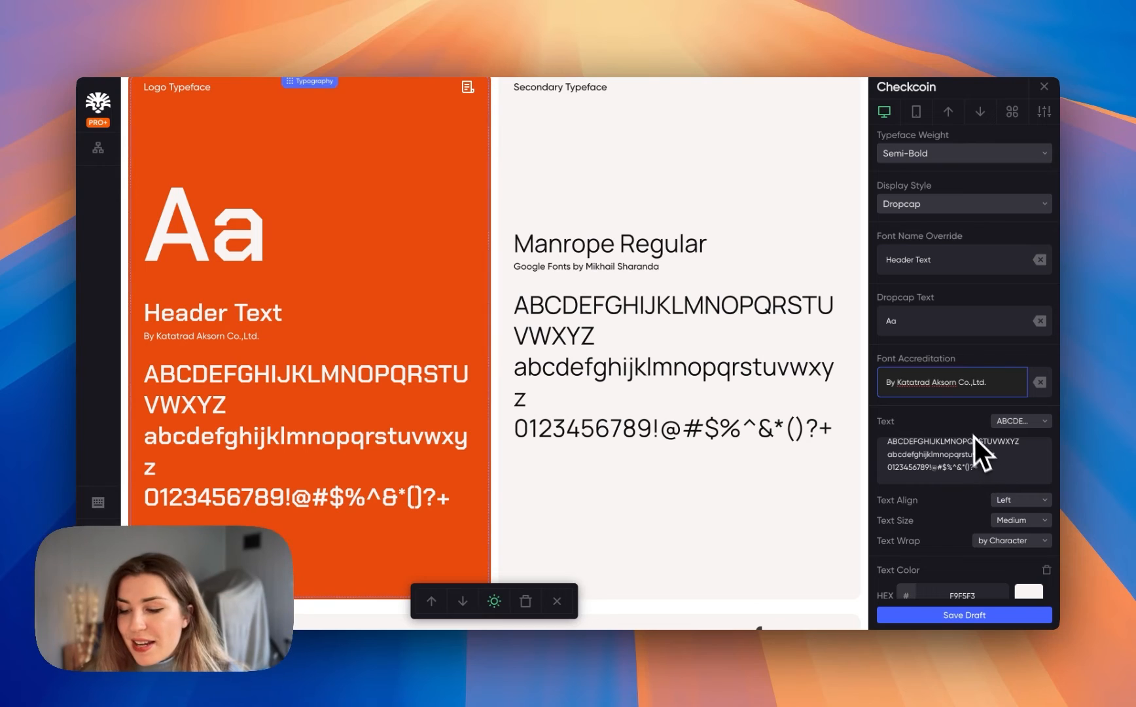
click(966, 427)
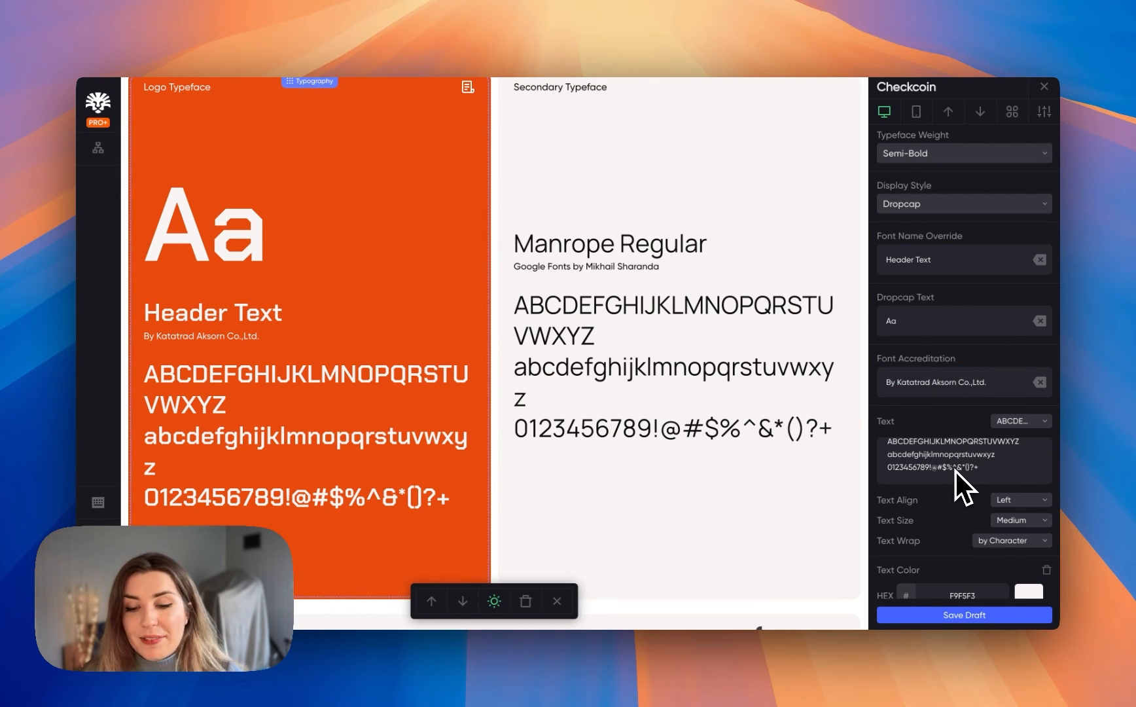
click(1020, 423)
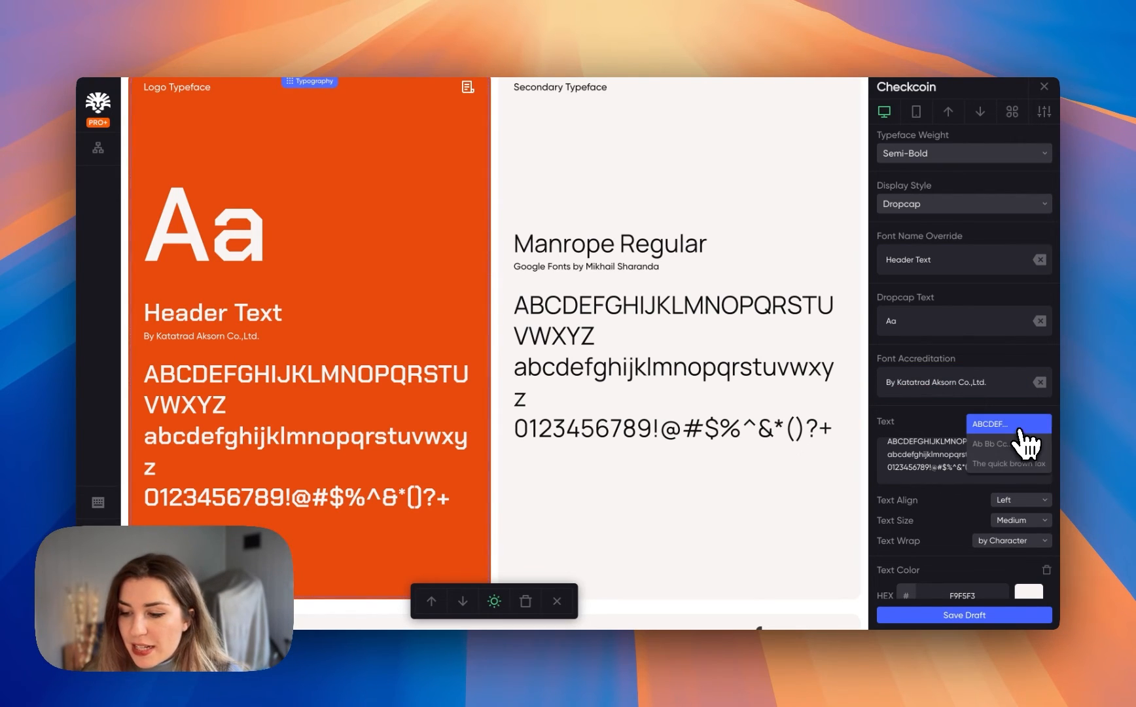
click(1024, 445)
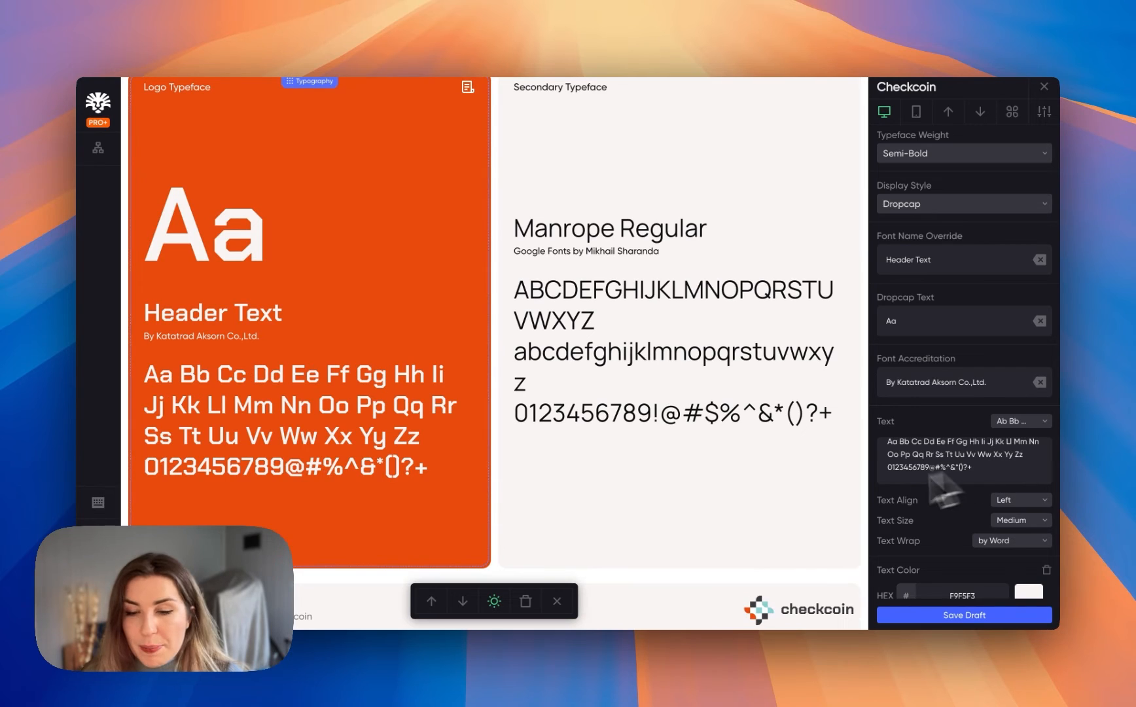
- Switch the Logo Typeface sample text to the "The quick brown fox" preset and add a period after "dog"
scroll(929, 399, down, 1)
click(1026, 422)
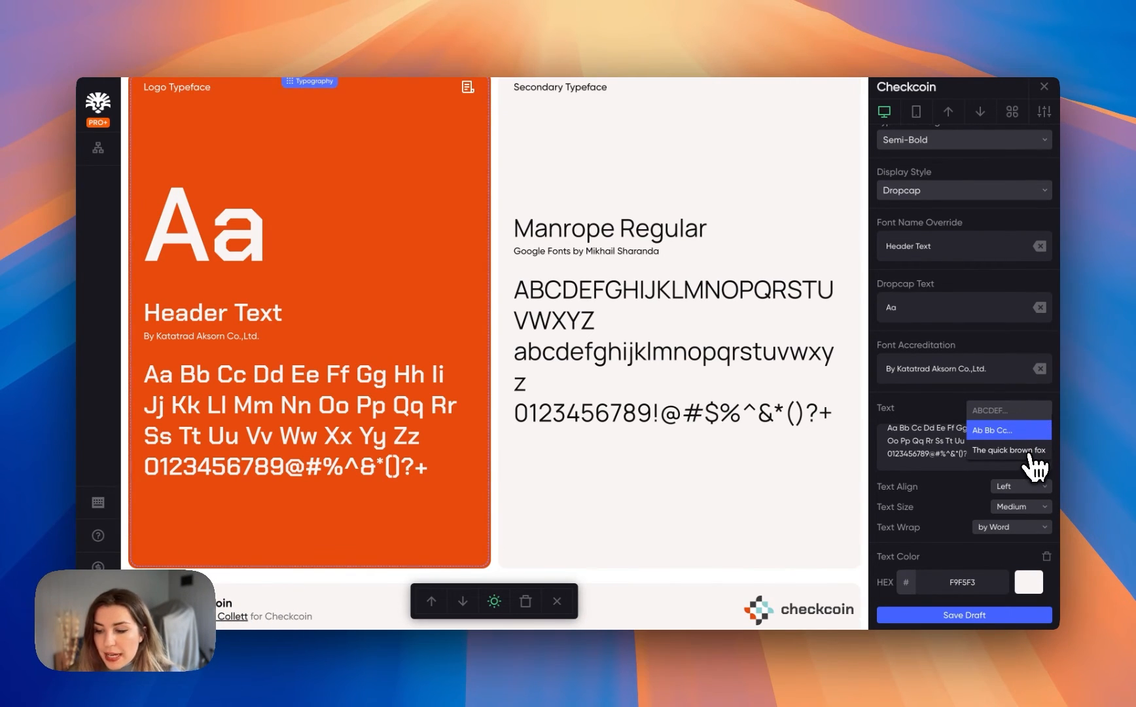
click(1030, 452)
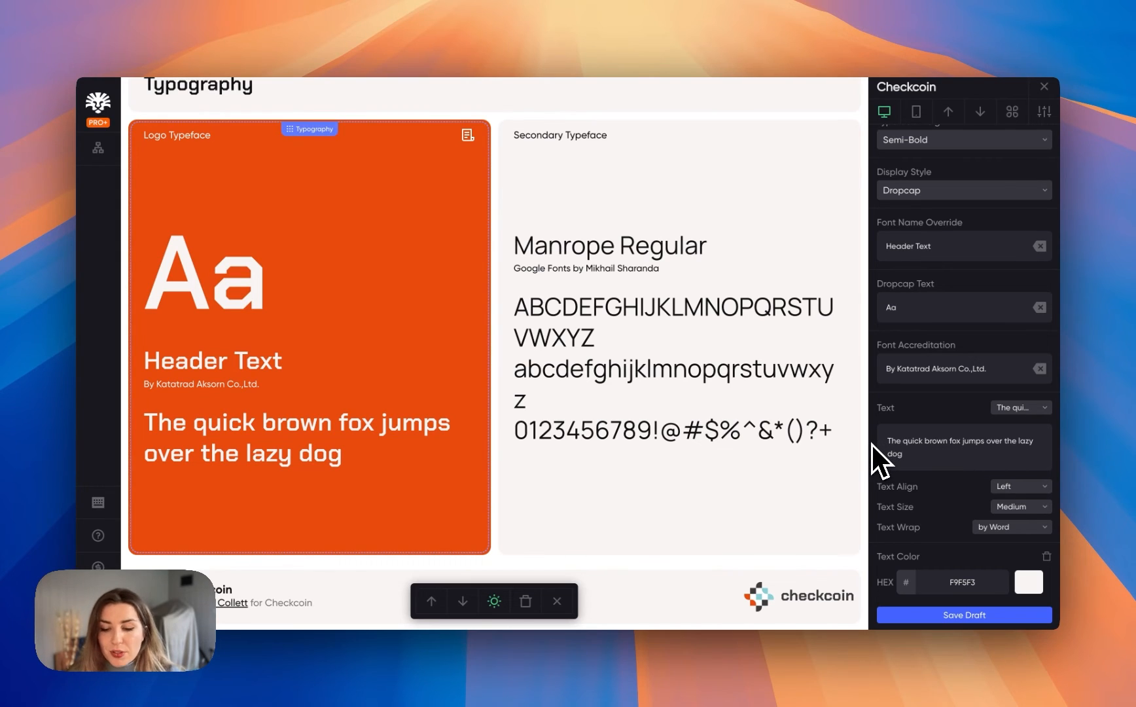
click(907, 454)
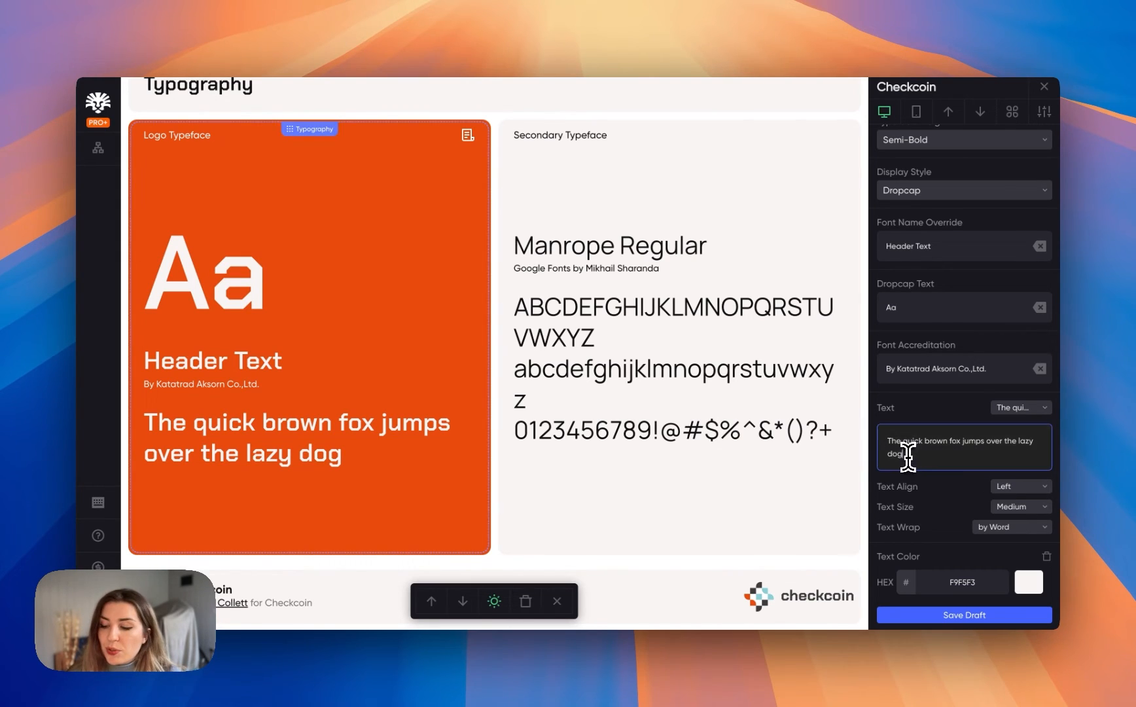
drag(907, 454, 887, 439)
click(914, 456)
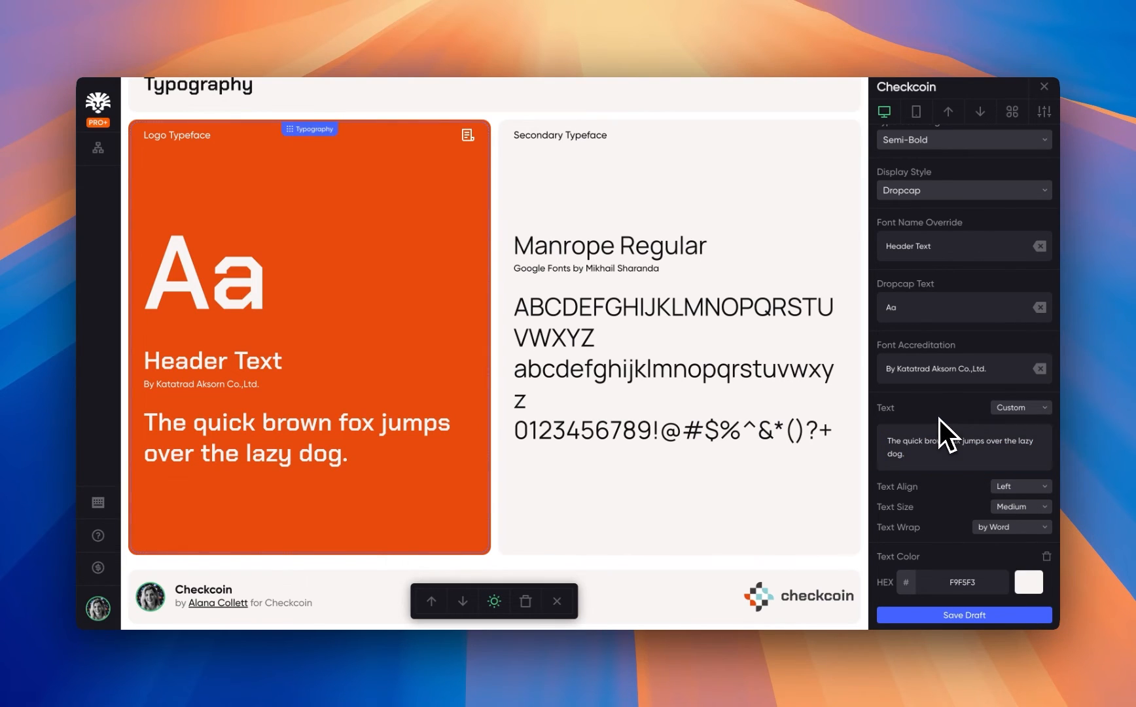
- Try wrapping the Logo Typeface module's sample text by character
scroll(943, 463, down, 2)
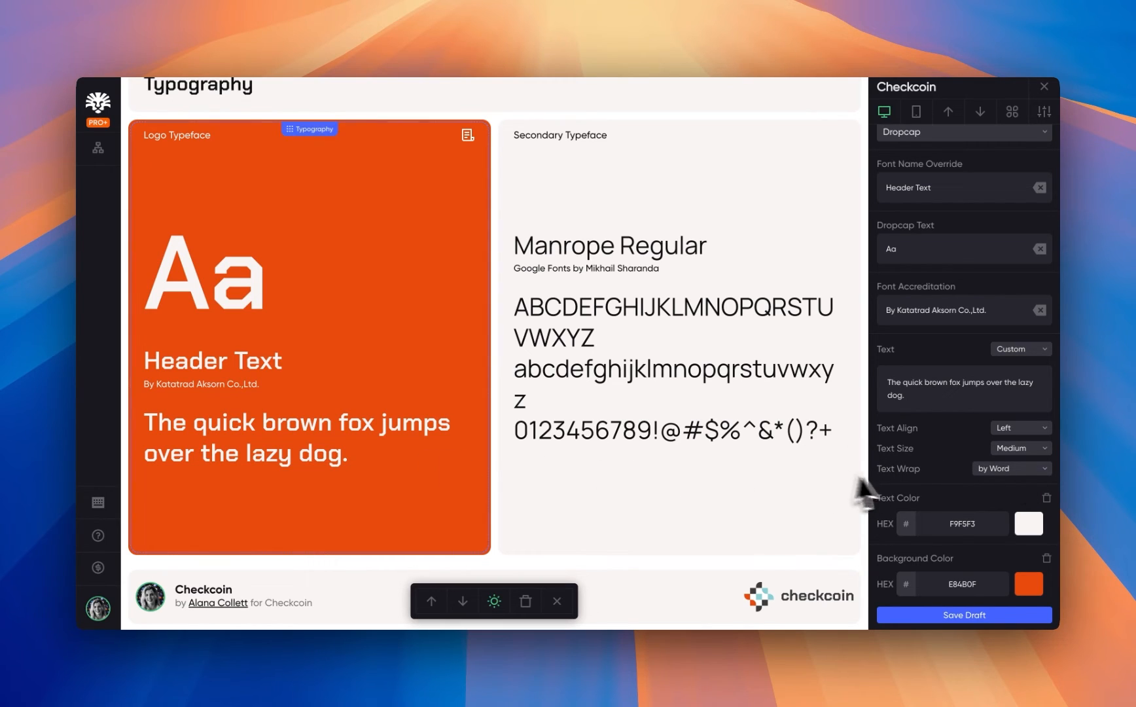
click(1012, 468)
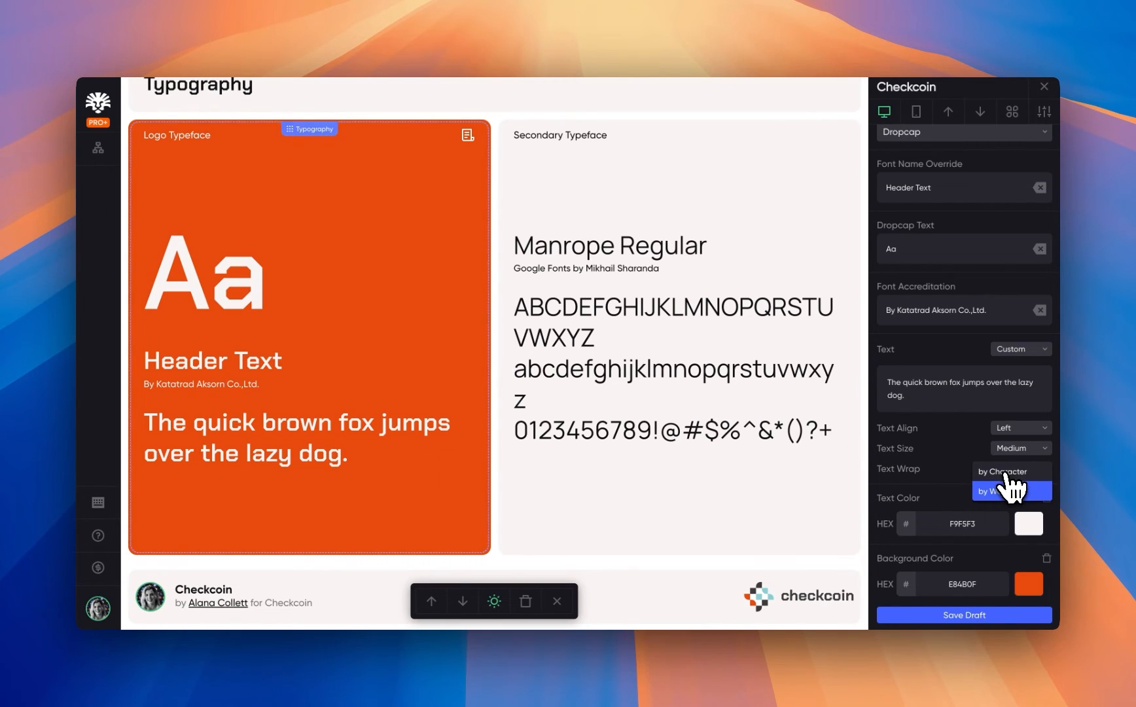
click(1005, 472)
click(1010, 471)
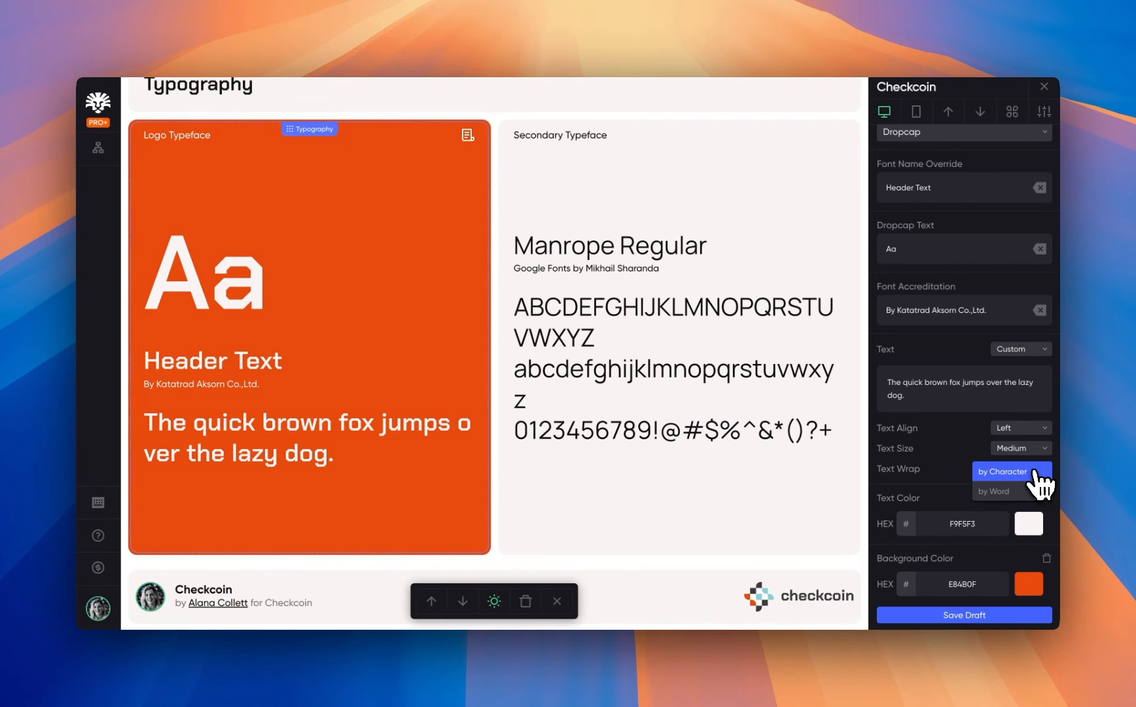
- Restore the Logo Typeface module's text wrap to by Word and choose the "Ab Bb Cc..." sample text preset
click(1026, 489)
click(1020, 349)
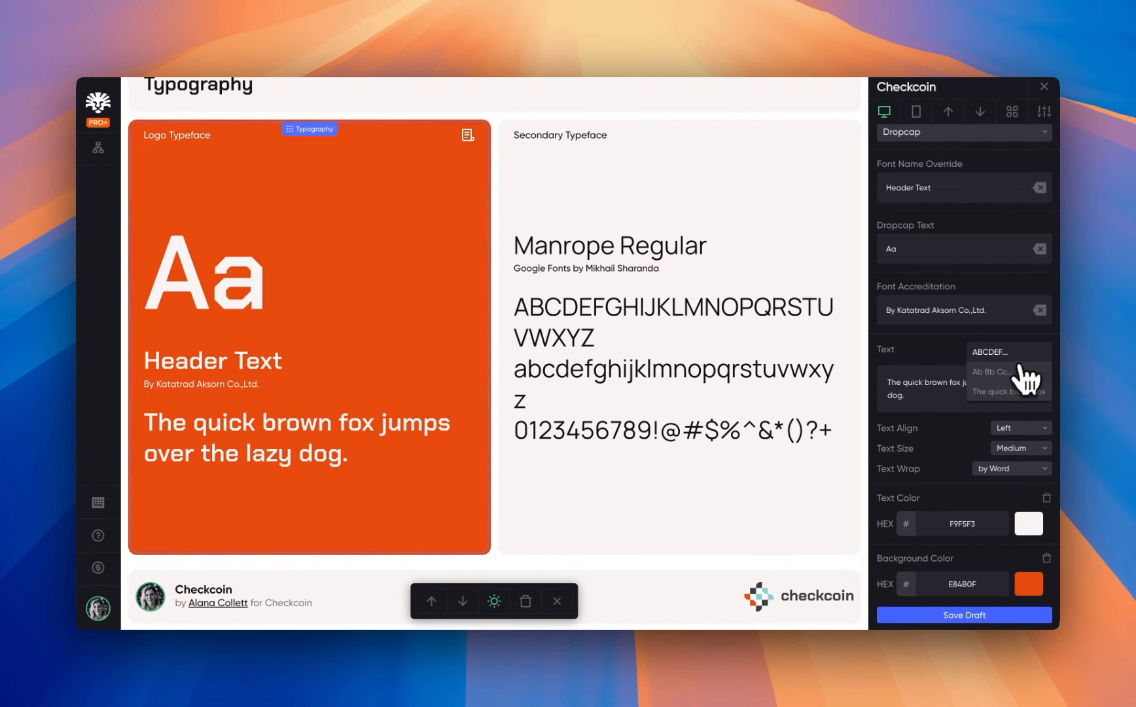
click(1014, 374)
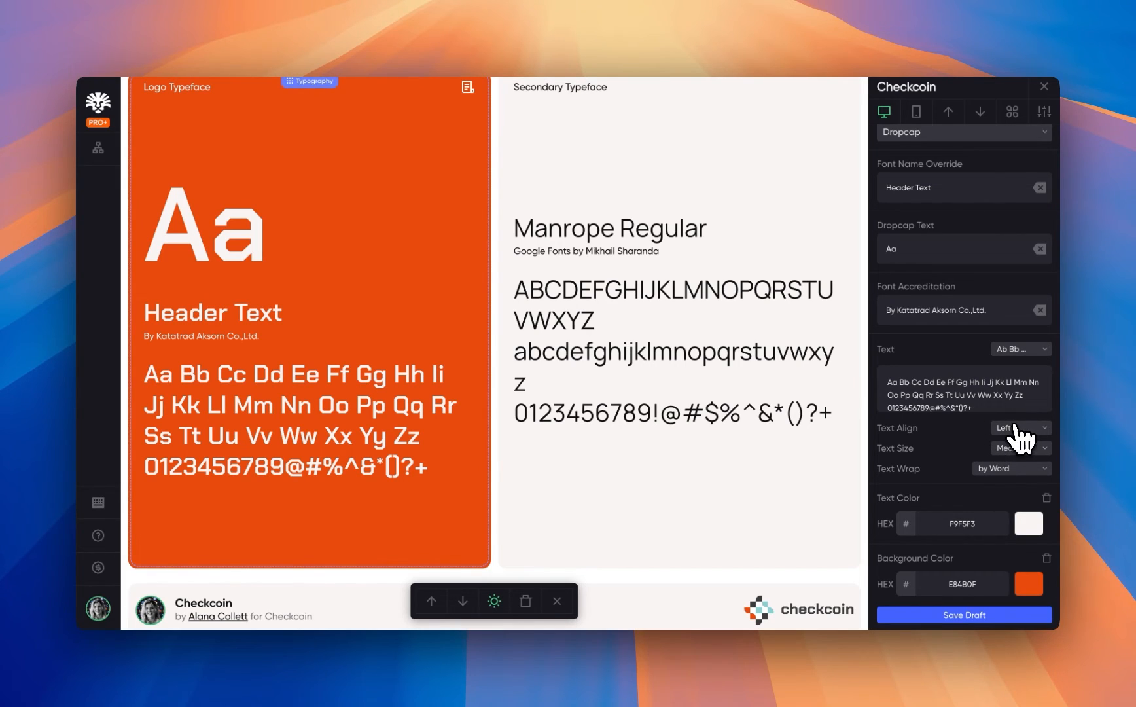
- Try centering the Logo Typeface module's text, and return it to left alignment
click(1015, 427)
click(1018, 440)
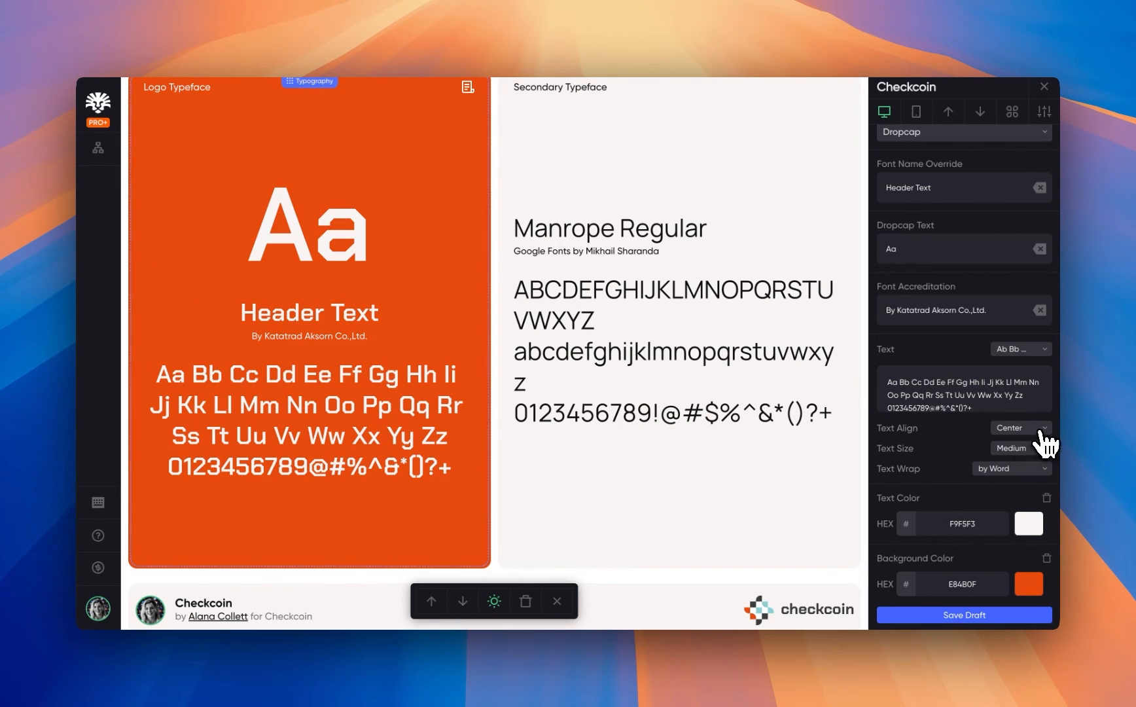
click(1040, 430)
click(1018, 434)
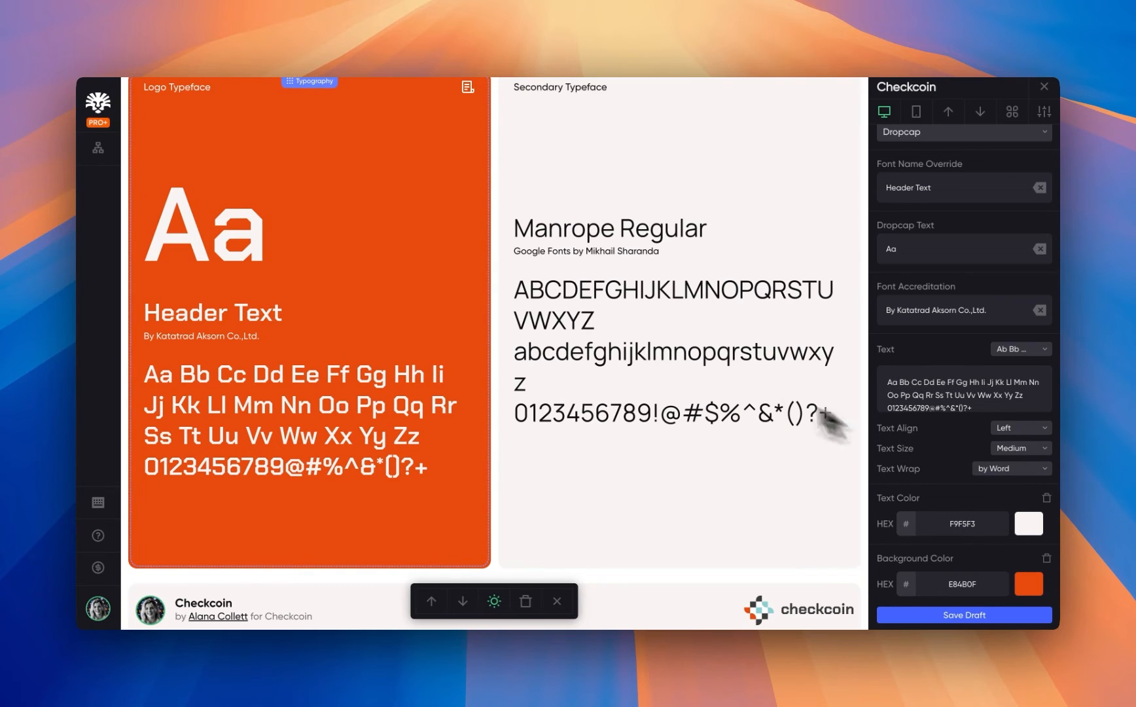
- Rename the Secondary Typeface module to Primary Typeface
scroll(716, 197, up, 1)
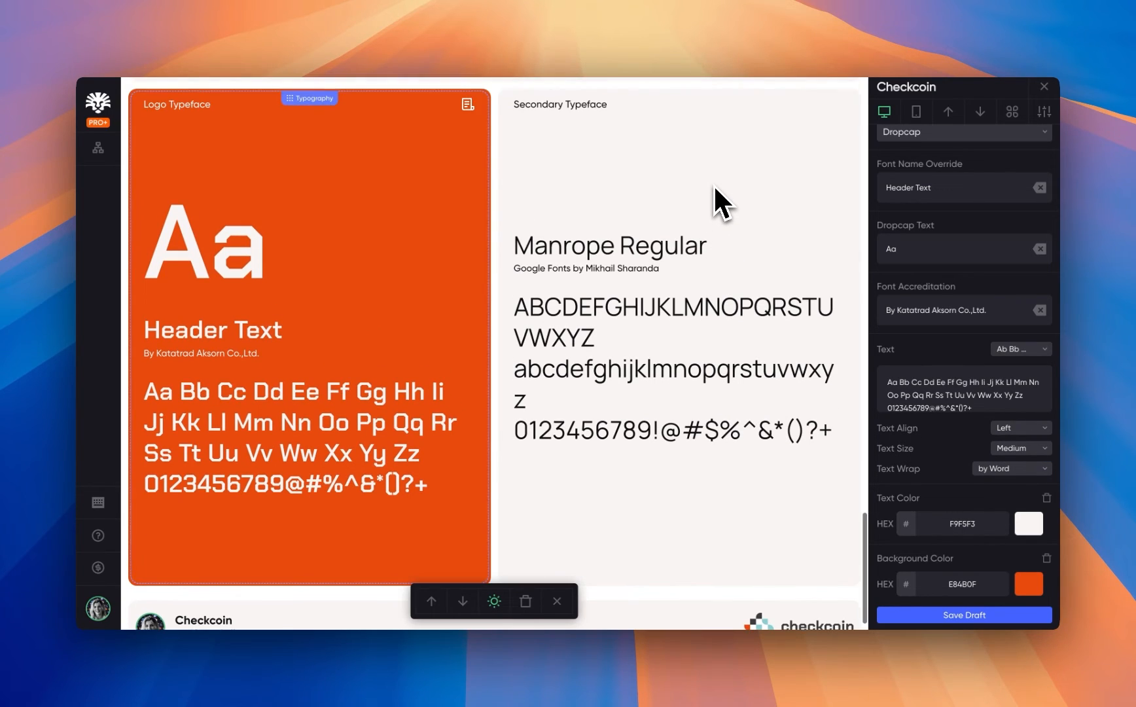
click(582, 174)
scroll(944, 210, up, 5)
drag(919, 334, 854, 347)
text(Primary Typeface)
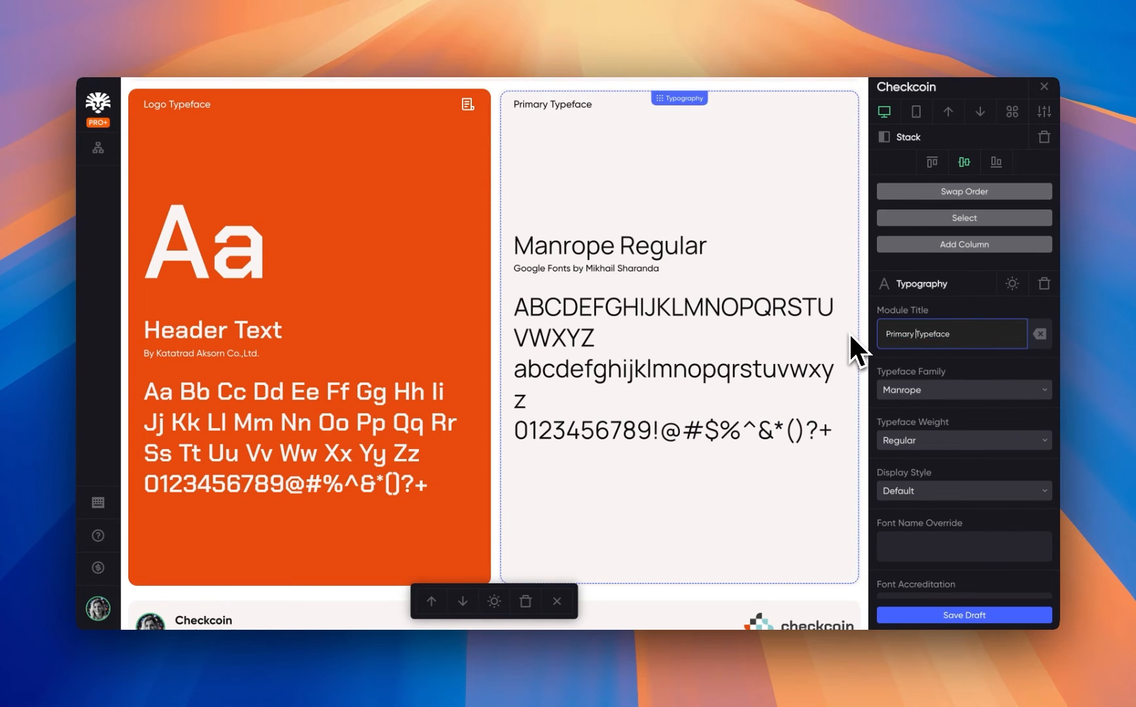
- Change the Manrope module's title to Body Typeface
scroll(975, 447, down, 2)
drag(915, 266, 856, 267)
text(Body)
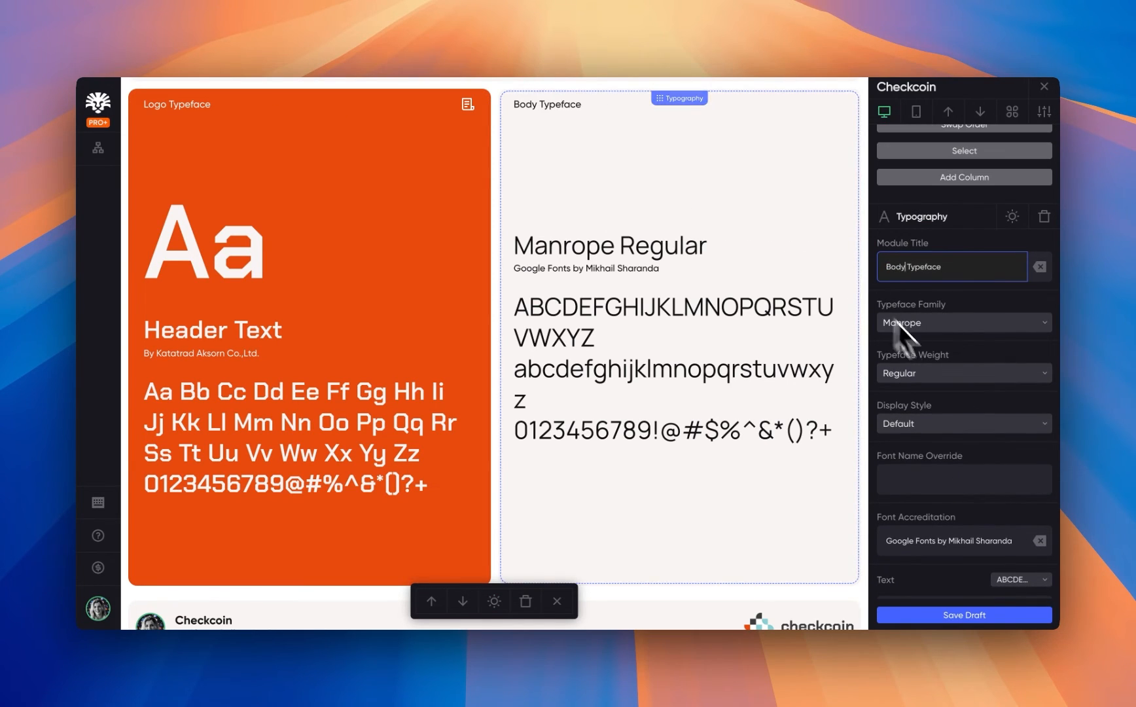
- Set the Body Typeface module's display style to Dropcap
scroll(968, 366, down, 2)
click(1005, 364)
click(1008, 380)
- Set the Body Typeface module's text color to the brand dark gray 3C3C3B
scroll(1021, 445, down, 3)
click(1029, 555)
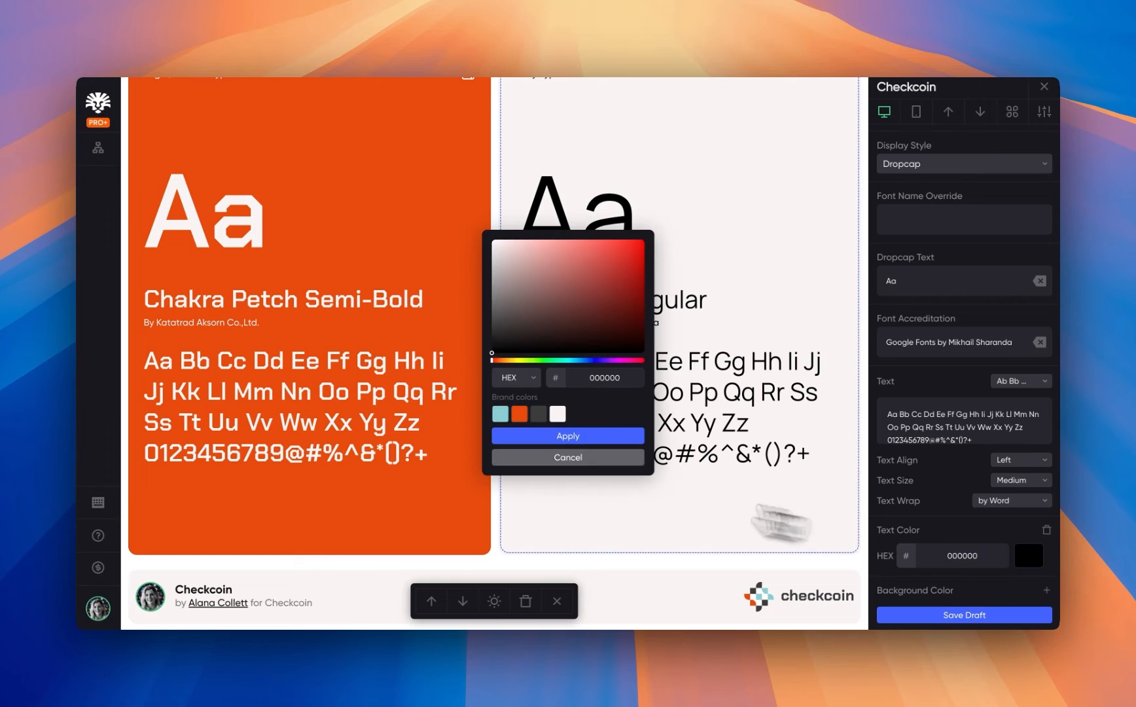
click(538, 413)
click(568, 436)
scroll(789, 191, up, 2)
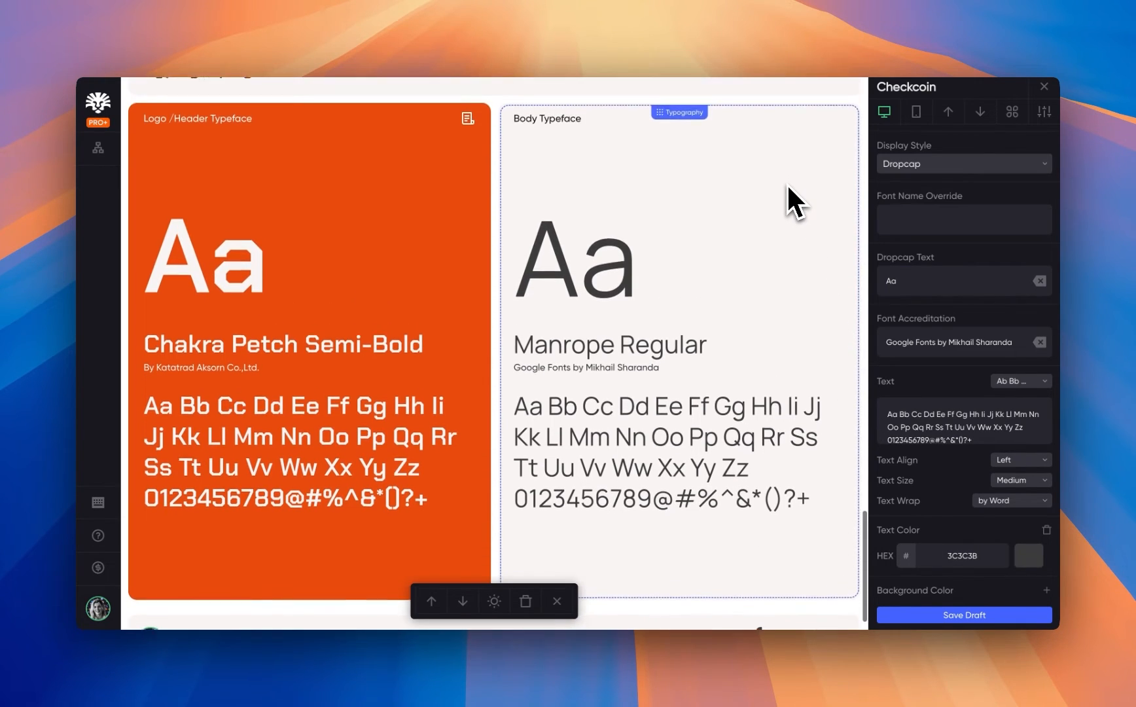
scroll(787, 183, down, 1)
click(787, 183)
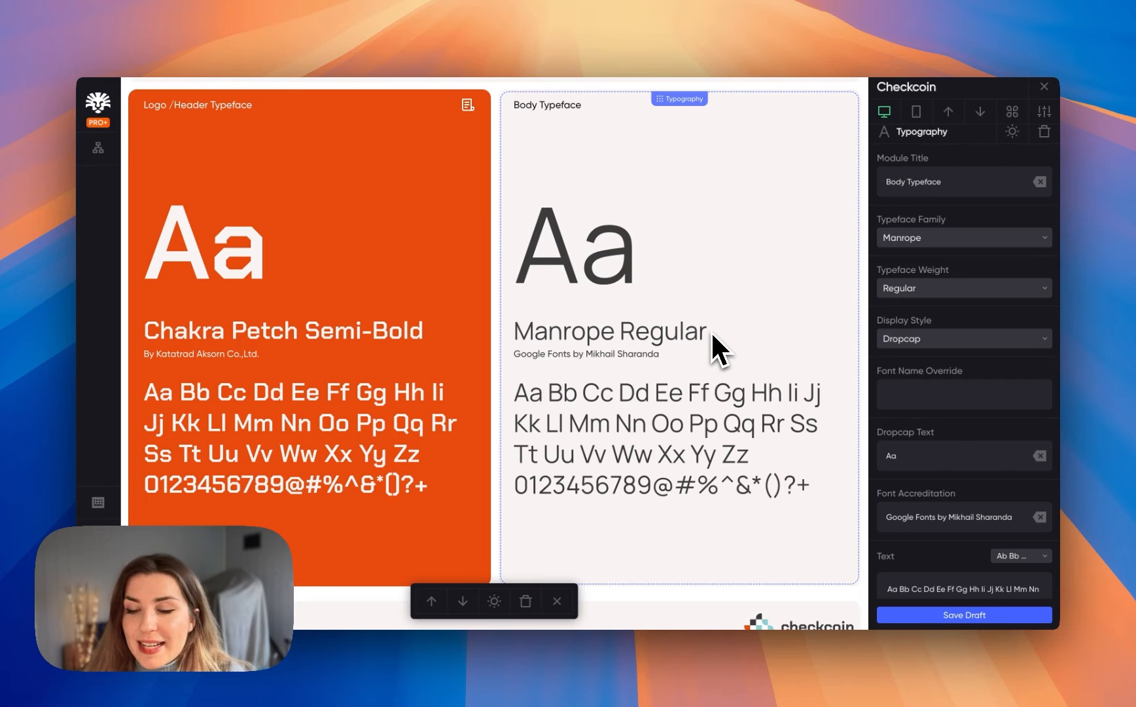
- Add a Text module from the module library directly below the two typeface modules
scroll(712, 294, down, 1)
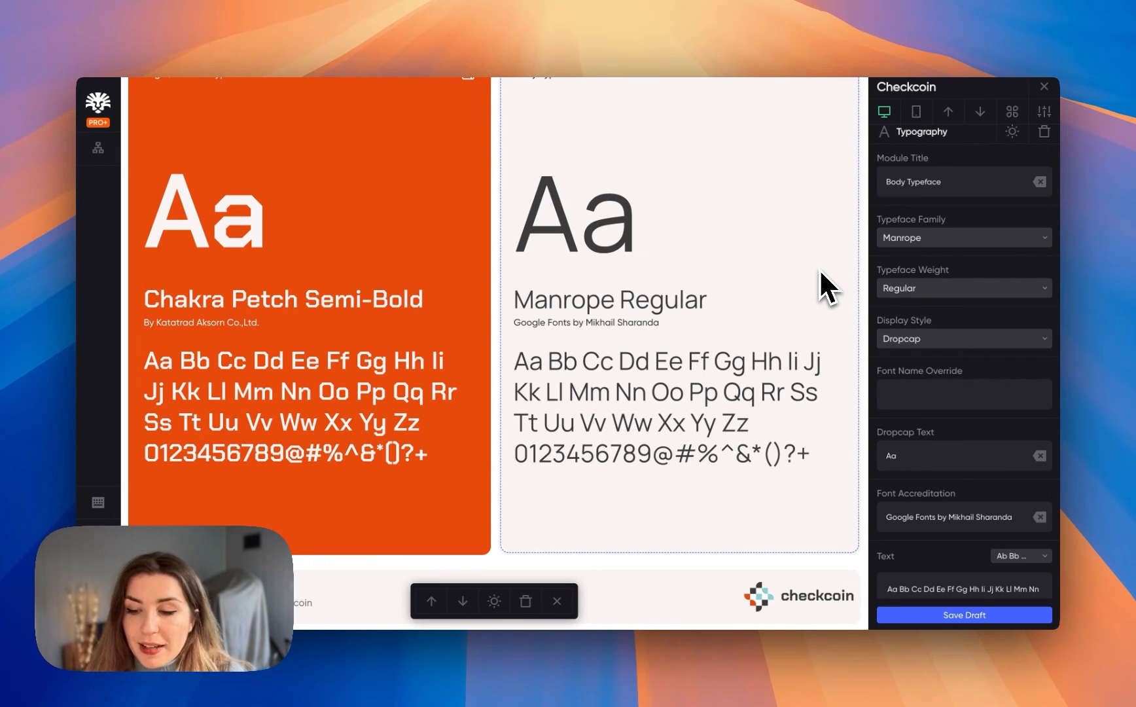
click(1012, 112)
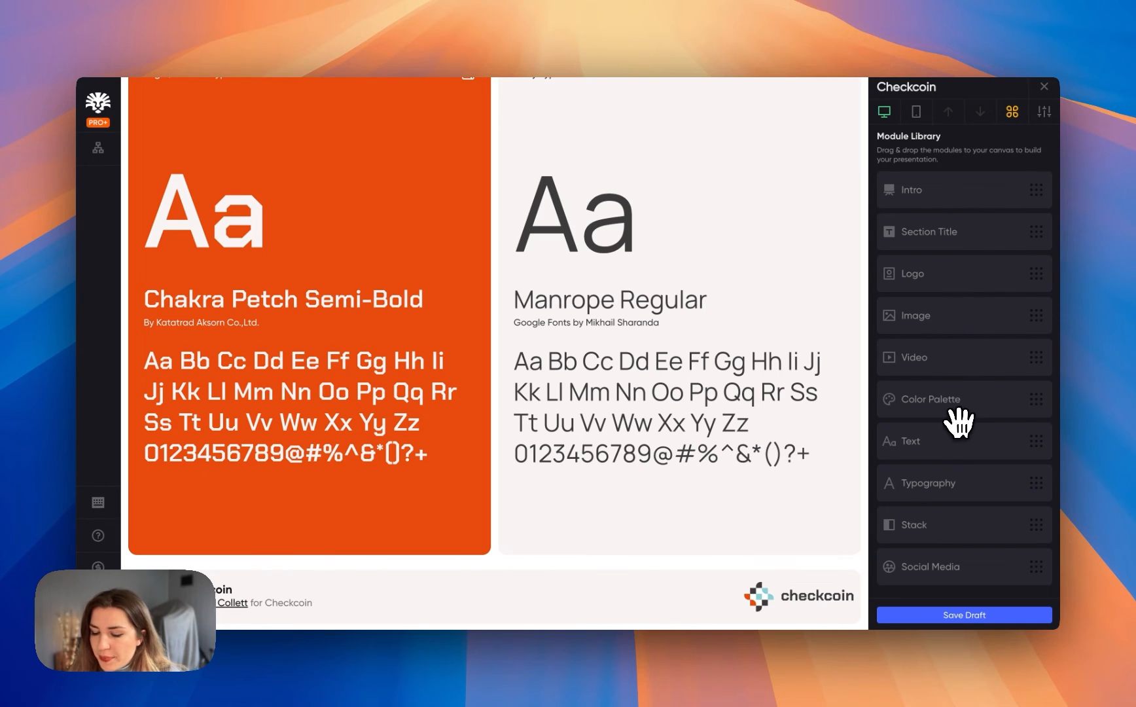
drag(959, 422, 675, 432)
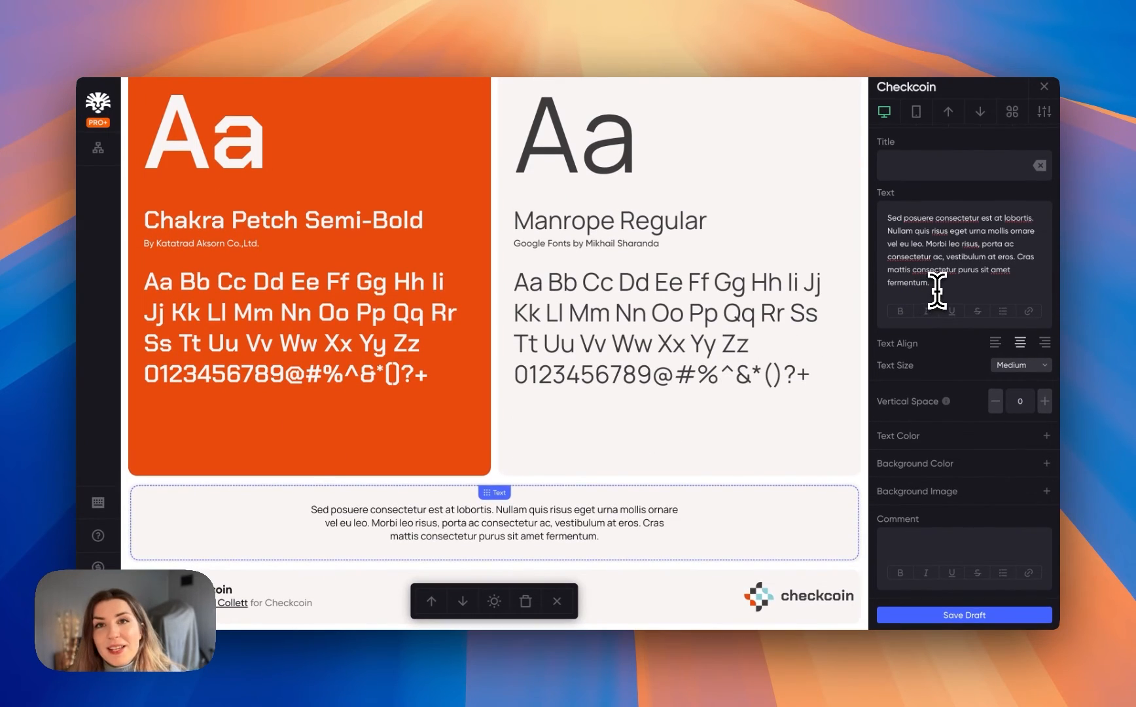
- Replace the new Text module's placeholder paragraph with "Download Manrope font here."
drag(937, 290, 871, 217)
text(Download Manrope f)
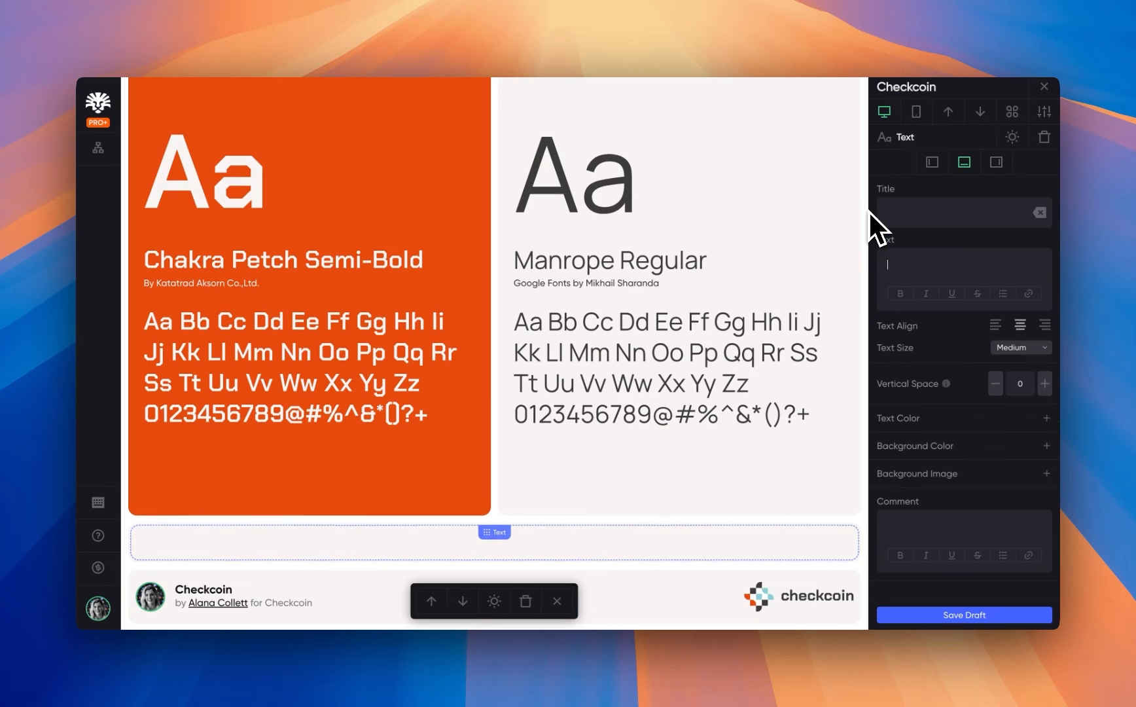
text(ont here.)
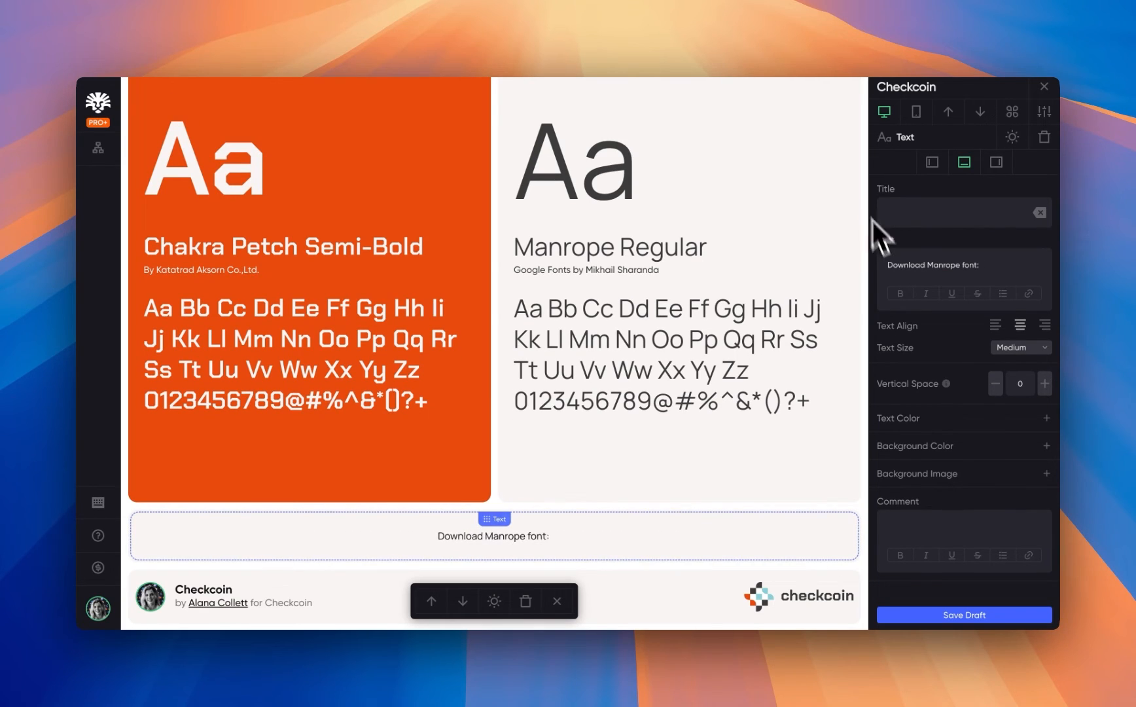
drag(979, 265, 1005, 264)
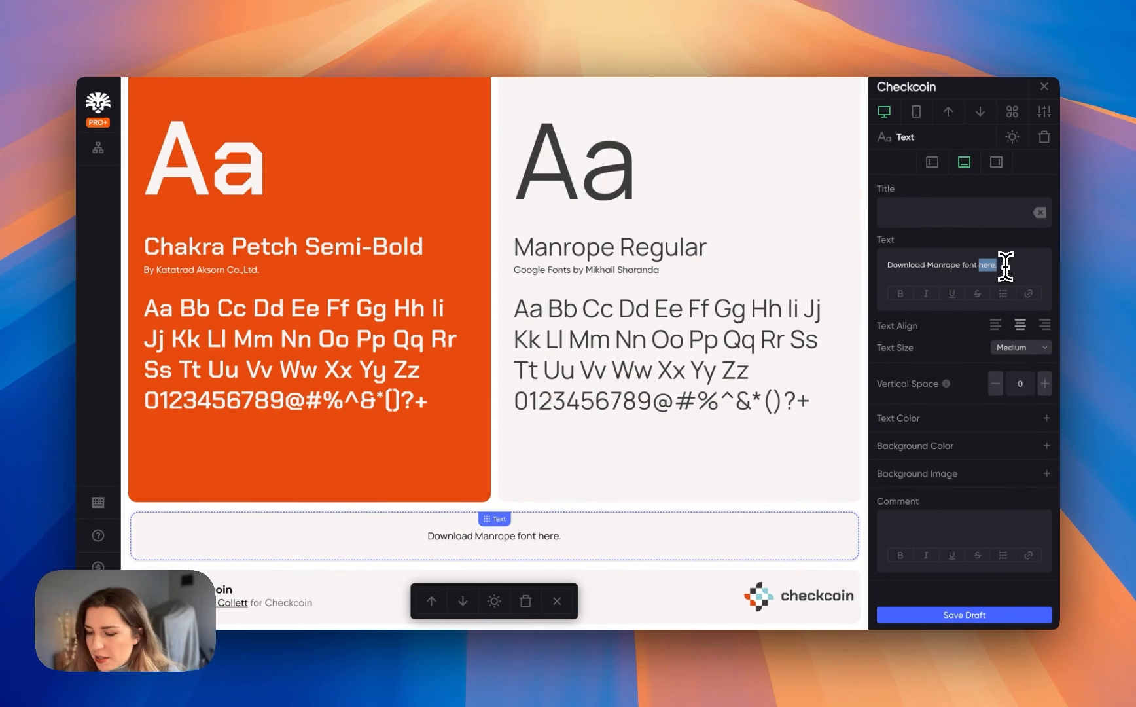
click(1029, 293)
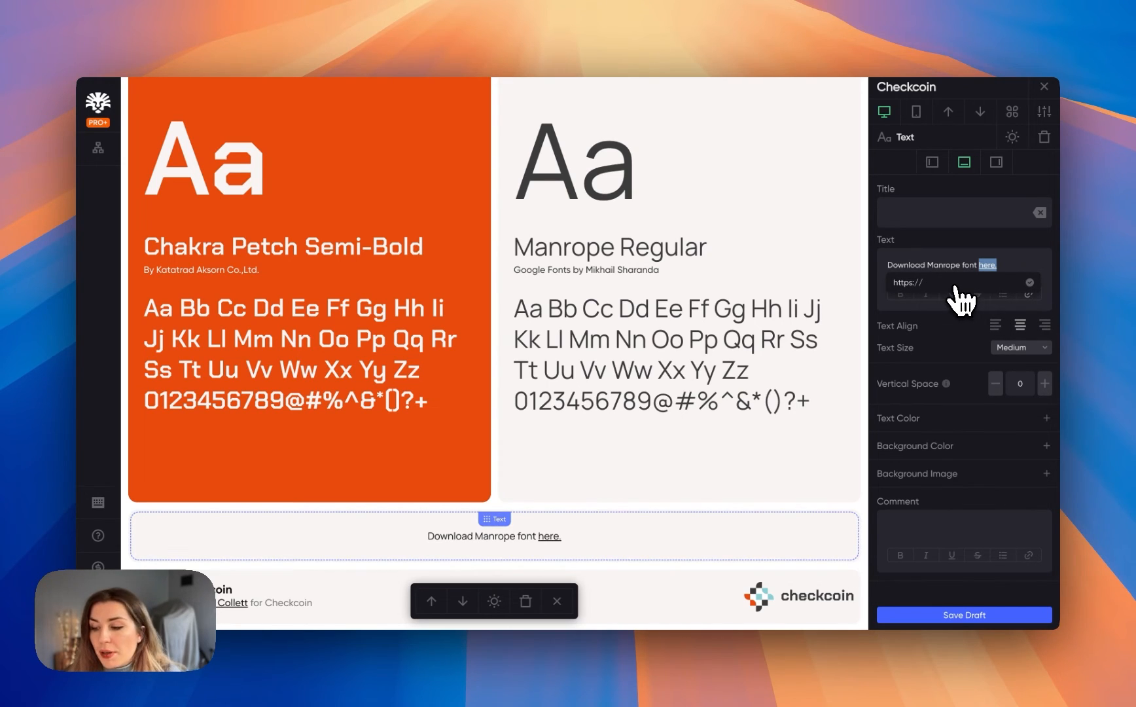
drag(1008, 283, 870, 284)
key(BackSpace)
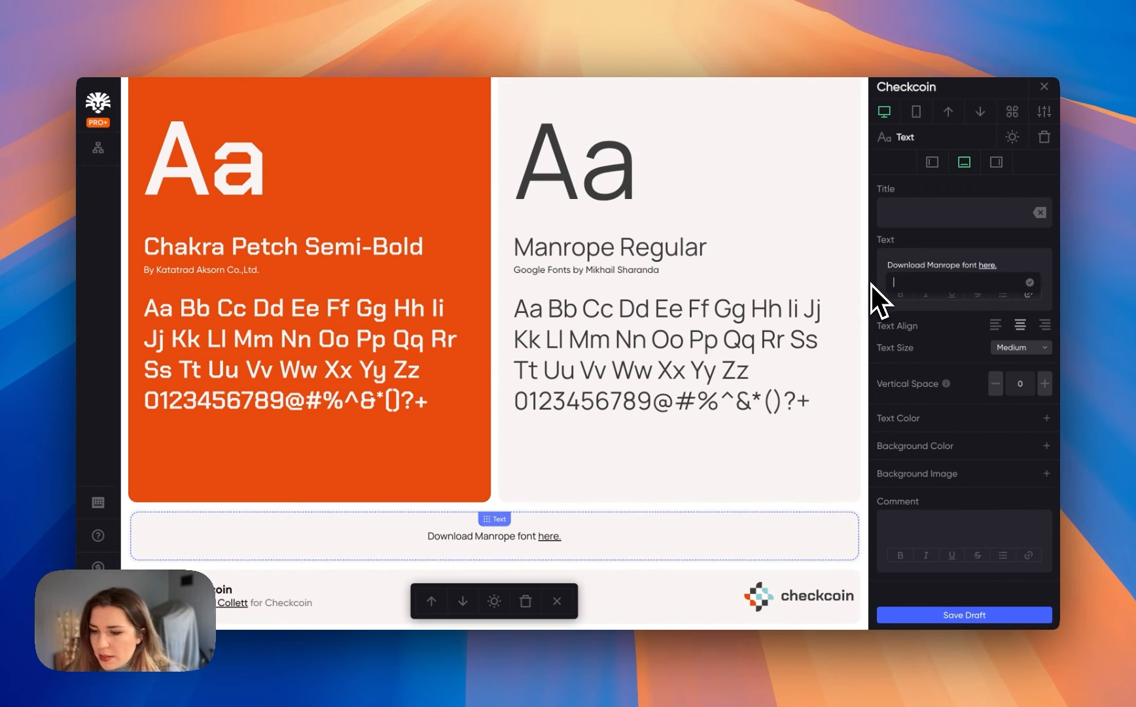
text(https://fonts.google.com/specimen/Manrope)
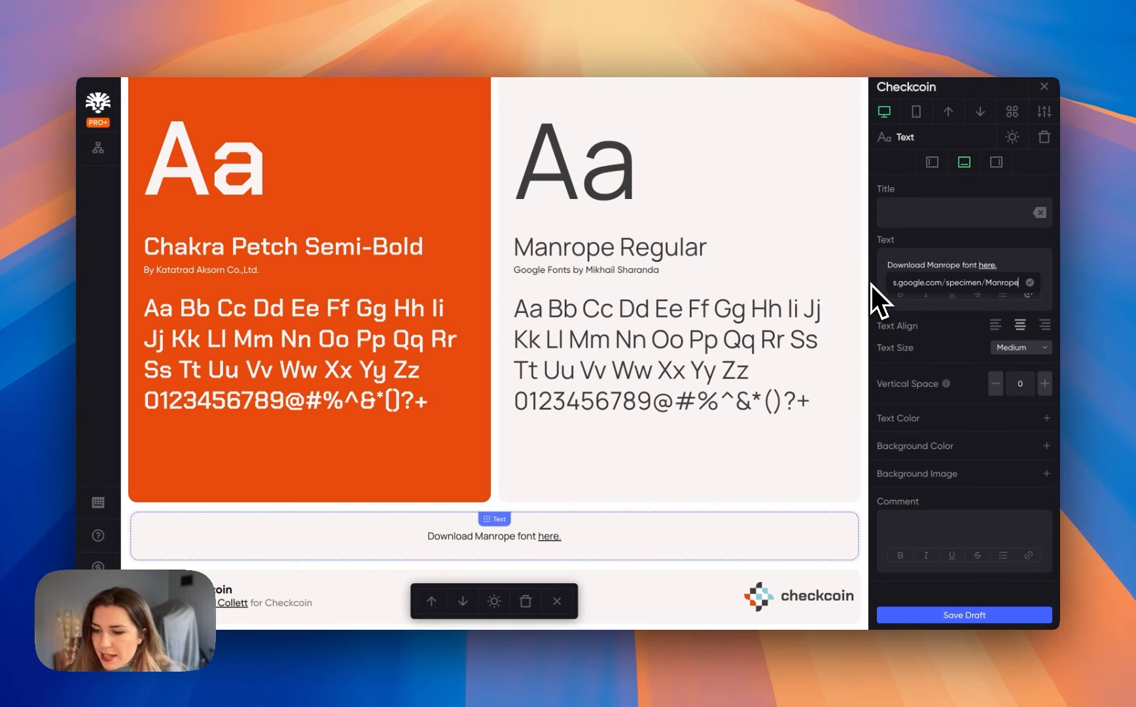
click(1030, 280)
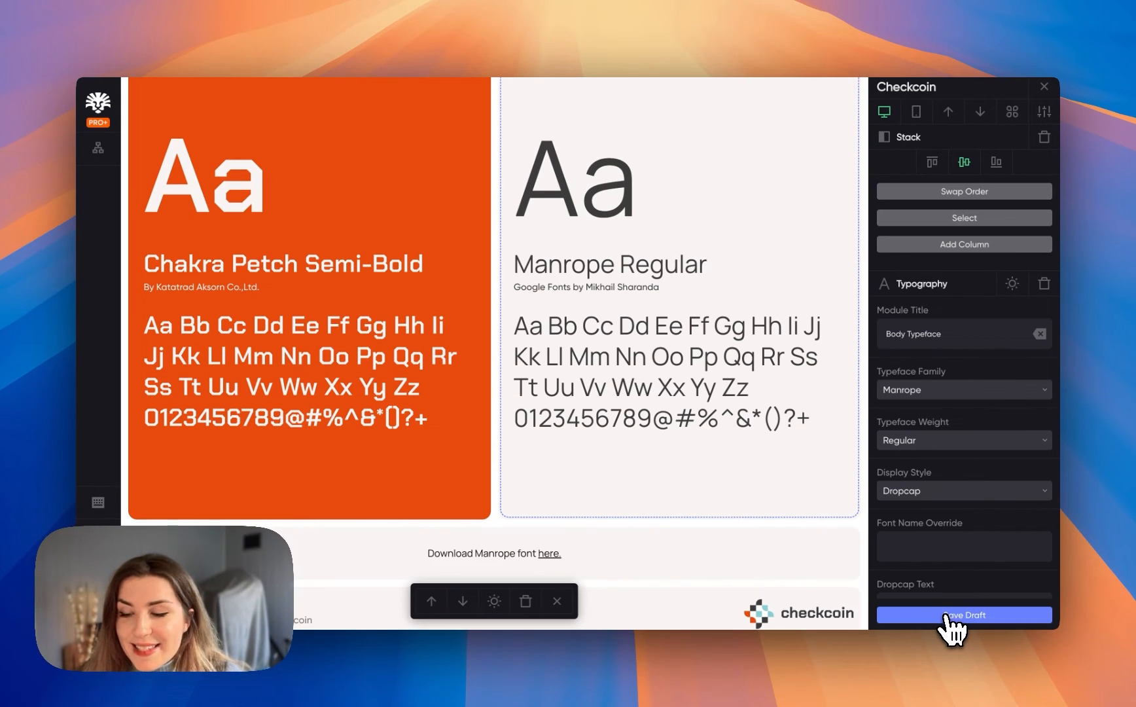
click(951, 619)
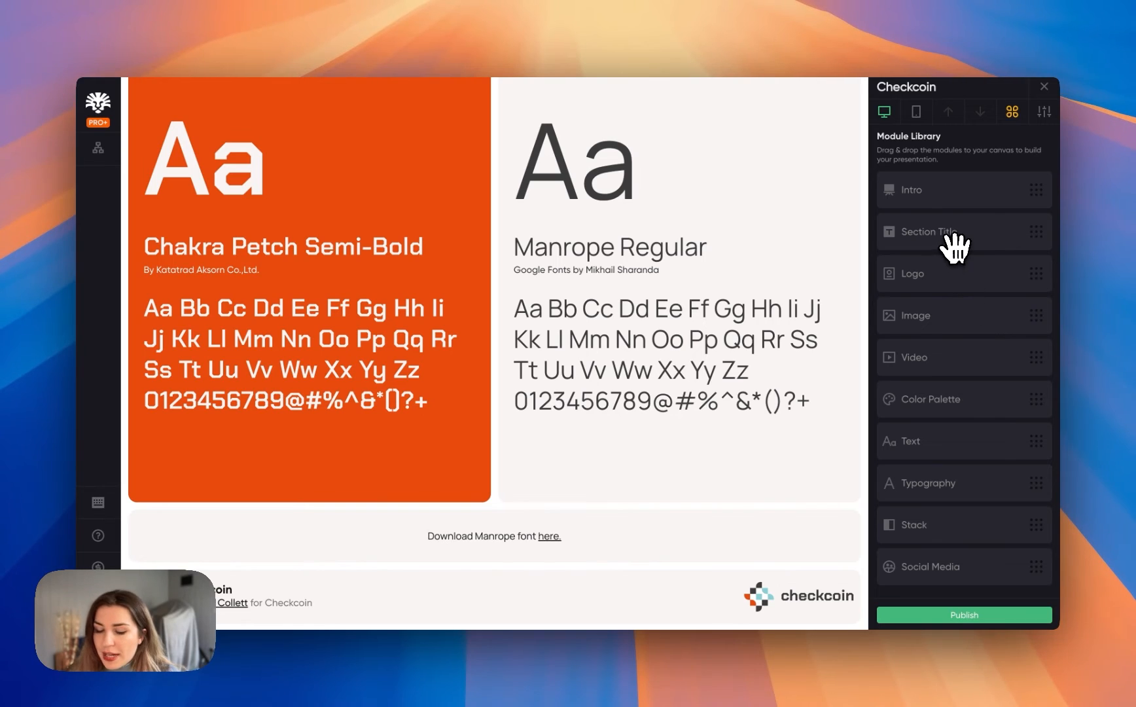
- Add a Section Title module below the font download text and title it "Brand Pattern"
drag(956, 244, 513, 568)
click(914, 214)
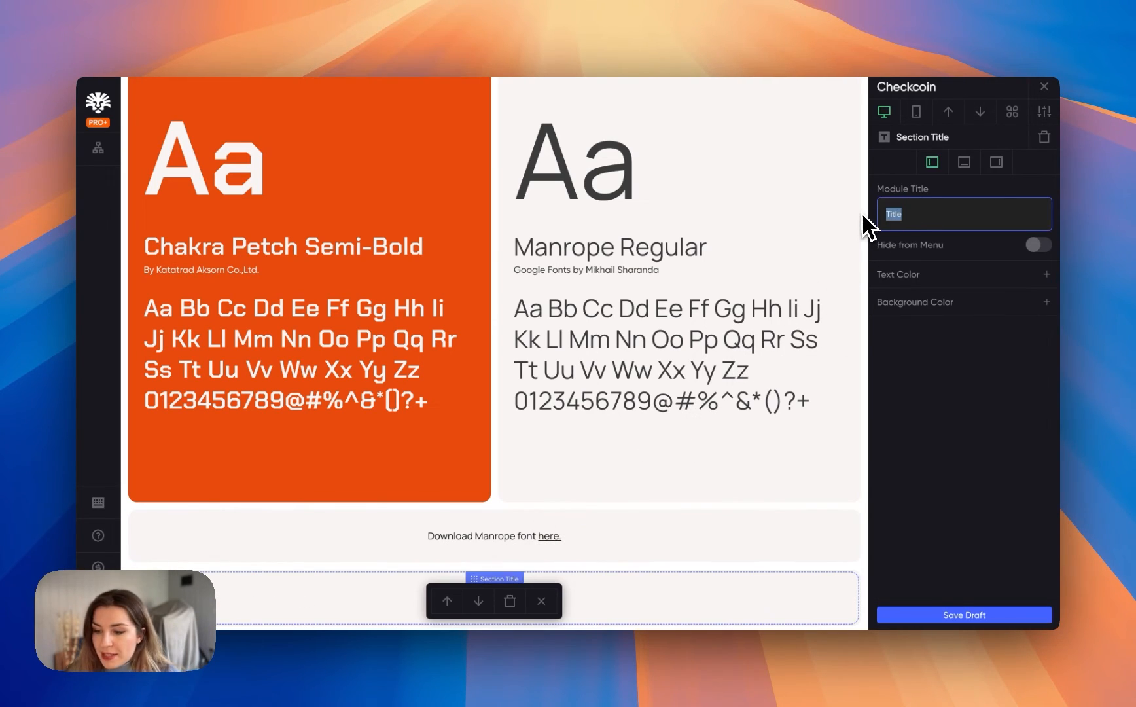
text(Brand Pattern)
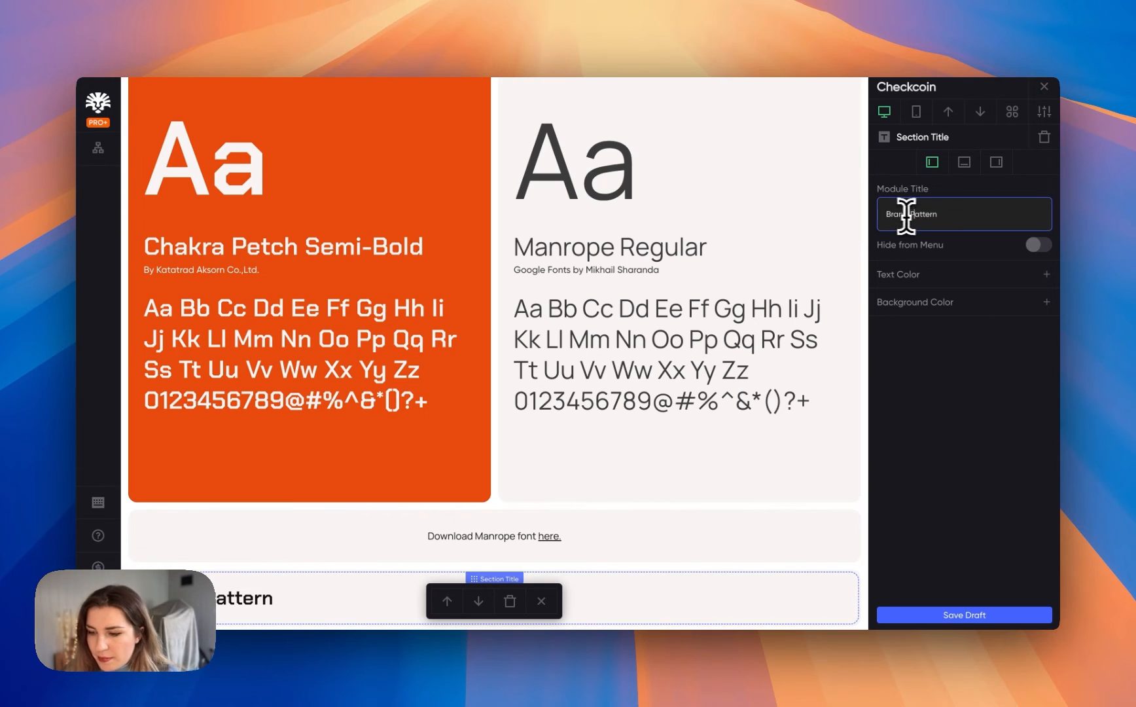
- Add a two-column Stack below the Brand Pattern title and place an Image module in its first column
scroll(717, 366, down, 2)
click(1012, 112)
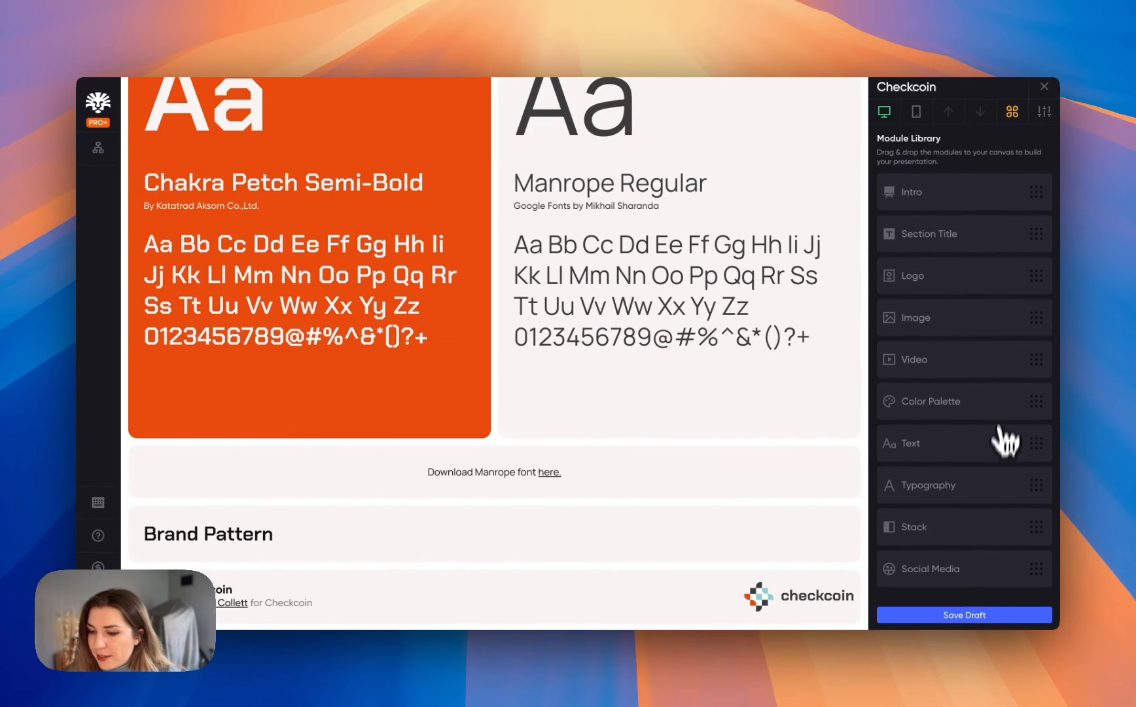
drag(1006, 527, 626, 408)
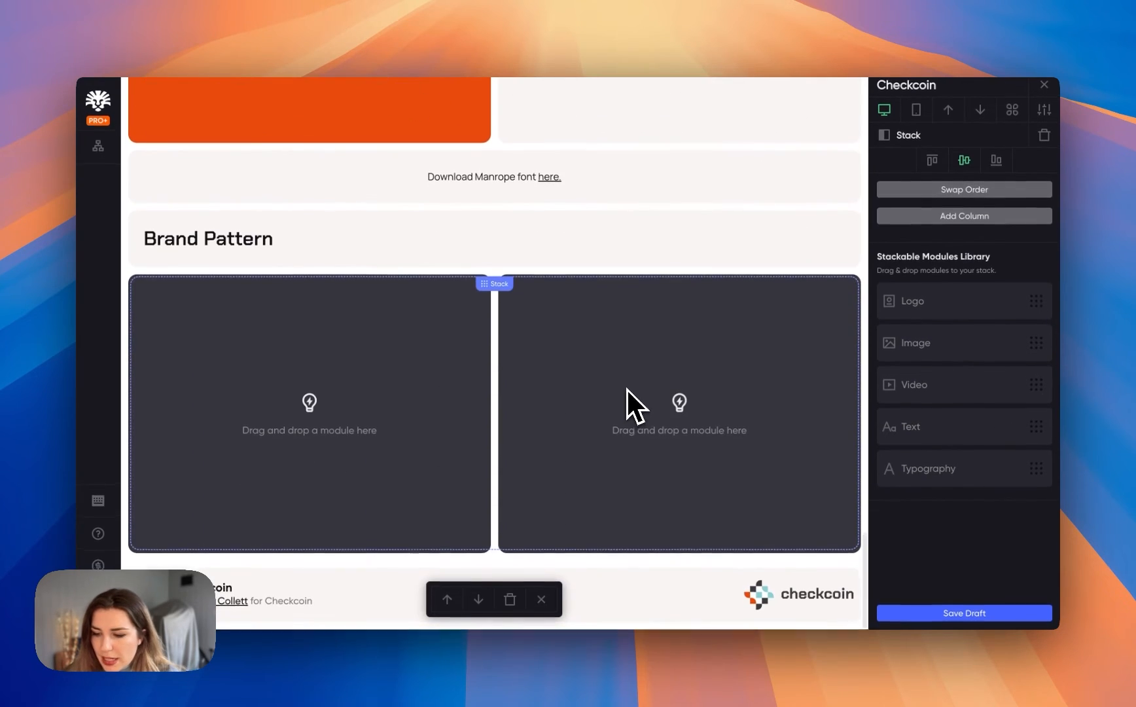
drag(942, 355, 354, 419)
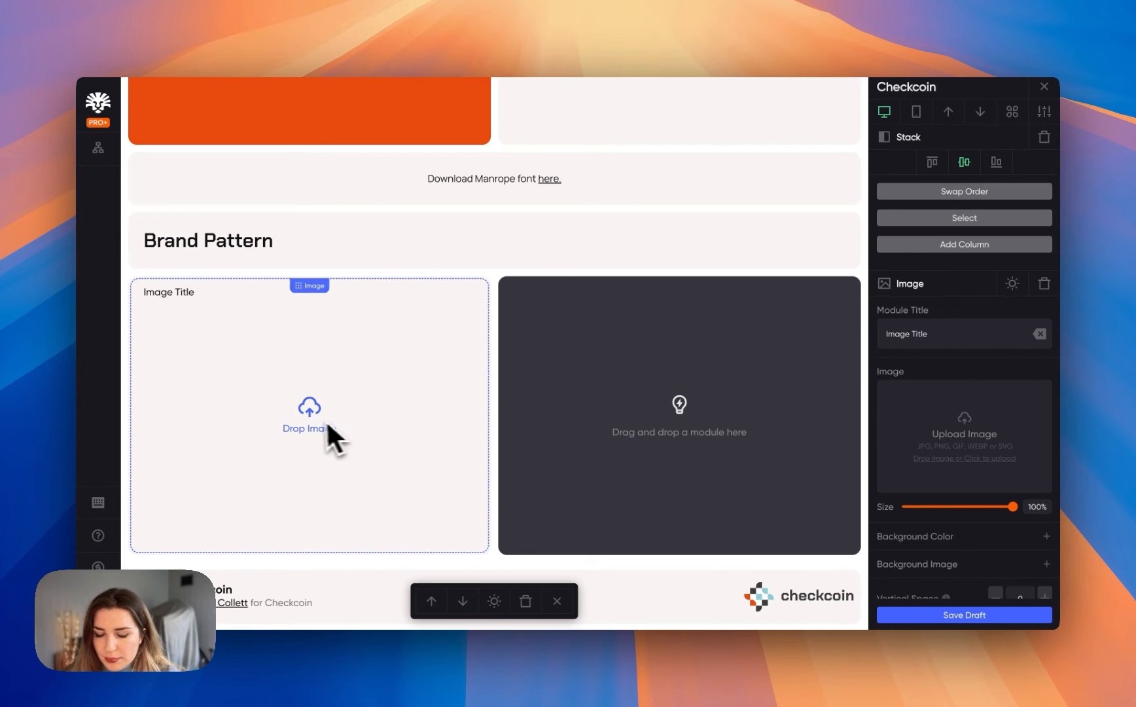
- Upload Brand gradient.png from the Pattern folder into the first column's Image module
click(974, 465)
click(625, 92)
click(570, 117)
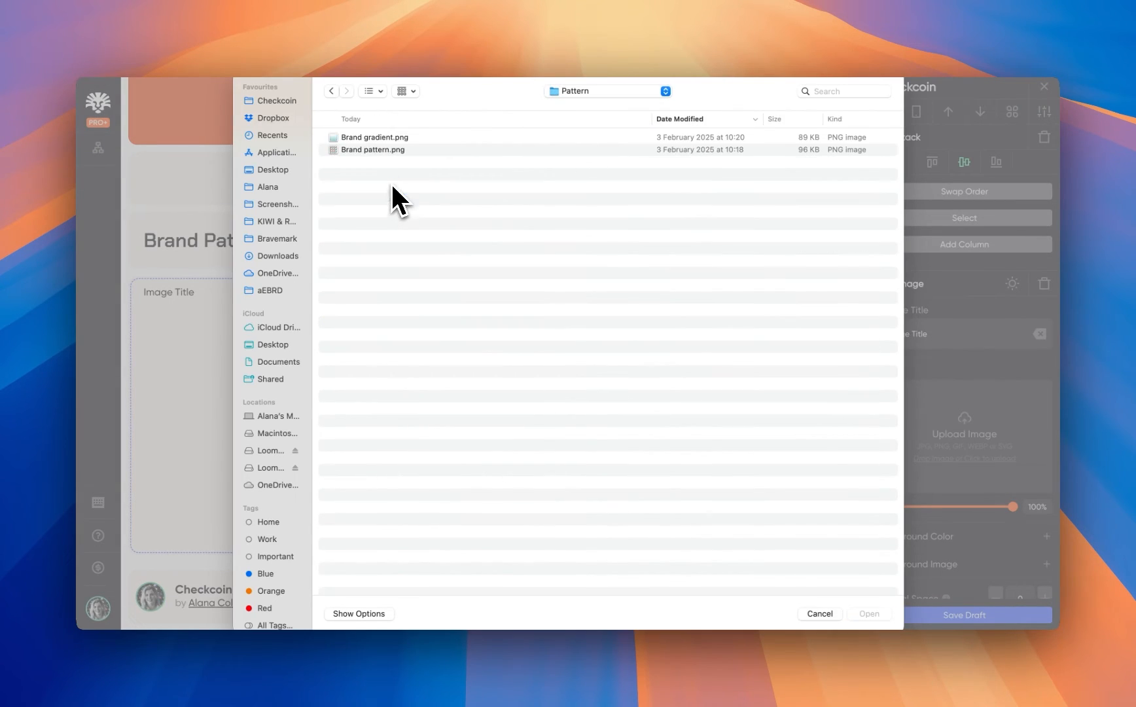
click(396, 136)
key(Return)
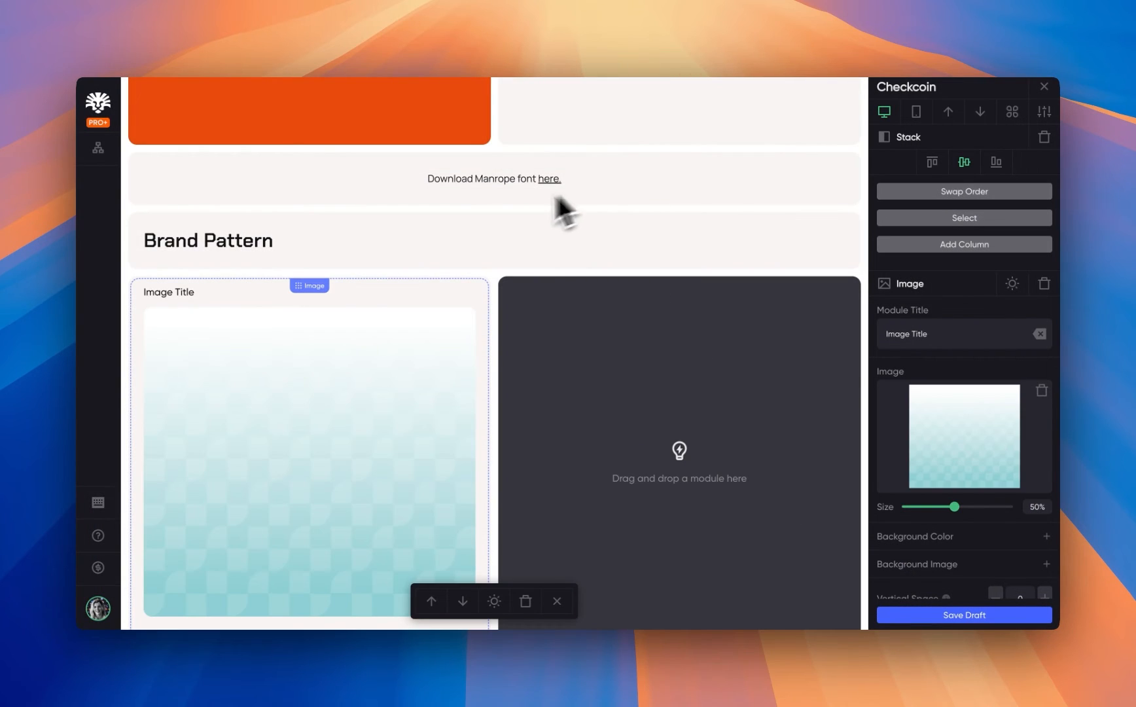
- Title the gradient image module "Gradient" and set its vertical space to 20
scroll(534, 195, down, 3)
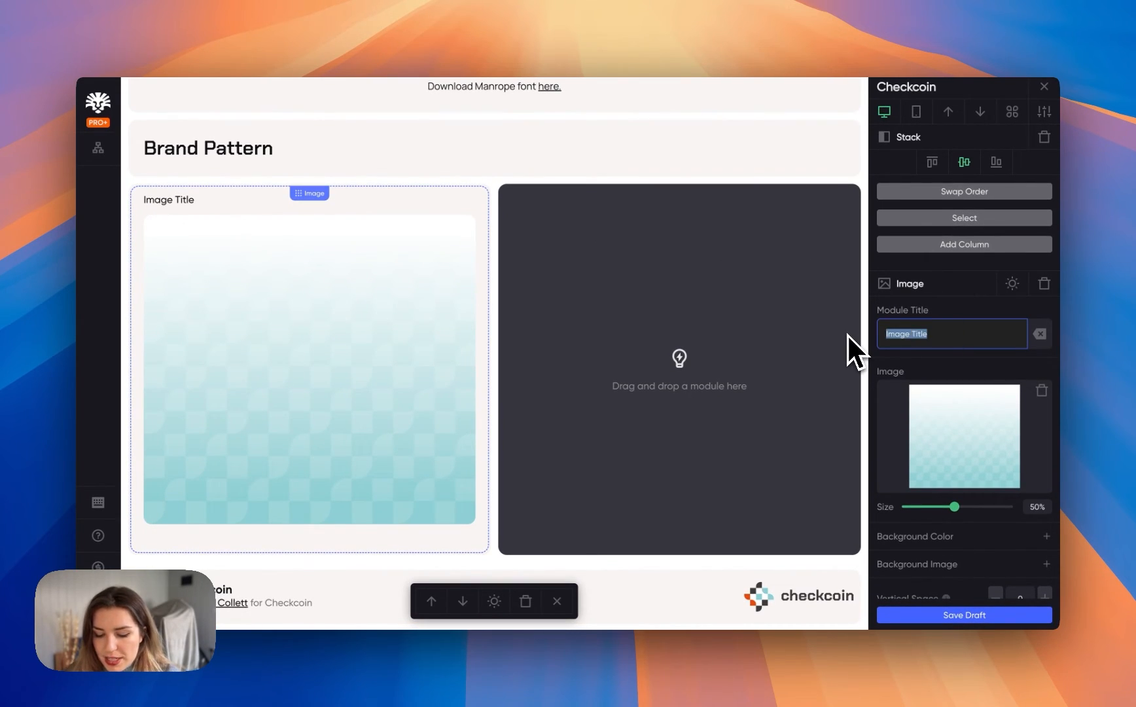
text(Gradient)
scroll(975, 458, down, 3)
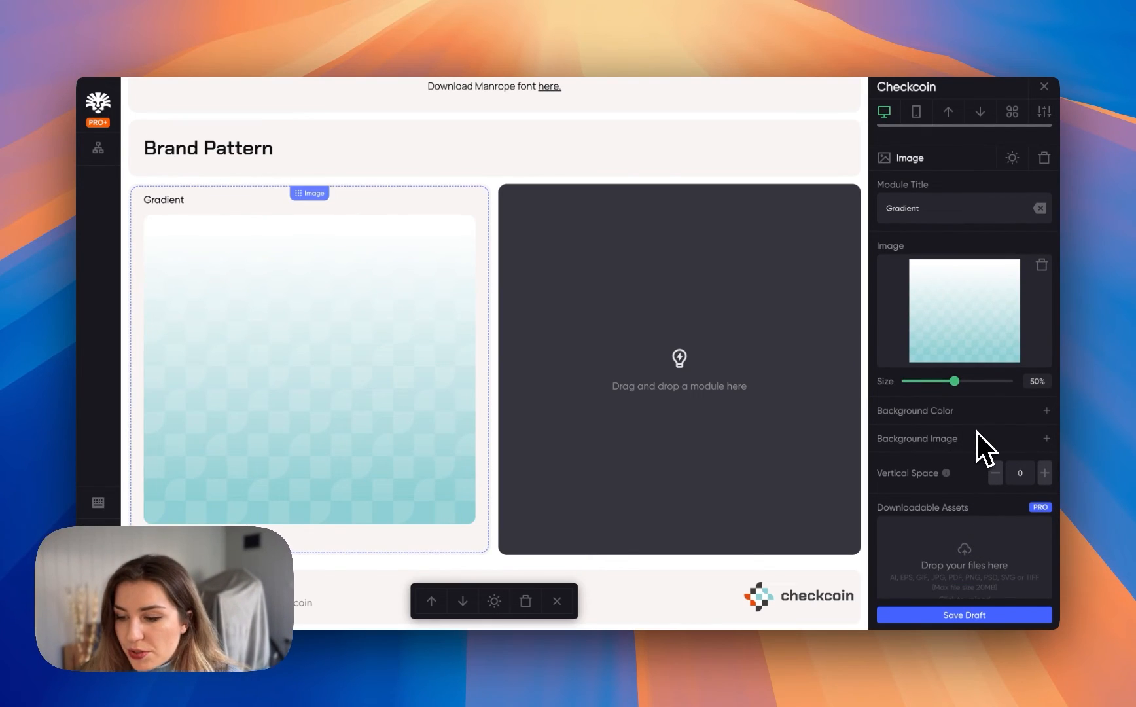
scroll(1020, 431, down, 1)
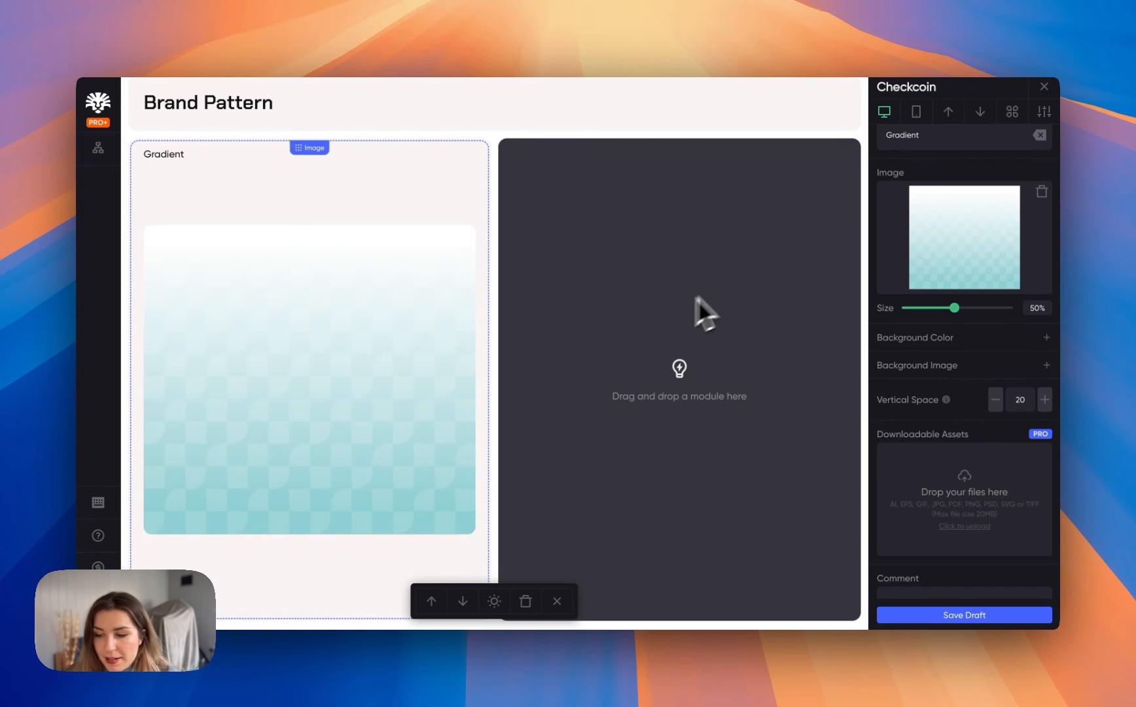
- Add an Image module to the empty second column of the Brand Pattern stack
click(750, 255)
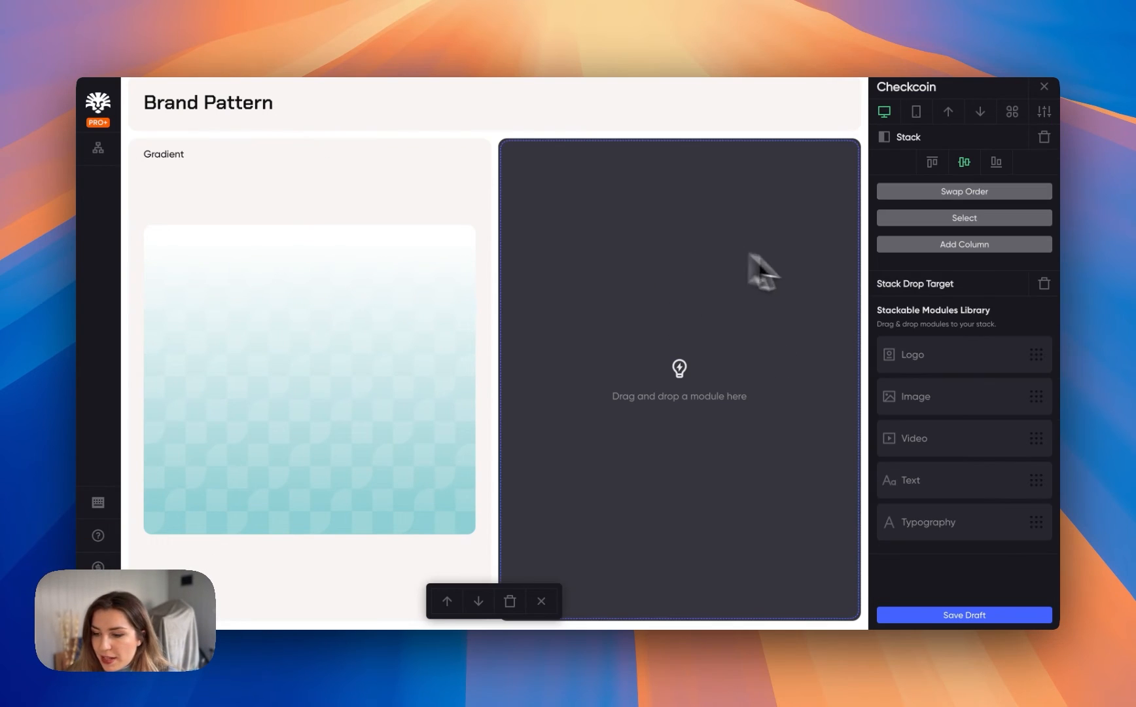
click(935, 408)
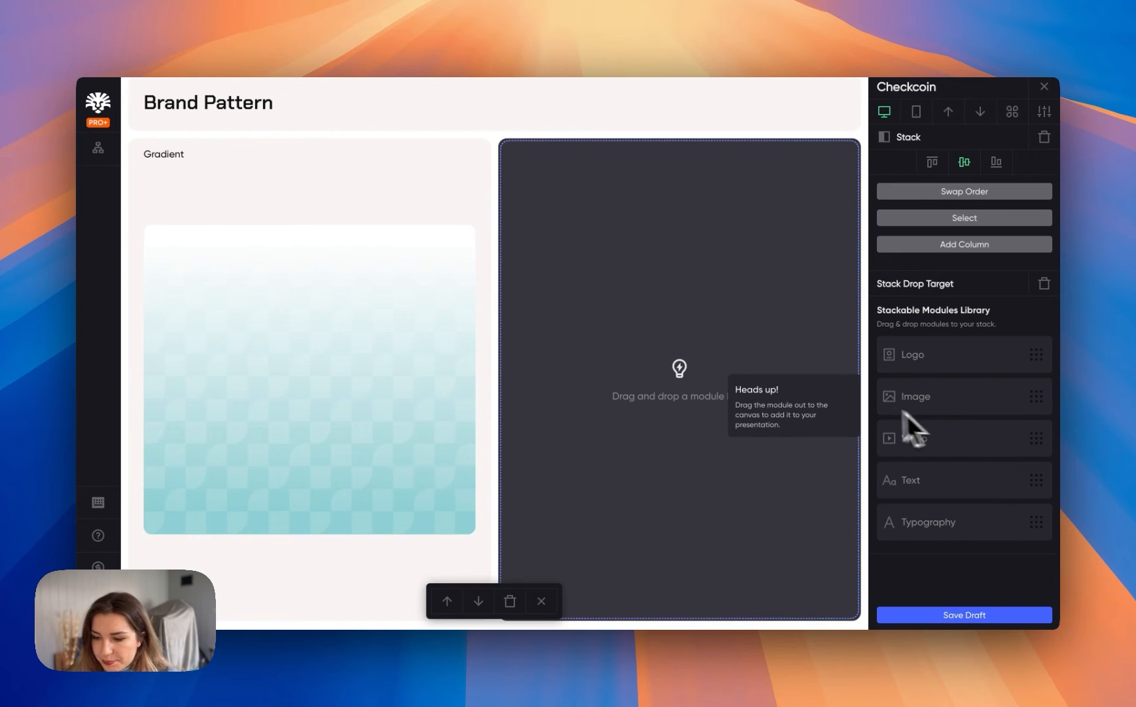
drag(907, 414, 737, 303)
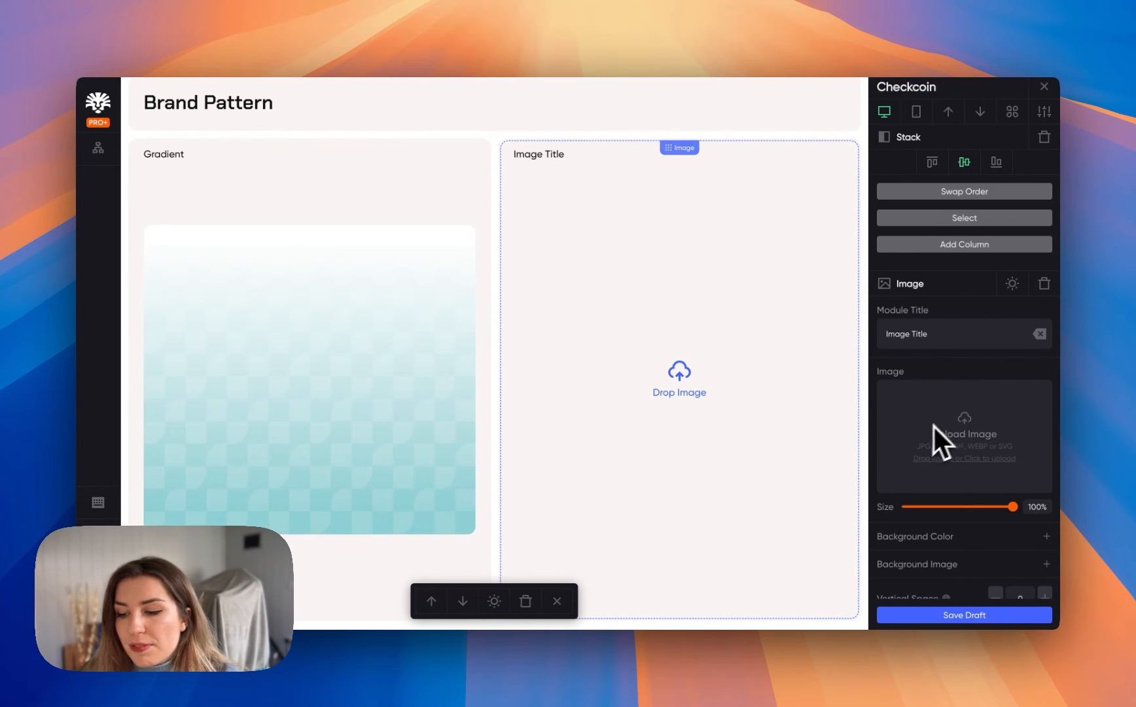
- Give the second column's Image module a background image using Brand pattern.png
scroll(970, 387, down, 5)
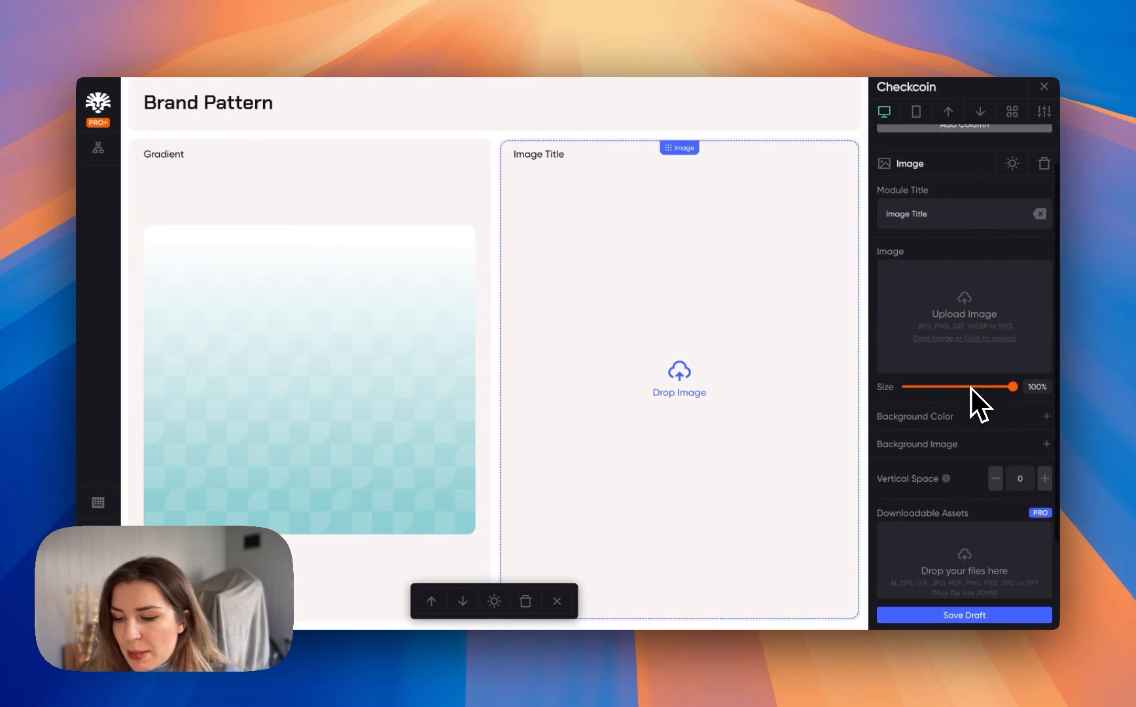
click(1047, 421)
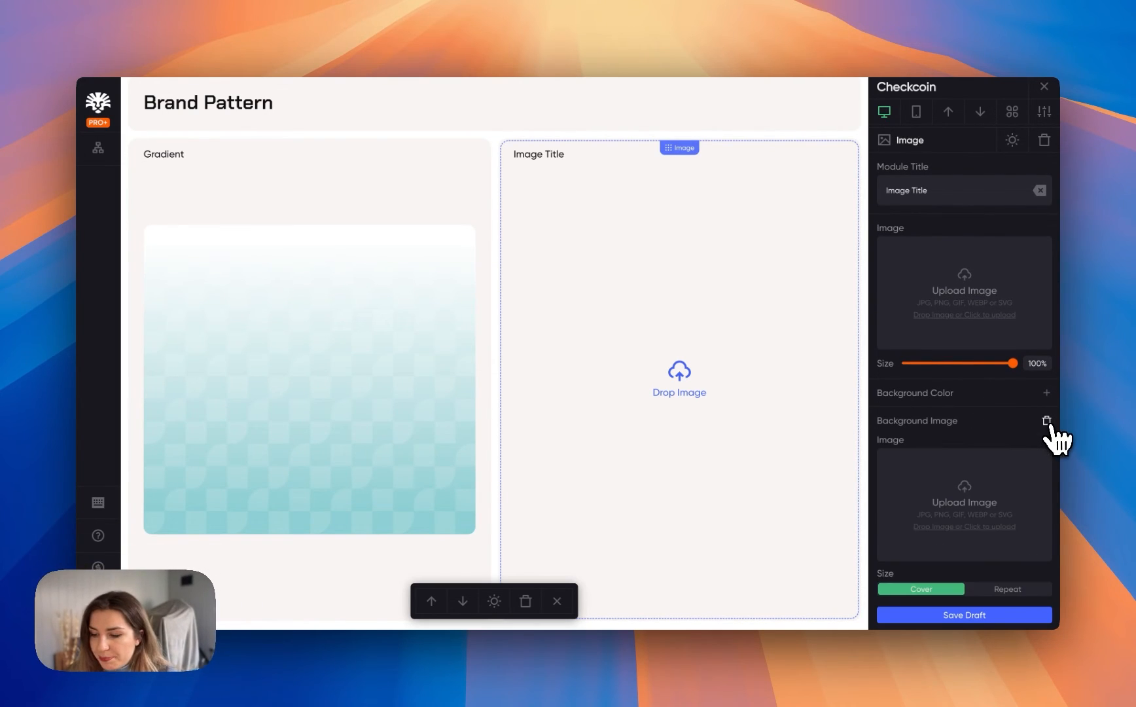
scroll(945, 318, down, 3)
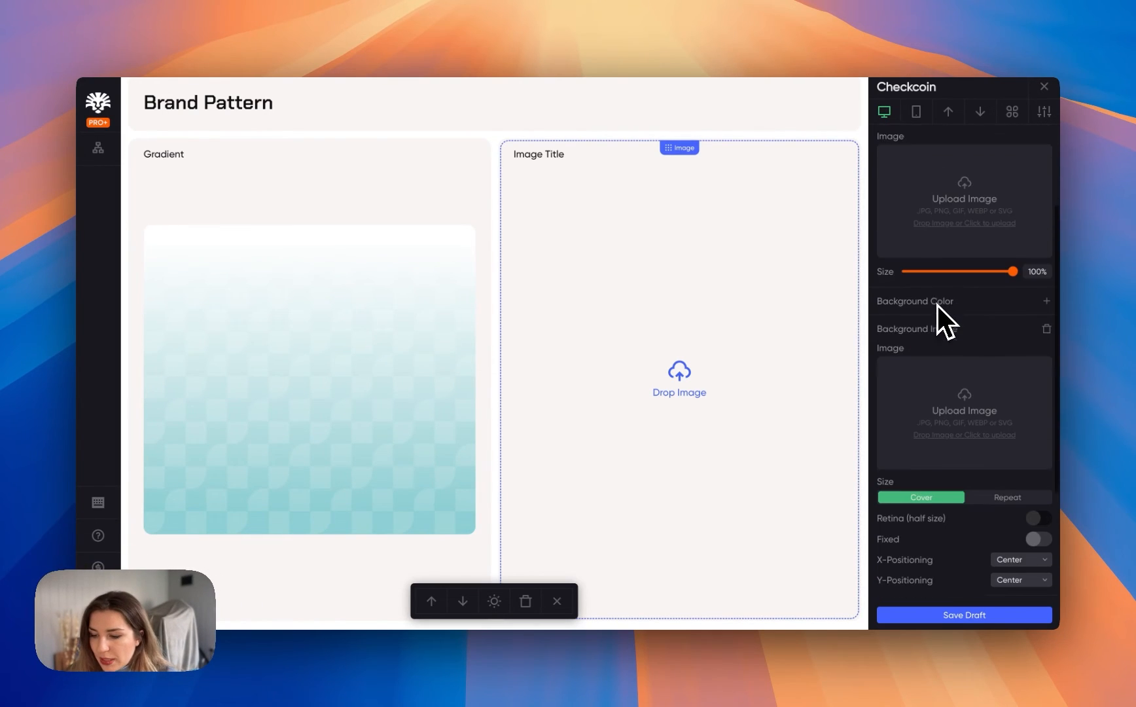
click(970, 393)
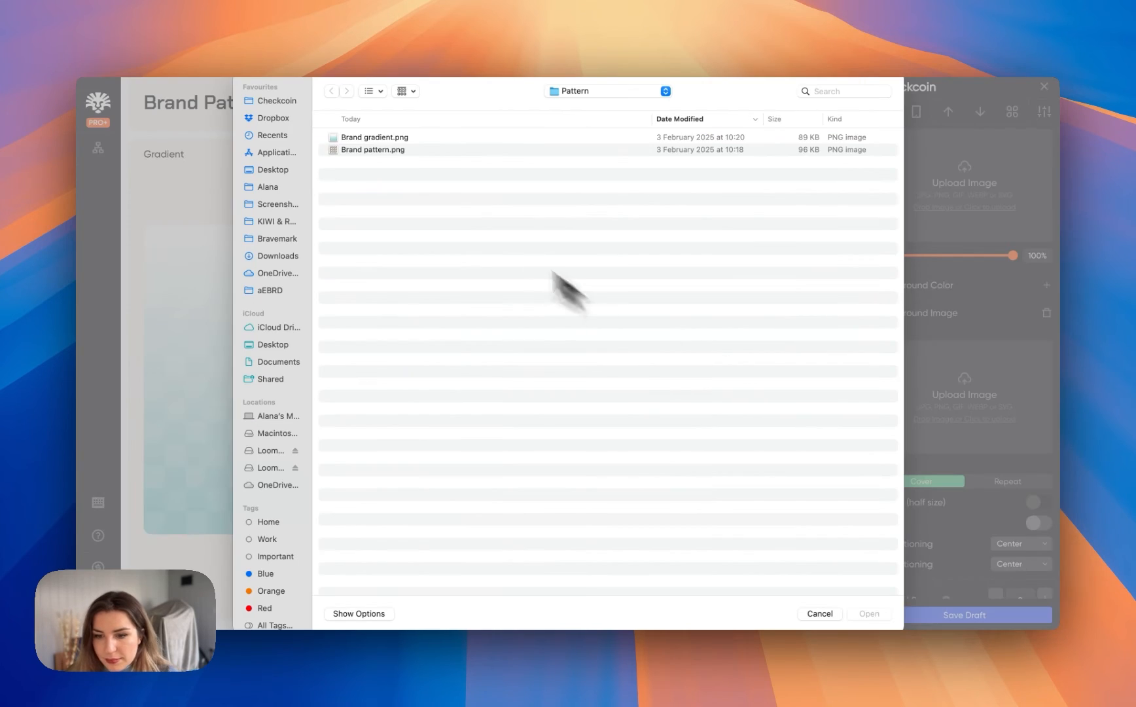
click(392, 148)
click(867, 611)
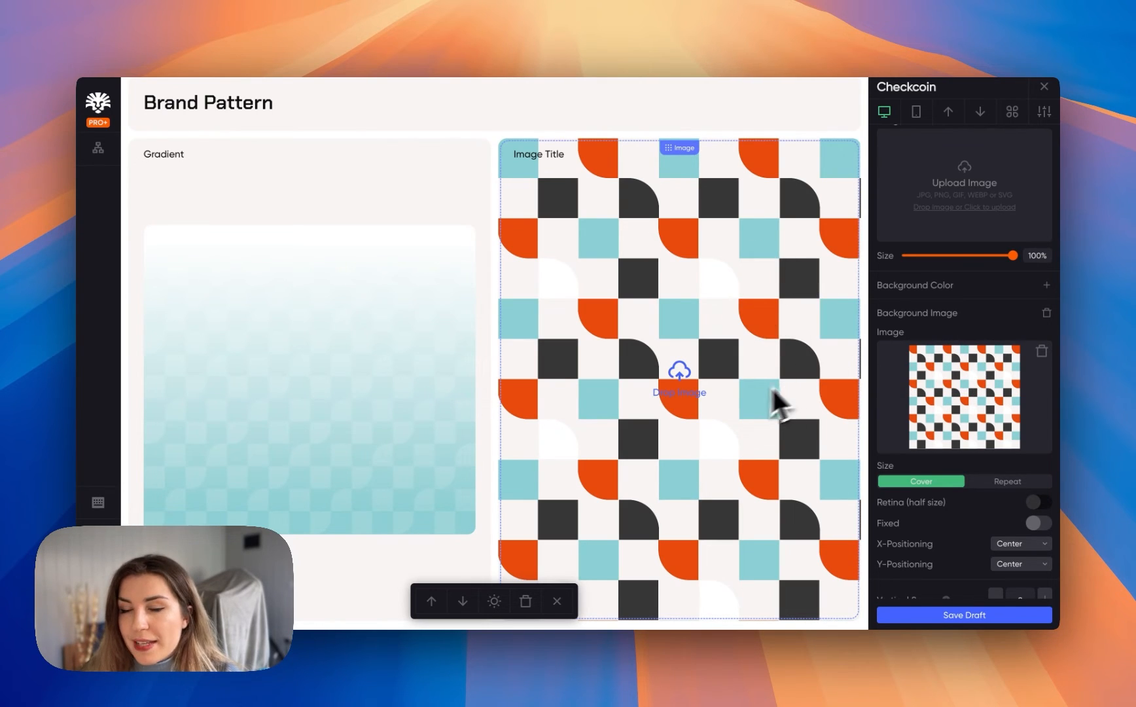
- Set the pattern background to Repeat with Retina (half size) and Fixed enabled, and check how it behaves while scrolling
scroll(738, 399, down, 2)
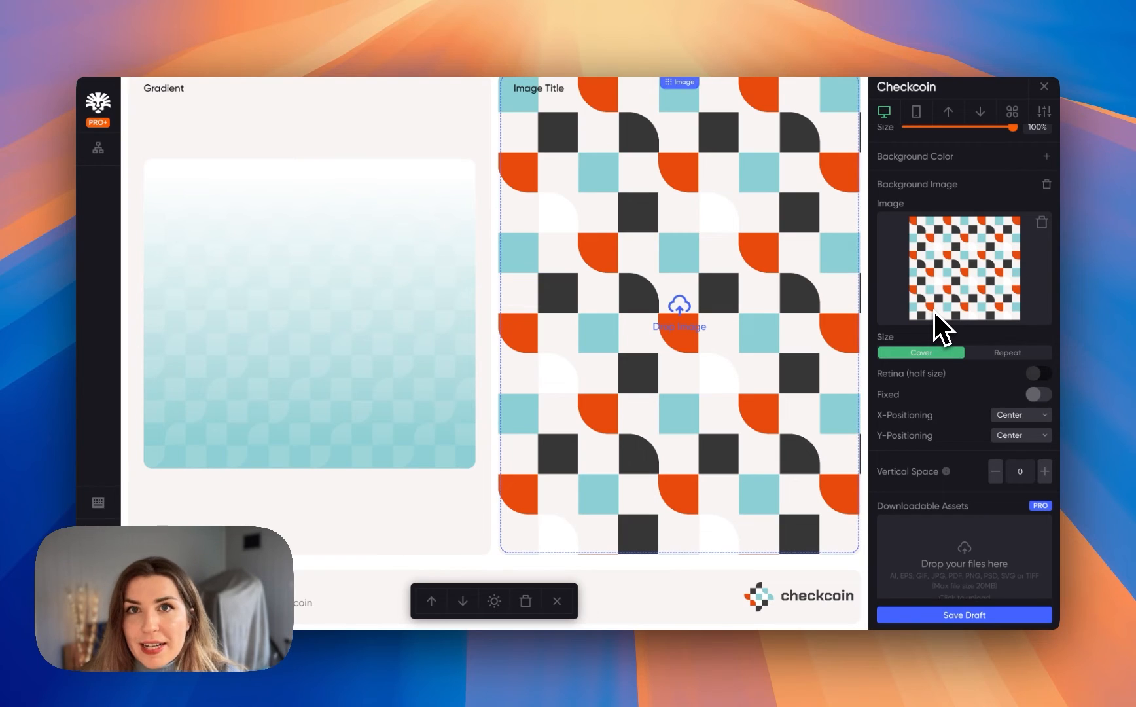
scroll(968, 406, down, 1)
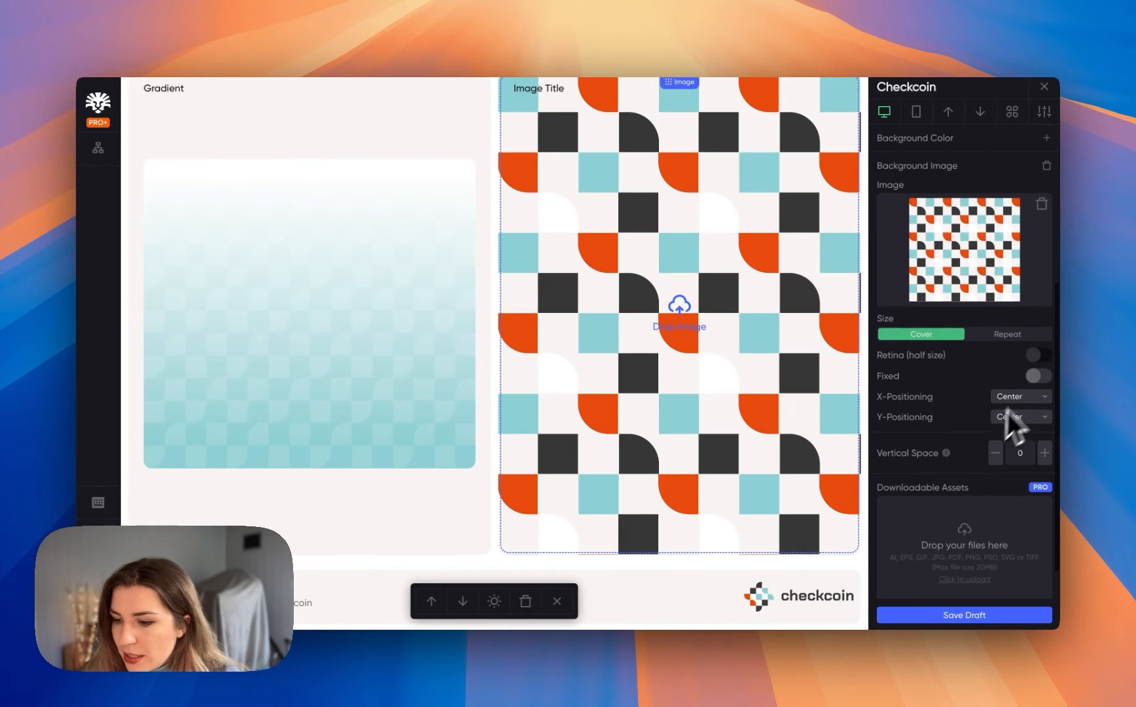
click(1023, 337)
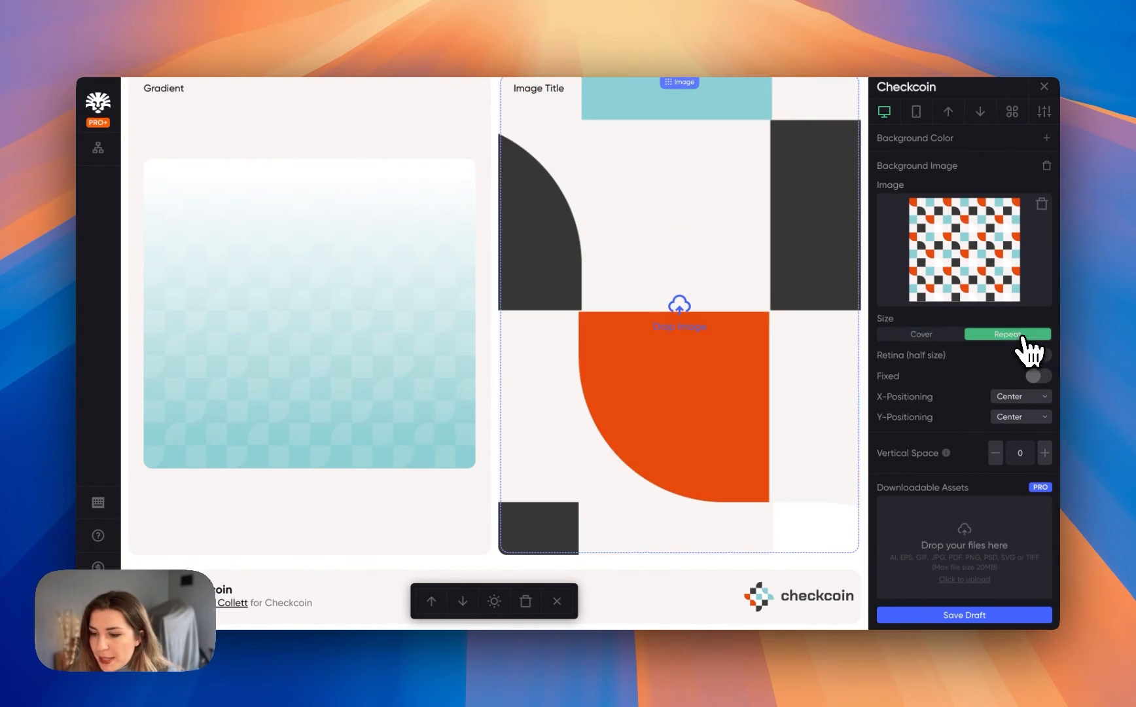
click(1040, 355)
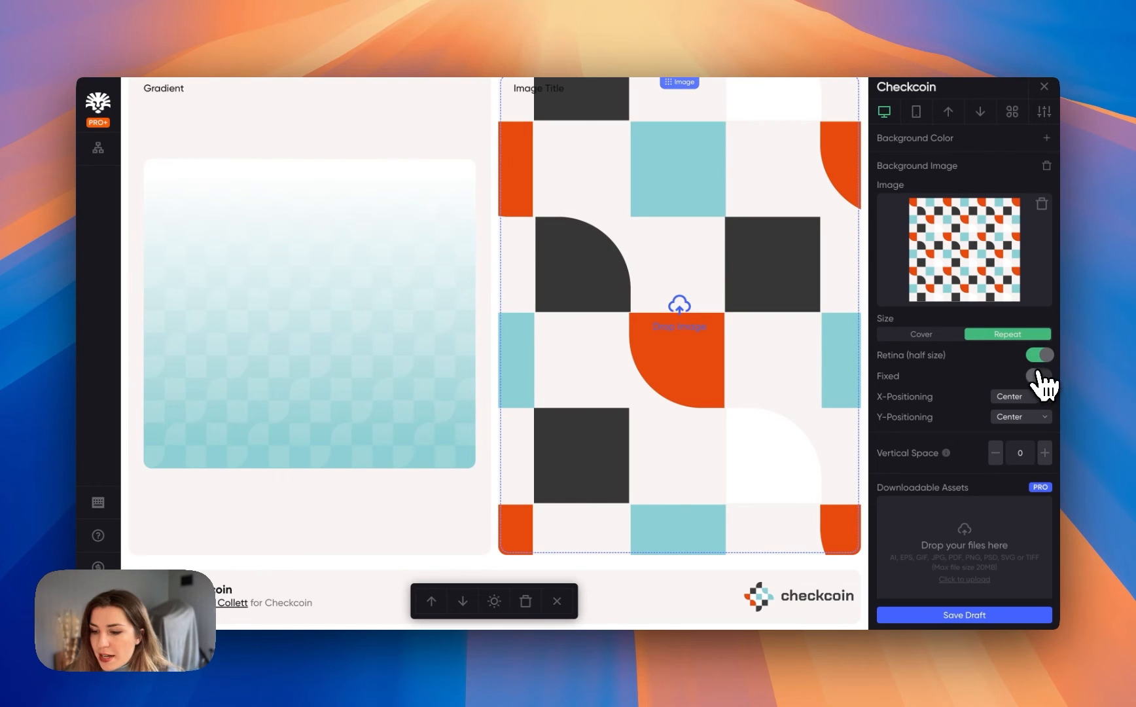
click(1040, 376)
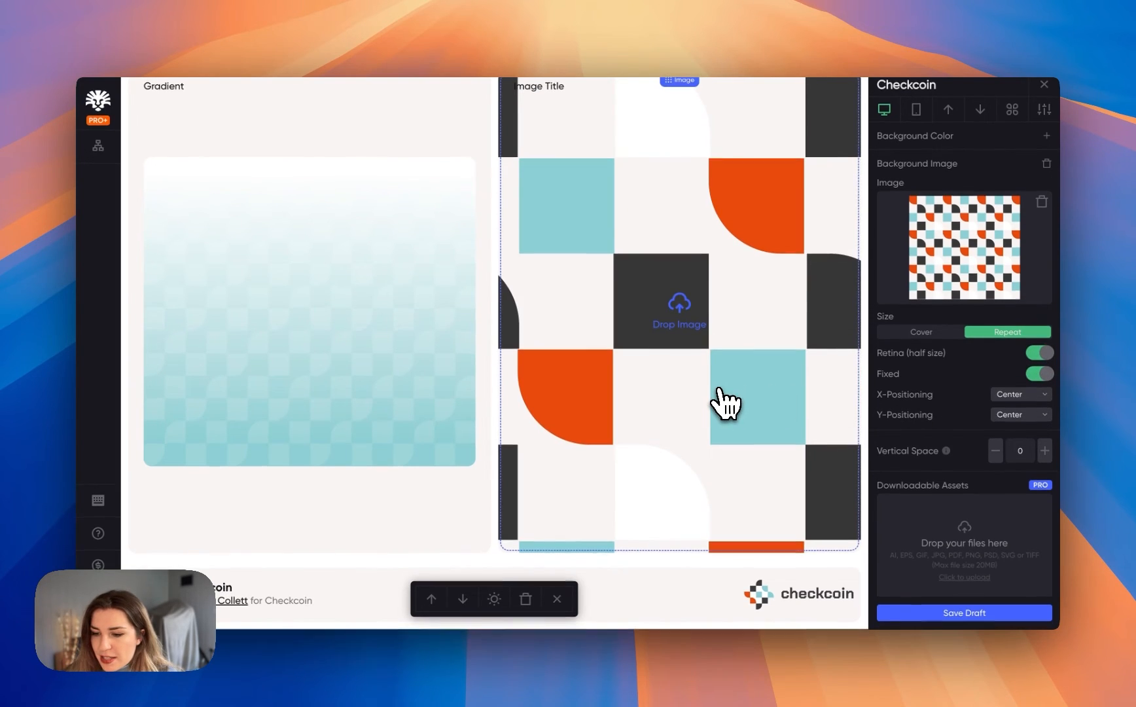
scroll(726, 404, up, 5)
scroll(725, 404, down, 4)
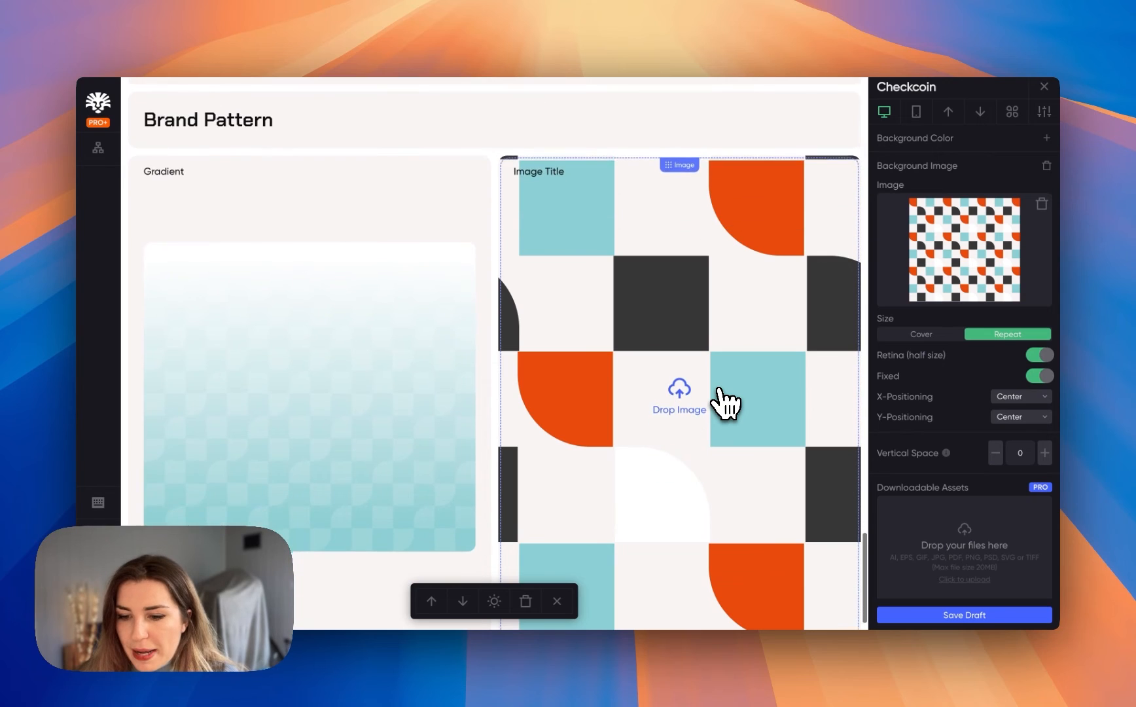
scroll(725, 404, down, 1)
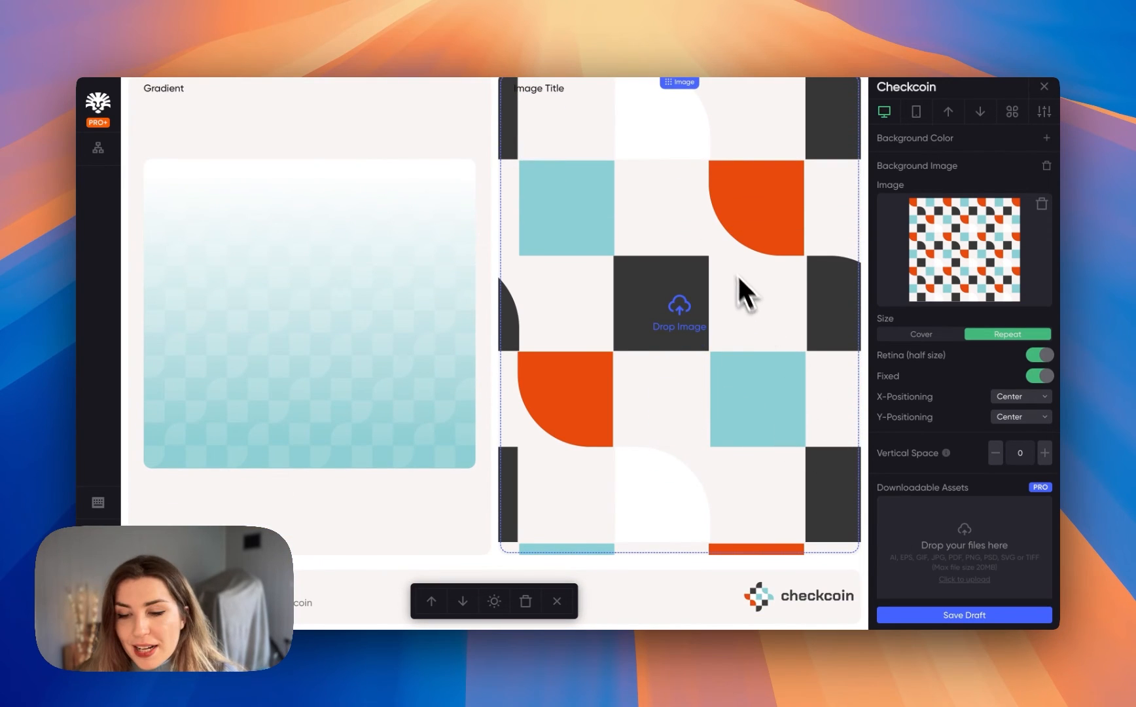
- Give the Gradient module a background image using Brand gradient.png, set to Repeat with Retina (half size) and Fixed enabled
click(443, 144)
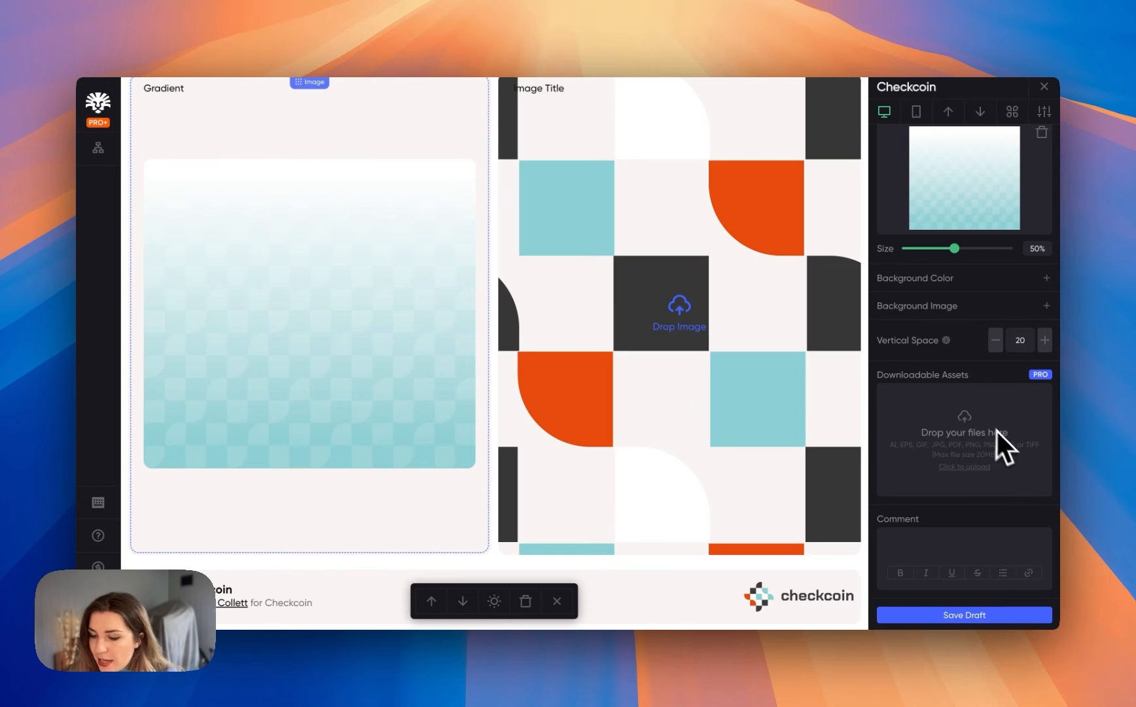
click(1045, 308)
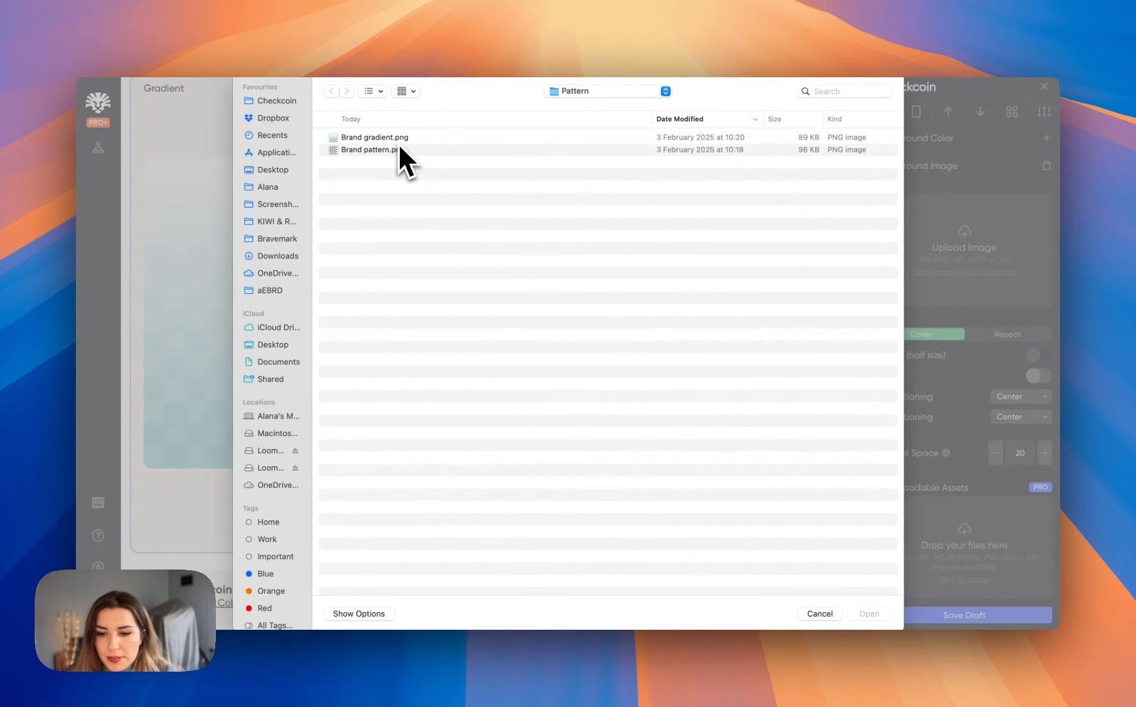
click(393, 138)
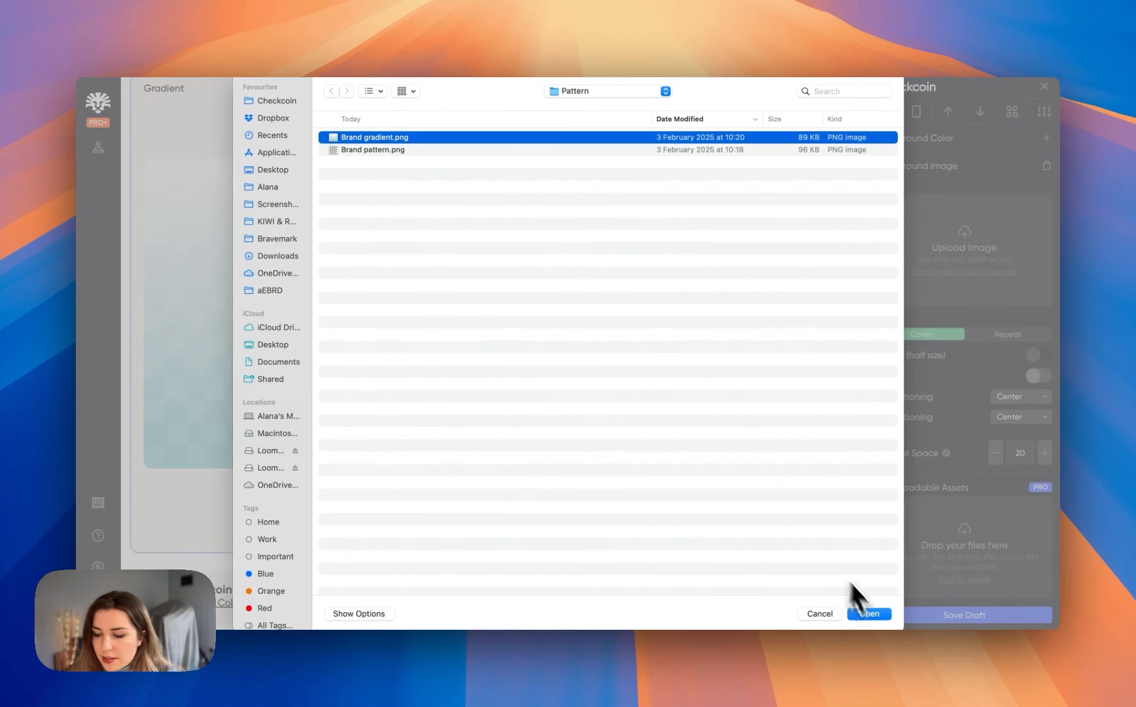
click(867, 613)
click(1032, 335)
click(1038, 354)
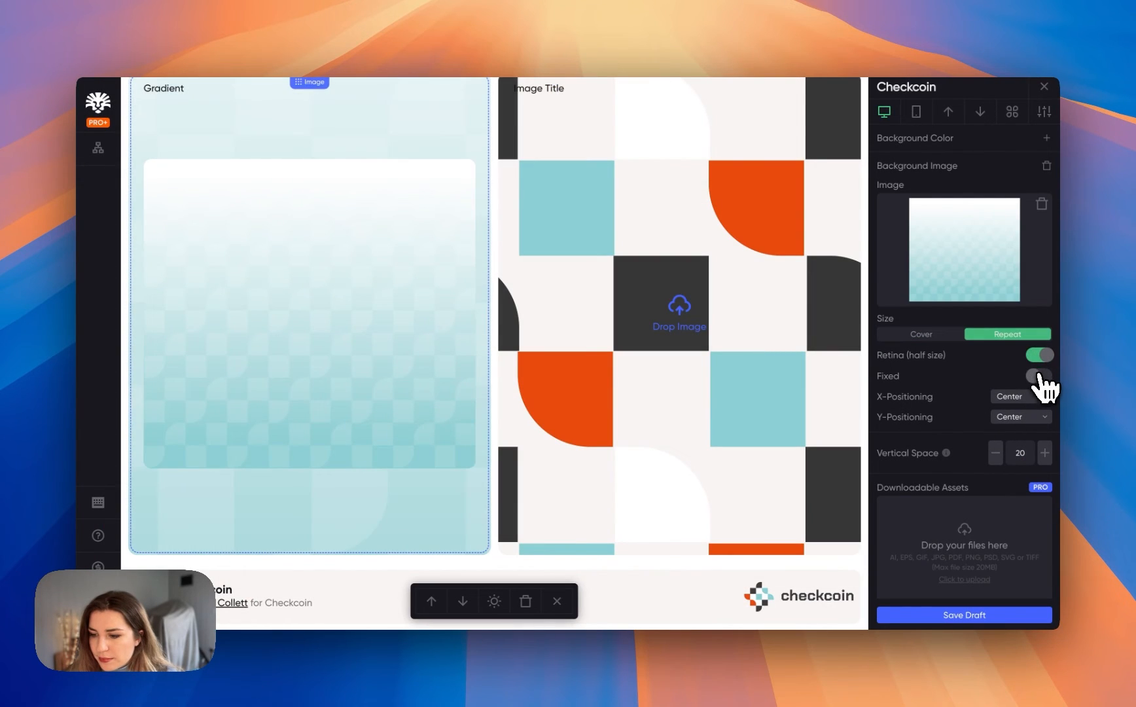
click(1039, 375)
- Remove the foreground image from the Gradient module and set its vertical space to 50
scroll(1002, 334, up, 5)
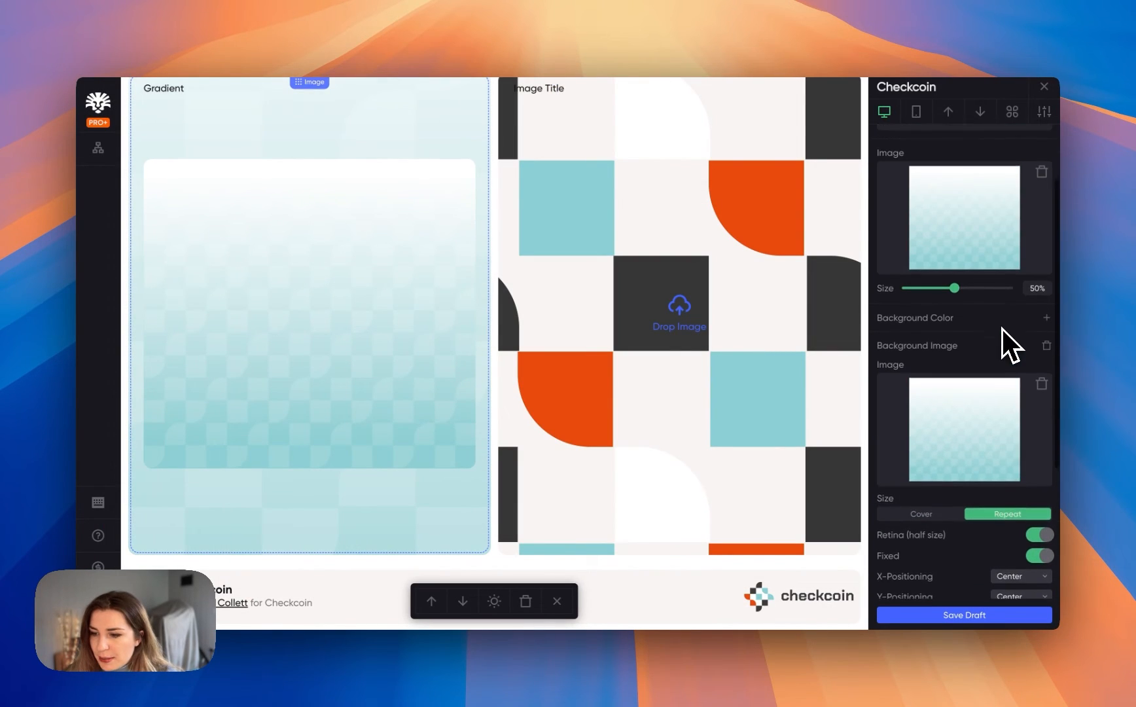
click(1043, 214)
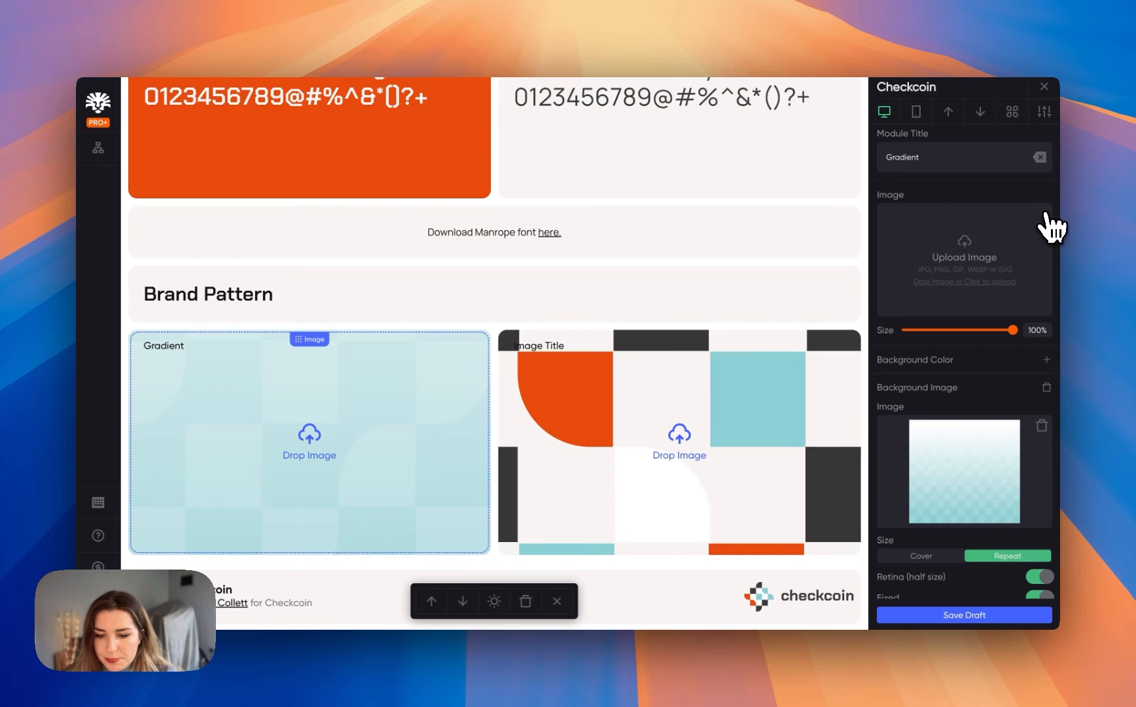
scroll(901, 488, down, 5)
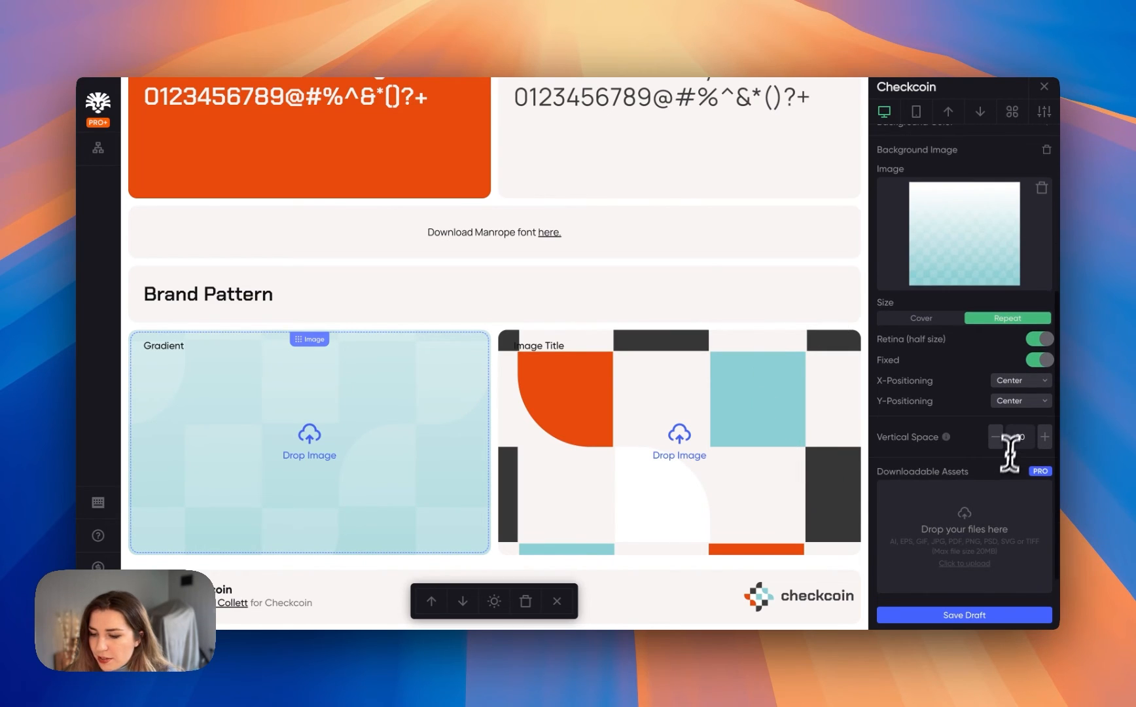
text(40)
key(Return)
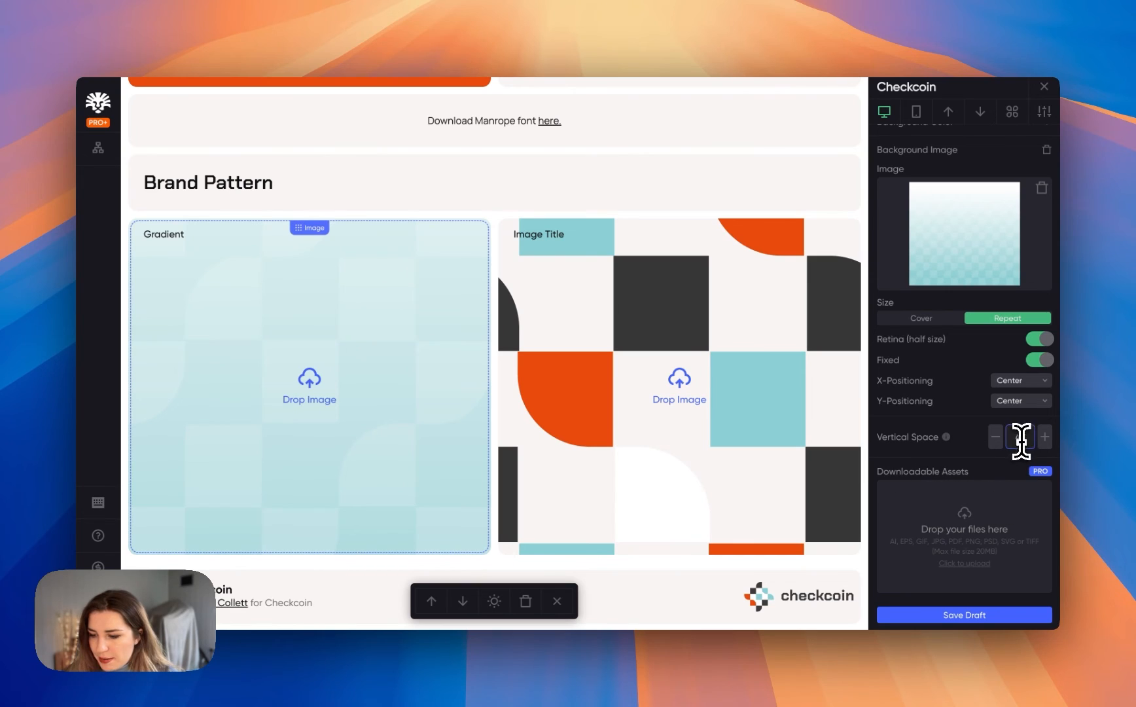
key(Return)
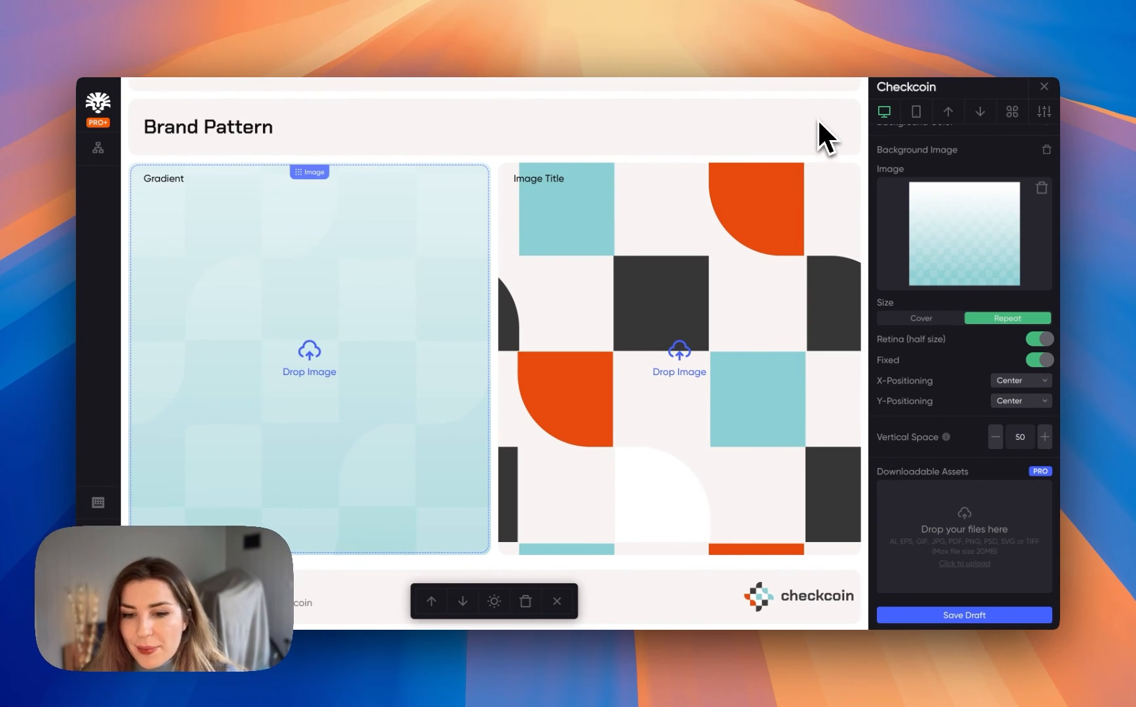
- Check how the fixed backgrounds scroll and title the second pattern image module "Full Colour"
scroll(812, 138, up, 2)
scroll(801, 144, down, 2)
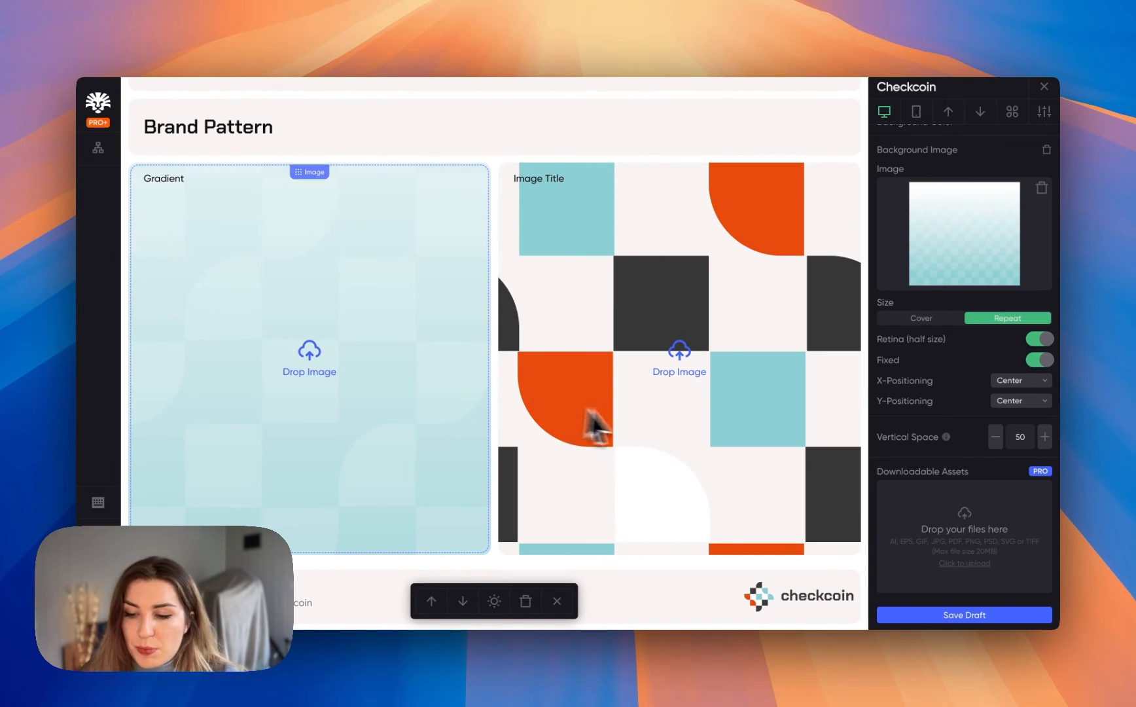
click(720, 226)
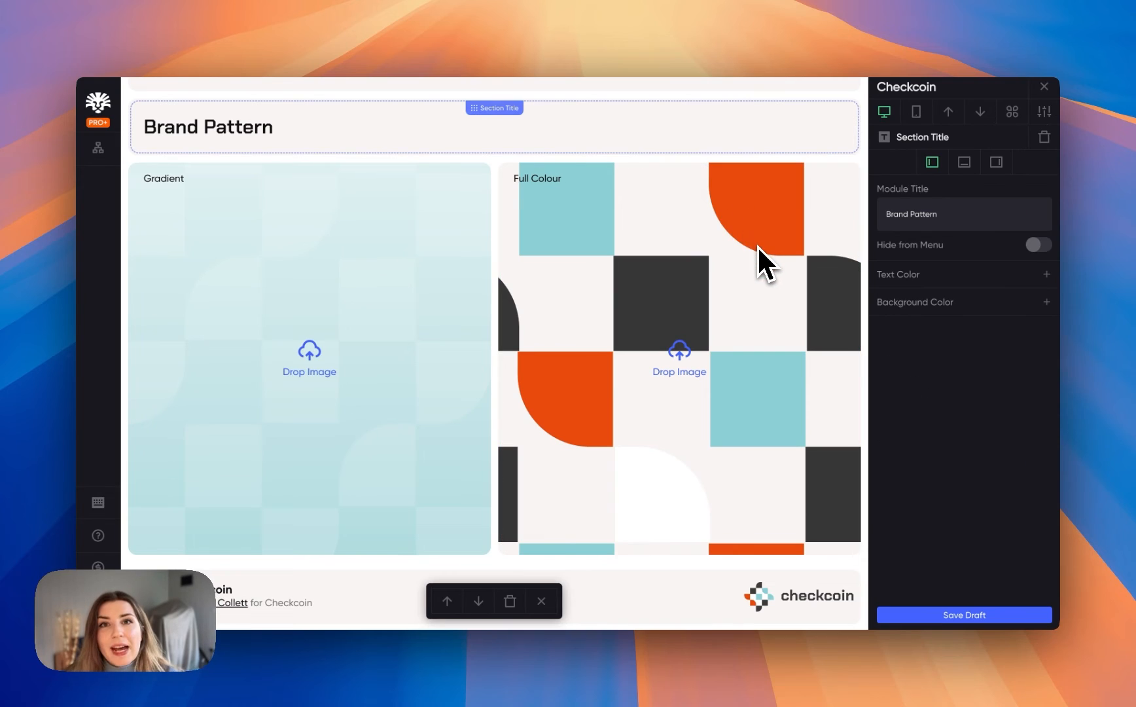
- Add a Text module below the Brand Pattern title, with usage text beginning "Patterns can be used to create depth and dynamism within branded assets."
click(1013, 114)
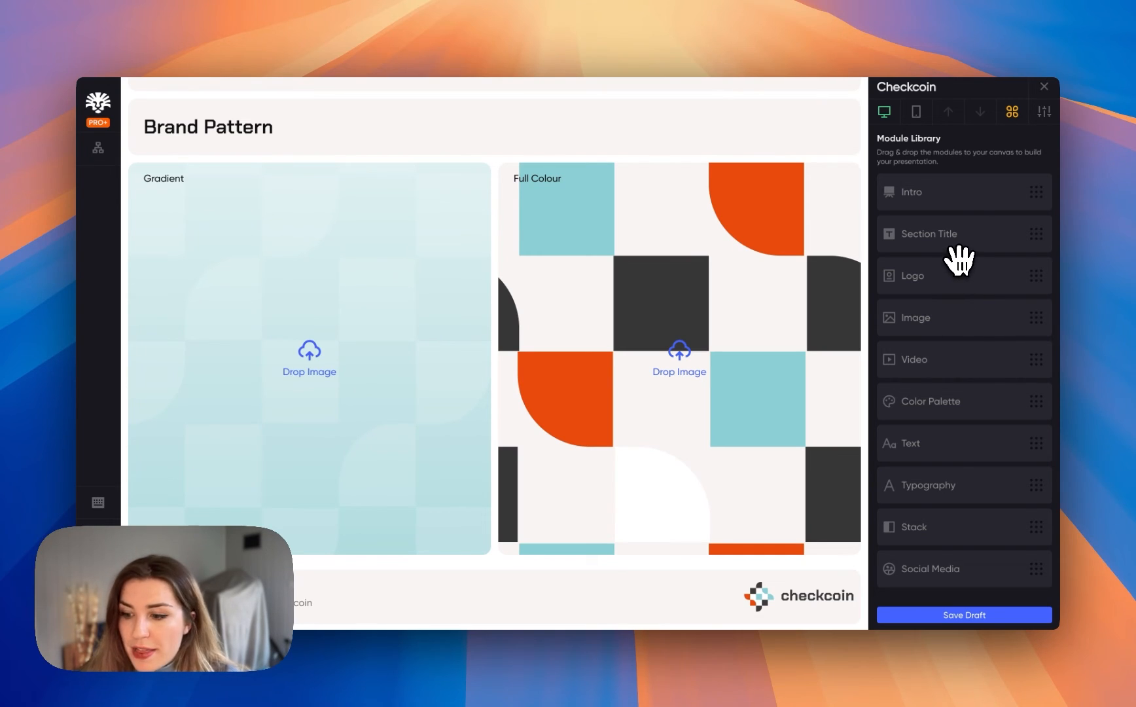
drag(943, 435, 567, 157)
key(ctrl+a)
text(Patterns can be used to create depth and dynamism within branded assets. Use the gradient version as a backdrop for text and the logo (ensure adequate contrast), or the full colour version by itself where visual branded statements are appropriate.)
- Set the pattern usage text to Large and center-align it
click(991, 429)
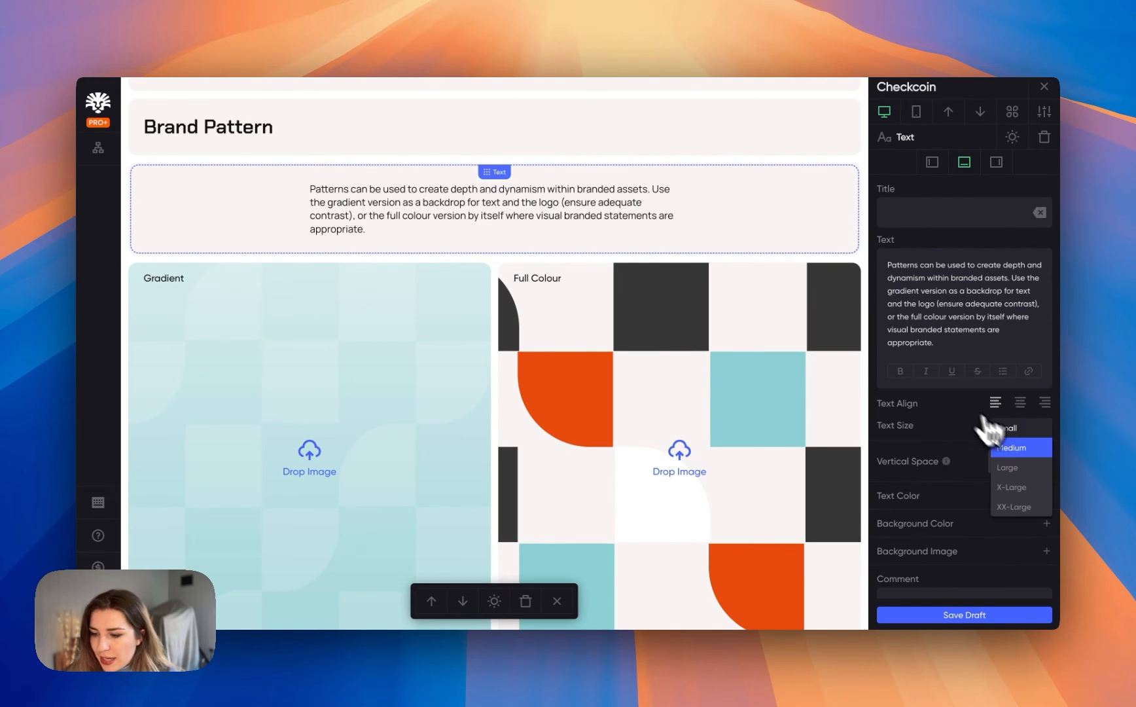
click(1008, 468)
click(854, 149)
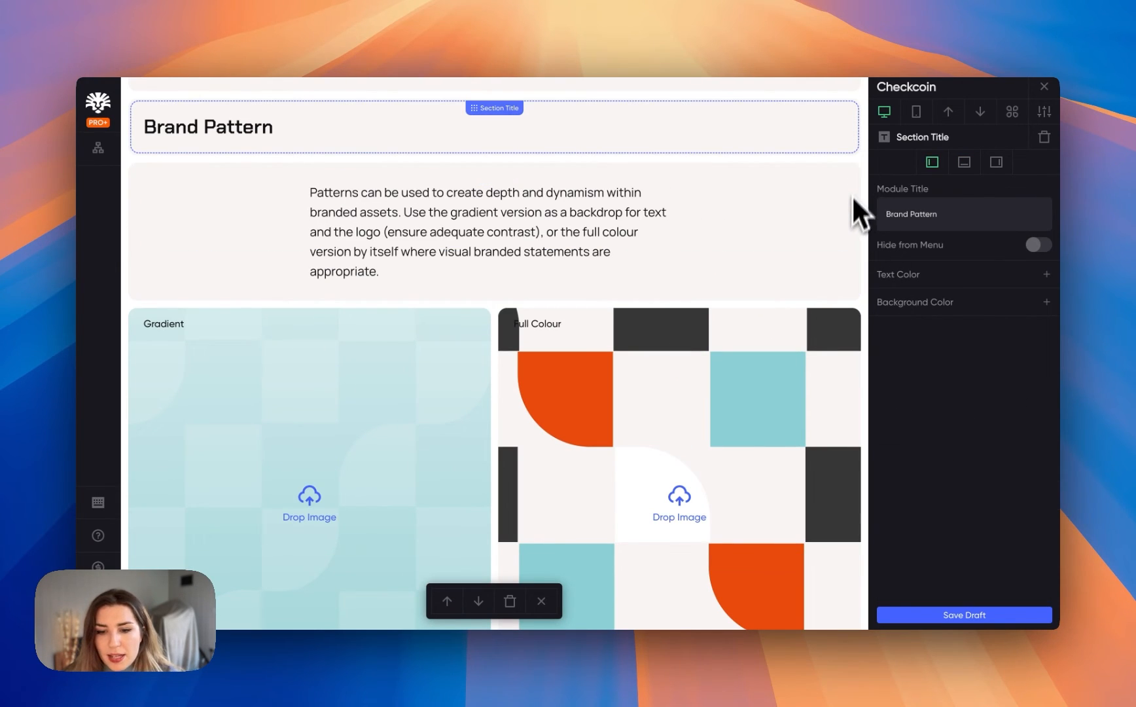
scroll(700, 361, down, 3)
click(700, 359)
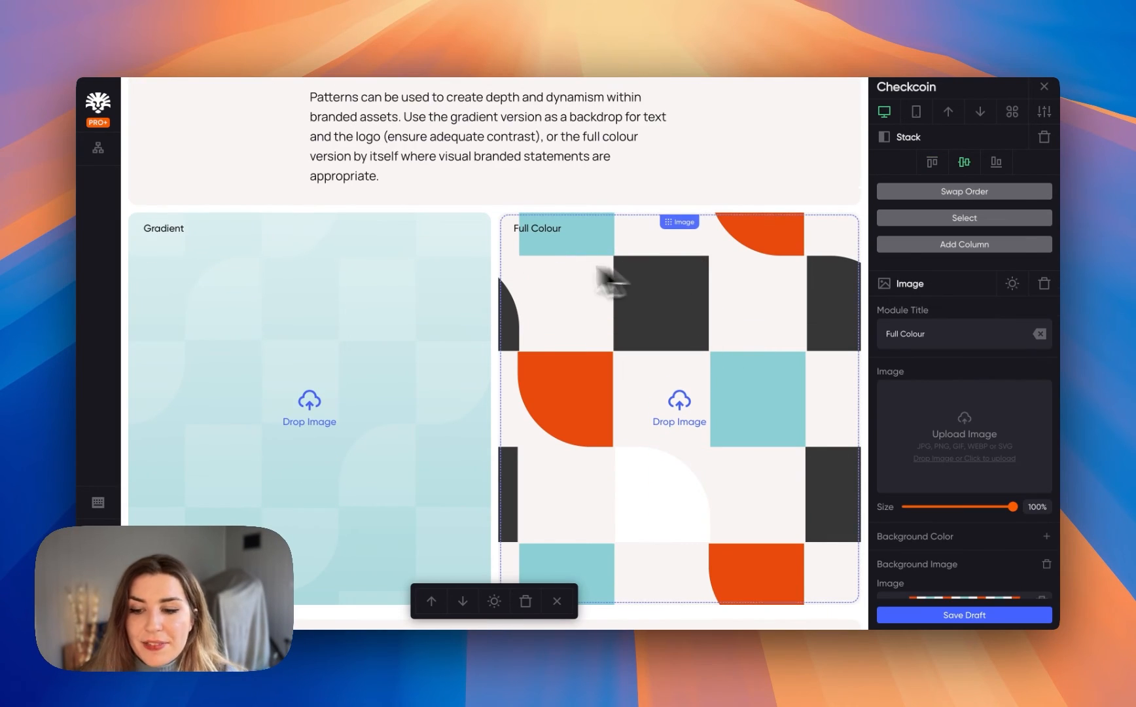
scroll(747, 225, down, 2)
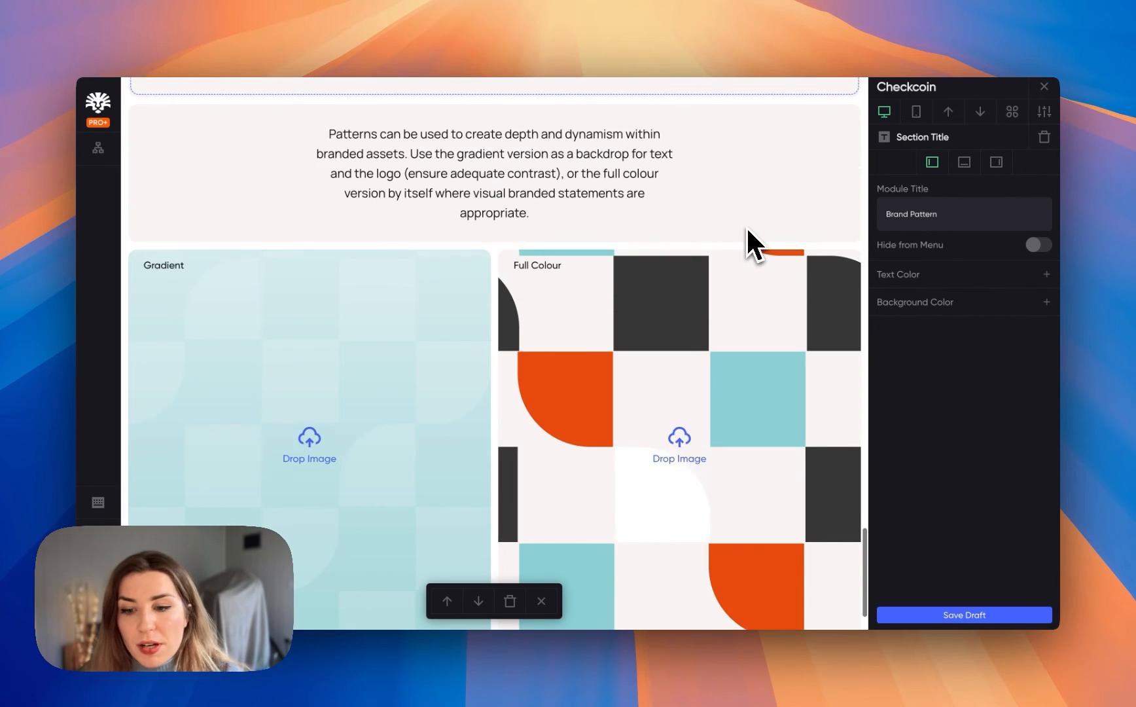
- Move the whole Gradient and Full Colour stack above the pattern usage text
click(465, 262)
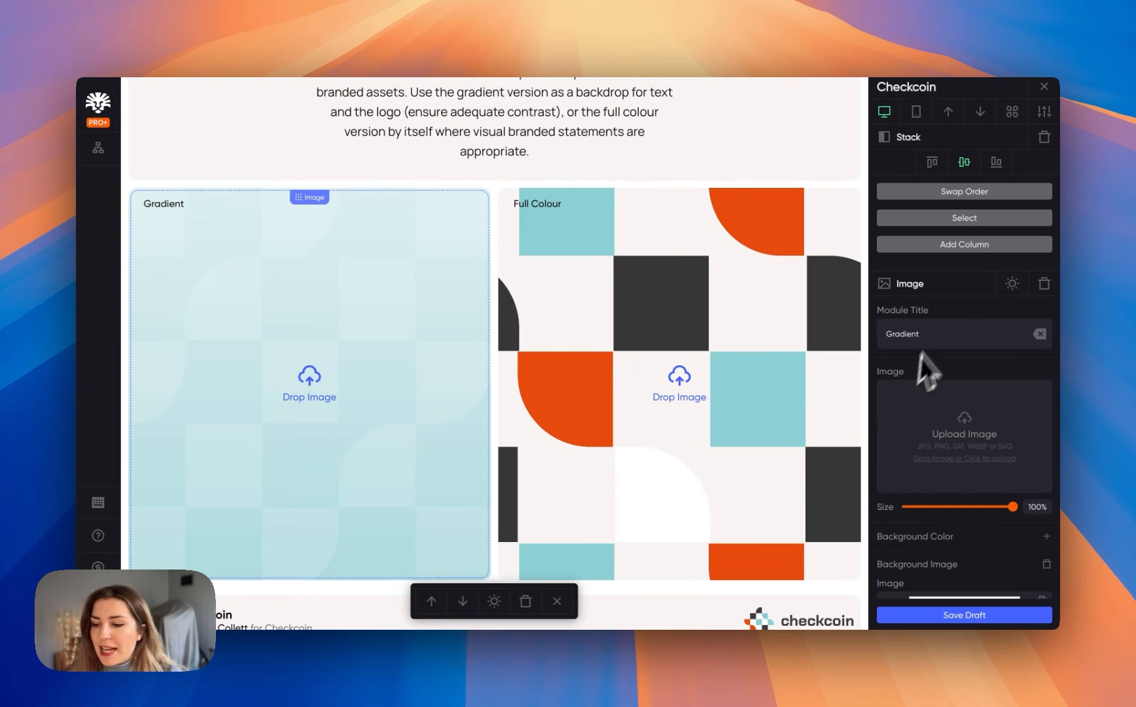
click(992, 221)
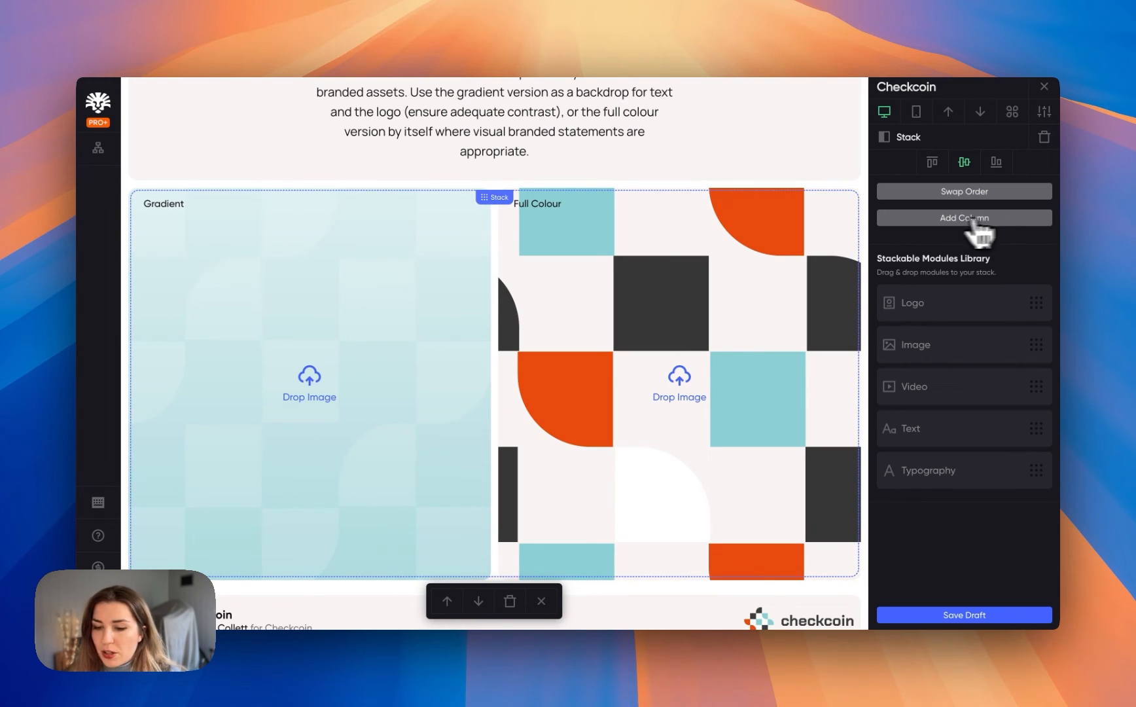
scroll(844, 241, up, 3)
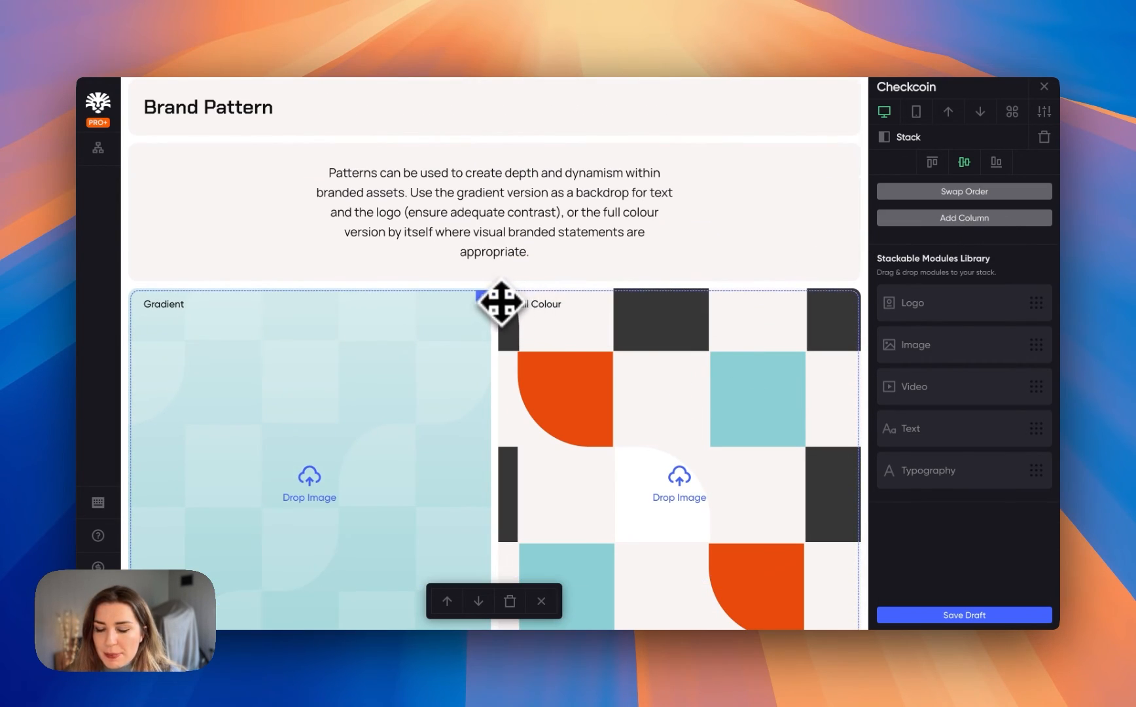
drag(500, 303, 504, 153)
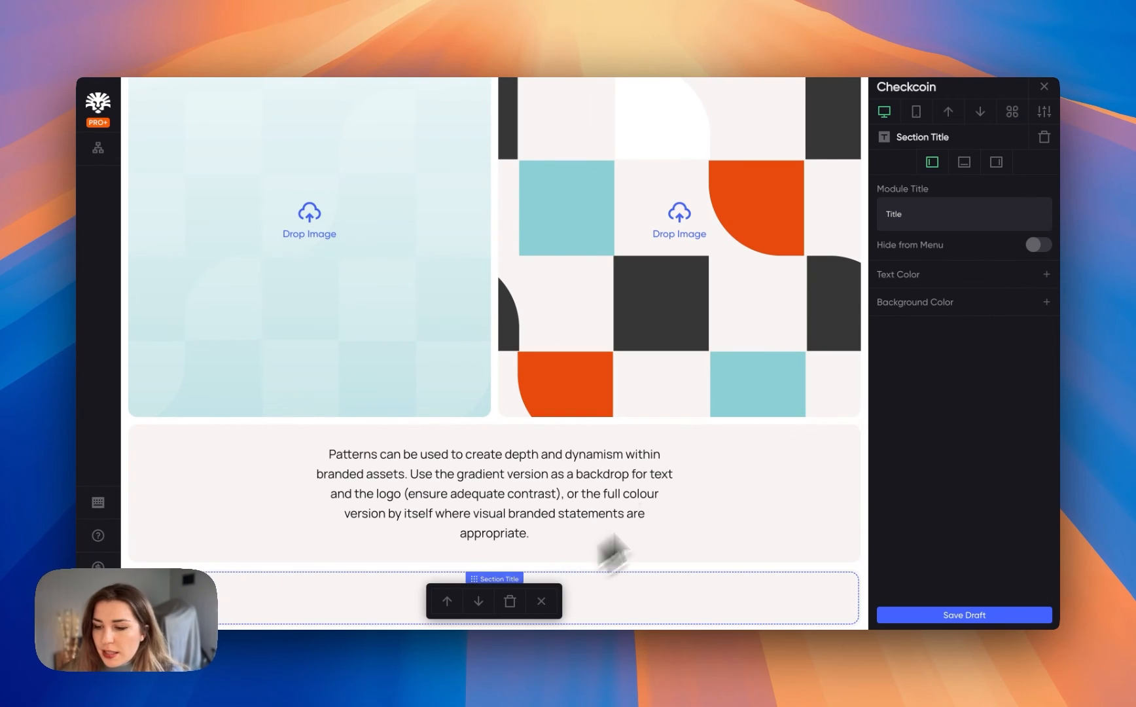
- Title the new section below the pattern usage text "Examples"
click(879, 214)
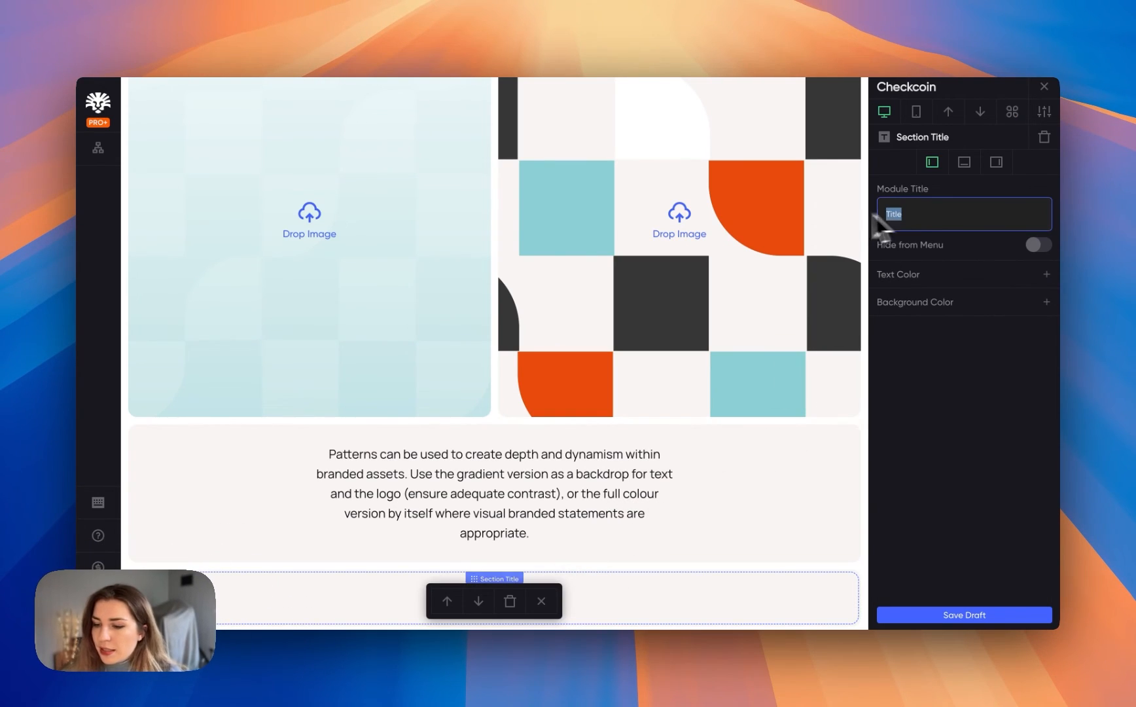
text(Examples)
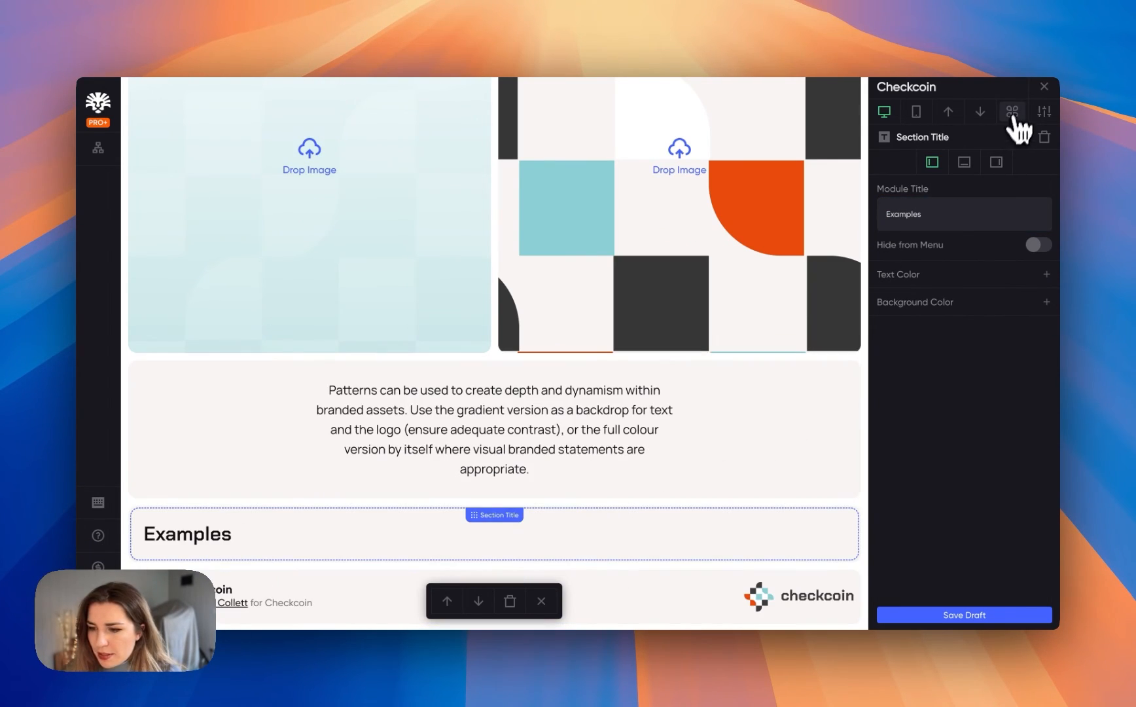
- Add a Stack below the Examples title with an Image module in each column, clearing the first one's title
click(1012, 111)
drag(982, 527, 698, 566)
scroll(676, 395, down, 5)
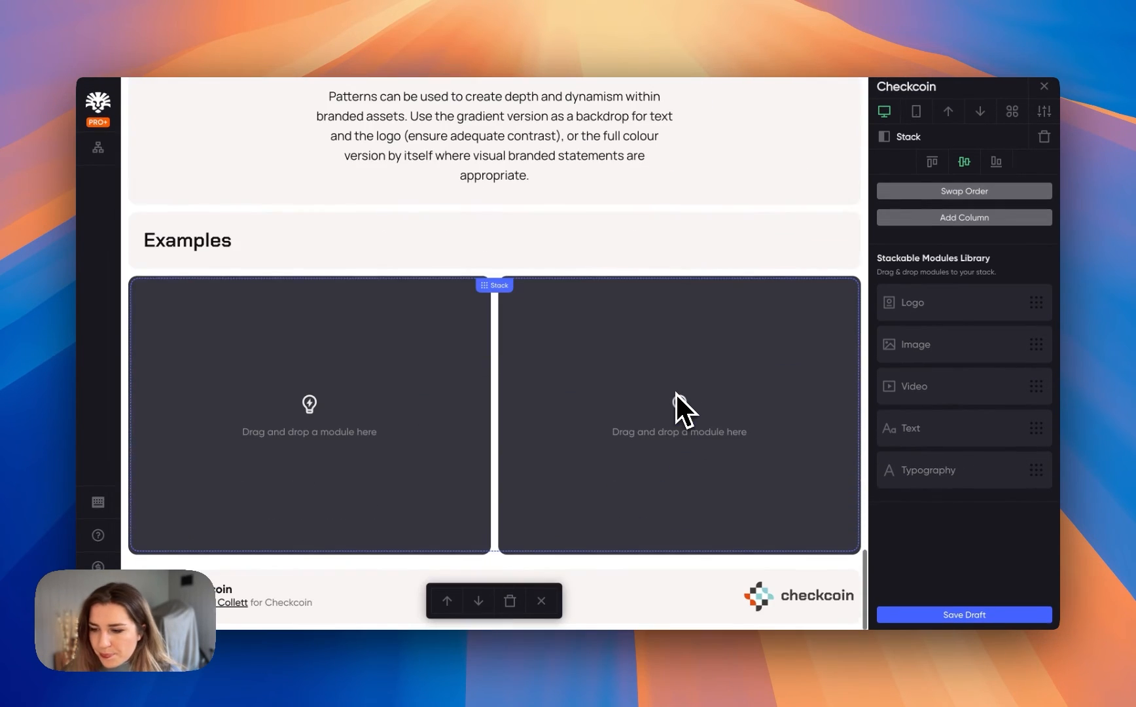
drag(943, 345, 449, 423)
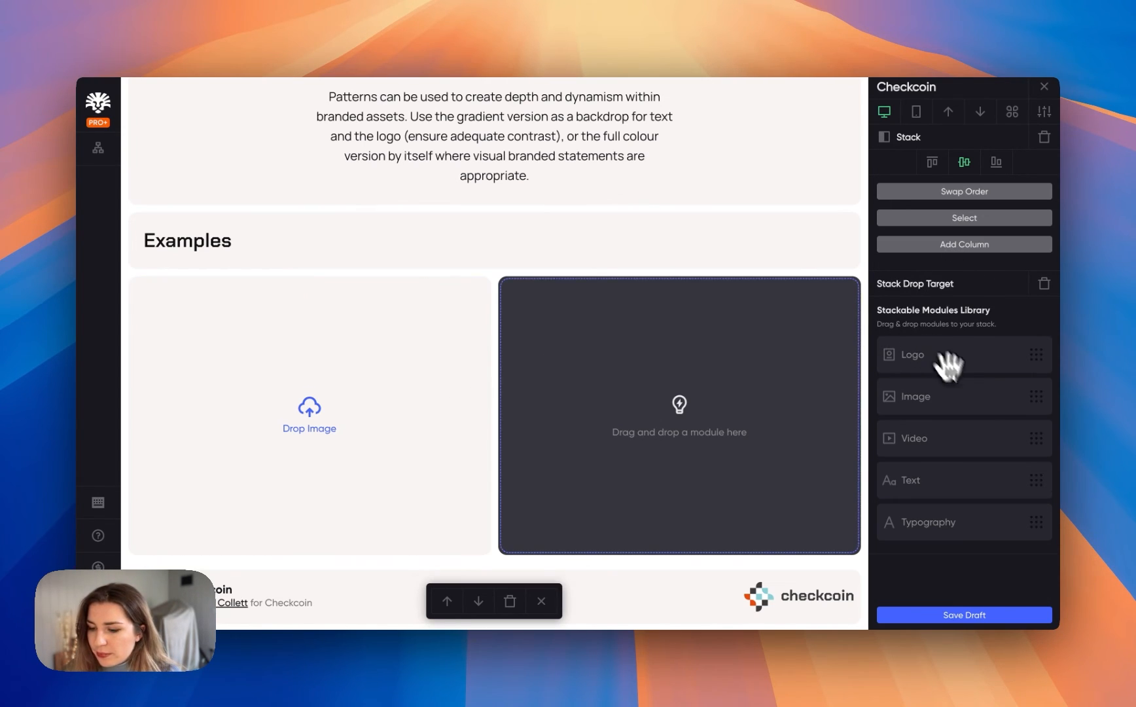
drag(913, 396, 725, 389)
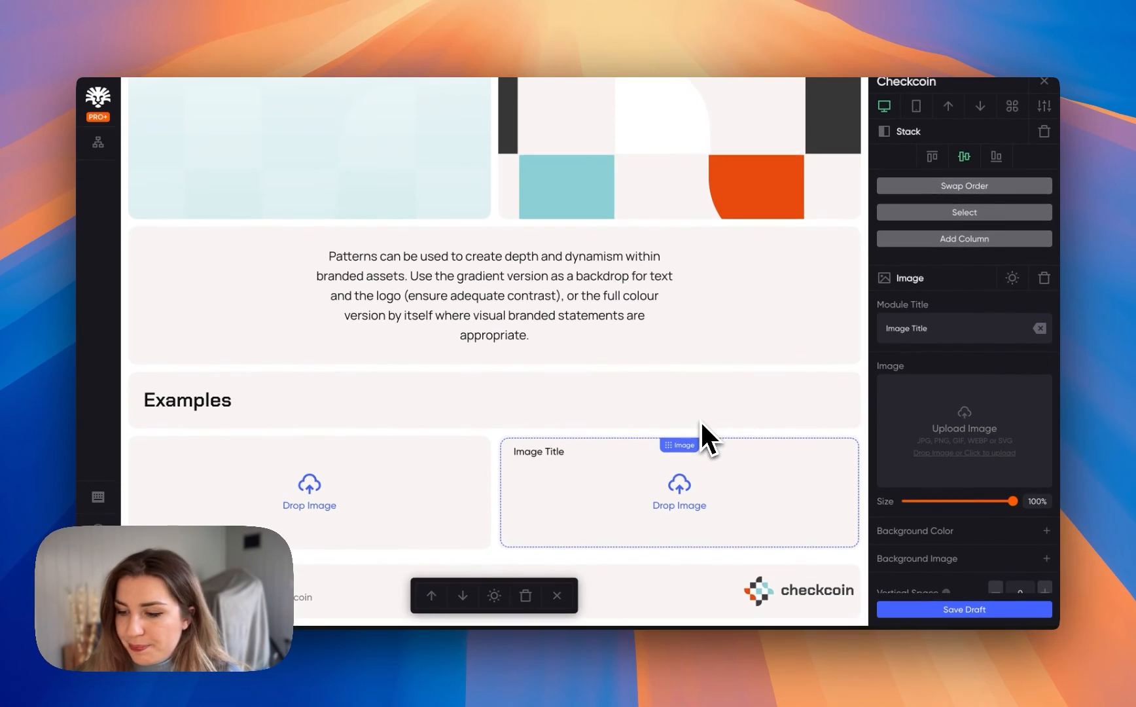
- Give the second Examples column's Image module a background image using Book-Mockup.png from the Mockups folder
scroll(952, 445, down, 4)
click(1047, 306)
click(999, 391)
click(608, 92)
click(598, 131)
double_click(432, 239)
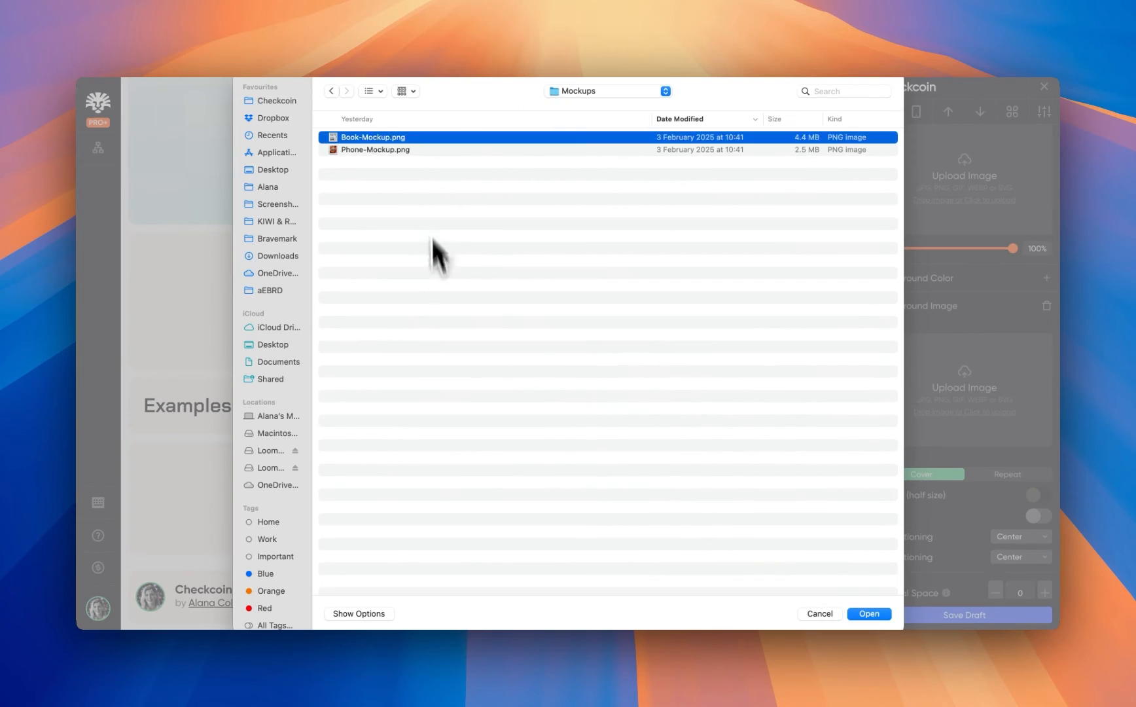
click(870, 614)
- Set the book mockup module's vertical space to 50 and clear its module title
scroll(890, 478, down, 4)
double_click(1020, 340)
text(20)
scroll(942, 359, up, 5)
scroll(942, 360, down, 5)
double_click(1021, 341)
text(50)
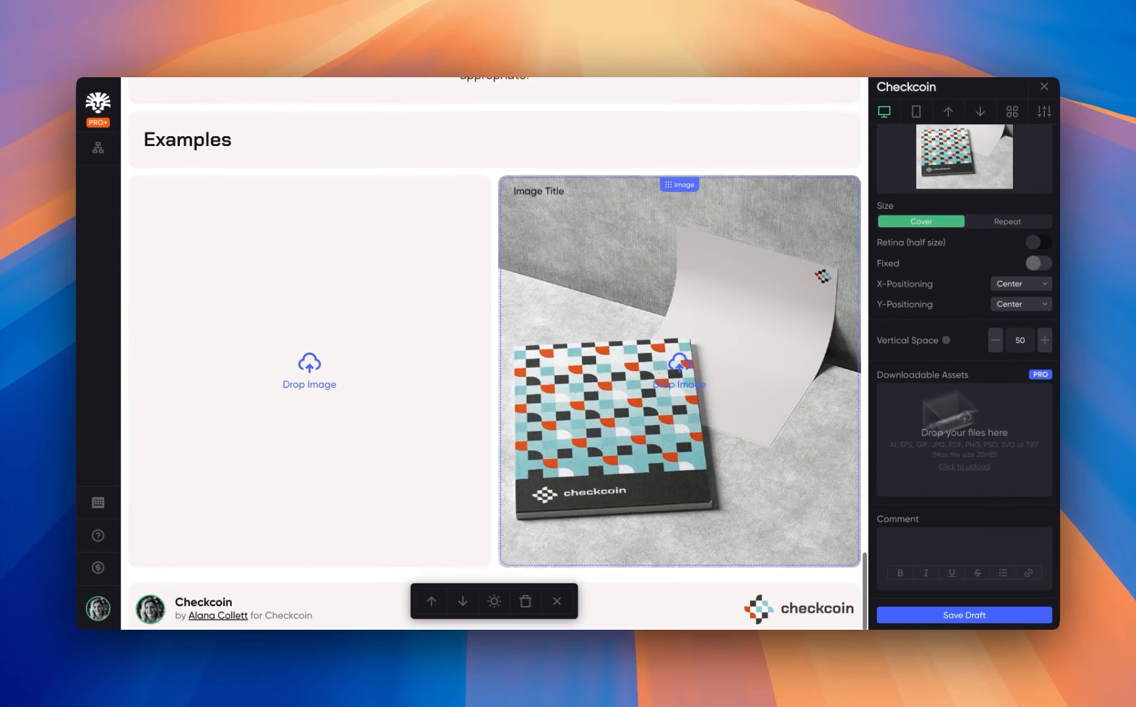
scroll(949, 327, up, 8)
click(1040, 334)
- Give the first Examples column's Image module a background image using Phone-Mockup.png
click(392, 422)
scroll(880, 424, down, 4)
click(1046, 306)
click(975, 391)
click(497, 149)
click(869, 614)
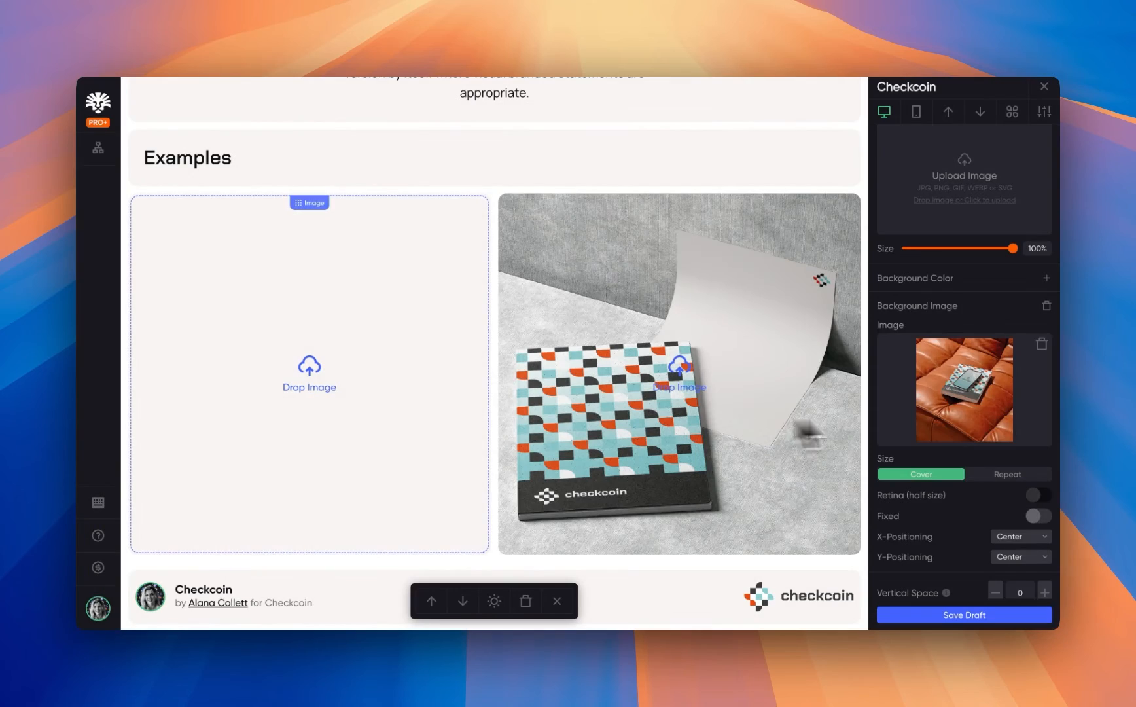
scroll(700, 361, up, 2)
scroll(703, 364, down, 2)
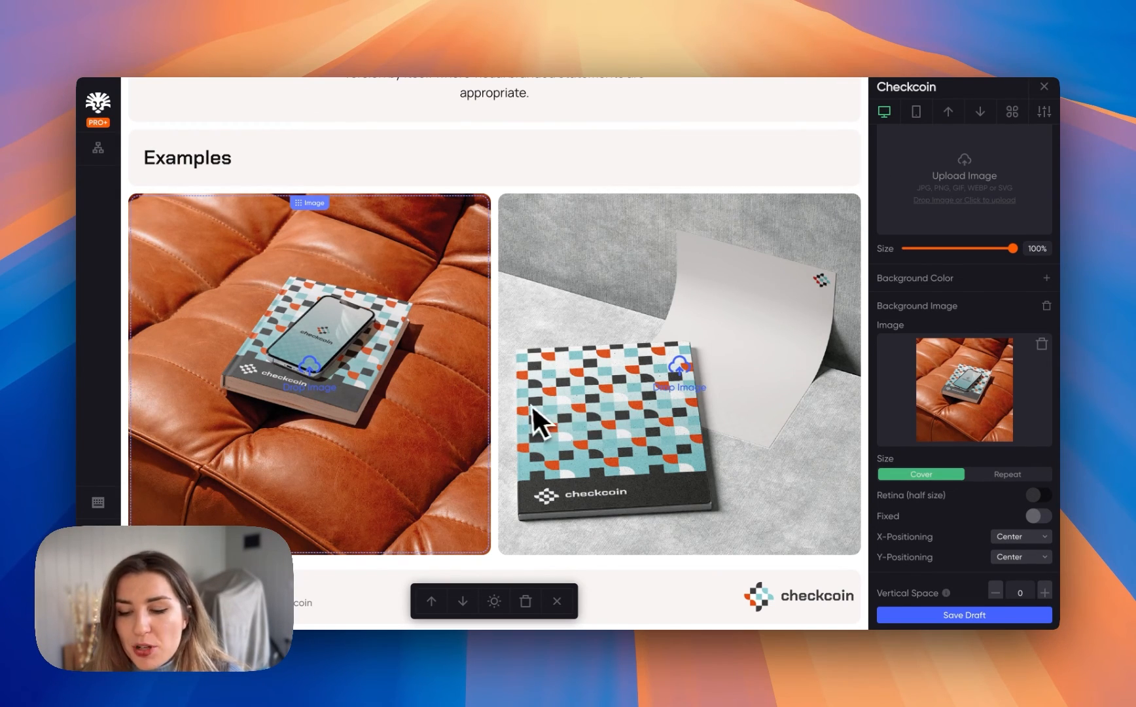
- Attach Document-Header-Template.png and Document-Cover-Template.png from the Templates folder as downloadable assets of the book mockup module
click(698, 319)
scroll(968, 385, down, 5)
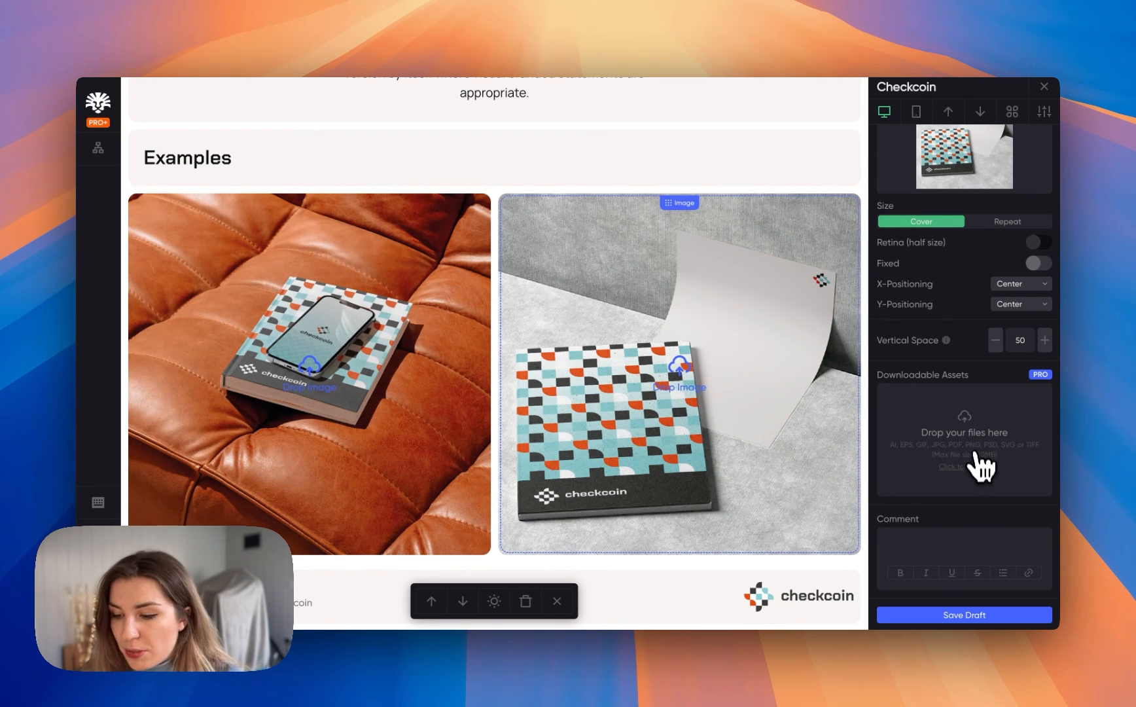
click(975, 433)
click(592, 91)
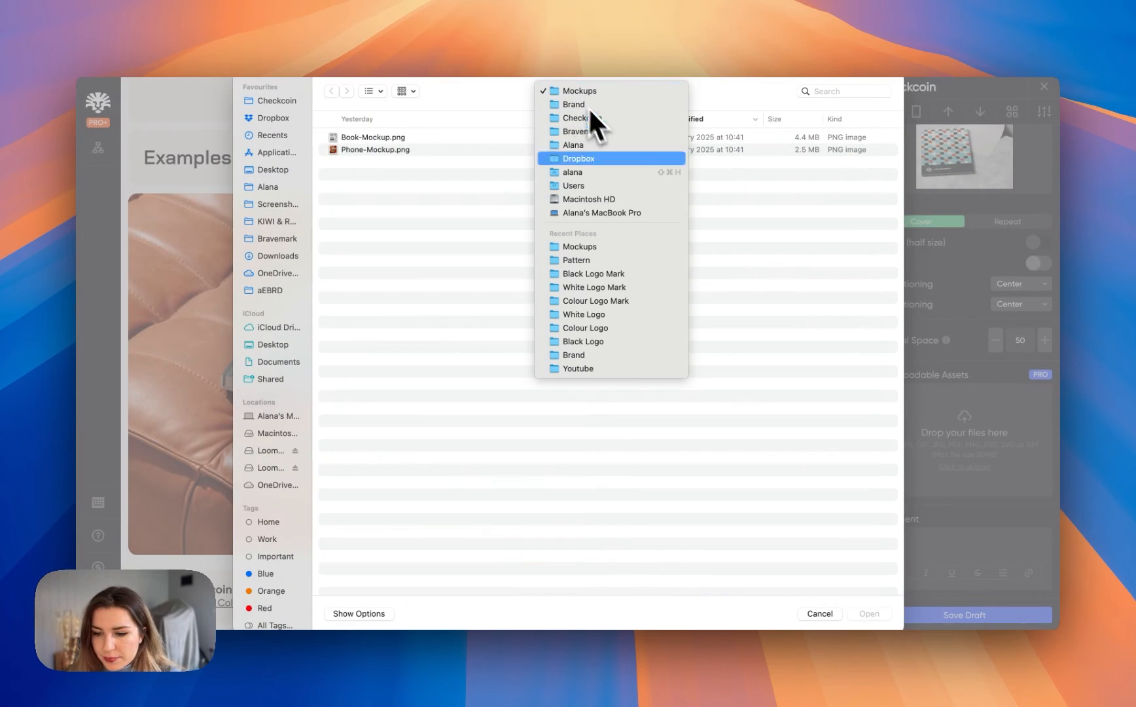
click(599, 103)
double_click(452, 174)
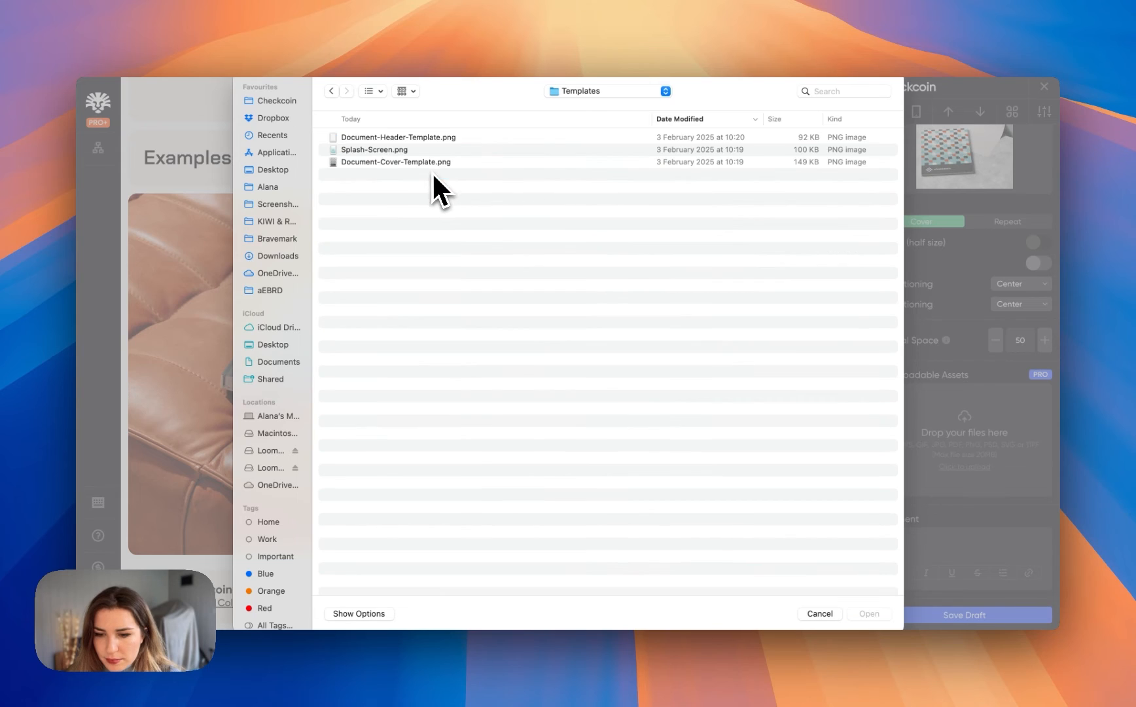
click(432, 138)
super+click(433, 162)
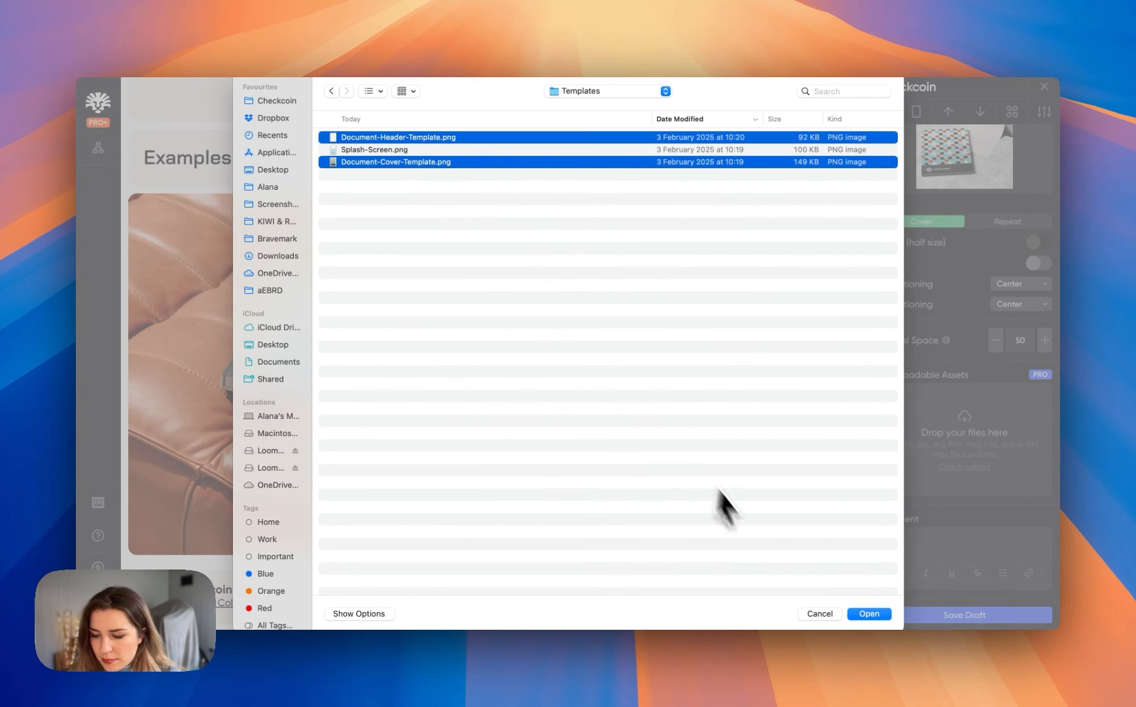
click(869, 613)
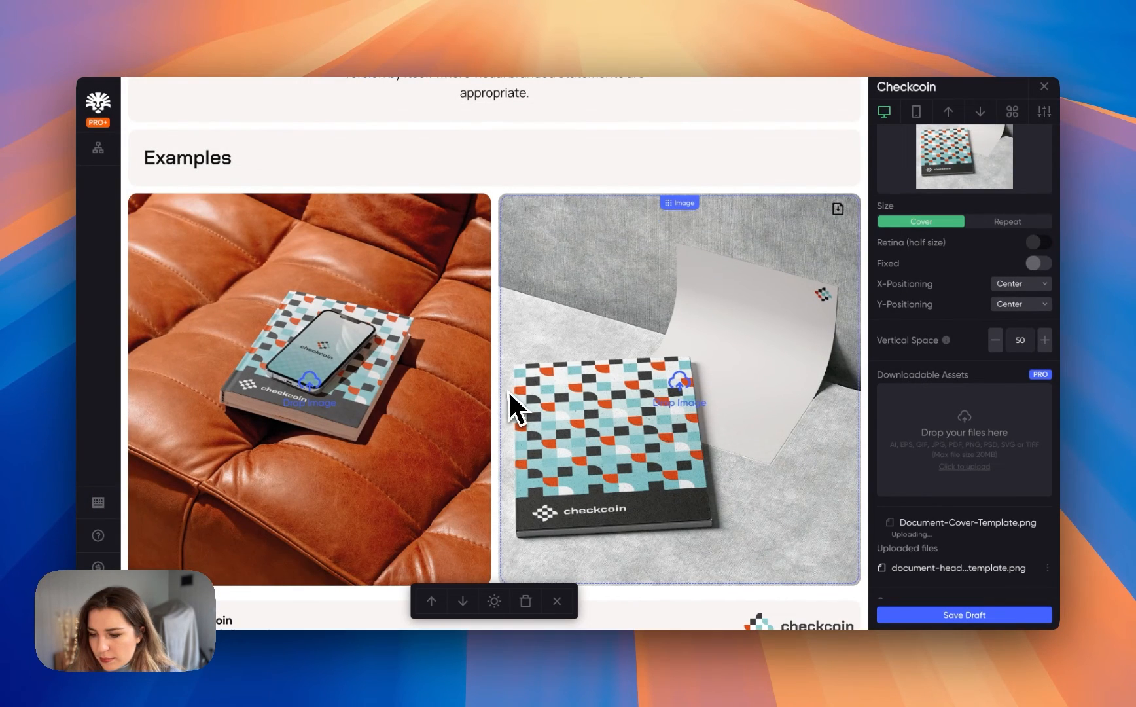
- Attach Splash-Screen.png from the Templates folder as a downloadable asset of the phone mockup module
click(404, 337)
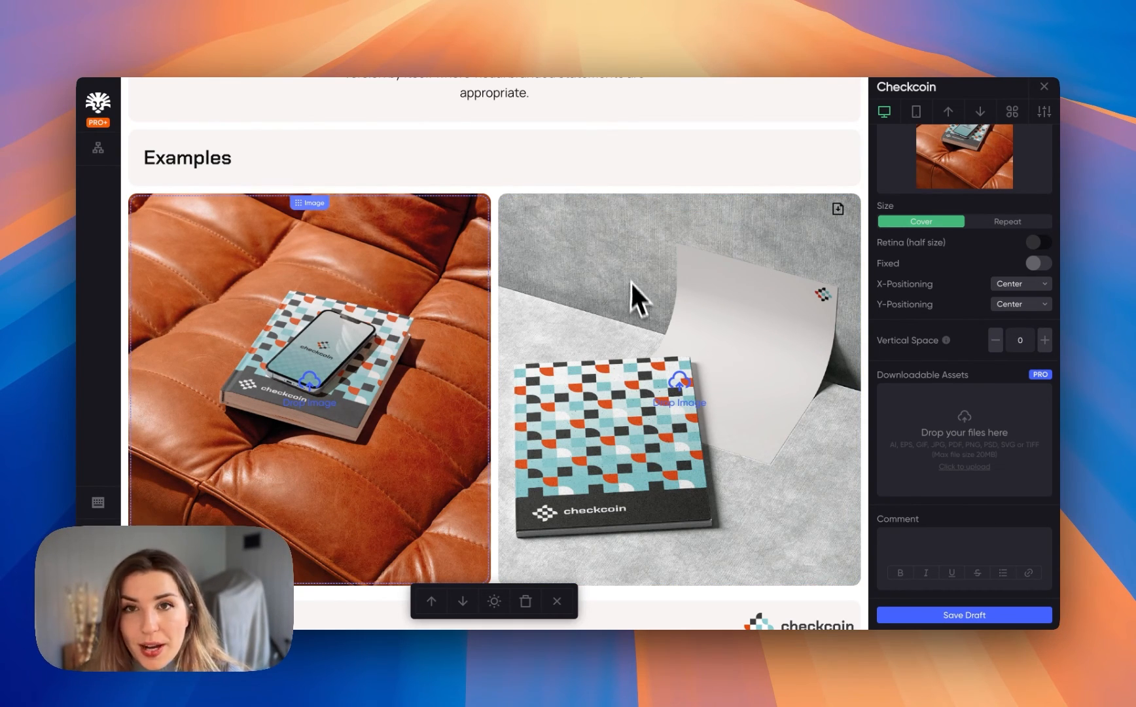
click(997, 450)
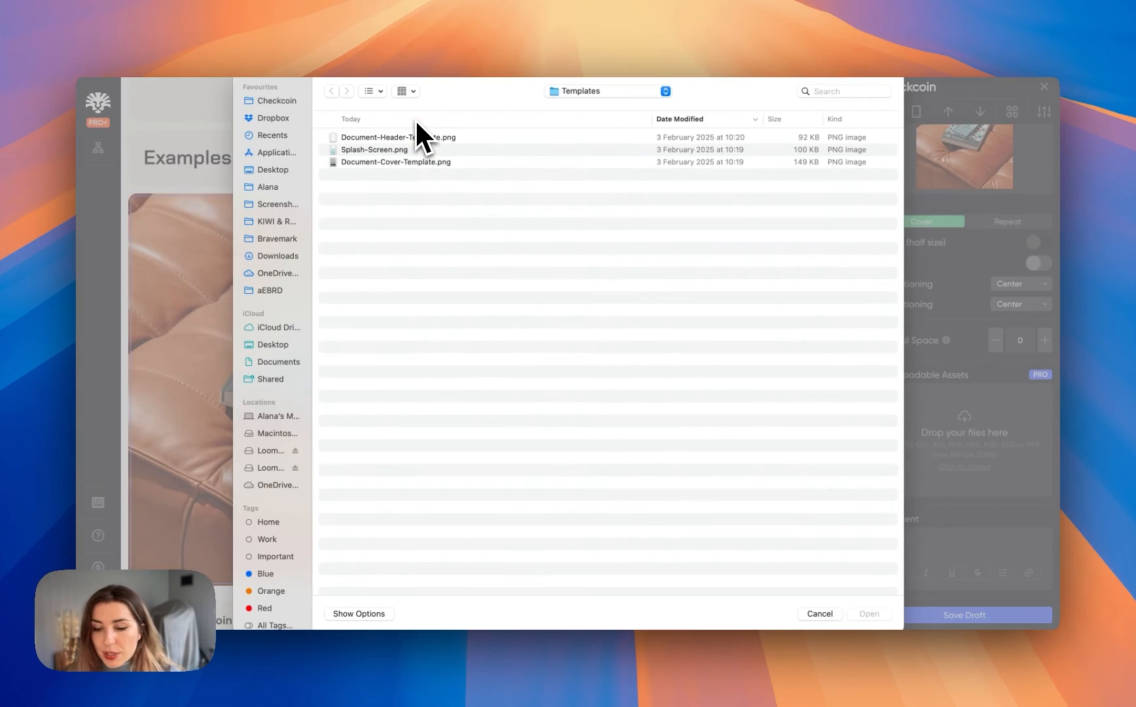
click(491, 150)
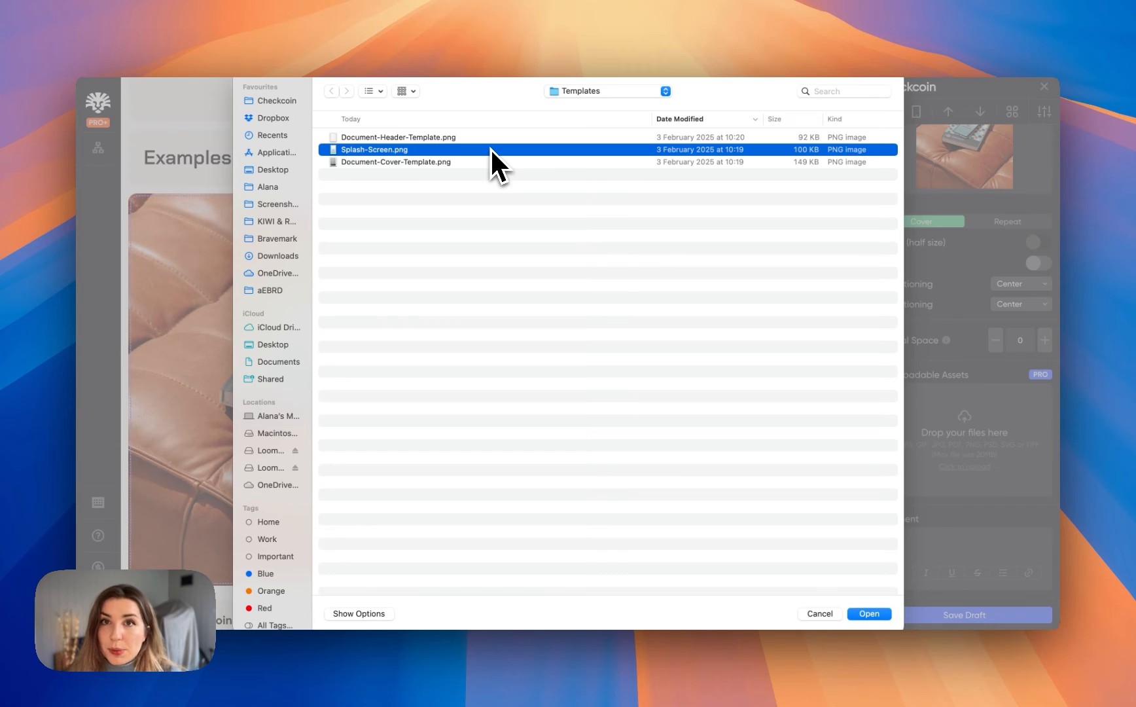
click(869, 614)
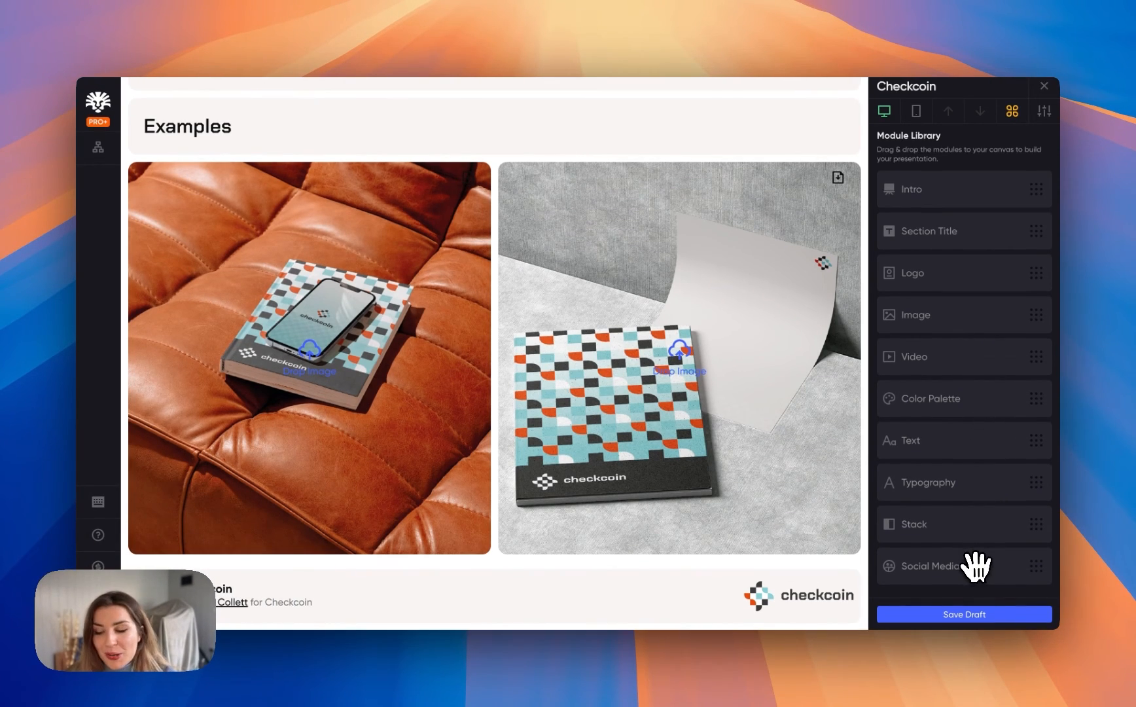
- Add a Social Media module below the Examples mockups and set its post style to Portrait
drag(880, 553, 767, 556)
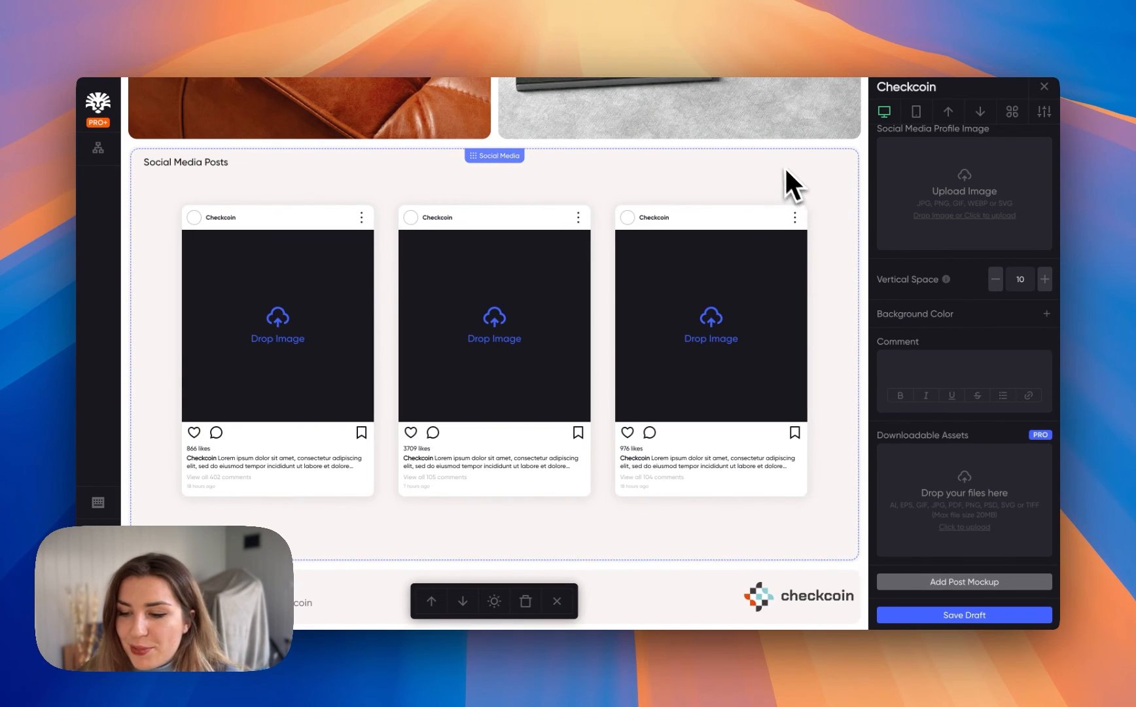
scroll(972, 275, up, 3)
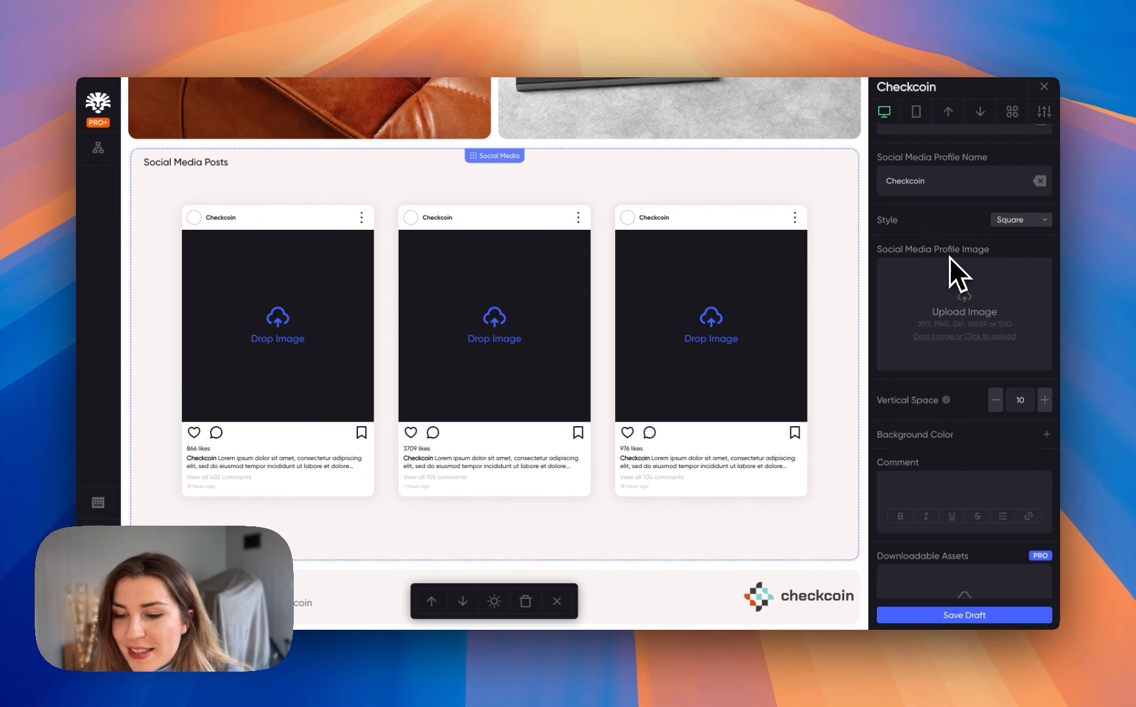
click(1039, 222)
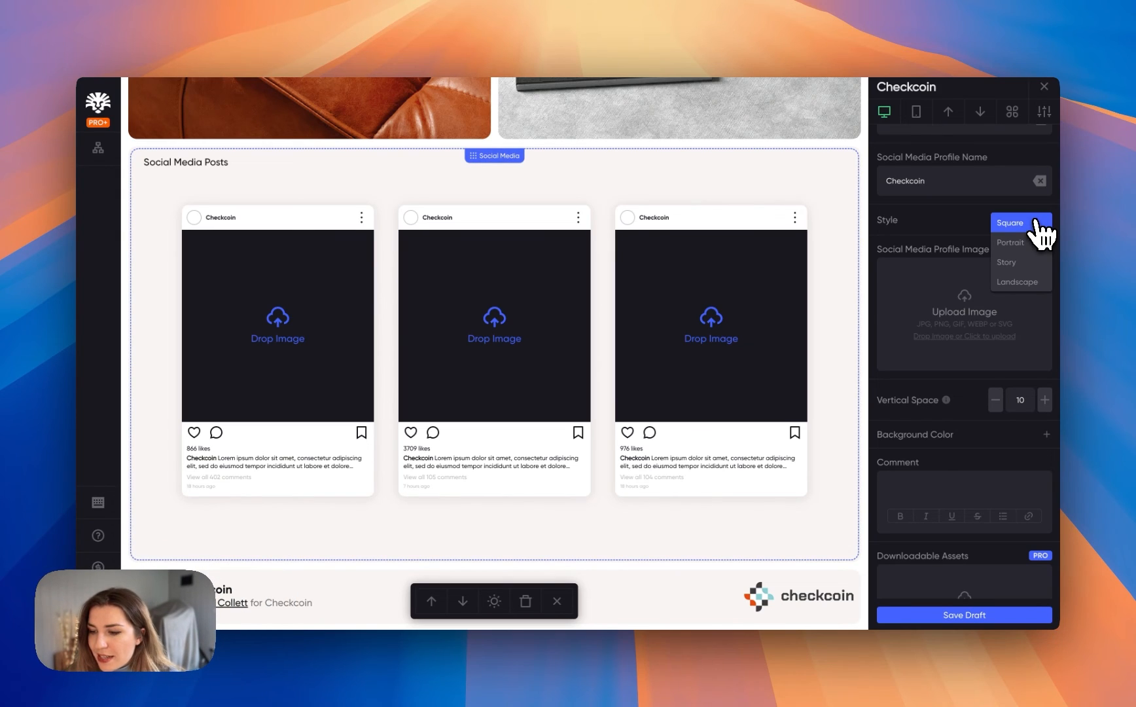
click(1032, 245)
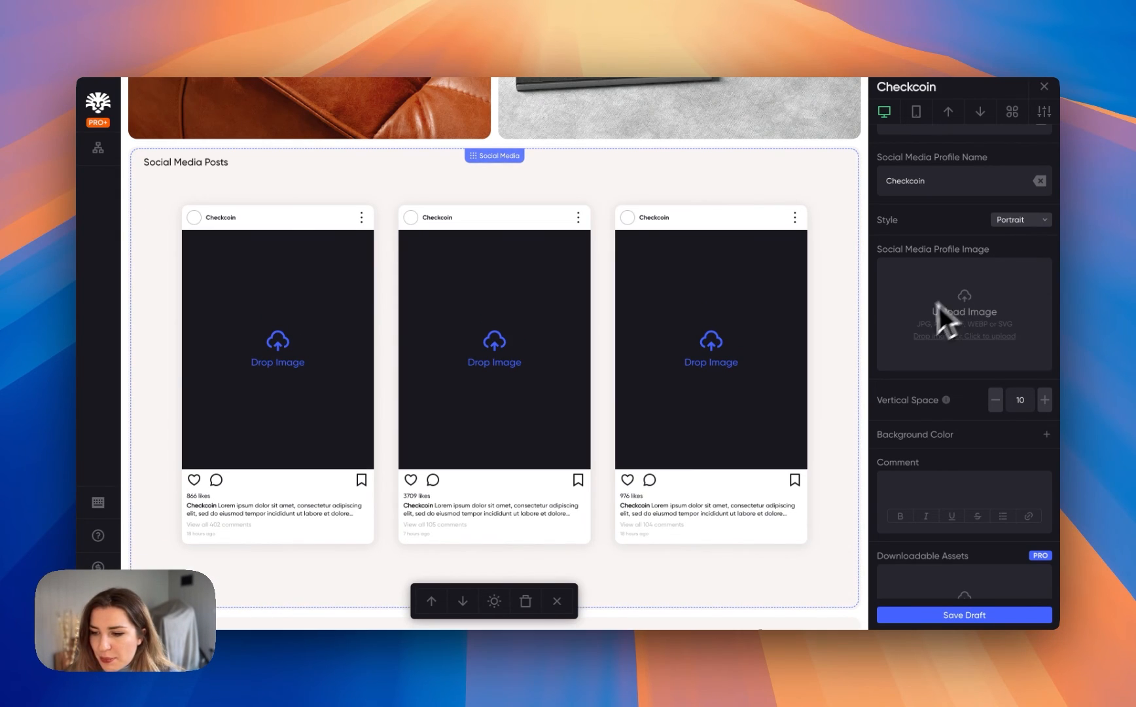
click(1047, 223)
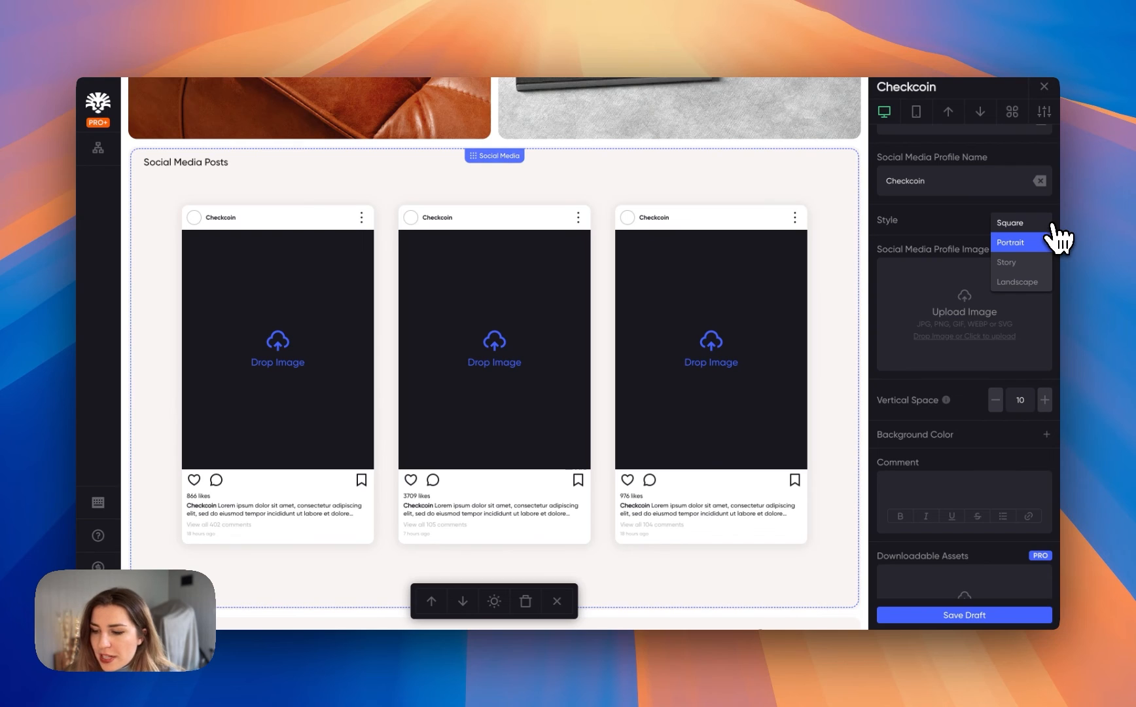
click(959, 216)
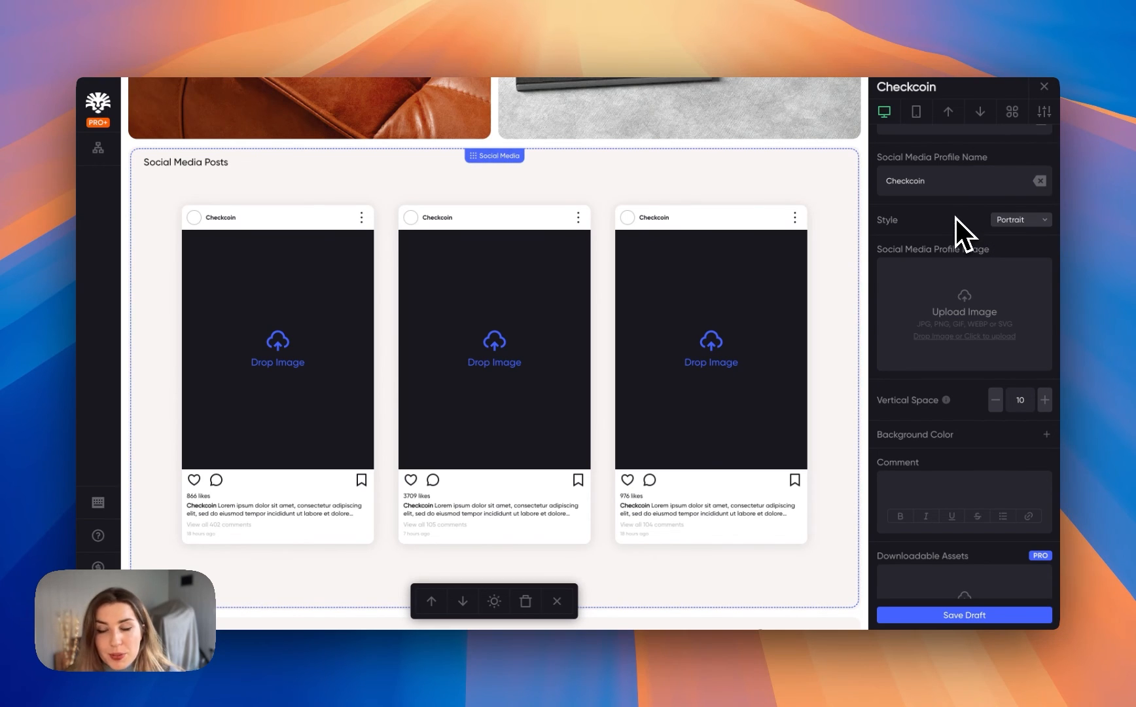
- Set the Social Media module's profile image to Profile-Image.png from the Social-Media folder
scroll(747, 383, down, 2)
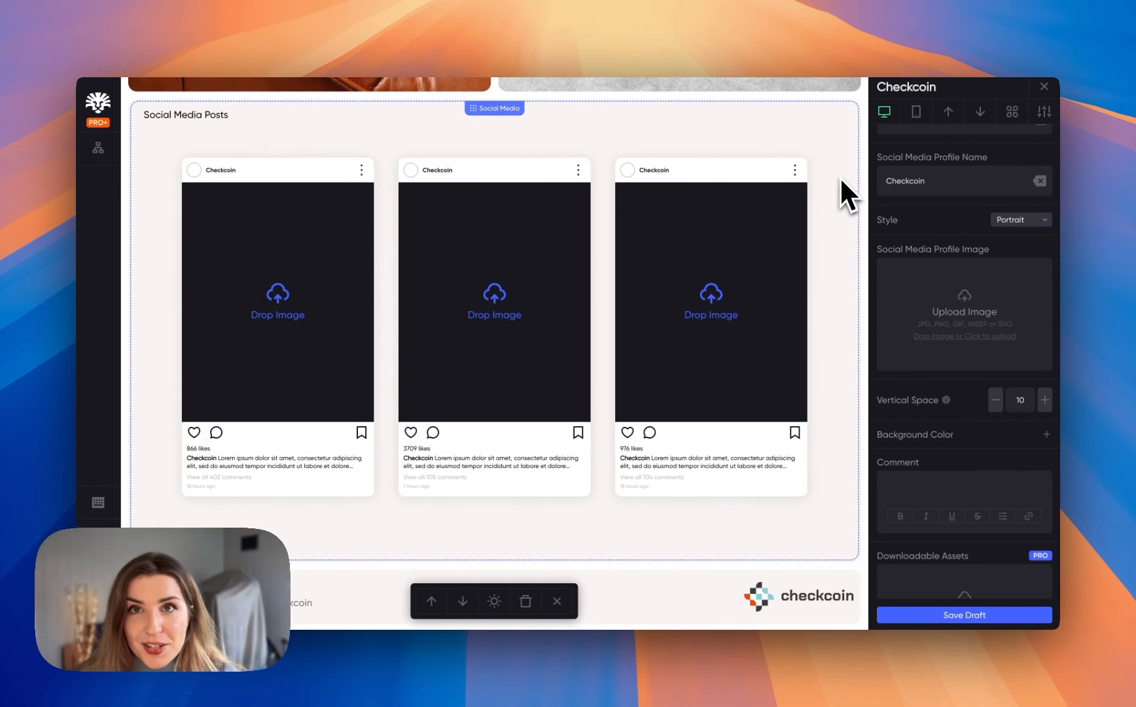
scroll(962, 311, up, 1)
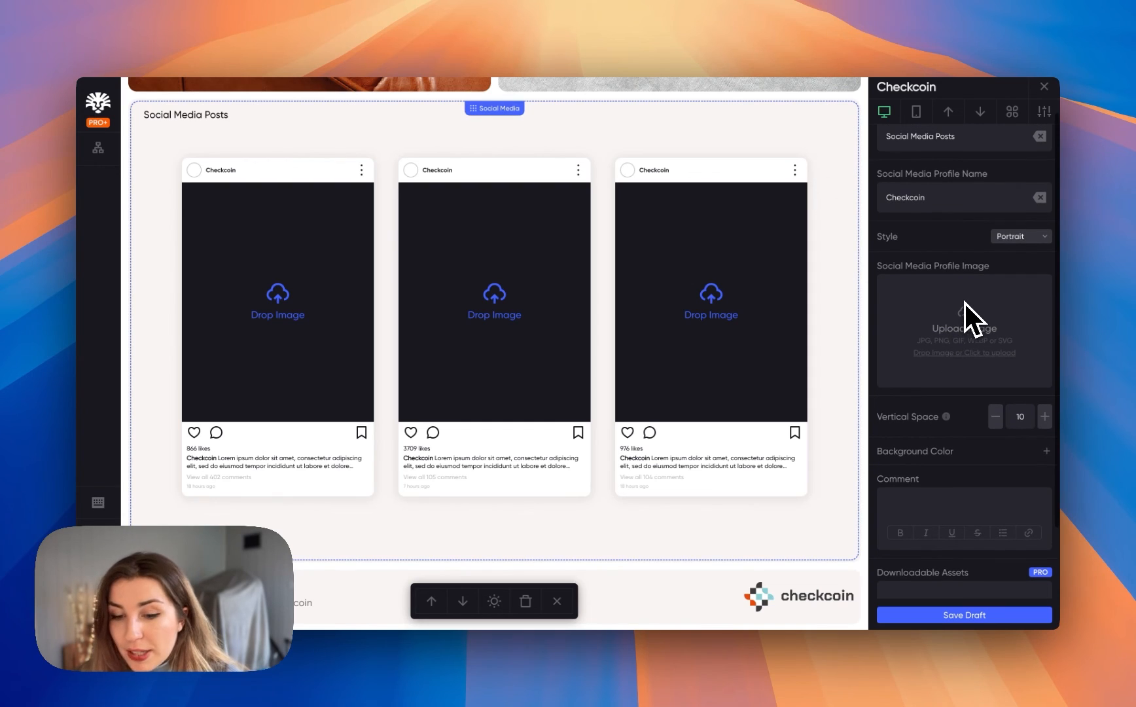
click(994, 321)
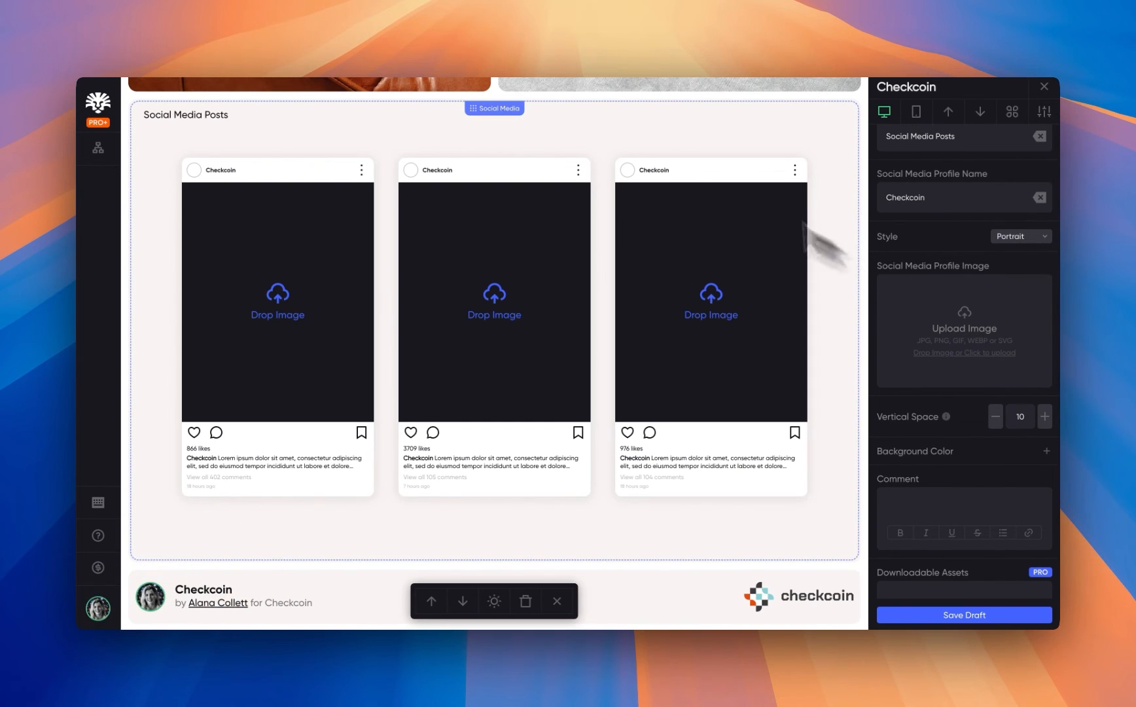
click(571, 92)
click(608, 104)
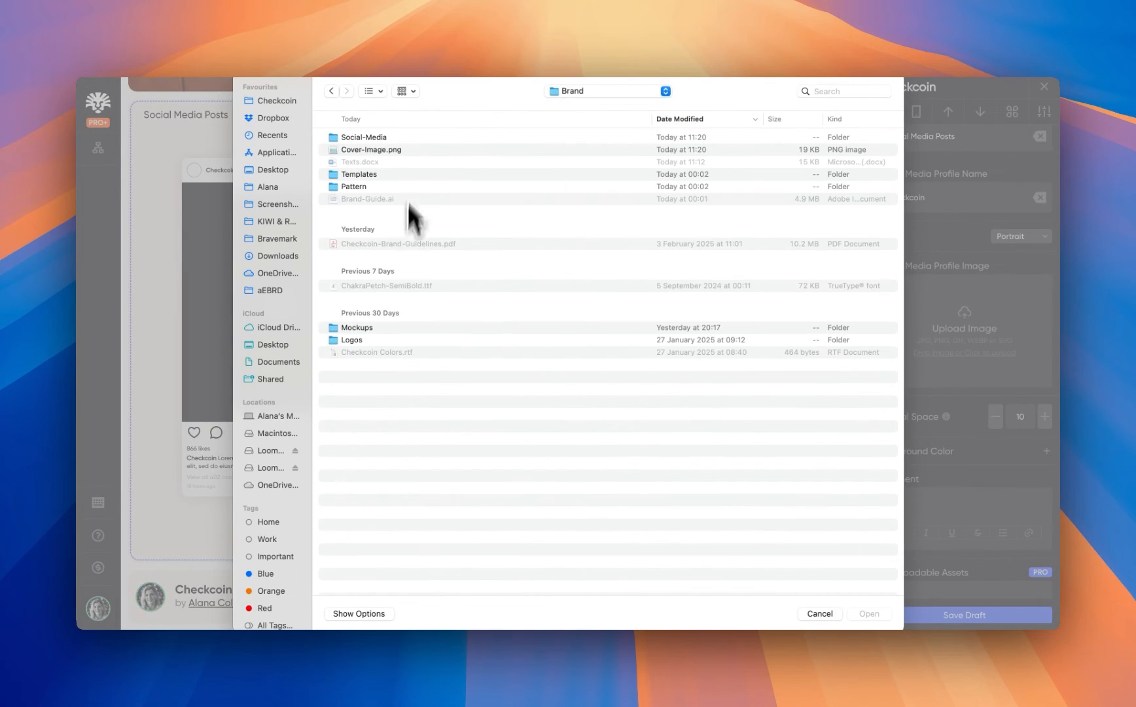
double_click(400, 137)
click(396, 187)
click(869, 614)
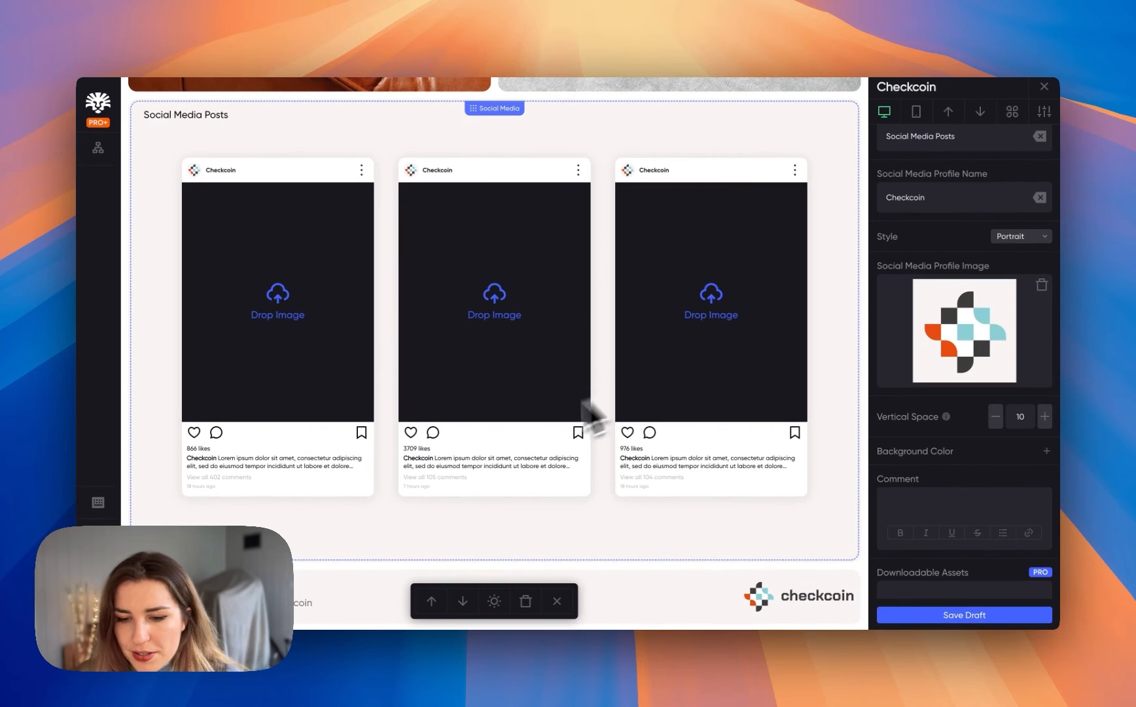
- Give the first post card the image Social media template-01.png and the description "Trade of the week!"
click(284, 292)
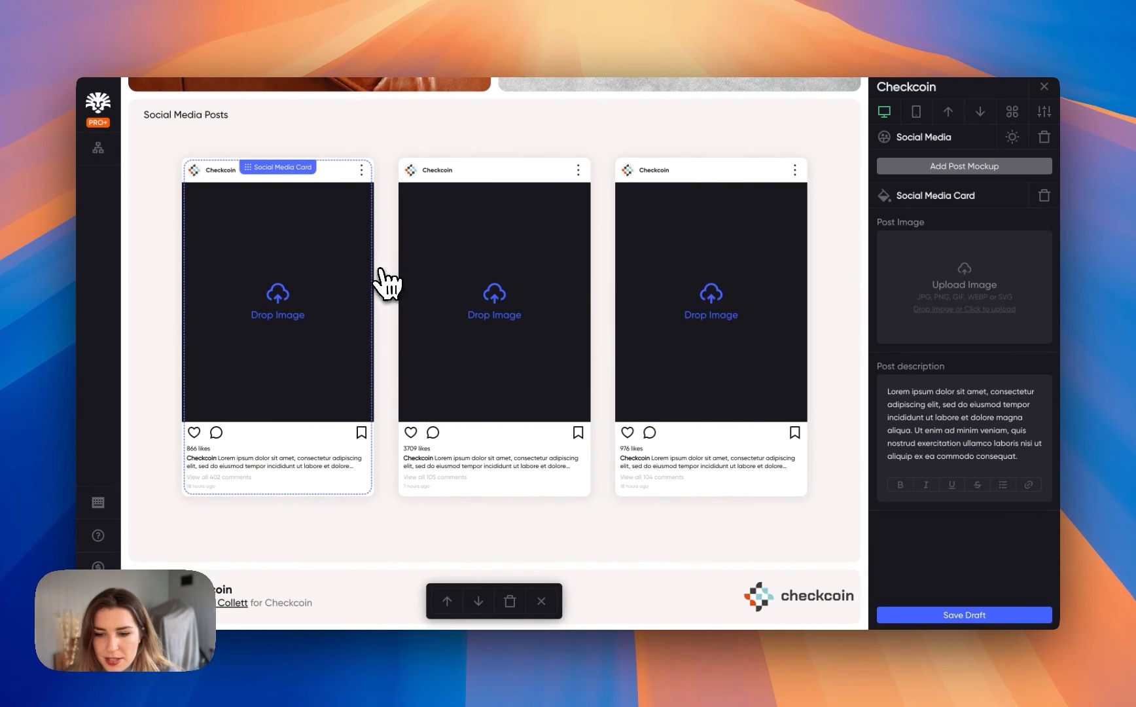
click(337, 227)
click(459, 150)
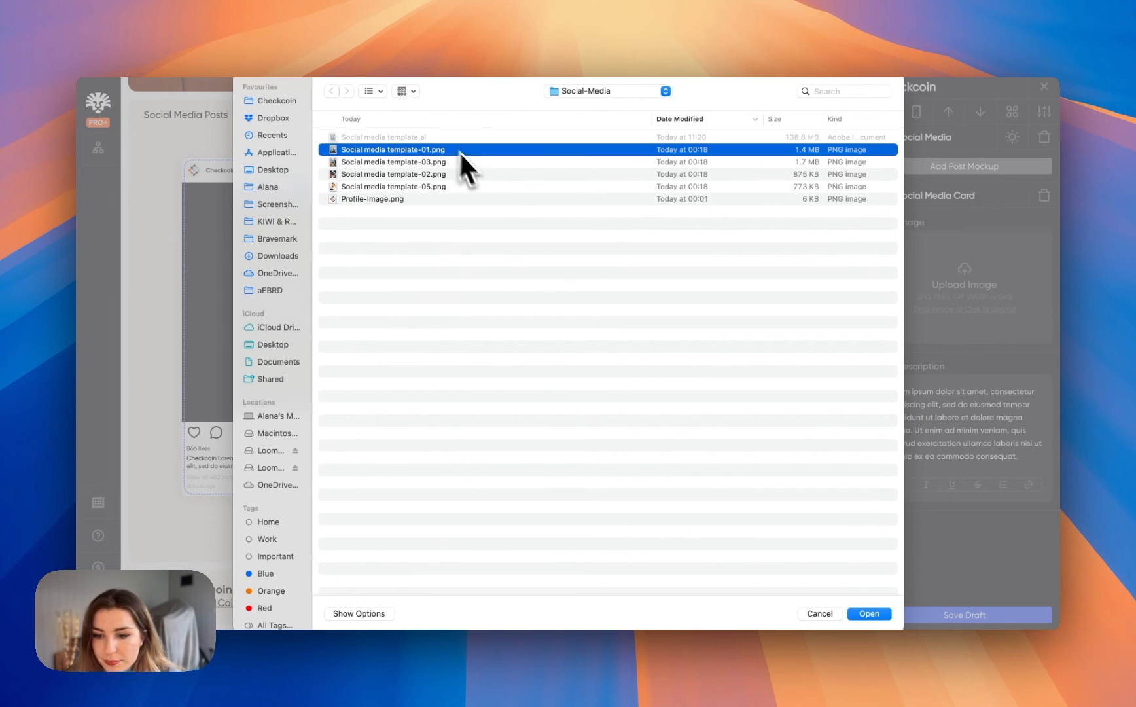
click(867, 614)
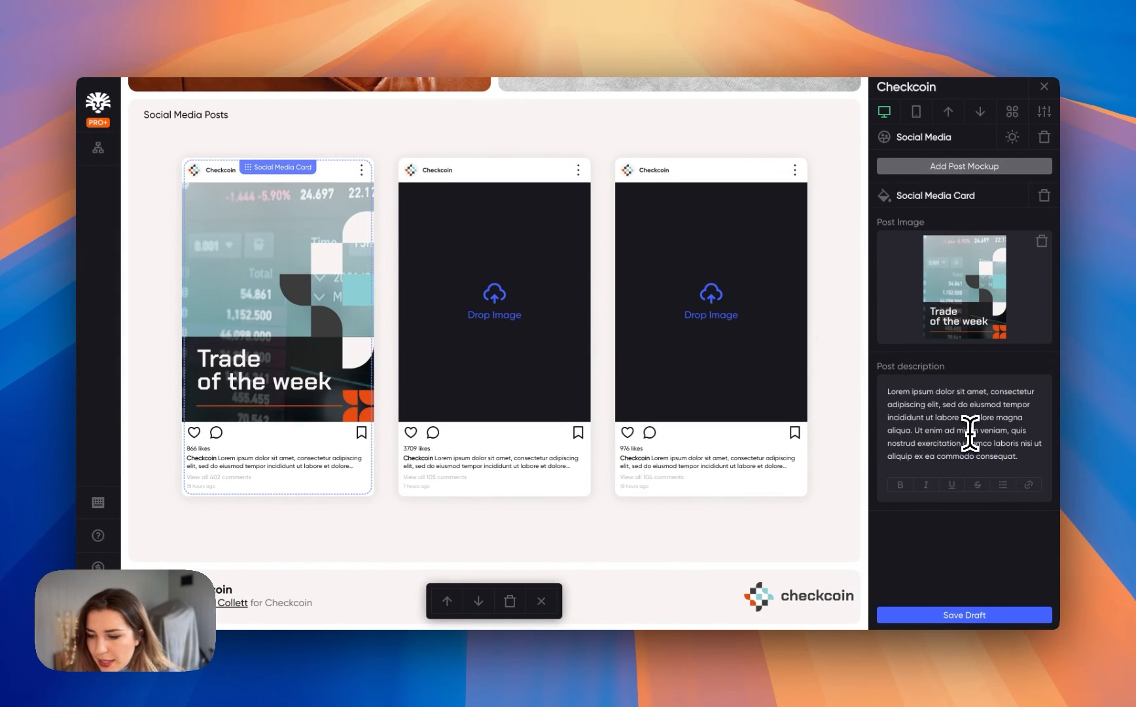
drag(1025, 454, 880, 385)
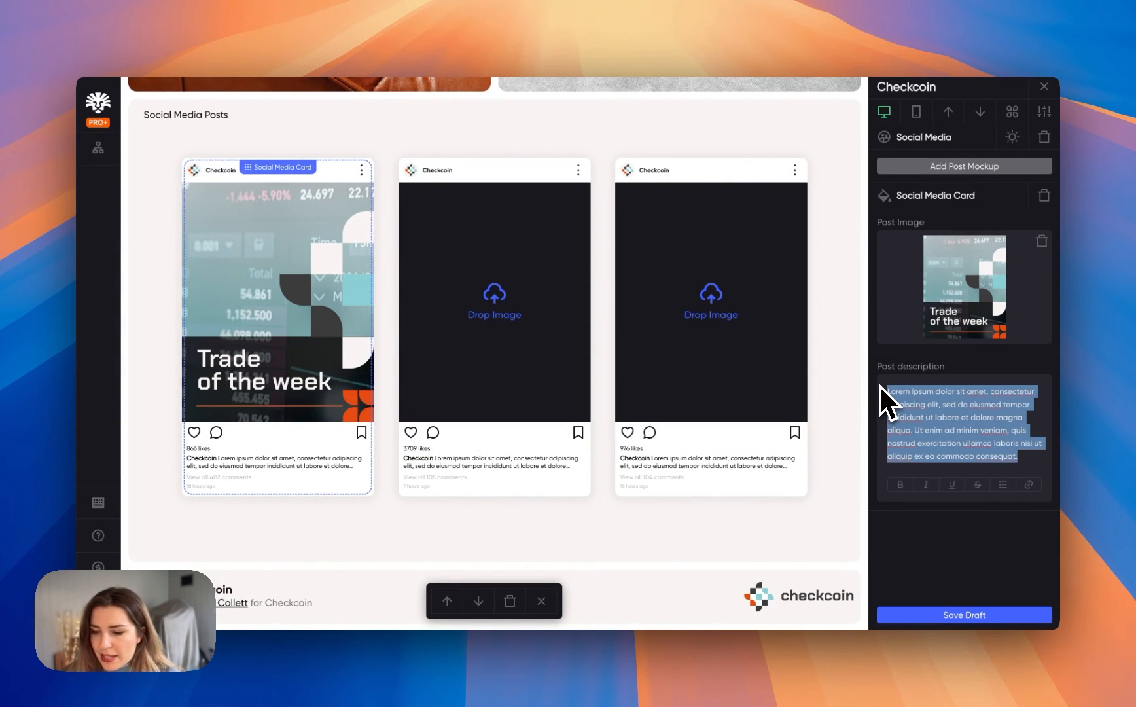
key(BackSpace)
text(Trade of the week!)
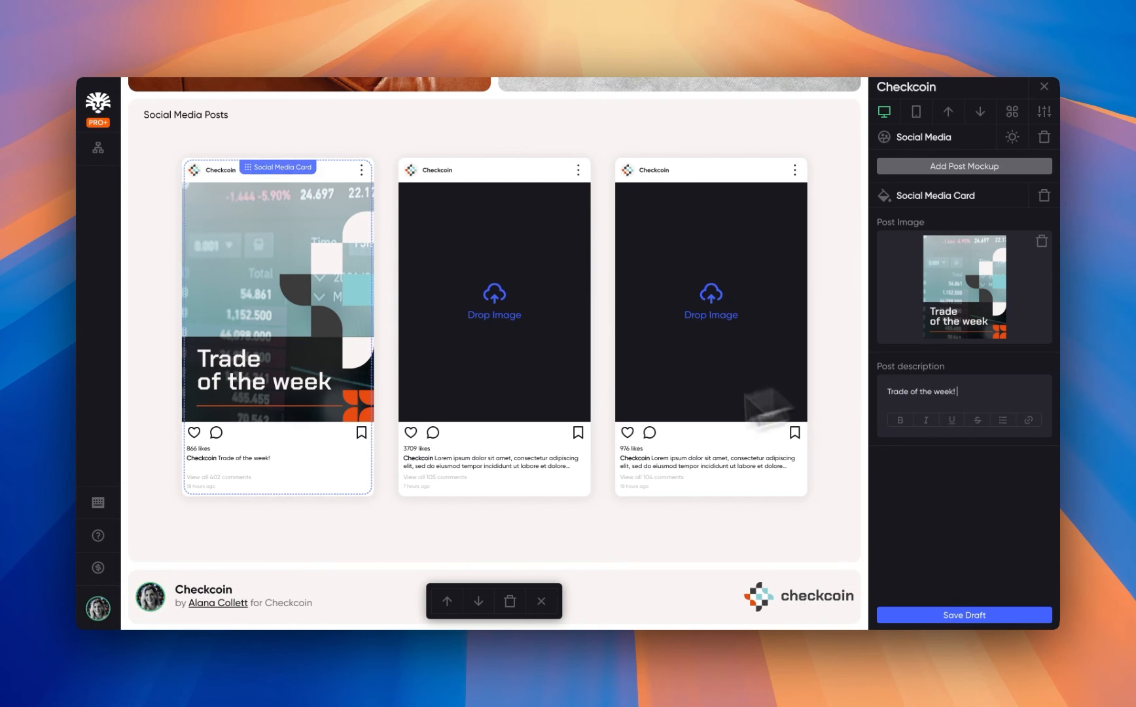
- Give the second post card the calculator-and-charts template image and the description "Calculating your crypto wealth?"
drag(769, 410, 699, 319)
click(964, 288)
double_click(420, 170)
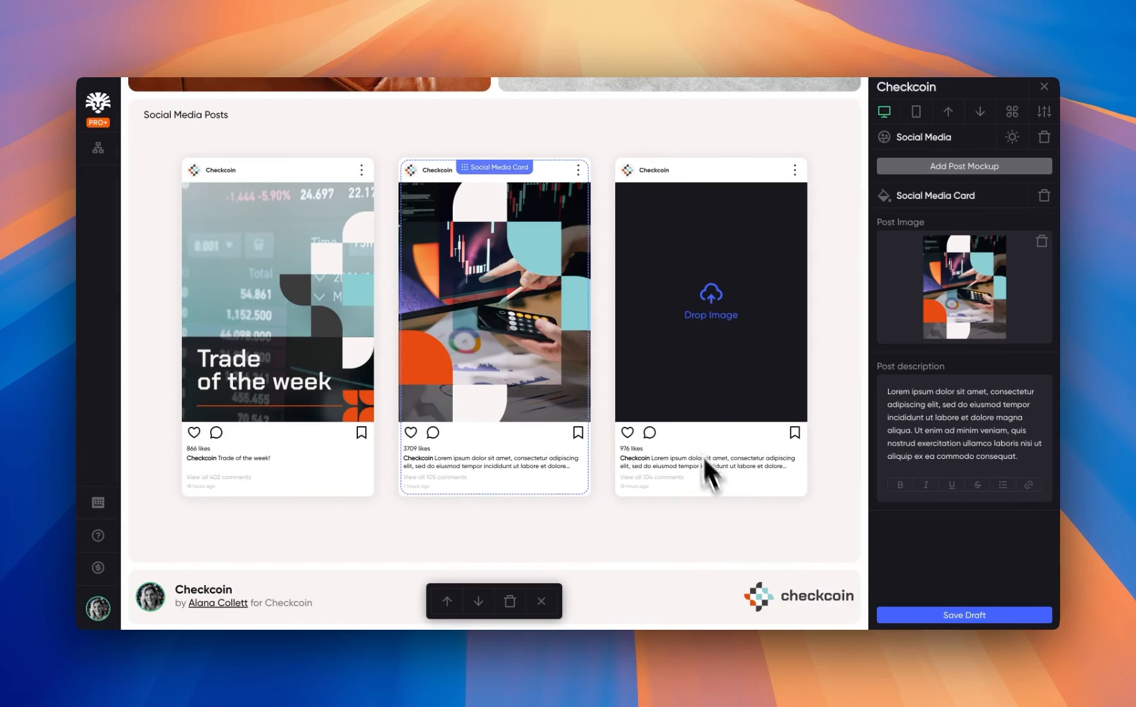
drag(1021, 456, 870, 385)
text(Calculating your crypto wealth?)
- Give the third post card the laptop template image and the description "How to learn about crypto in a transparent setting?"
click(723, 316)
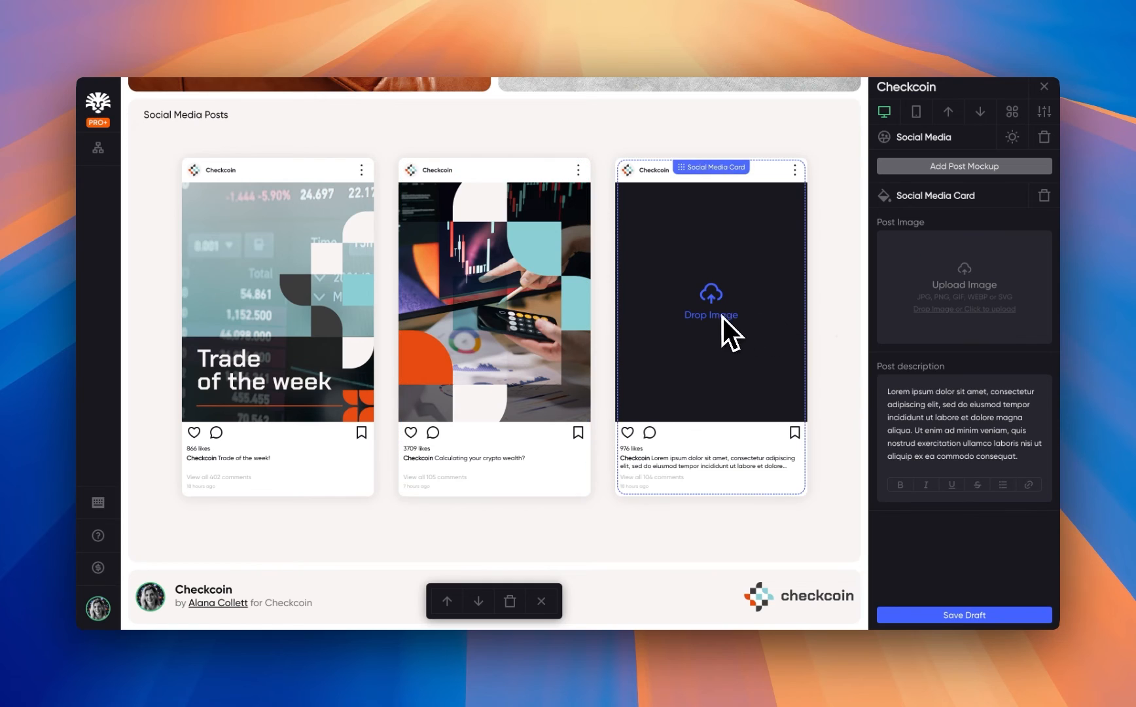
click(964, 288)
double_click(418, 174)
click(949, 430)
drag(921, 453, 883, 382)
text(How to learn about crypto in a transparent setting?)
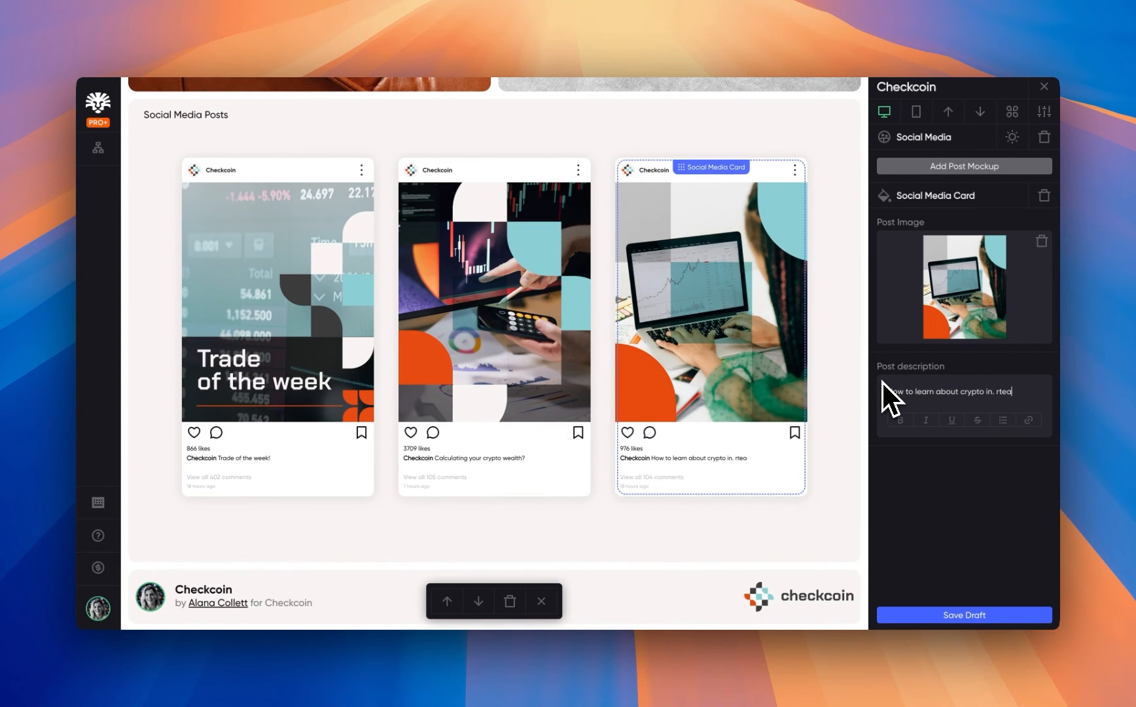
- Attach Social media template.ai from the Social-Media folder as a downloadable asset of the Social Media module
click(753, 129)
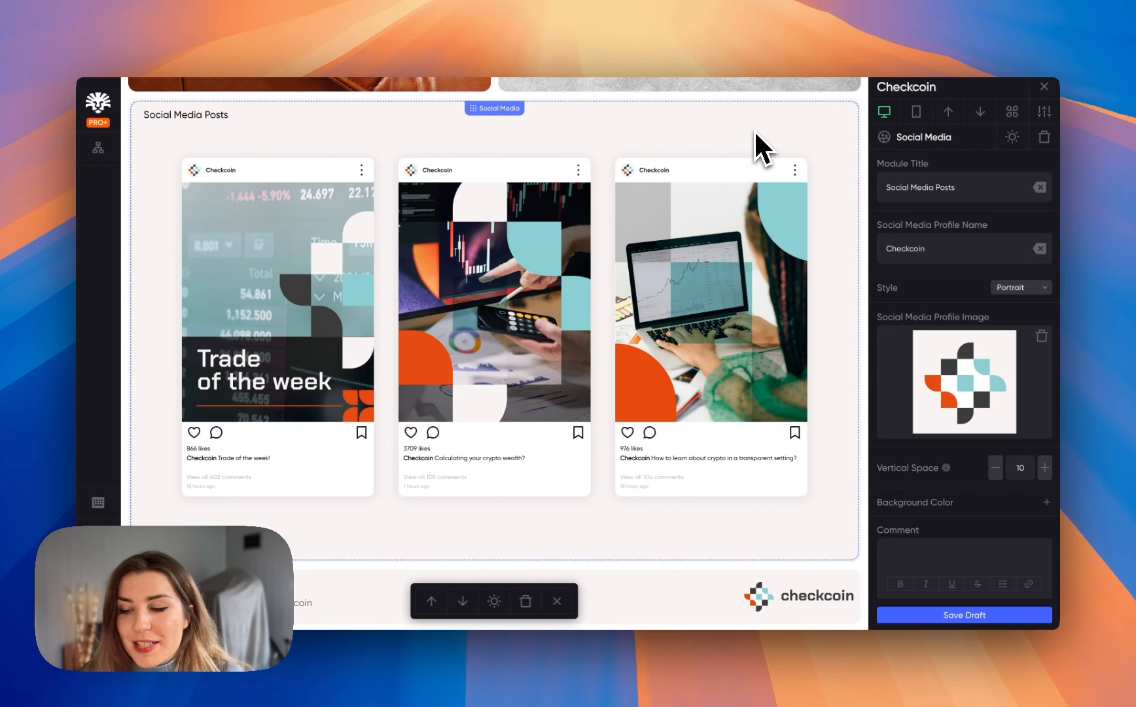
scroll(932, 416, down, 3)
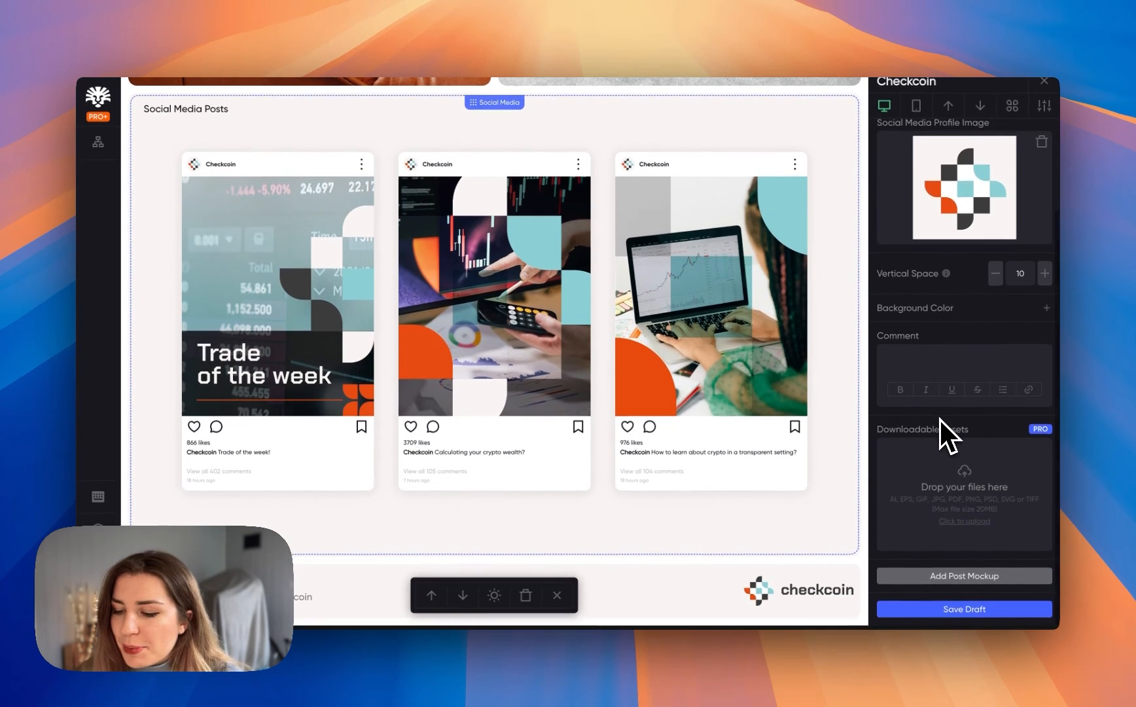
click(985, 501)
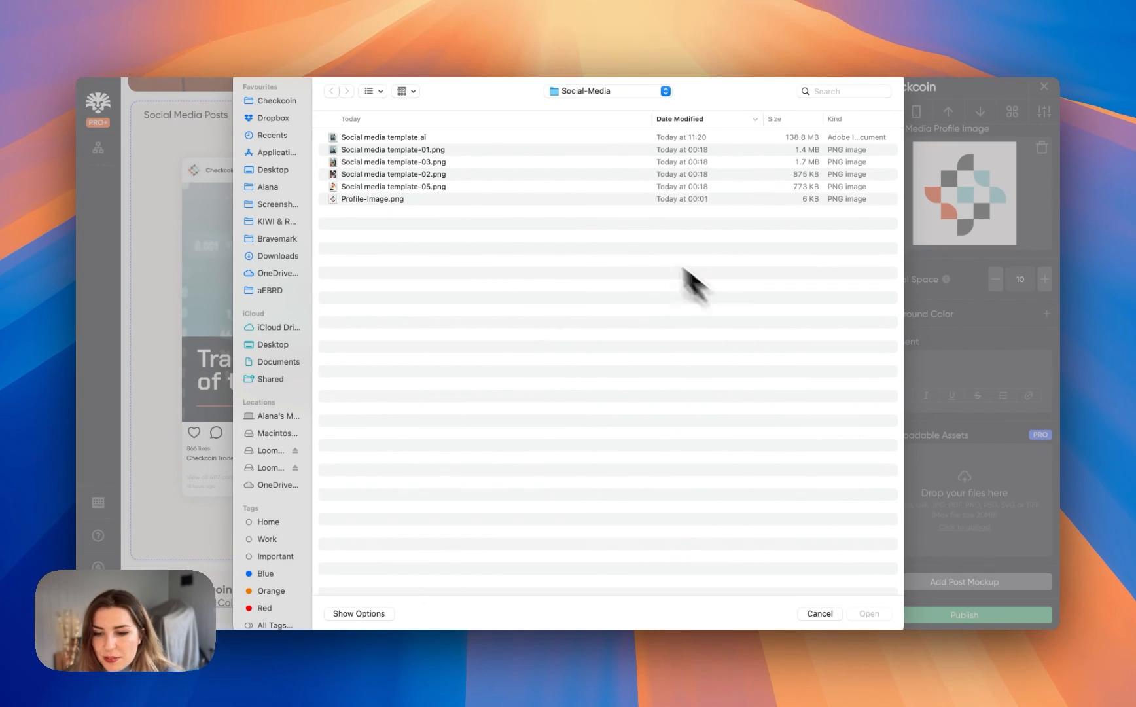
click(541, 149)
click(540, 137)
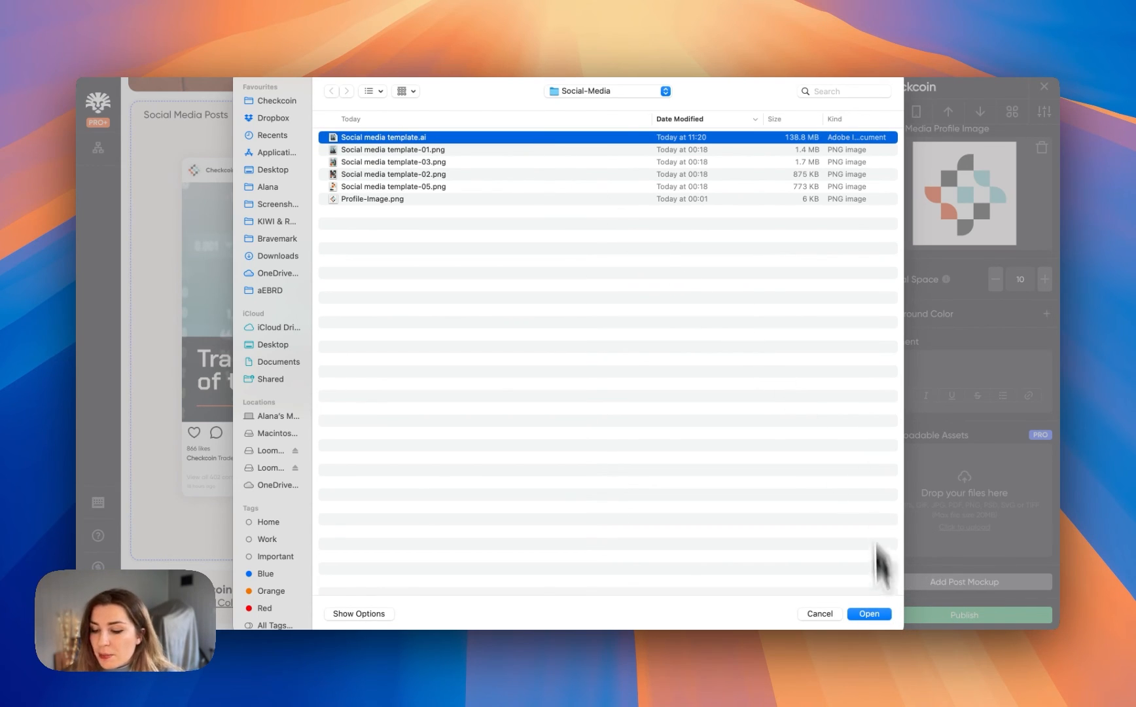
click(881, 617)
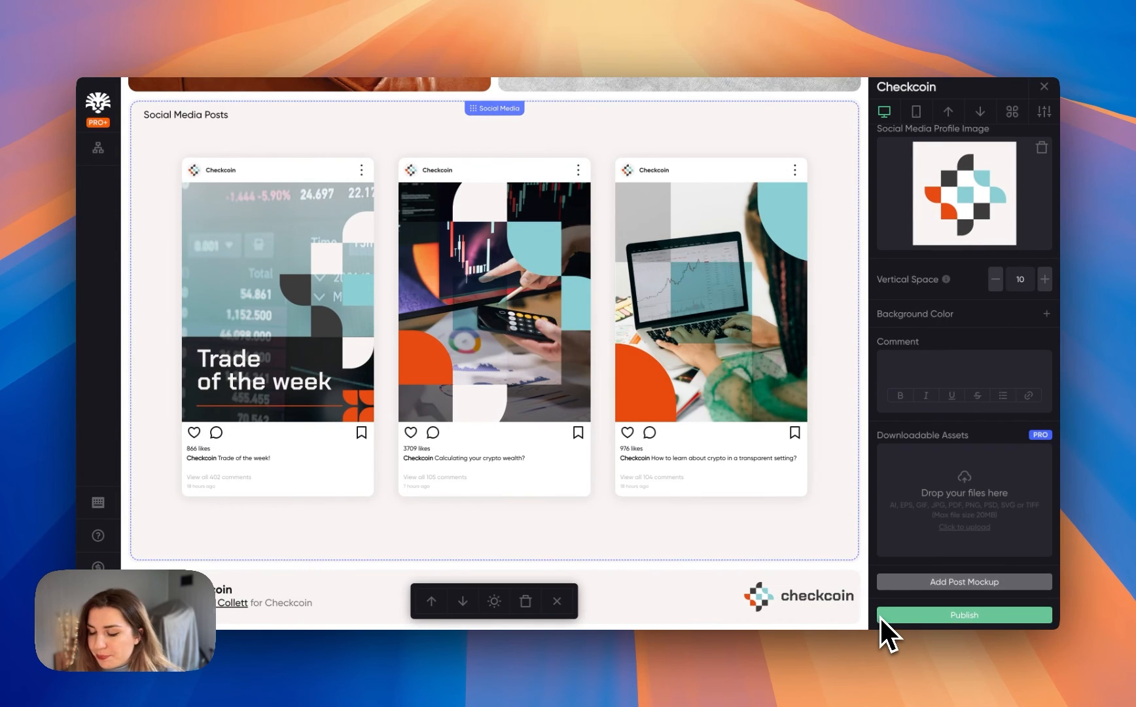
- Test the header navigation menu with its Colors link, check its PDF download entry, and open the guideline's general settings
scroll(837, 452, up, 15)
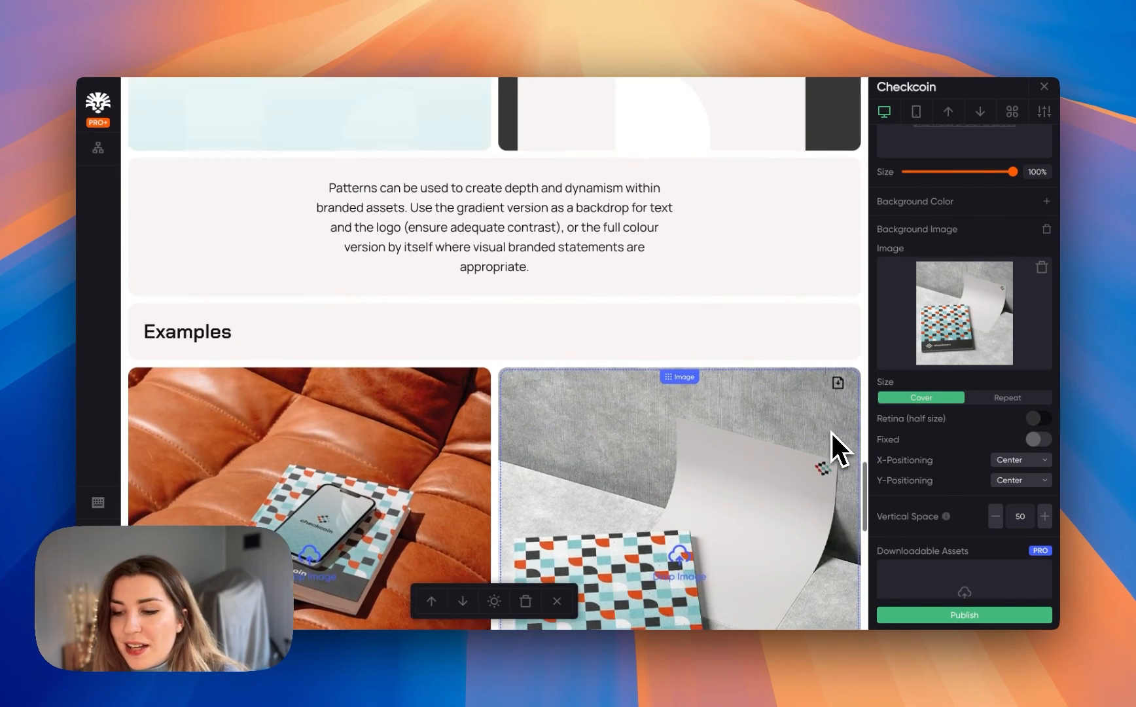
scroll(837, 451, up, 20)
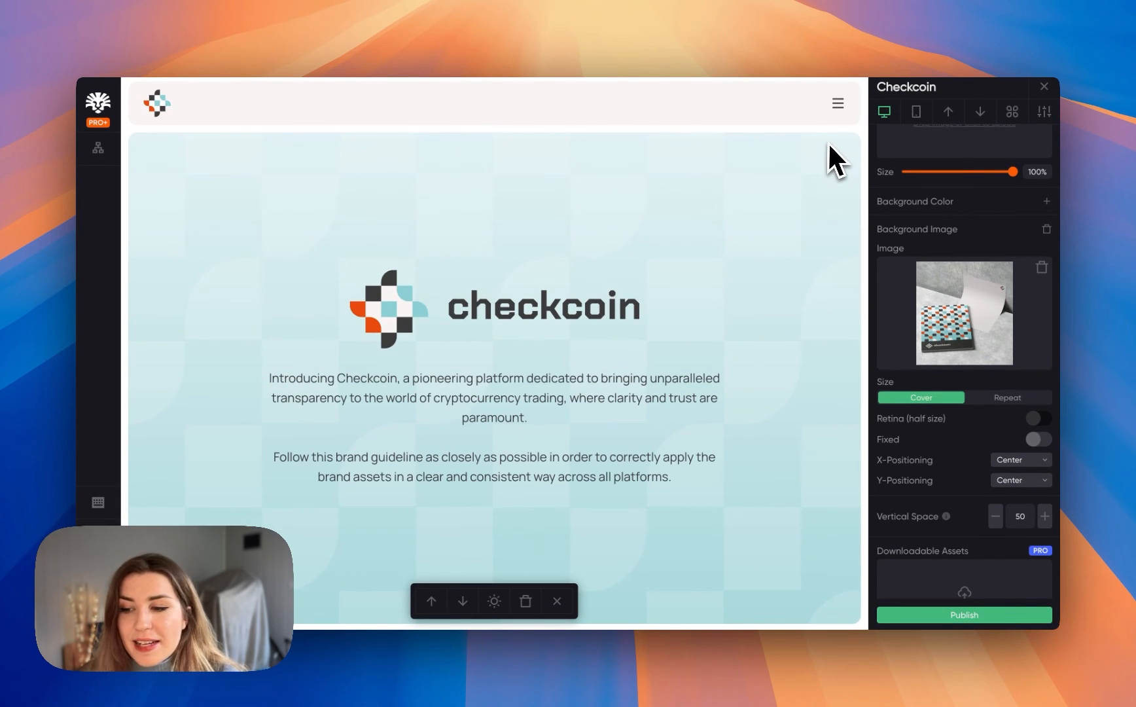
click(838, 104)
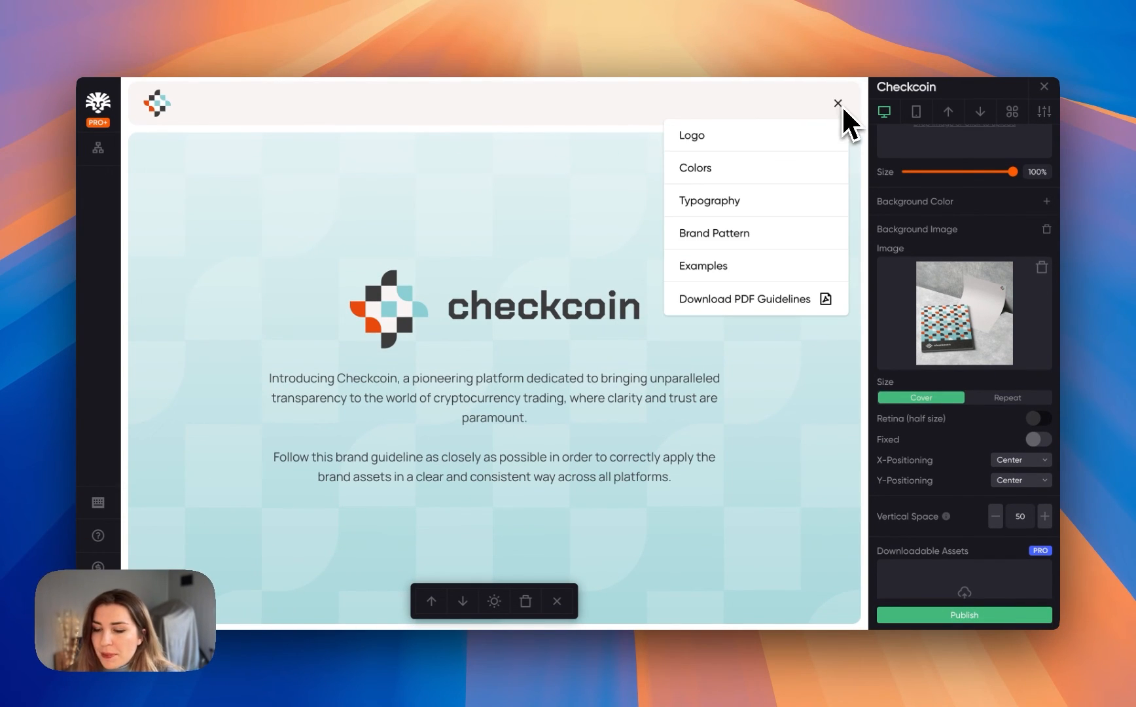
click(718, 169)
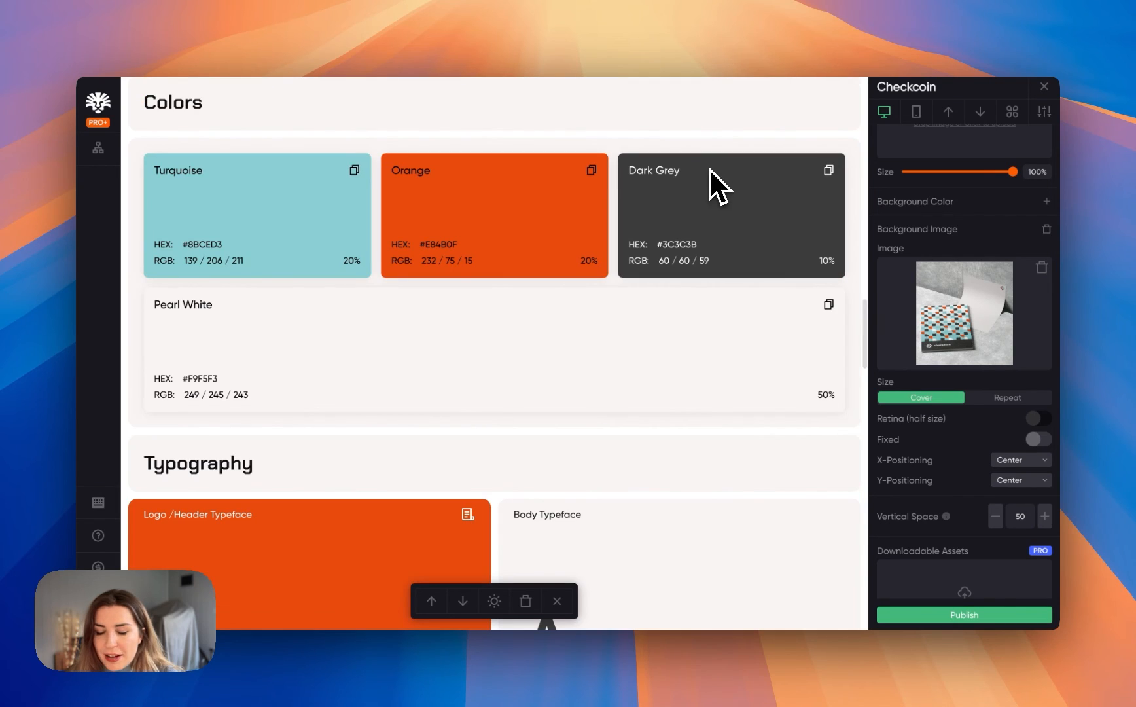
scroll(684, 184, up, 10)
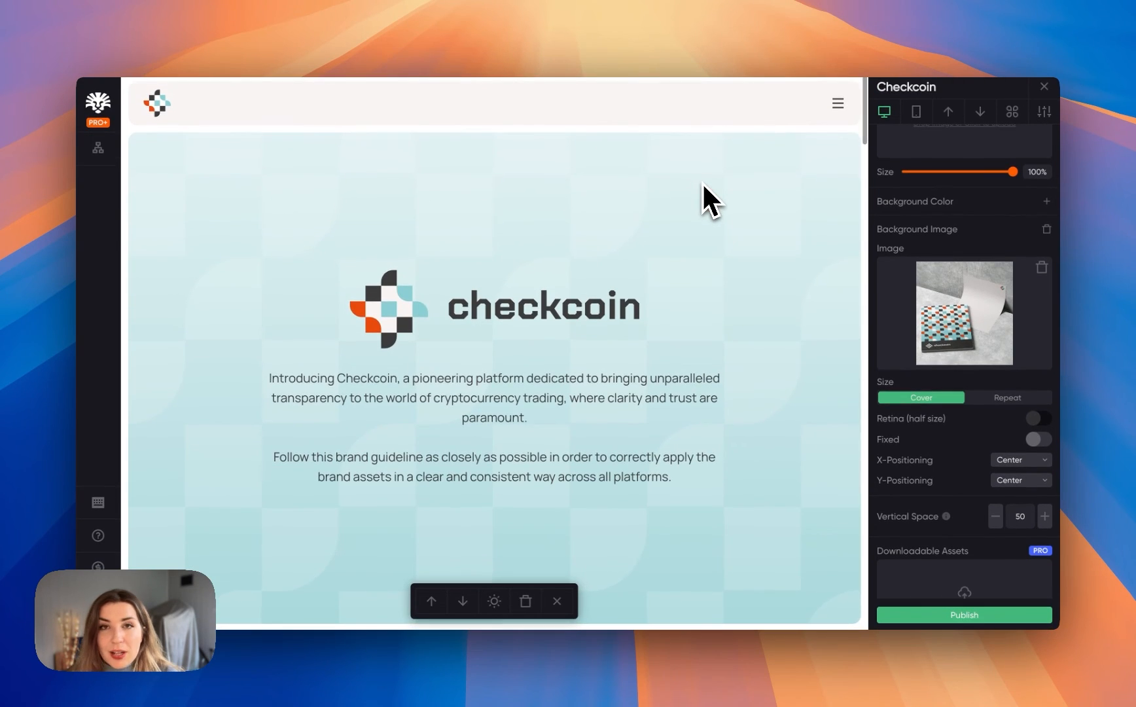
click(839, 104)
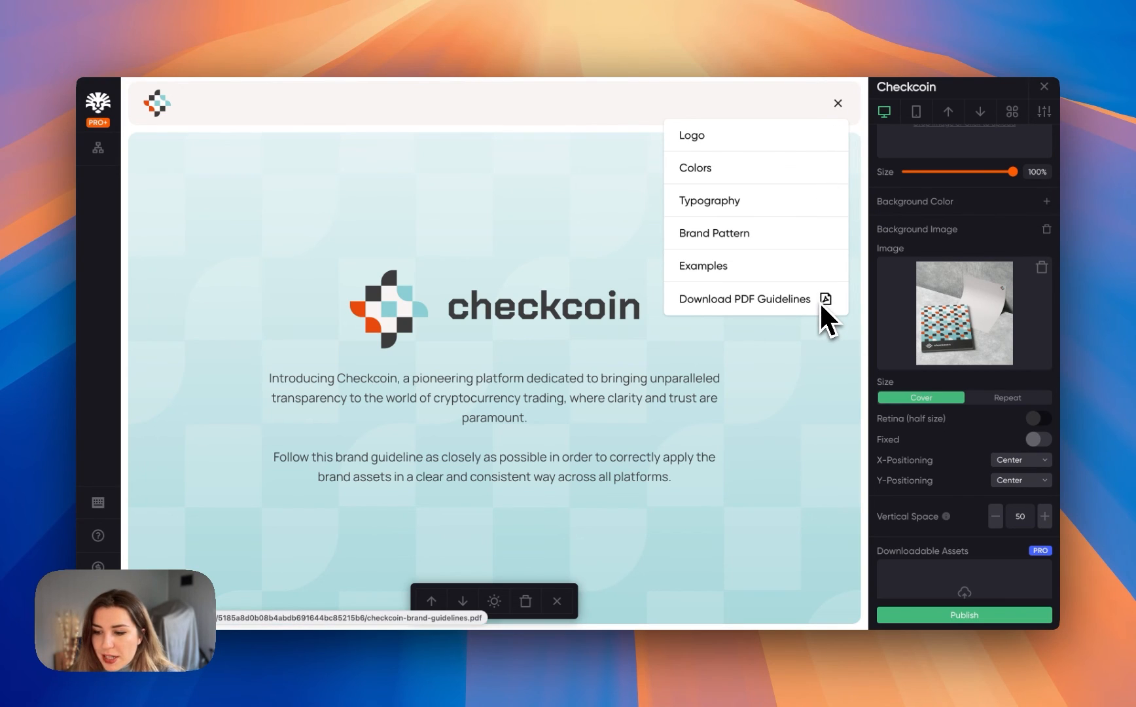
click(1044, 112)
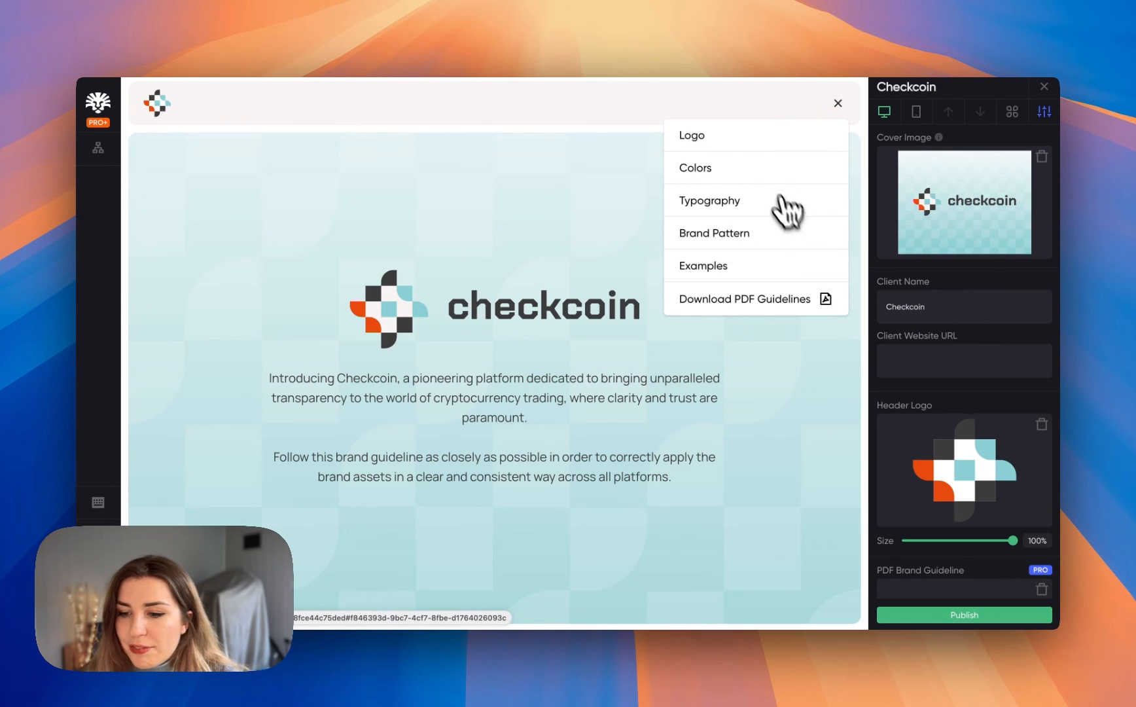
- Try hiding the Examples section title from the menu, check the header navigation list, and include the section in the menu again
click(752, 267)
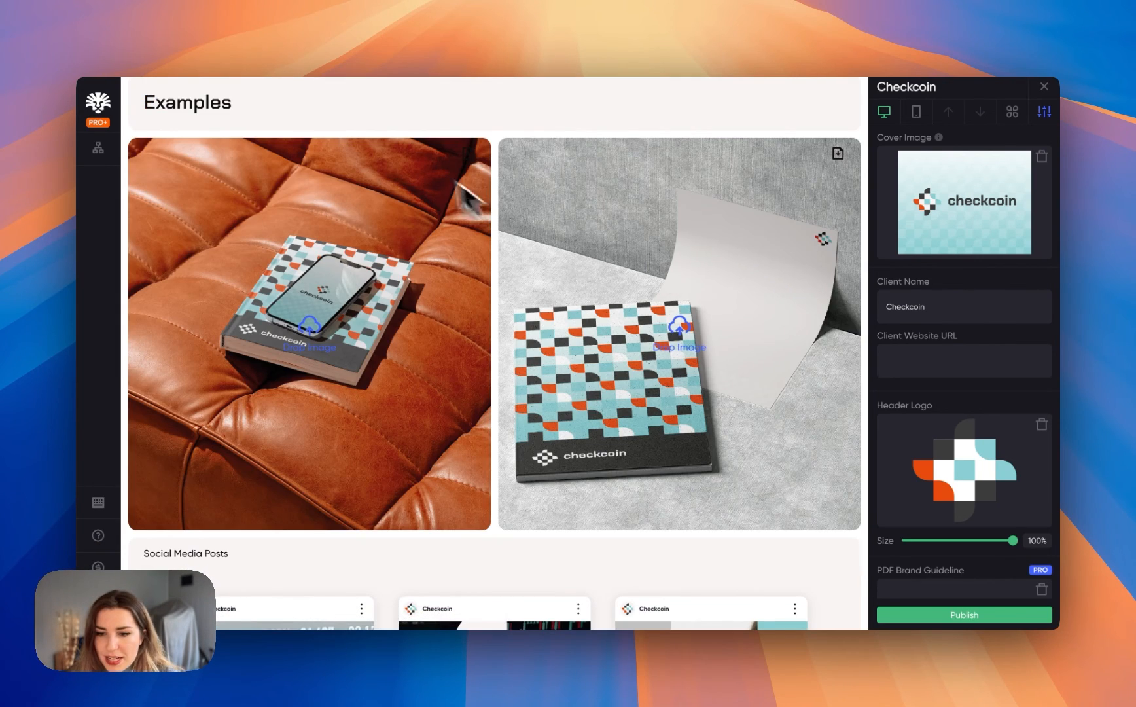
click(480, 108)
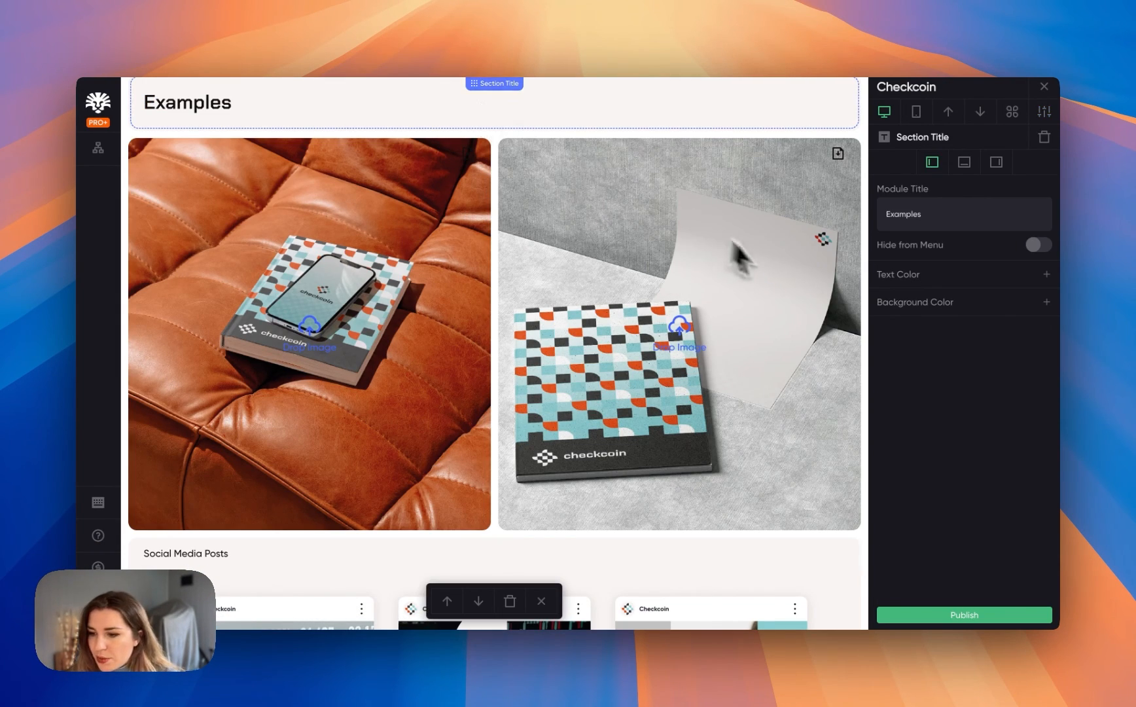
click(1040, 247)
scroll(723, 241, up, 10)
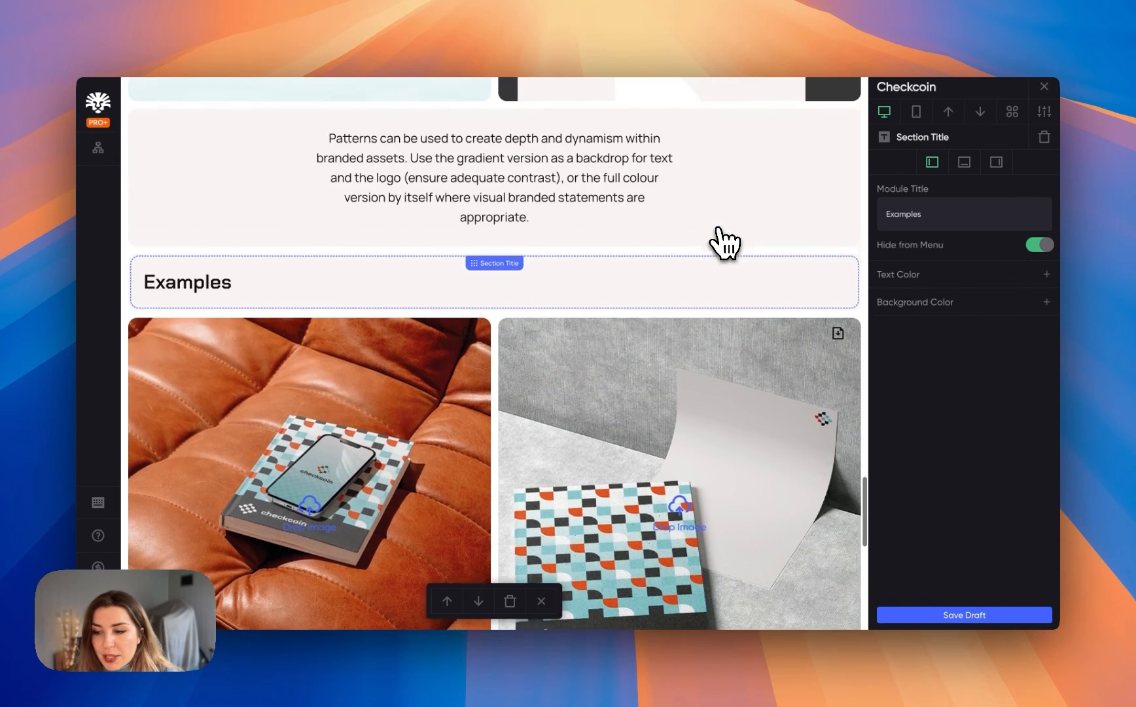
scroll(720, 229, up, 10)
click(837, 104)
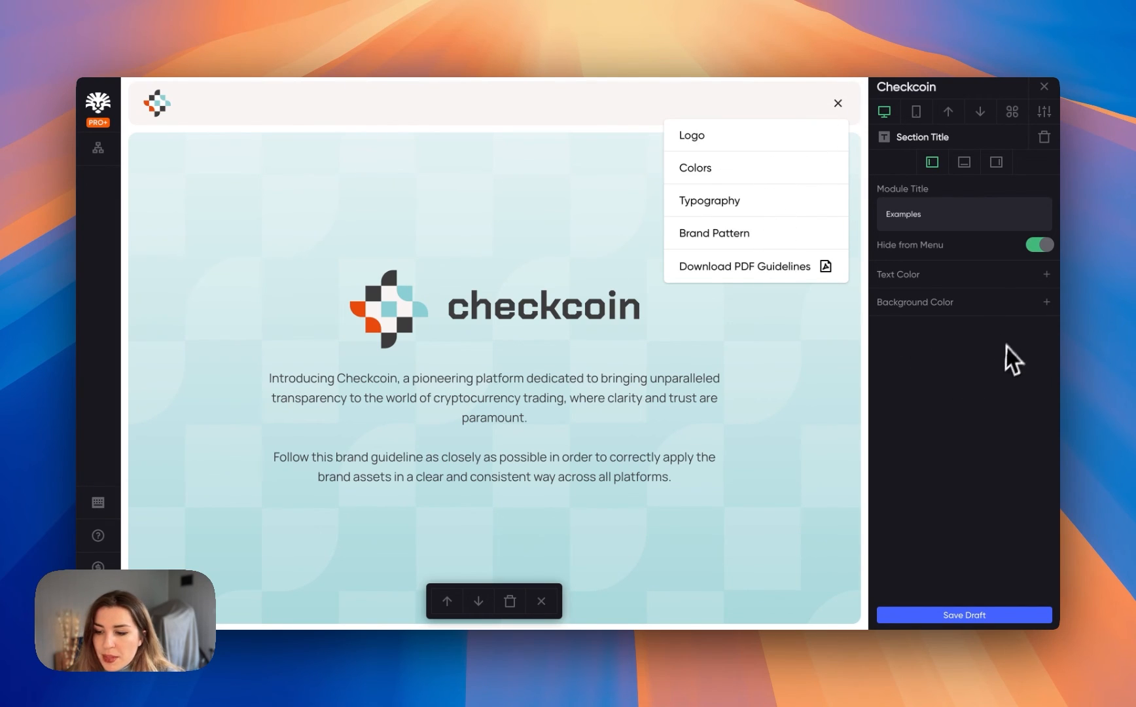
click(1039, 248)
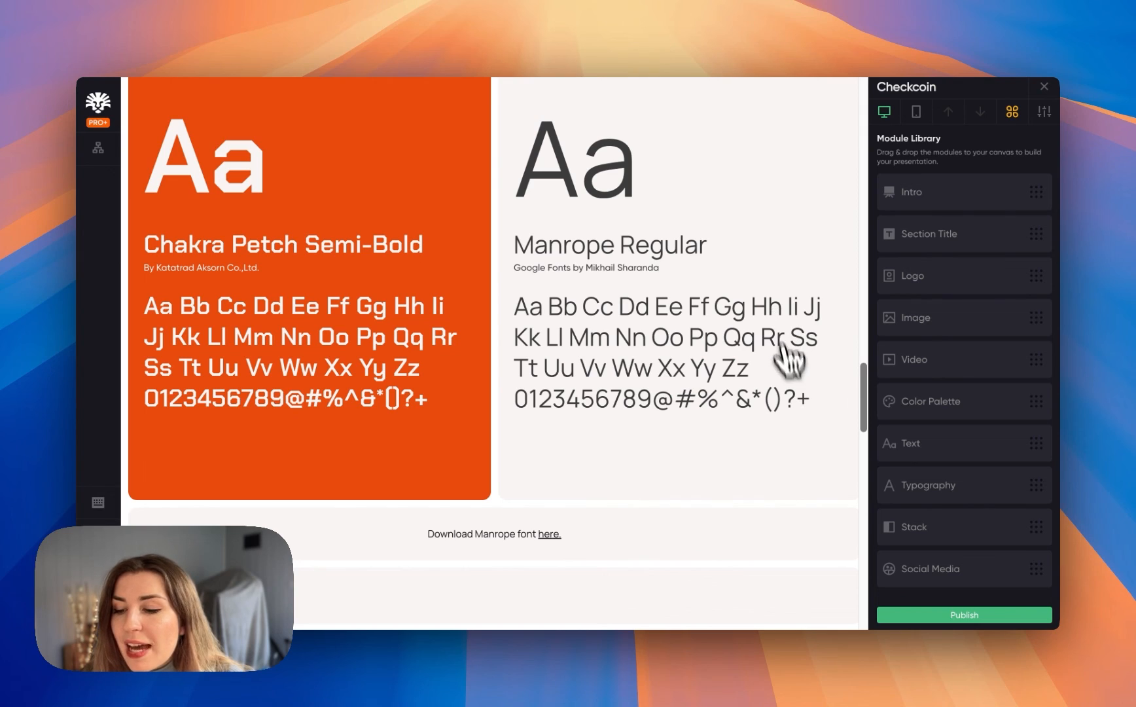
- Add a Video module below the Social Media Posts module and embed the copied Loom video URL in it
scroll(792, 320, down, 5)
scroll(792, 321, down, 15)
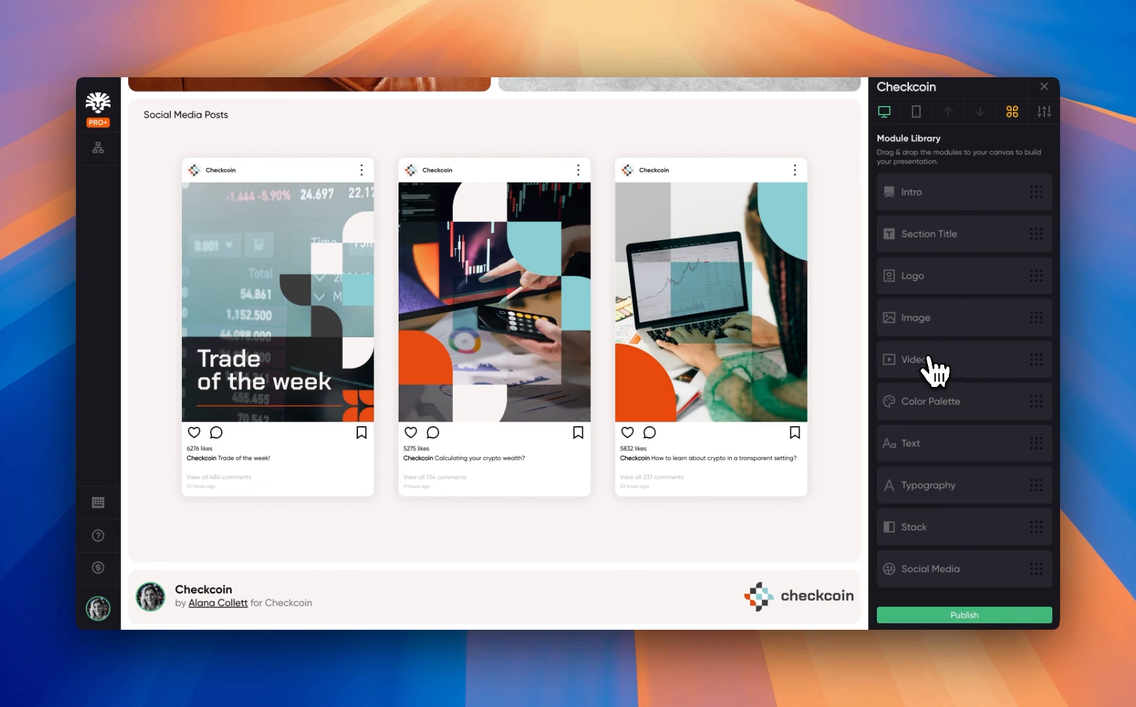
scroll(975, 523, down, 1)
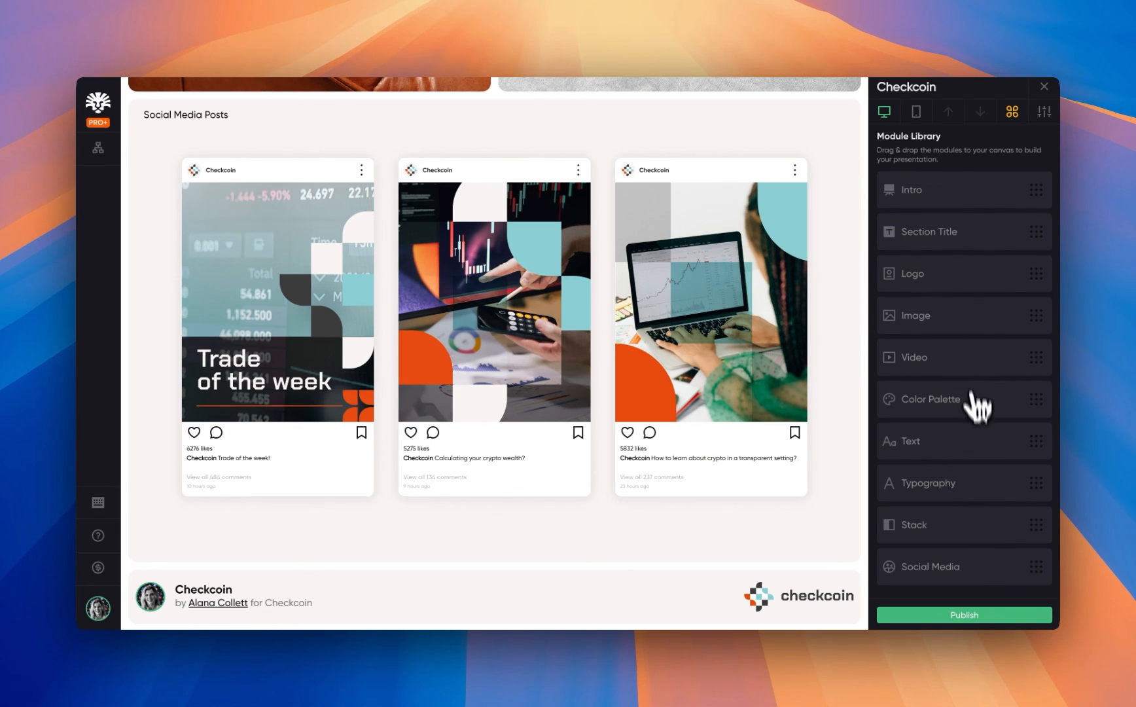
drag(970, 366, 563, 529)
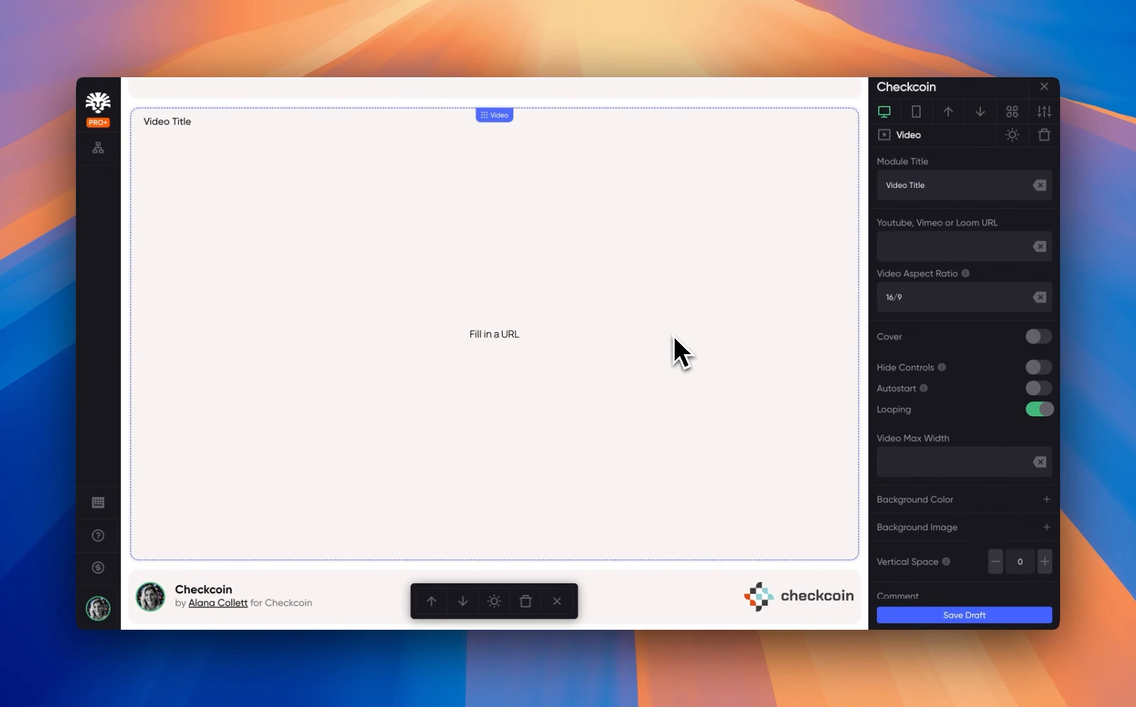
click(924, 247)
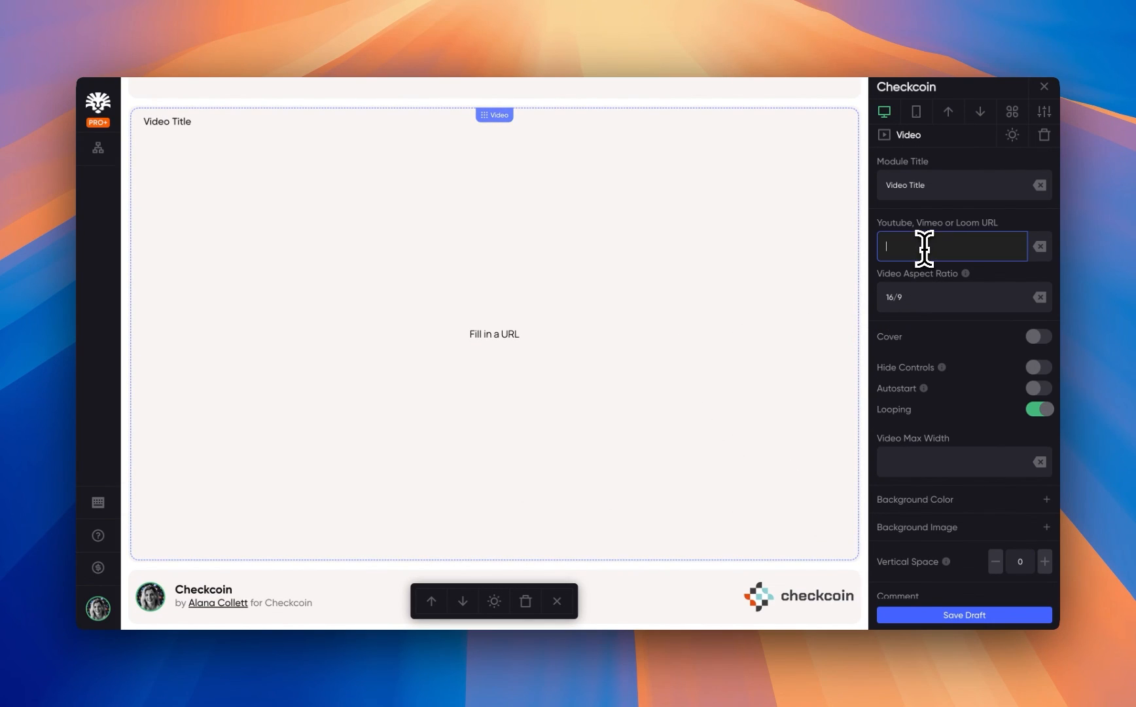
key(super+v)
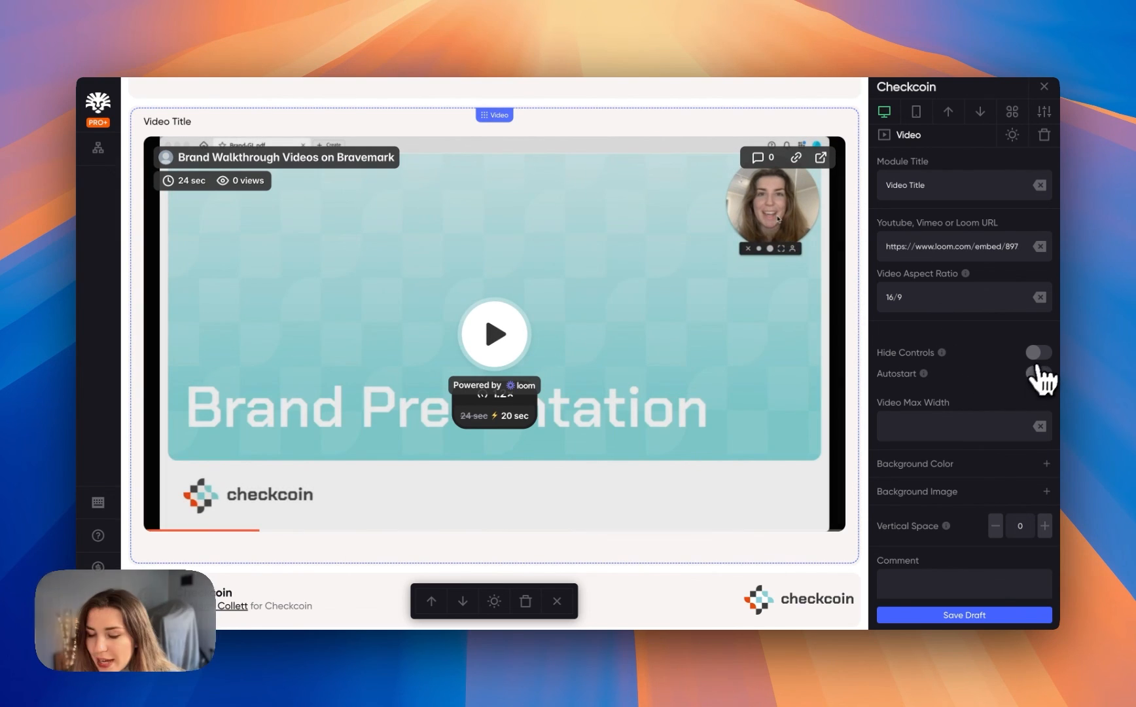
- Try the Hide Controls and Autostart options on the embedded video and switch both off again
click(1043, 354)
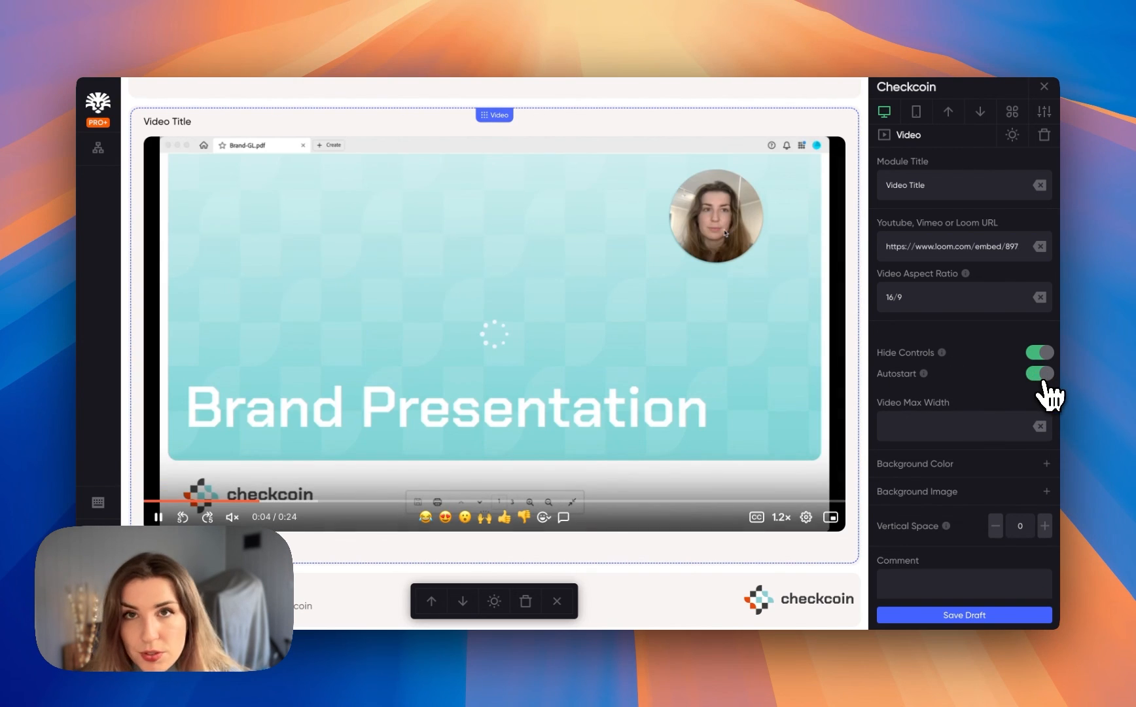
click(1040, 374)
click(1041, 352)
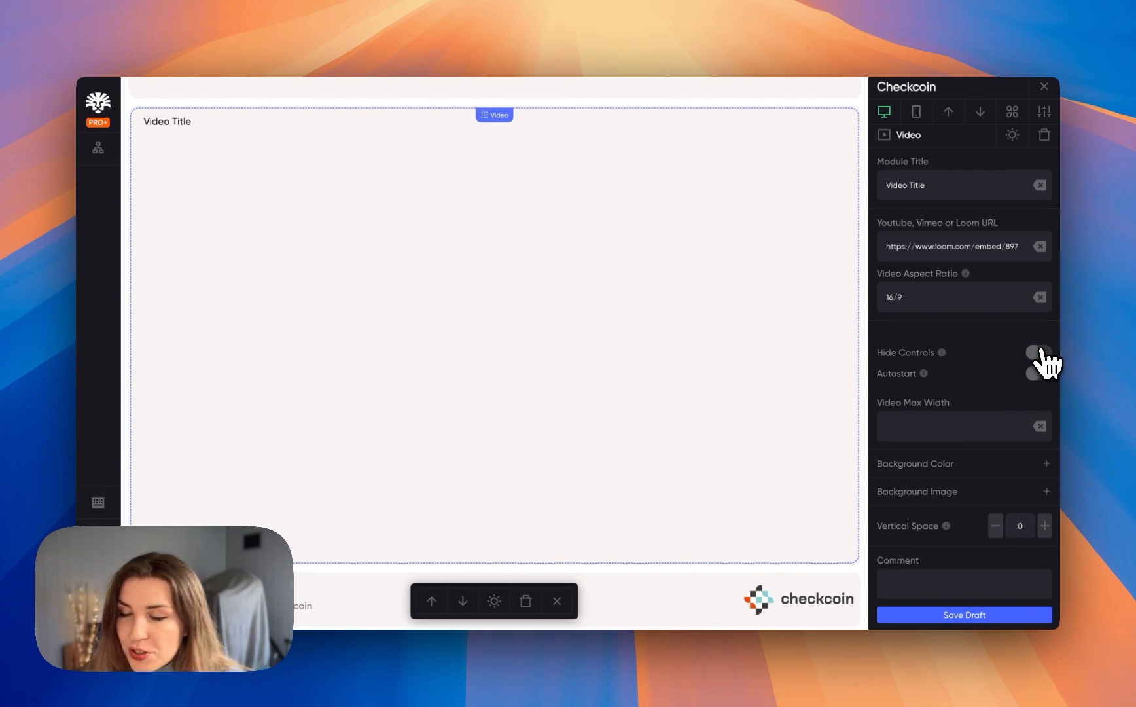
- Try a video max width of 50% and settle on 80%
scroll(992, 458, down, 2)
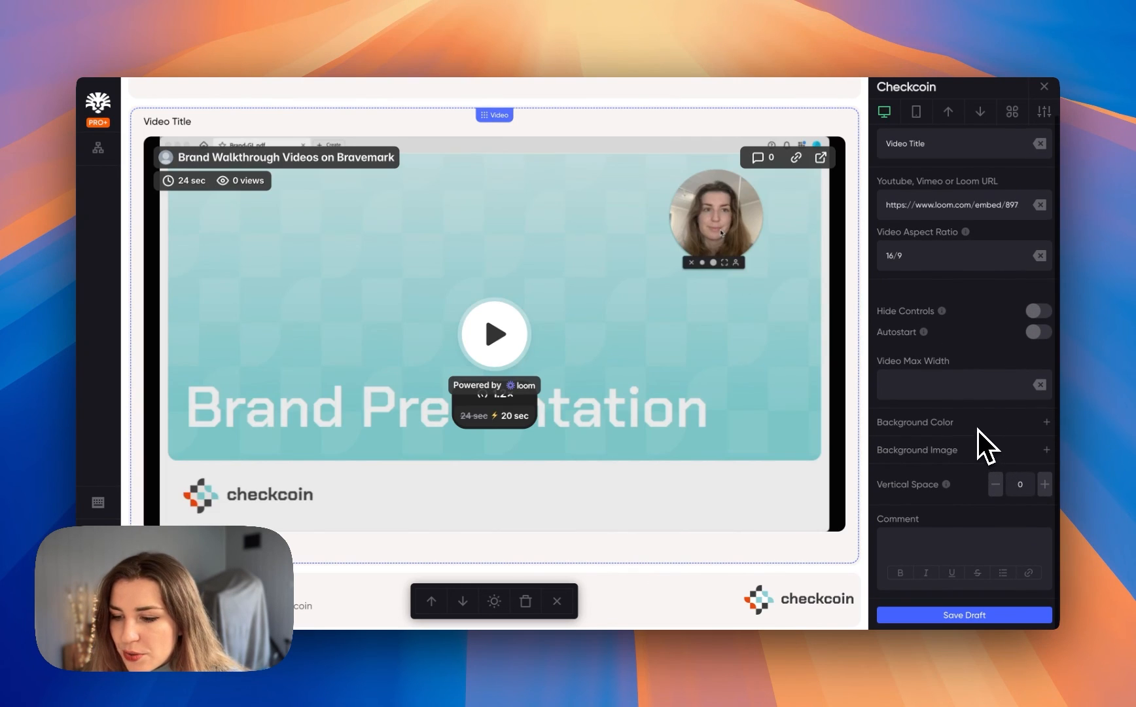
click(964, 385)
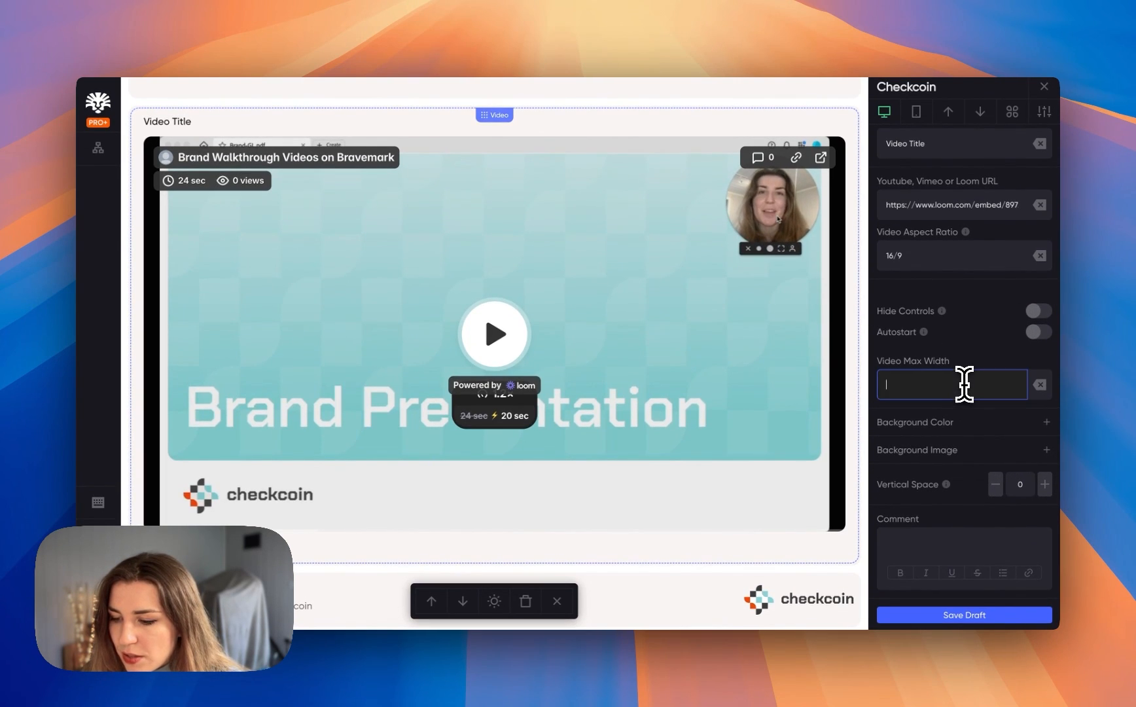
text(50%)
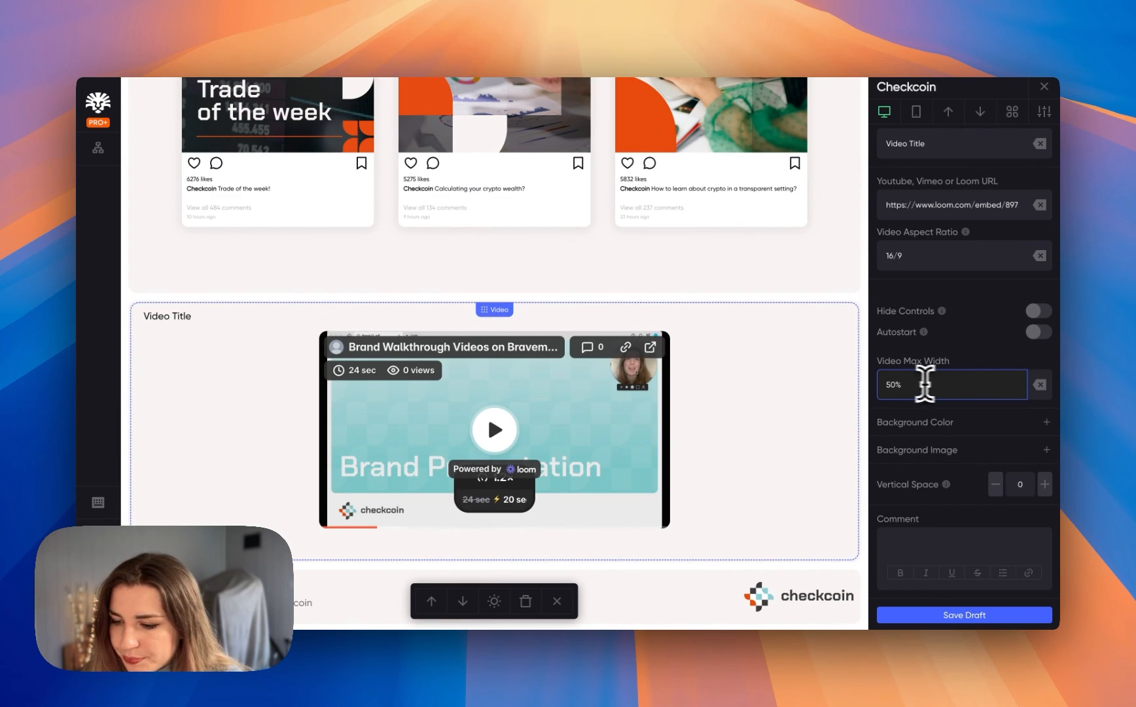
click(892, 385)
key(BackSpace)
text(8)
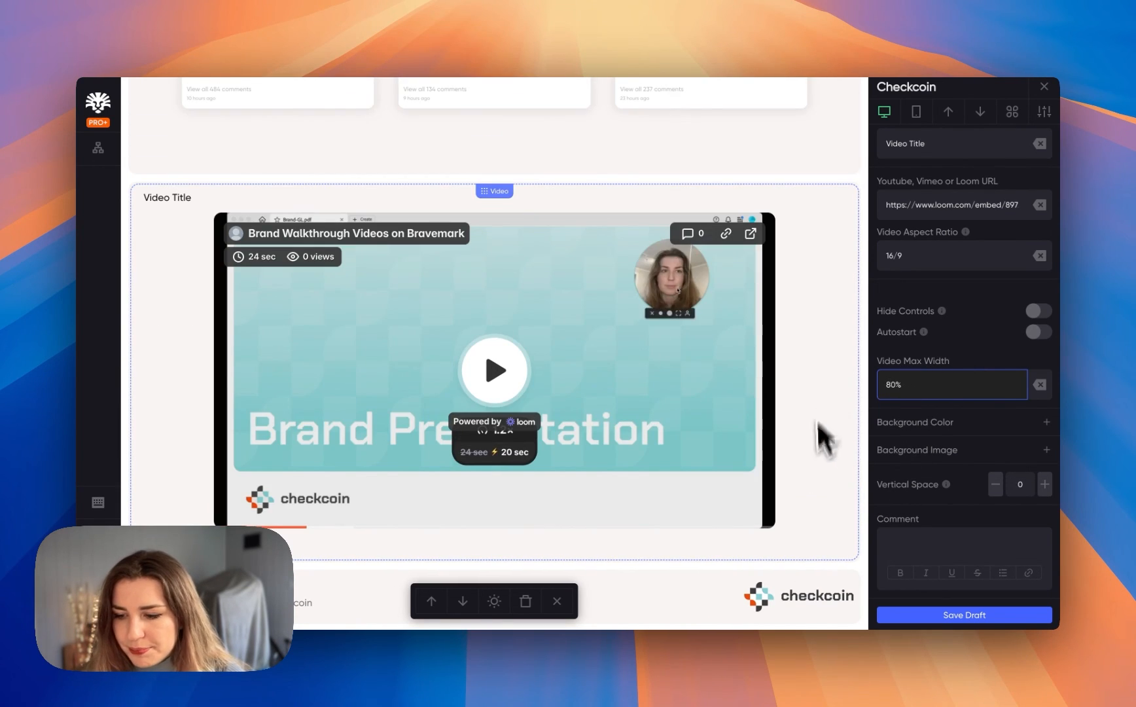
- Give the Video module a background image using Brand gradient.png from the Pattern folder
click(1046, 450)
click(962, 529)
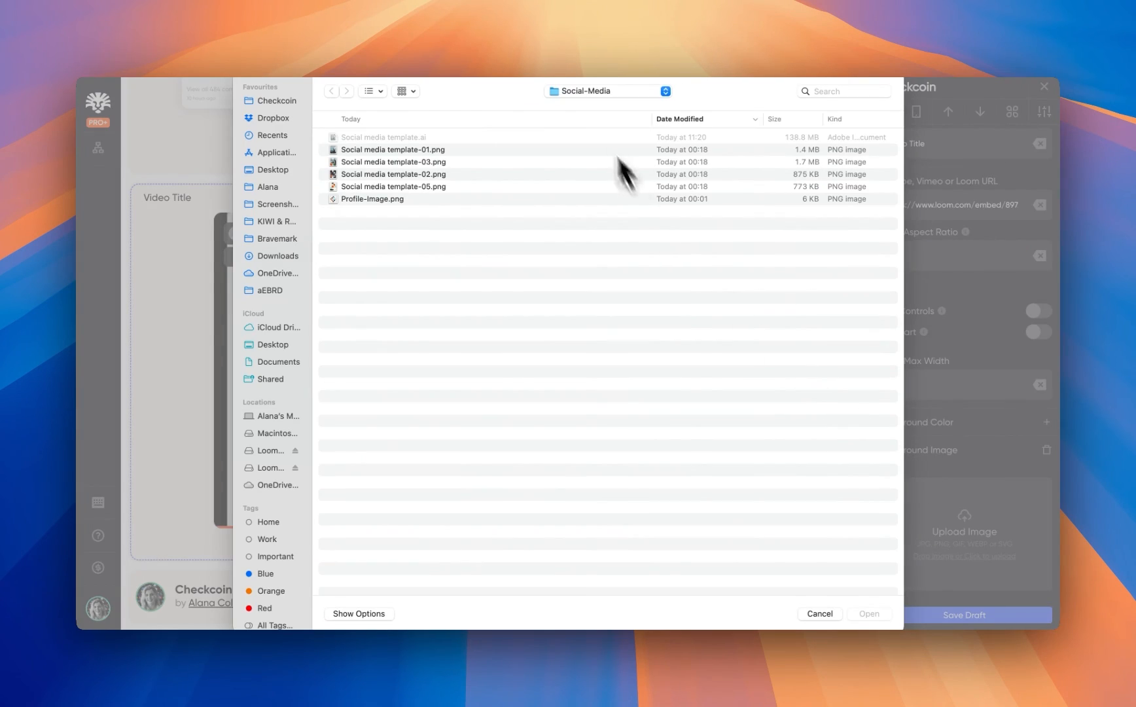
click(607, 92)
click(592, 108)
double_click(423, 189)
click(398, 138)
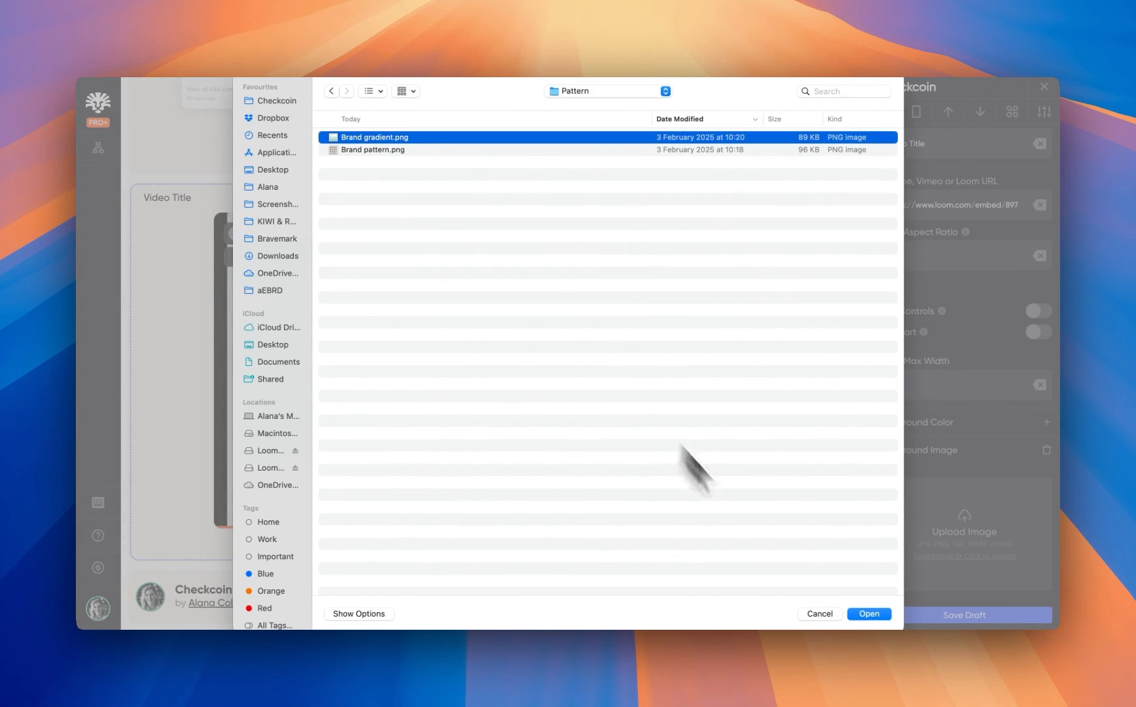
click(869, 614)
scroll(932, 532, down, 3)
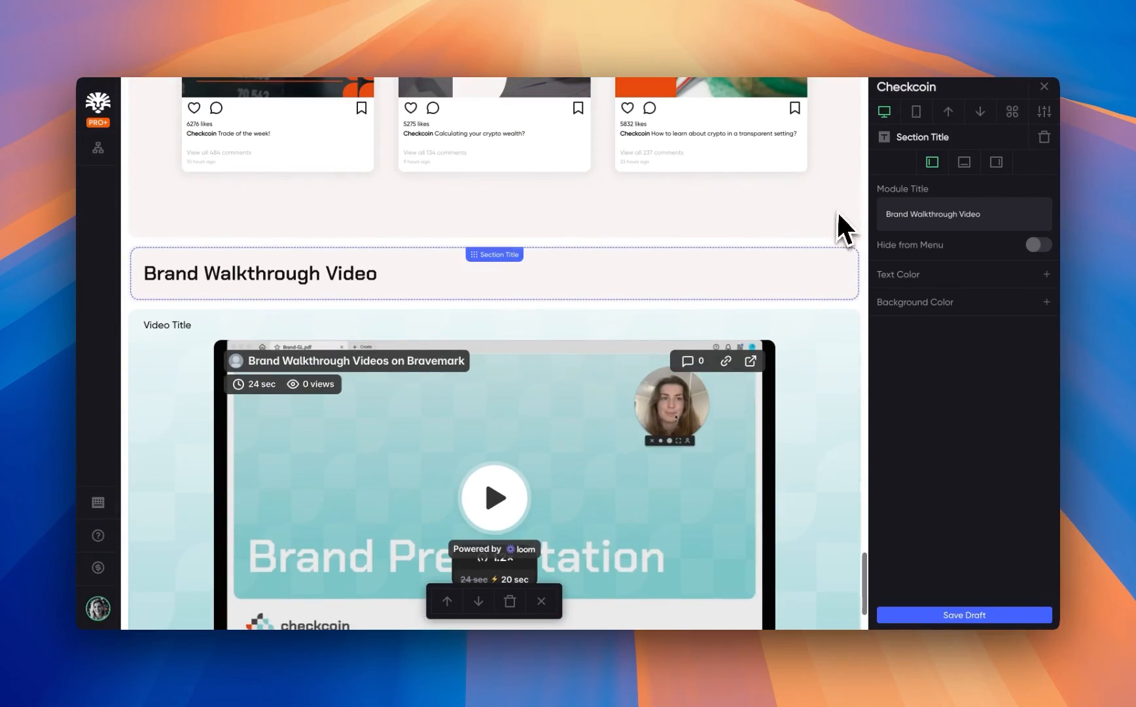
- Save the guideline draft and proceed to publish the brand page with the Portfolio option
scroll(754, 203, up, 3)
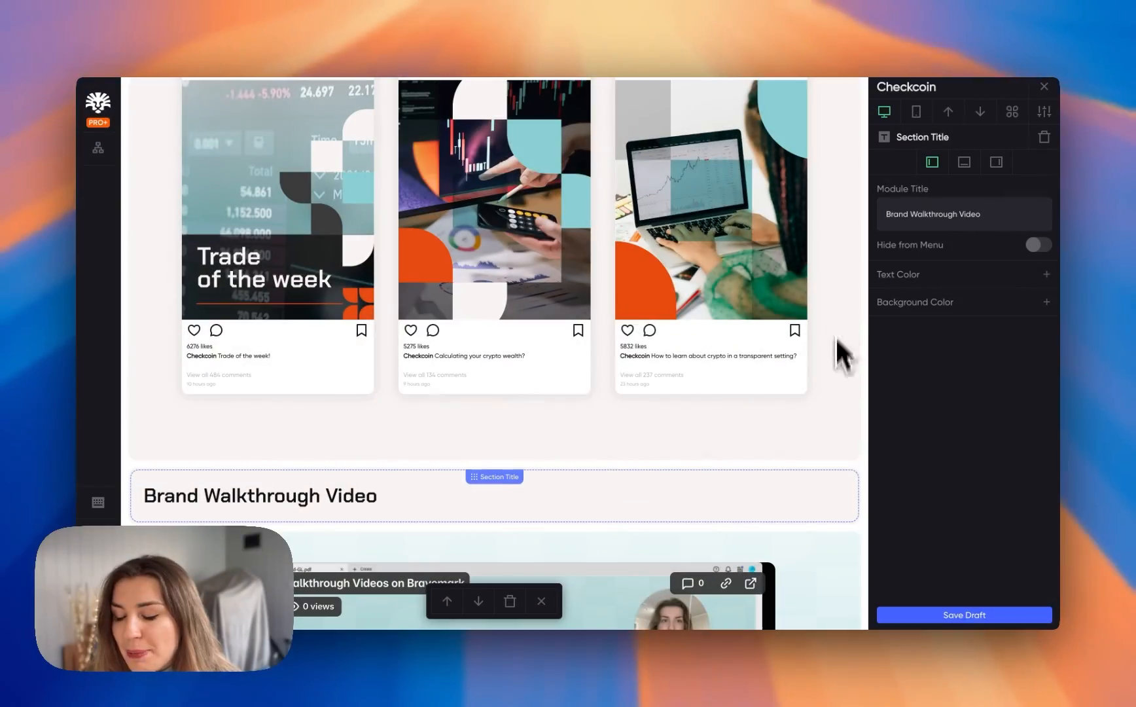
scroll(829, 432, up, 10)
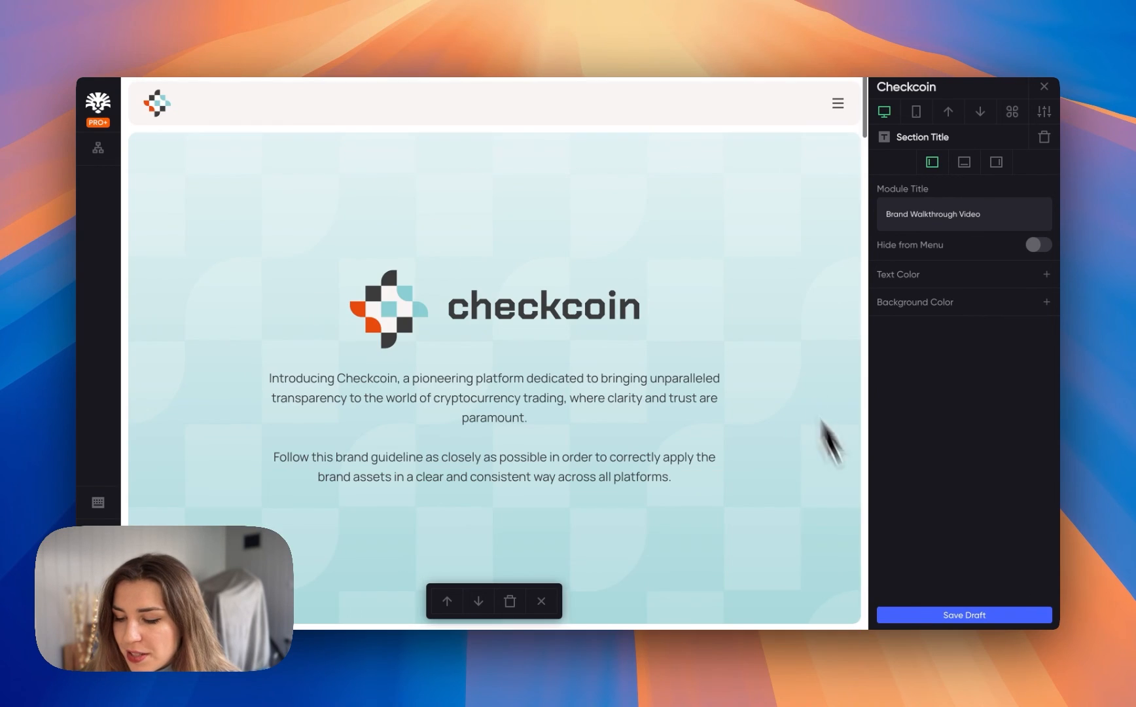
click(969, 615)
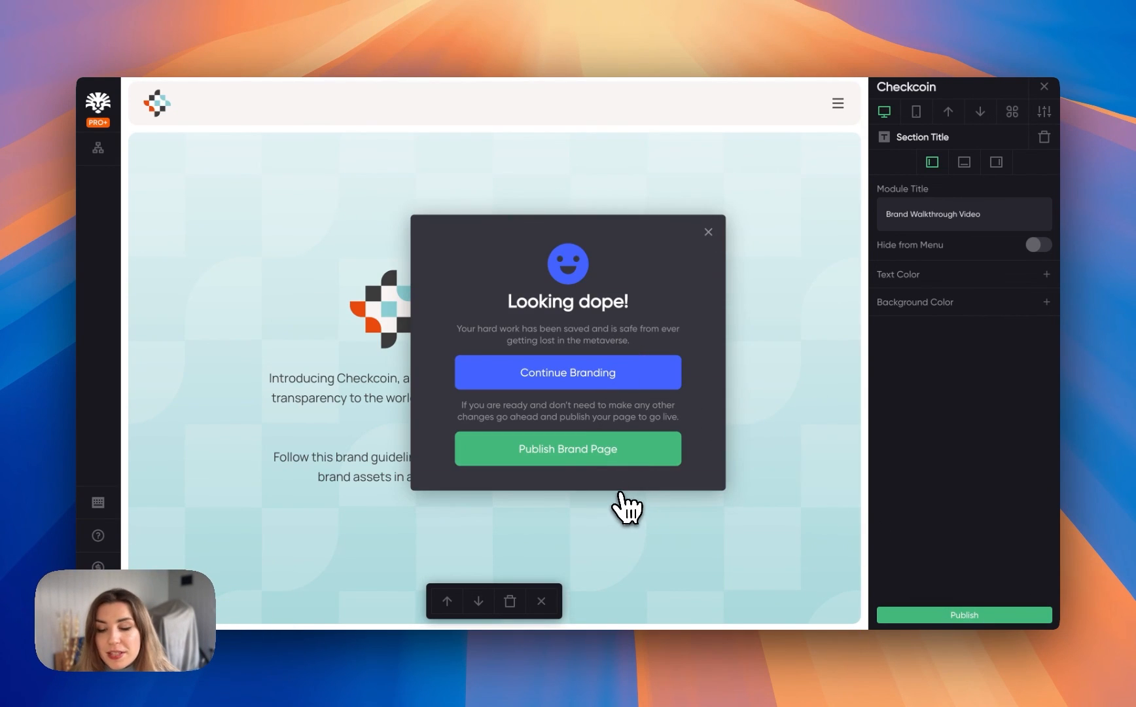
click(607, 458)
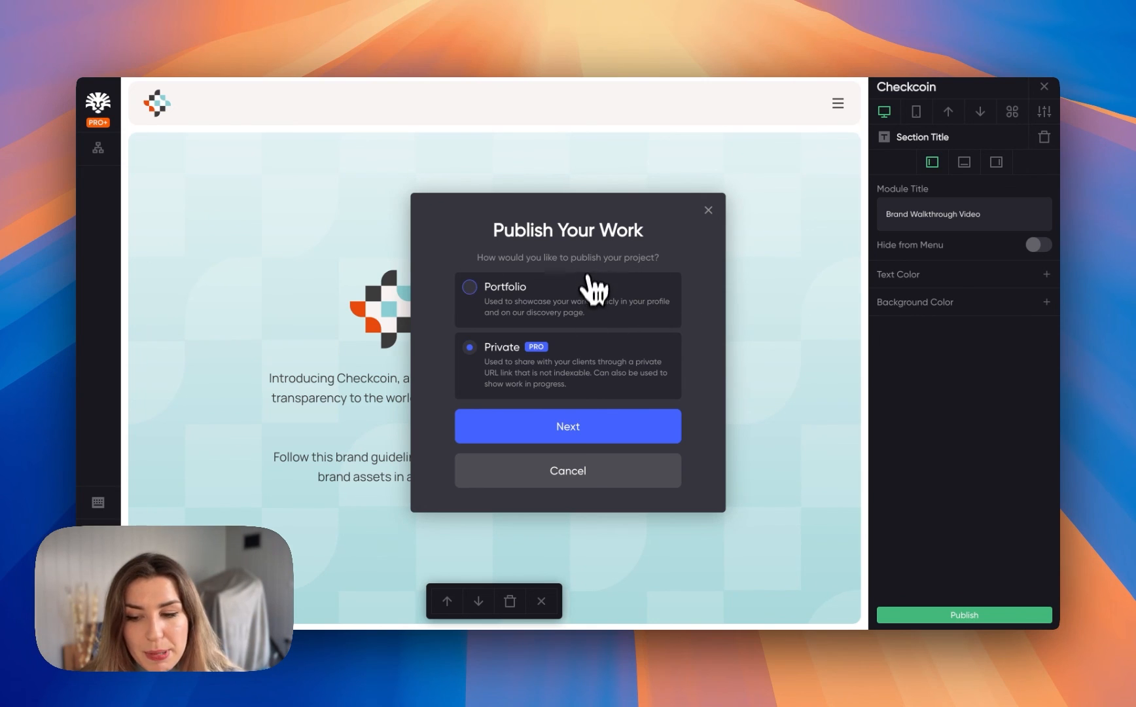
click(587, 290)
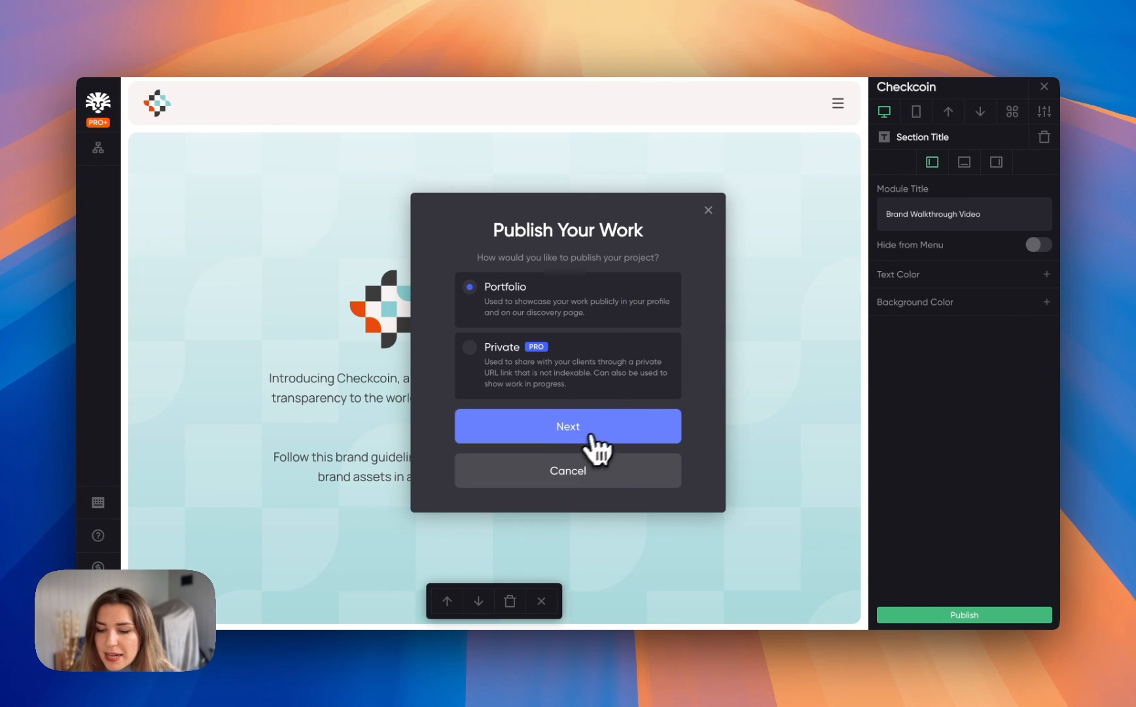
click(612, 431)
- Publish the brand page to the portfolio under the URL path checkcoin-brand and copy its link
click(571, 330)
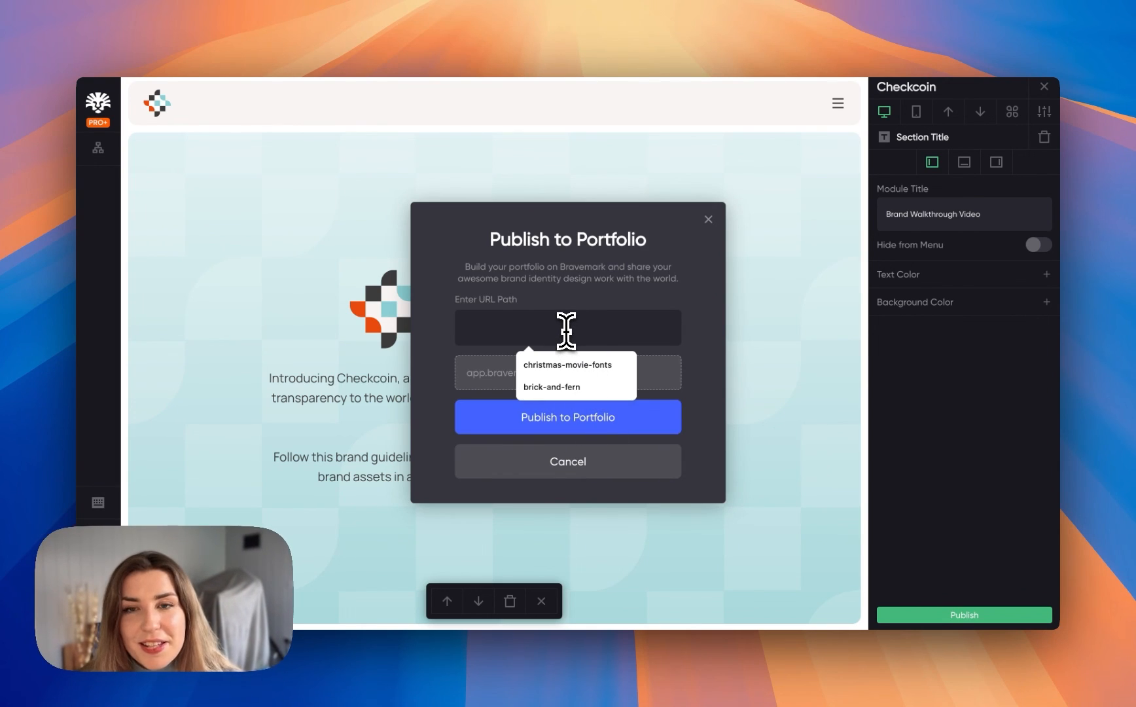
text(chec)
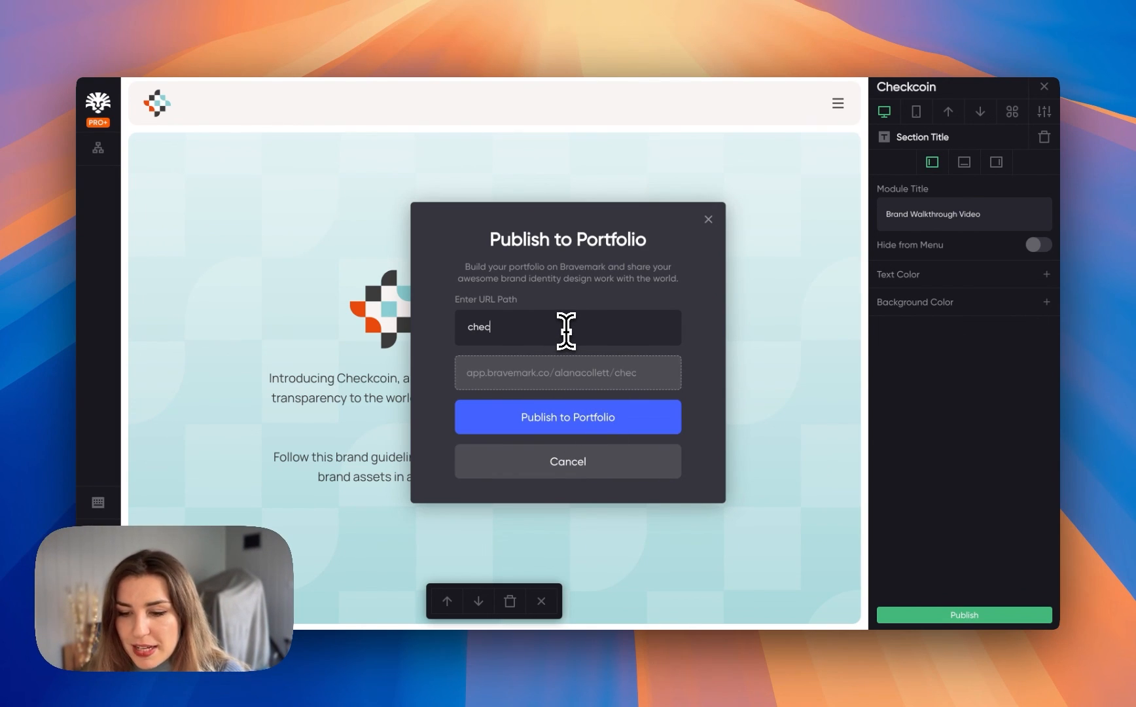
text(kcoin-)
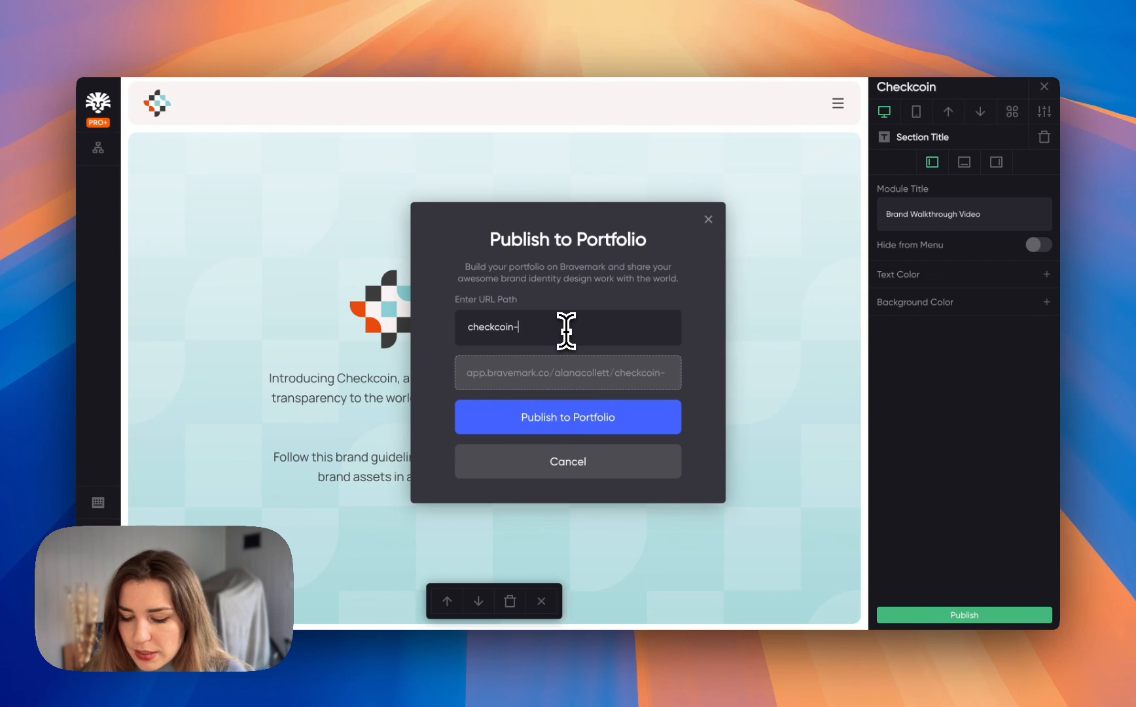
text(brand)
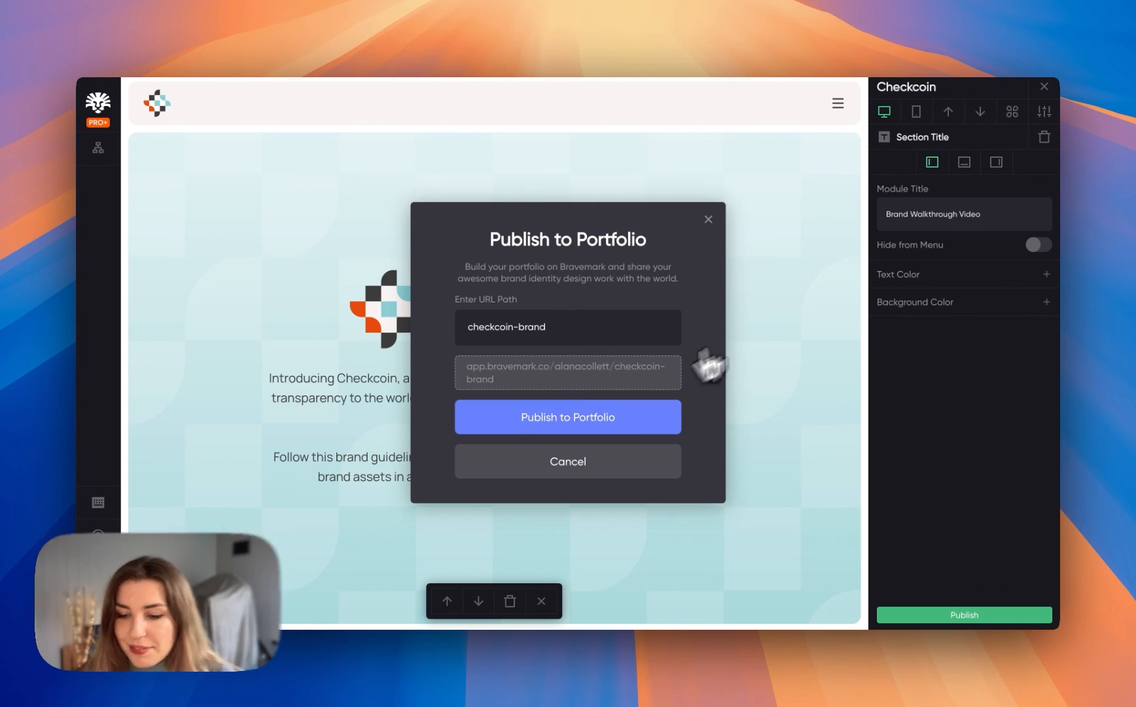
click(592, 426)
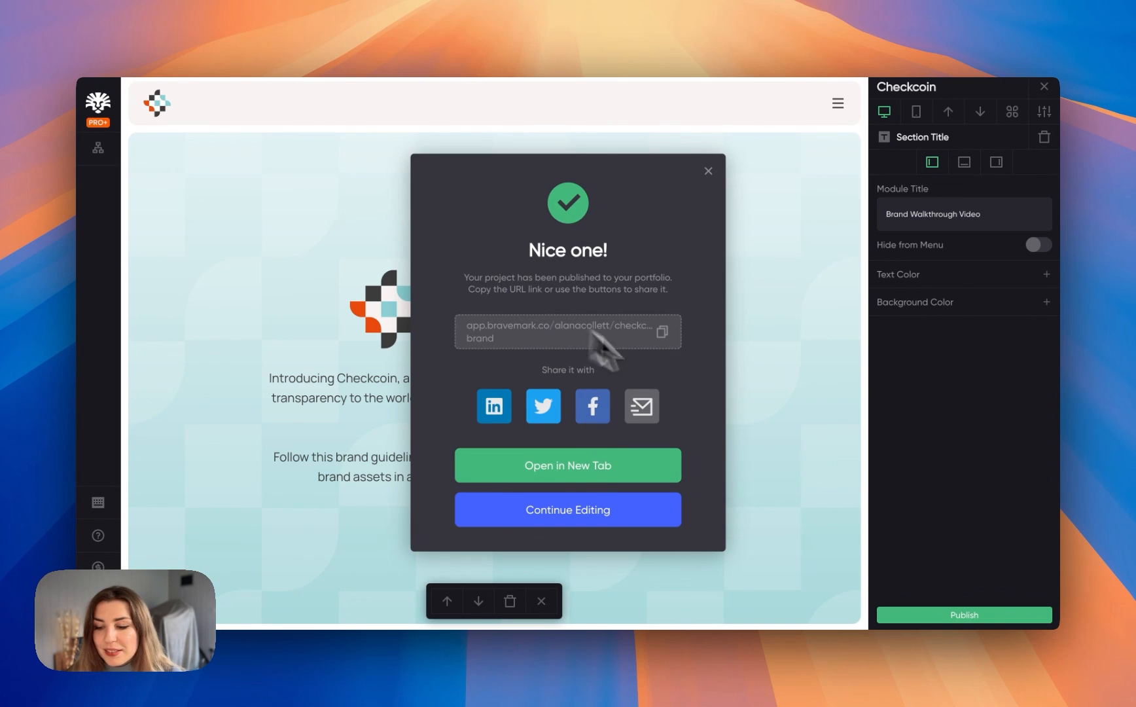
click(663, 332)
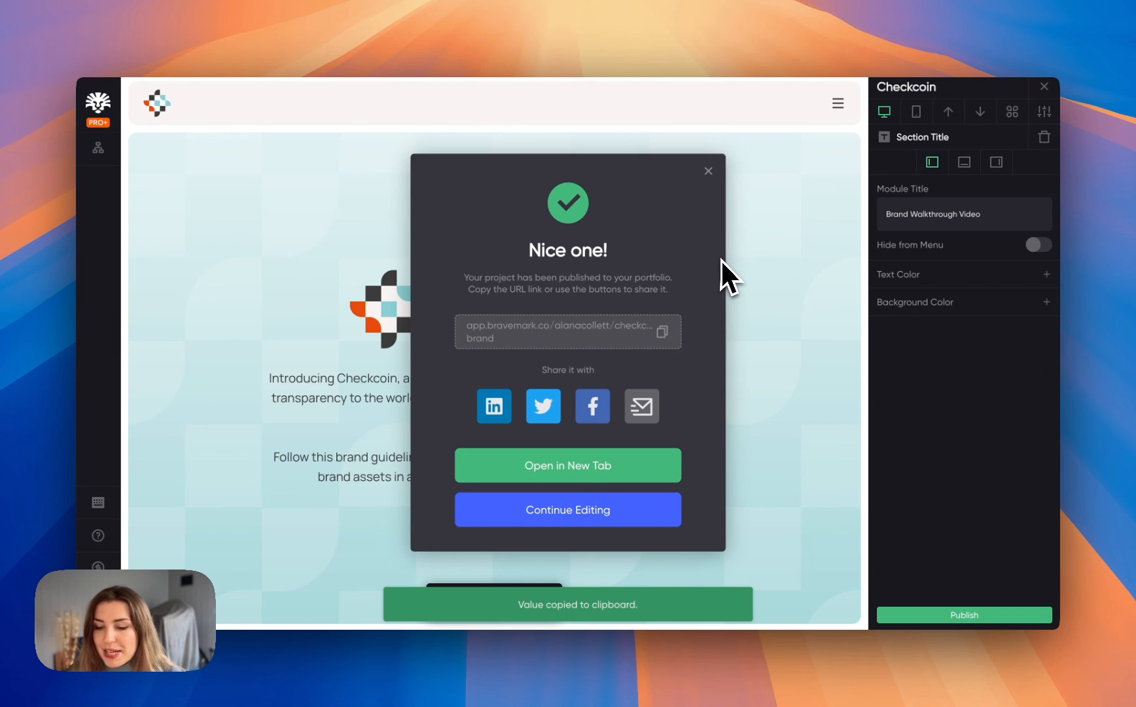
- Open the published page in a new tab and review it from the Logo section through to Colors using its navigation menu
click(620, 466)
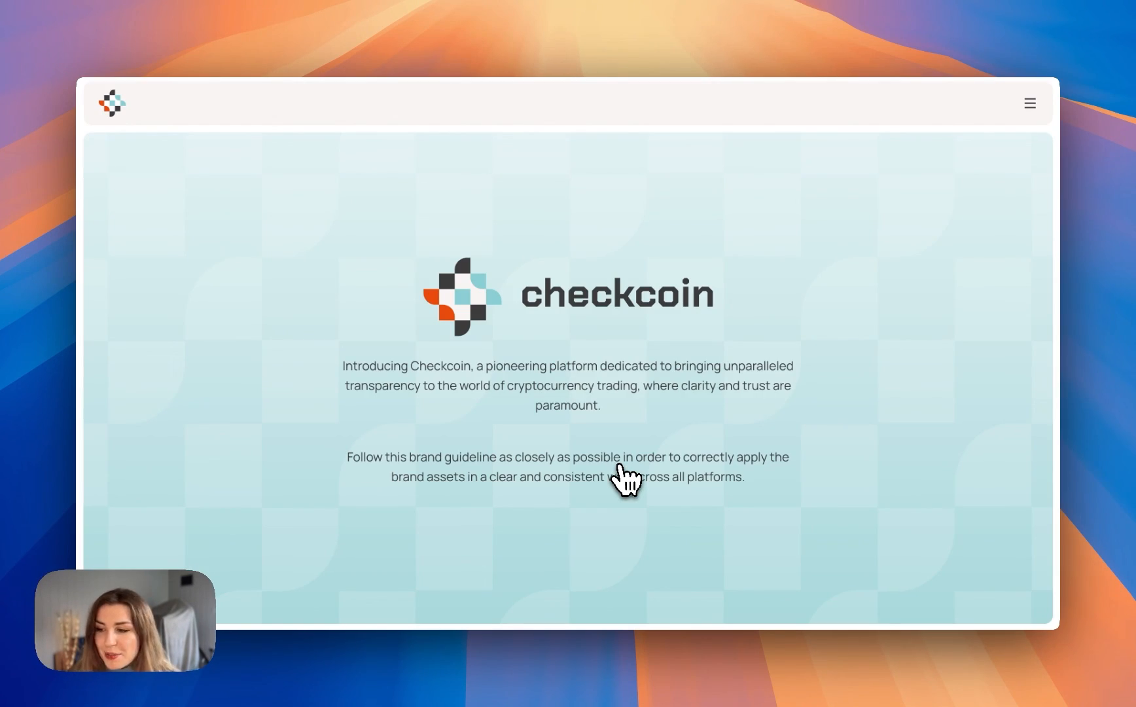
click(1029, 104)
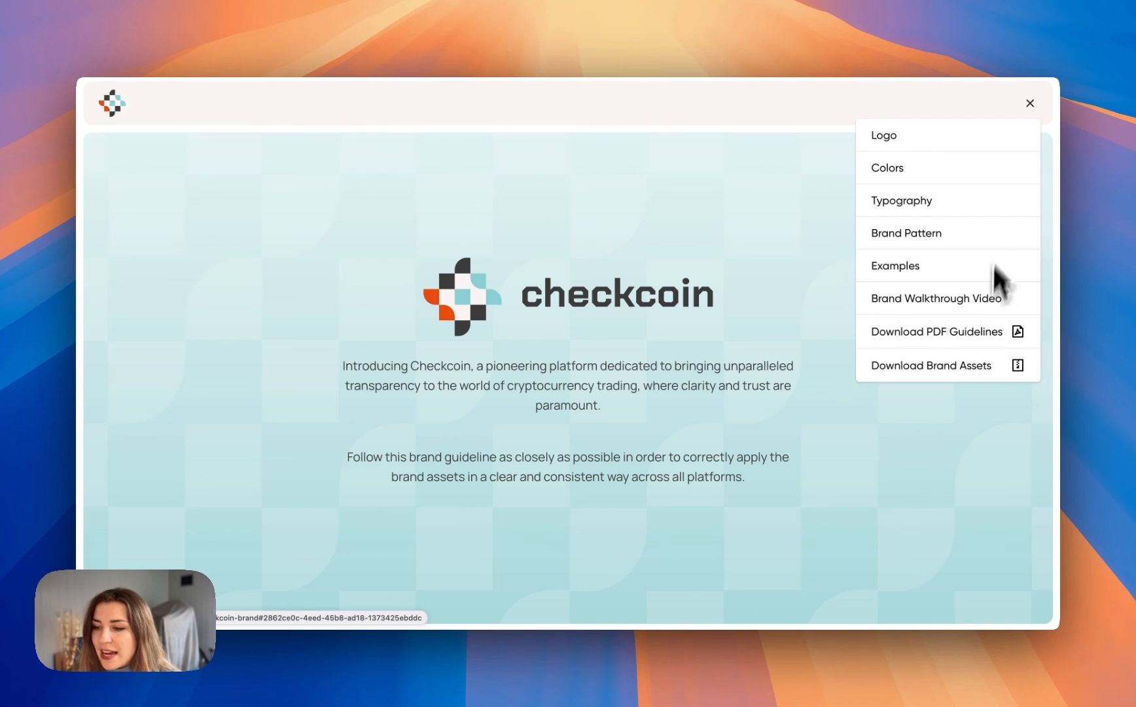
click(976, 137)
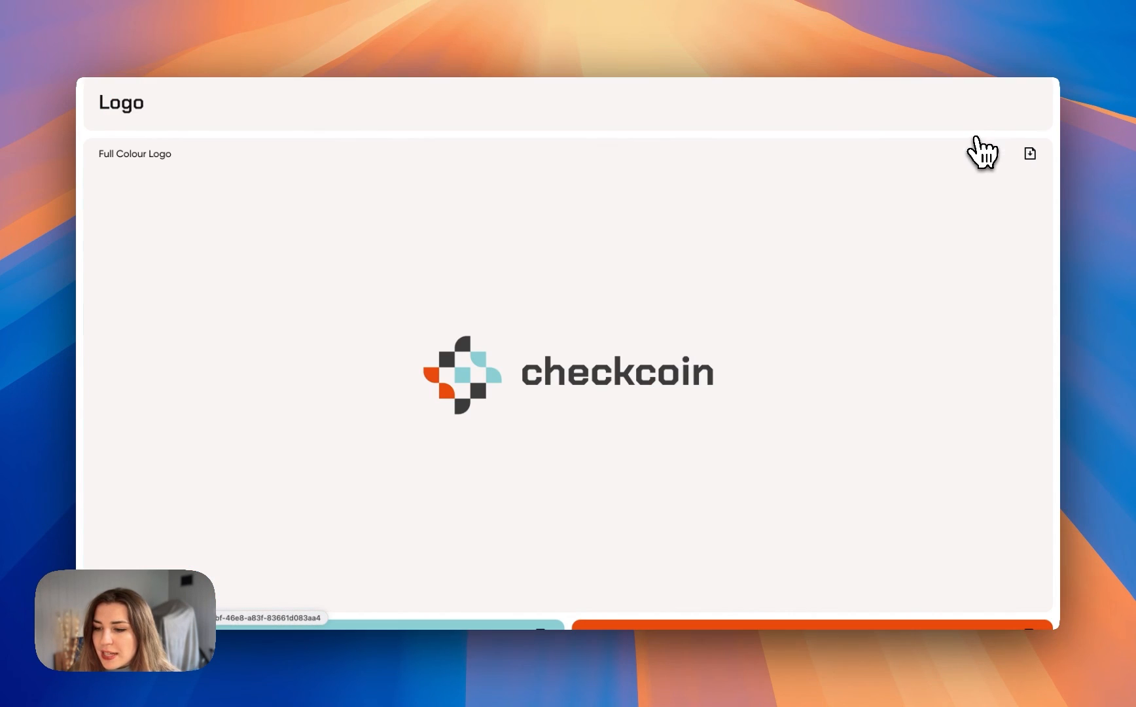
scroll(899, 375, down, 10)
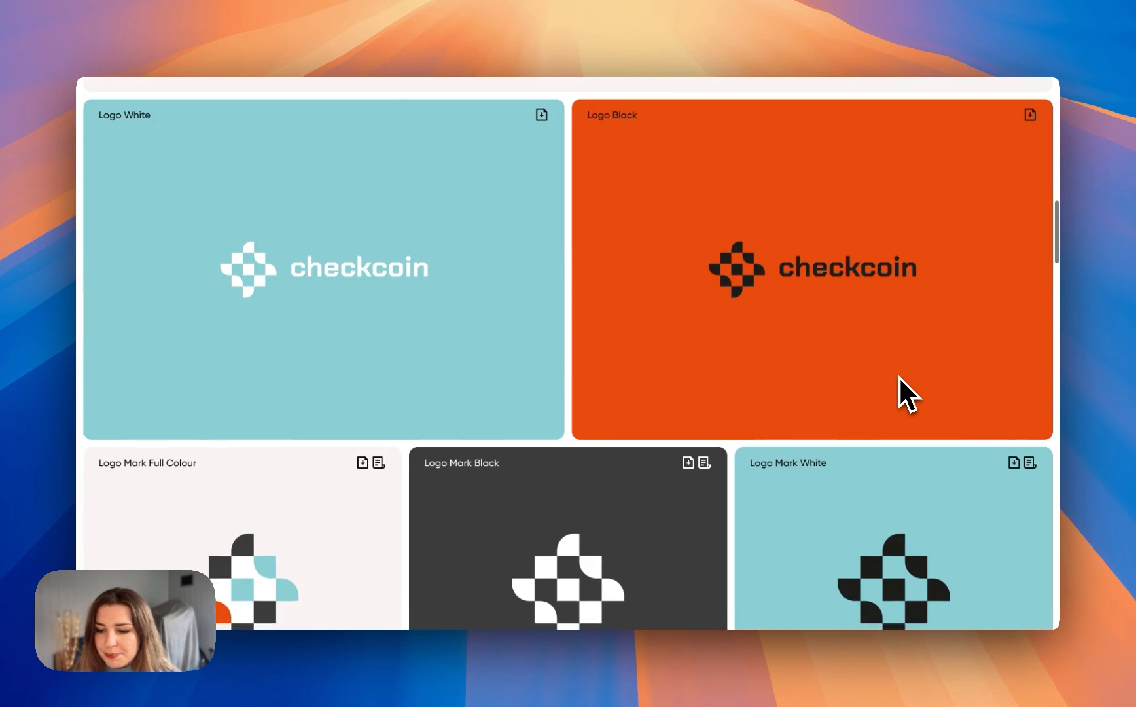
scroll(898, 376, down, 8)
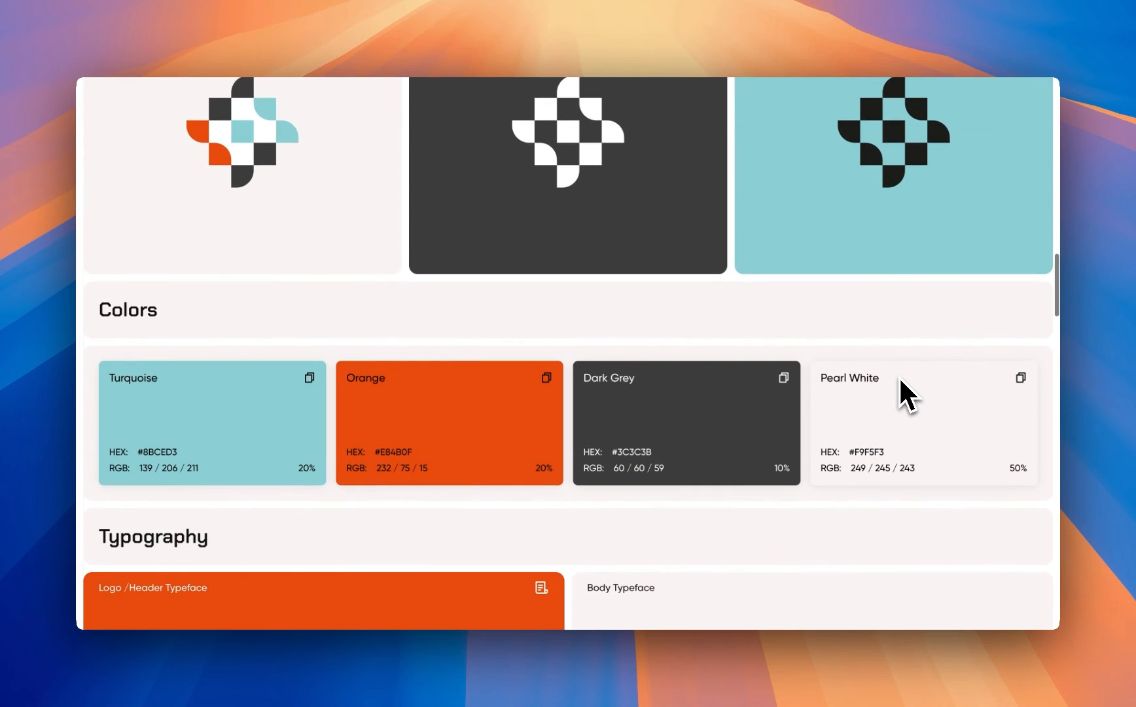
- Review the rest of the published page from Typography through Brand Pattern and Examples to the Brand Walkthrough Video
scroll(899, 376, down, 12)
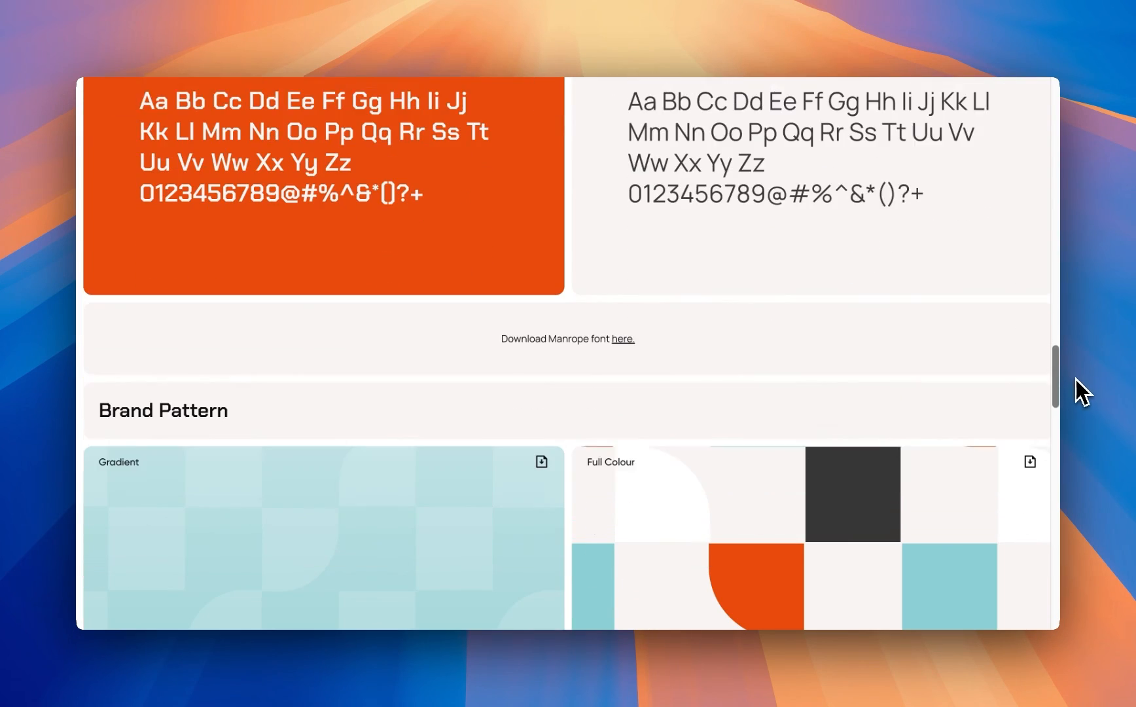
scroll(1076, 378, down, 10)
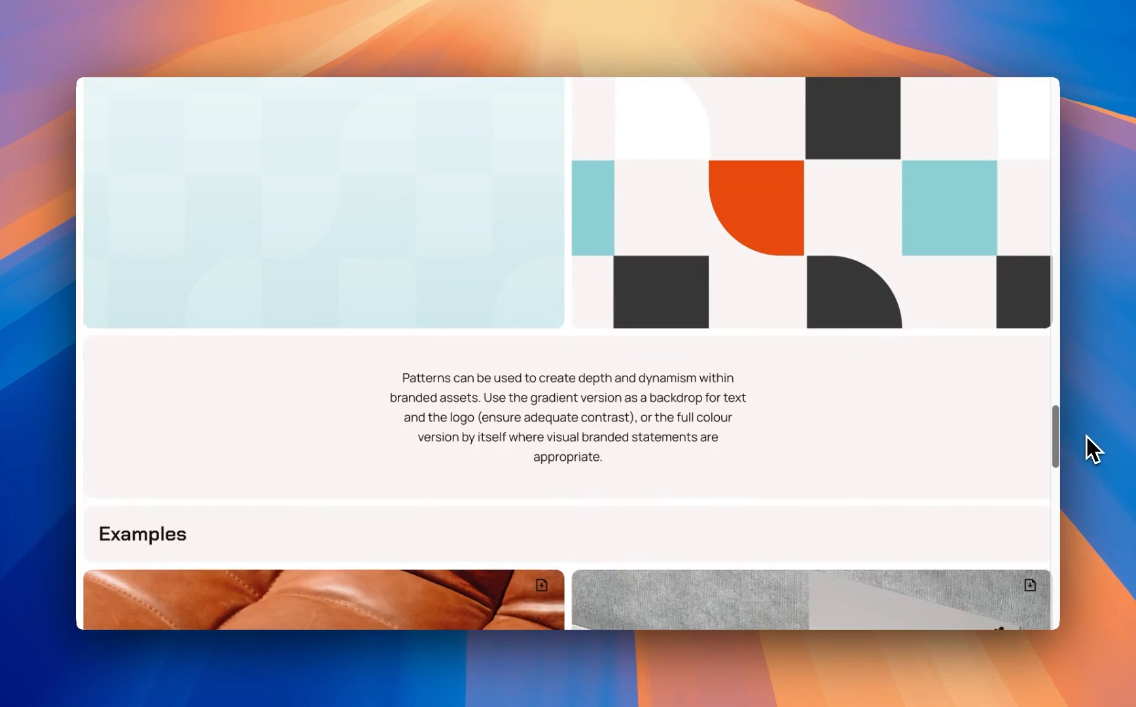
scroll(1087, 437, down, 7)
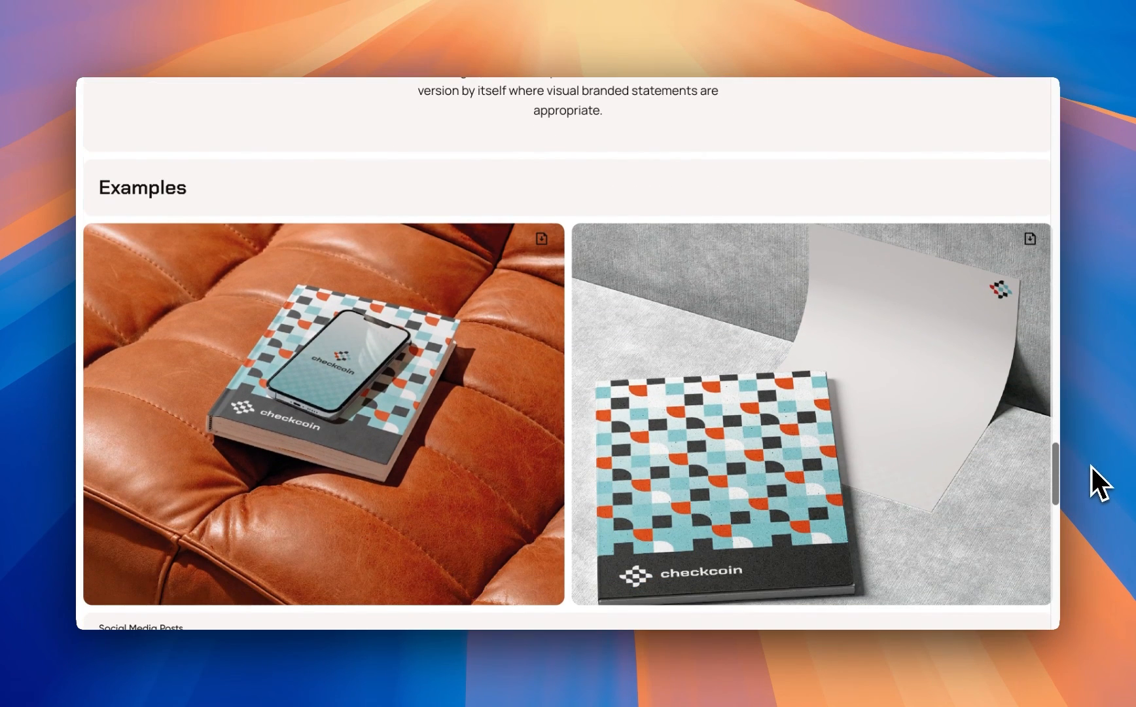
drag(1058, 462, 1064, 580)
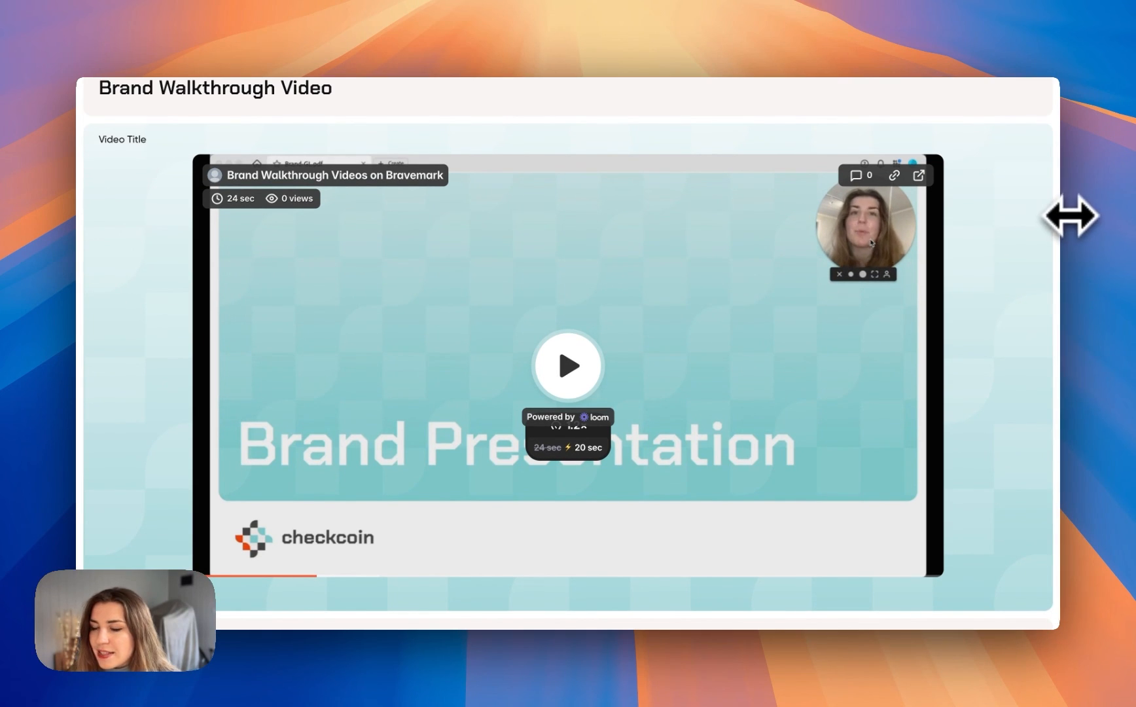
- Check the published page's responsive layout by narrowing the browser window, reviewing the sections above the video, and widening the window again
drag(1071, 216, 843, 221)
scroll(746, 233, up, 6)
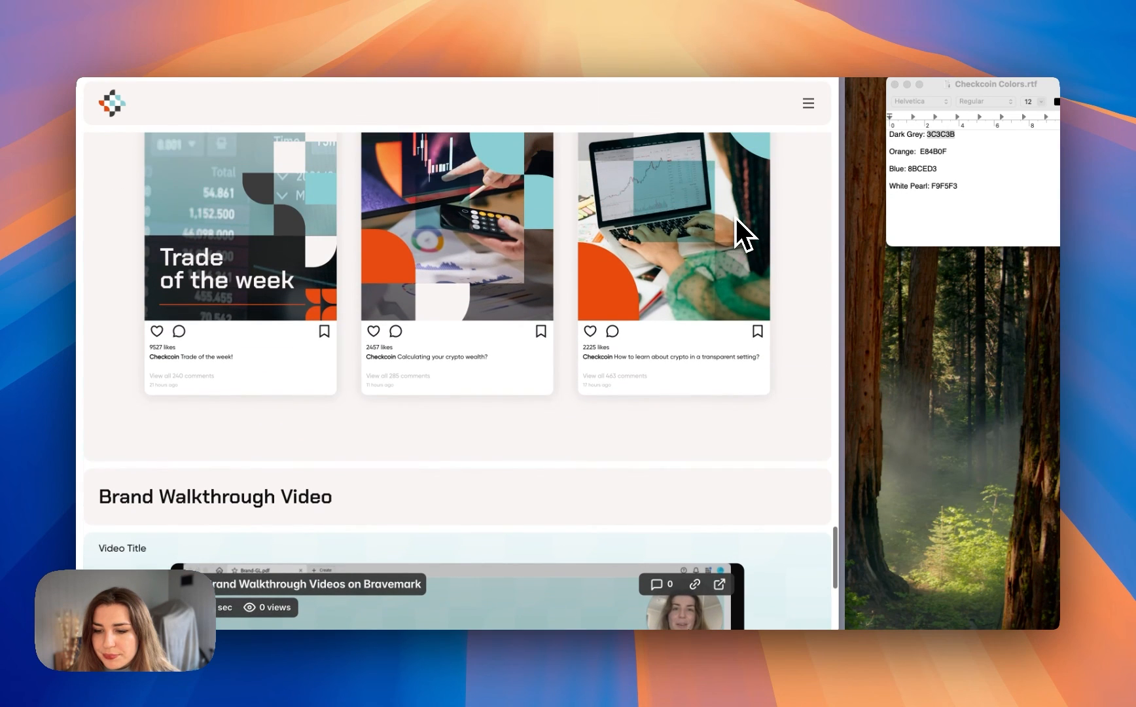
scroll(746, 233, up, 10)
drag(854, 254, 1040, 263)
scroll(1014, 271, up, 10)
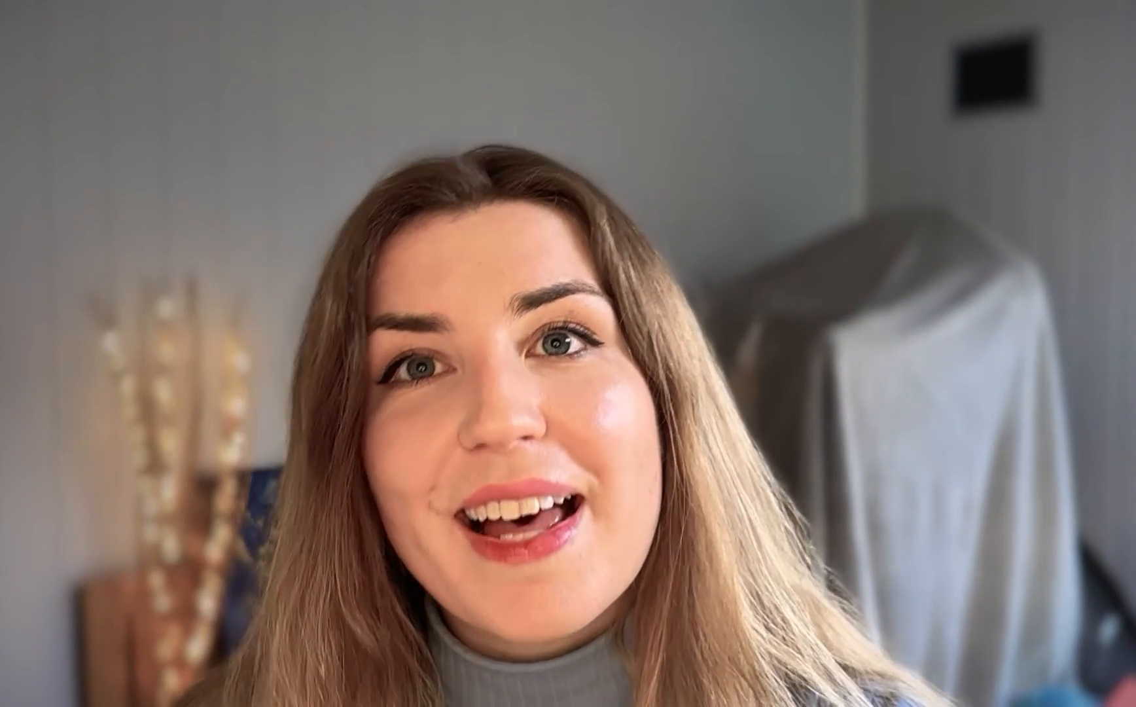